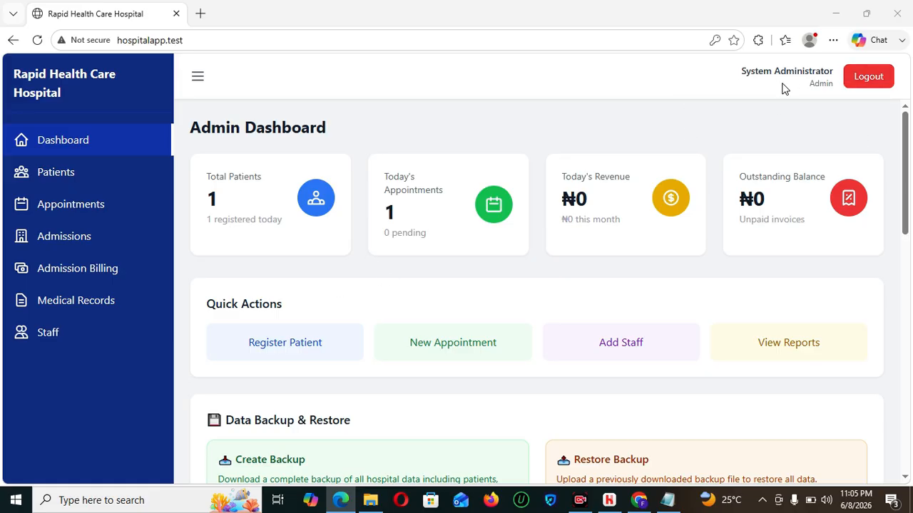
- Log out of the administrator and review the super admin's User Management list of 10 active users
{"action": "left_click", "coordinate": [883, 86]}
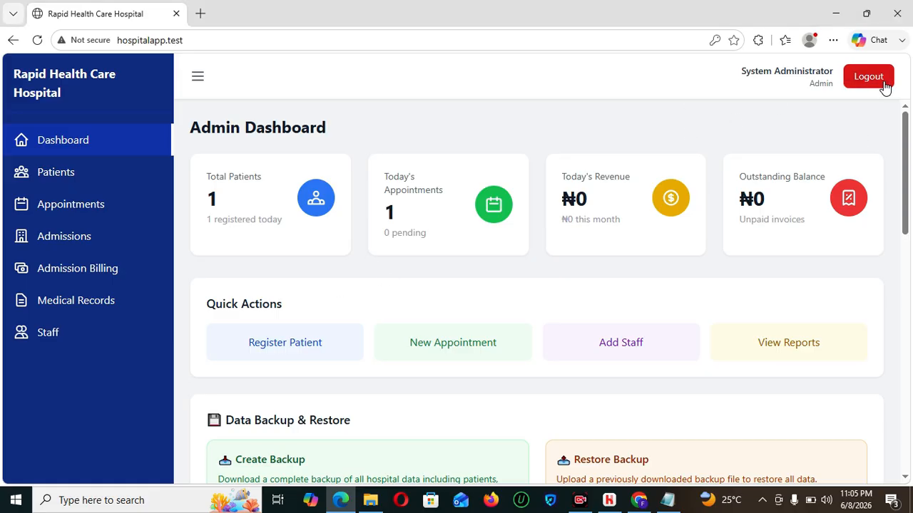
{"action": "left_click", "coordinate": [644, 500]}
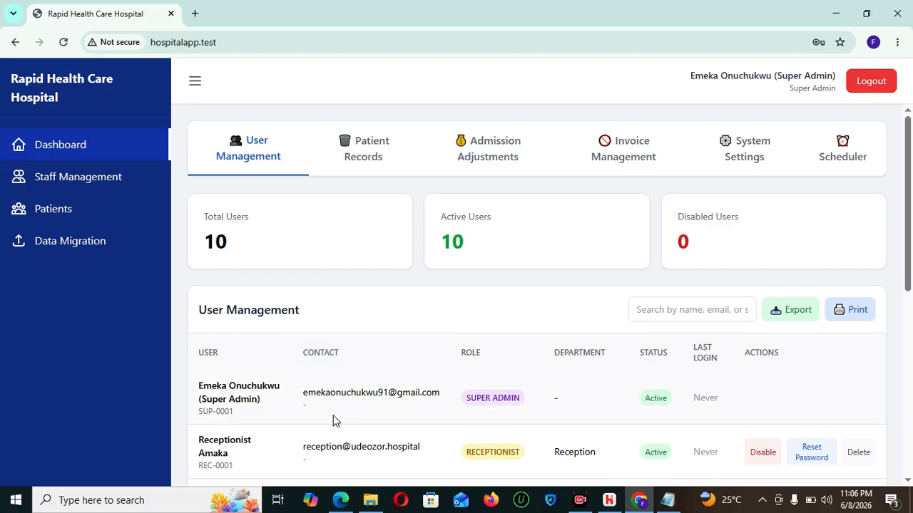
{"action": "mouse_move", "coordinate": [340, 499]}
{"action": "mouse_move", "coordinate": [349, 441]}
{"action": "left_click_drag", "start_coordinate": [908, 175], "coordinate": [910, 226]}
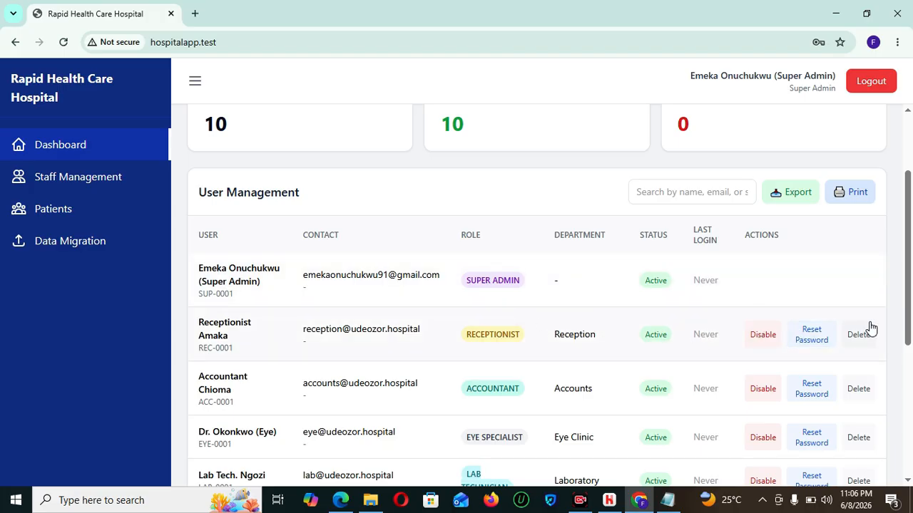
{"action": "left_click_drag", "start_coordinate": [909, 300], "coordinate": [912, 212]}
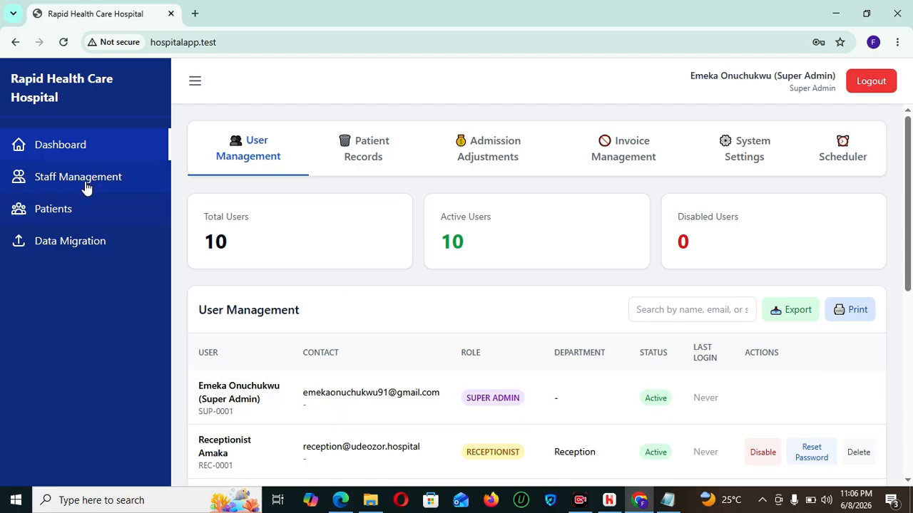
- View the Patient Records list, then the Staff Management list with IDs, roles and departments
{"action": "left_click", "coordinate": [357, 155]}
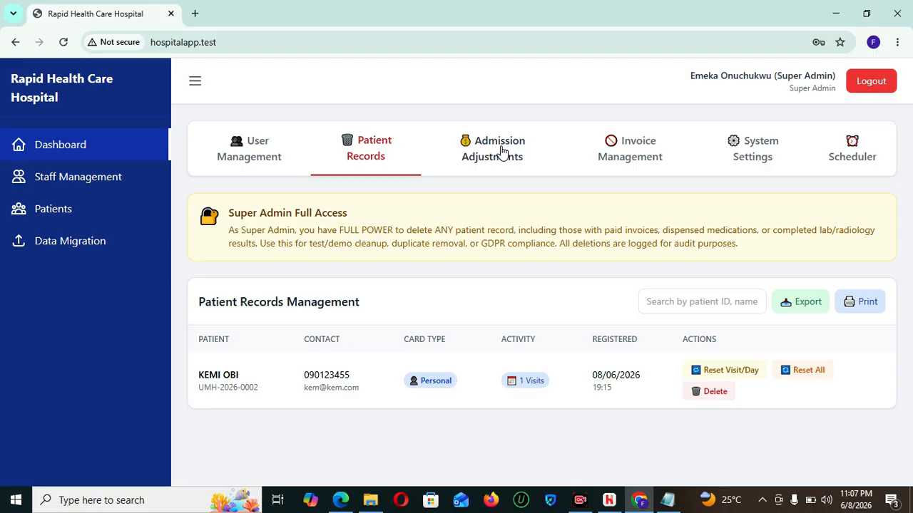
{"action": "left_click", "coordinate": [94, 179]}
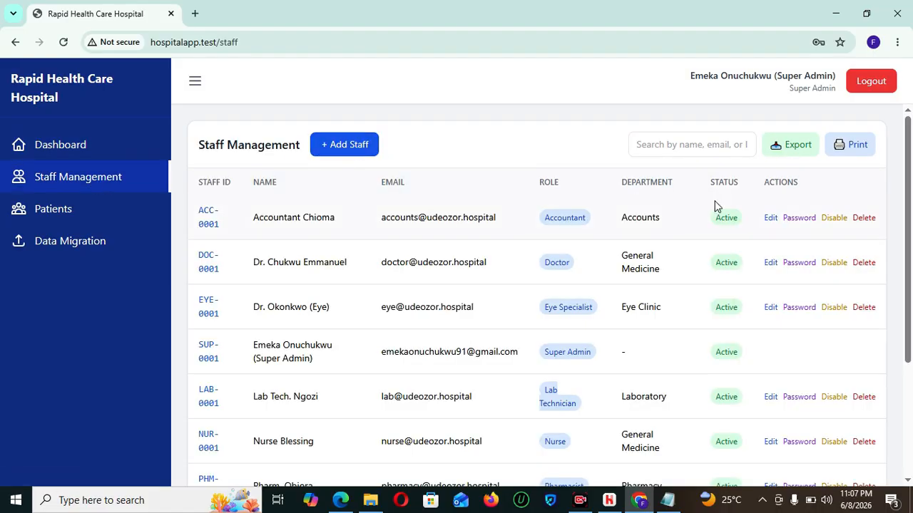
- Start adding a staff member, browse the Department options, then cancel the form
{"action": "left_click", "coordinate": [355, 147]}
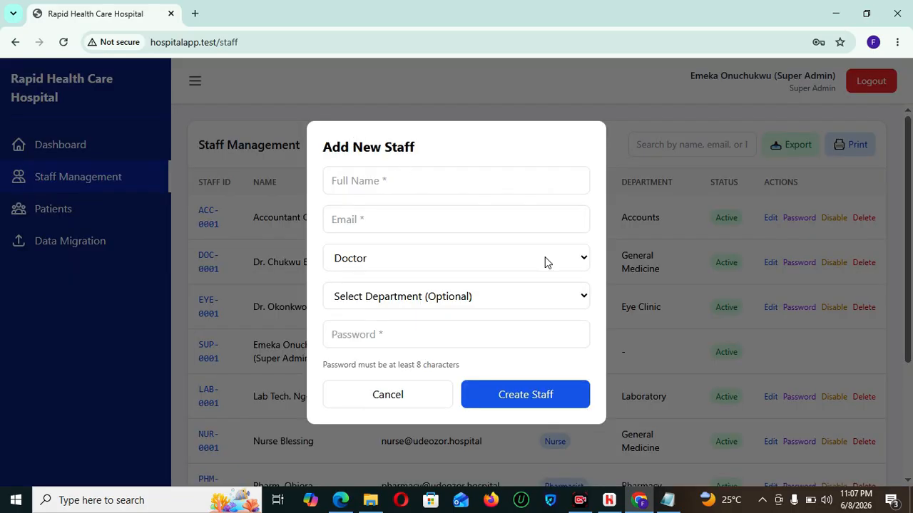
{"action": "left_click", "coordinate": [439, 303]}
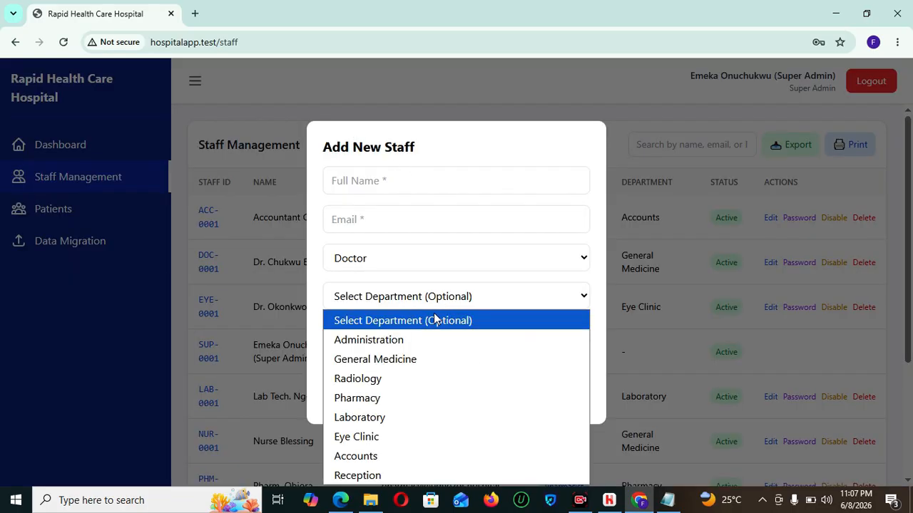
{"action": "left_click", "coordinate": [309, 412]}
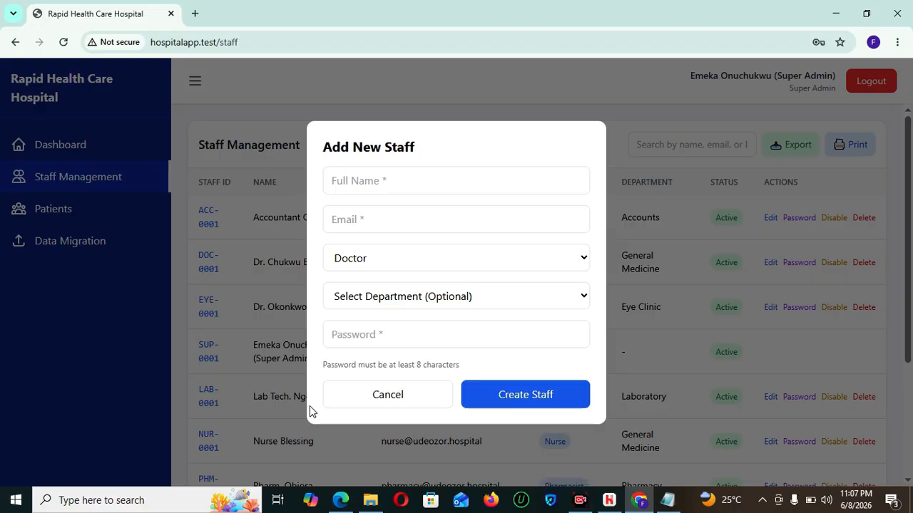
{"action": "left_click", "coordinate": [413, 393]}
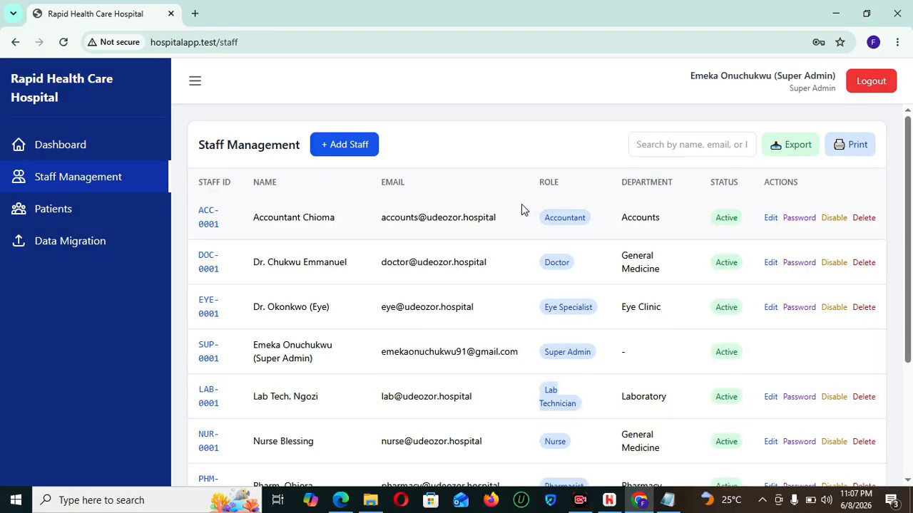
- Visit Patients and the Dashboard, then view the empty Invoice Management tab
{"action": "left_click", "coordinate": [83, 215]}
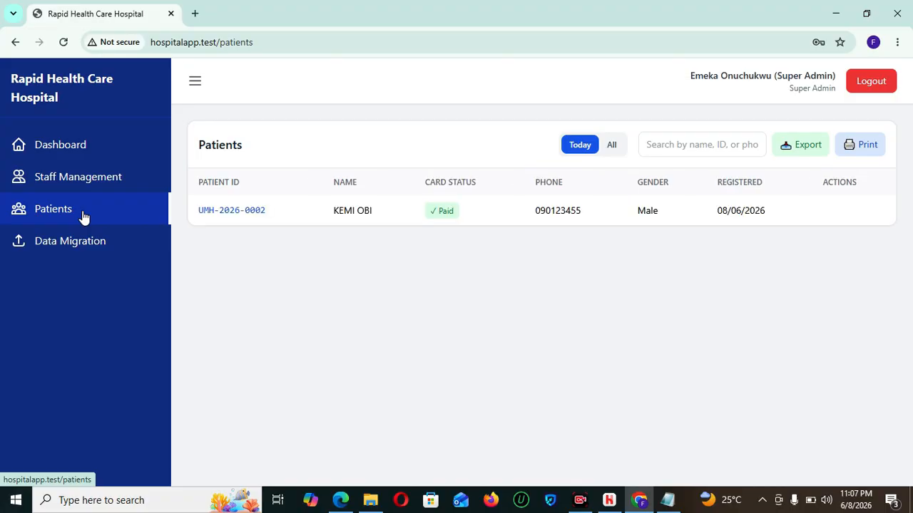
{"action": "left_click", "coordinate": [85, 151]}
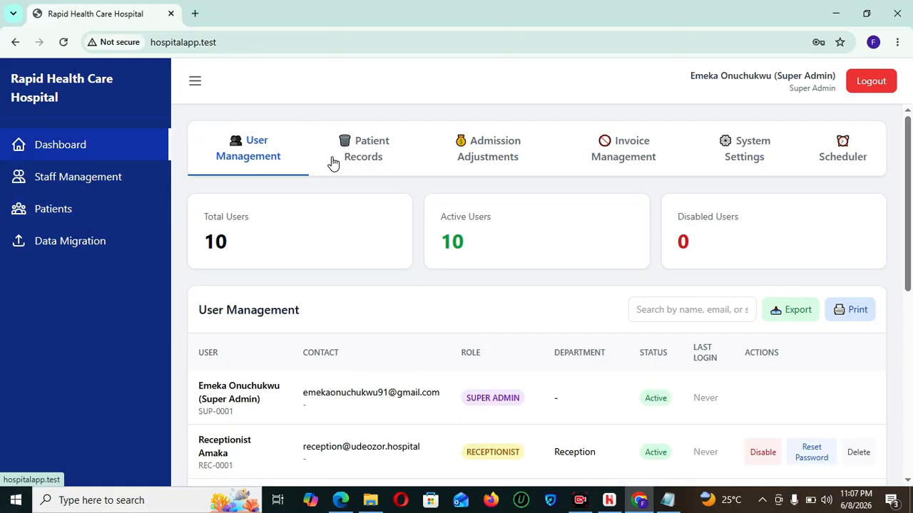
{"action": "left_click", "coordinate": [644, 142]}
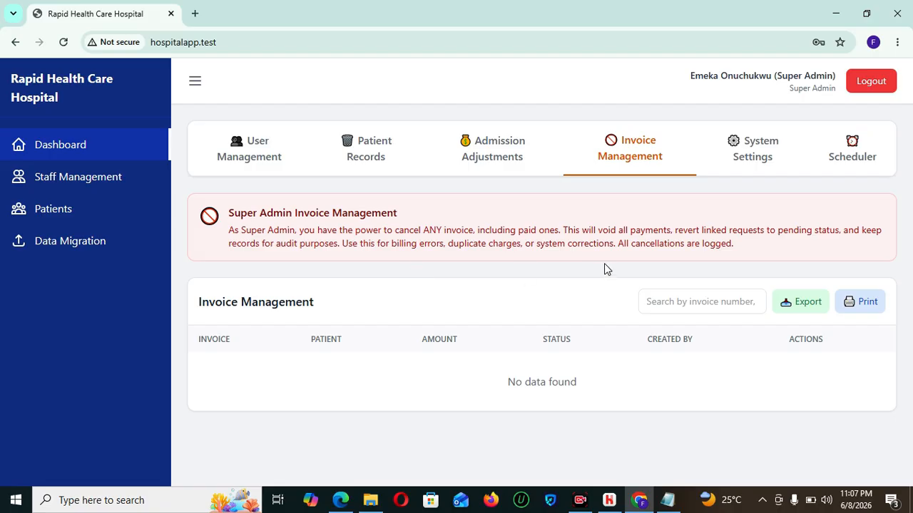
- Review System Settings: Eye Consultation Fee 2000, lab and radiology fees 0, and hospital information
{"action": "left_click", "coordinate": [754, 156]}
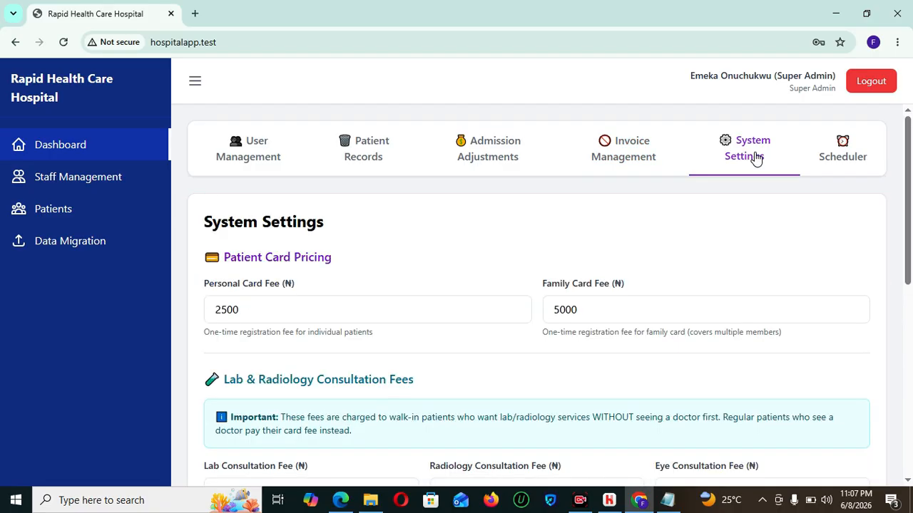
{"action": "mouse_move", "coordinate": [911, 188]}
{"action": "left_mouse_down"}
{"action": "mouse_move", "coordinate": [911, 265]}
{"action": "mouse_move", "coordinate": [911, 198]}
{"action": "left_mouse_up"}
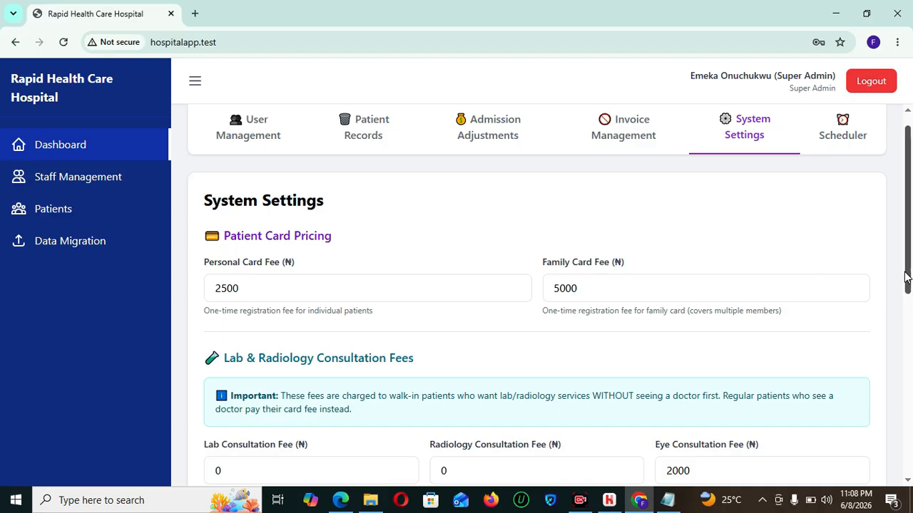
{"action": "scroll", "coordinate": [908, 299], "scroll_direction": "down", "scroll_amount": 3}
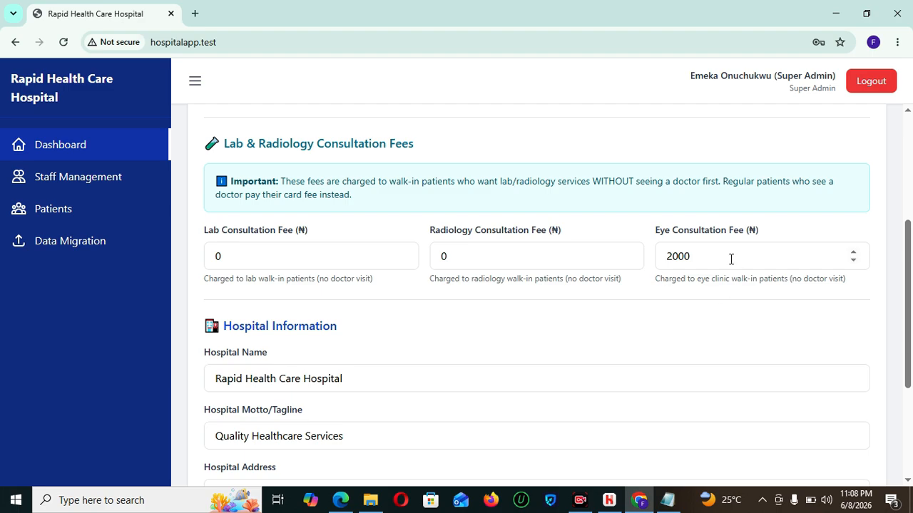
{"action": "mouse_move", "coordinate": [911, 323]}
{"action": "left_mouse_down"}
{"action": "mouse_move", "coordinate": [911, 360]}
{"action": "mouse_move", "coordinate": [911, 316]}
{"action": "left_mouse_up"}
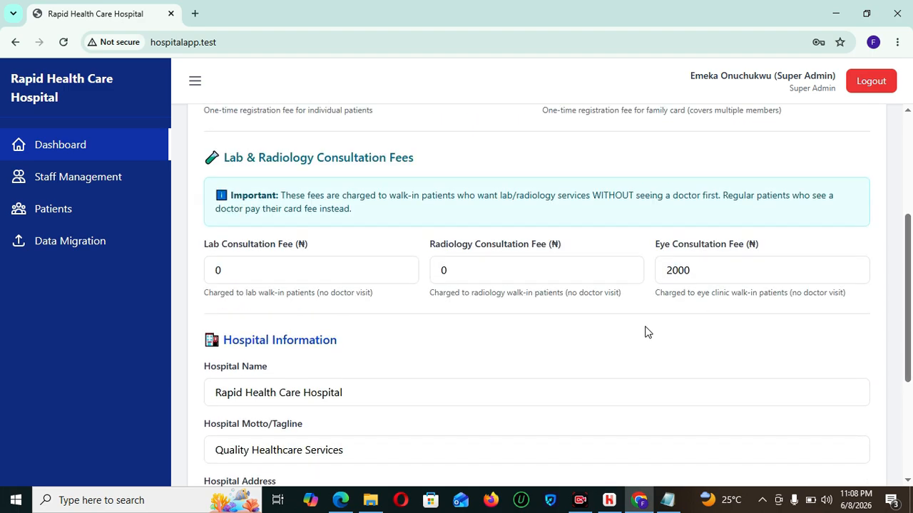
{"action": "left_click_drag", "start_coordinate": [910, 308], "coordinate": [910, 341]}
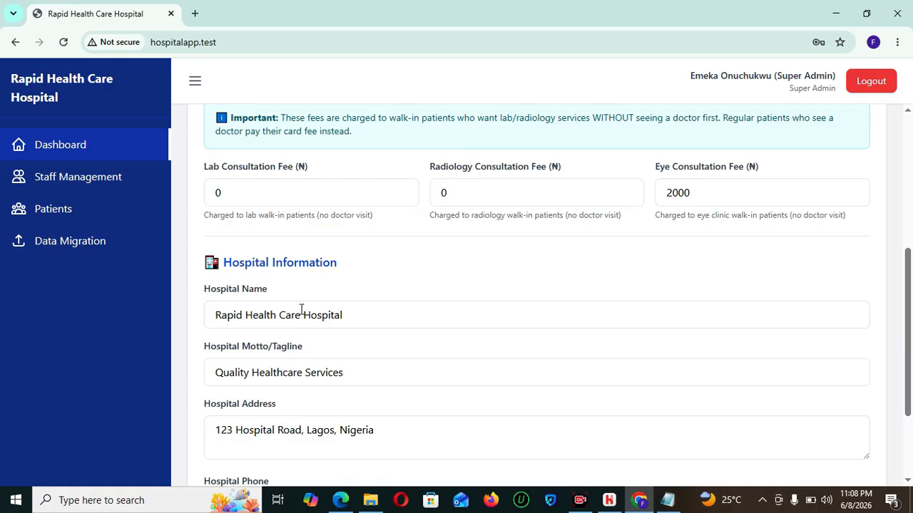
- Change the hospital name to 'Rapid Health Care Clinic', save the settings and reload
{"action": "left_click", "coordinate": [443, 324]}
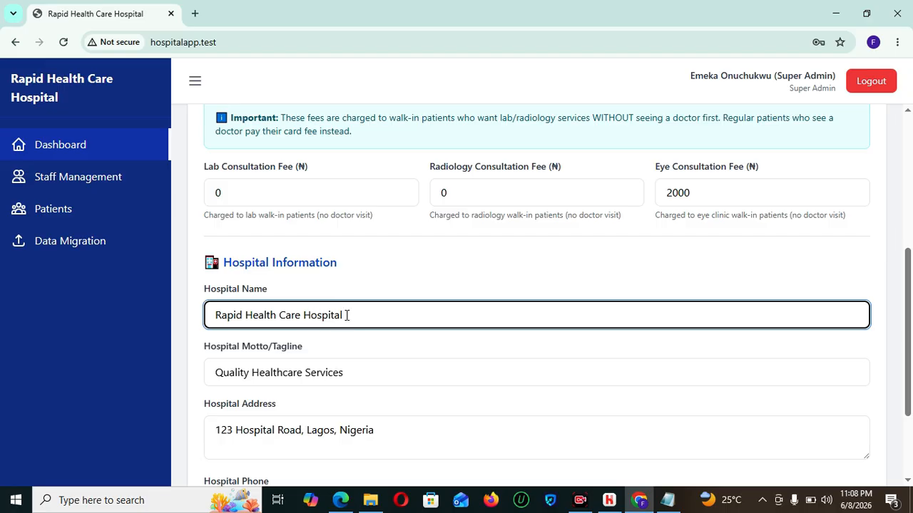
{"action": "key", "text": "BackSpace"}
{"action": "key", "text": "BackSpace"}
{"action": "key", "text": "BackSpace"}
{"action": "key", "text": "BackSpace"}
{"action": "key", "text": "BackSpace"}
{"action": "key", "text": "BackSpace"}
{"action": "key", "text": "BackSpace"}
{"action": "key", "text": "BackSpace"}
{"action": "type", "text": "Clinic"}
{"action": "left_click_drag", "start_coordinate": [910, 285], "coordinate": [911, 392]}
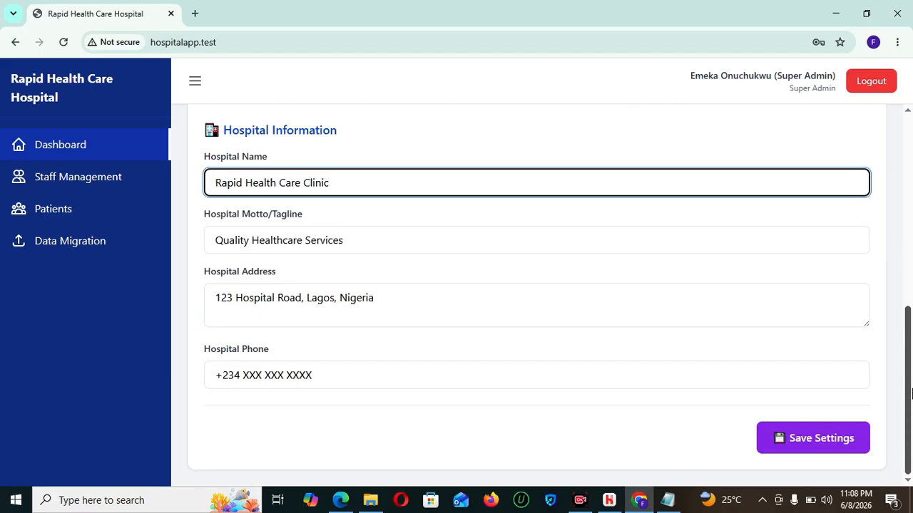
{"action": "left_click", "coordinate": [809, 436]}
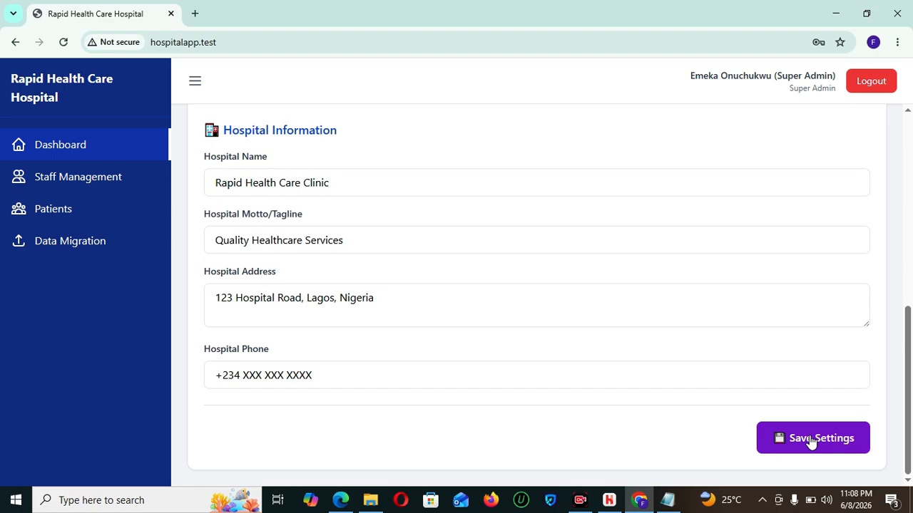
{"action": "left_click", "coordinate": [62, 43]}
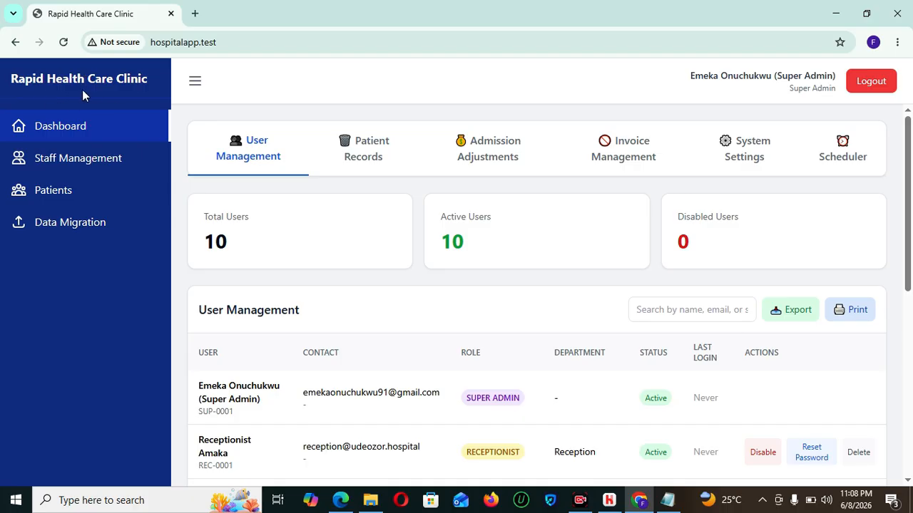
- Reload the login page to confirm the Clinic name, then return to the super admin dashboard
{"action": "left_click_drag", "start_coordinate": [910, 184], "coordinate": [911, 162]}
{"action": "left_click", "coordinate": [340, 500]}
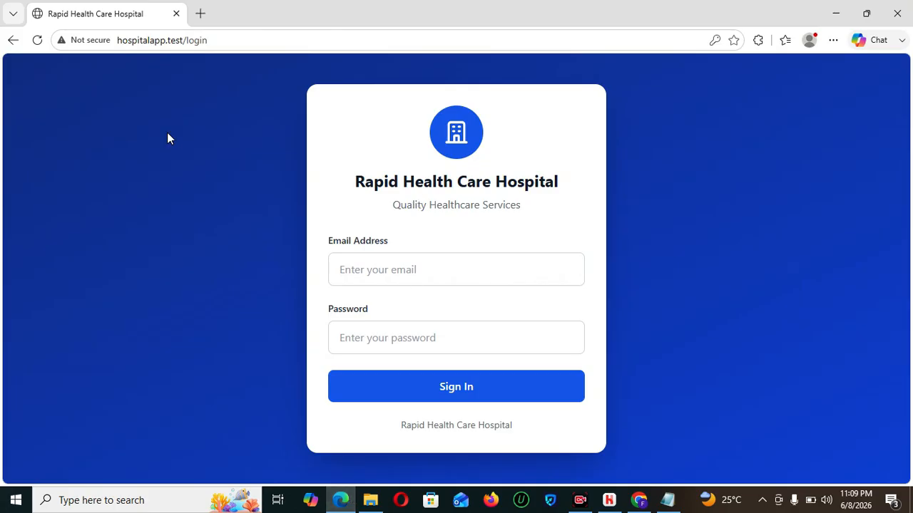
{"action": "left_click", "coordinate": [39, 40]}
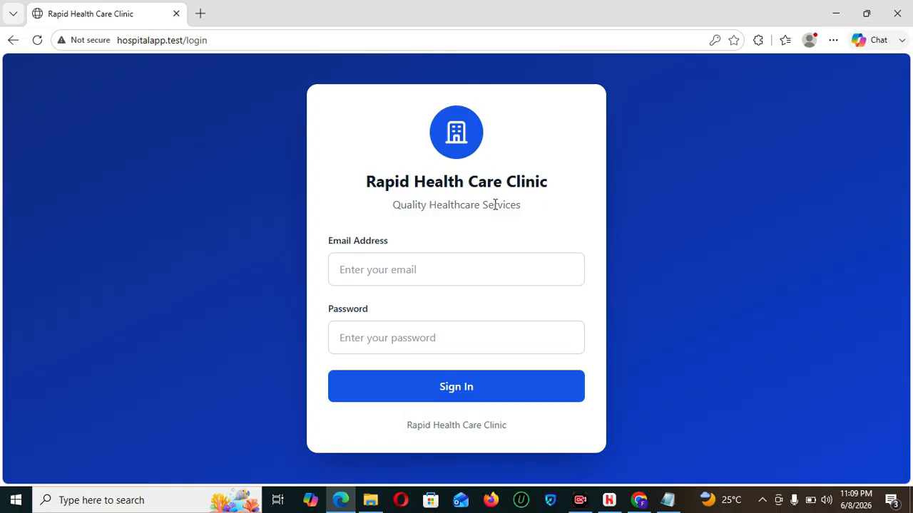
{"action": "left_click", "coordinate": [638, 501]}
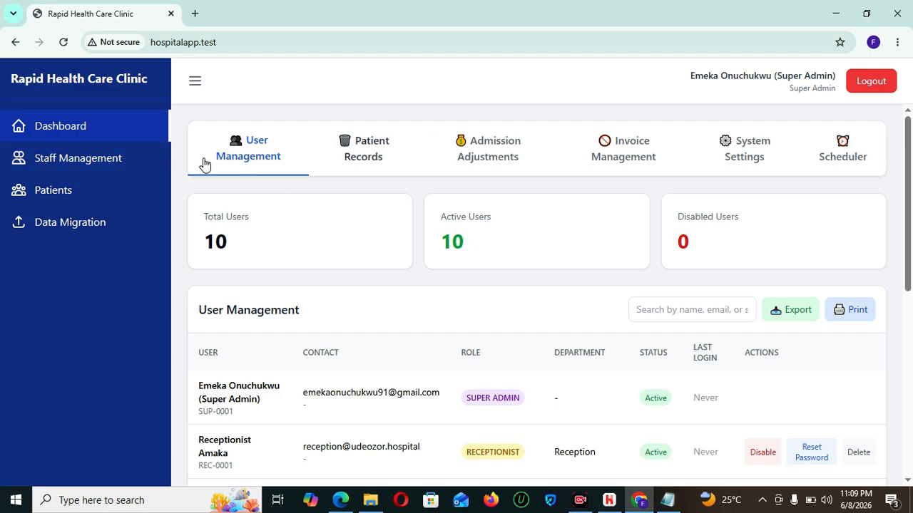
- Scroll System Settings' card fees and hospital details, then check the bed billing scheduler shows Not Installed
{"action": "left_click", "coordinate": [76, 163]}
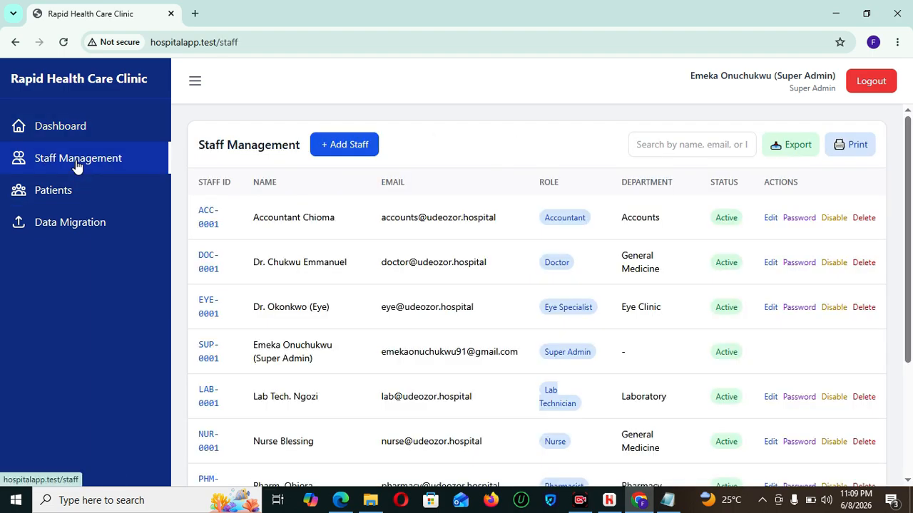
{"action": "left_click", "coordinate": [69, 141]}
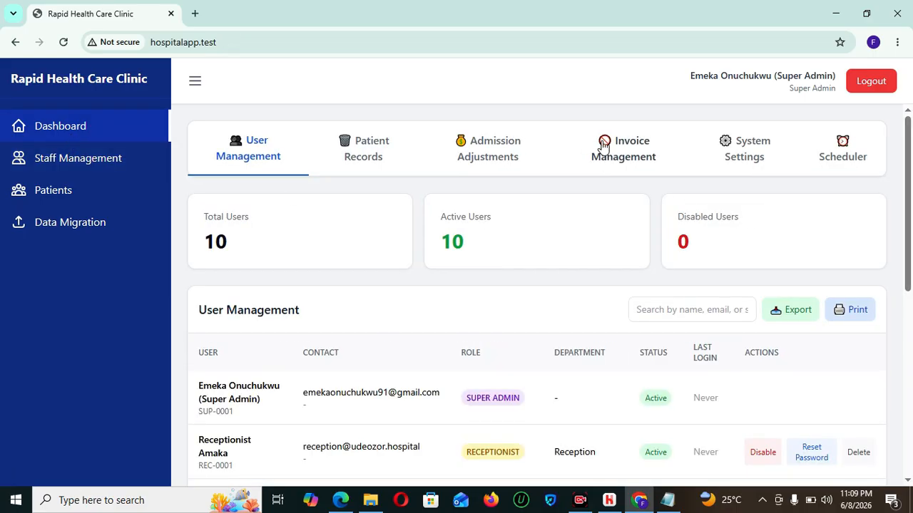
{"action": "left_click", "coordinate": [652, 151]}
{"action": "left_click", "coordinate": [755, 162]}
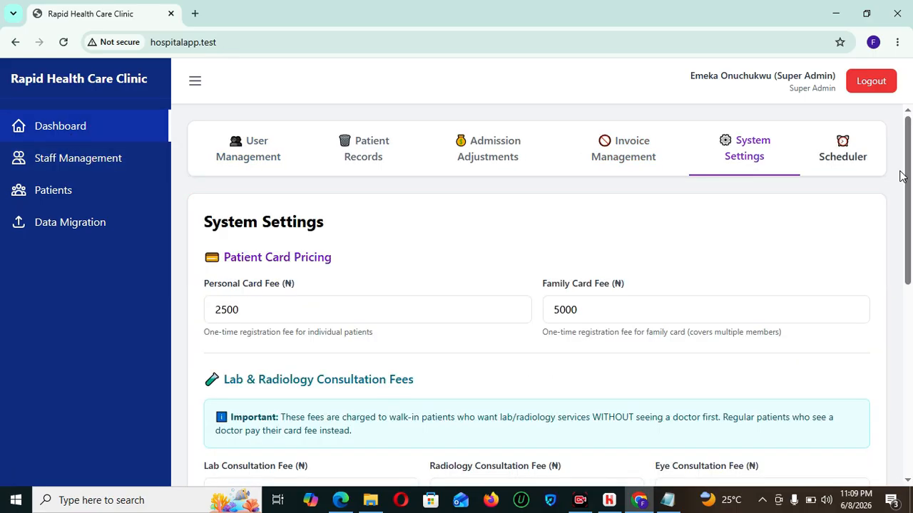
{"action": "left_click_drag", "start_coordinate": [908, 178], "coordinate": [911, 345]}
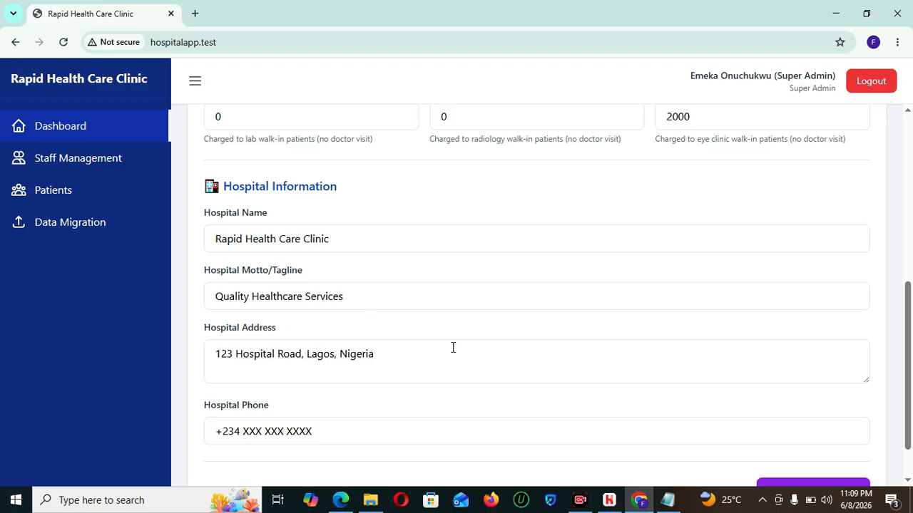
{"action": "mouse_move", "coordinate": [910, 340]}
{"action": "left_mouse_down"}
{"action": "mouse_move", "coordinate": [910, 291]}
{"action": "mouse_move", "coordinate": [911, 345]}
{"action": "left_mouse_up"}
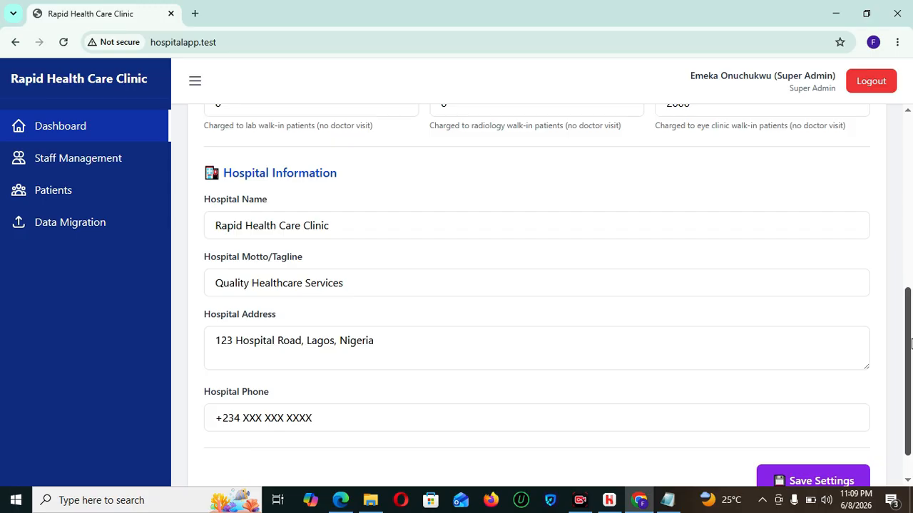
{"action": "left_click_drag", "start_coordinate": [911, 345], "coordinate": [910, 148]}
{"action": "left_click", "coordinate": [412, 390]}
{"action": "left_click", "coordinate": [840, 130]}
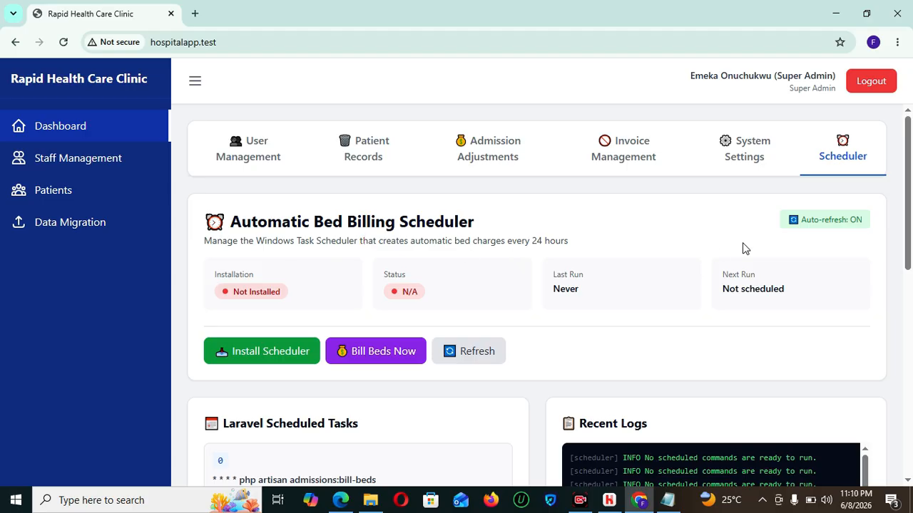
{"action": "left_click_drag", "start_coordinate": [911, 211], "coordinate": [912, 193]}
{"action": "mouse_move", "coordinate": [909, 231]}
{"action": "left_mouse_down"}
{"action": "mouse_move", "coordinate": [912, 413]}
{"action": "mouse_move", "coordinate": [902, 237]}
{"action": "left_mouse_up"}
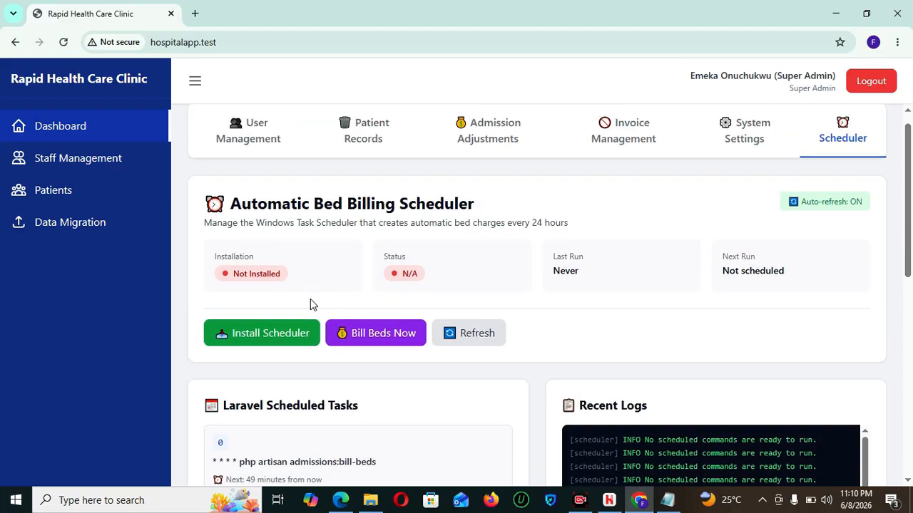
{"action": "left_click_drag", "start_coordinate": [910, 203], "coordinate": [908, 430]}
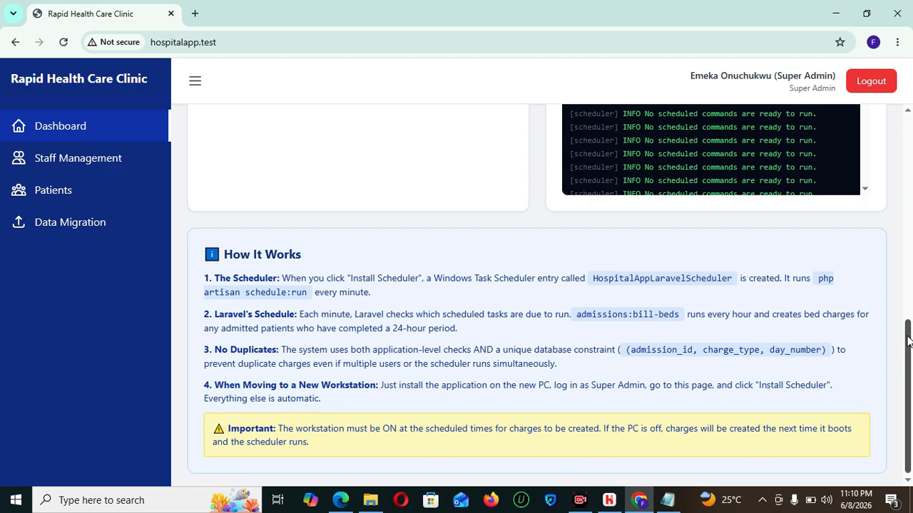
{"action": "left_click_drag", "start_coordinate": [907, 340], "coordinate": [907, 104]}
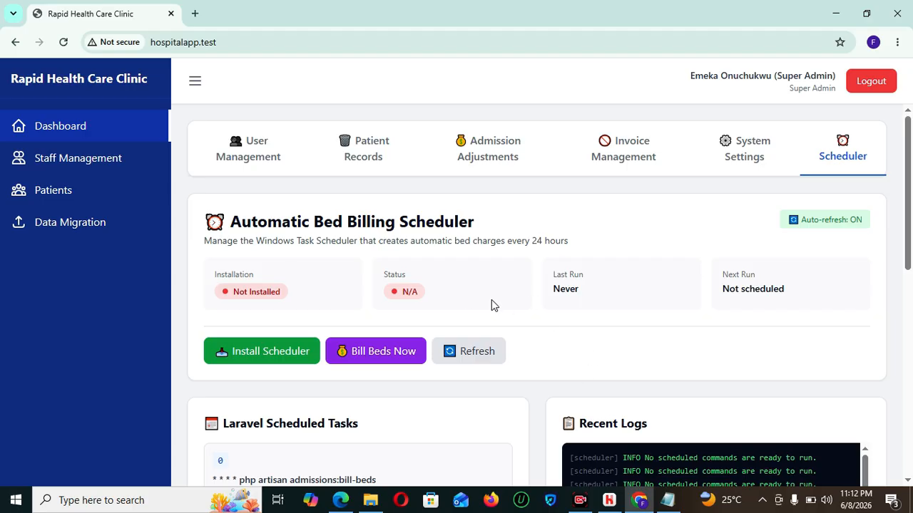
{"action": "left_click", "coordinate": [11, 204]}
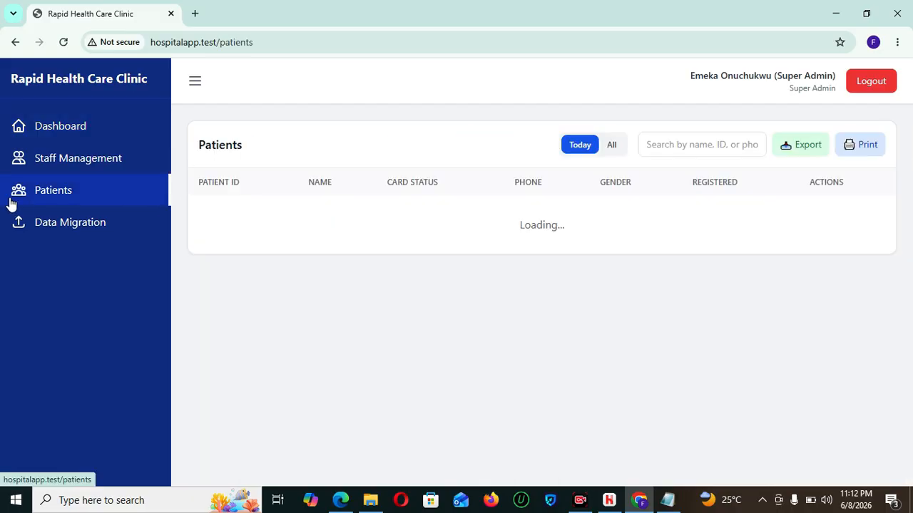
- Pass through Staff Management and the Dashboard to show admitted patients' admission adjustments
{"action": "left_click", "coordinate": [114, 171]}
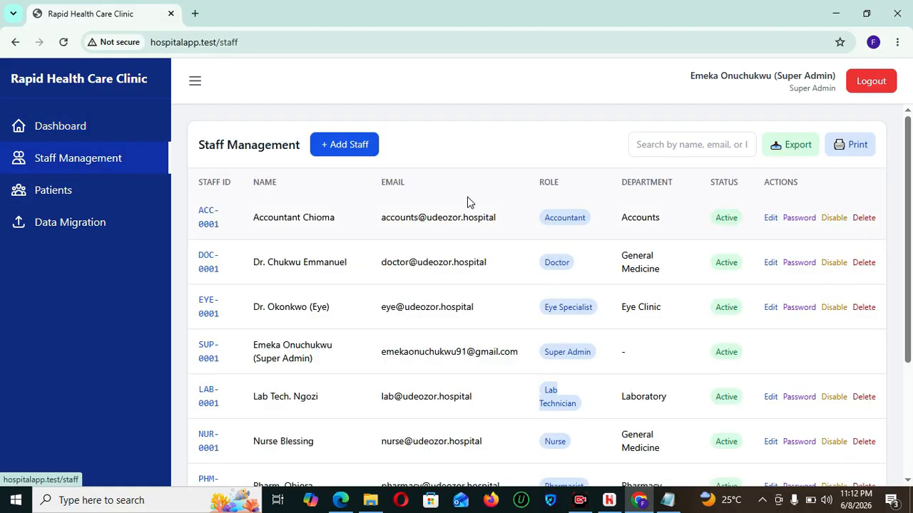
{"action": "left_click", "coordinate": [74, 123]}
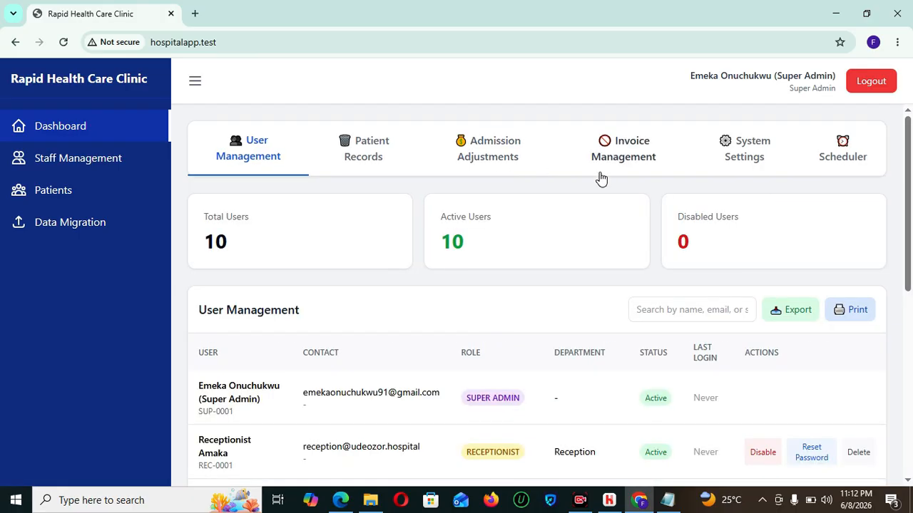
{"action": "left_click", "coordinate": [519, 163]}
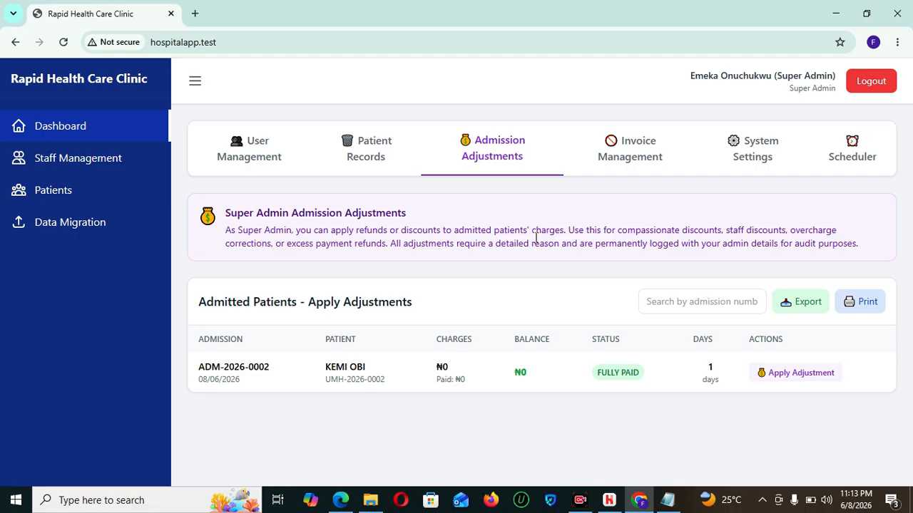
- Log out of the super admin and start entering the receptionist's email on the login page
{"action": "left_click", "coordinate": [866, 88]}
{"action": "left_click", "coordinate": [426, 287]}
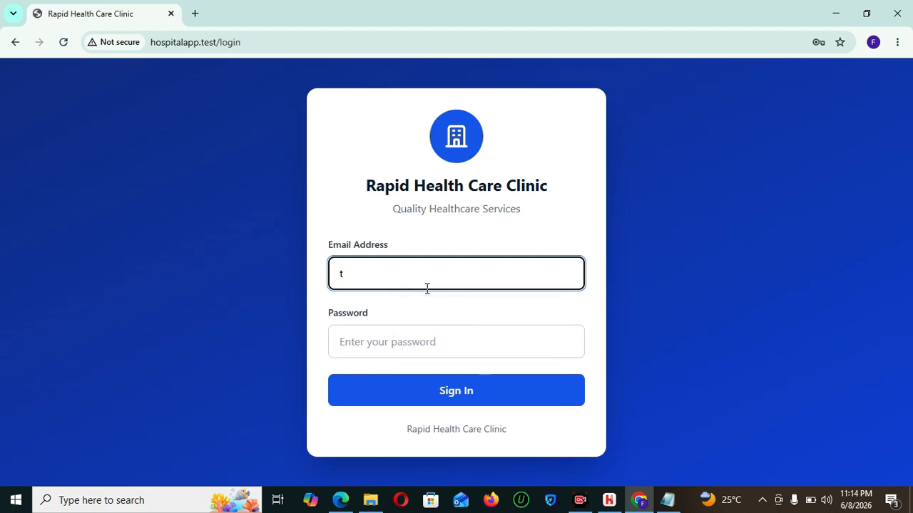
{"action": "key", "text": "BackSpace"}
{"action": "type", "text": "rece"}
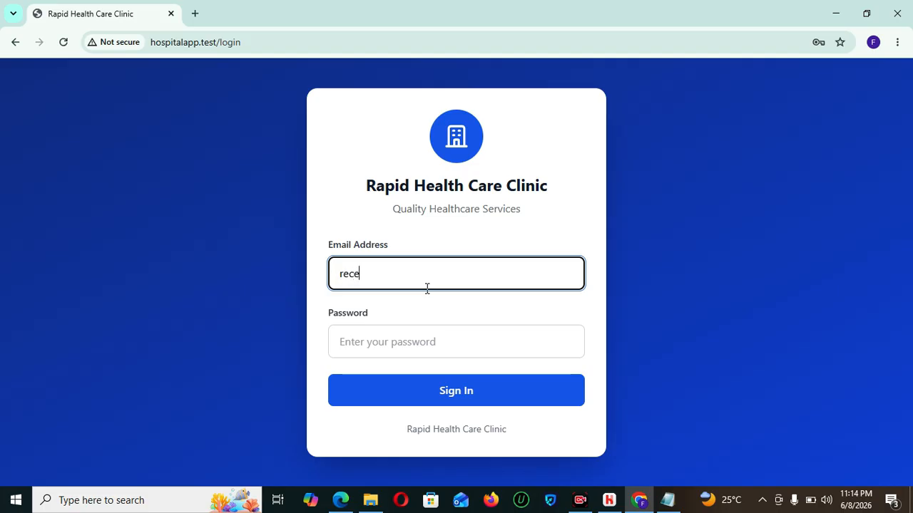
{"action": "left_click", "coordinate": [402, 353]}
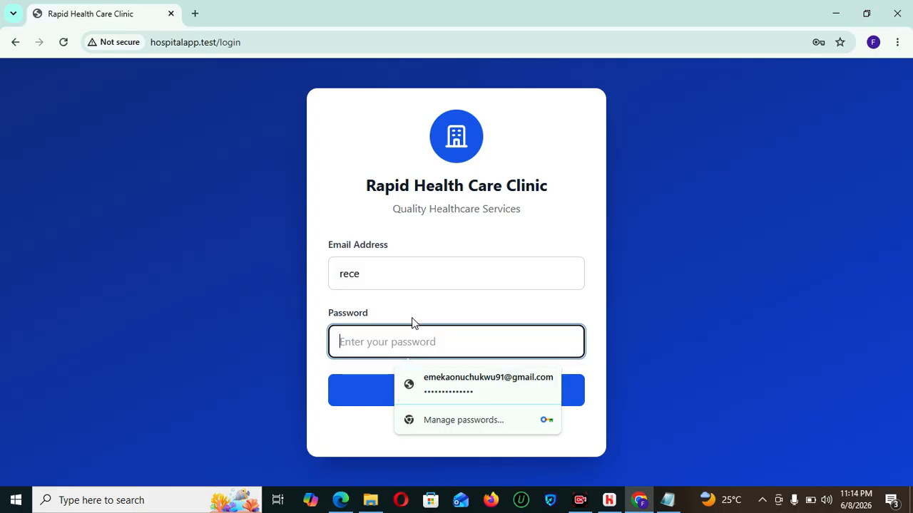
- In the other browser, fill in the receptionist's saved login and sign in
{"action": "left_click", "coordinate": [340, 500]}
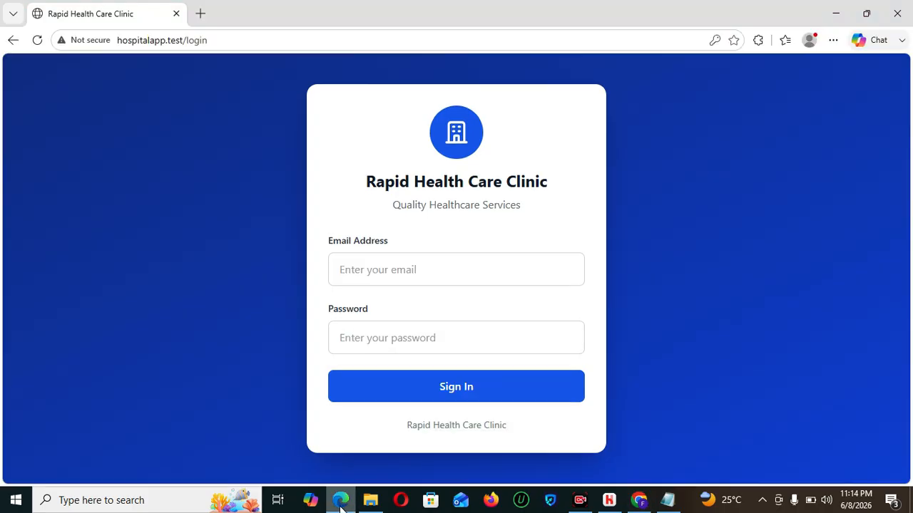
{"action": "left_click", "coordinate": [360, 265]}
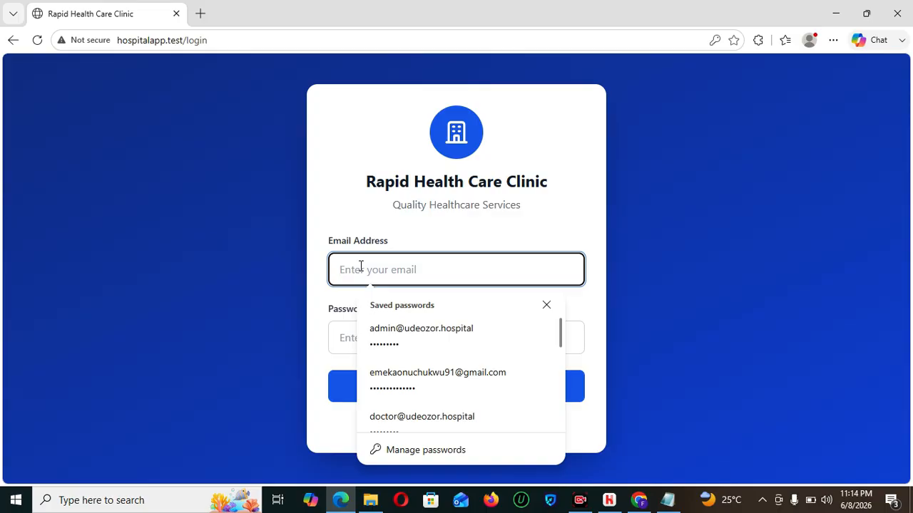
{"action": "left_click", "coordinate": [392, 328]}
{"action": "left_click", "coordinate": [450, 398]}
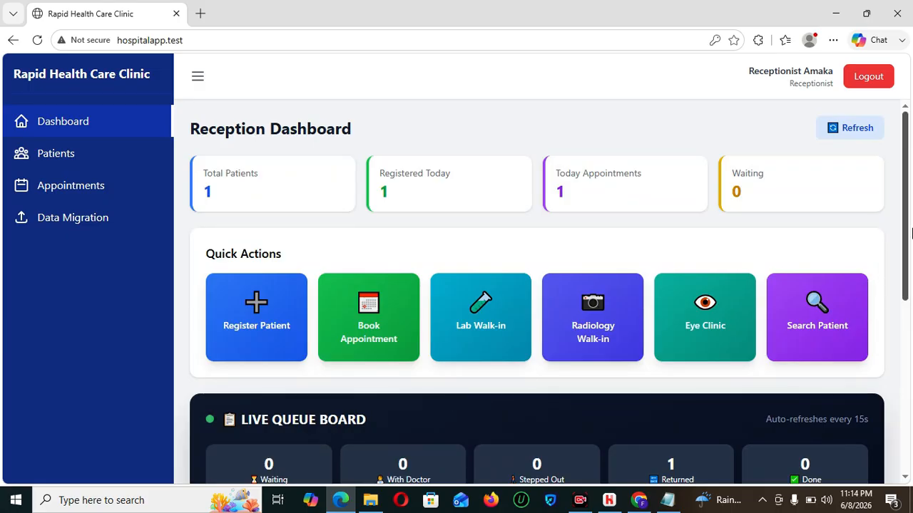
- Open the Register Patient form from the Reception Dashboard, with Personal Card and a ₦2,500 fee
{"action": "left_click_drag", "start_coordinate": [910, 218], "coordinate": [907, 266]}
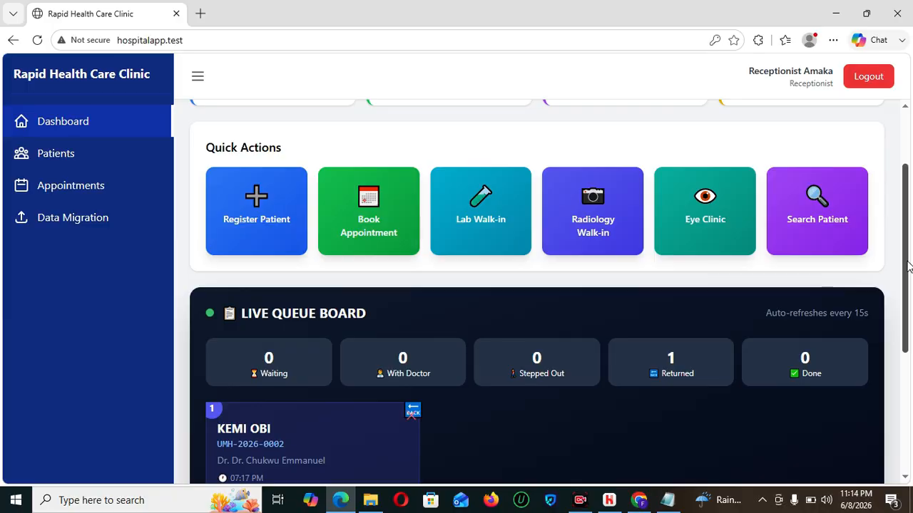
{"action": "left_click_drag", "start_coordinate": [908, 266], "coordinate": [910, 247]}
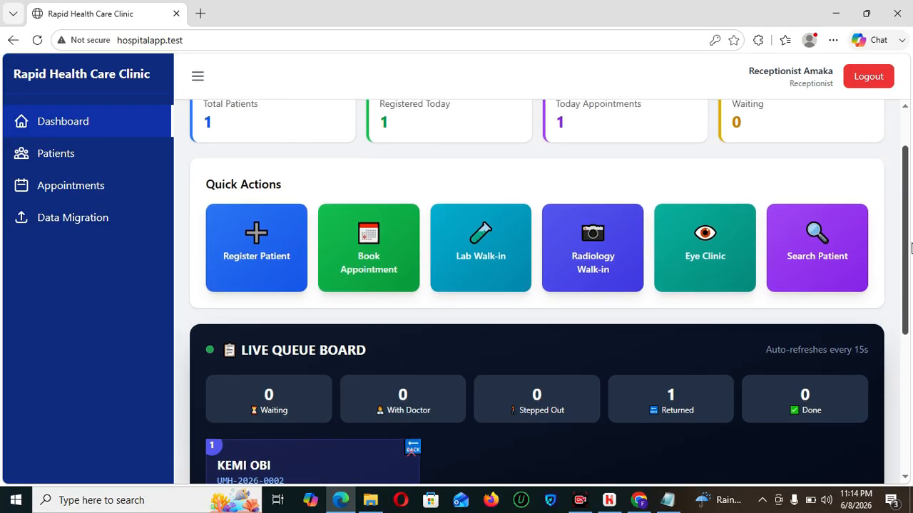
{"action": "left_click", "coordinate": [283, 237]}
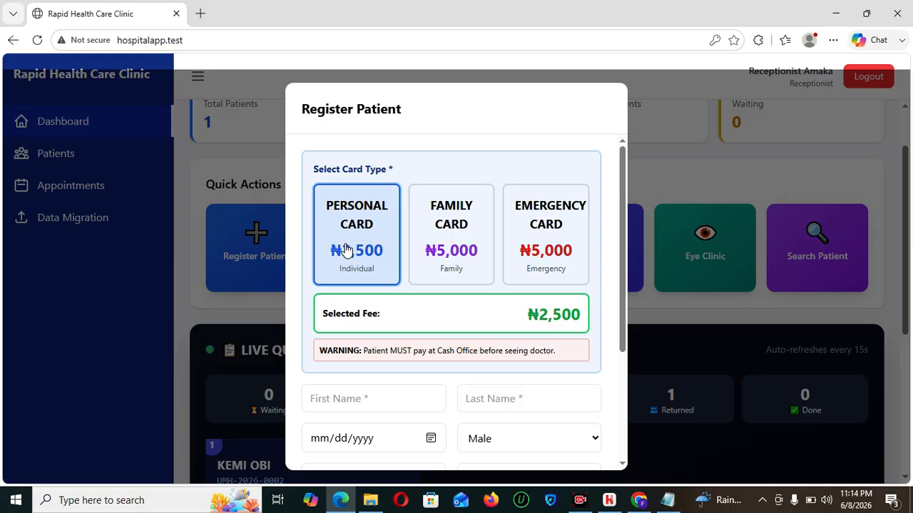
{"action": "left_click_drag", "start_coordinate": [621, 307], "coordinate": [623, 372]}
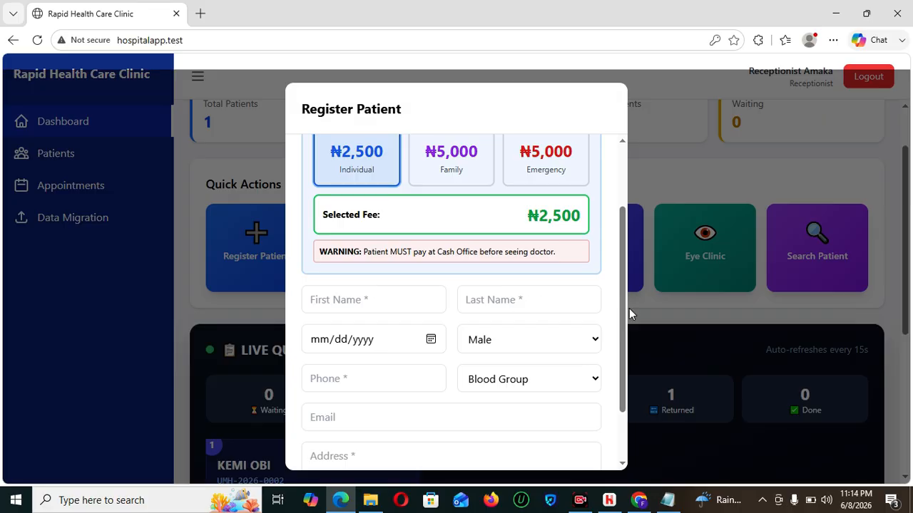
{"action": "left_click_drag", "start_coordinate": [623, 309], "coordinate": [618, 286]}
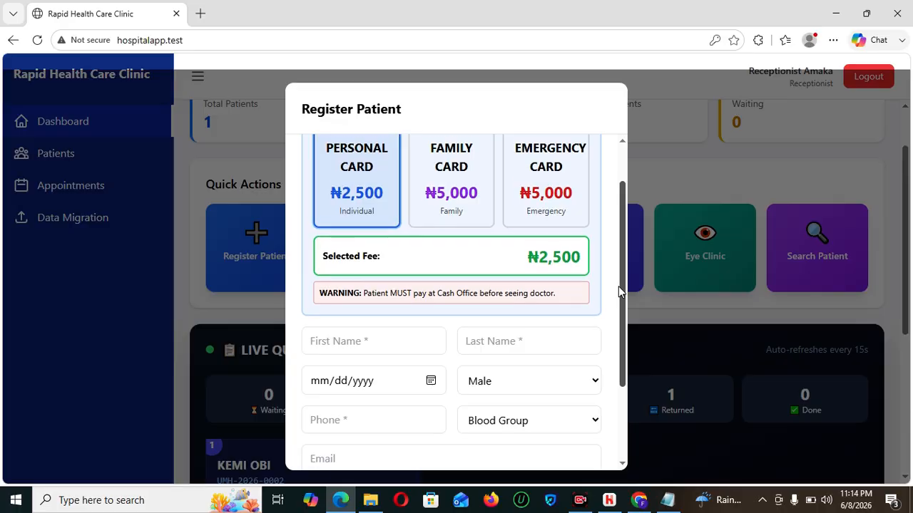
- Enter the new patient's first and last name, correcting a typo in the surname
{"action": "left_click", "coordinate": [355, 334]}
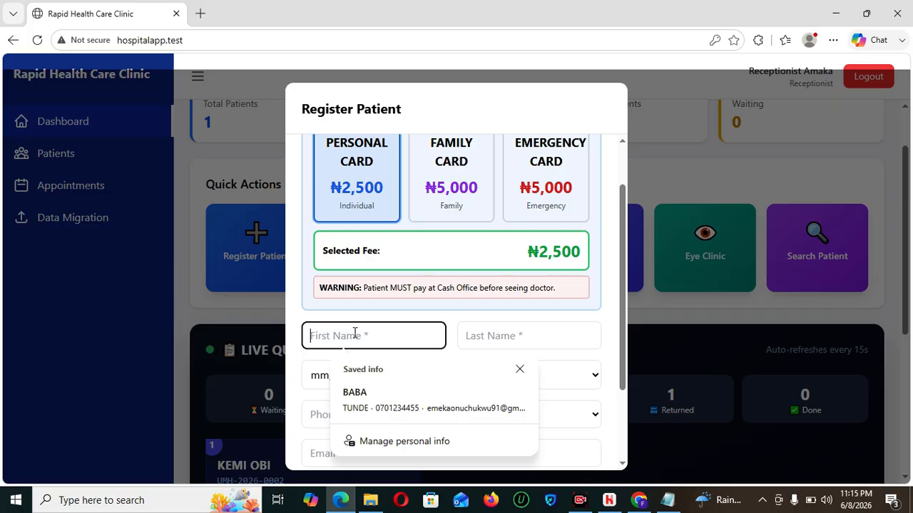
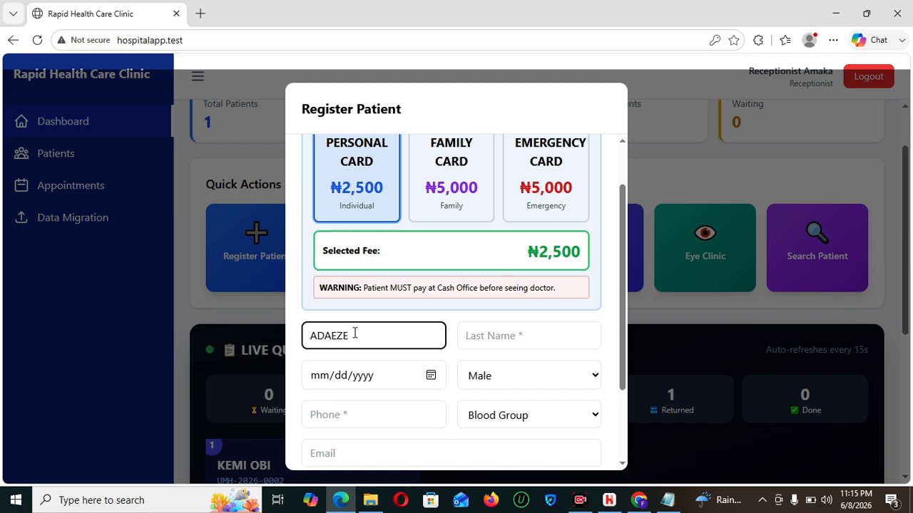
{"action": "key", "text": "Tab"}
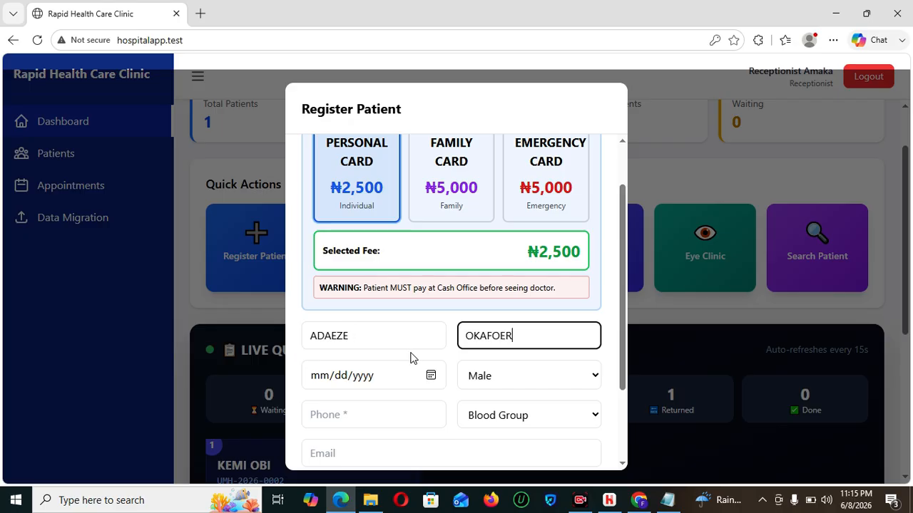
{"action": "type", "text": "R"}
- Fill in the patient's date of birth and phone number
{"action": "left_click", "coordinate": [318, 383]}
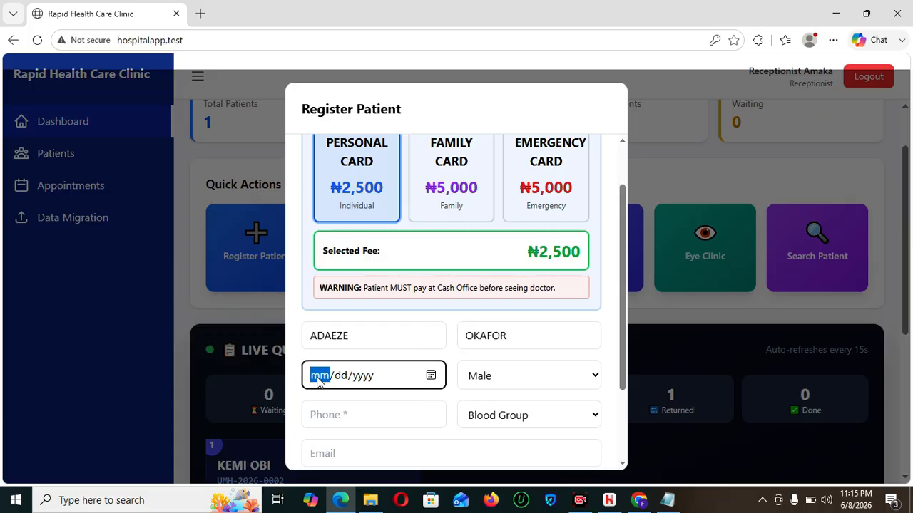
{"action": "type", "text": "03/15/1895"}
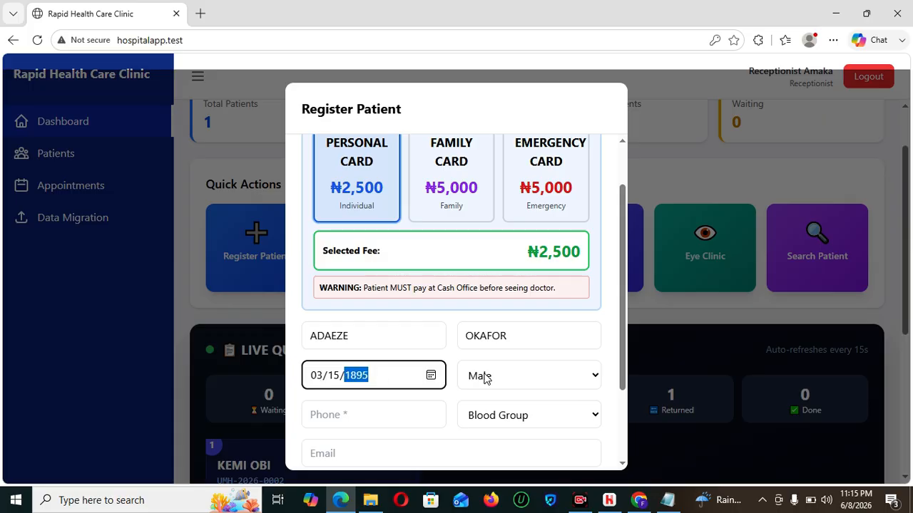
{"action": "left_click", "coordinate": [387, 422]}
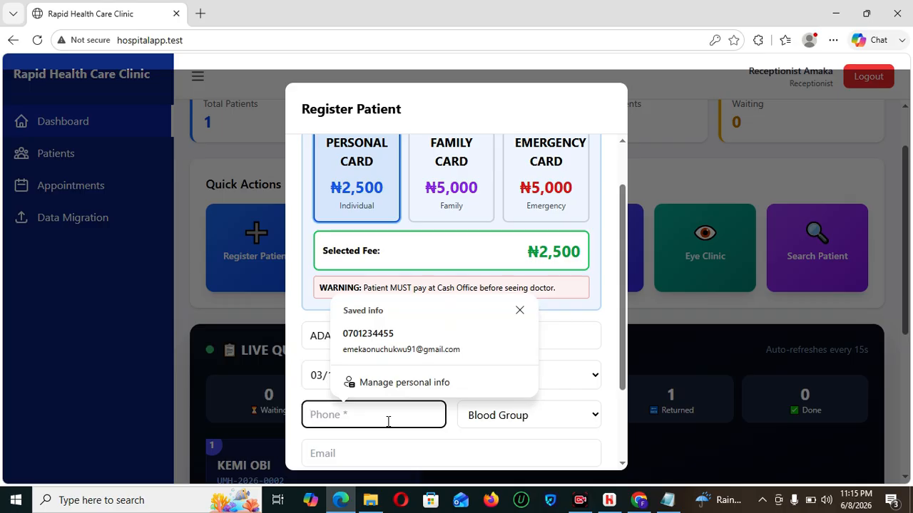
{"action": "type", "text": "0901"}
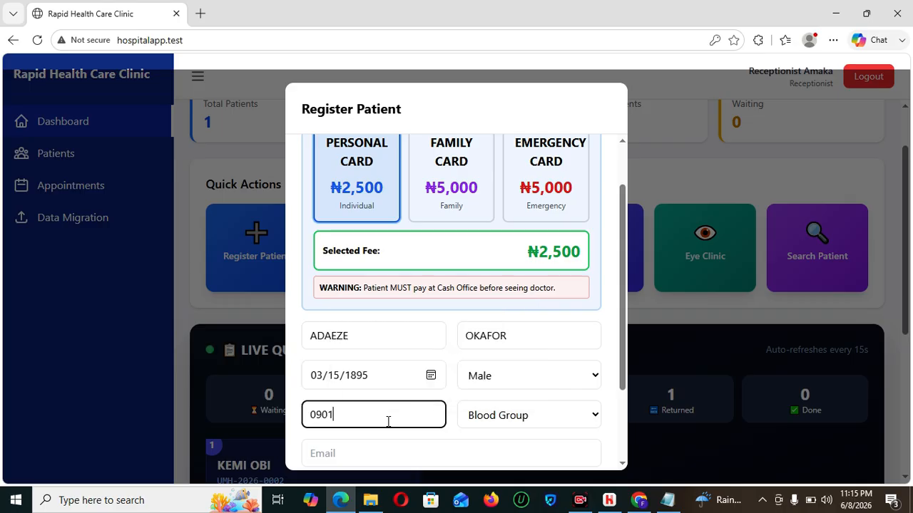
{"action": "type", "text": "23242"}
{"action": "left_click_drag", "start_coordinate": [620, 366], "coordinate": [624, 421]}
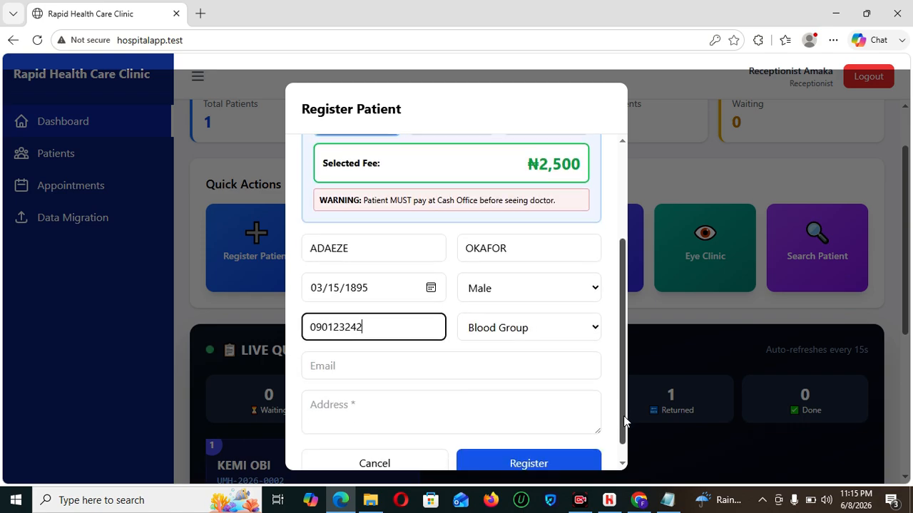
{"action": "left_click", "coordinate": [359, 368]}
- Add the patient's street address and submit the registration
{"action": "left_click", "coordinate": [357, 403]}
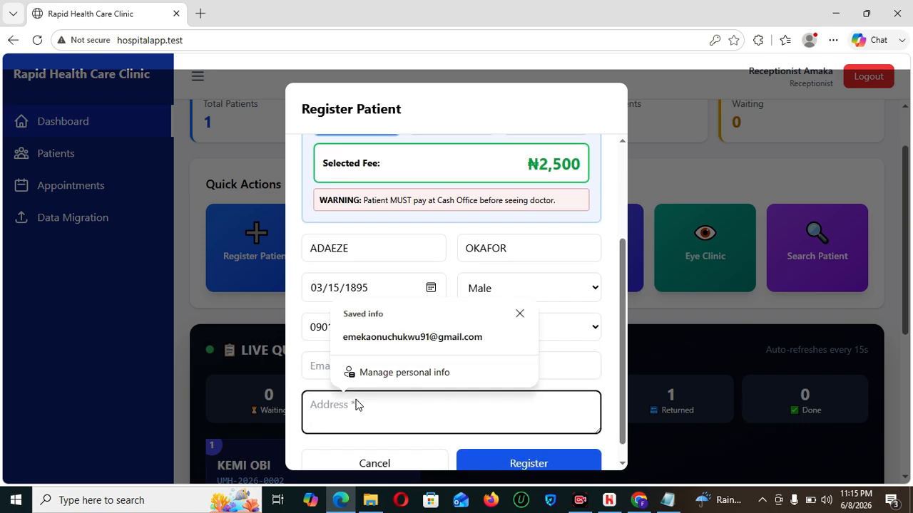
{"action": "type", "text": "OBIKAM STREET"}
{"action": "left_click", "coordinate": [515, 464]}
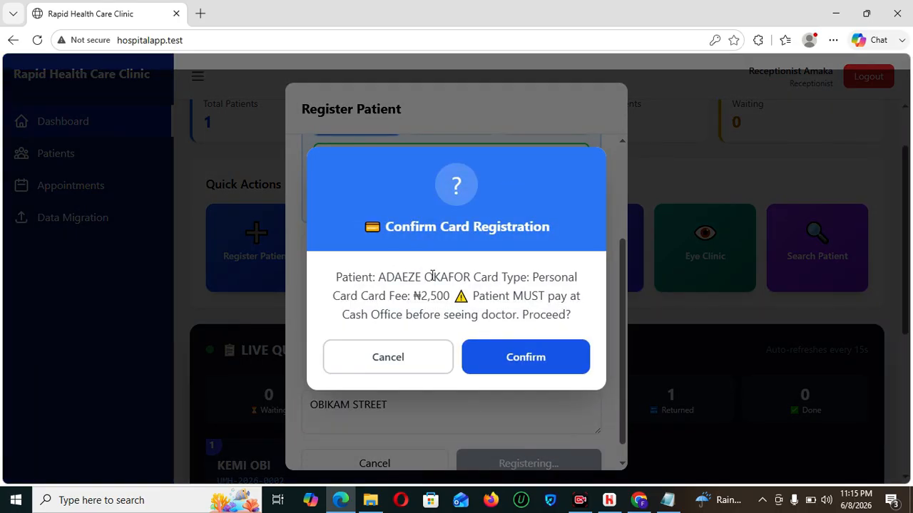
- Resubmit the registration without a blood group and confirm the ₦2,500 personal card
{"action": "left_click", "coordinate": [396, 371]}
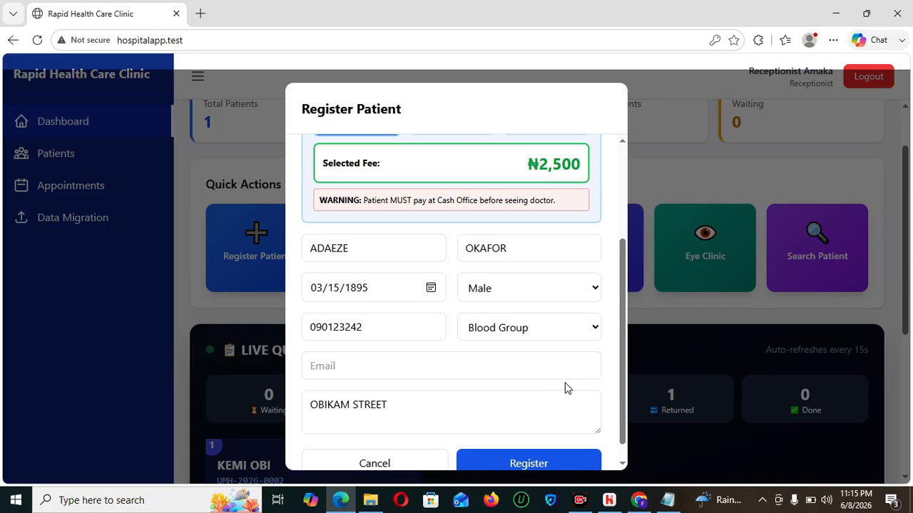
{"action": "left_click", "coordinate": [558, 333]}
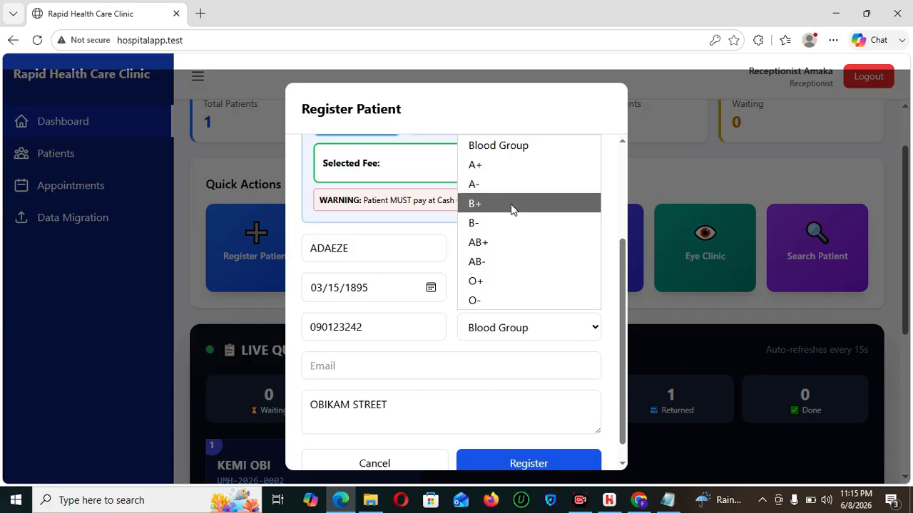
{"action": "left_click", "coordinate": [478, 397]}
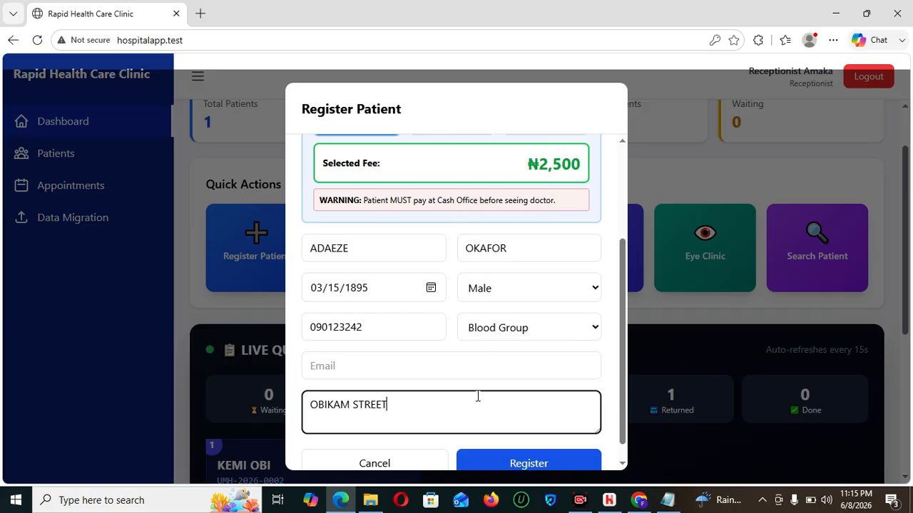
{"action": "left_click", "coordinate": [499, 464]}
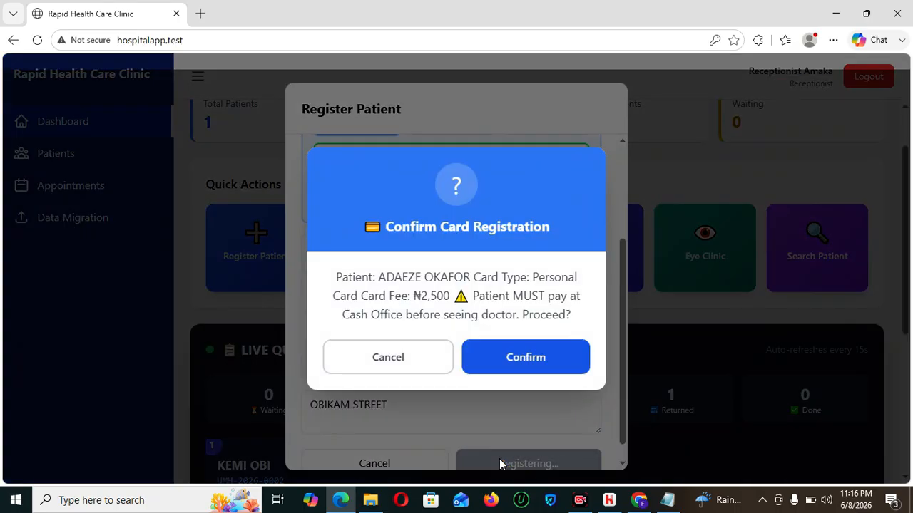
{"action": "left_click", "coordinate": [535, 359]}
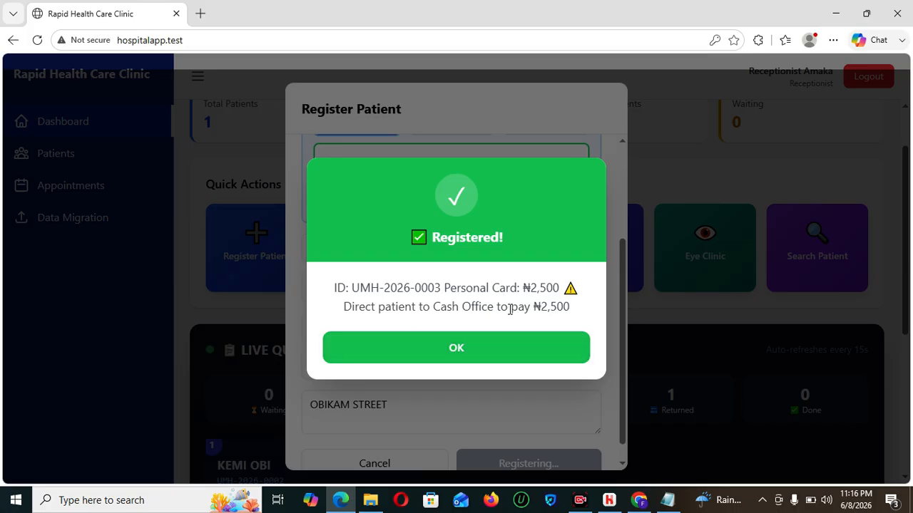
{"action": "left_click", "coordinate": [474, 350]}
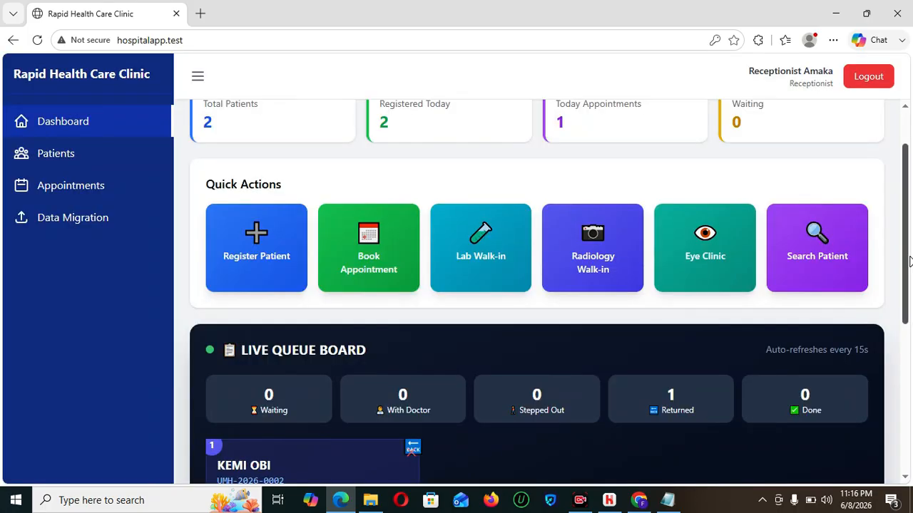
- Log out and sign back in with the saved reception login
{"action": "scroll", "coordinate": [904, 235], "scroll_direction": "up", "scroll_amount": 2}
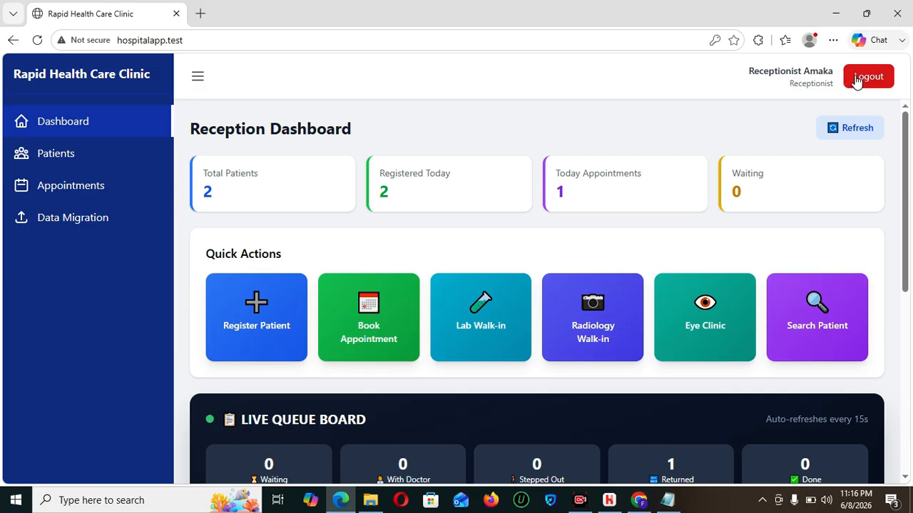
{"action": "left_click", "coordinate": [853, 77]}
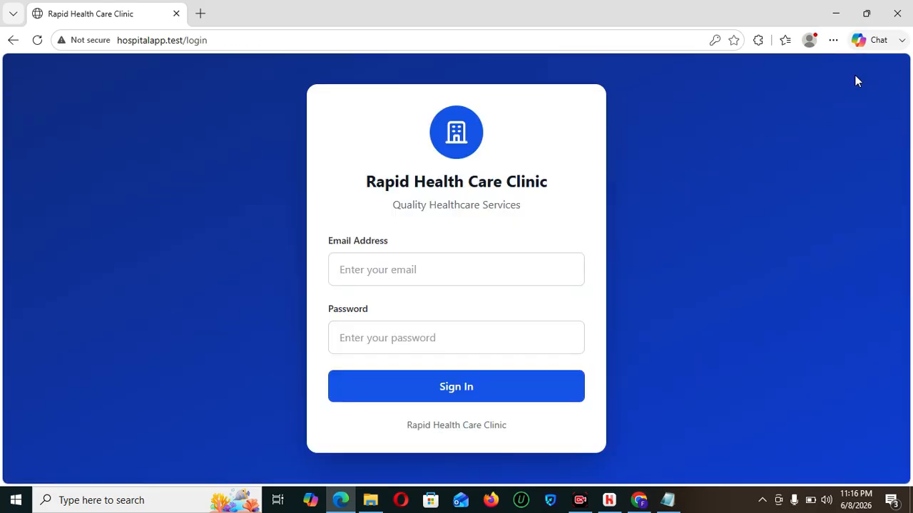
{"action": "left_click", "coordinate": [414, 269]}
{"action": "left_click", "coordinate": [418, 350]}
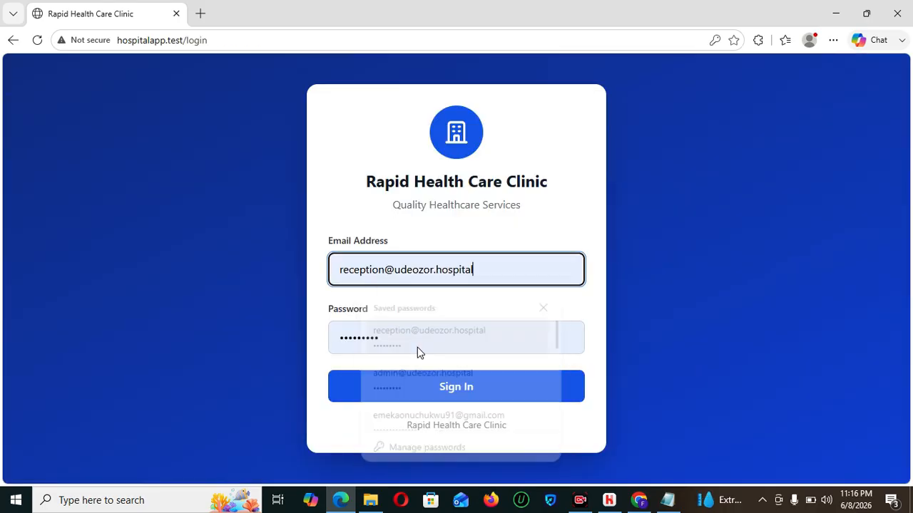
{"action": "left_click", "coordinate": [452, 385]}
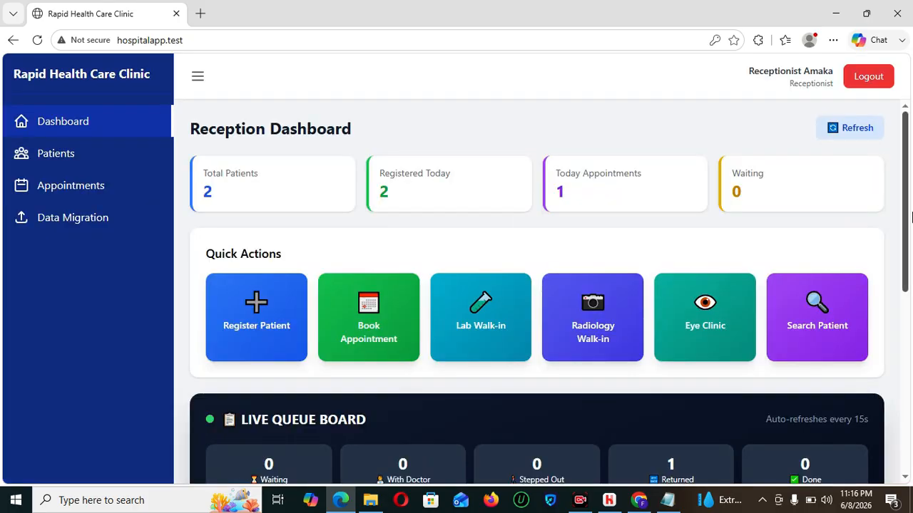
- Copy the new patient's ID from Today's Patients and sign out
{"action": "left_click_drag", "start_coordinate": [906, 236], "coordinate": [911, 426]}
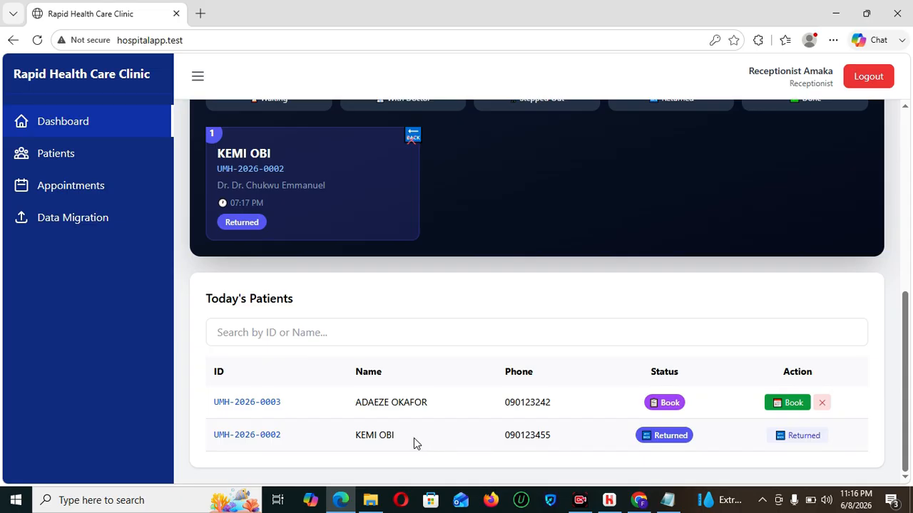
{"action": "left_click_drag", "start_coordinate": [280, 398], "coordinate": [210, 404]}
{"action": "key", "text": "ctrl+c"}
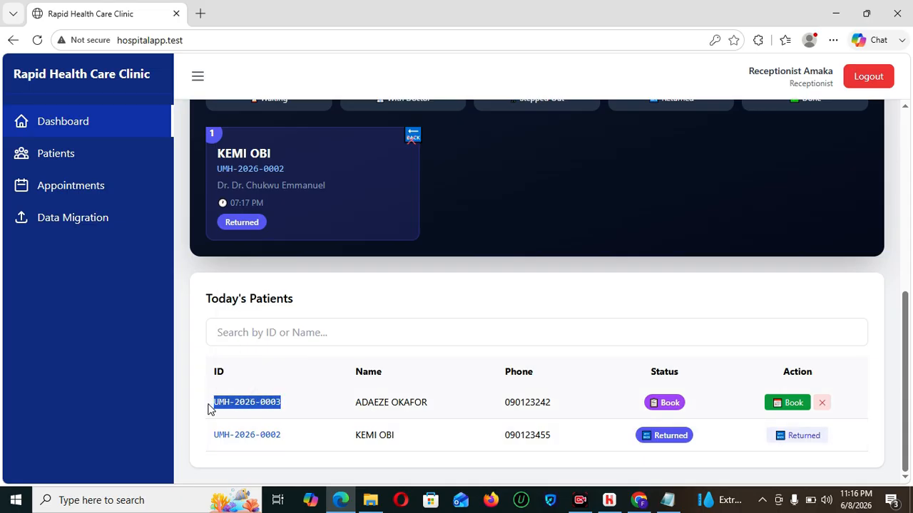
{"action": "left_click", "coordinate": [870, 79]}
- Sign in with the saved accounts login and start a Cash Office payment search
{"action": "left_click", "coordinate": [495, 256]}
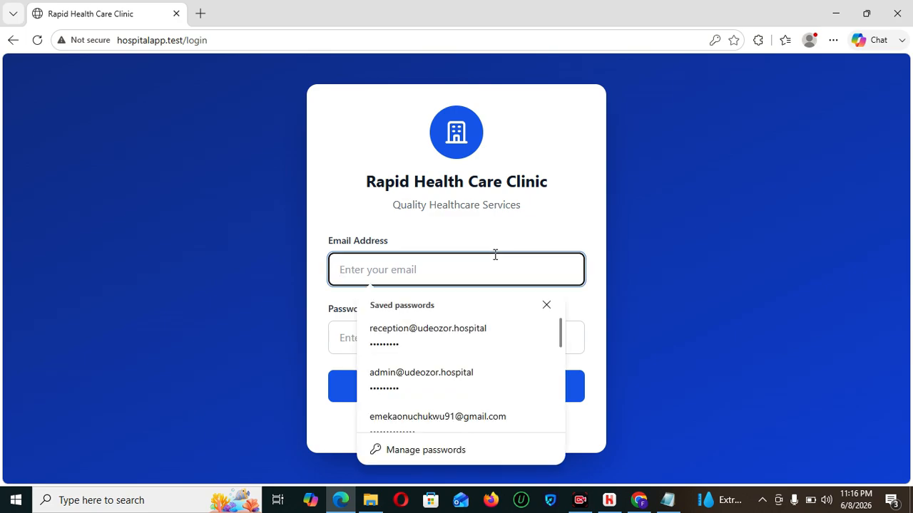
{"action": "type", "text": "ACC"}
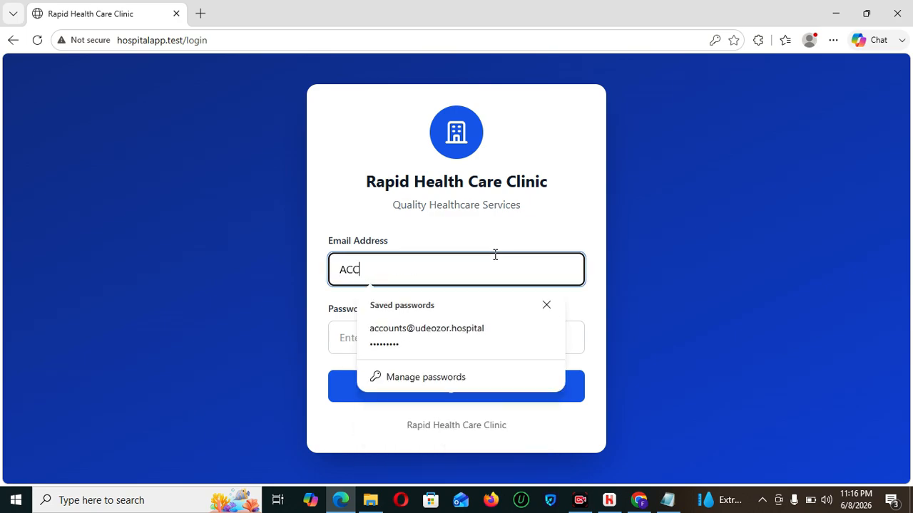
{"action": "left_click", "coordinate": [472, 334]}
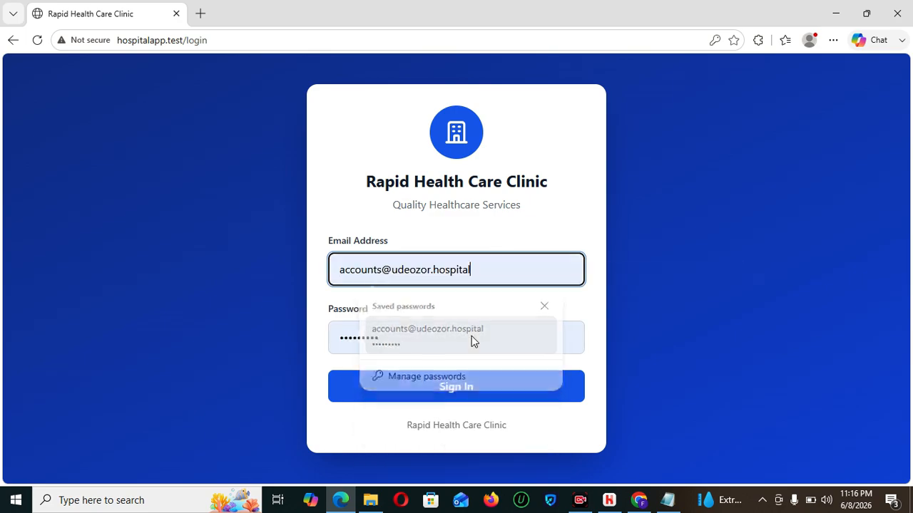
{"action": "left_click", "coordinate": [470, 385]}
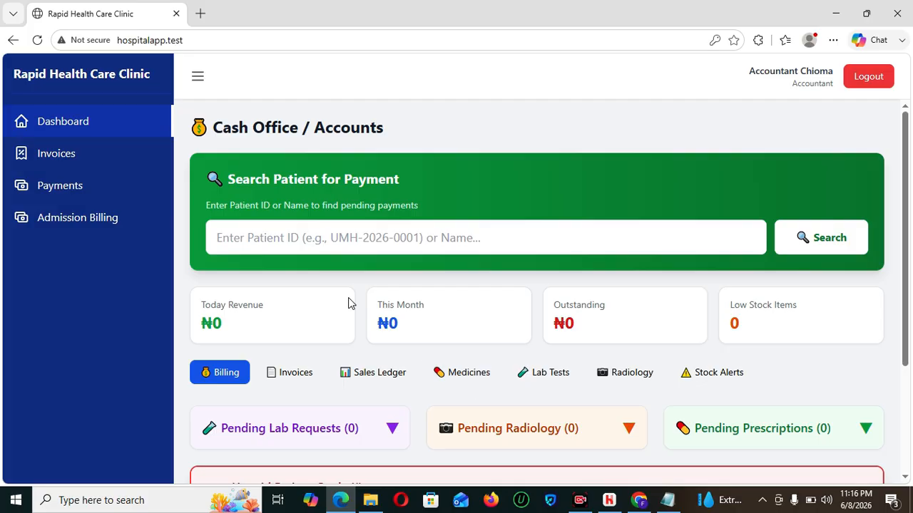
{"action": "scroll", "coordinate": [908, 289], "scroll_direction": "down", "scroll_amount": 1}
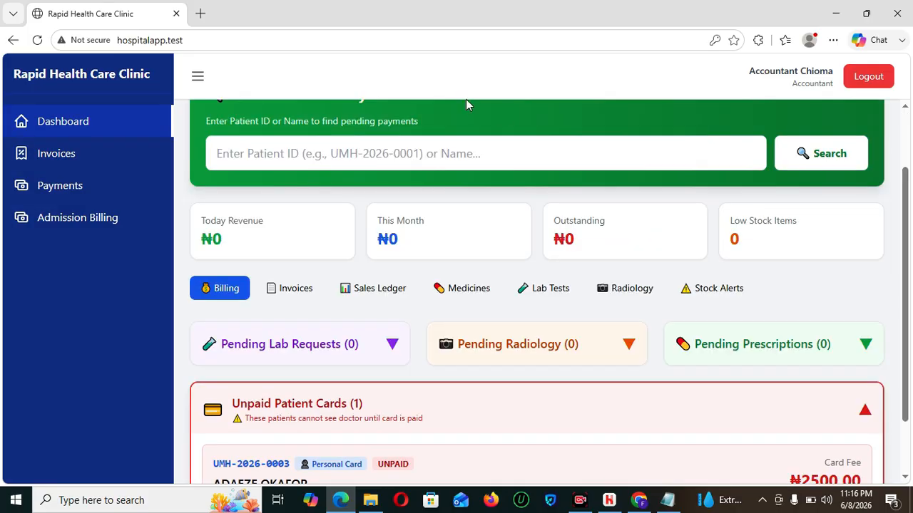
{"action": "left_click", "coordinate": [474, 153]}
- Search by the pasted patient ID and confirm the ₦2,500 card payment as paid
{"action": "key", "text": "ctrl+v"}
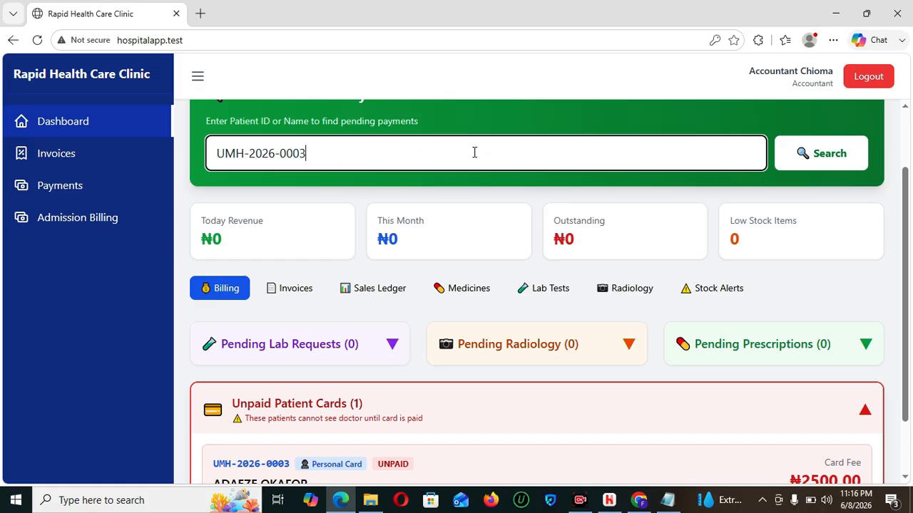
{"action": "left_click", "coordinate": [798, 168]}
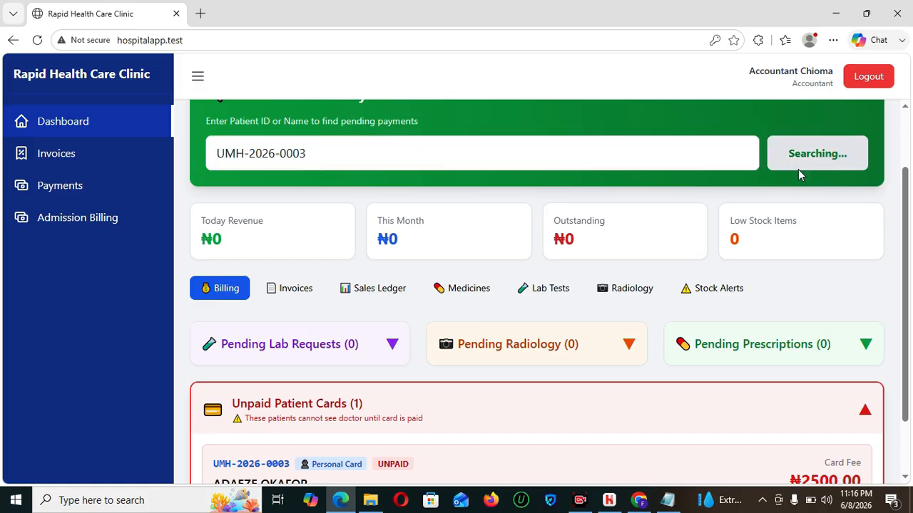
{"action": "left_click_drag", "start_coordinate": [910, 175], "coordinate": [910, 402]}
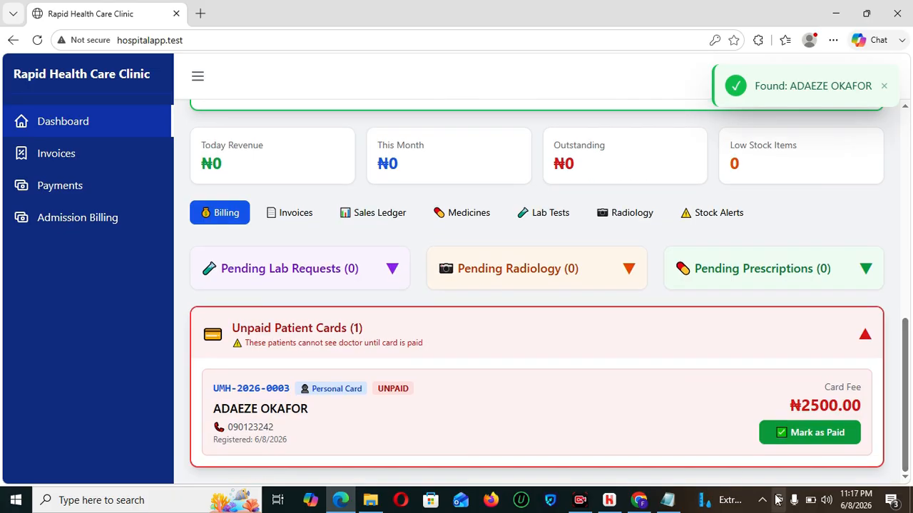
{"action": "left_click", "coordinate": [806, 436]}
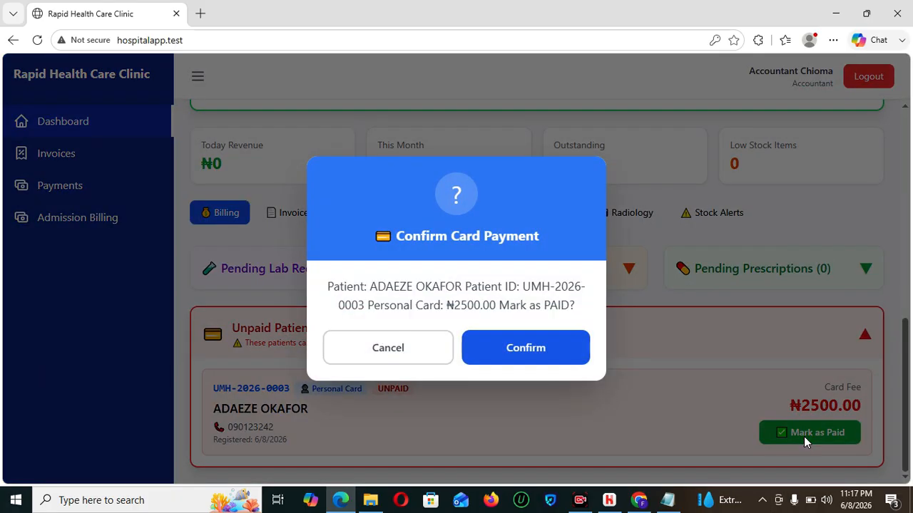
{"action": "left_click", "coordinate": [543, 352]}
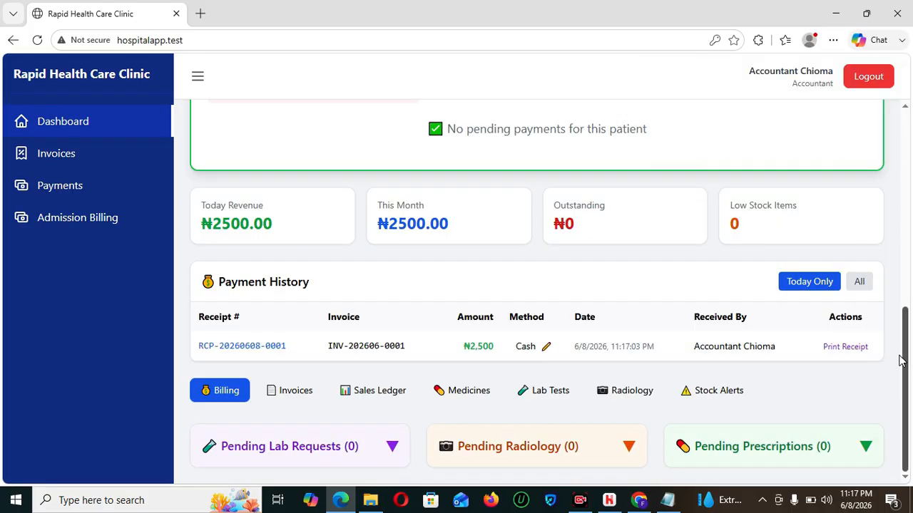
{"action": "left_click_drag", "start_coordinate": [288, 350], "coordinate": [229, 347]}
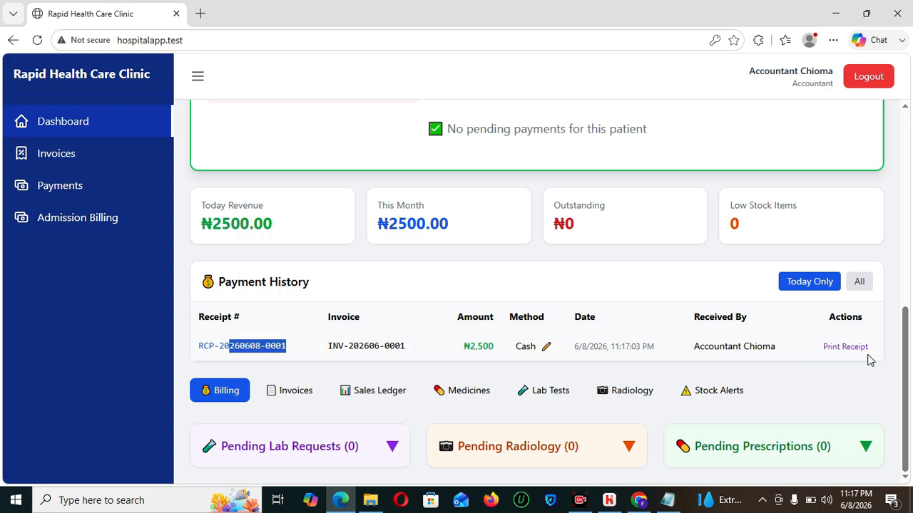
{"action": "left_click_drag", "start_coordinate": [904, 358], "coordinate": [905, 142]}
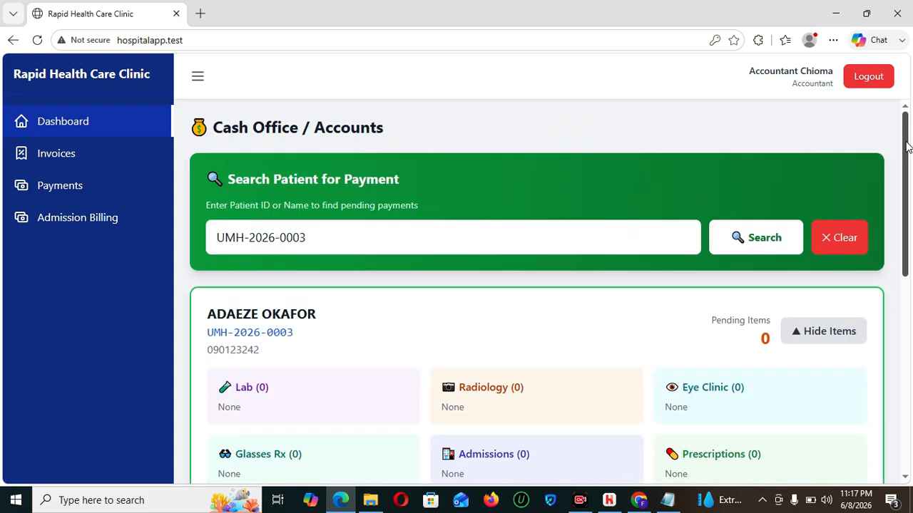
- Switch from the accountant to the reception account and scroll to Today's Patients
{"action": "left_click", "coordinate": [868, 77]}
{"action": "left_click", "coordinate": [438, 257]}
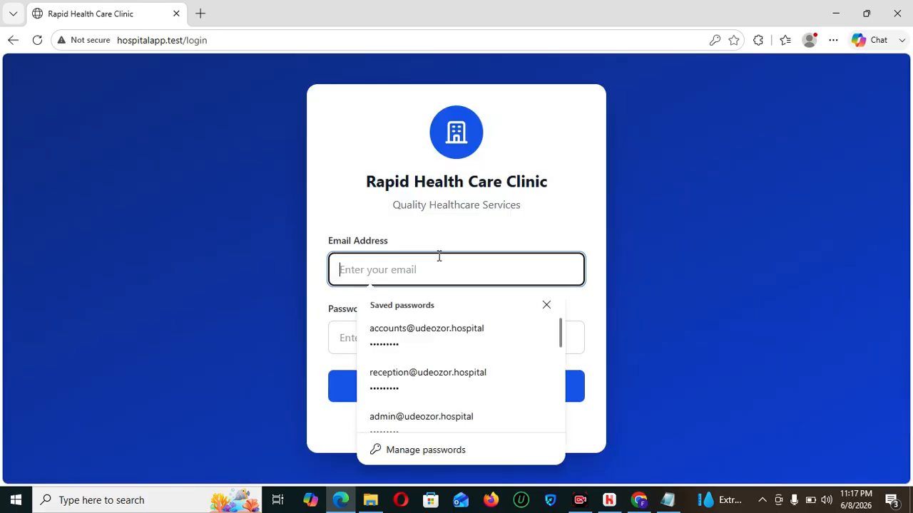
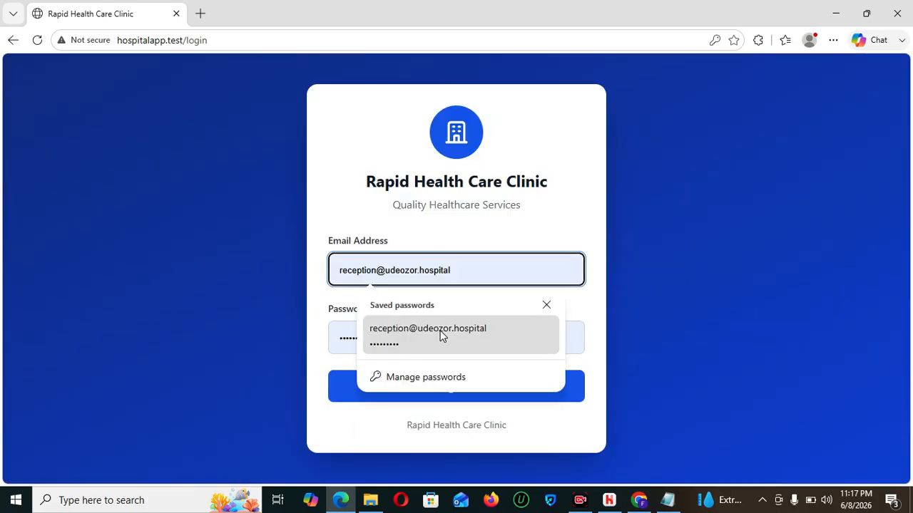
{"action": "left_click", "coordinate": [437, 335]}
{"action": "left_click", "coordinate": [455, 387]}
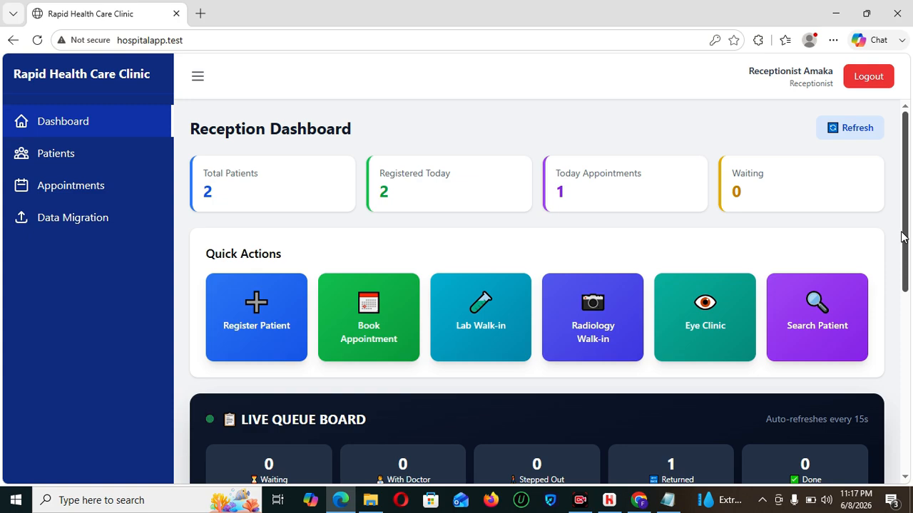
{"action": "scroll", "coordinate": [905, 257], "scroll_direction": "down", "scroll_amount": 2}
{"action": "left_click_drag", "start_coordinate": [909, 287], "coordinate": [909, 332]}
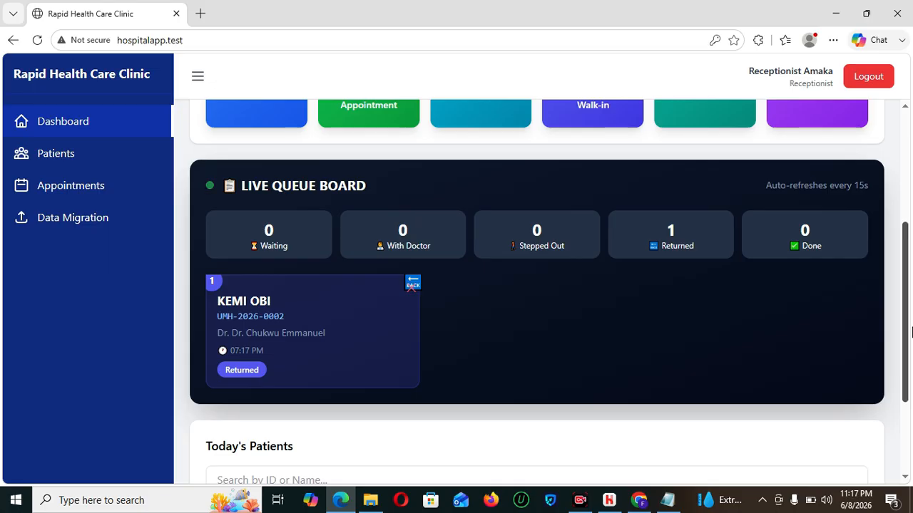
{"action": "left_click_drag", "start_coordinate": [910, 331], "coordinate": [909, 398]}
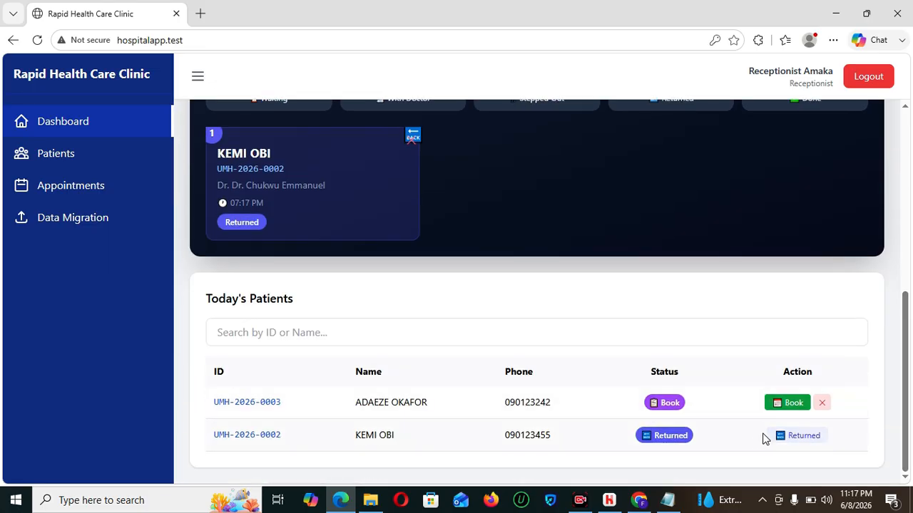
- Book the patient into General Medicine with its doctor at today's date and time
{"action": "left_click", "coordinate": [787, 403]}
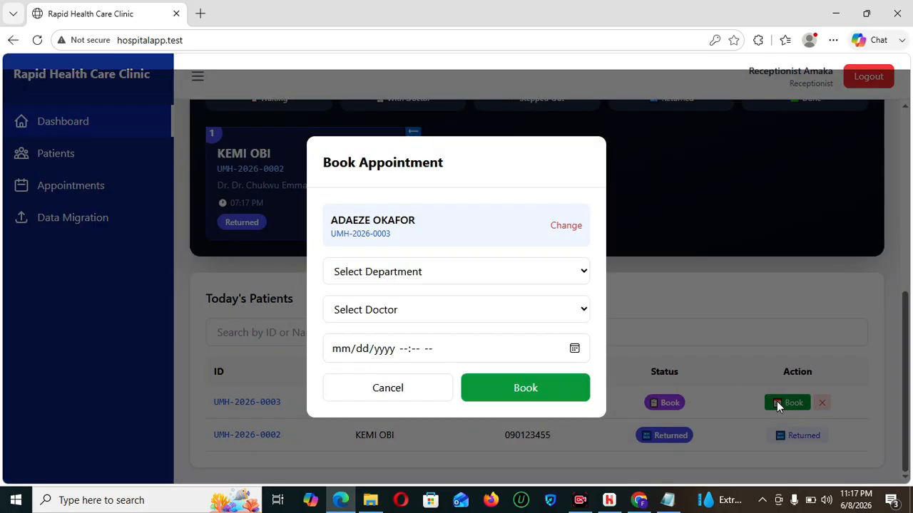
{"action": "left_click", "coordinate": [428, 263]}
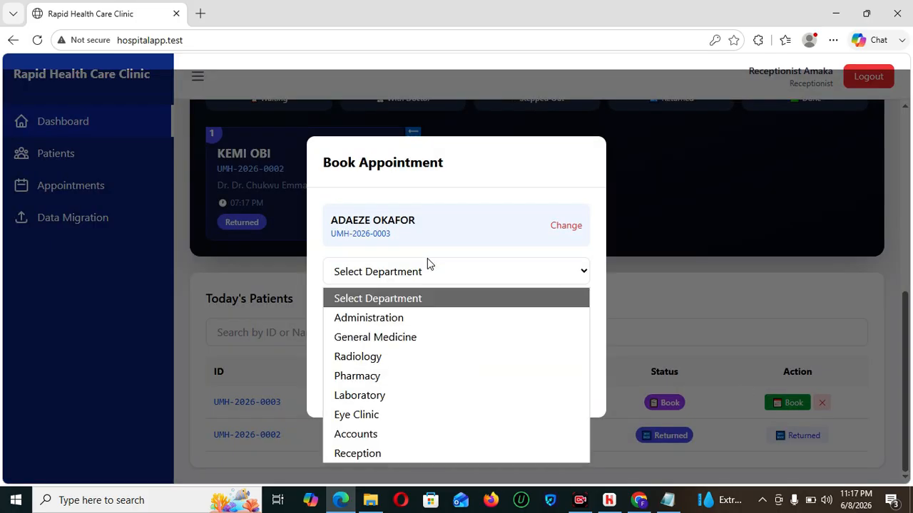
{"action": "left_click", "coordinate": [397, 343]}
{"action": "left_click", "coordinate": [576, 315]}
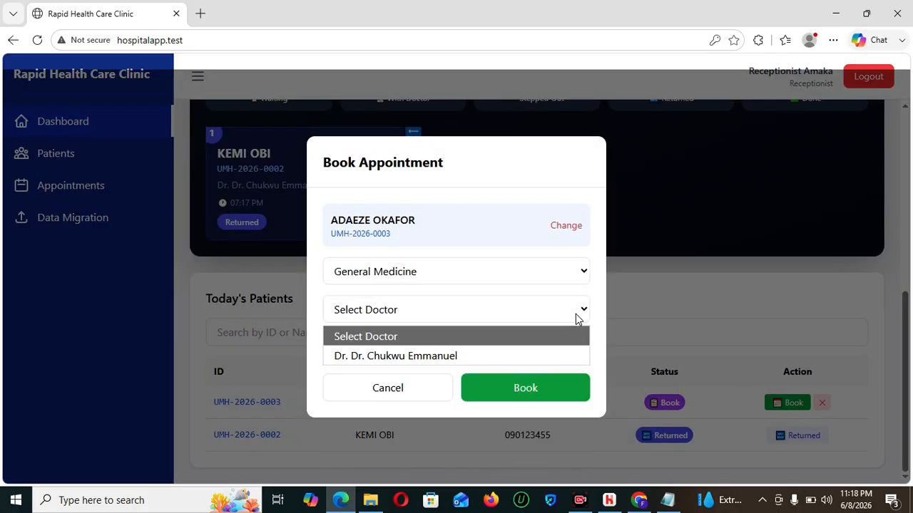
{"action": "left_click", "coordinate": [437, 361]}
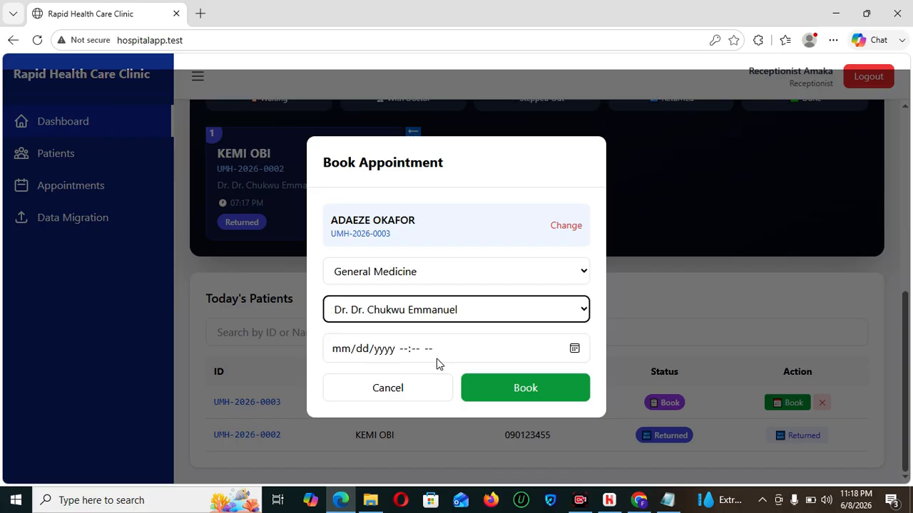
{"action": "left_click", "coordinate": [574, 350]}
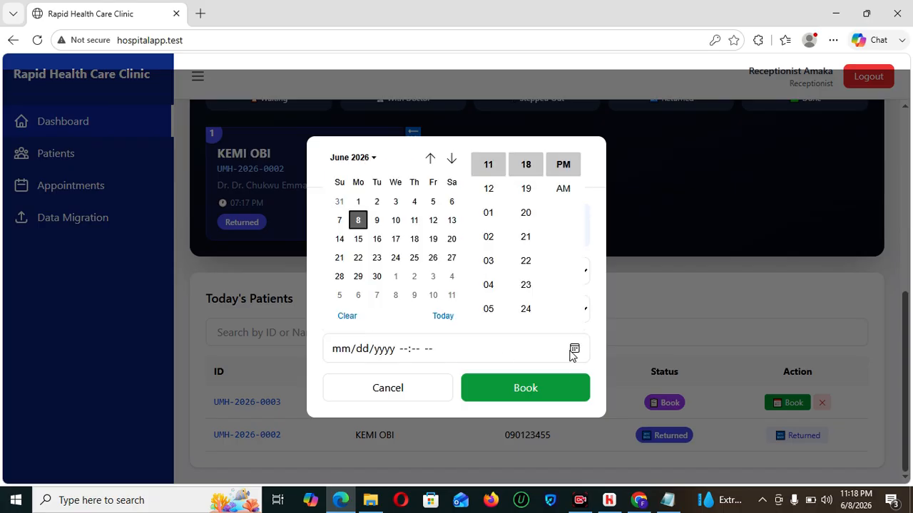
{"action": "left_click", "coordinate": [451, 323]}
{"action": "left_click", "coordinate": [529, 393]}
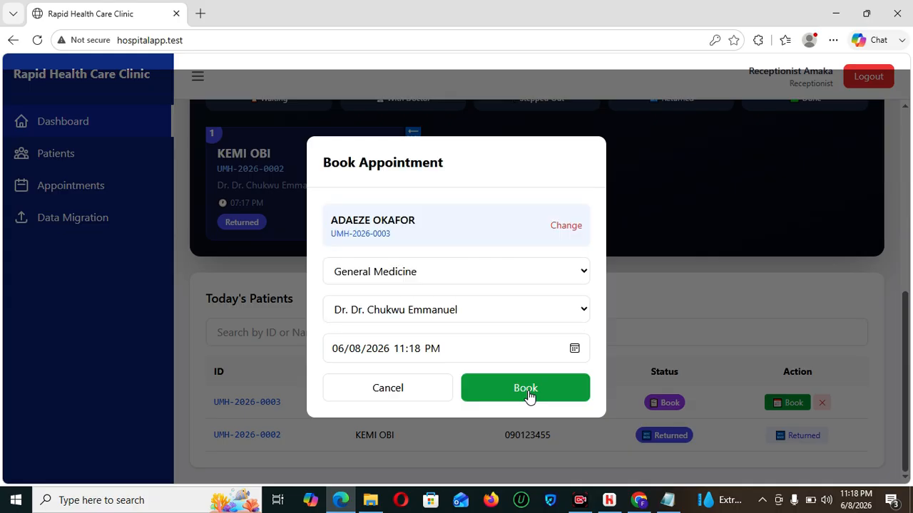
{"action": "left_click", "coordinate": [509, 329]}
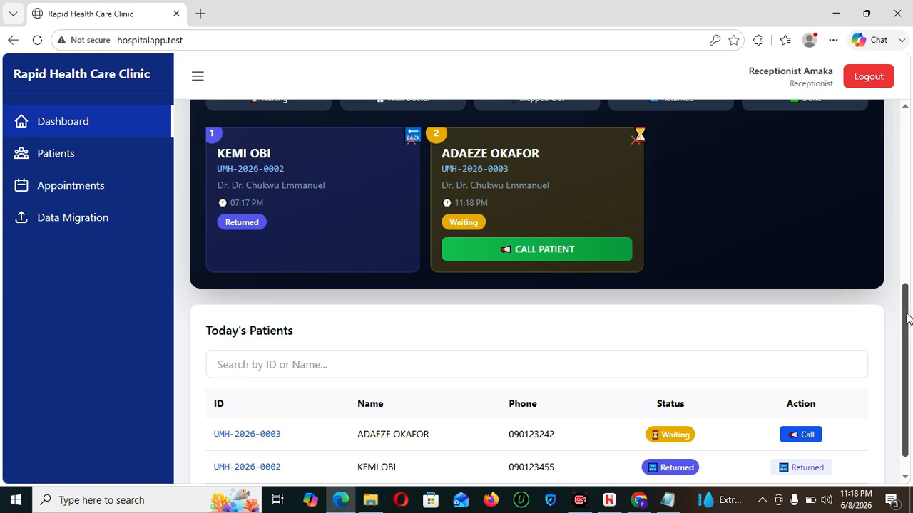
{"action": "left_click_drag", "start_coordinate": [909, 312], "coordinate": [908, 224]}
{"action": "scroll", "coordinate": [908, 224], "scroll_direction": "down", "scroll_amount": 4}
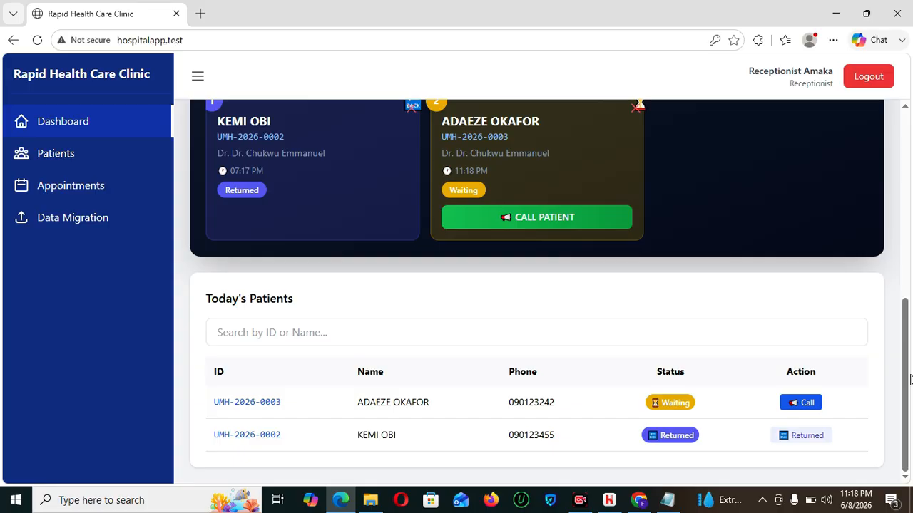
- Log out of reception and sign in with the saved nurse login
{"action": "left_click", "coordinate": [861, 80]}
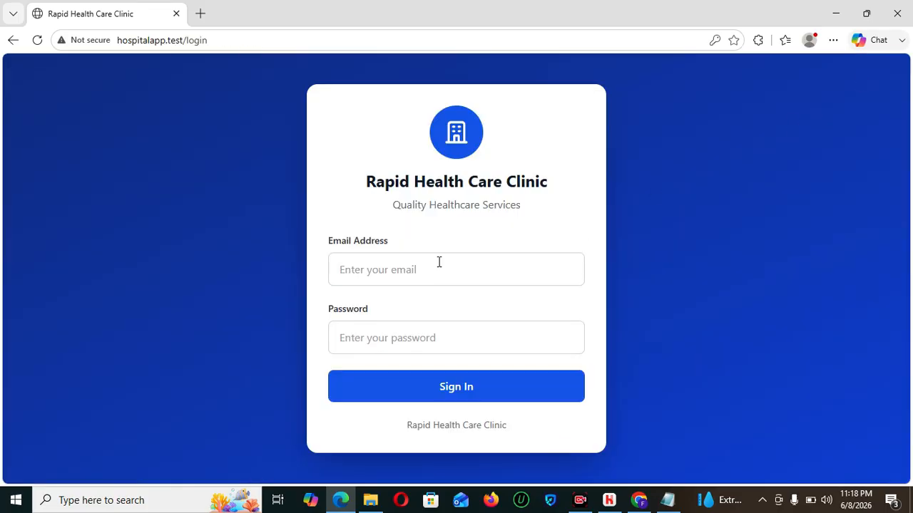
{"action": "left_click", "coordinate": [438, 263]}
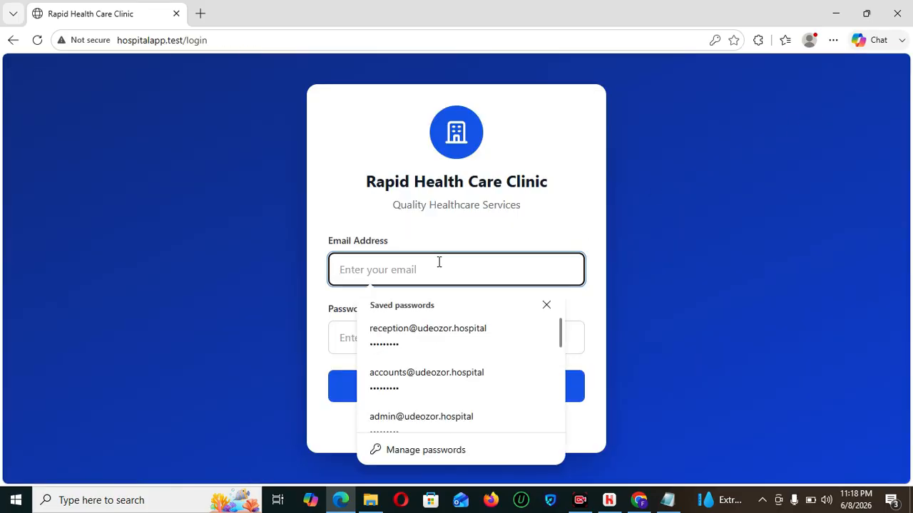
{"action": "type", "text": "NU"}
{"action": "left_click", "coordinate": [435, 328]}
{"action": "left_click", "coordinate": [457, 386]}
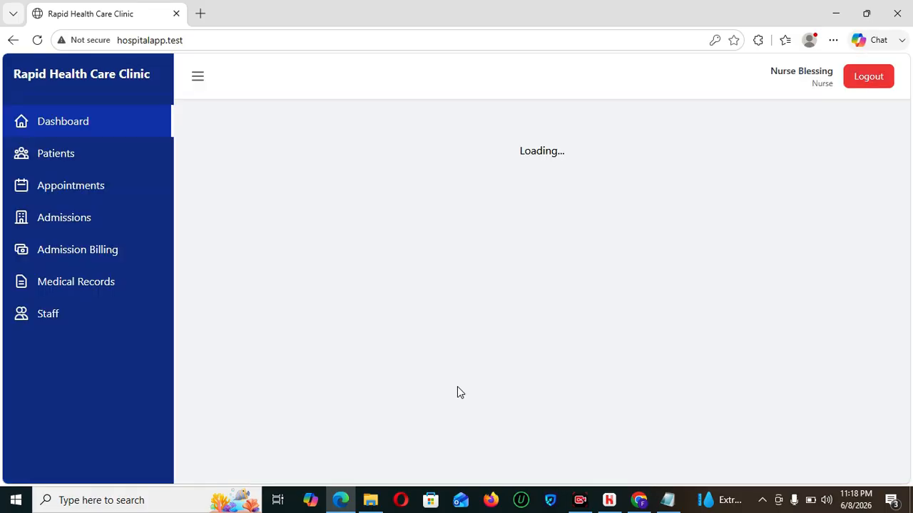
- Open the Record Vital Signs form for the waiting patient
{"action": "scroll", "coordinate": [909, 306], "scroll_direction": "down", "scroll_amount": 1}
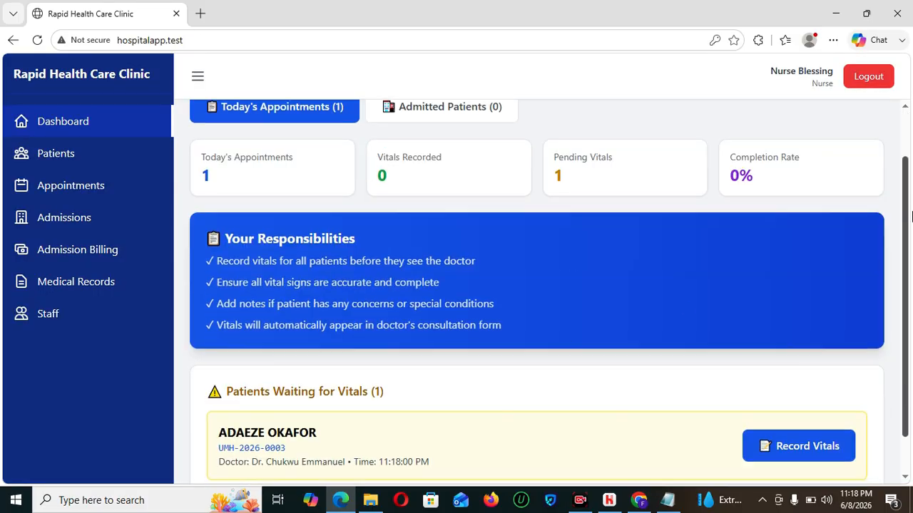
{"action": "scroll", "coordinate": [910, 305], "scroll_direction": "down", "scroll_amount": 1}
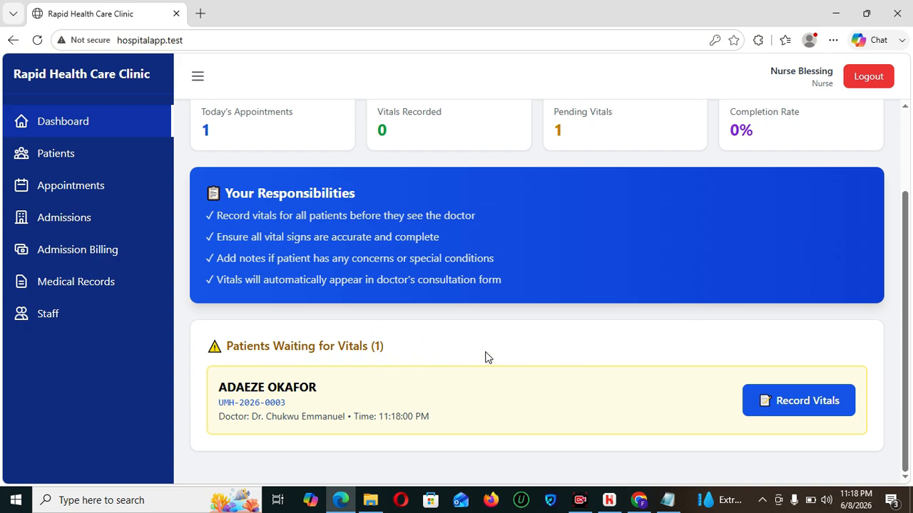
{"action": "left_click", "coordinate": [800, 401]}
- Enter temperature 30.5, blood pressure 110/90 and pulse 67
{"action": "left_click", "coordinate": [323, 195]}
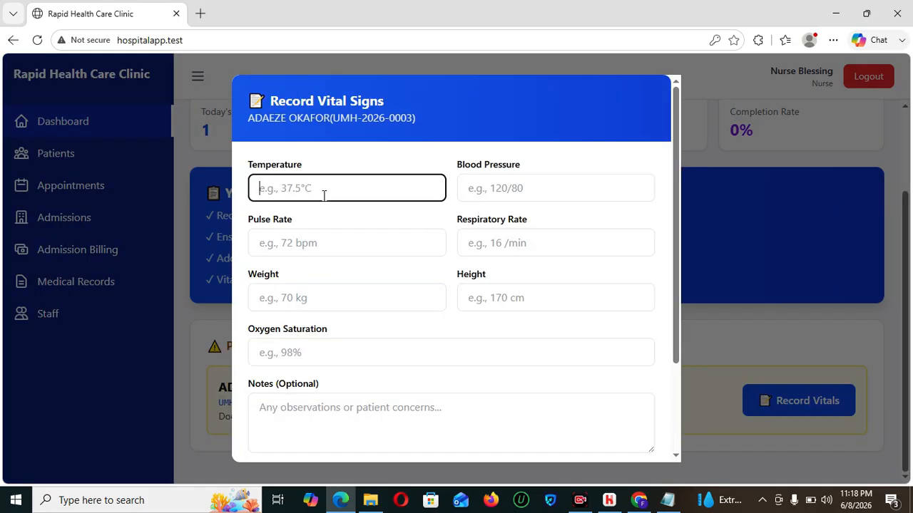
{"action": "type", "text": "30.5"}
{"action": "key", "text": "Tab"}
{"action": "type", "text": "110.90"}
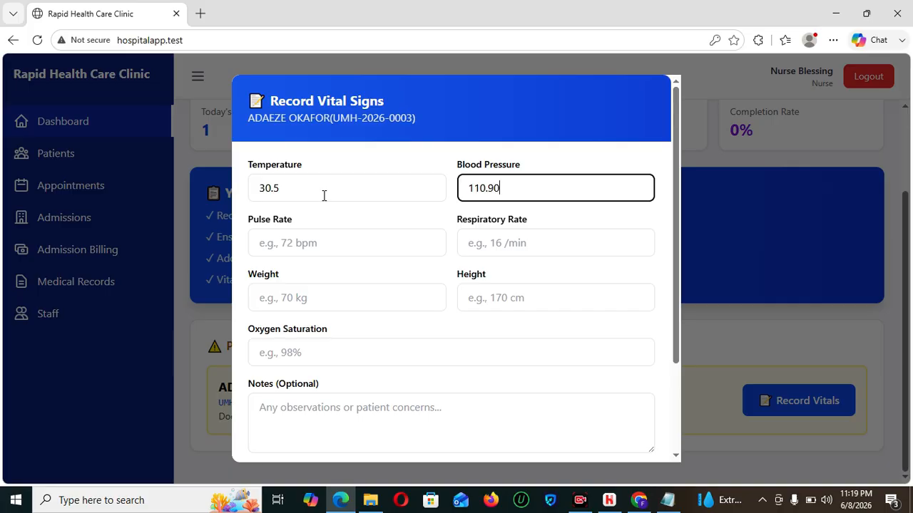
{"action": "key", "text": "BackSpace"}
{"action": "key", "text": "BackSpace"}
{"action": "key", "text": "BackSpace"}
{"action": "type", "text": "/90"}
{"action": "key", "text": "Tab"}
{"action": "type", "text": "67"}
- Enter respiratory rate 16, weight 67, height 110 and oxygen saturation 96
{"action": "key", "text": "Tab"}
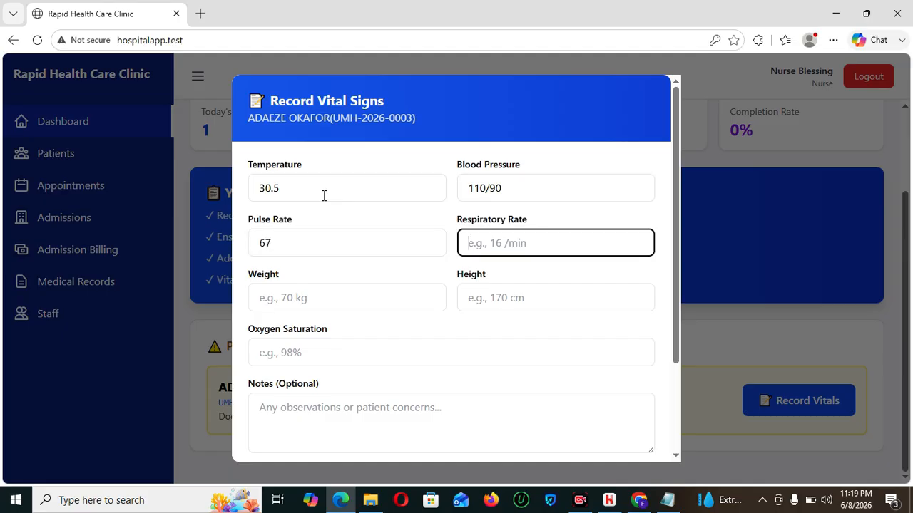
{"action": "type", "text": "16"}
{"action": "key", "text": "Tab"}
{"action": "type", "text": "67"}
{"action": "key", "text": "Tab"}
{"action": "type", "text": "110"}
{"action": "key", "text": "Tab"}
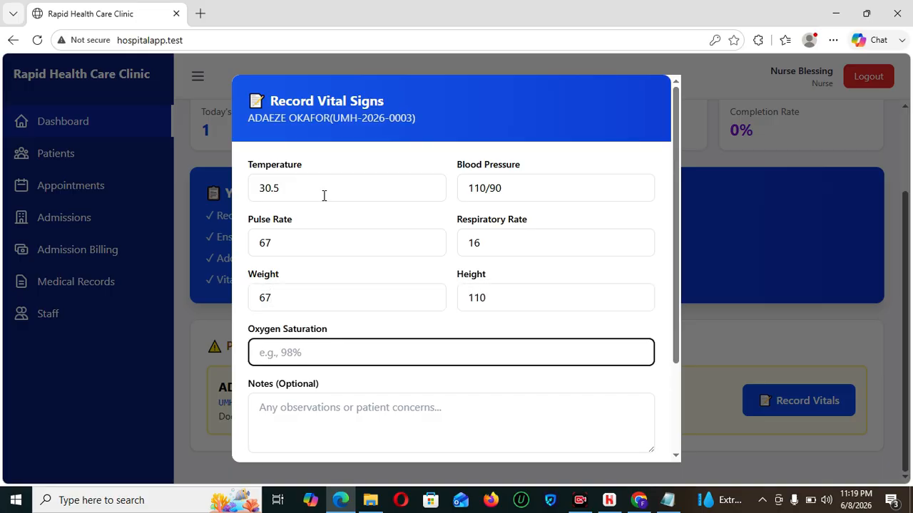
{"action": "type", "text": "96"}
- Save the vital signs and dismiss the confirmation
{"action": "left_click", "coordinate": [379, 448]}
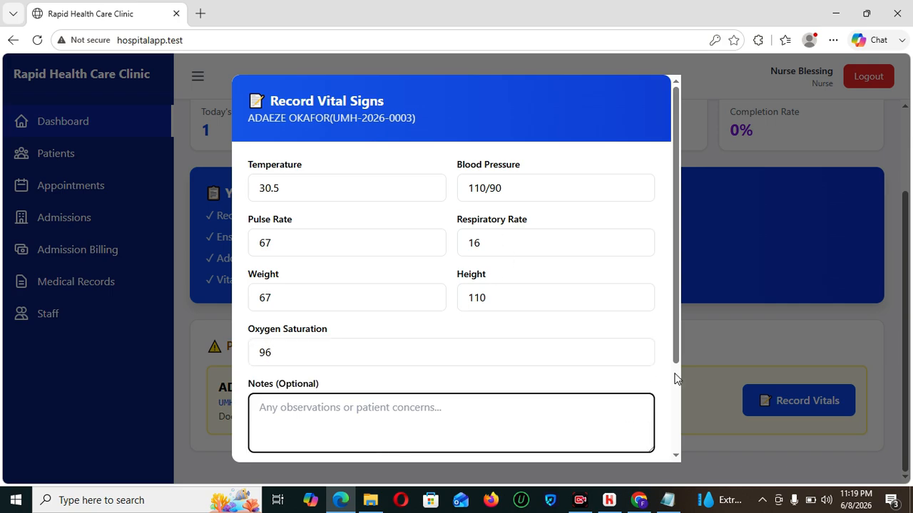
{"action": "scroll", "coordinate": [679, 393], "scroll_direction": "down", "scroll_amount": 3}
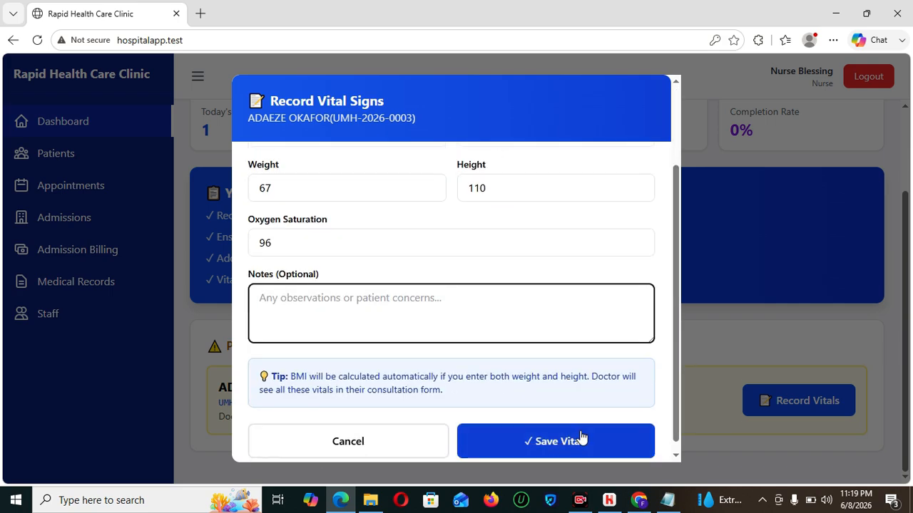
{"action": "left_click", "coordinate": [574, 442]}
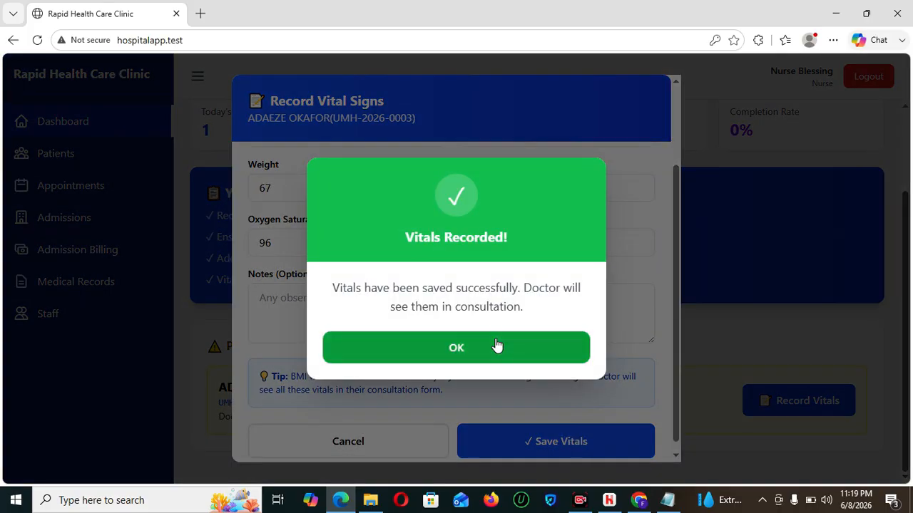
{"action": "left_click", "coordinate": [497, 345]}
{"action": "left_click_drag", "start_coordinate": [906, 295], "coordinate": [905, 214]}
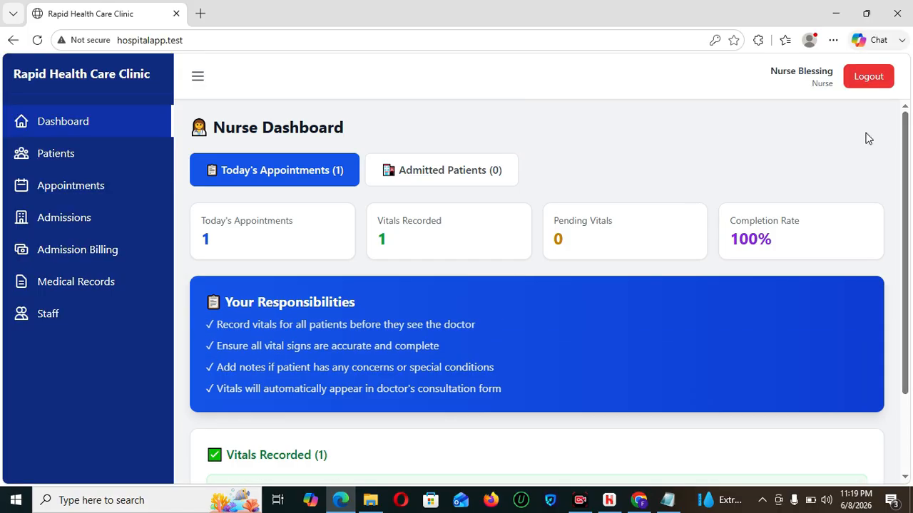
- Log out of the nurse account and sign in with the saved receptionist login
{"action": "left_click", "coordinate": [866, 89]}
{"action": "left_click", "coordinate": [462, 262]}
{"action": "type", "text": "RECE"}
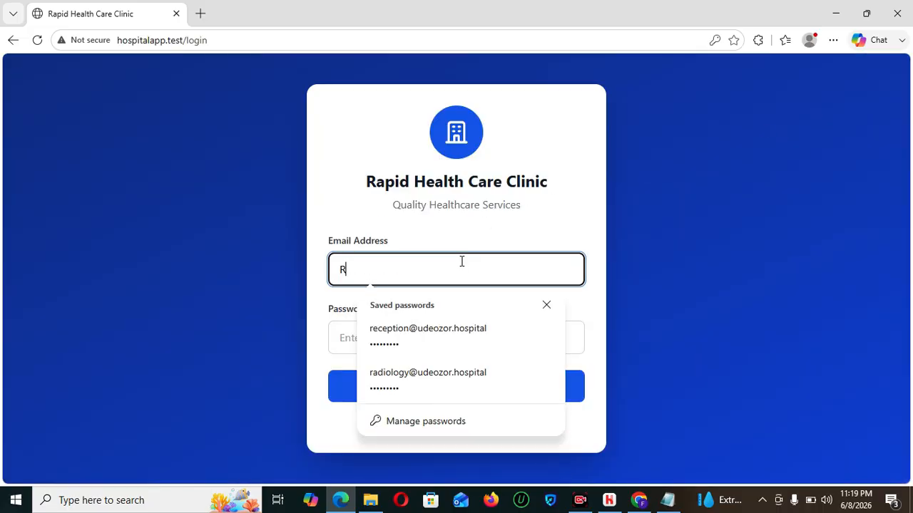
{"action": "left_click", "coordinate": [453, 324]}
{"action": "left_click", "coordinate": [465, 401]}
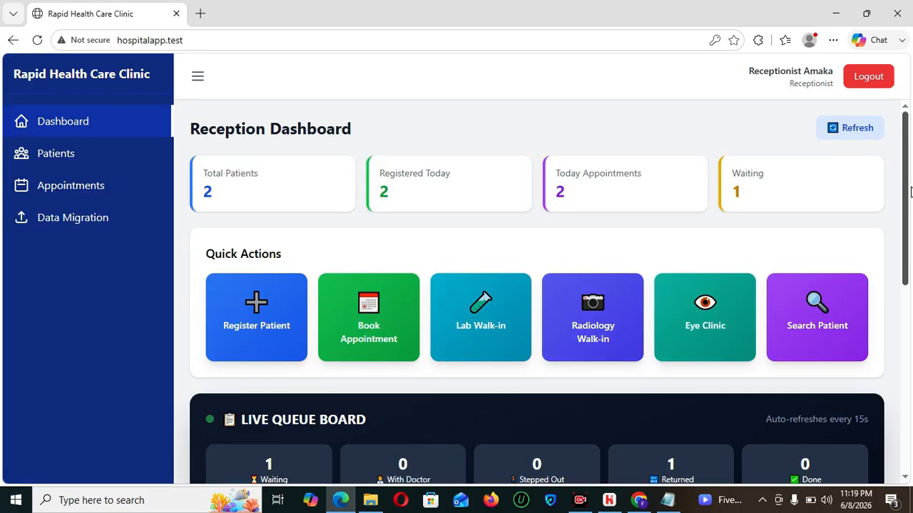
- Call the waiting patient in from Today's Patients and confirm
{"action": "left_click_drag", "start_coordinate": [910, 189], "coordinate": [912, 442]}
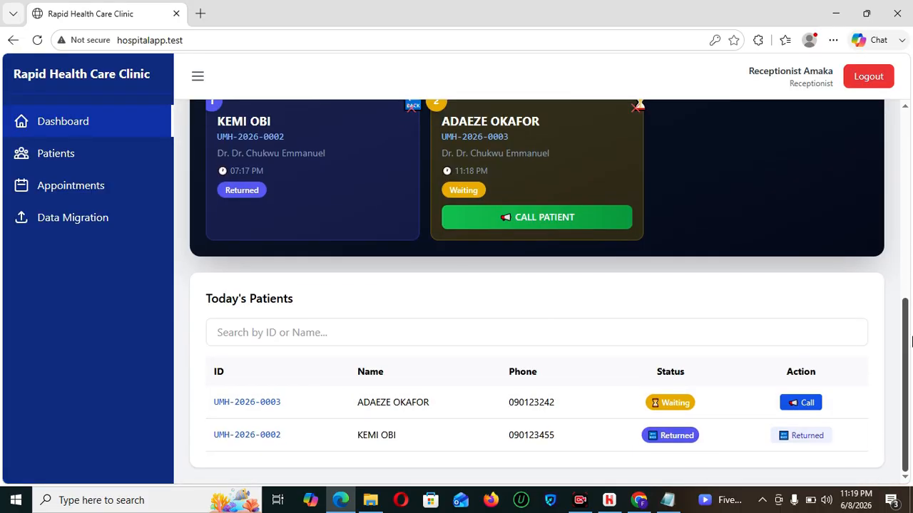
{"action": "left_click_drag", "start_coordinate": [910, 373], "coordinate": [892, 279]}
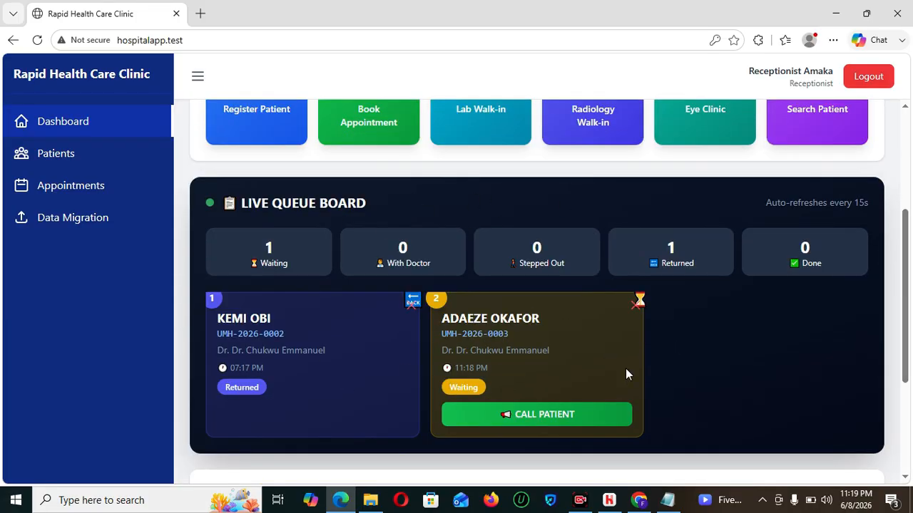
{"action": "left_click_drag", "start_coordinate": [910, 258], "coordinate": [911, 348]}
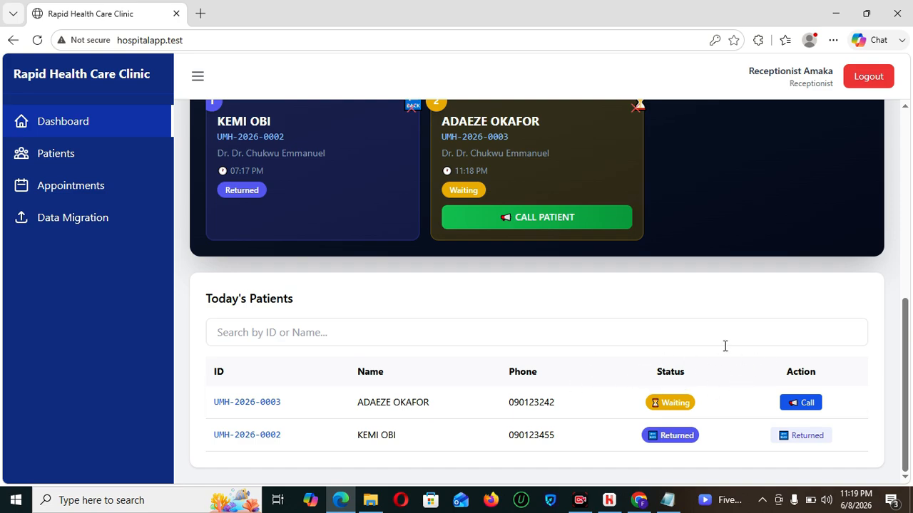
{"action": "left_click", "coordinate": [804, 403]}
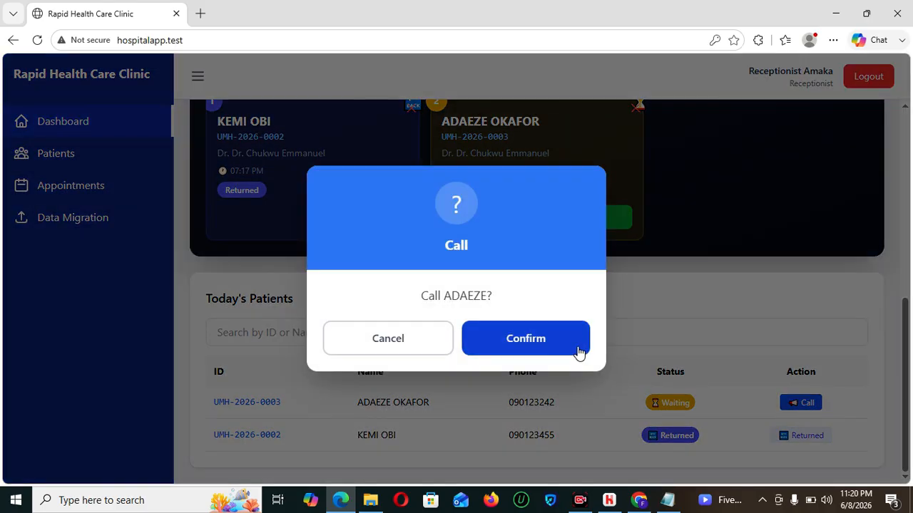
{"action": "left_click", "coordinate": [542, 346]}
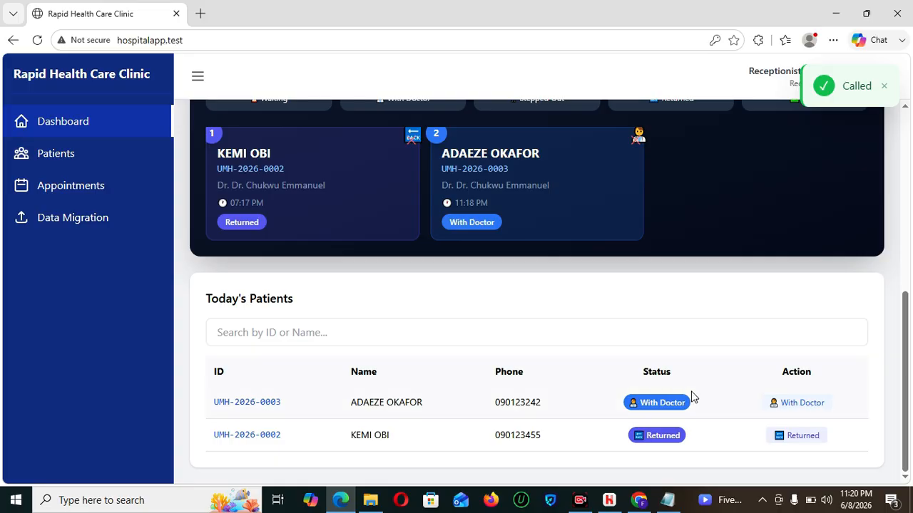
{"action": "left_click_drag", "start_coordinate": [907, 378], "coordinate": [902, 180]}
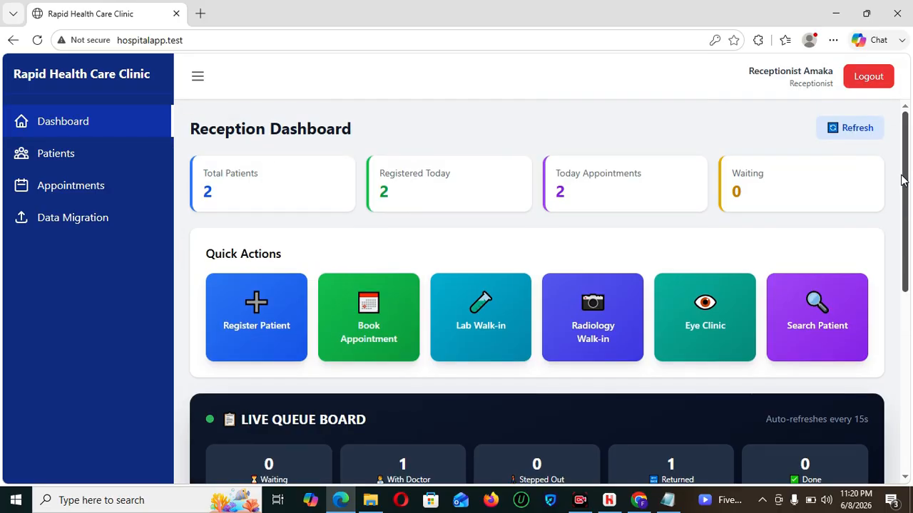
- Log out and sign in with the saved doctor credentials
{"action": "left_click", "coordinate": [867, 78]}
{"action": "left_click", "coordinate": [451, 269]}
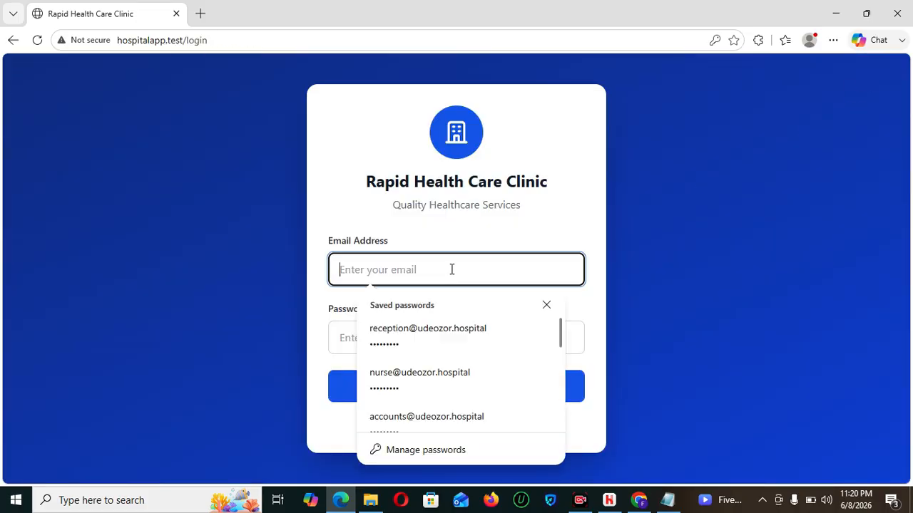
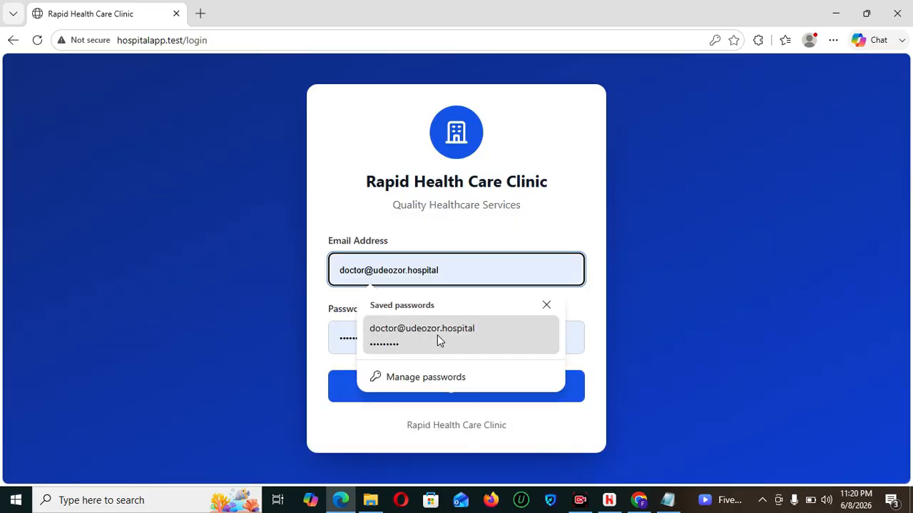
{"action": "left_click", "coordinate": [437, 337]}
{"action": "left_click", "coordinate": [467, 389]}
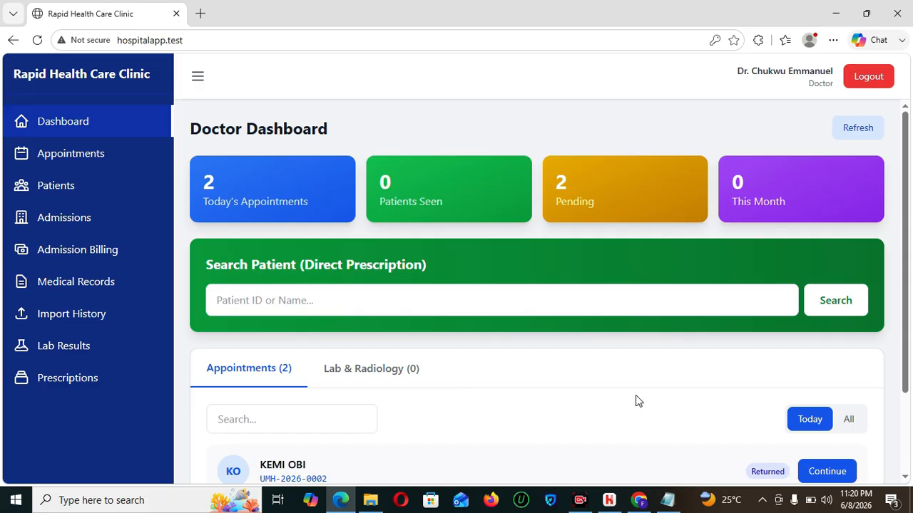
- Search Direct Prescription for the called patient by her pasted ID and open her consultation
{"action": "scroll", "coordinate": [910, 410], "scroll_direction": "down", "scroll_amount": 2}
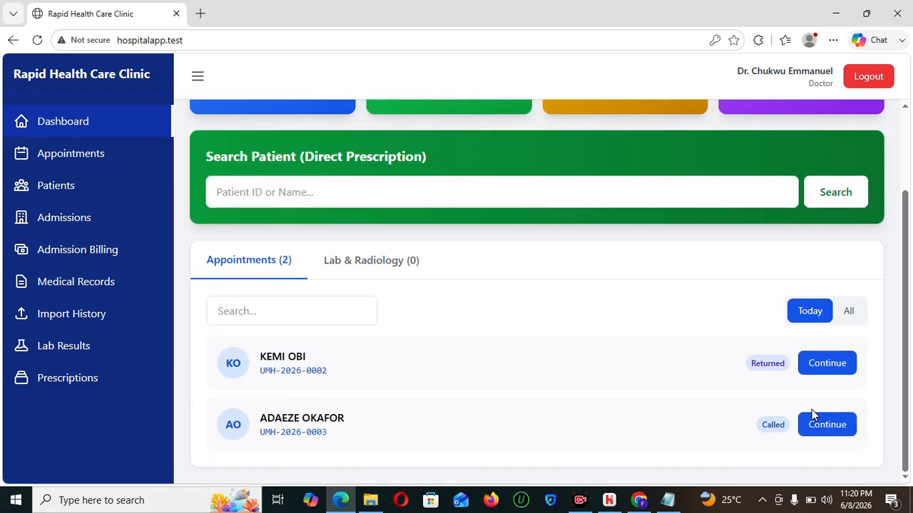
{"action": "left_click", "coordinate": [334, 204]}
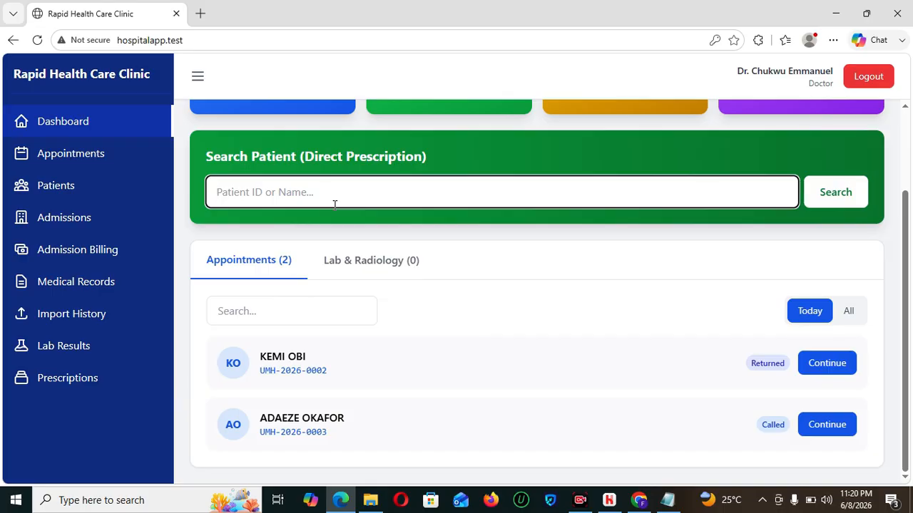
{"action": "type", "text": "UMH-2026-0003"}
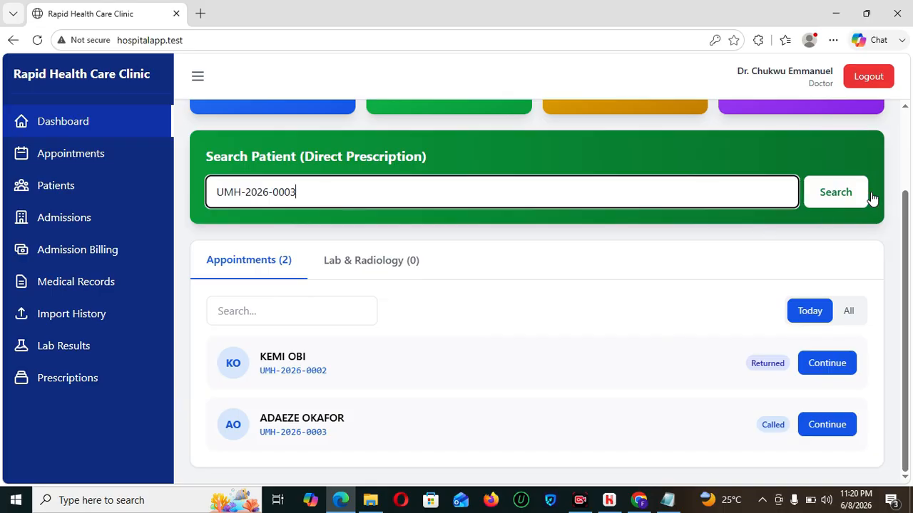
{"action": "left_click", "coordinate": [815, 207]}
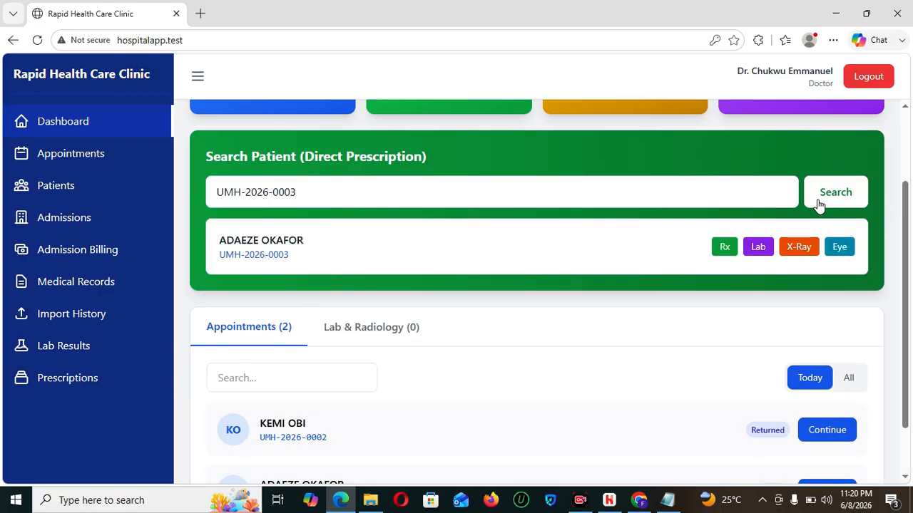
{"action": "scroll", "coordinate": [911, 271], "scroll_direction": "down", "scroll_amount": 1}
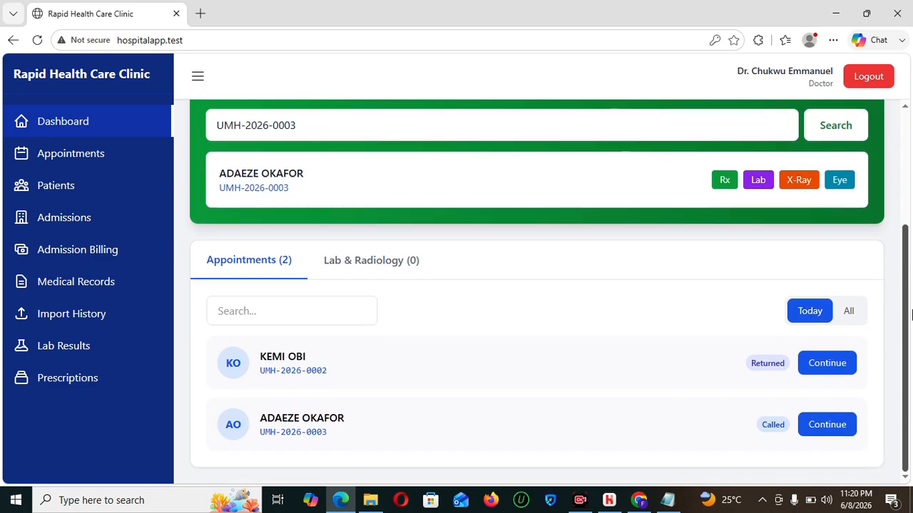
{"action": "left_click", "coordinate": [813, 428]}
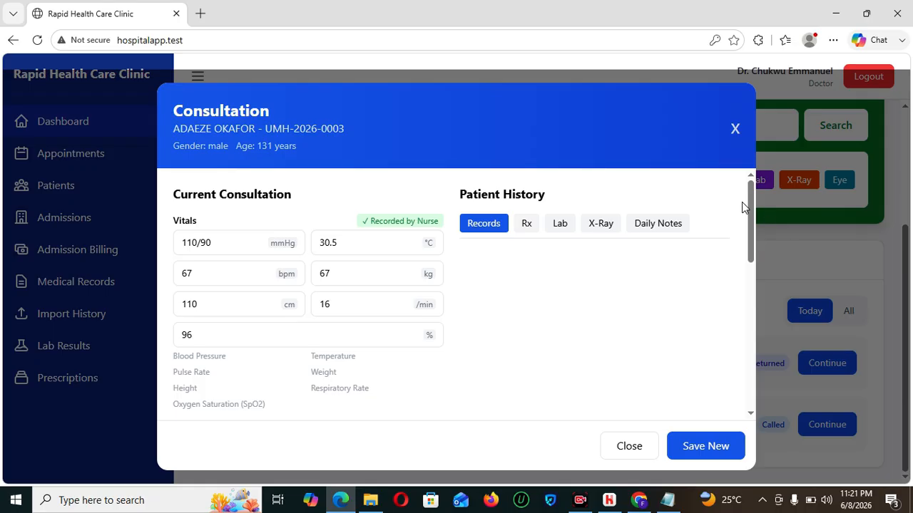
- Enter the patient's symptoms as 'HEADAACHE, FEVER'
{"action": "left_click_drag", "start_coordinate": [753, 236], "coordinate": [758, 286]}
{"action": "left_click", "coordinate": [347, 301]}
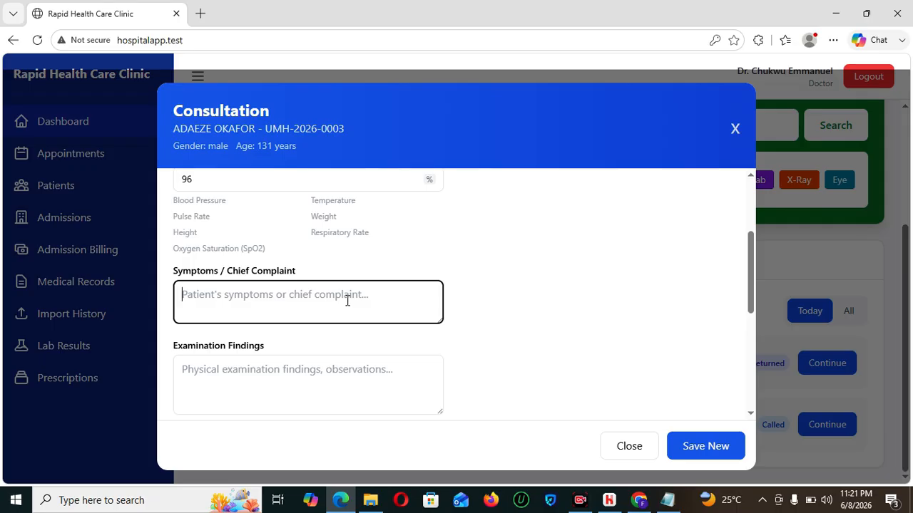
{"action": "type", "text": "HEADACE"}
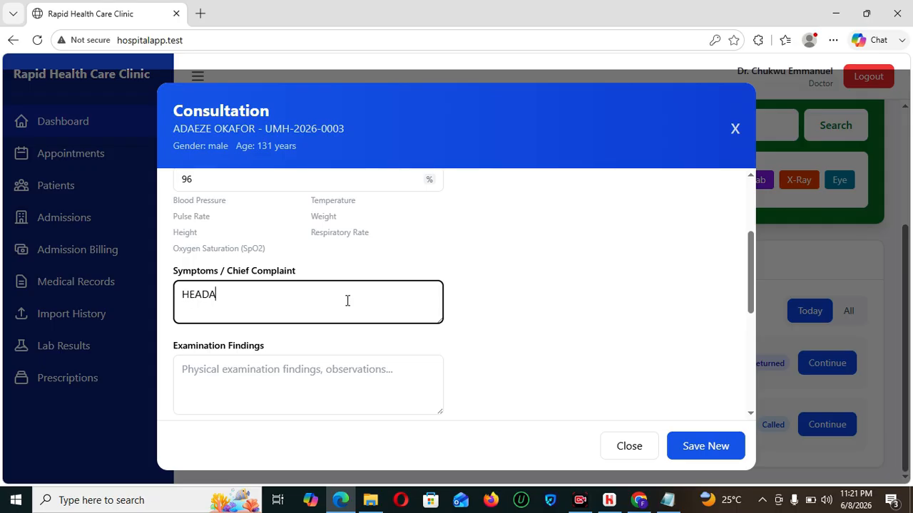
{"action": "key", "text": "BackSpace"}
{"action": "key", "text": "BackSpace"}
{"action": "type", "text": "ACHE, FEVER"}
- Fill Examination Findings, Diagnosis and Treatment with dash placeholders and save the new consultation
{"action": "left_click", "coordinate": [320, 375]}
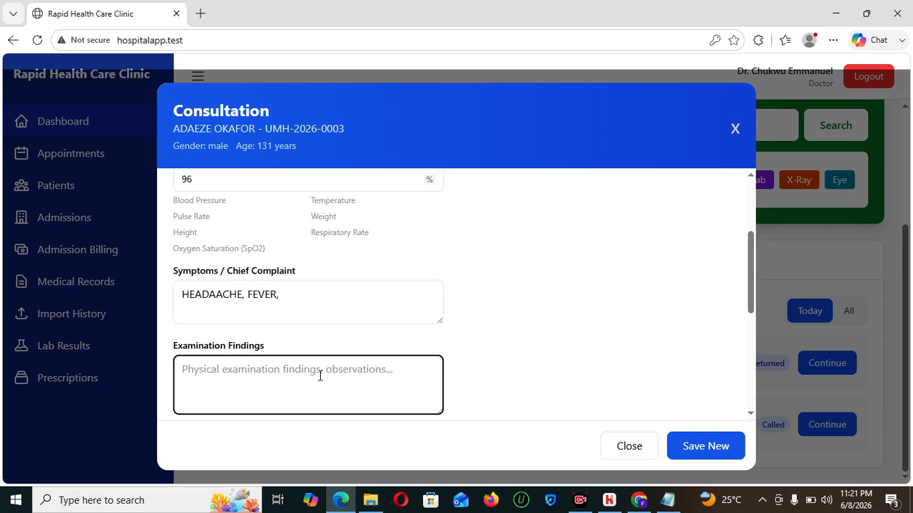
{"action": "type", "text": "----"}
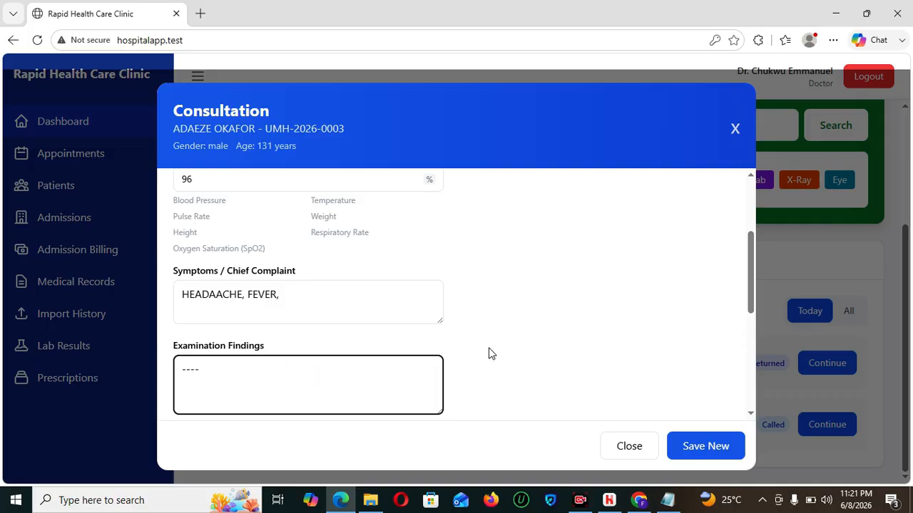
{"action": "key", "text": "Tab"}
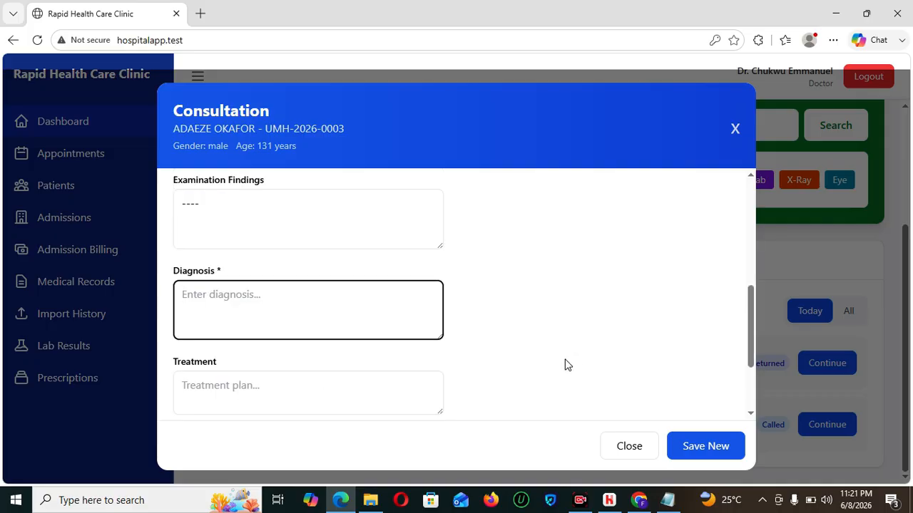
{"action": "type", "text": "--"}
{"action": "key", "text": "Tab"}
{"action": "type", "text": "---"}
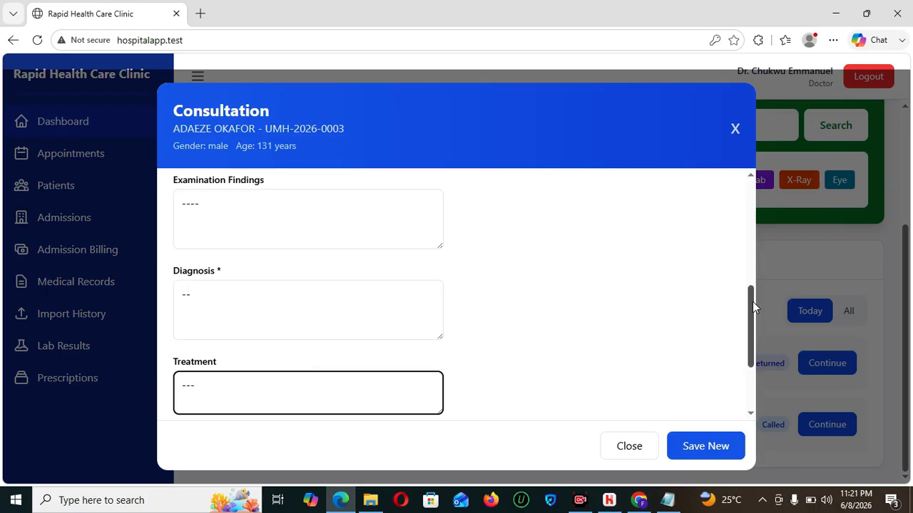
{"action": "left_click_drag", "start_coordinate": [753, 301], "coordinate": [753, 377]}
{"action": "left_click", "coordinate": [704, 444]}
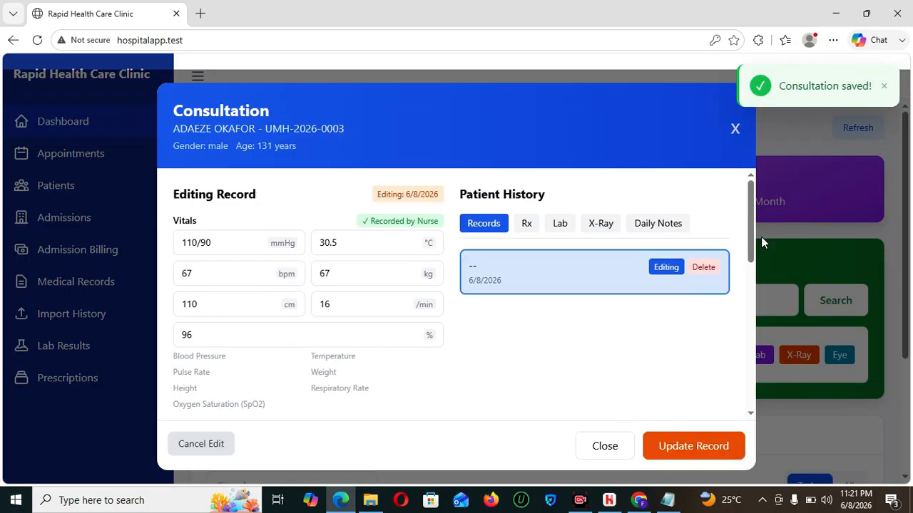
{"action": "left_click_drag", "start_coordinate": [751, 223], "coordinate": [755, 385]}
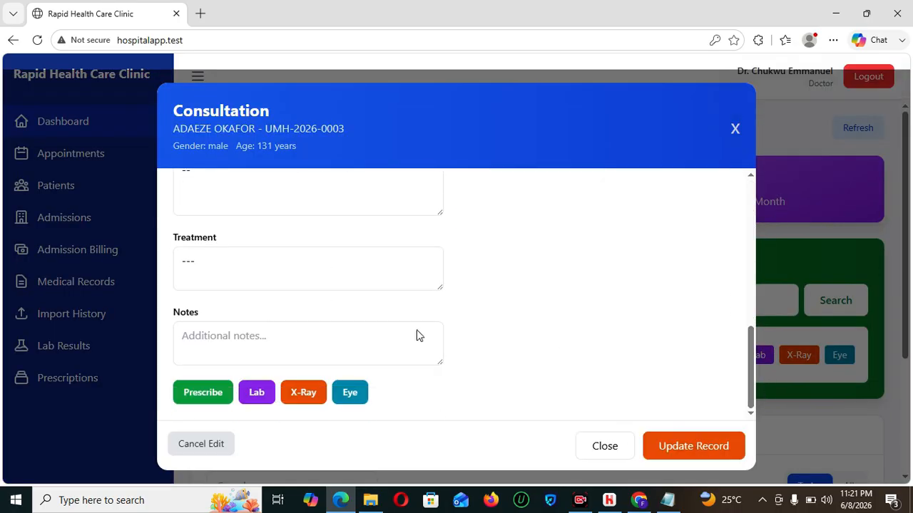
- Bring up the Lab Request form with its priced test list using the consultation's purple Lab button
{"action": "left_click", "coordinate": [253, 394]}
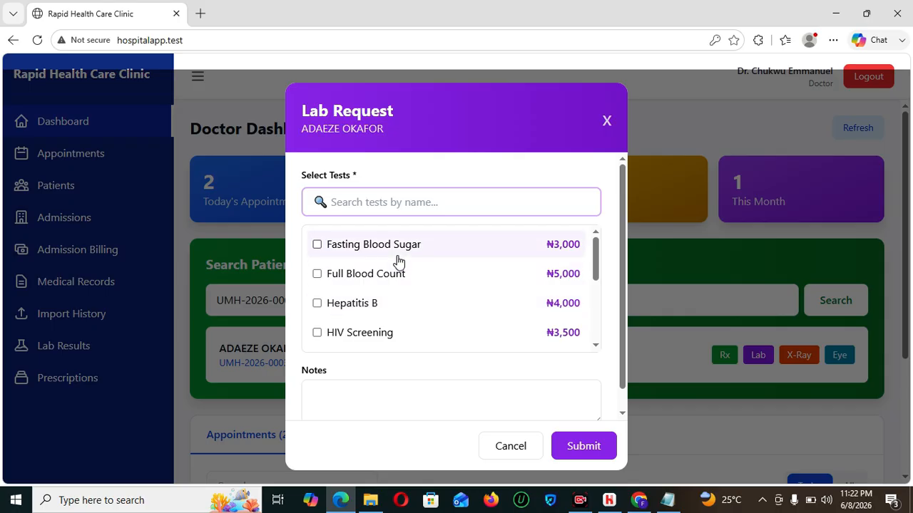
- Add Malaria Parasite, Widal Test and Full Blood Count to the lab request
{"action": "left_click", "coordinate": [377, 203]}
{"action": "type", "text": "MALARI"}
{"action": "left_click", "coordinate": [378, 284]}
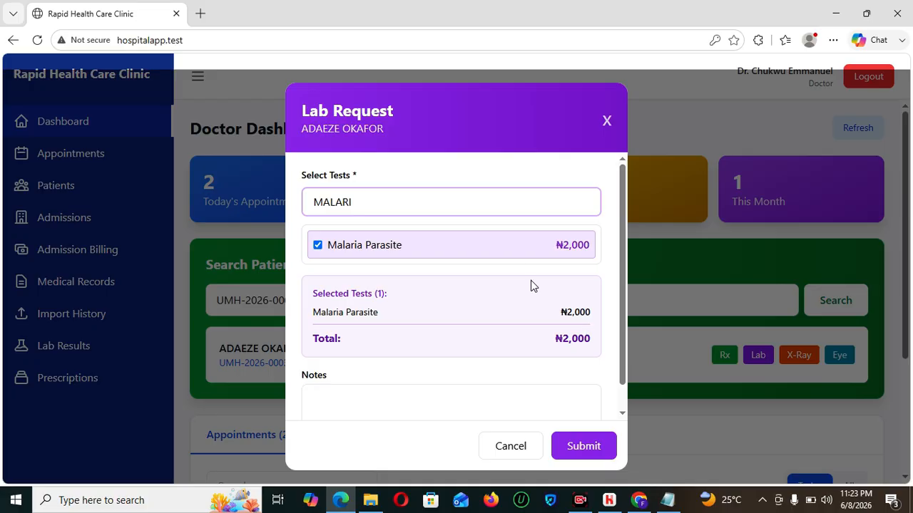
{"action": "left_click_drag", "start_coordinate": [359, 202], "coordinate": [293, 212]}
{"action": "type", "text": "WIDAL"}
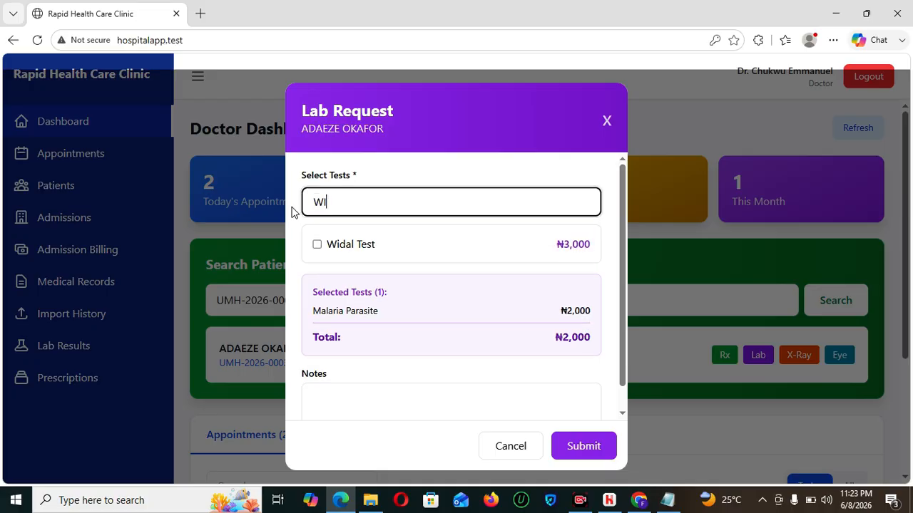
{"action": "left_click", "coordinate": [359, 251]}
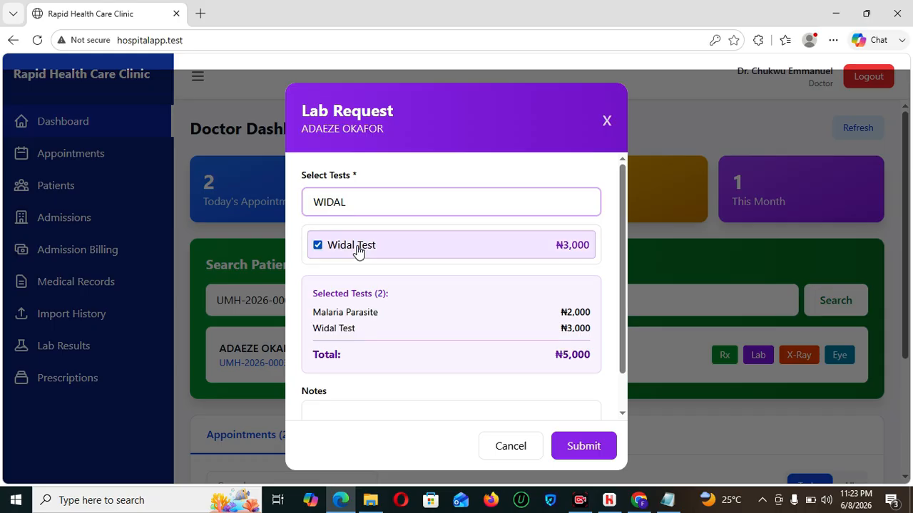
{"action": "left_click_drag", "start_coordinate": [387, 199], "coordinate": [269, 201]}
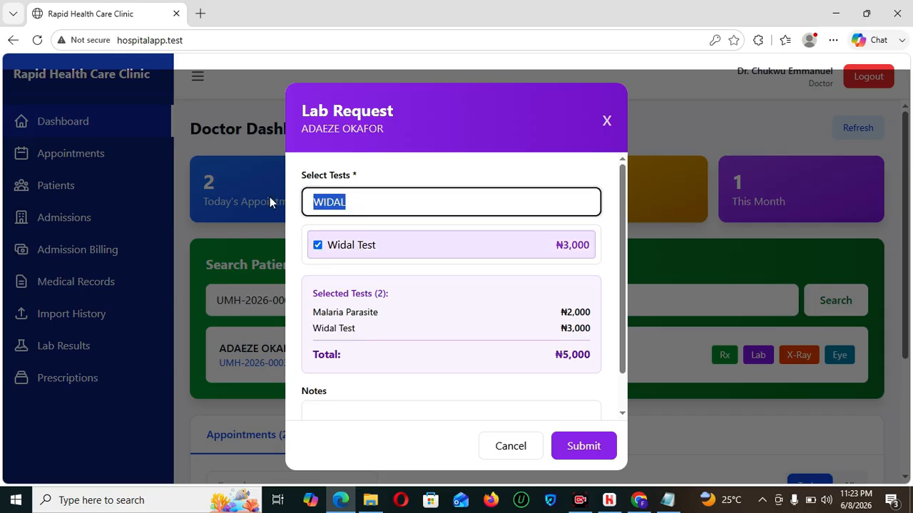
{"action": "type", "text": "FULL"}
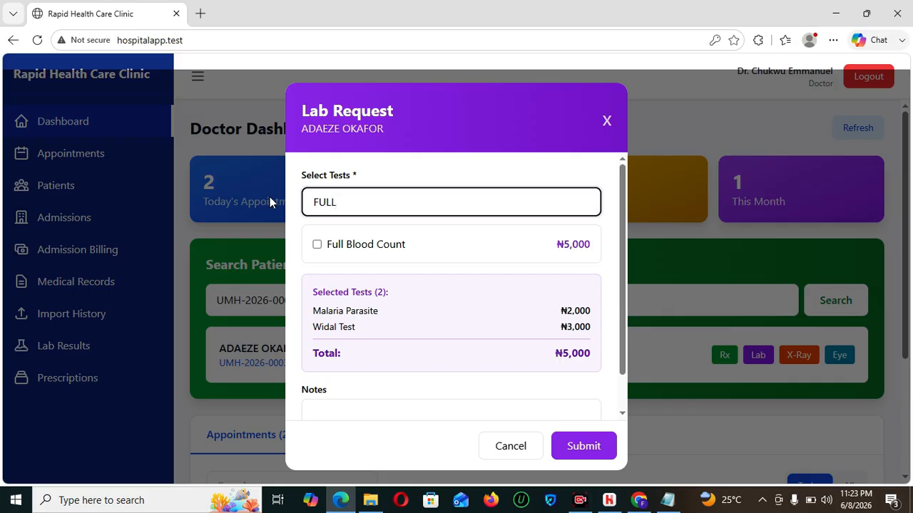
{"action": "left_click", "coordinate": [316, 245]}
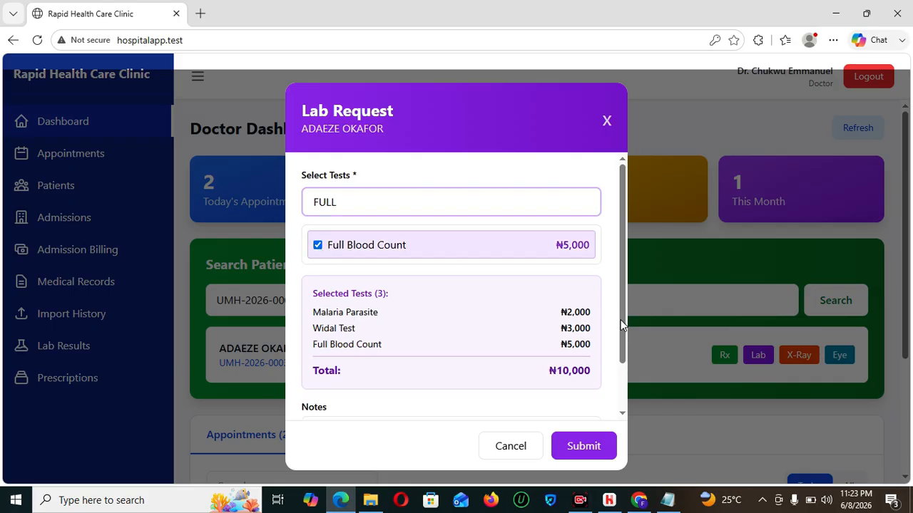
- Submit the ₦10,000 three-test request to the laboratory and close the consultation
{"action": "left_click_drag", "start_coordinate": [621, 320], "coordinate": [621, 343]}
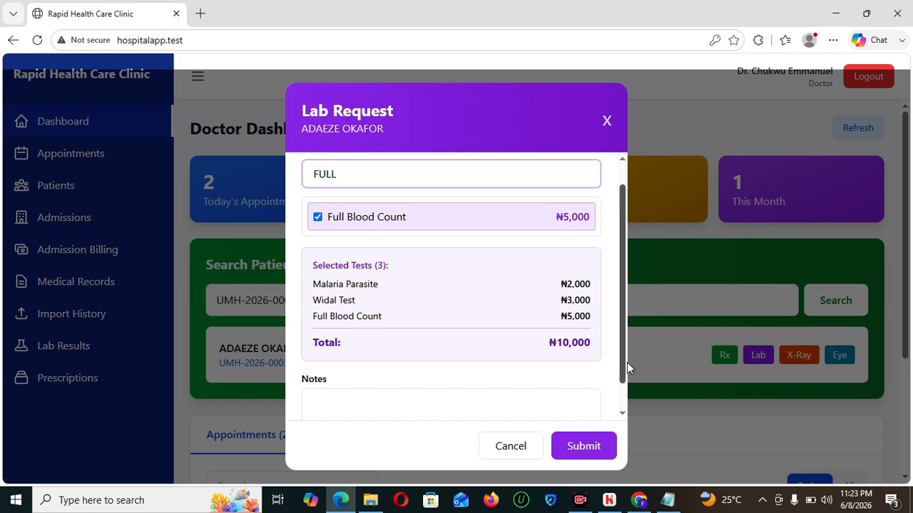
{"action": "left_click_drag", "start_coordinate": [623, 361], "coordinate": [624, 397]}
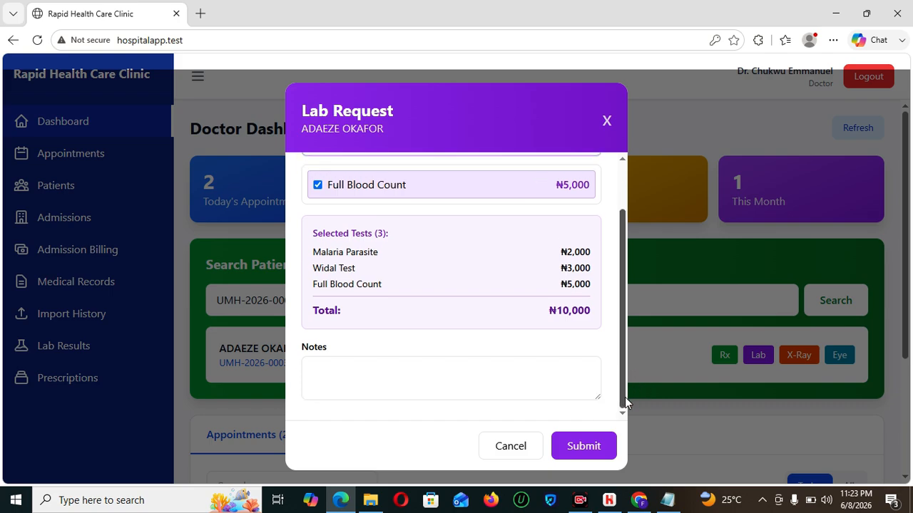
{"action": "left_click", "coordinate": [576, 447]}
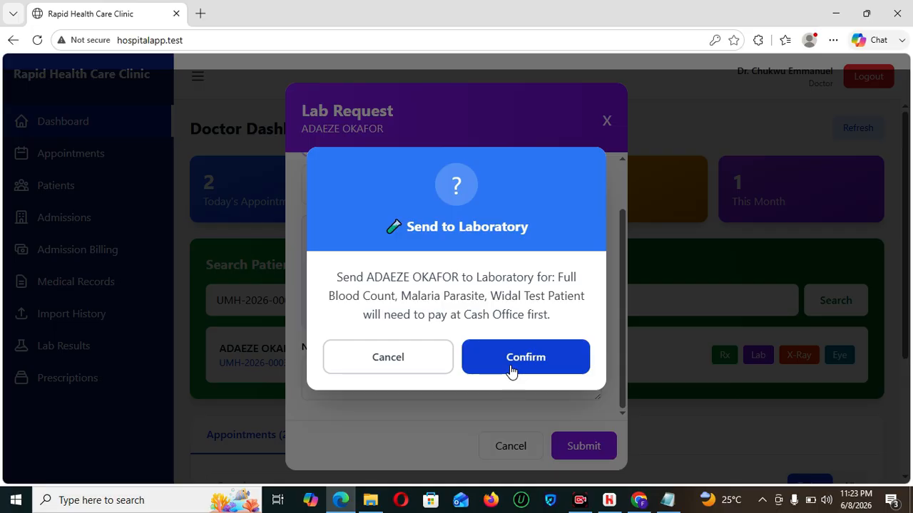
{"action": "left_click", "coordinate": [510, 360]}
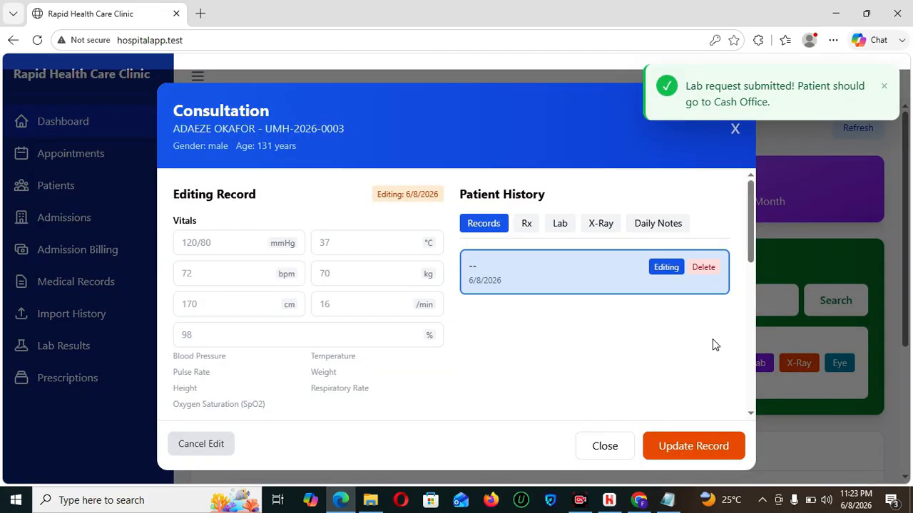
{"action": "left_click", "coordinate": [735, 129]}
- Dismiss the confirmation toast, log out, and sign in with the saved accountant login
{"action": "left_click", "coordinate": [885, 87]}
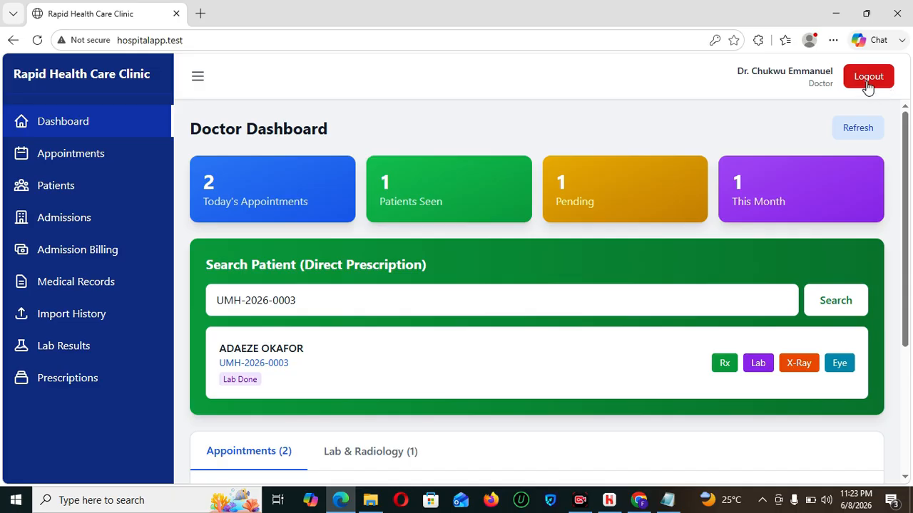
{"action": "left_click", "coordinate": [868, 79]}
{"action": "left_click", "coordinate": [472, 265]}
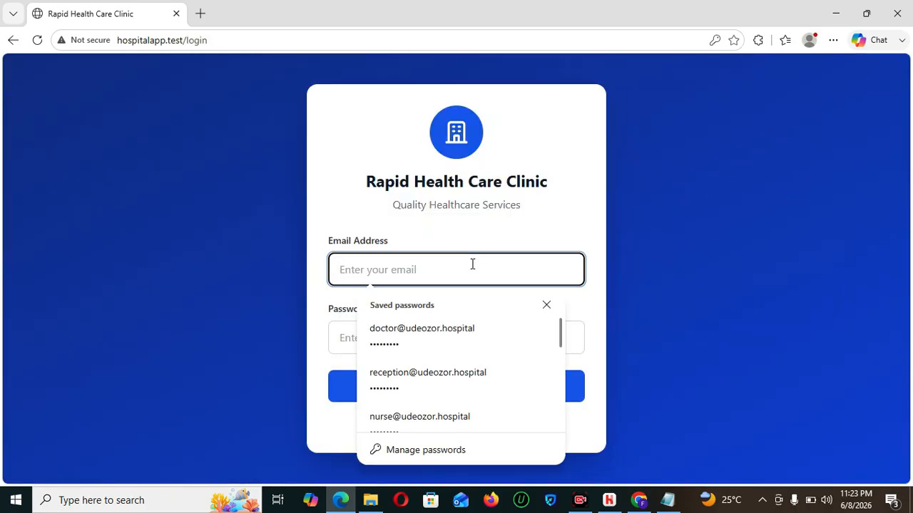
{"action": "type", "text": "acc"}
{"action": "left_click", "coordinate": [456, 323]}
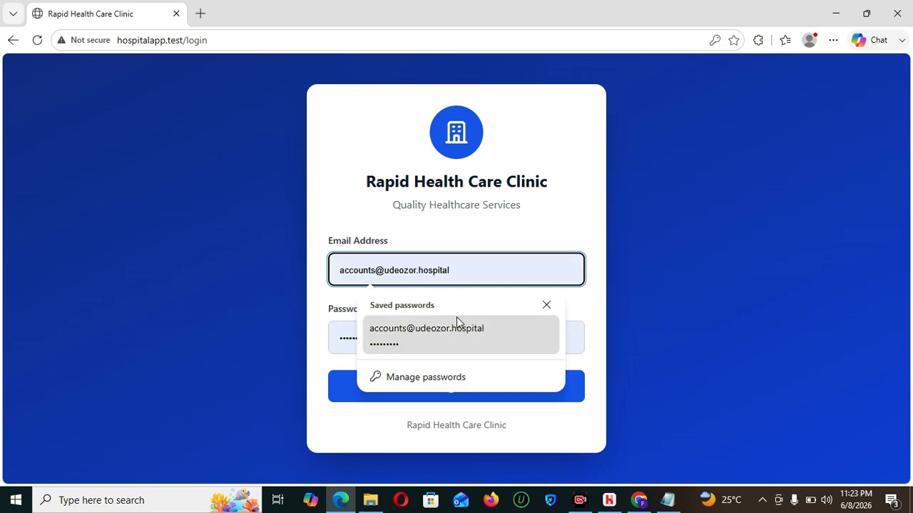
{"action": "left_click", "coordinate": [464, 387]}
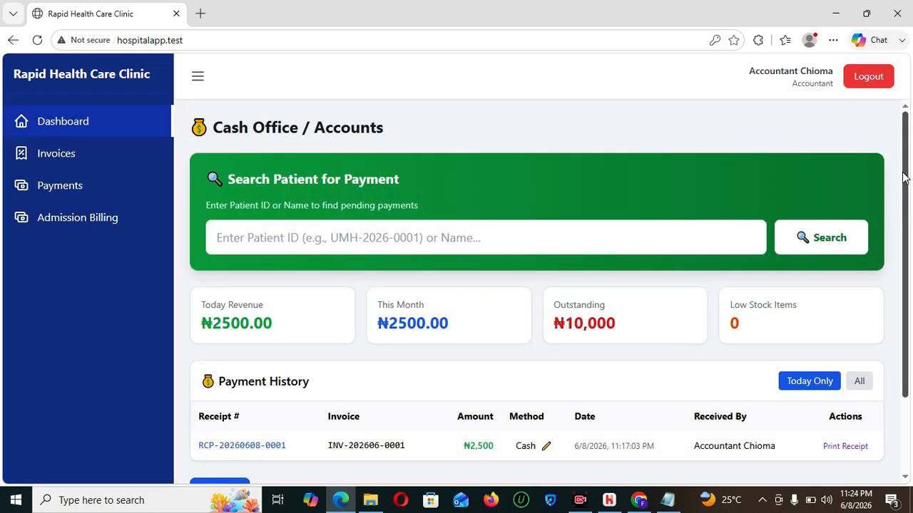
{"action": "left_click_drag", "start_coordinate": [904, 177], "coordinate": [910, 288]}
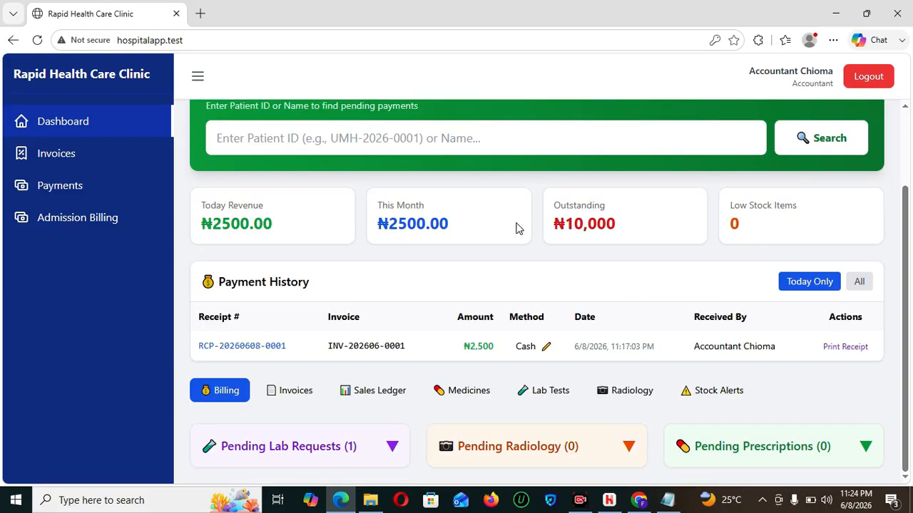
- Look up the patient's pending payments by her pasted ID
{"action": "left_click", "coordinate": [349, 141]}
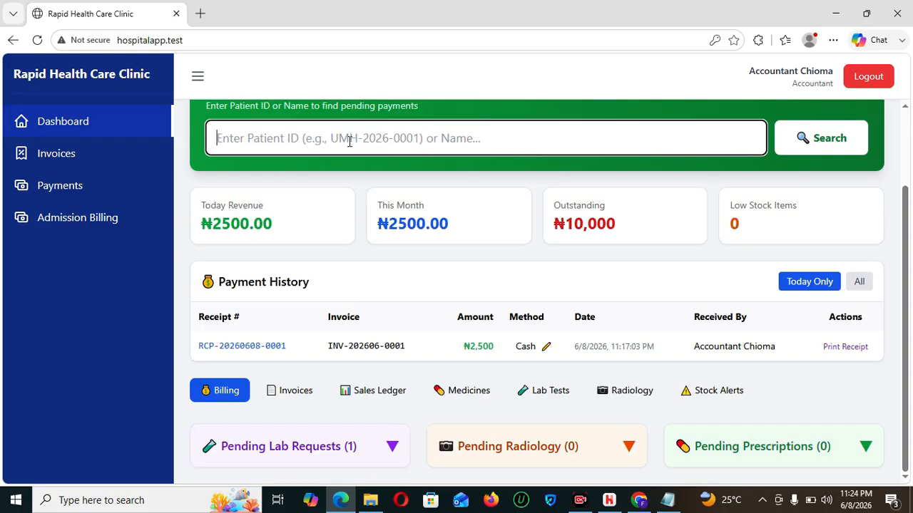
{"action": "type", "text": "UMH-2026-0003"}
{"action": "left_click", "coordinate": [801, 154]}
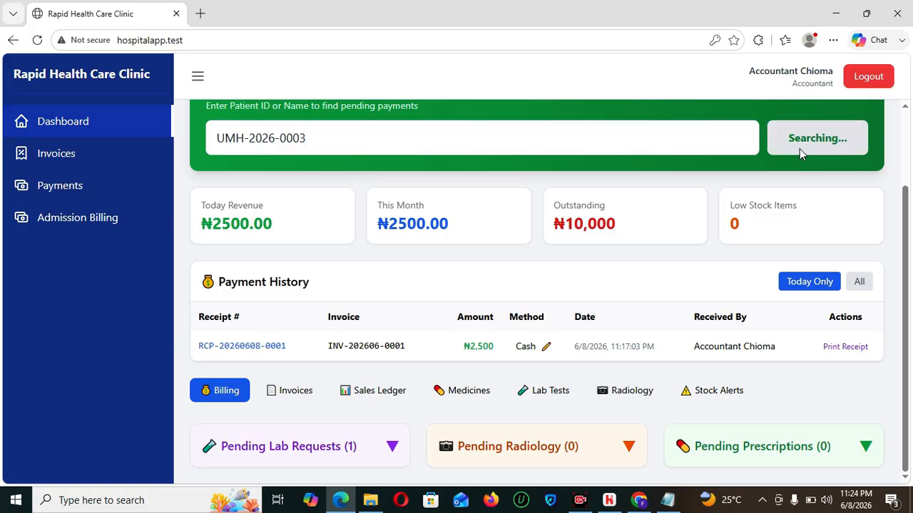
{"action": "left_click_drag", "start_coordinate": [906, 205], "coordinate": [908, 243]}
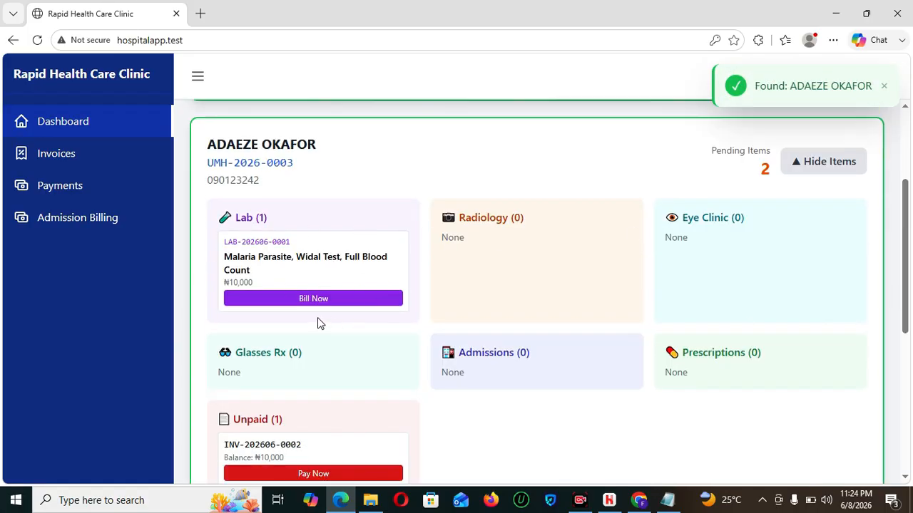
- Verify the patient, invoice the three lab tests for ₦10,000 and record the cash payment
{"action": "left_click", "coordinate": [305, 300]}
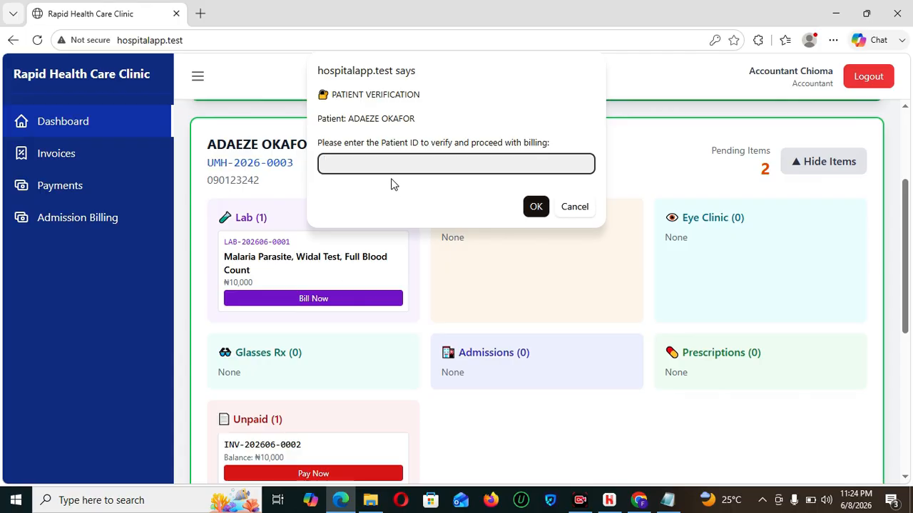
{"action": "type", "text": "UMH-2026-0003"}
{"action": "left_click", "coordinate": [536, 207]}
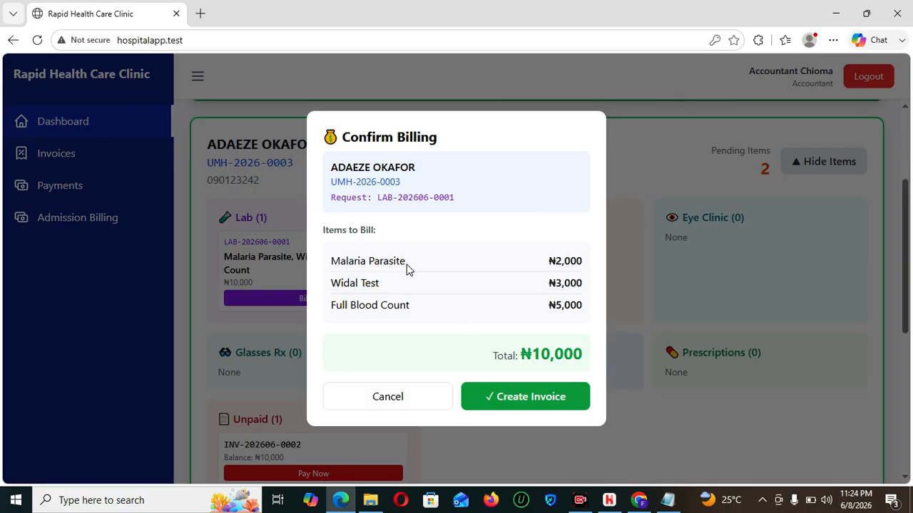
{"action": "left_click", "coordinate": [532, 403]}
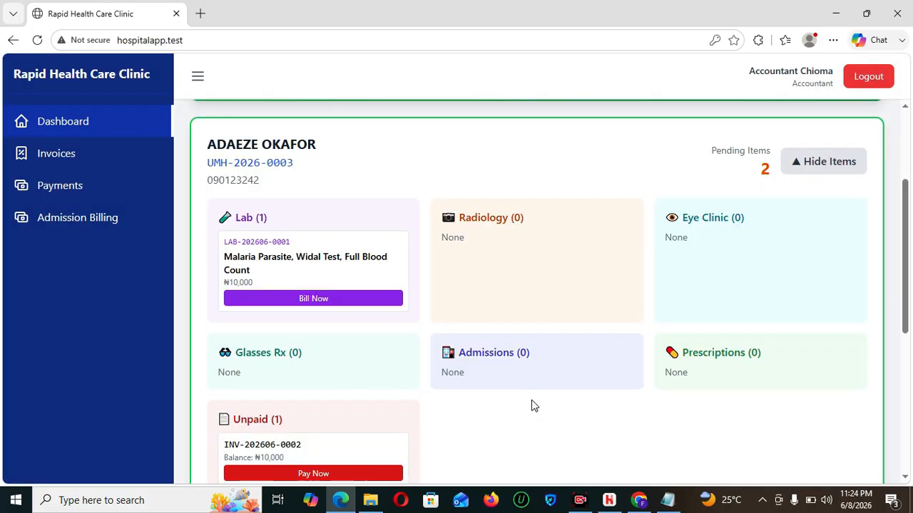
{"action": "left_click", "coordinate": [526, 428]}
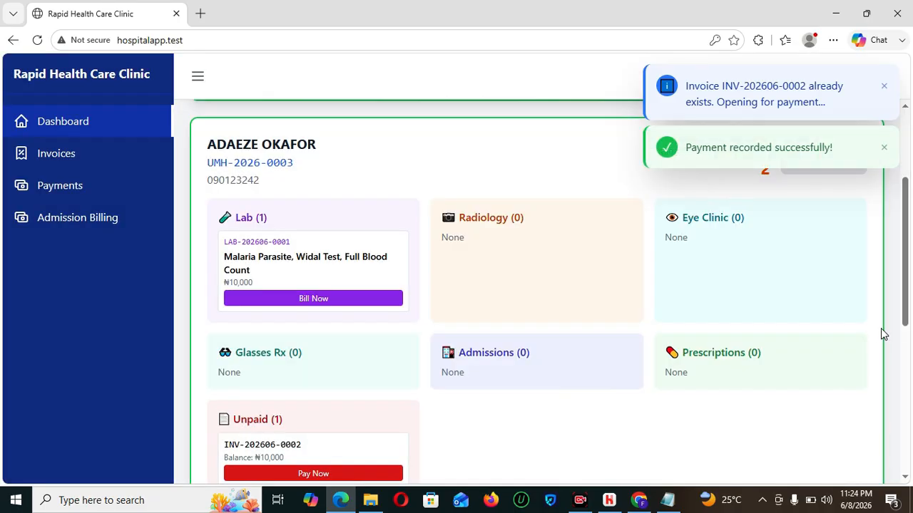
- Collapse the patient's pending items and go to the Payments page
{"action": "left_click_drag", "start_coordinate": [906, 309], "coordinate": [902, 260]}
{"action": "left_click", "coordinate": [832, 289]}
{"action": "left_click_drag", "start_coordinate": [904, 219], "coordinate": [911, 321]}
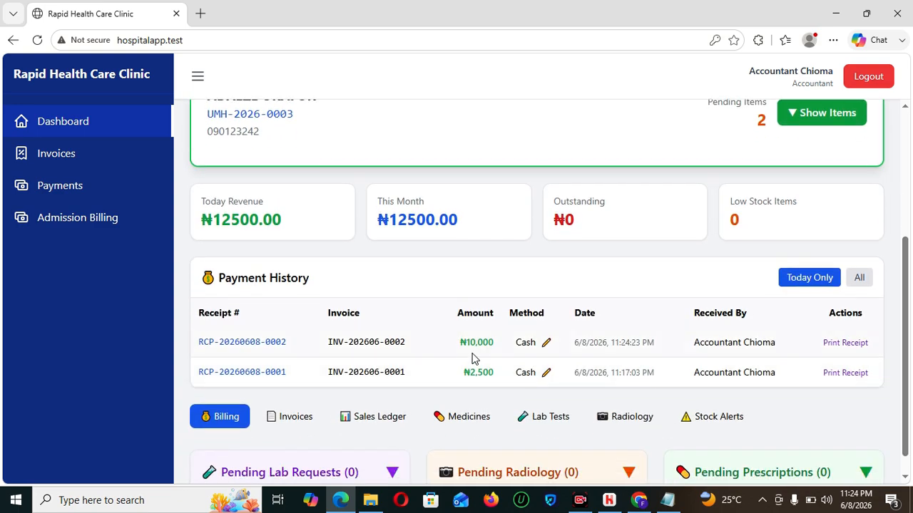
{"action": "left_click_drag", "start_coordinate": [908, 309], "coordinate": [907, 280]}
{"action": "scroll", "coordinate": [908, 280], "scroll_direction": "up", "scroll_amount": 2}
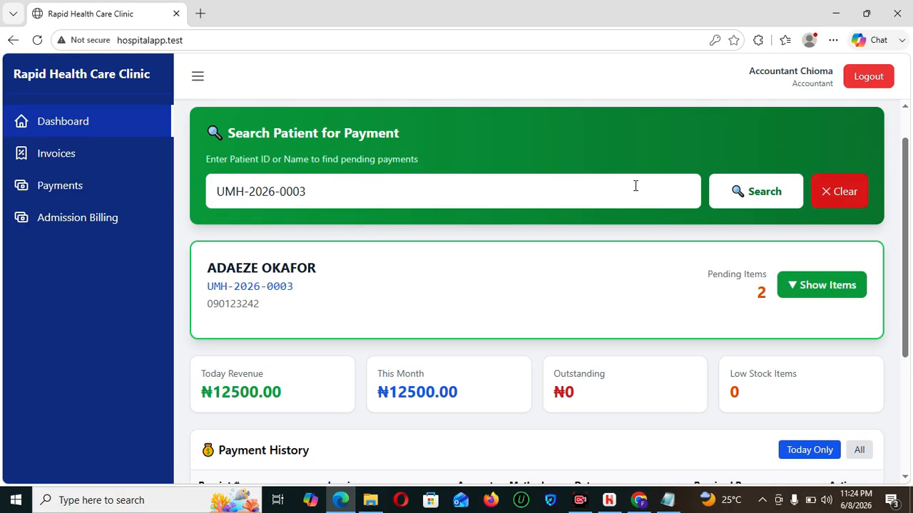
{"action": "left_click", "coordinate": [56, 197]}
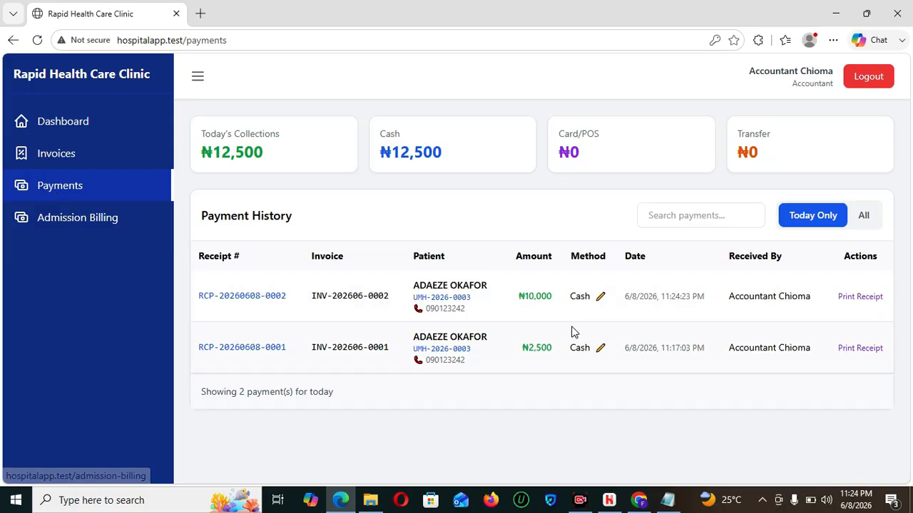
{"action": "left_click", "coordinate": [849, 297]}
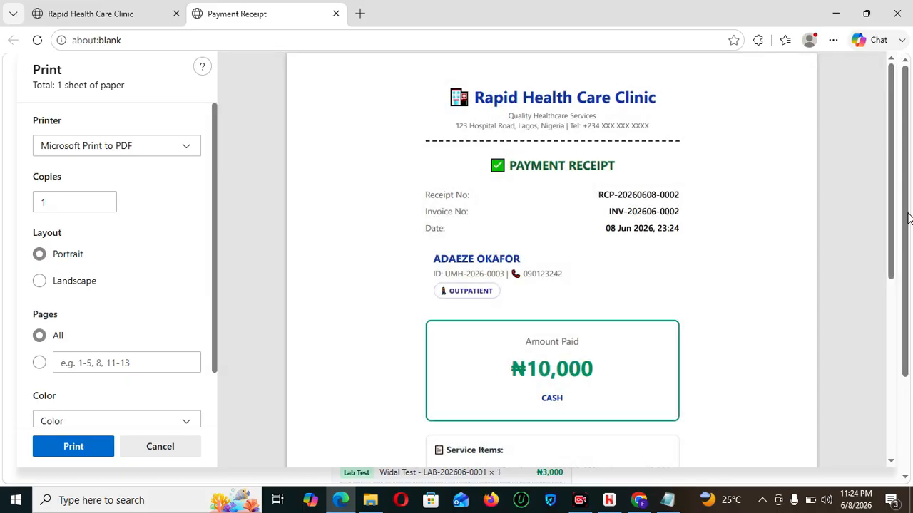
{"action": "left_click_drag", "start_coordinate": [895, 205], "coordinate": [899, 297]}
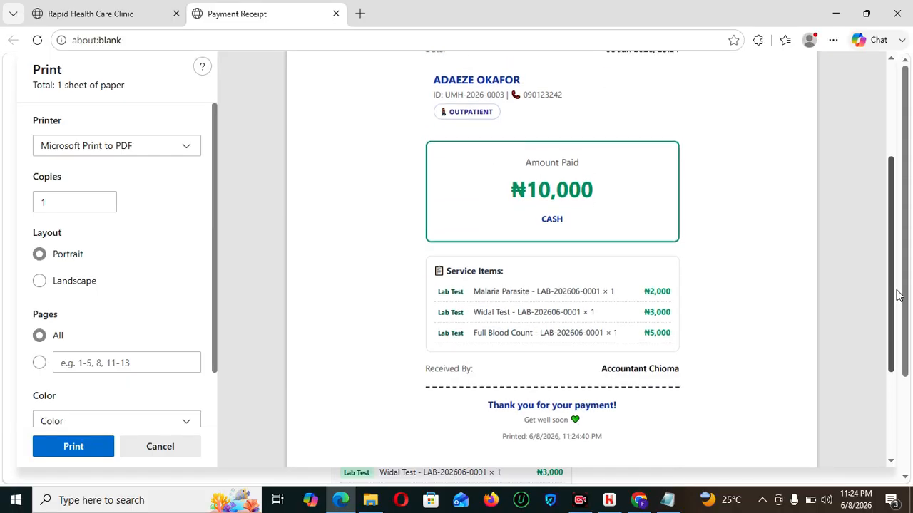
{"action": "mouse_move", "coordinate": [896, 292]}
{"action": "left_mouse_down"}
{"action": "mouse_move", "coordinate": [892, 267]}
{"action": "mouse_move", "coordinate": [898, 296]}
{"action": "left_mouse_up"}
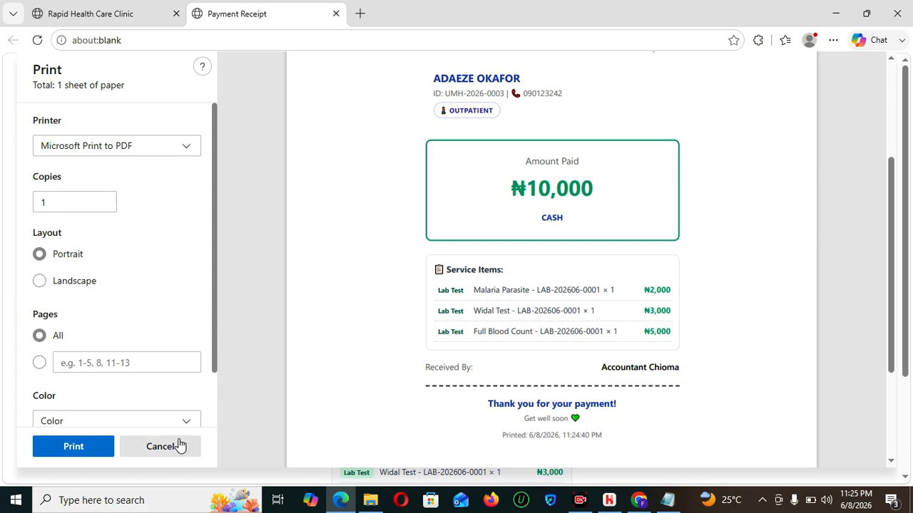
{"action": "left_click", "coordinate": [336, 14]}
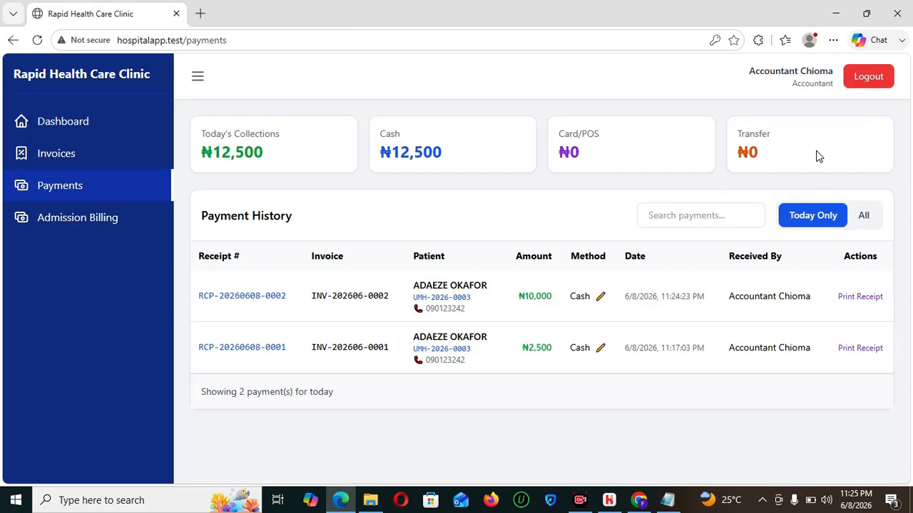
- Log out and sign in using the saved lab login from the email field's saved passwords
{"action": "left_click", "coordinate": [865, 76]}
{"action": "left_click", "coordinate": [473, 258]}
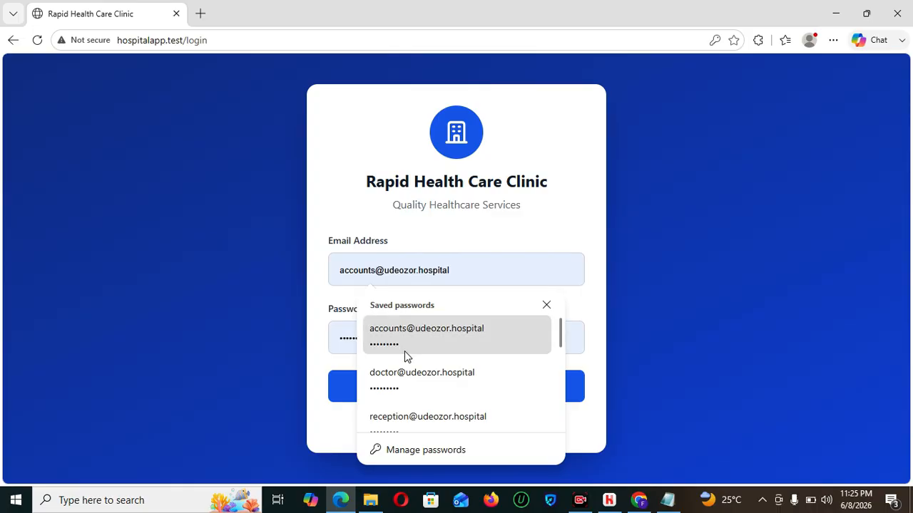
{"action": "scroll", "coordinate": [404, 350], "scroll_direction": "down", "scroll_amount": 1}
{"action": "left_click_drag", "start_coordinate": [562, 340], "coordinate": [560, 418]}
{"action": "left_click", "coordinate": [430, 400]}
{"action": "left_click", "coordinate": [445, 389]}
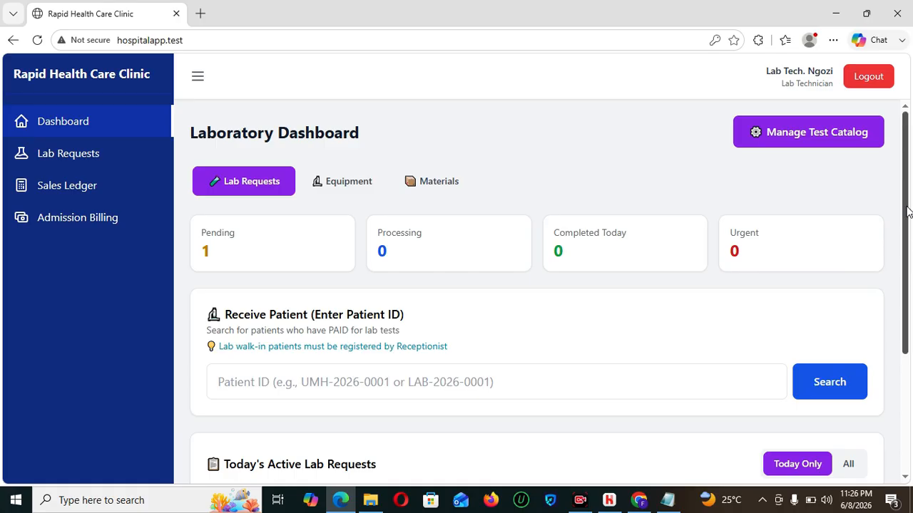
- Reload the Laboratory Dashboard, then collect the sample, start processing and open results entry
{"action": "left_click_drag", "start_coordinate": [909, 217], "coordinate": [910, 303]}
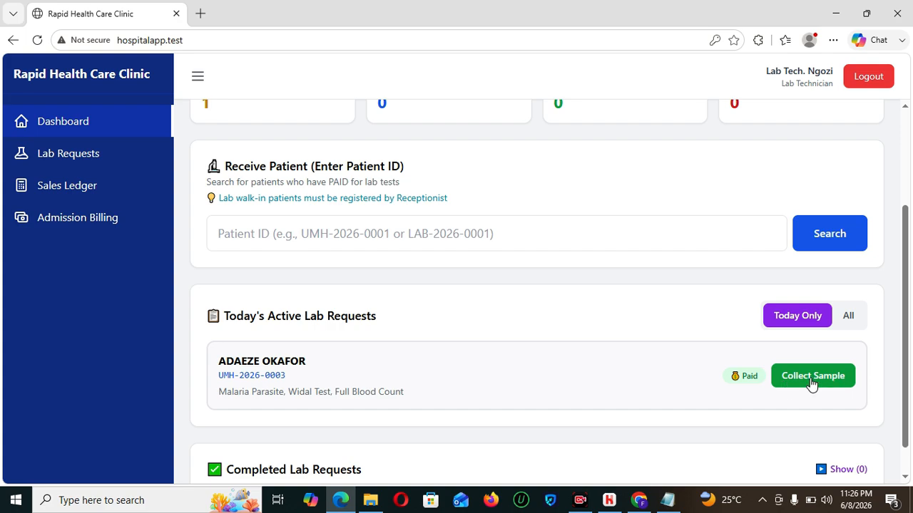
{"action": "left_click_drag", "start_coordinate": [447, 198], "coordinate": [205, 200]}
{"action": "left_click", "coordinate": [37, 40]}
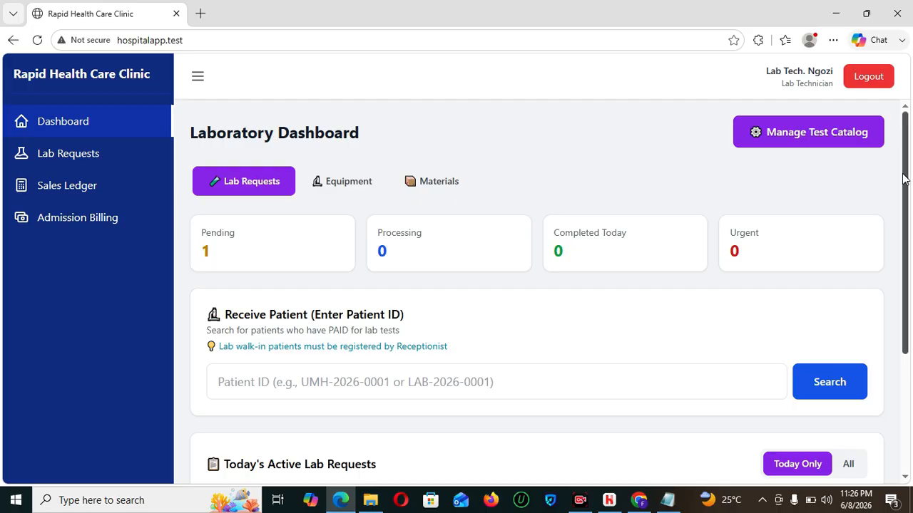
{"action": "left_click_drag", "start_coordinate": [905, 174], "coordinate": [910, 317]}
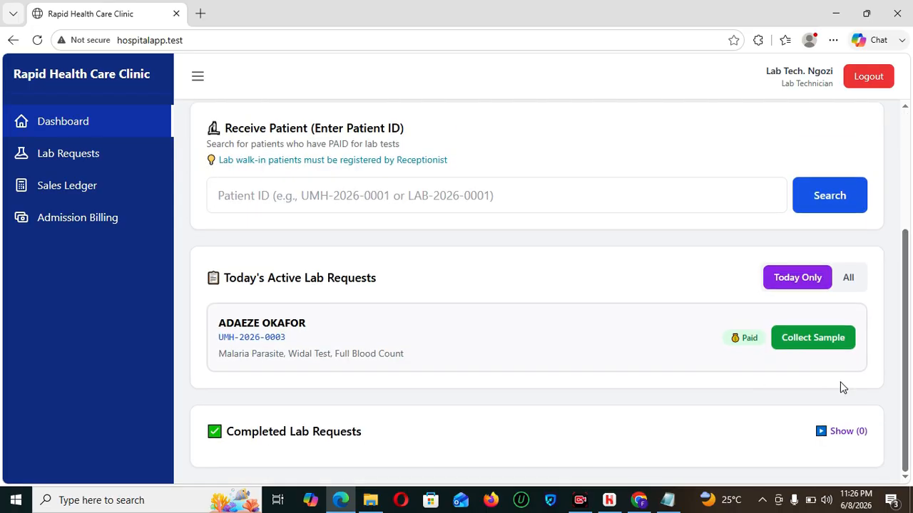
{"action": "left_click", "coordinate": [820, 339]}
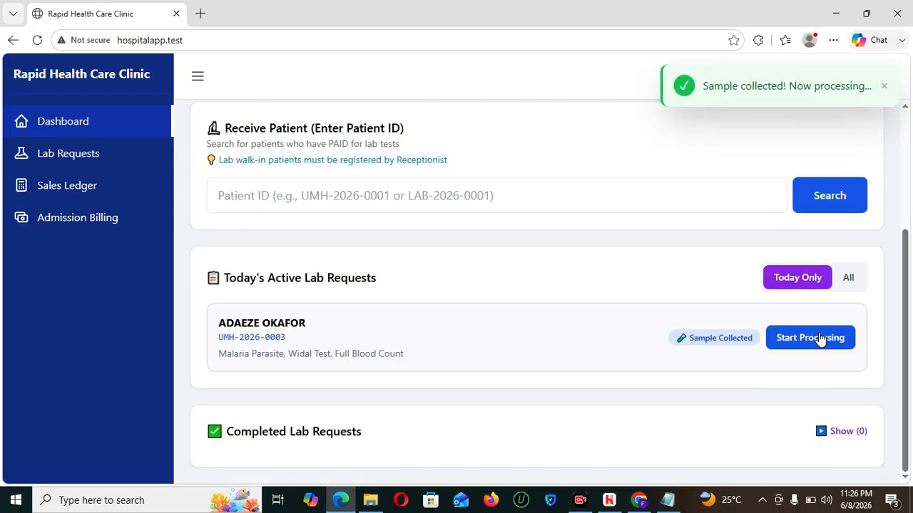
{"action": "left_click", "coordinate": [801, 340]}
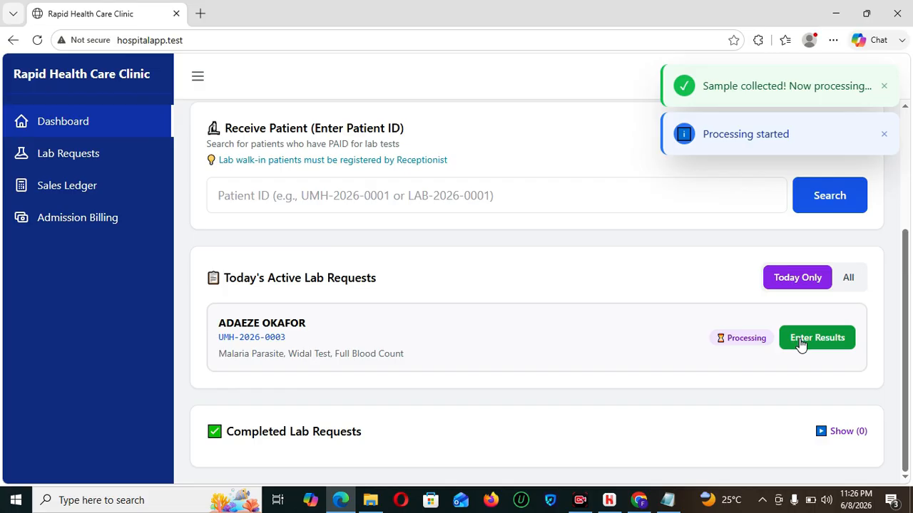
{"action": "left_click", "coordinate": [801, 342]}
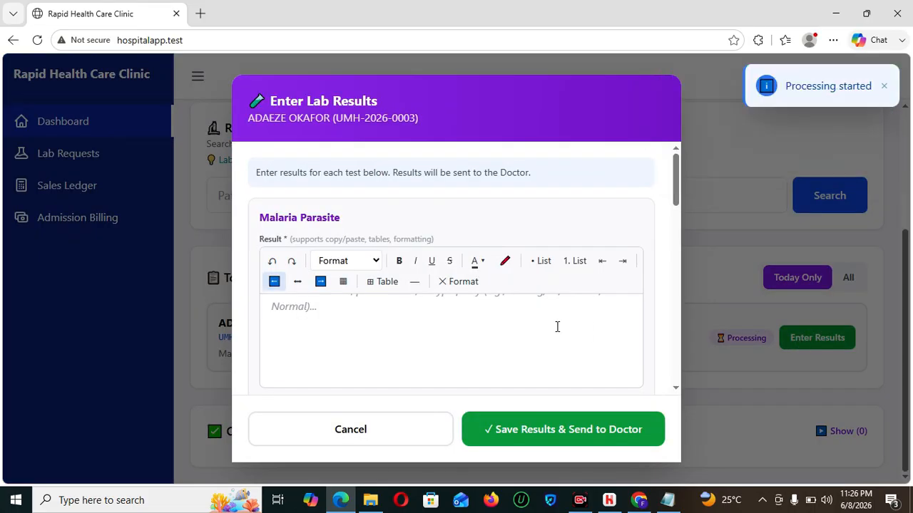
- Clear the Malaria Parasite result field, removing the typed POSITIVE text
{"action": "right_click", "coordinate": [421, 318]}
{"action": "key", "text": "Escape"}
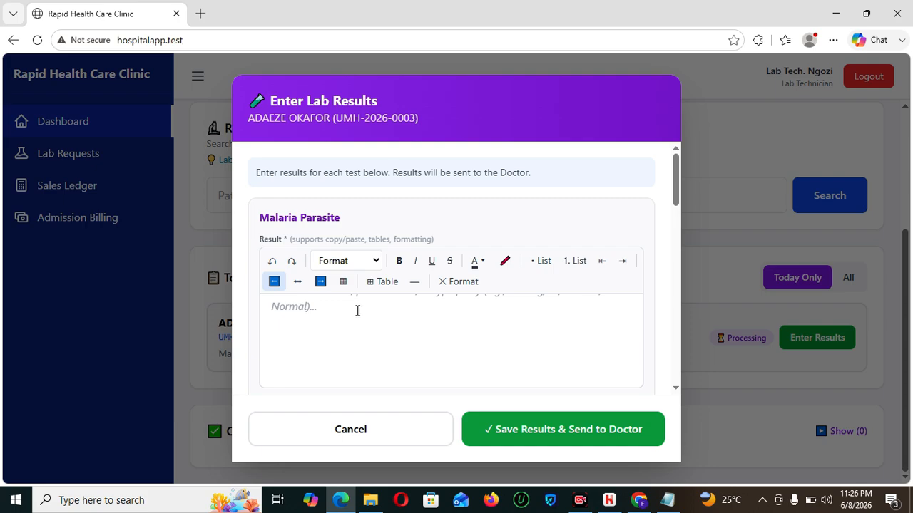
{"action": "left_click", "coordinate": [382, 285]}
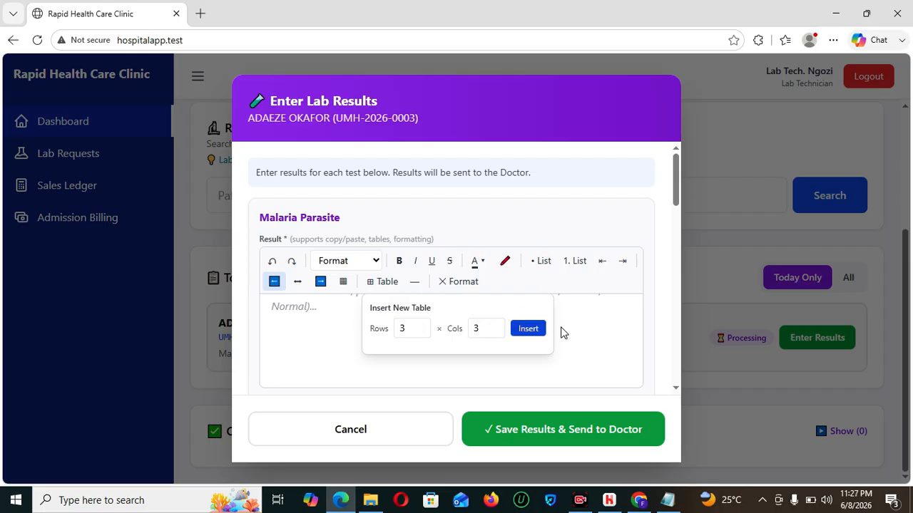
{"action": "left_click", "coordinate": [628, 474]}
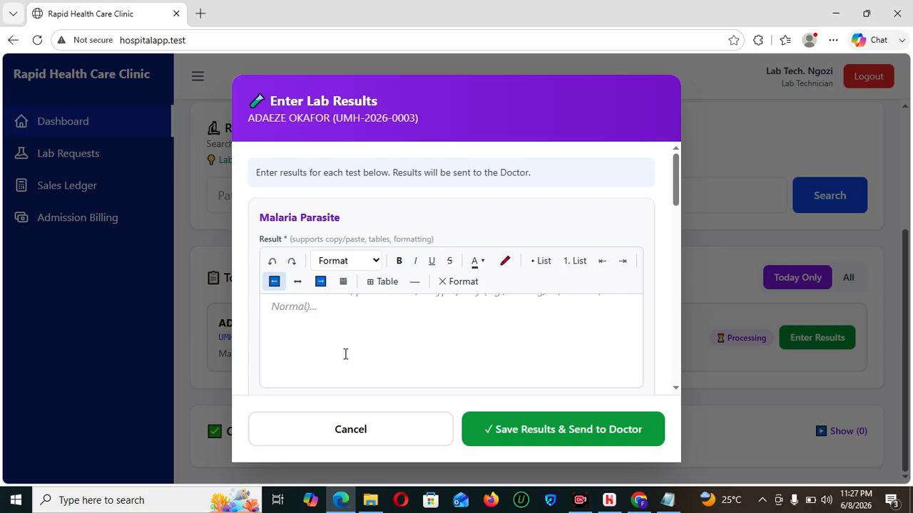
{"action": "type", "text": "POSITIVE"}
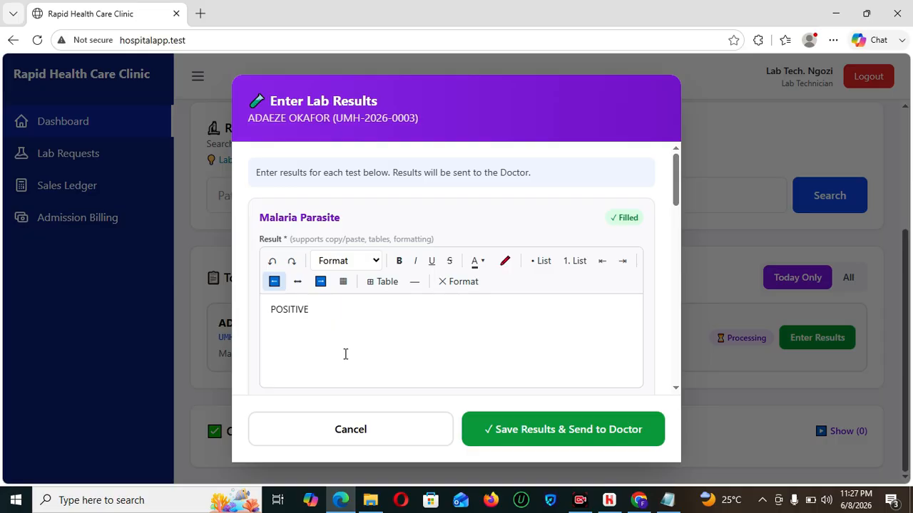
{"action": "left_click_drag", "start_coordinate": [320, 316], "coordinate": [243, 319]}
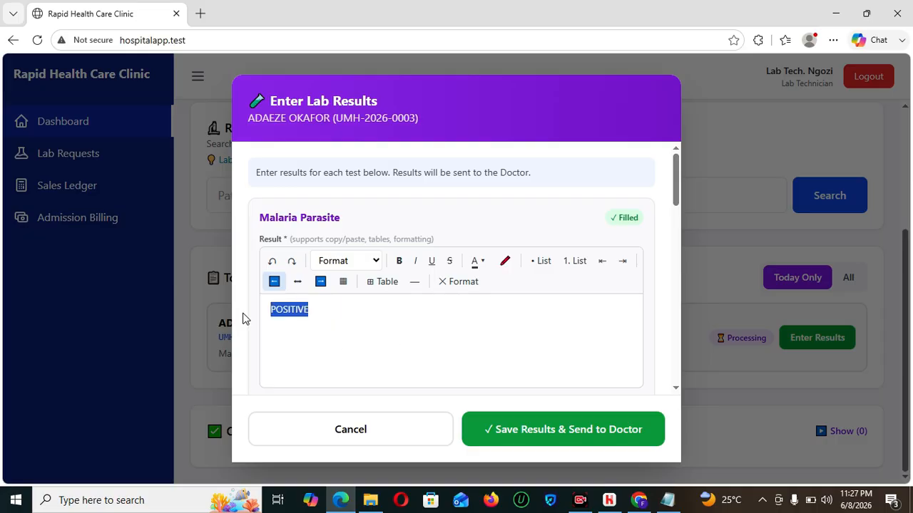
{"action": "key", "text": "BackSpace"}
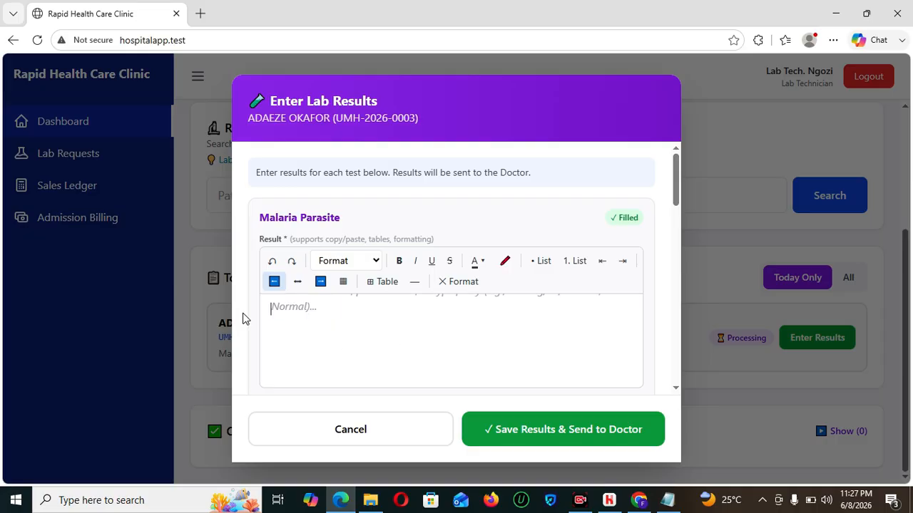
- Insert a 3x3 table in the result and rename its first header to TEST
{"action": "left_click", "coordinate": [372, 286]}
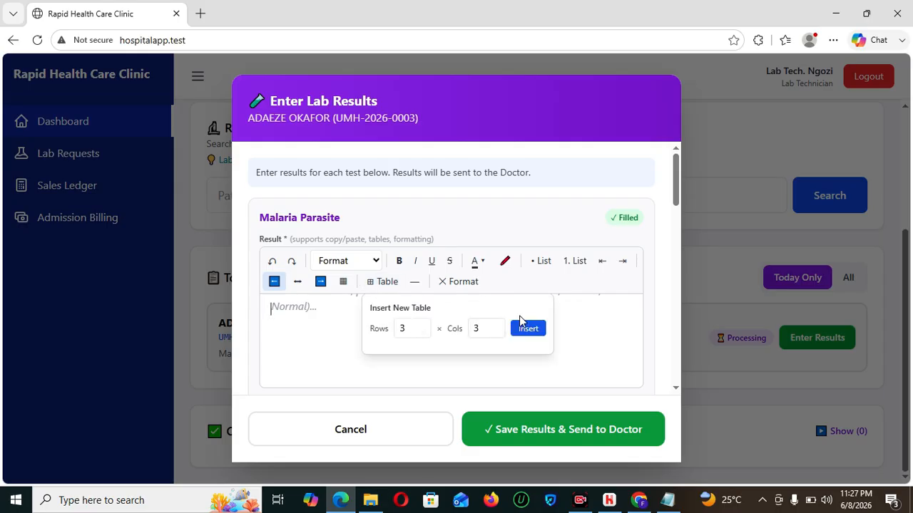
{"action": "left_click", "coordinate": [527, 330]}
{"action": "left_click", "coordinate": [324, 312]}
{"action": "left_click_drag", "start_coordinate": [324, 311], "coordinate": [235, 326]}
{"action": "type", "text": "TES"}
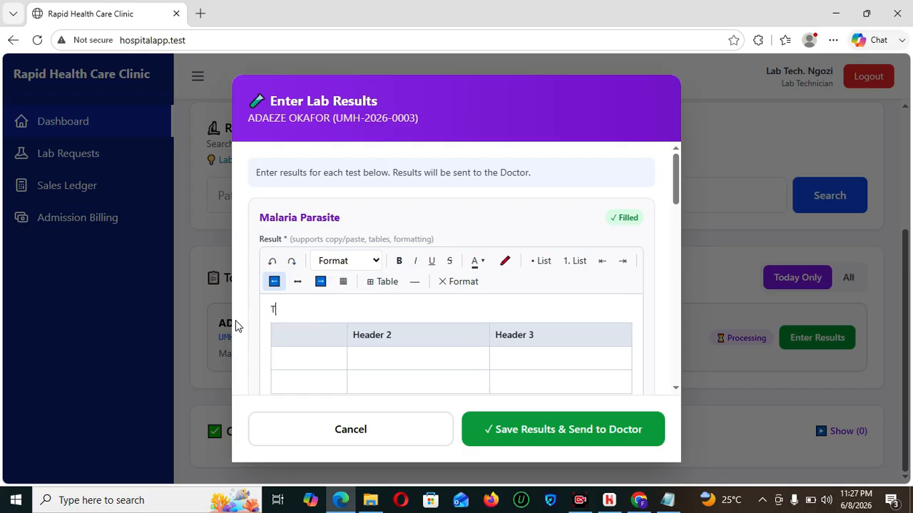
{"action": "key", "text": "BackSpace"}
{"action": "key", "text": "BackSpace"}
{"action": "key", "text": "BackSpace"}
{"action": "left_click", "coordinate": [293, 334]}
{"action": "type", "text": "TEST"}
- Rename the second header to RESULTS, leave the third header blank, and move to Remarks
{"action": "left_click_drag", "start_coordinate": [430, 332], "coordinate": [297, 357]}
{"action": "left_click", "coordinate": [438, 338]}
{"action": "left_click_drag", "start_coordinate": [429, 338], "coordinate": [357, 333]}
{"action": "key", "text": "BackSpace"}
{"action": "type", "text": "RES"}
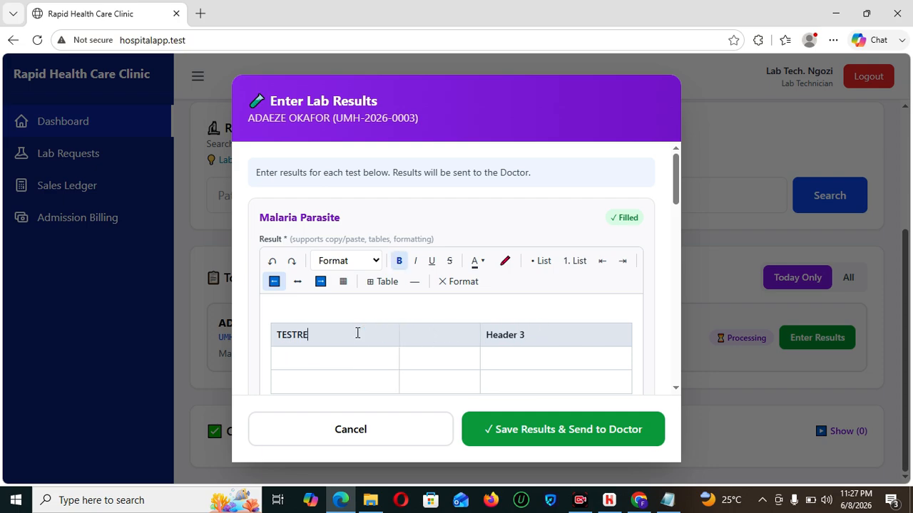
{"action": "key", "text": "BackSpace"}
{"action": "key", "text": "BackSpace"}
{"action": "key", "text": "BackSpace"}
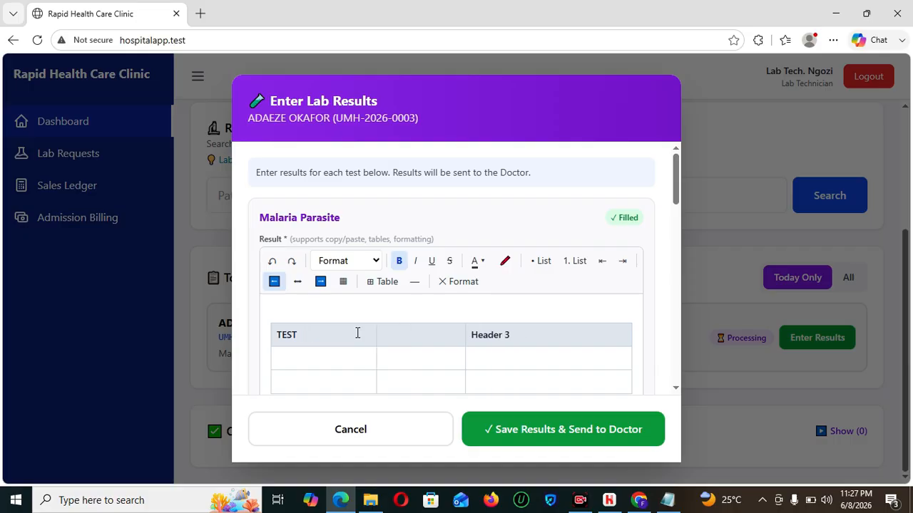
{"action": "left_click", "coordinate": [450, 325]}
{"action": "type", "text": "RES"}
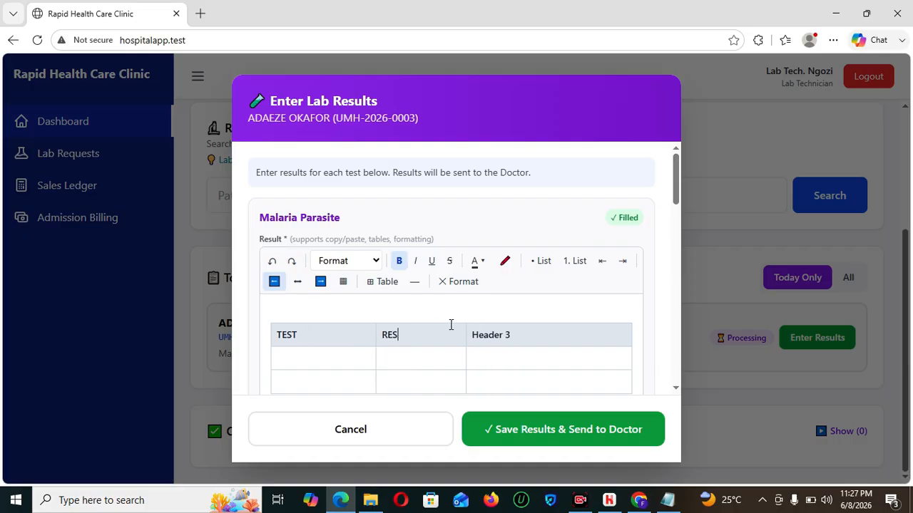
{"action": "type", "text": "ULTS"}
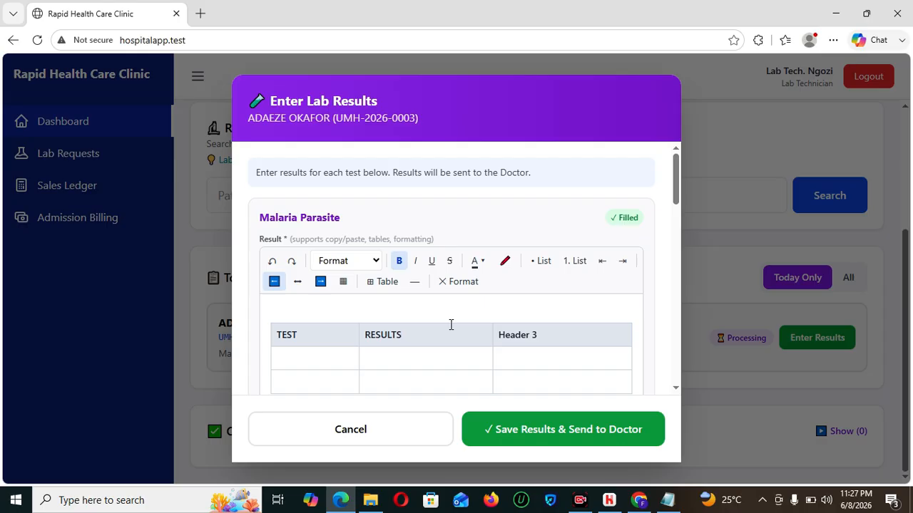
{"action": "left_click_drag", "start_coordinate": [544, 327], "coordinate": [500, 331]}
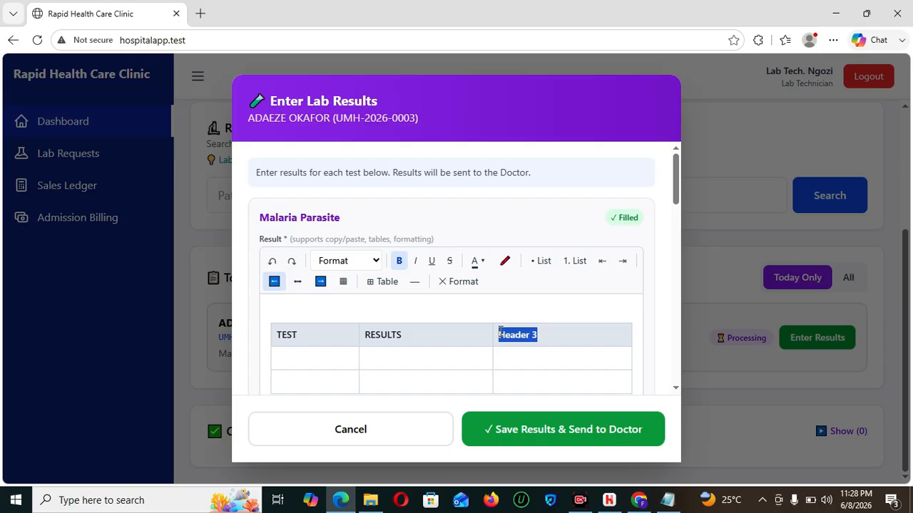
{"action": "type", "text": "REC"}
{"action": "key", "text": "BackSpace"}
{"action": "key", "text": "BackSpace"}
{"action": "key", "text": "BackSpace"}
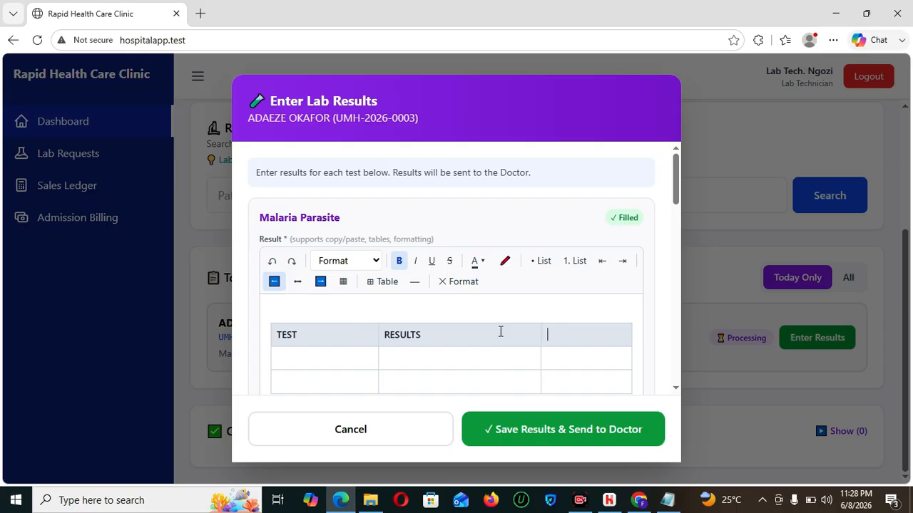
{"action": "key", "text": "Tab"}
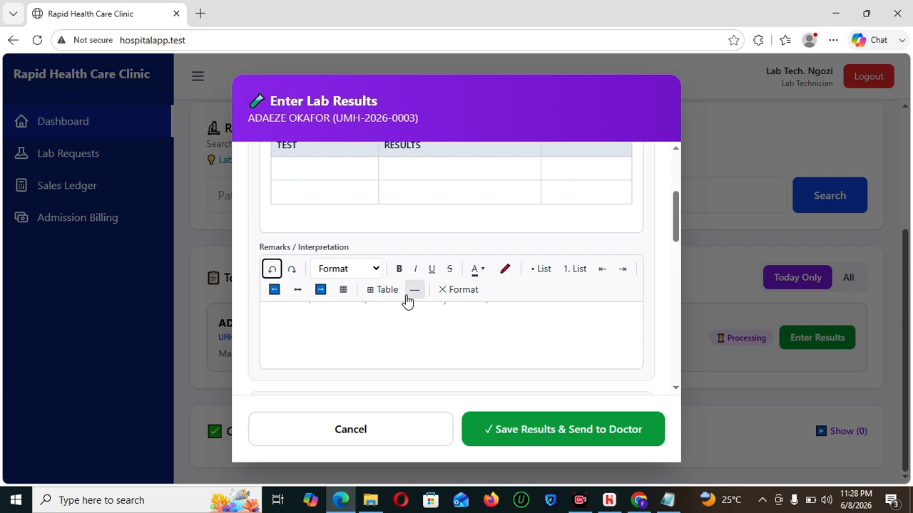
- Insert a 2-row, 2-column table into the Remarks / Interpretation field
{"action": "left_click", "coordinate": [385, 291]}
{"action": "double_click", "coordinate": [409, 336]}
{"action": "type", "text": "2"}
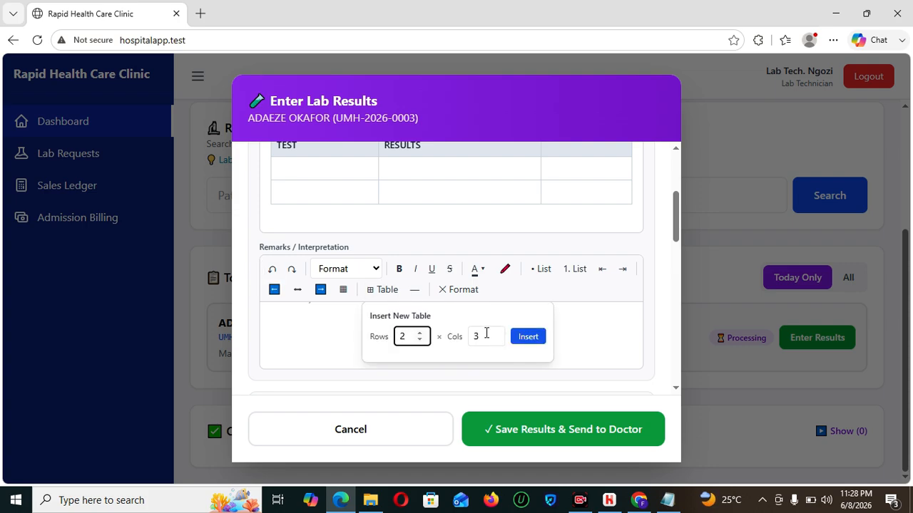
{"action": "key", "text": "Tab"}
{"action": "type", "text": "2"}
{"action": "left_click", "coordinate": [525, 338]}
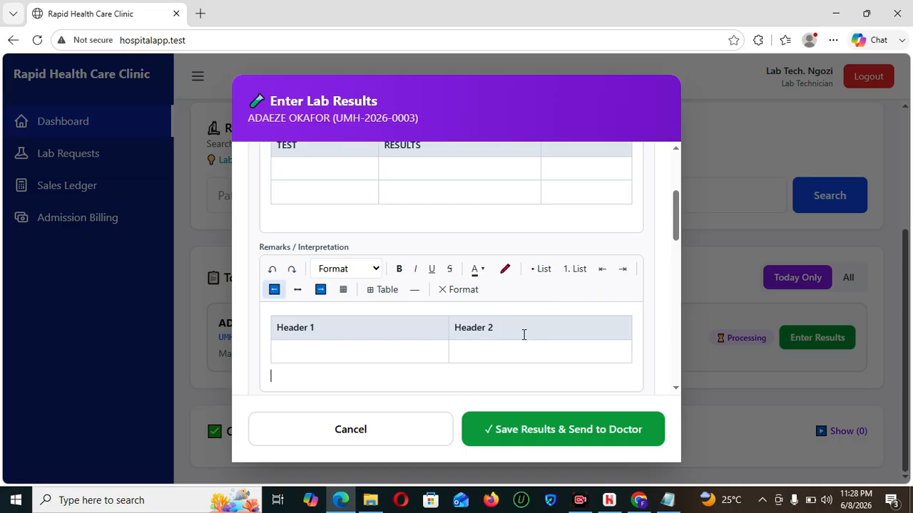
- Rename the remarks table's first header to RECOMMENDATION
{"action": "left_click_drag", "start_coordinate": [344, 330], "coordinate": [230, 342]}
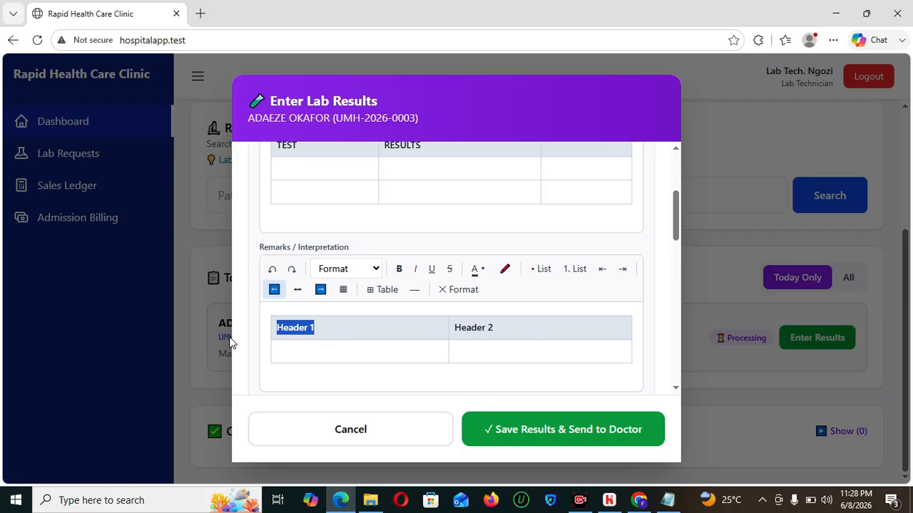
{"action": "type", "text": "r"}
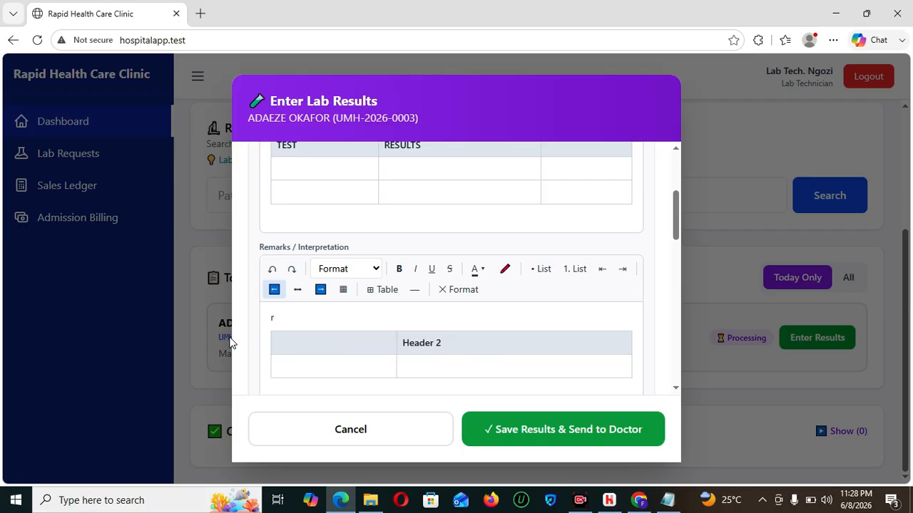
{"action": "key", "text": "BackSpace"}
{"action": "left_click", "coordinate": [321, 352]}
{"action": "type", "text": "RECOMME"}
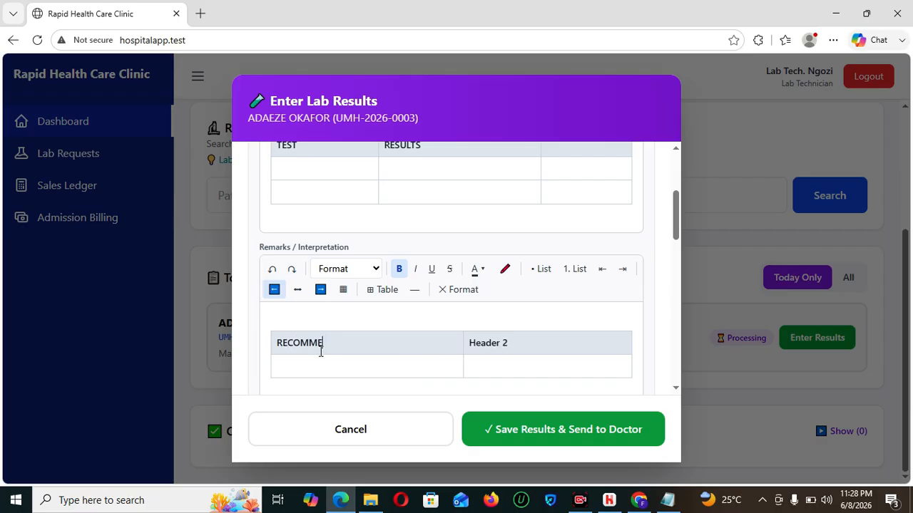
{"action": "type", "text": "NDATION"}
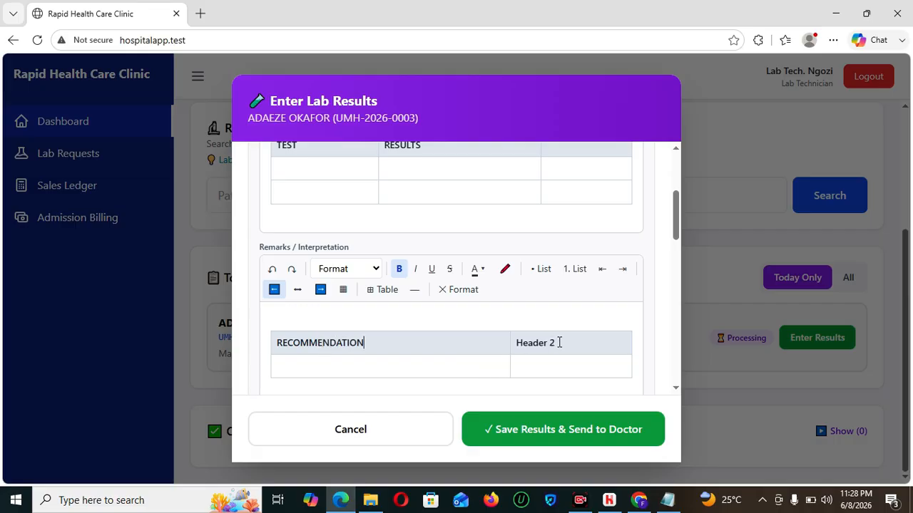
- Rename the second header to REMARKS and save the results, sending them to the doctor
{"action": "left_click_drag", "start_coordinate": [558, 342], "coordinate": [503, 341]}
{"action": "type", "text": "r"}
{"action": "key", "text": "BackSpace"}
{"action": "left_click", "coordinate": [558, 344]}
{"action": "type", "text": "RE"}
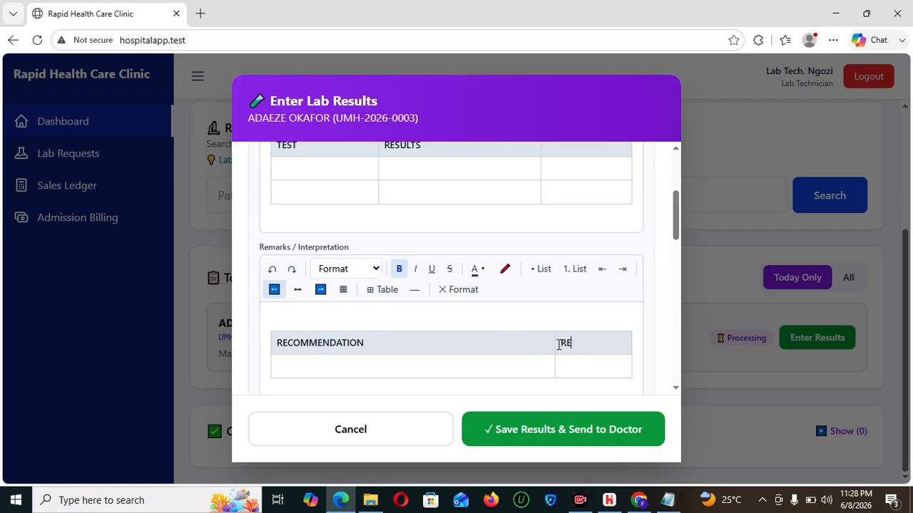
{"action": "type", "text": "MARKS"}
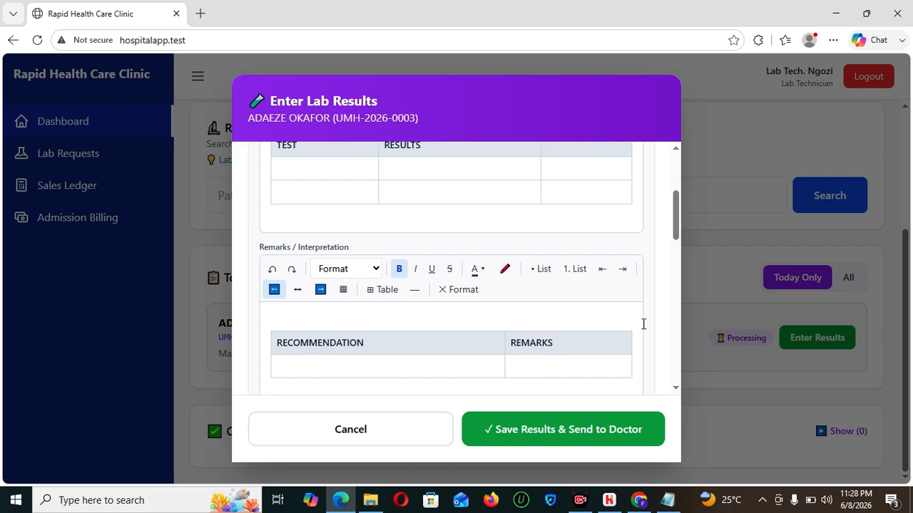
{"action": "left_click_drag", "start_coordinate": [675, 206], "coordinate": [683, 330]}
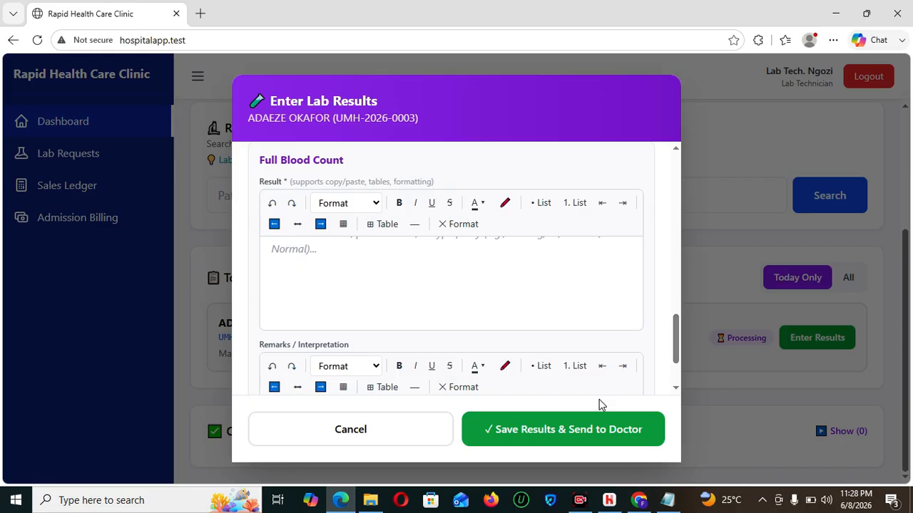
{"action": "left_click", "coordinate": [592, 430]}
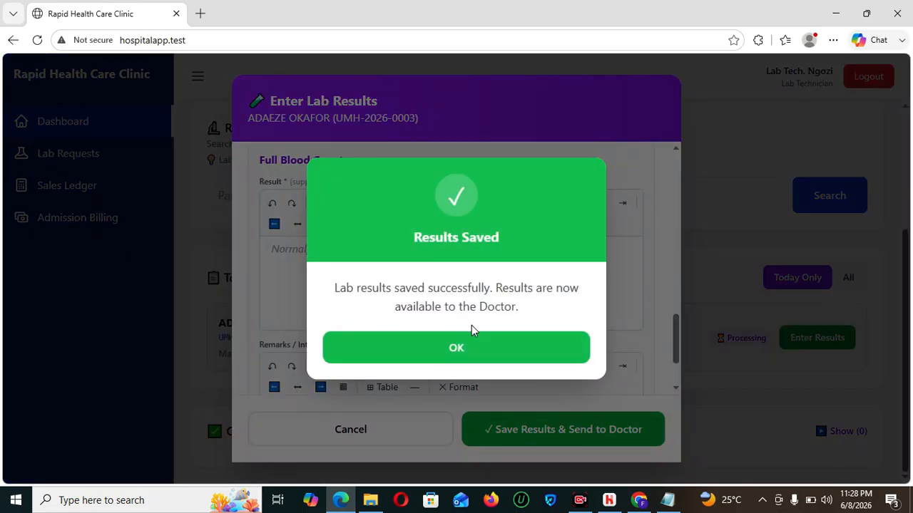
- Dismiss the results-saved confirmation, log out of the lab technician account, and sign in with the saved doctor login
{"action": "left_click", "coordinate": [475, 348]}
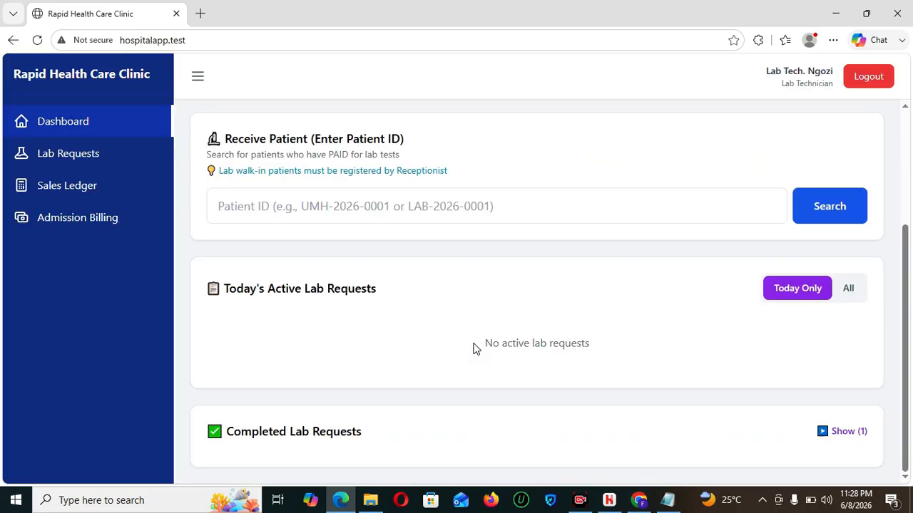
{"action": "left_click", "coordinate": [867, 81]}
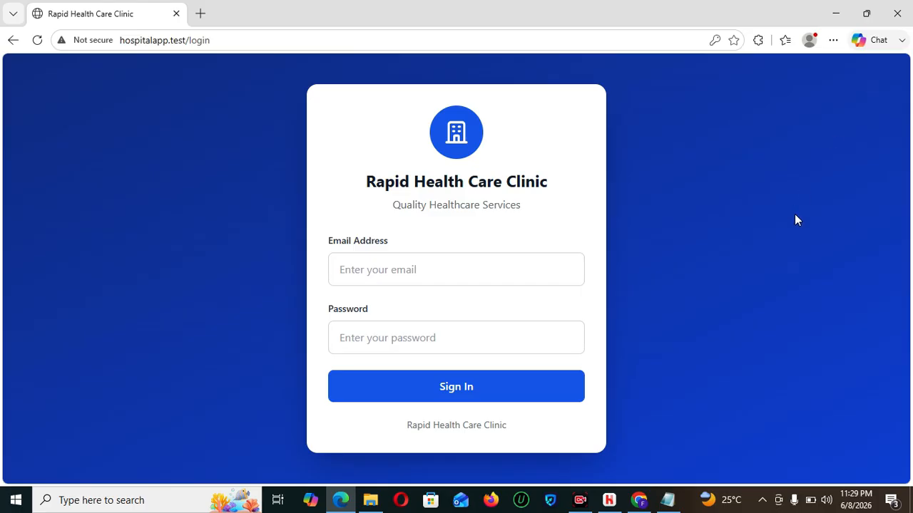
{"action": "left_click", "coordinate": [437, 275]}
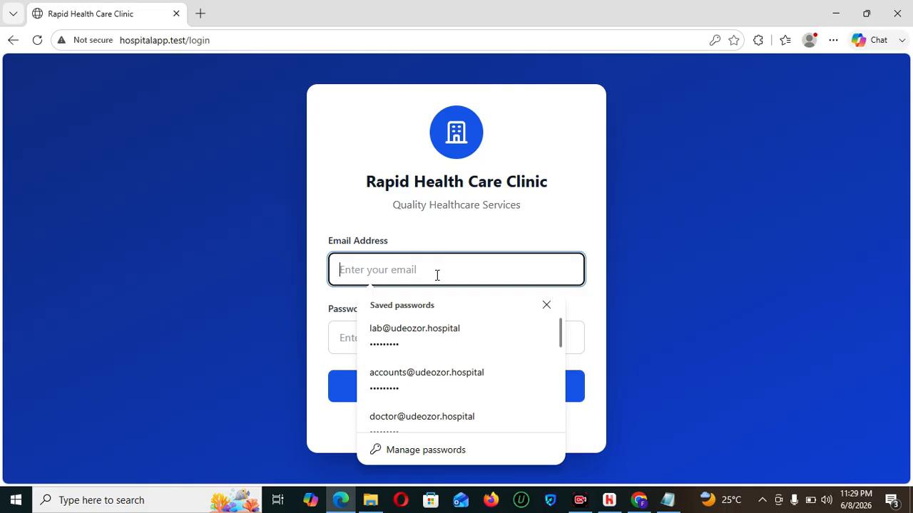
{"action": "type", "text": "d"}
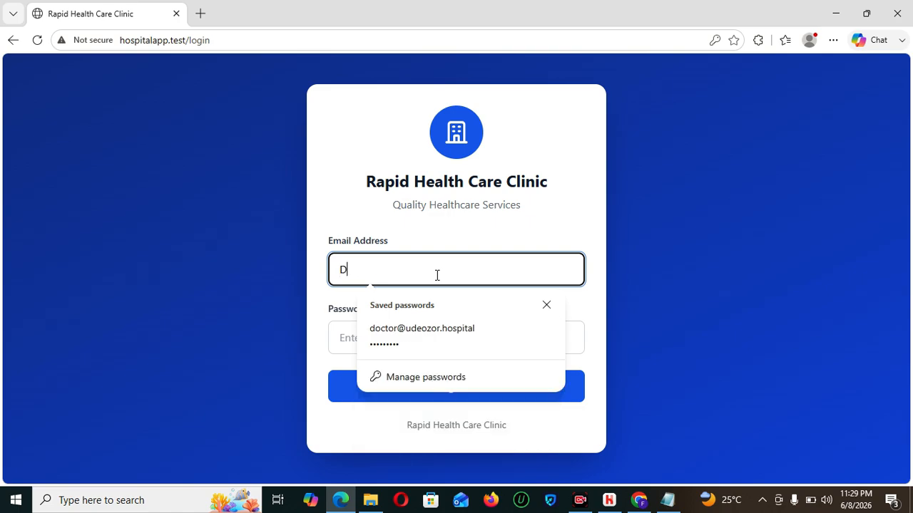
{"action": "left_click", "coordinate": [442, 328]}
{"action": "left_click", "coordinate": [459, 389]}
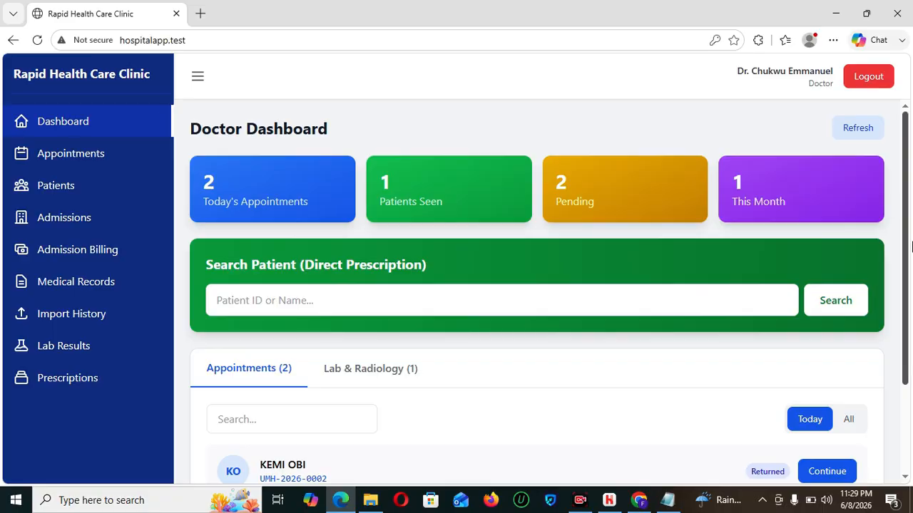
{"action": "scroll", "coordinate": [911, 246], "scroll_direction": "down", "scroll_amount": 2}
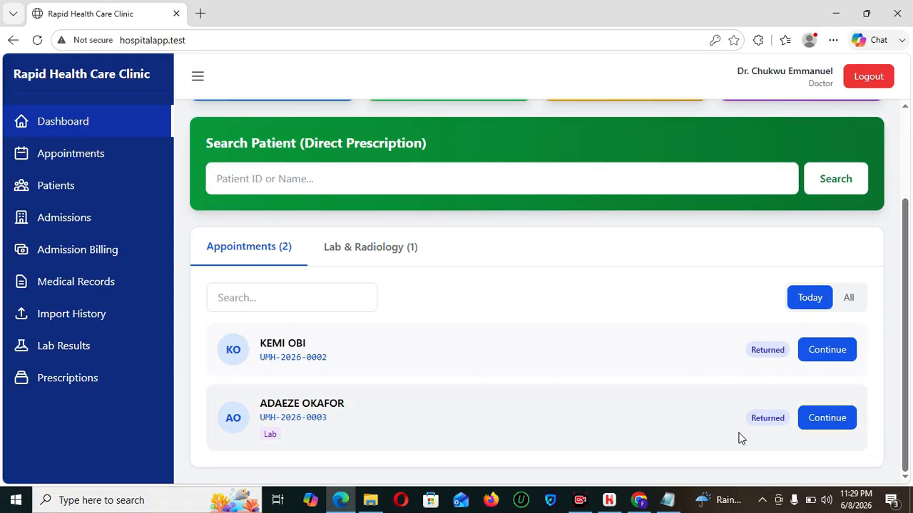
{"action": "left_click", "coordinate": [828, 421]}
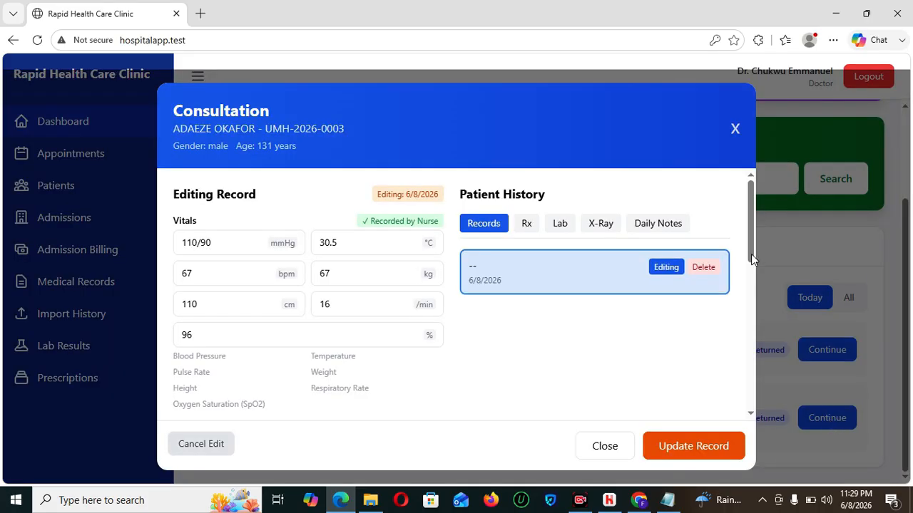
{"action": "left_click_drag", "start_coordinate": [751, 210], "coordinate": [756, 153]}
{"action": "left_click", "coordinate": [560, 225]}
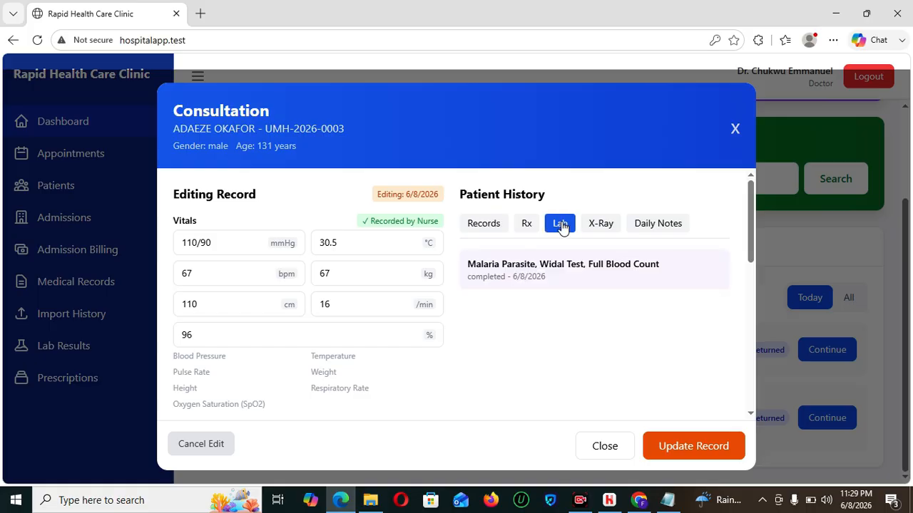
{"action": "left_click", "coordinate": [734, 131]}
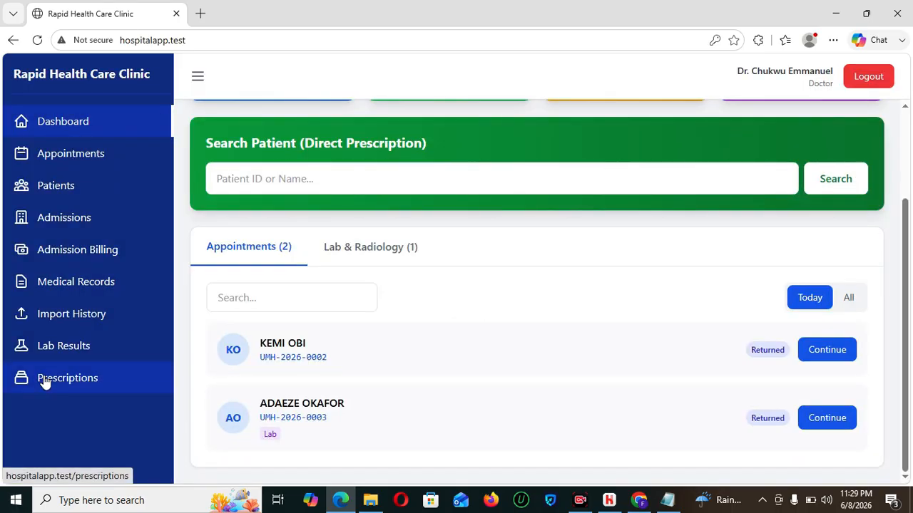
- Open the patient's lab results and review the Malaria Parasite, Widal Test and Full Blood Count entries
{"action": "left_click", "coordinate": [55, 352]}
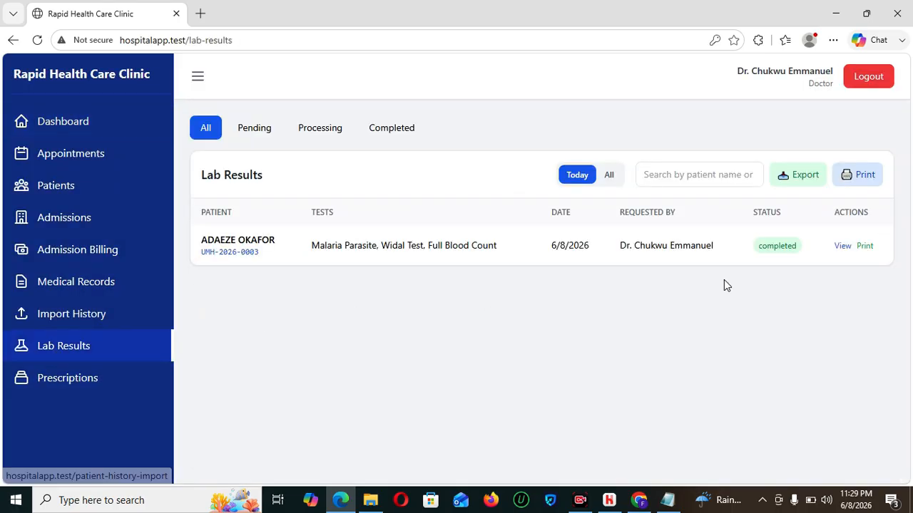
{"action": "left_click", "coordinate": [839, 247]}
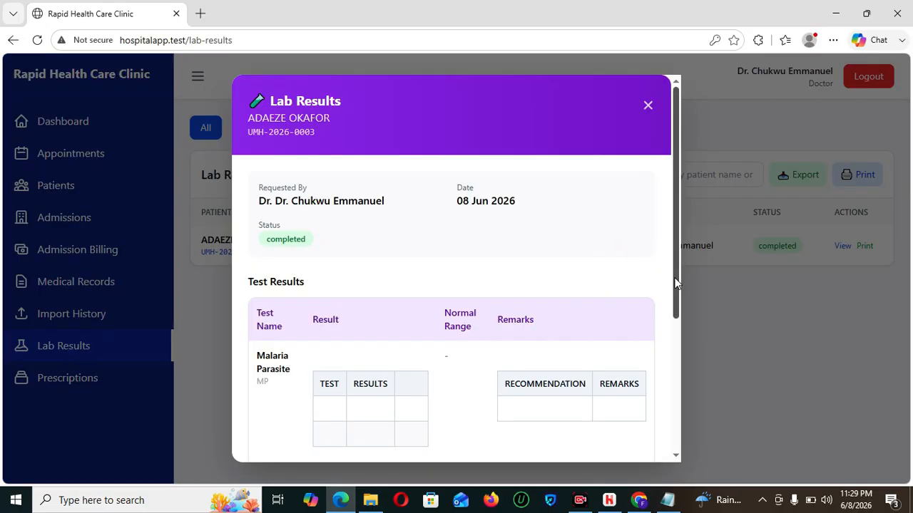
{"action": "scroll", "coordinate": [676, 332], "scroll_direction": "down", "scroll_amount": 2}
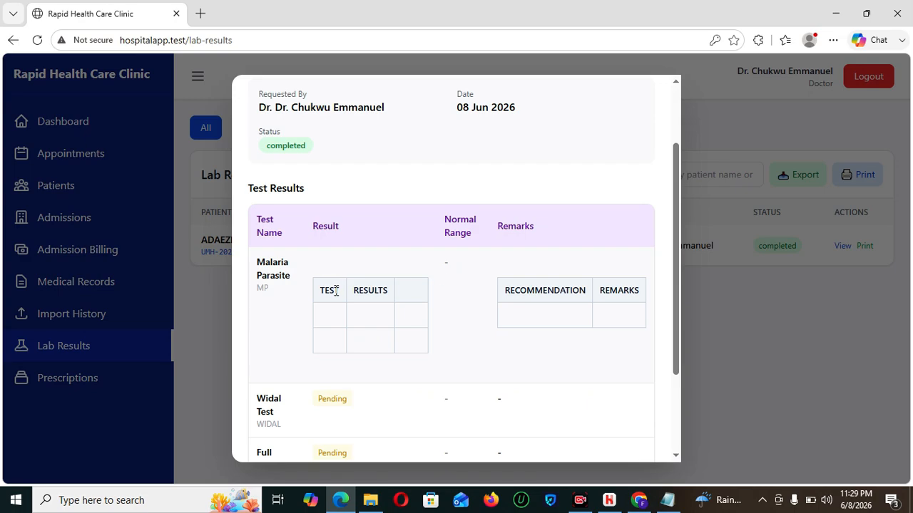
{"action": "mouse_move", "coordinate": [677, 291]}
{"action": "left_mouse_down"}
{"action": "mouse_move", "coordinate": [683, 355]}
{"action": "mouse_move", "coordinate": [681, 231]}
{"action": "mouse_move", "coordinate": [681, 305]}
{"action": "left_mouse_up"}
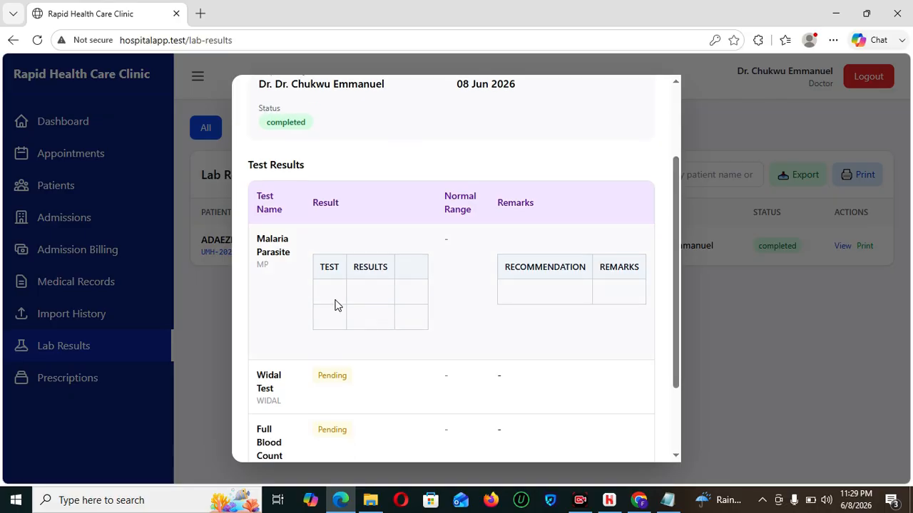
{"action": "left_click_drag", "start_coordinate": [377, 301], "coordinate": [623, 318]}
{"action": "left_click", "coordinate": [541, 318]}
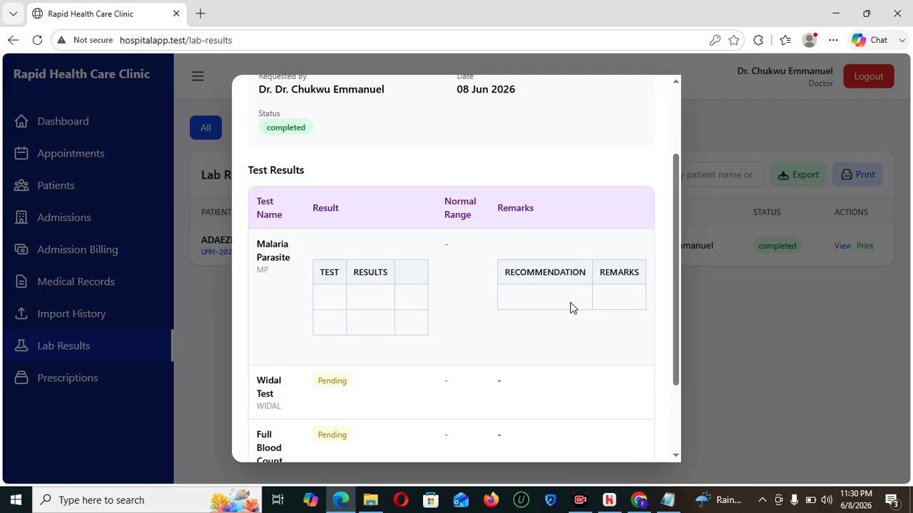
{"action": "left_click_drag", "start_coordinate": [571, 307], "coordinate": [682, 396]}
{"action": "left_click", "coordinate": [516, 442]}
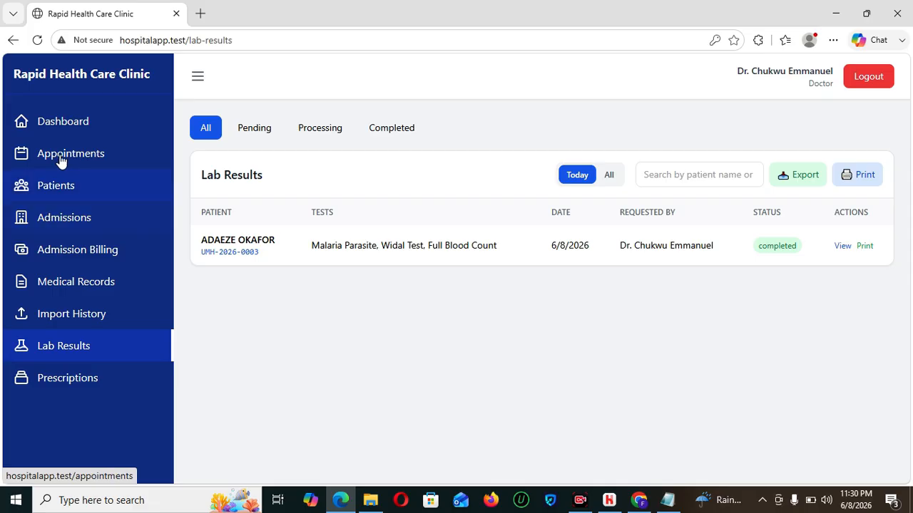
- Return to the Doctor Dashboard and reopen the patient's consultation
{"action": "left_click", "coordinate": [60, 126]}
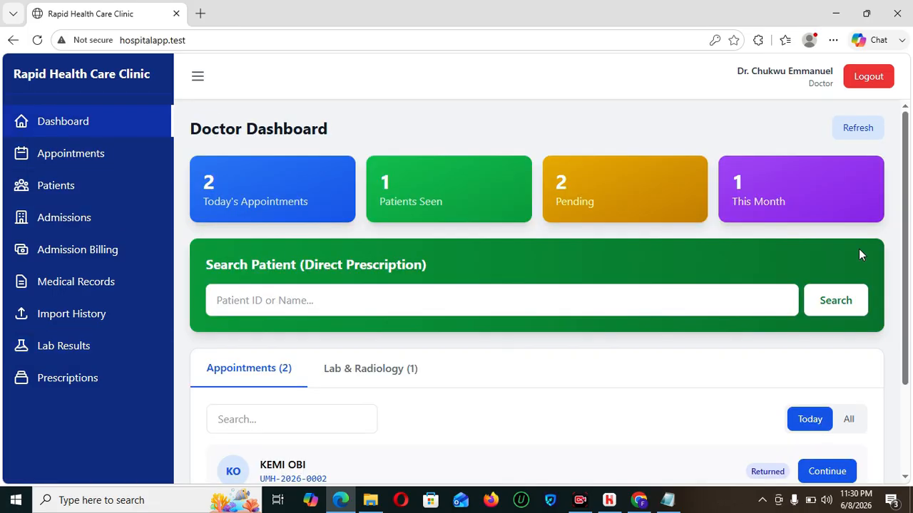
{"action": "left_click_drag", "start_coordinate": [904, 180], "coordinate": [911, 312]}
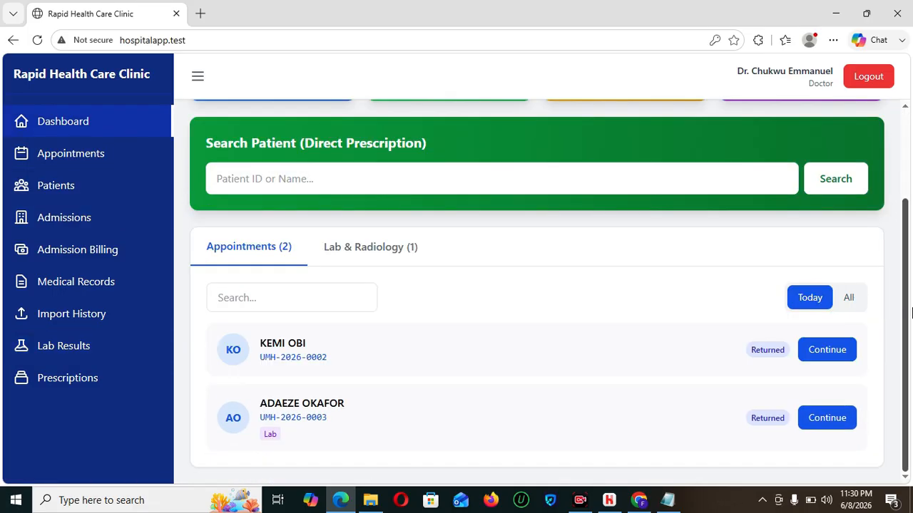
{"action": "left_click", "coordinate": [827, 418]}
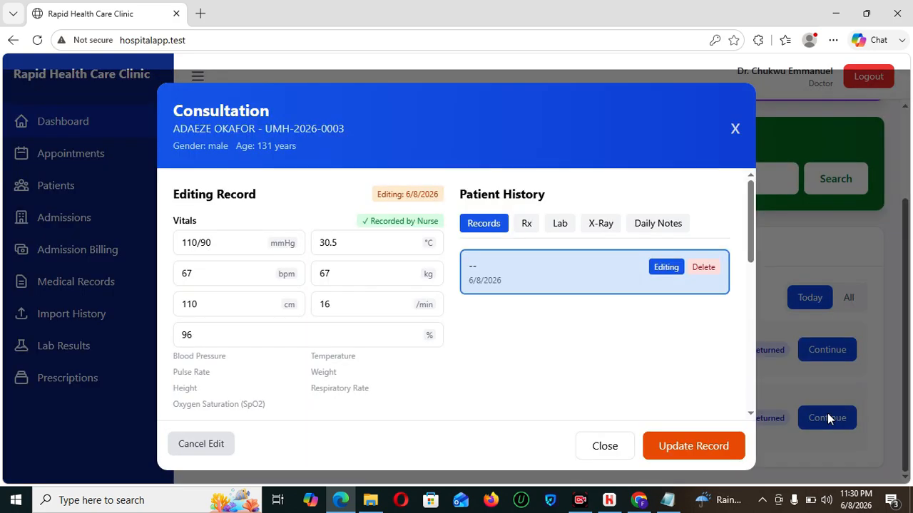
{"action": "left_click_drag", "start_coordinate": [757, 222], "coordinate": [769, 393]}
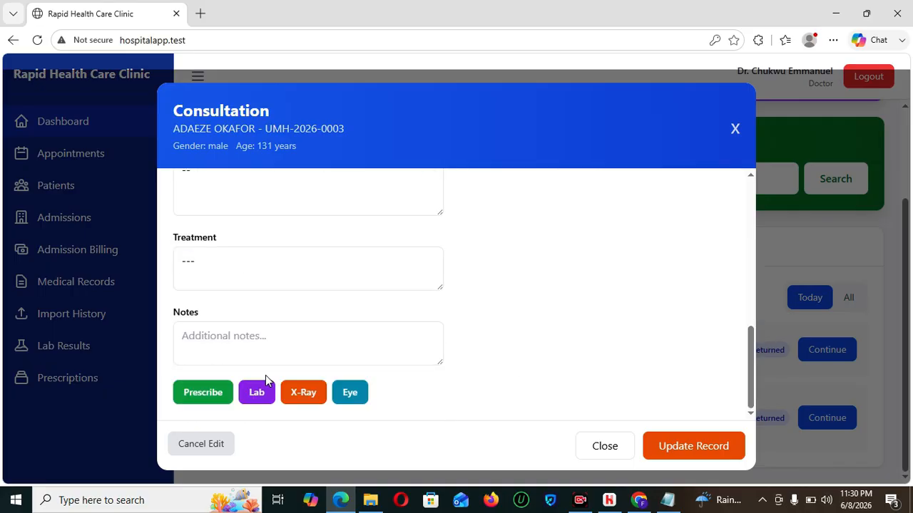
- Start a prescription, browse the available medicines, then cancel it and close the consultation
{"action": "left_click", "coordinate": [221, 394]}
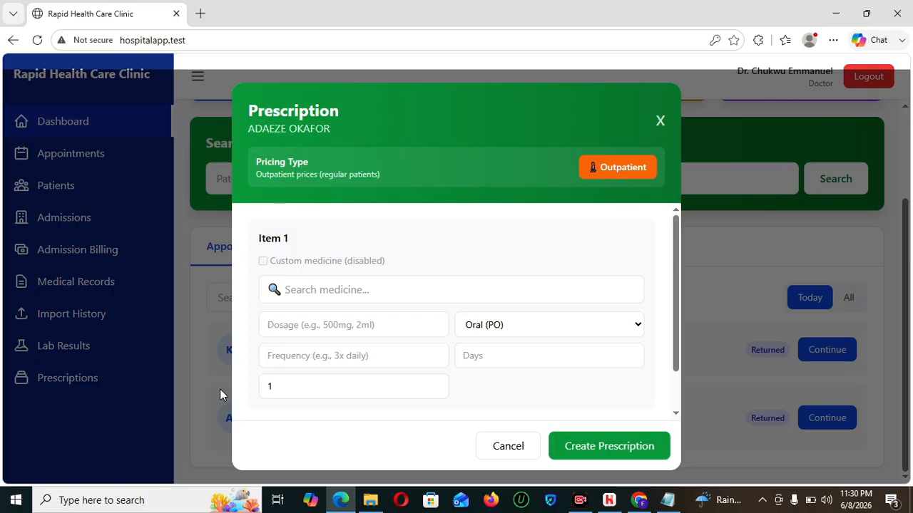
{"action": "left_click", "coordinate": [341, 289]}
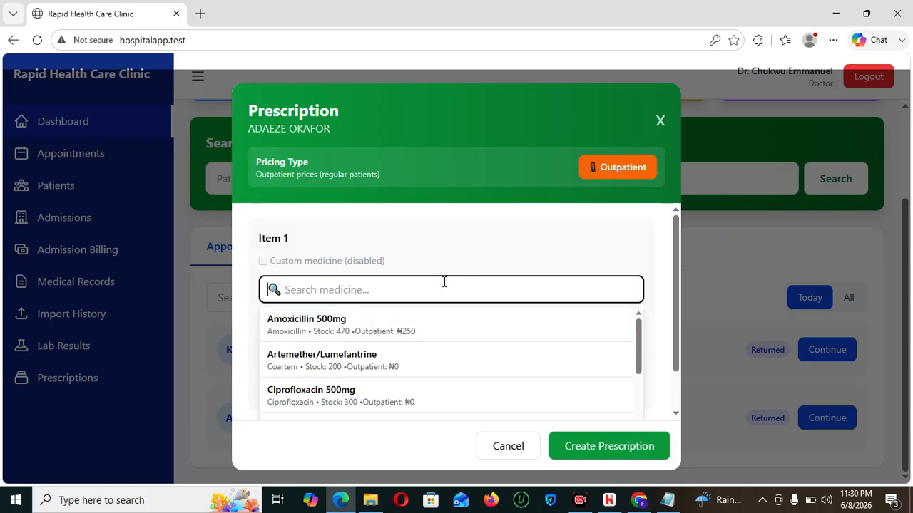
{"action": "left_click", "coordinate": [660, 121]}
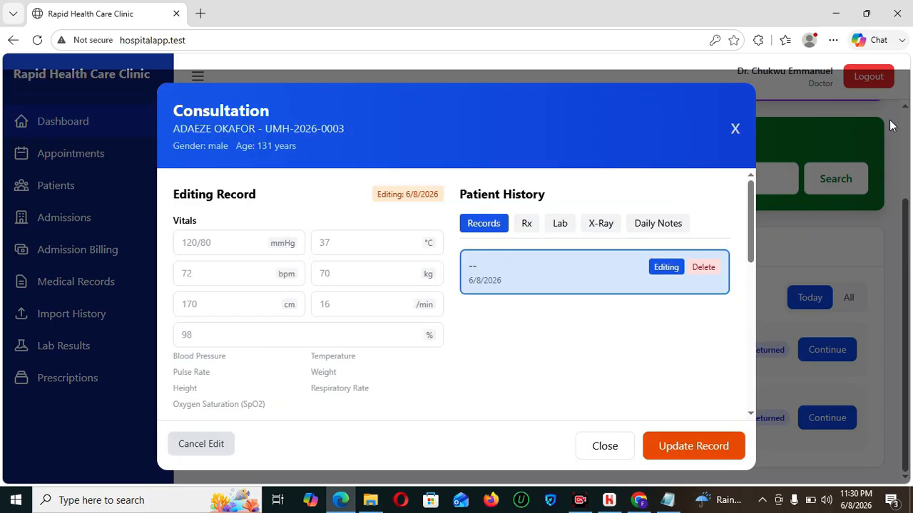
{"action": "left_click", "coordinate": [605, 446]}
- Log out of the doctor account and sign in with the saved pharmacy login
{"action": "left_click", "coordinate": [865, 79]}
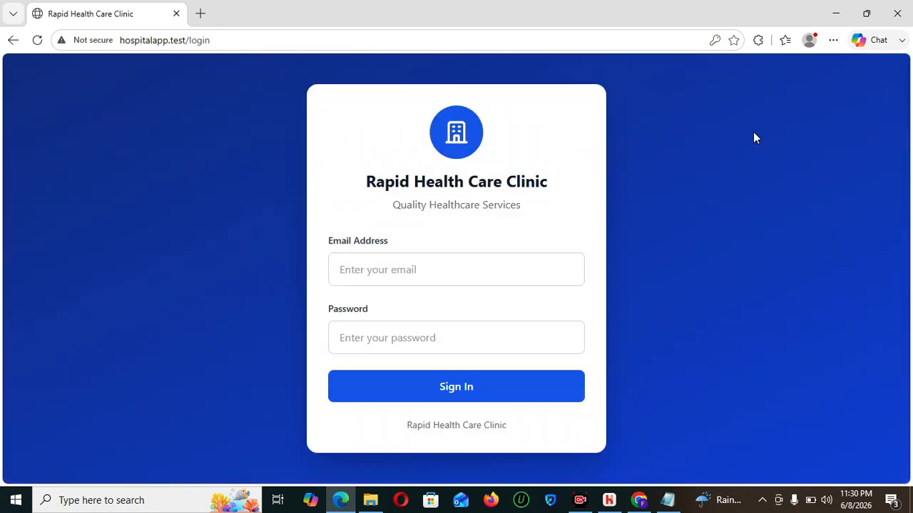
{"action": "left_click", "coordinate": [425, 269]}
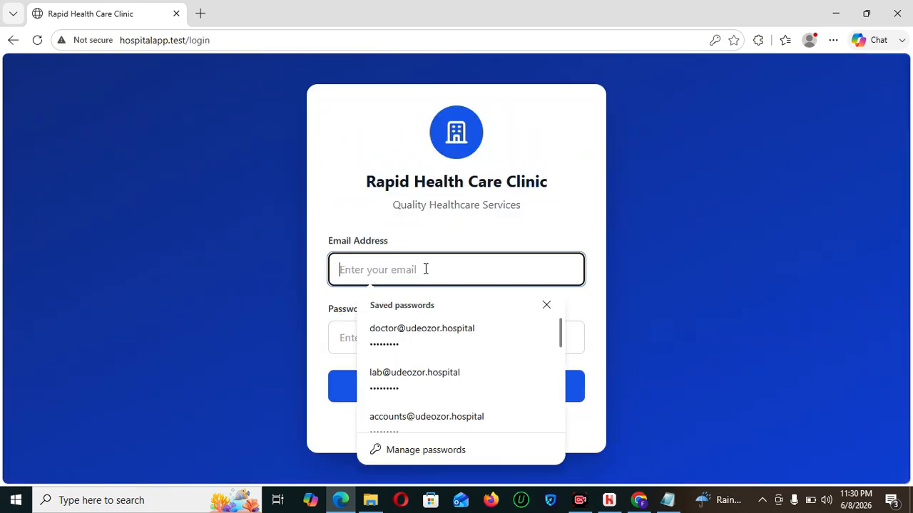
{"action": "type", "text": "ph"}
{"action": "left_click", "coordinate": [446, 348]}
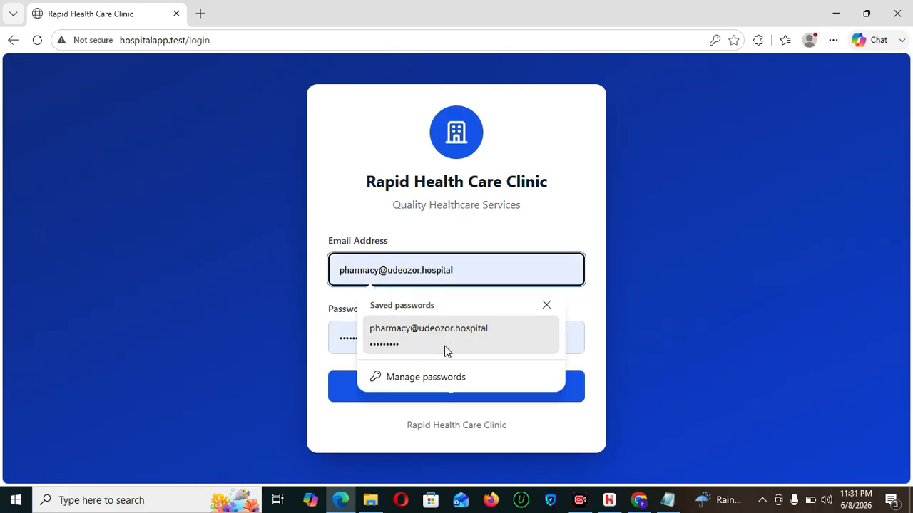
{"action": "left_click", "coordinate": [465, 380]}
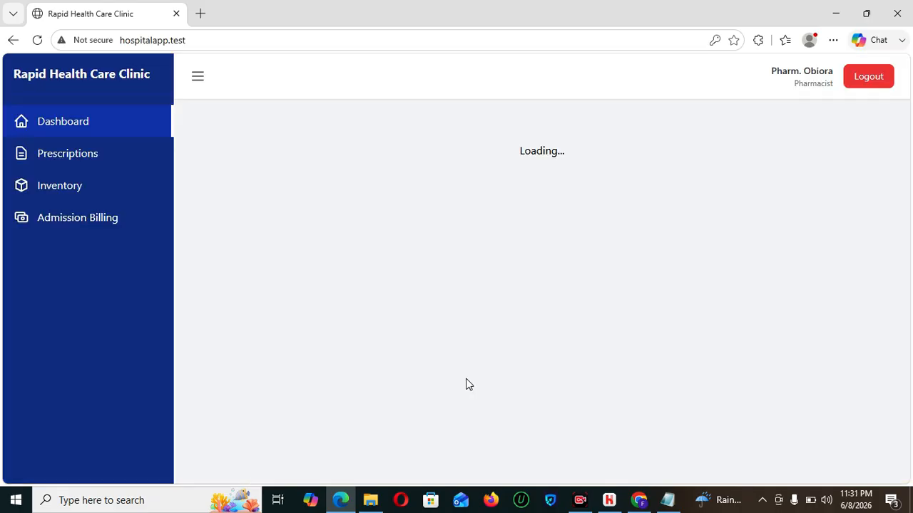
- Look through the Prescriptions list, then the Medicine Inventory with its stock levels and prices
{"action": "scroll", "coordinate": [909, 164], "scroll_direction": "down", "scroll_amount": 1}
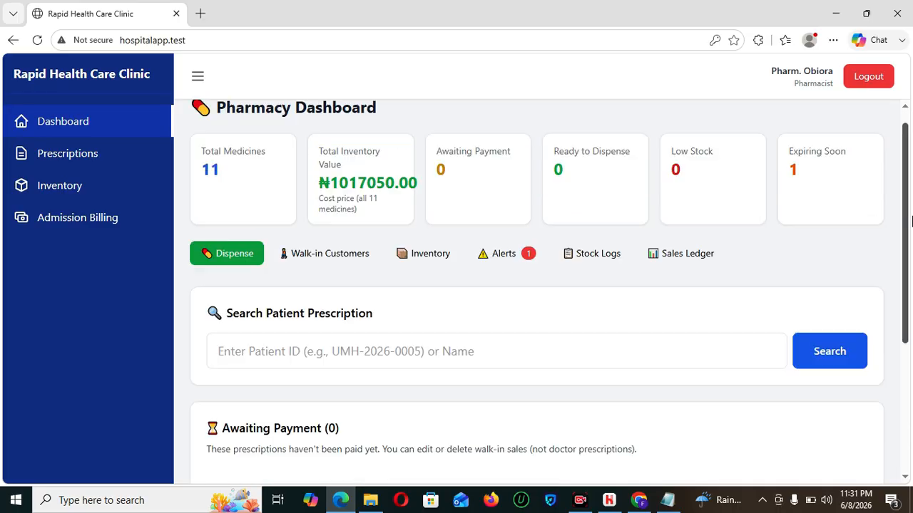
{"action": "scroll", "coordinate": [909, 164], "scroll_direction": "down", "scroll_amount": 3}
{"action": "scroll", "coordinate": [891, 118], "scroll_direction": "up", "scroll_amount": 4}
{"action": "left_click", "coordinate": [75, 154]}
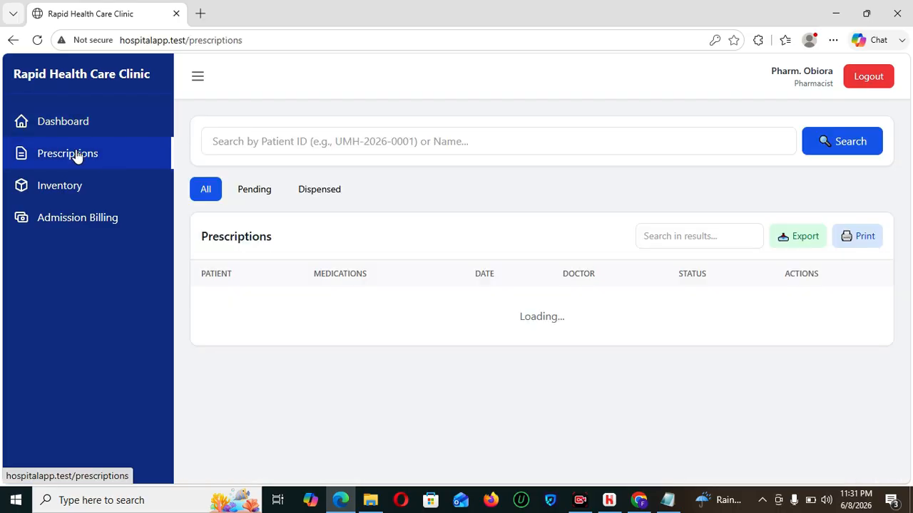
{"action": "left_click", "coordinate": [81, 196]}
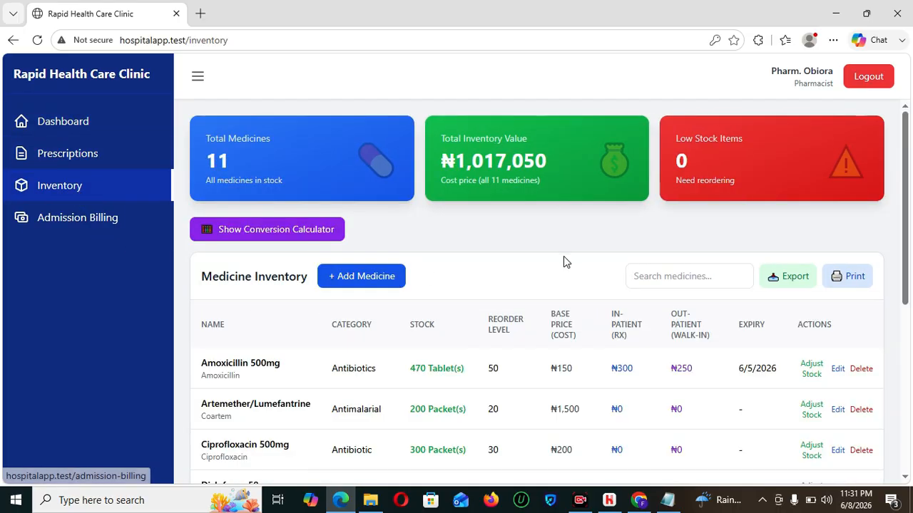
{"action": "left_click_drag", "start_coordinate": [911, 169], "coordinate": [907, 219]}
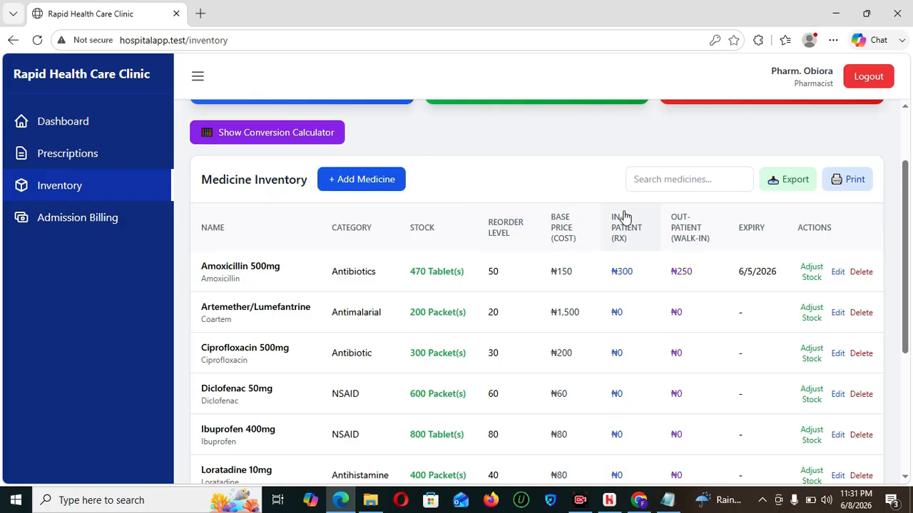
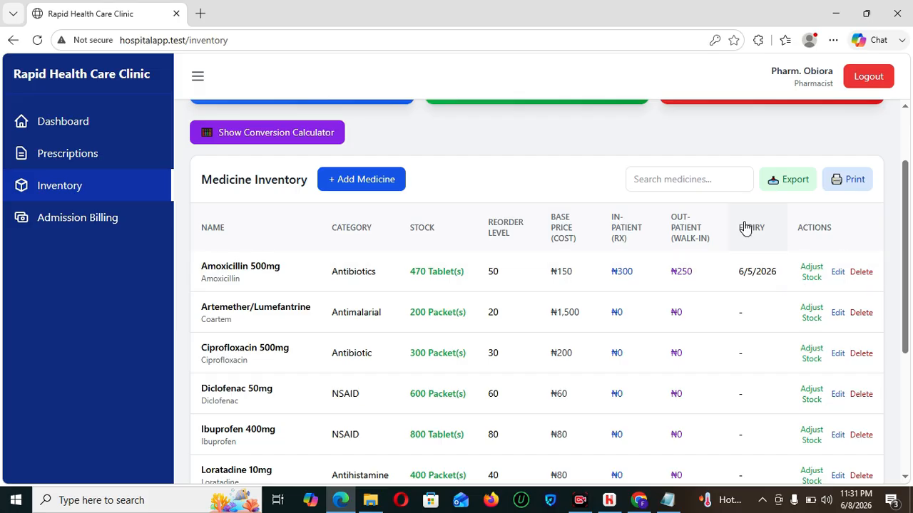
- Open the Amoxicillin 500mg stock adjustment, review the stock-in and unit options, then cancel it
{"action": "left_click", "coordinate": [807, 273]}
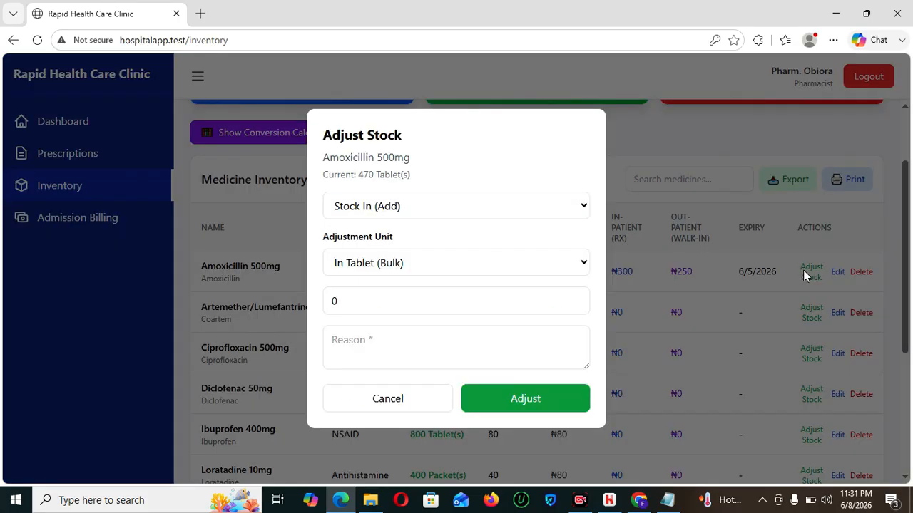
{"action": "left_click", "coordinate": [397, 214]}
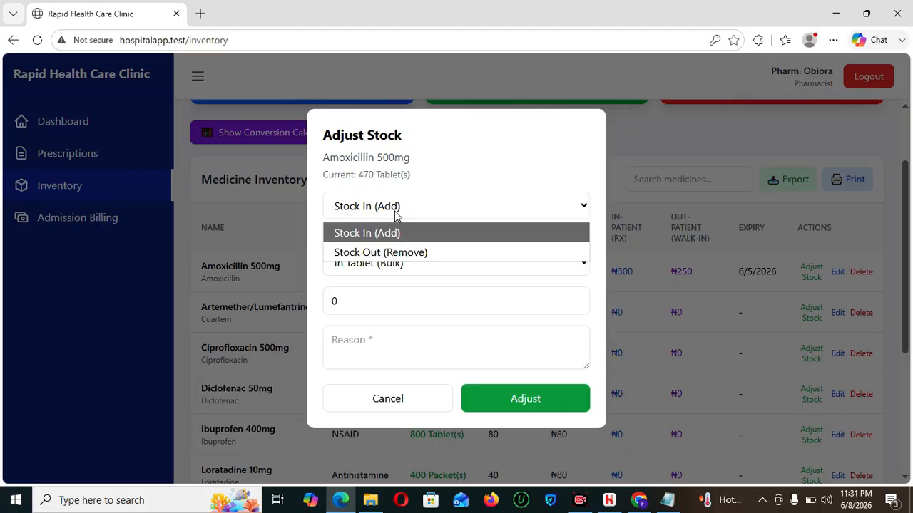
{"action": "left_click", "coordinate": [399, 230]}
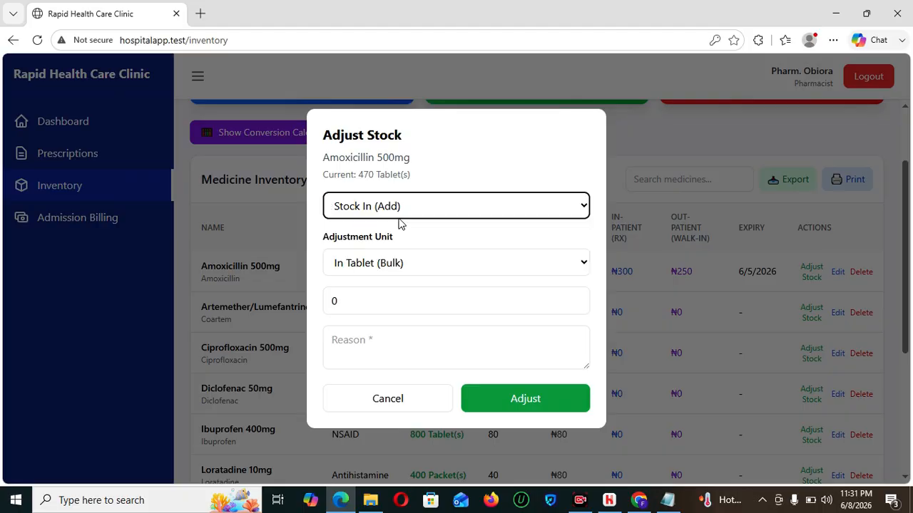
{"action": "left_click", "coordinate": [440, 268]}
{"action": "left_click", "coordinate": [439, 268]}
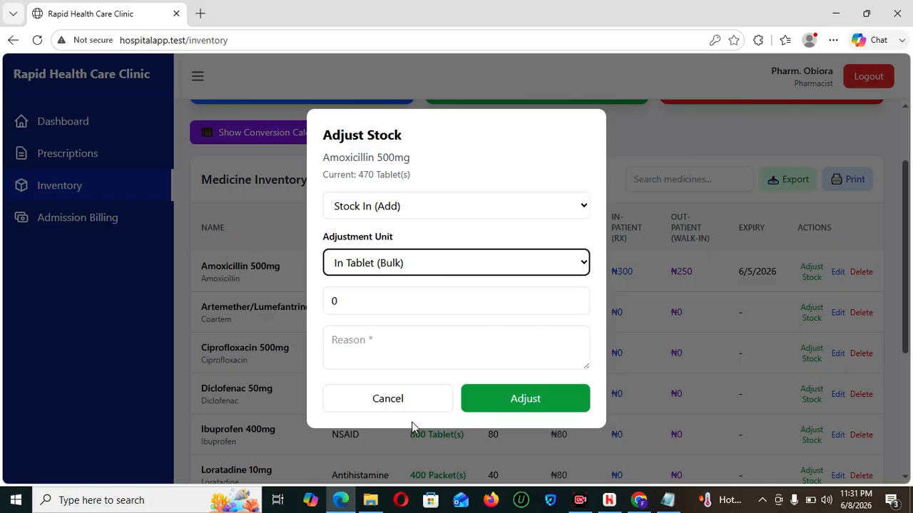
{"action": "left_click", "coordinate": [407, 402]}
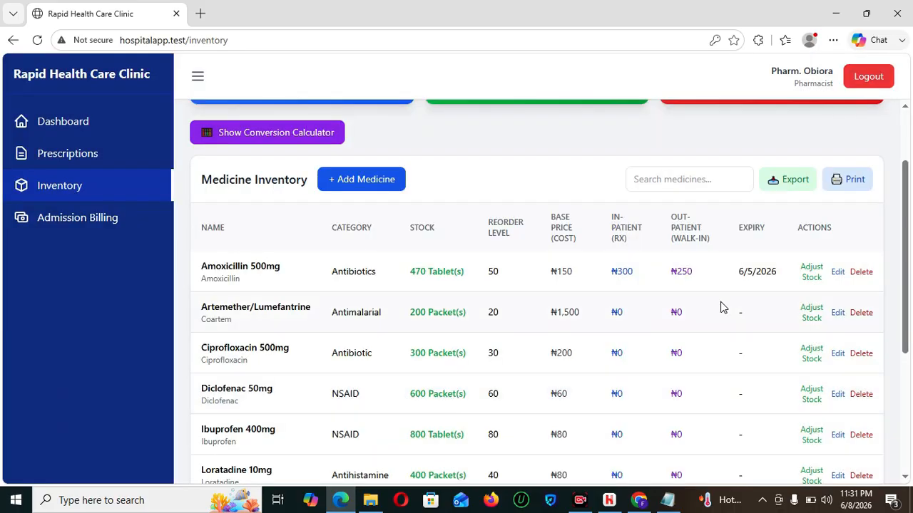
- Open the Amoxicillin 500mg edit form and restore the cleared base price to 150.00
{"action": "left_click", "coordinate": [837, 272]}
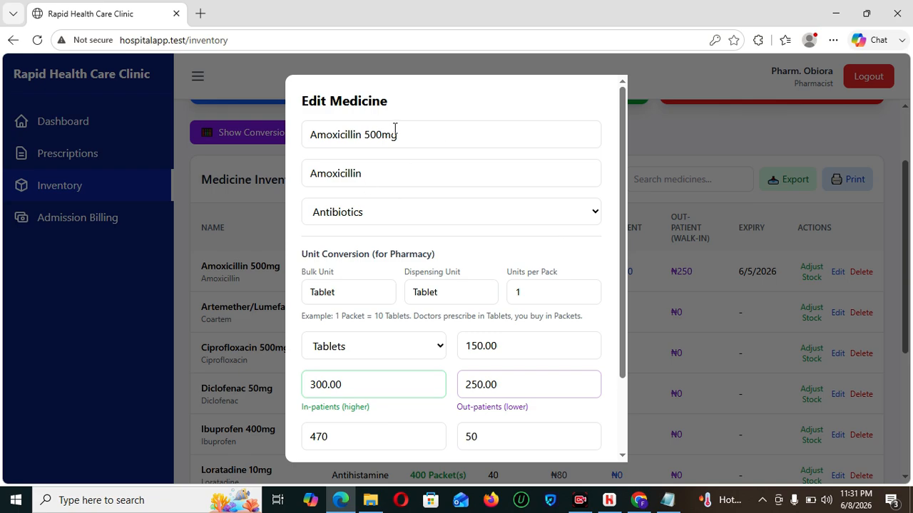
{"action": "left_click", "coordinate": [425, 175]}
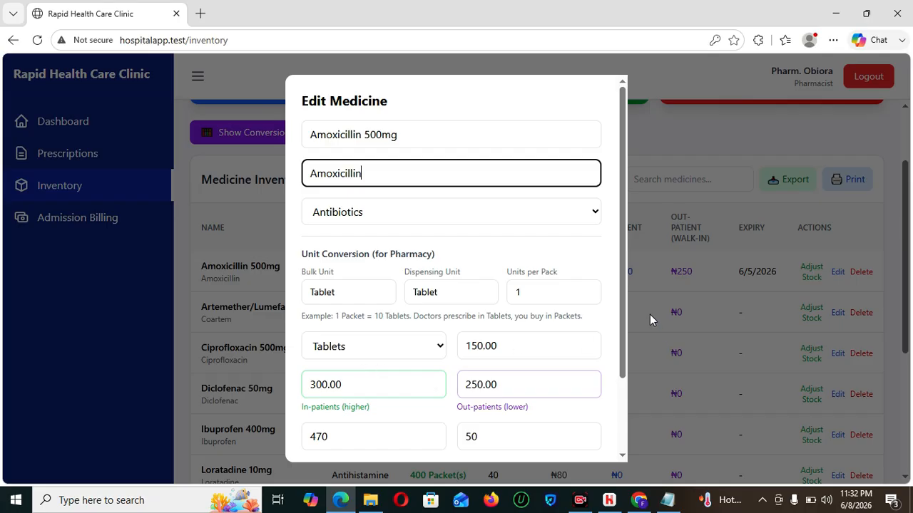
{"action": "scroll", "coordinate": [626, 318], "scroll_direction": "down", "scroll_amount": 1}
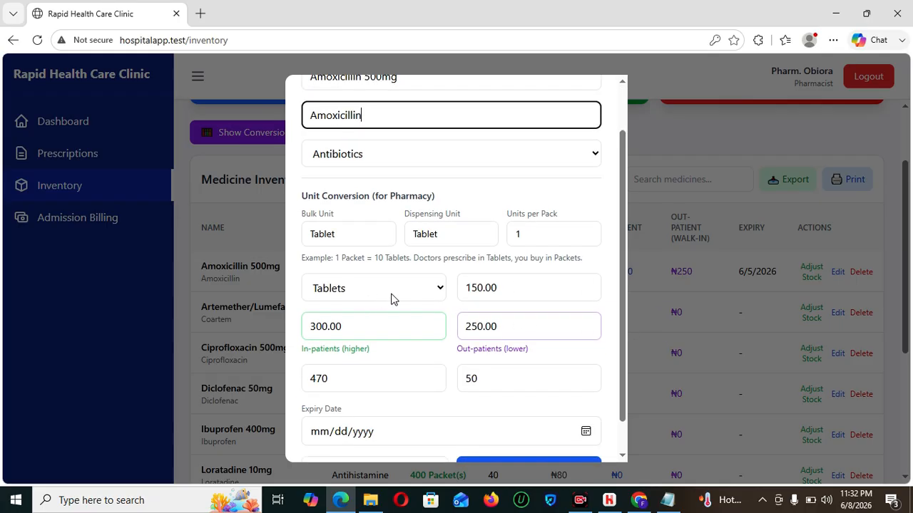
{"action": "left_click_drag", "start_coordinate": [334, 380], "coordinate": [292, 385]}
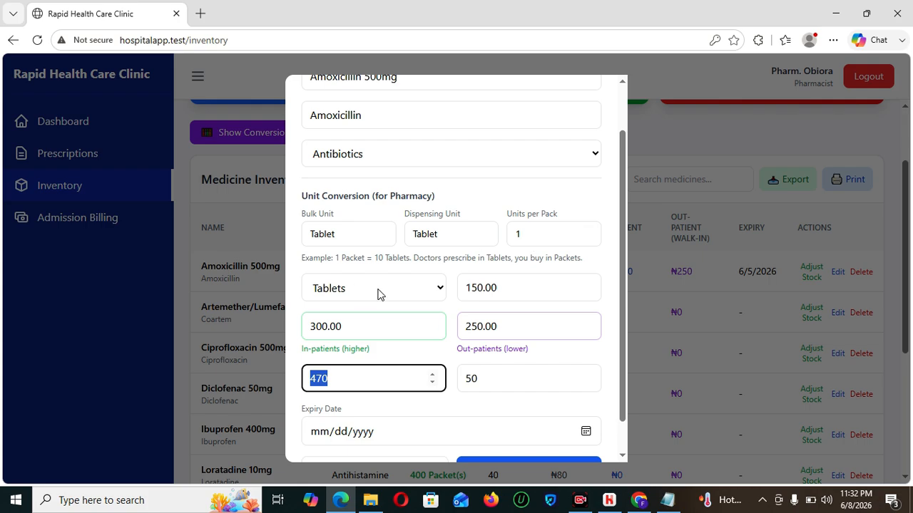
{"action": "left_click", "coordinate": [553, 283]}
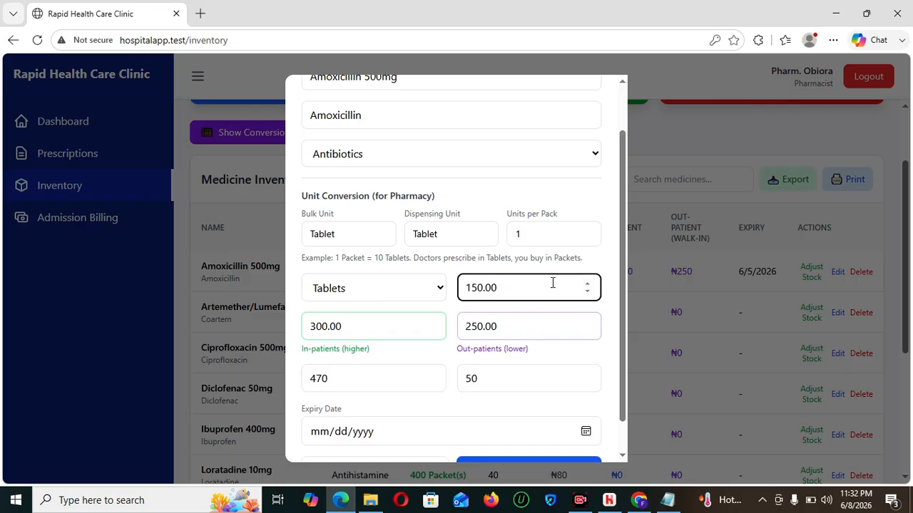
{"action": "key", "text": "ctrl+a"}
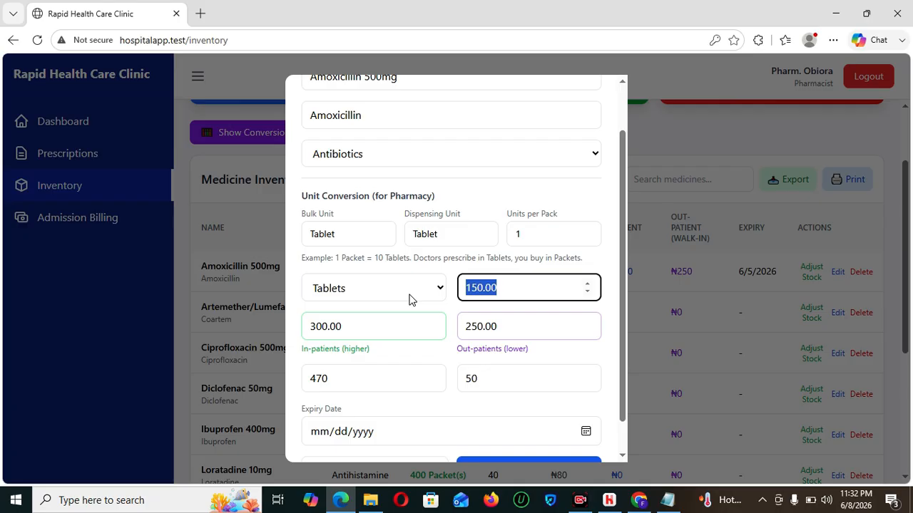
{"action": "key", "text": "BackSpace"}
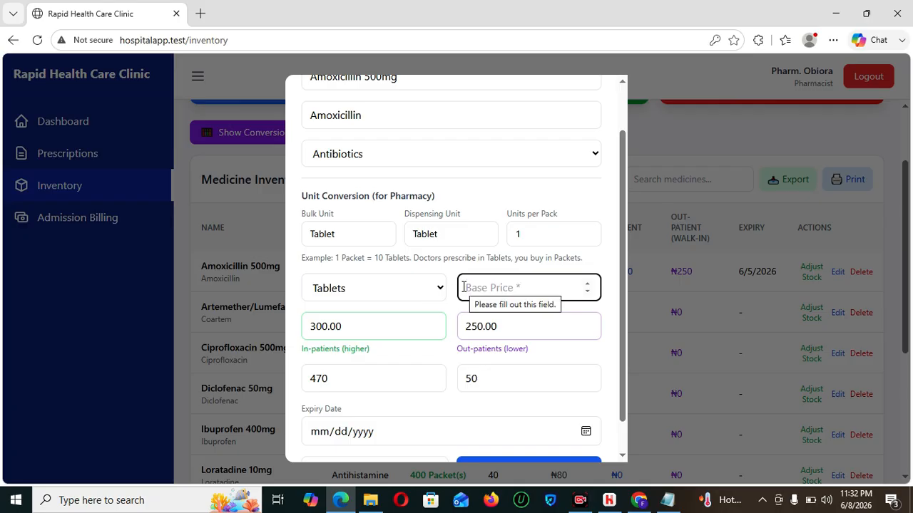
{"action": "key", "text": "ctrl+z"}
{"action": "left_click", "coordinate": [366, 332]}
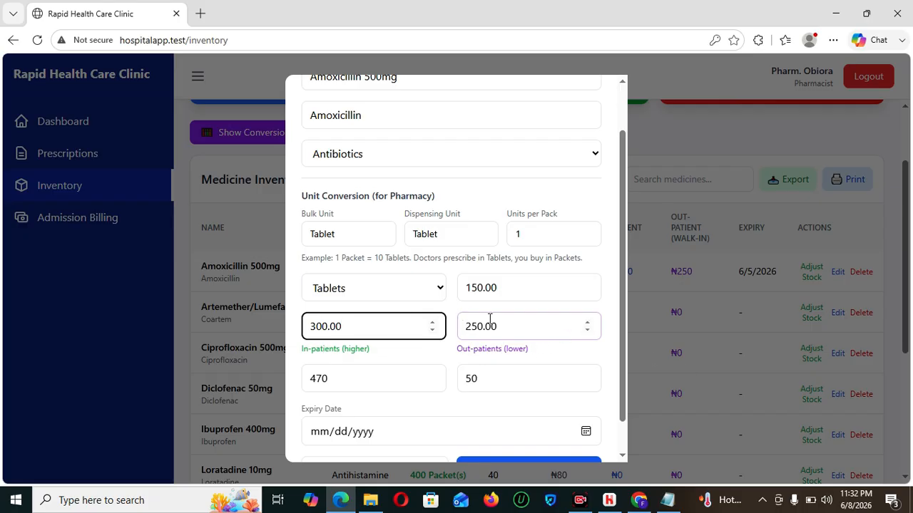
- Undo the accidental stock change to keep 470, and move on to reorder level 50
{"action": "scroll", "coordinate": [623, 317], "scroll_direction": "down", "scroll_amount": 1}
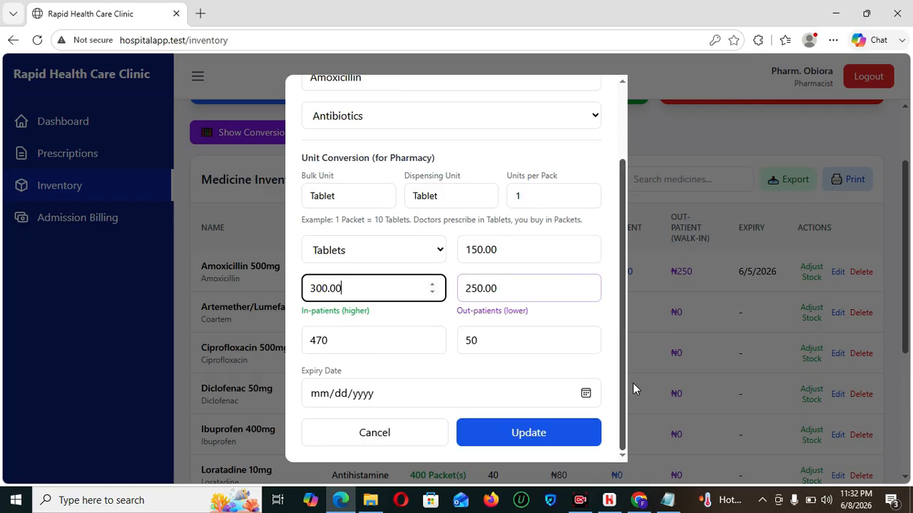
{"action": "left_click", "coordinate": [392, 348]}
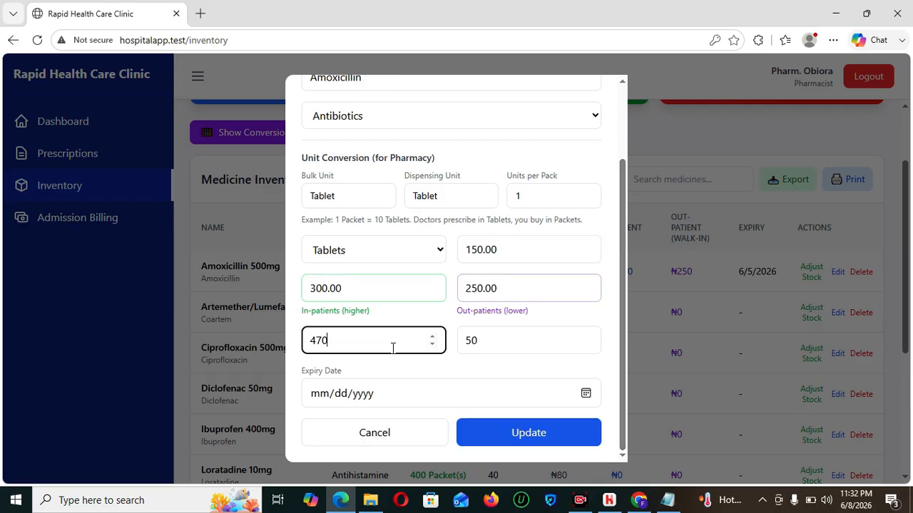
{"action": "key", "text": "ctrl+a"}
{"action": "type", "text": "0"}
{"action": "key", "text": "ctrl+z"}
{"action": "left_click", "coordinate": [318, 341]}
{"action": "key", "text": "BackSpace"}
{"action": "left_click", "coordinate": [507, 331]}
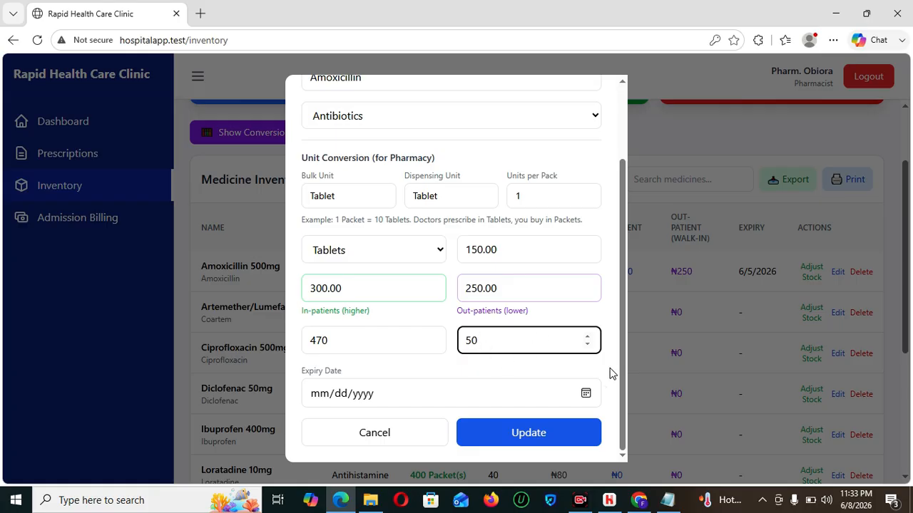
{"action": "left_click_drag", "start_coordinate": [623, 391], "coordinate": [627, 427]}
- Update Amoxicillin 500mg and view the Pharmacy Dashboard with 11 medicines and ₦1017050.00 value
{"action": "left_click", "coordinate": [477, 432]}
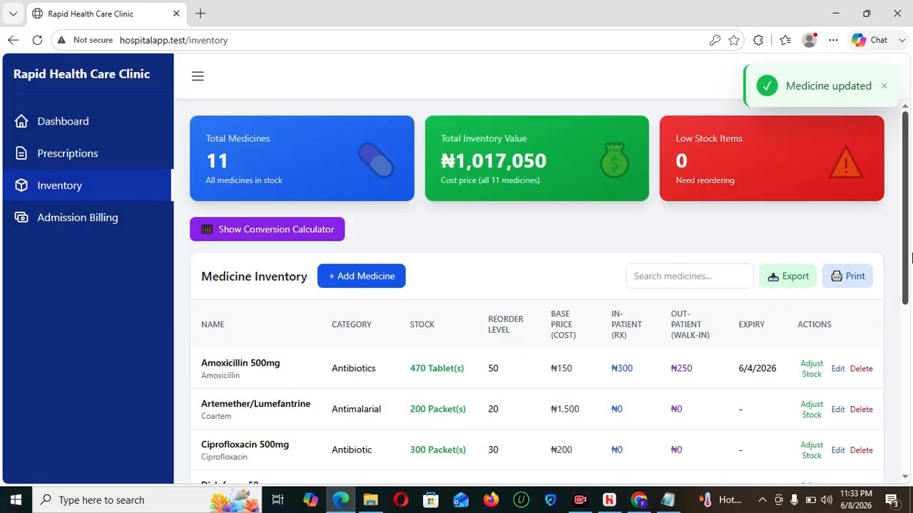
{"action": "left_click_drag", "start_coordinate": [909, 252], "coordinate": [906, 233]}
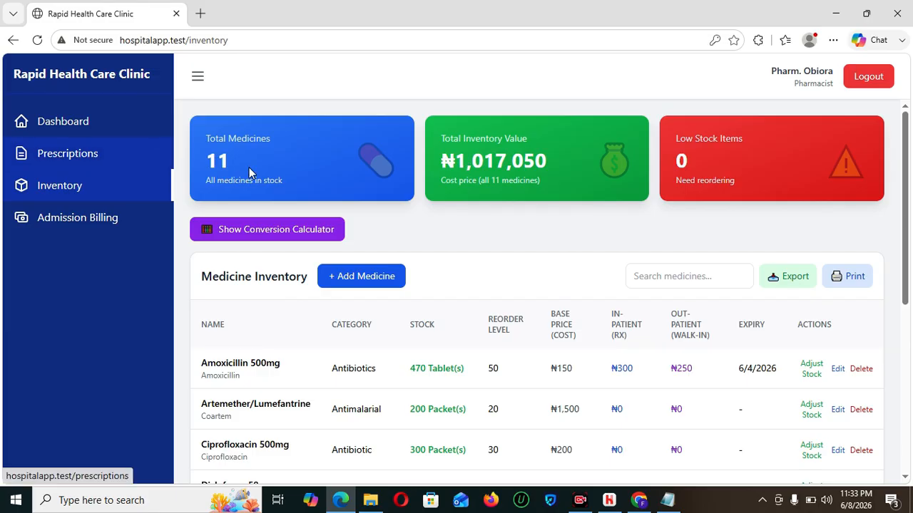
{"action": "left_click", "coordinate": [79, 137]}
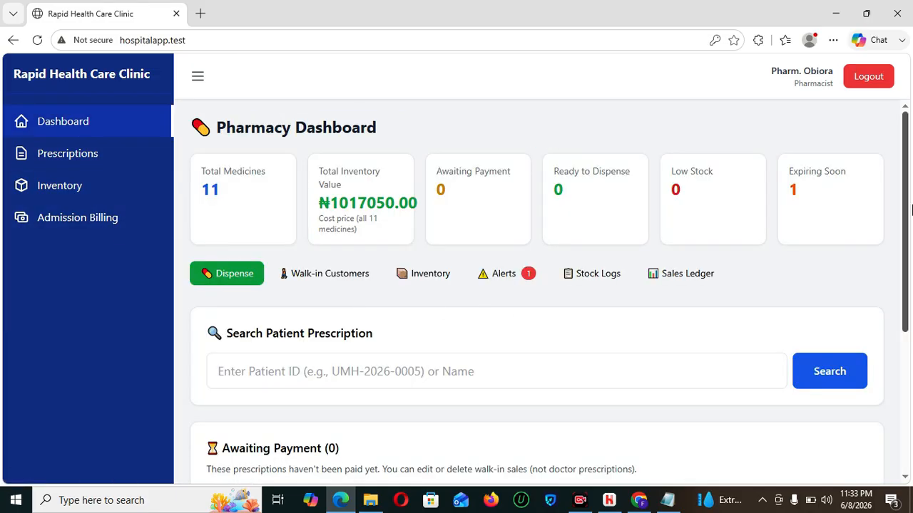
{"action": "mouse_move", "coordinate": [911, 177]}
{"action": "left_mouse_down"}
{"action": "mouse_move", "coordinate": [911, 227]}
{"action": "mouse_move", "coordinate": [910, 145]}
{"action": "mouse_move", "coordinate": [911, 258]}
{"action": "mouse_move", "coordinate": [899, 181]}
{"action": "left_mouse_up"}
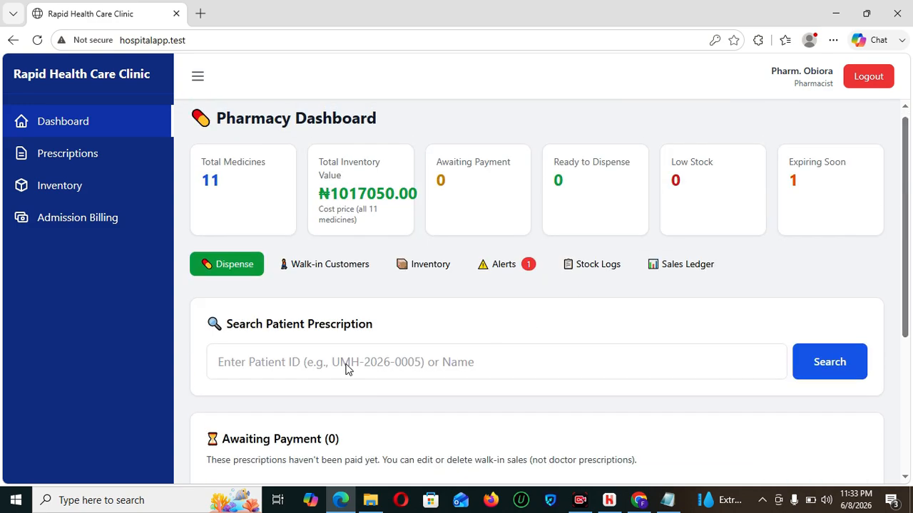
- Go to Walk-in Customers, start registering a new customer, then cancel the form
{"action": "left_click", "coordinate": [330, 266]}
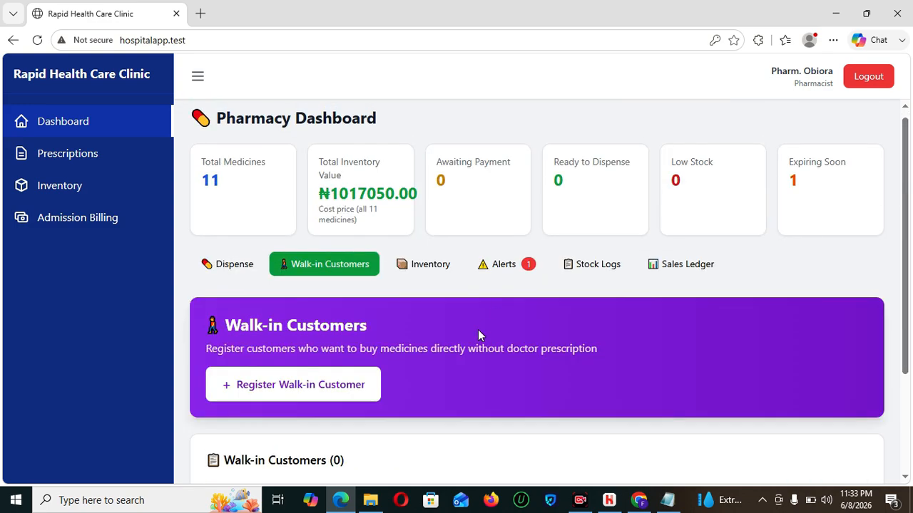
{"action": "left_click_drag", "start_coordinate": [903, 142], "coordinate": [909, 281]}
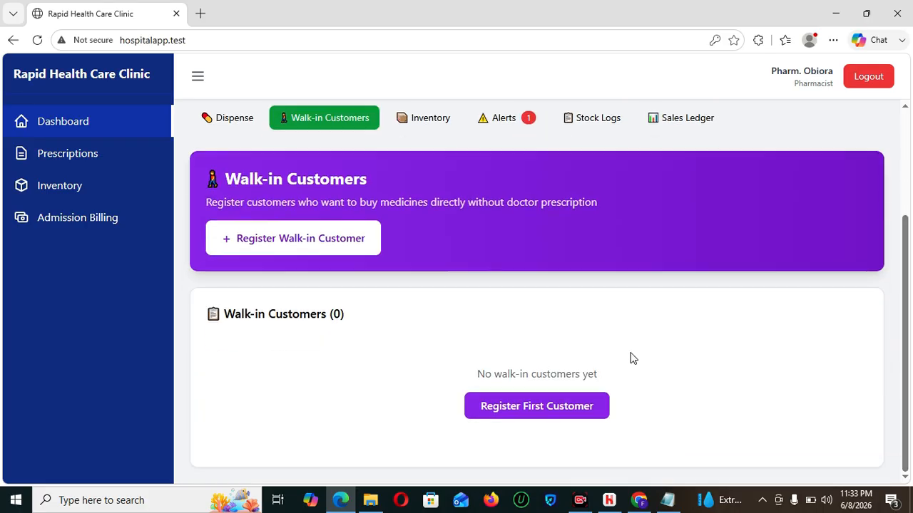
{"action": "left_click", "coordinate": [540, 409]}
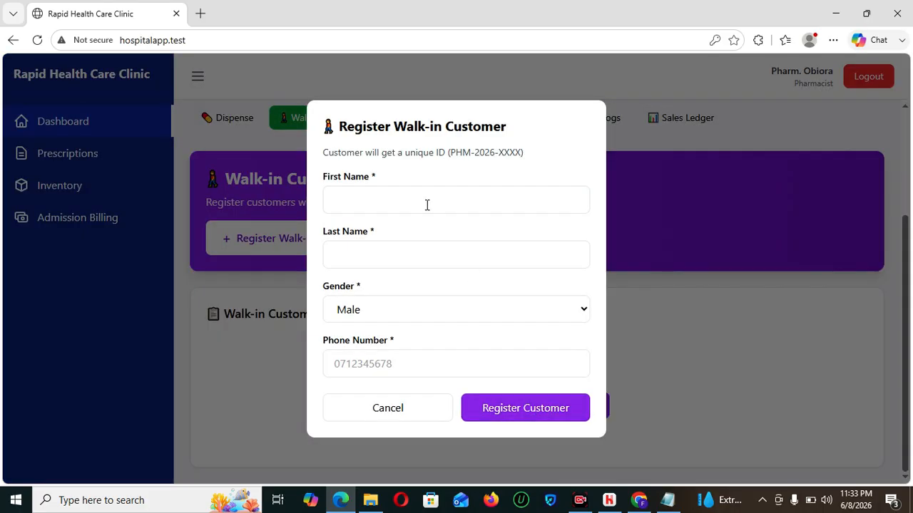
{"action": "left_click", "coordinate": [392, 201]}
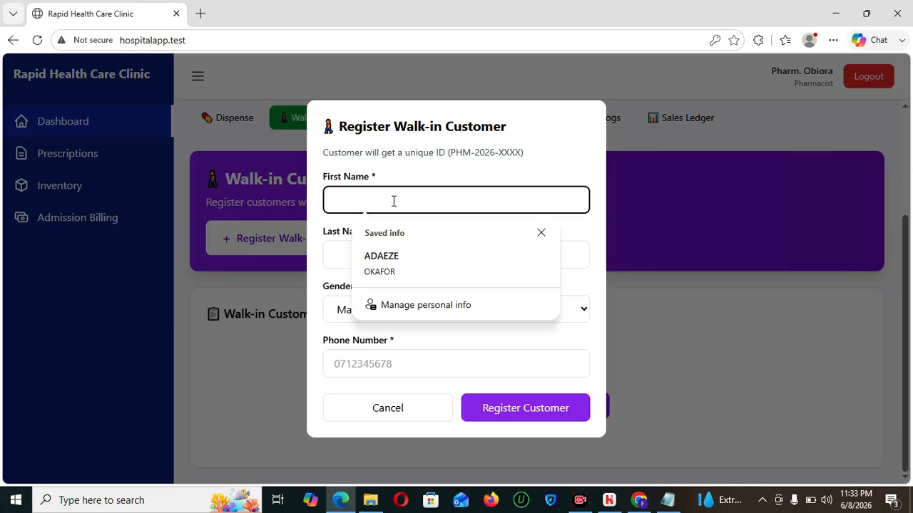
{"action": "left_click", "coordinate": [401, 411]}
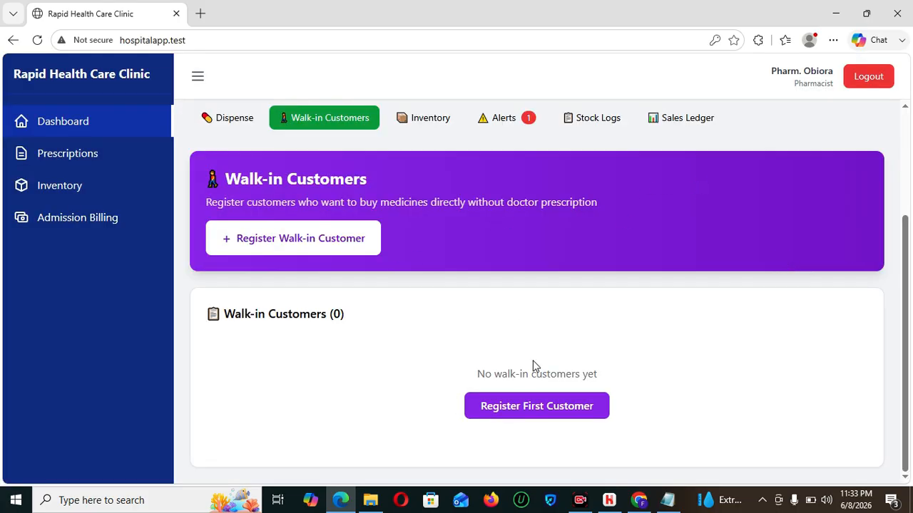
- Register the walk-in customer with the saved name autofilled and their phone number entered
{"action": "left_click", "coordinate": [527, 415]}
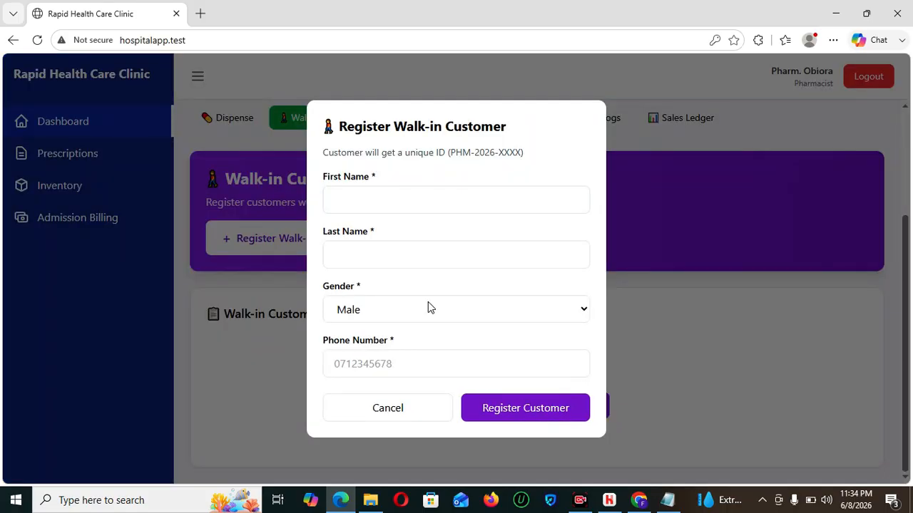
{"action": "left_click", "coordinate": [351, 200]}
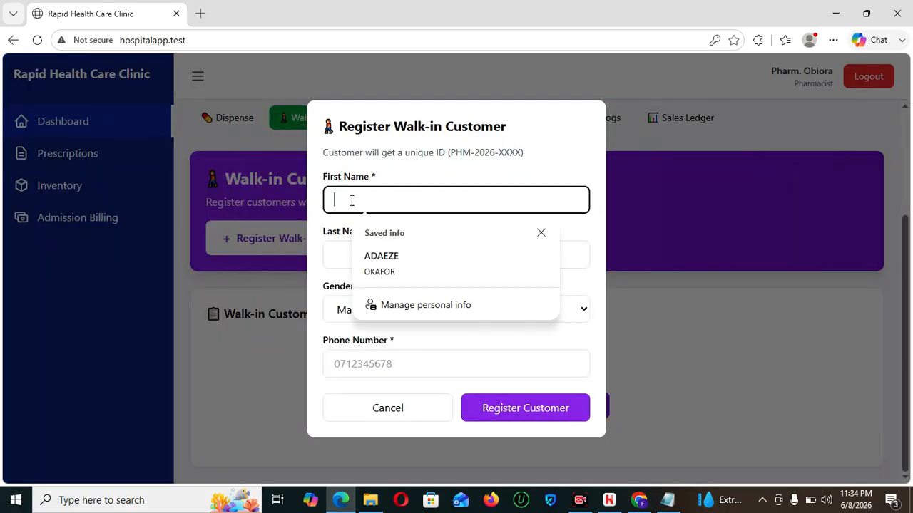
{"action": "left_click", "coordinate": [381, 265]}
{"action": "left_click", "coordinate": [391, 353]}
{"action": "type", "text": "0990Q0"}
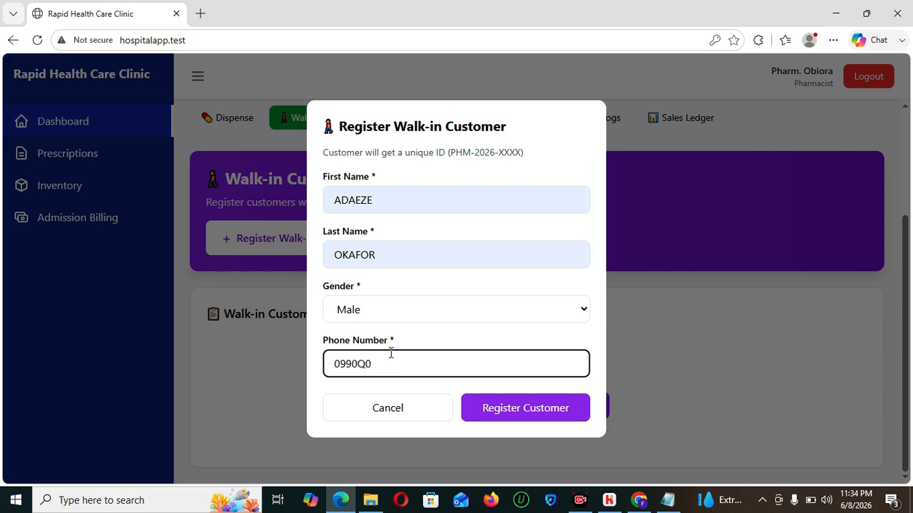
{"action": "left_click", "coordinate": [516, 421]}
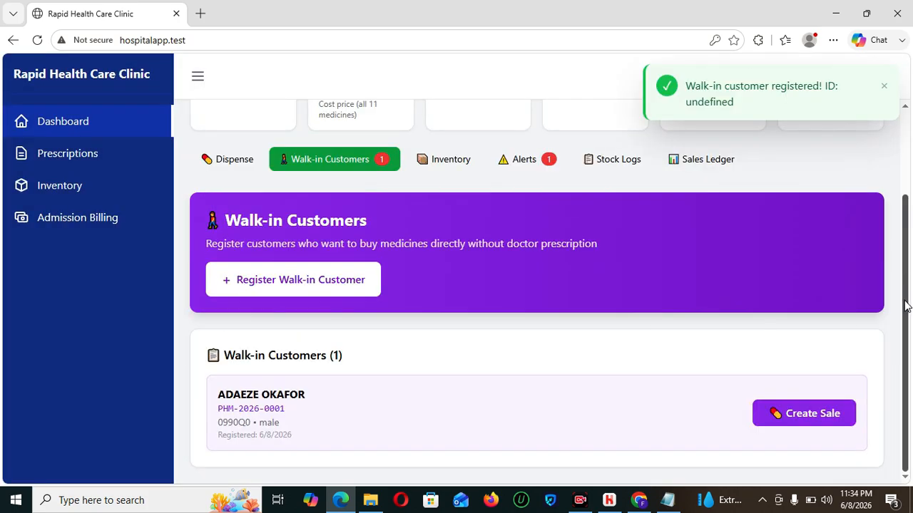
- Start a direct sale for the new customer and select the test medicine by searching 'TEST'
{"action": "left_click", "coordinate": [794, 414]}
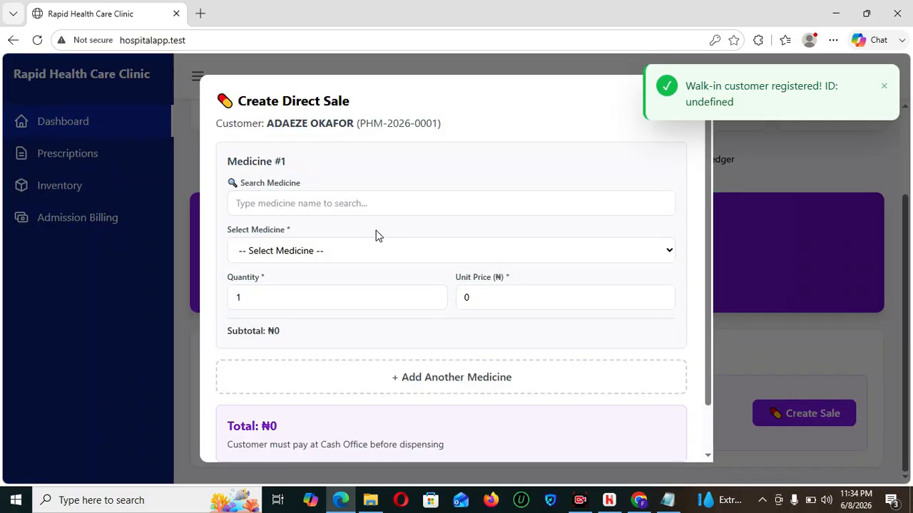
{"action": "left_click", "coordinate": [308, 204]}
{"action": "left_click", "coordinate": [307, 244]}
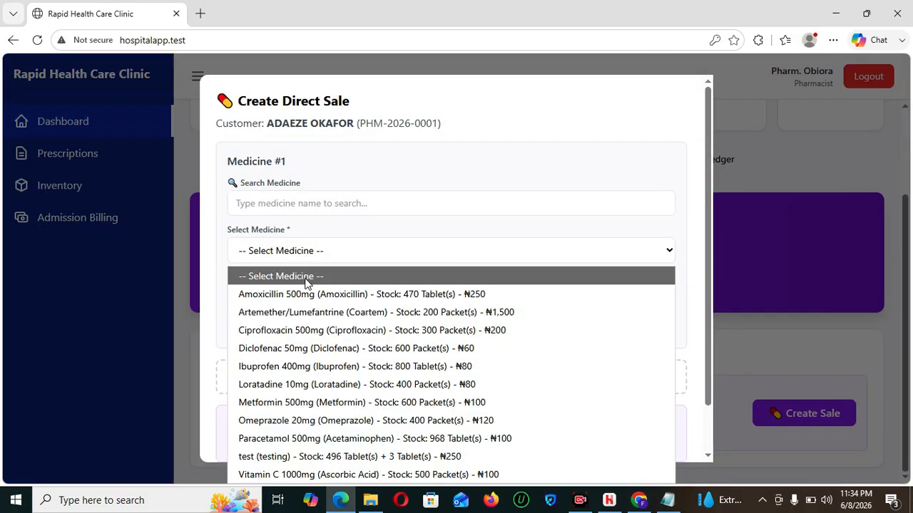
{"action": "left_click", "coordinate": [307, 206]}
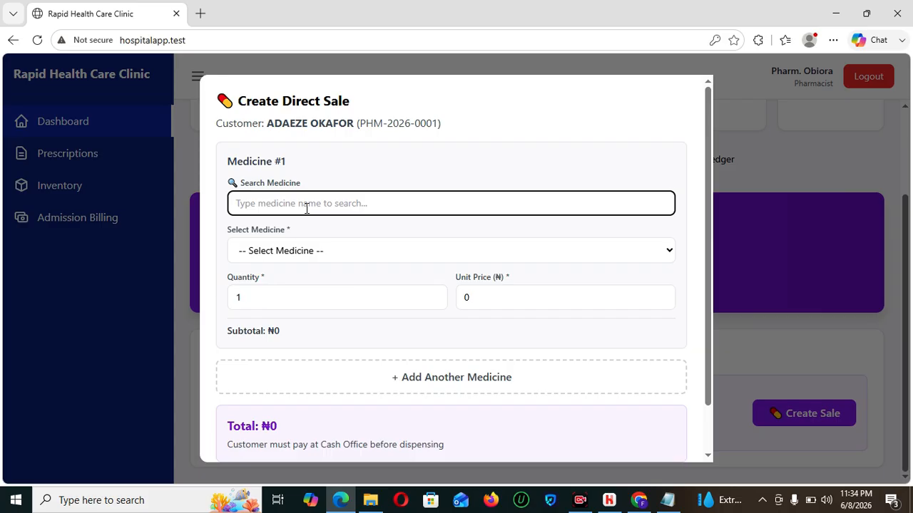
{"action": "type", "text": "TEST"}
{"action": "left_click", "coordinate": [314, 246]}
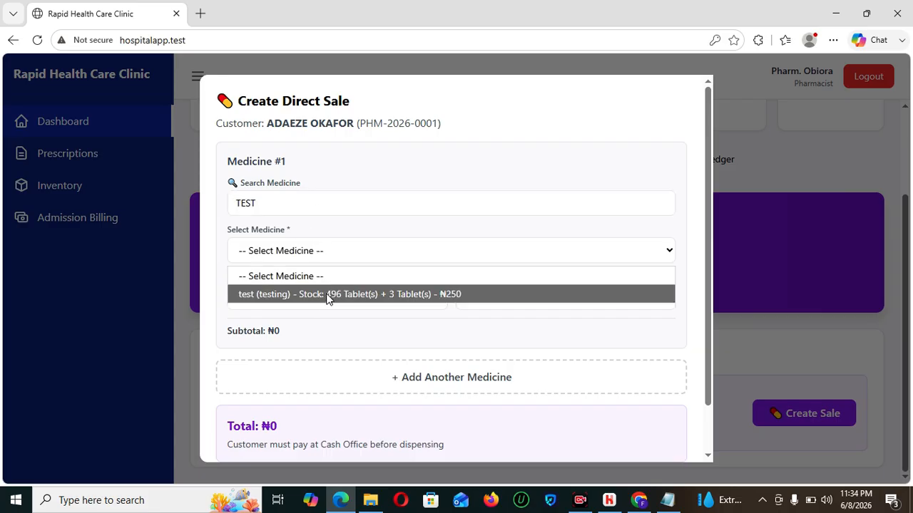
{"action": "left_click", "coordinate": [390, 293]}
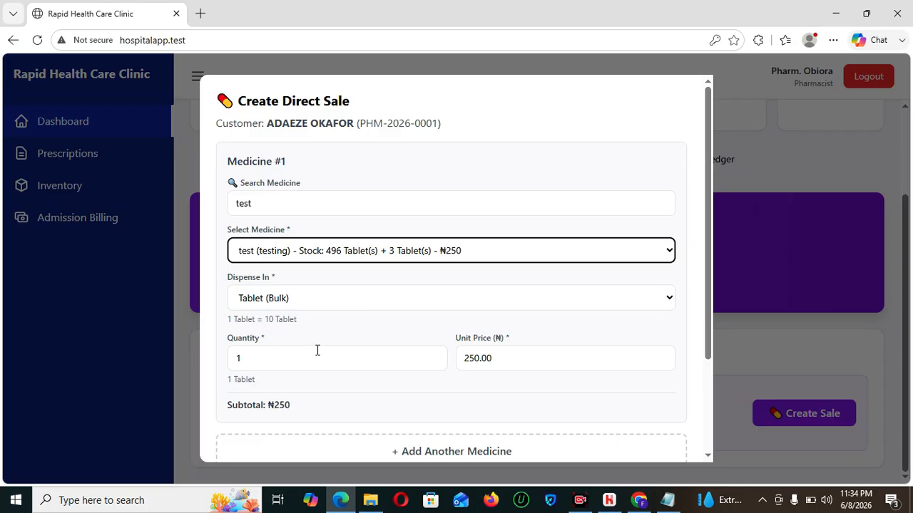
{"action": "left_click_drag", "start_coordinate": [707, 247], "coordinate": [710, 284]}
- Set the sale quantity to 5, then cancel the sale
{"action": "double_click", "coordinate": [244, 308]}
{"action": "type", "text": "5"}
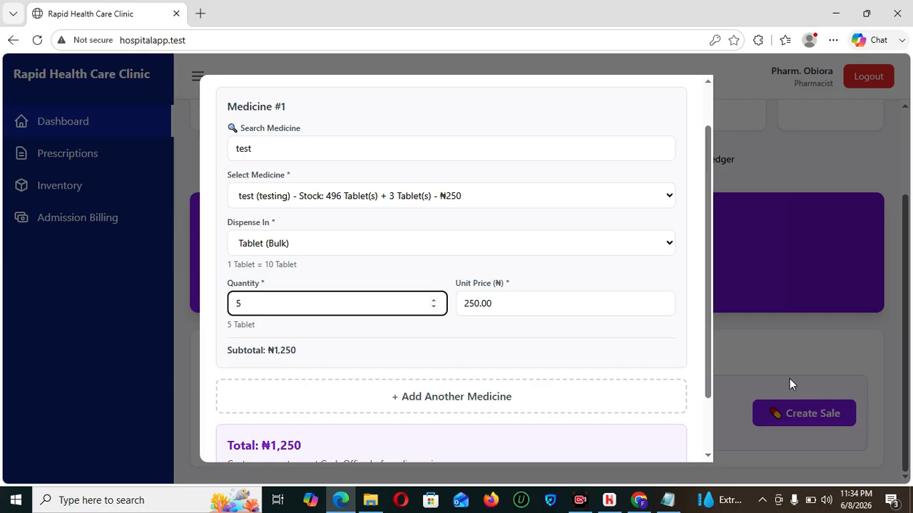
{"action": "scroll", "coordinate": [709, 320], "scroll_direction": "down", "scroll_amount": 2}
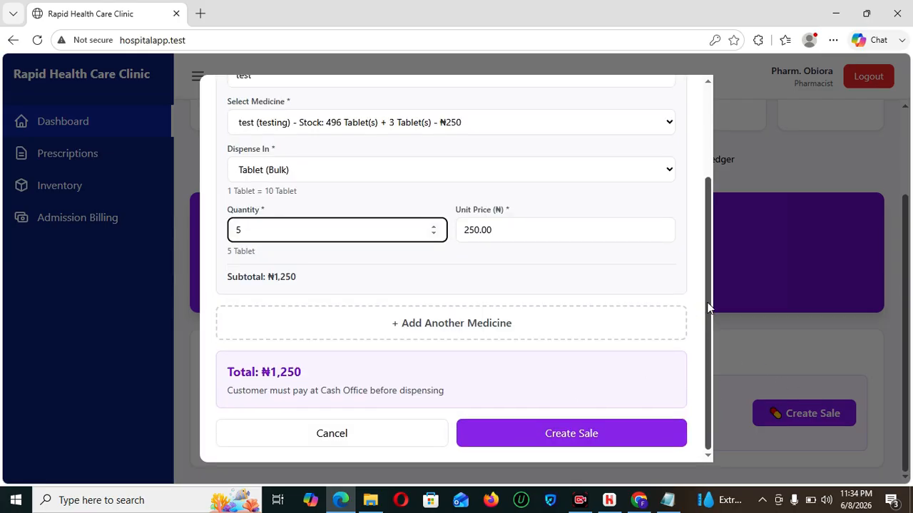
{"action": "left_click", "coordinate": [374, 430]}
{"action": "left_click_drag", "start_coordinate": [907, 206], "coordinate": [906, 95]}
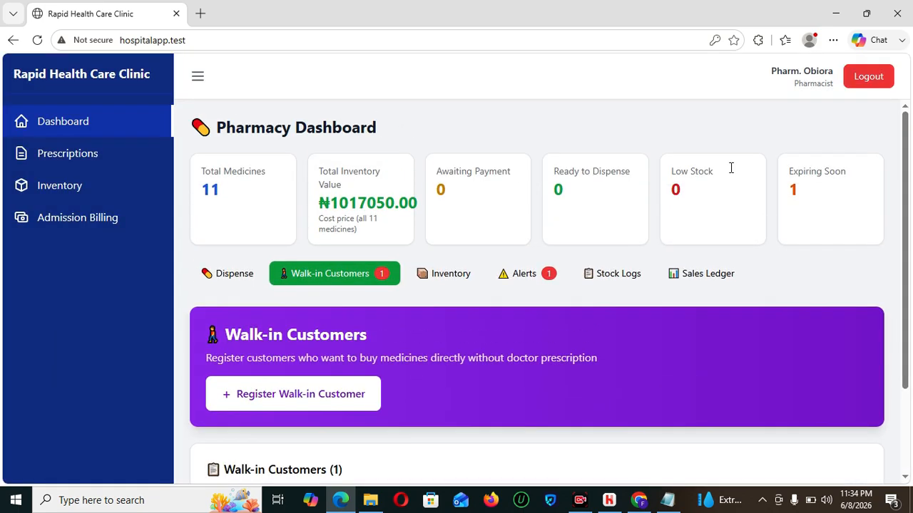
- Generate the Sales Ledger report for 06/01–06/08/2026 and review its ₦0 revenue summary
{"action": "left_click", "coordinate": [683, 281]}
{"action": "scroll", "coordinate": [691, 285], "scroll_direction": "down", "scroll_amount": 2}
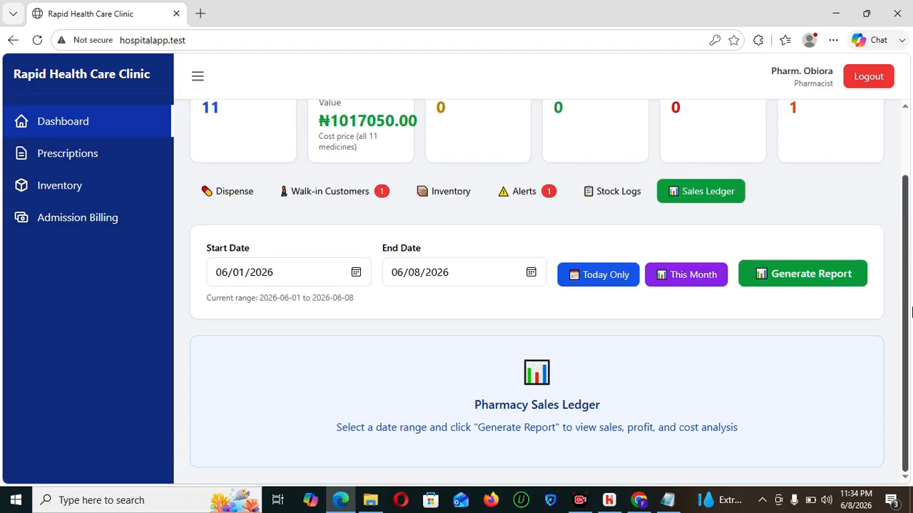
{"action": "left_click", "coordinate": [790, 281]}
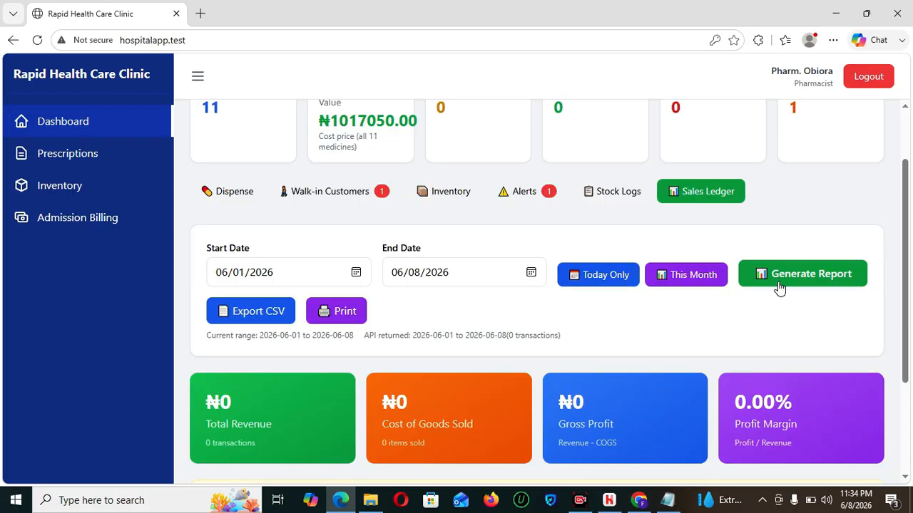
{"action": "left_click_drag", "start_coordinate": [909, 260], "coordinate": [908, 237]}
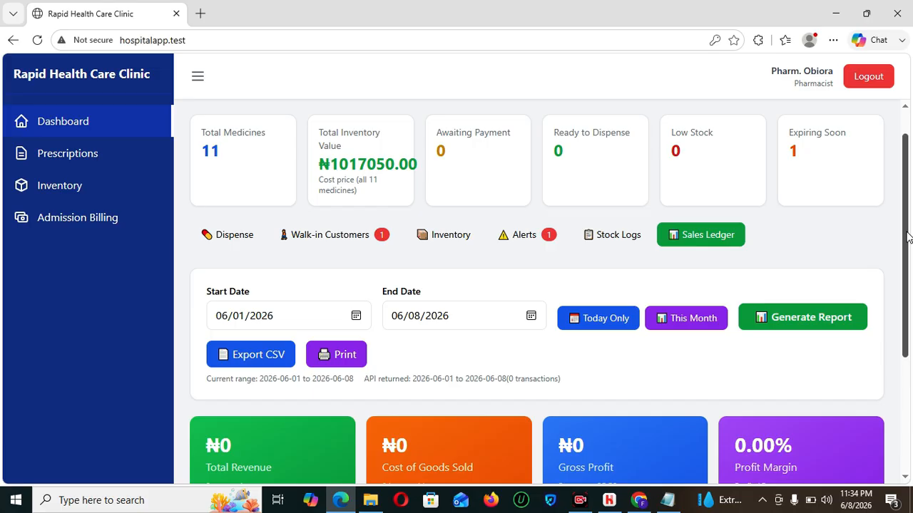
{"action": "scroll", "coordinate": [907, 237], "scroll_direction": "down", "scroll_amount": 1}
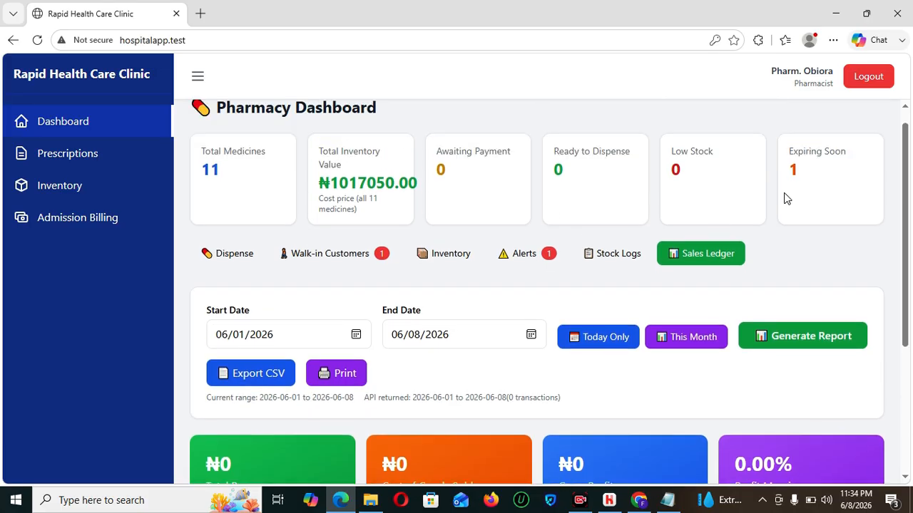
- Log out as pharmacist, pick the saved doctor login by filtering with 'DOC', and sign in
{"action": "left_click", "coordinate": [877, 83]}
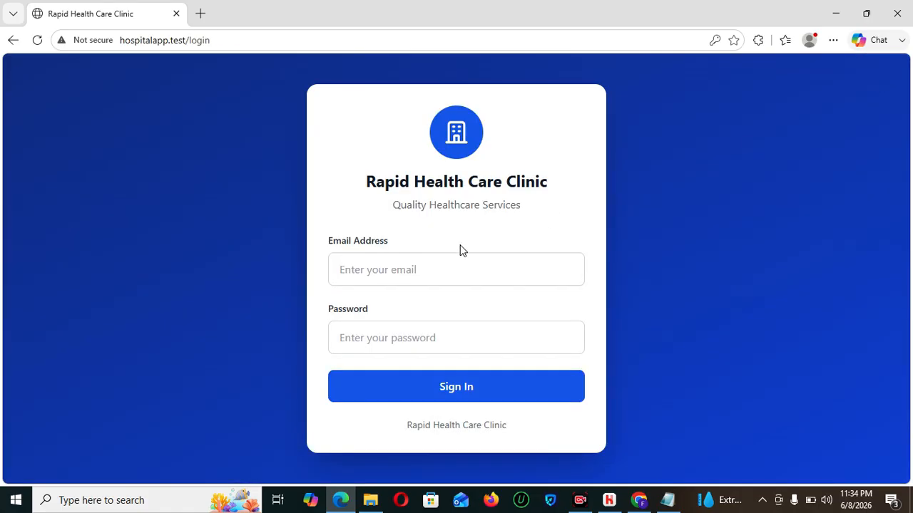
{"action": "left_click", "coordinate": [424, 270]}
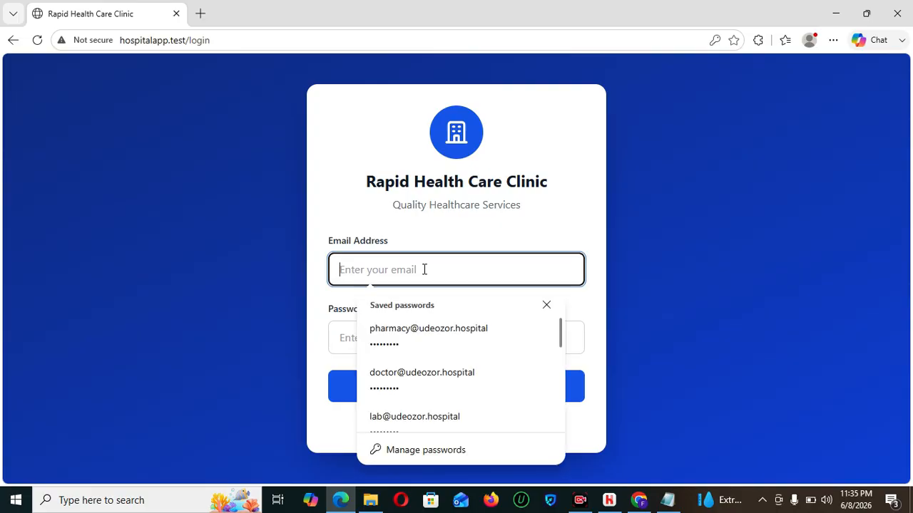
{"action": "left_click", "coordinate": [424, 336]}
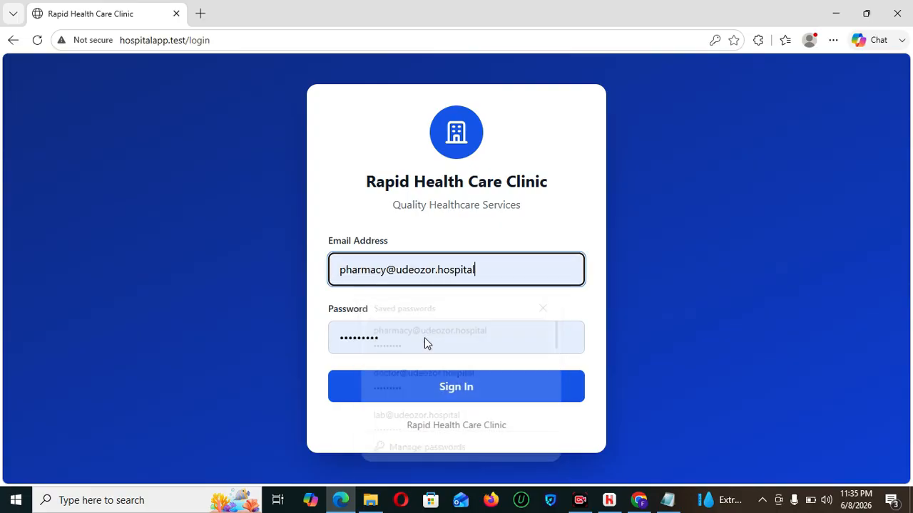
{"action": "triple_click", "coordinate": [500, 268]}
{"action": "type", "text": "DOC"}
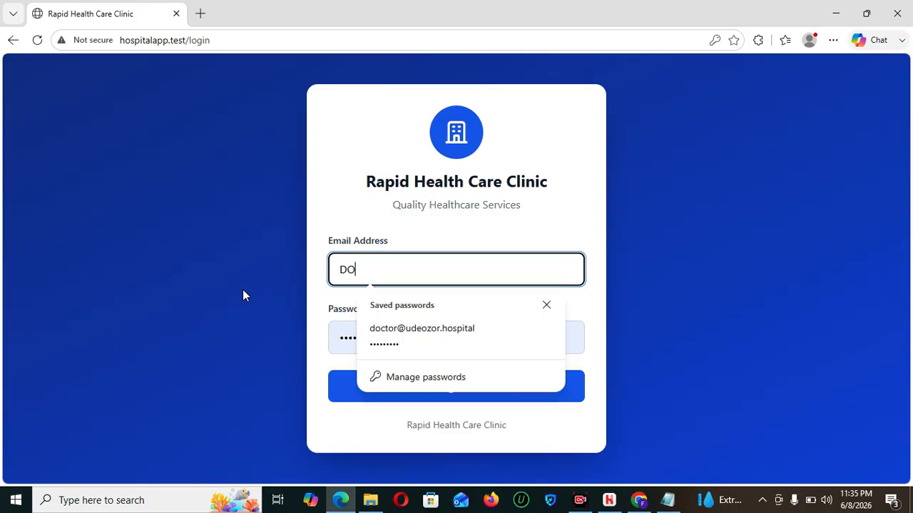
{"action": "left_click", "coordinate": [471, 331]}
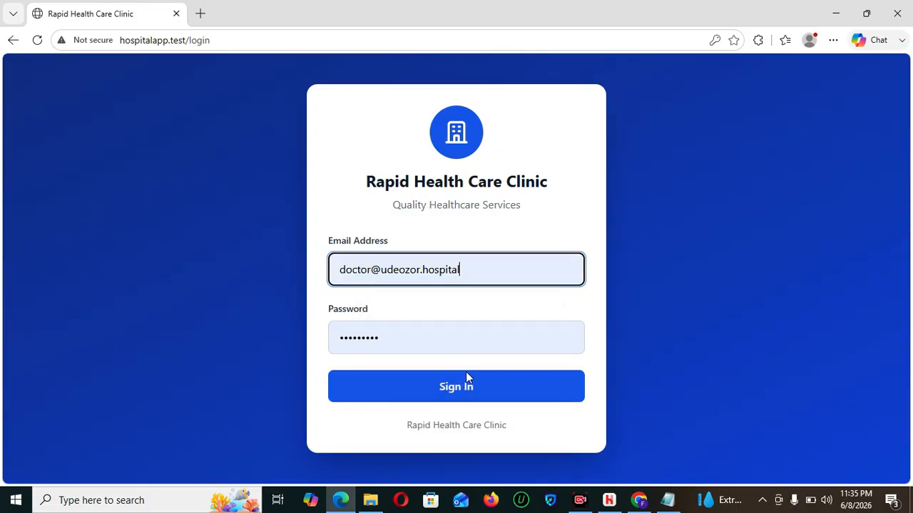
{"action": "left_click", "coordinate": [464, 386]}
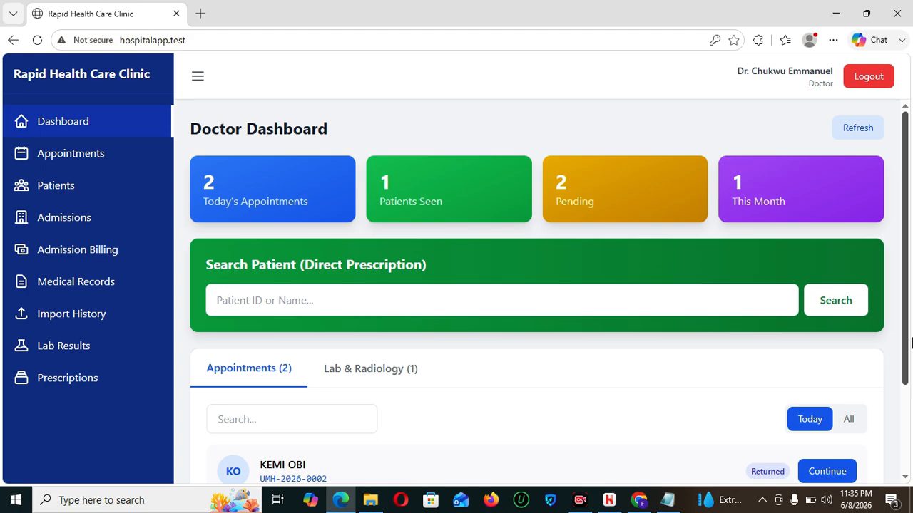
- Continue the consultation for the second of today's two appointments on the Doctor Dashboard
{"action": "scroll", "coordinate": [907, 285], "scroll_direction": "down", "scroll_amount": 3}
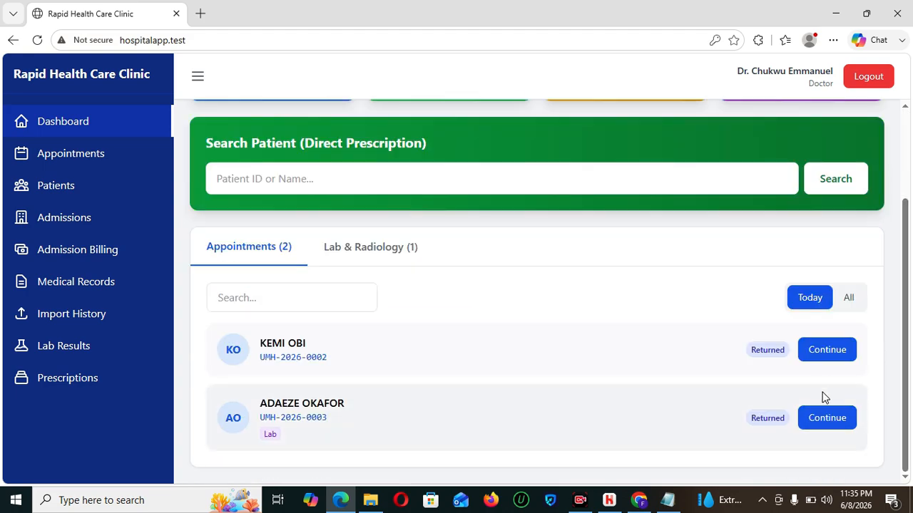
{"action": "left_click", "coordinate": [826, 419]}
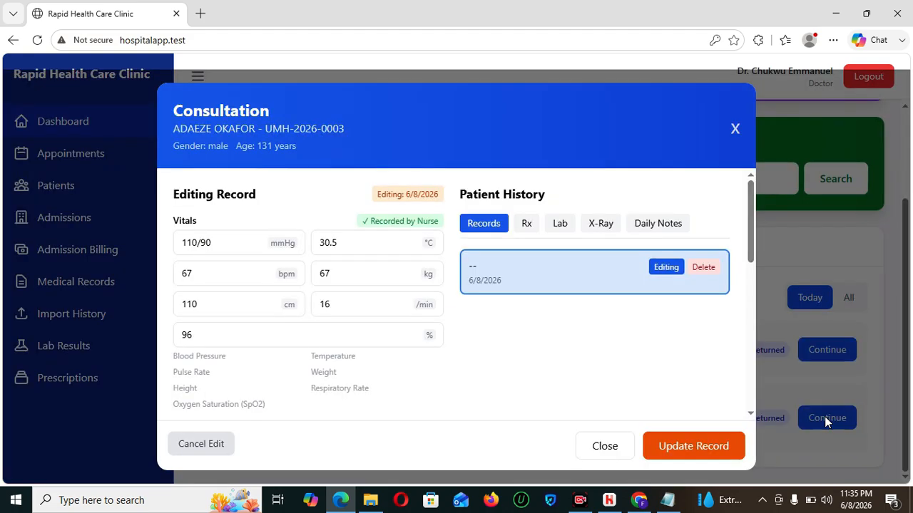
{"action": "left_click_drag", "start_coordinate": [748, 231], "coordinate": [757, 372]}
- Start a prescription, search 'TEST' for the medicine, and leave pricing on Outpatient
{"action": "left_click", "coordinate": [203, 403]}
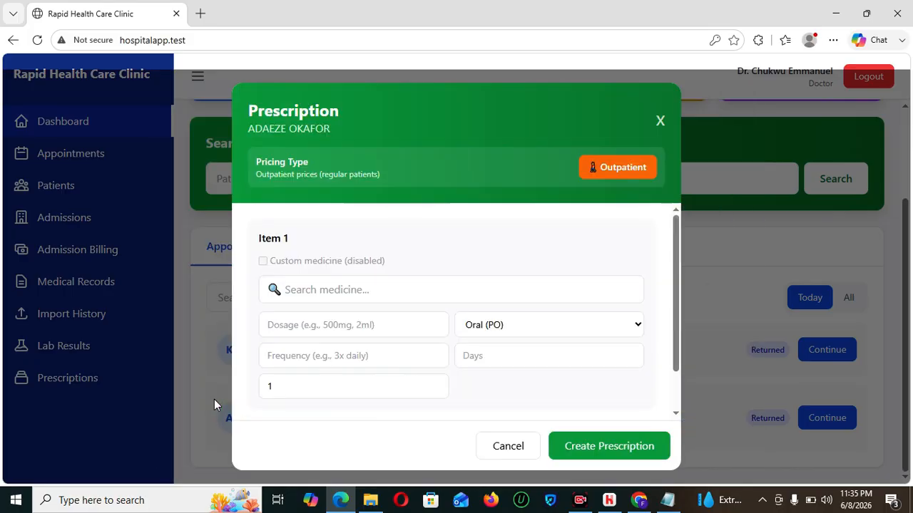
{"action": "left_click", "coordinate": [331, 290]}
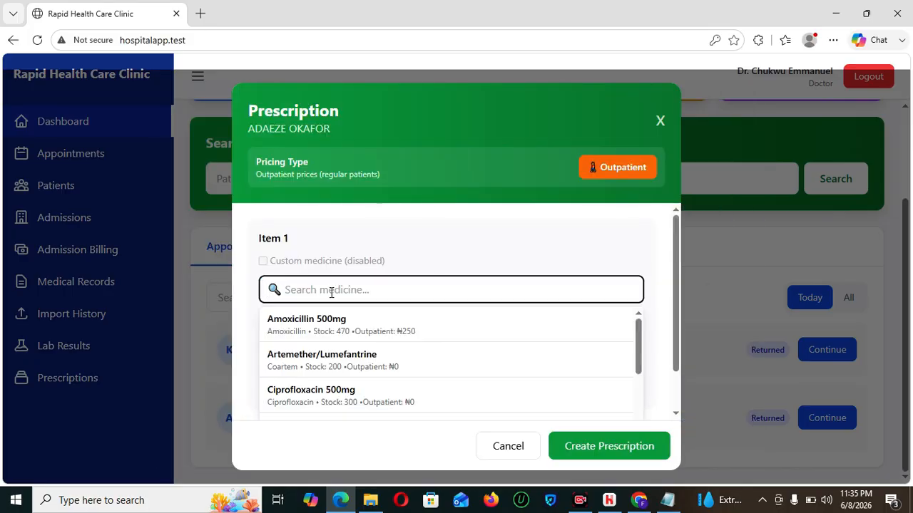
{"action": "type", "text": "TEST"}
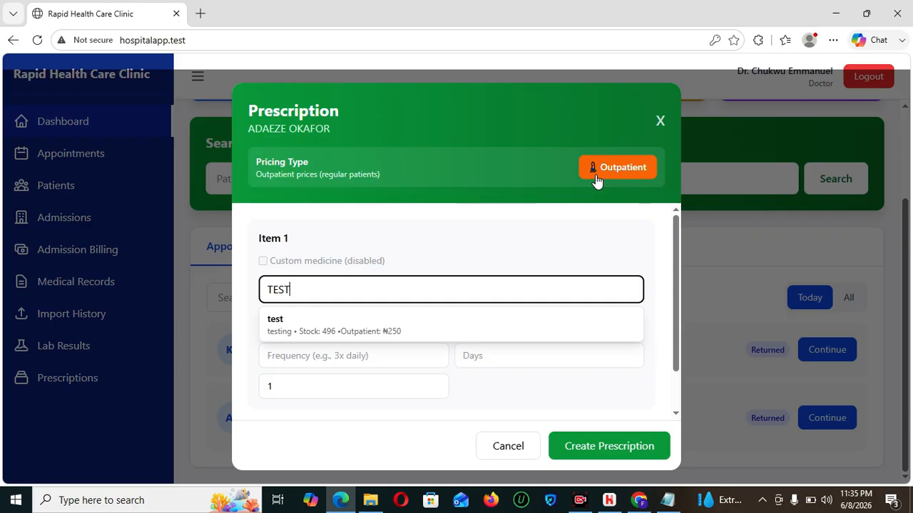
{"action": "left_click", "coordinate": [636, 171]}
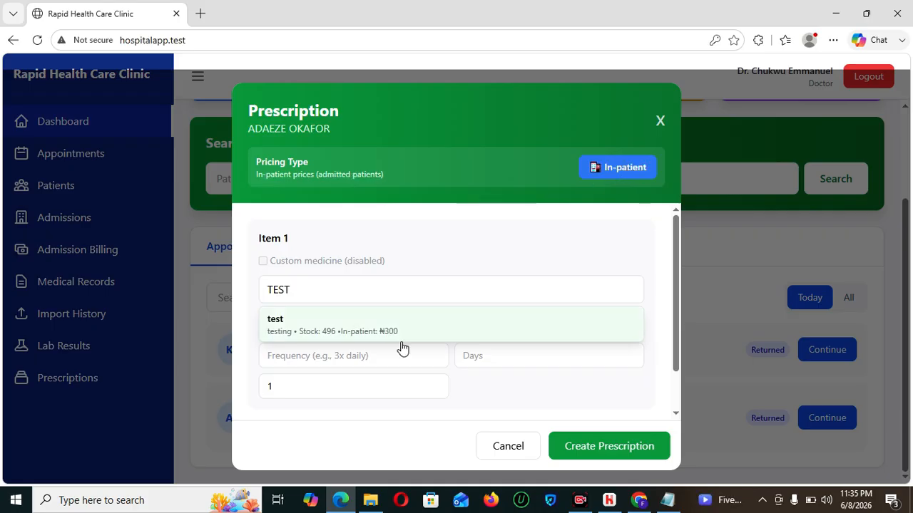
{"action": "left_click", "coordinate": [602, 177]}
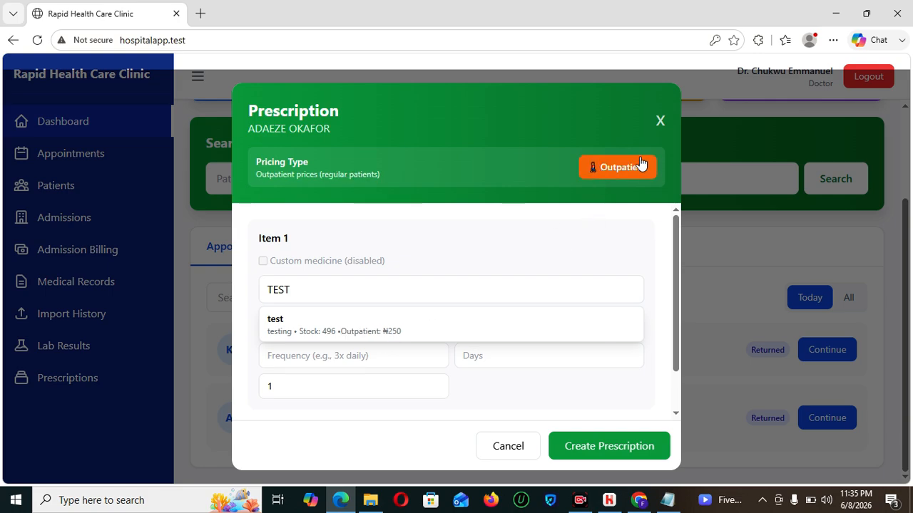
{"action": "left_click", "coordinate": [611, 175]}
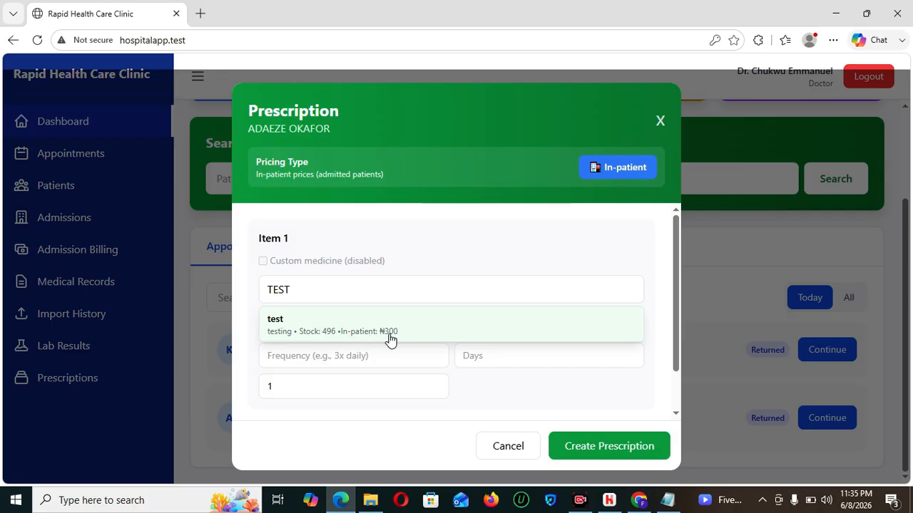
{"action": "left_click", "coordinate": [627, 169]}
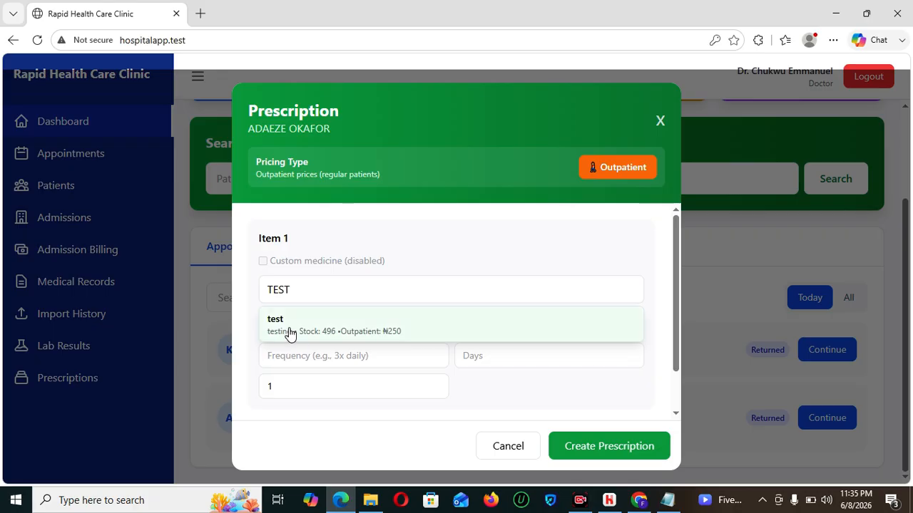
- Enter frequency 3, 3 days and quantity 50000 for item 1
{"action": "left_click", "coordinate": [368, 355]}
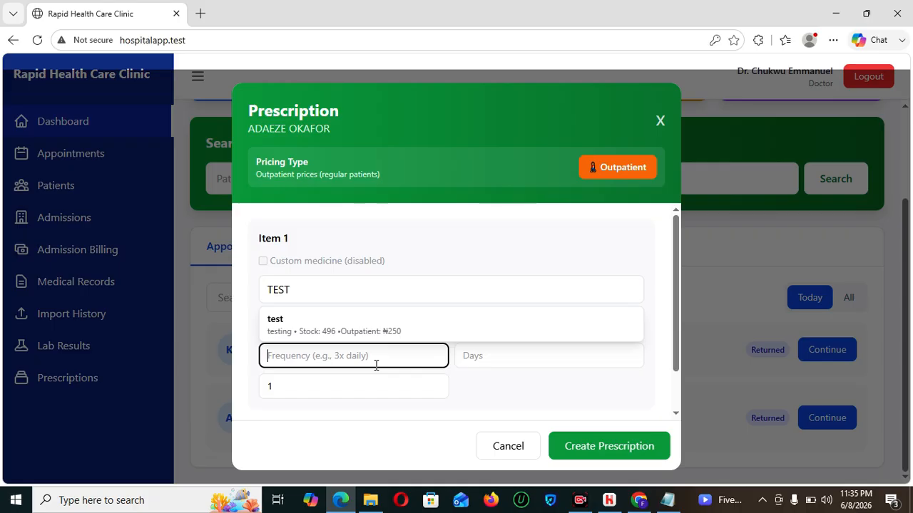
{"action": "type", "text": "3"}
{"action": "left_click", "coordinate": [520, 355]}
{"action": "type", "text": "3"}
{"action": "left_click", "coordinate": [306, 393]}
{"action": "key", "text": "BackSpace"}
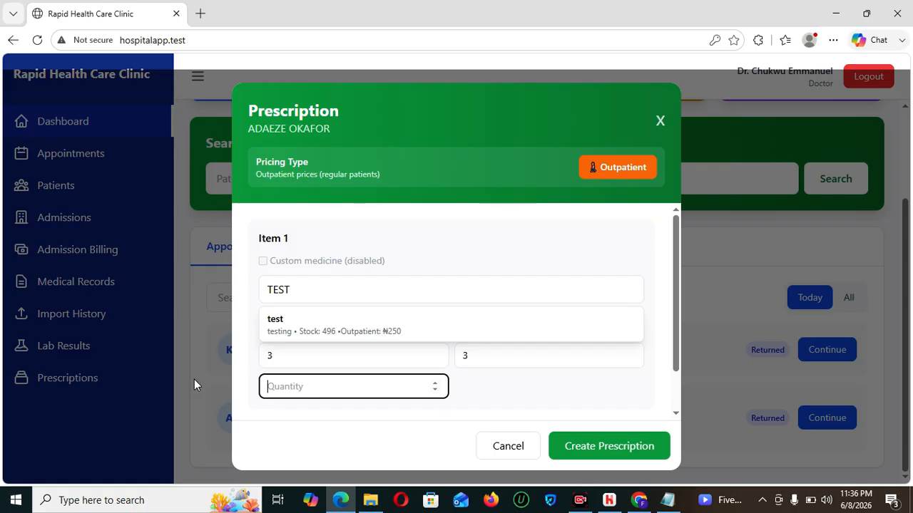
{"action": "type", "text": "50000"}
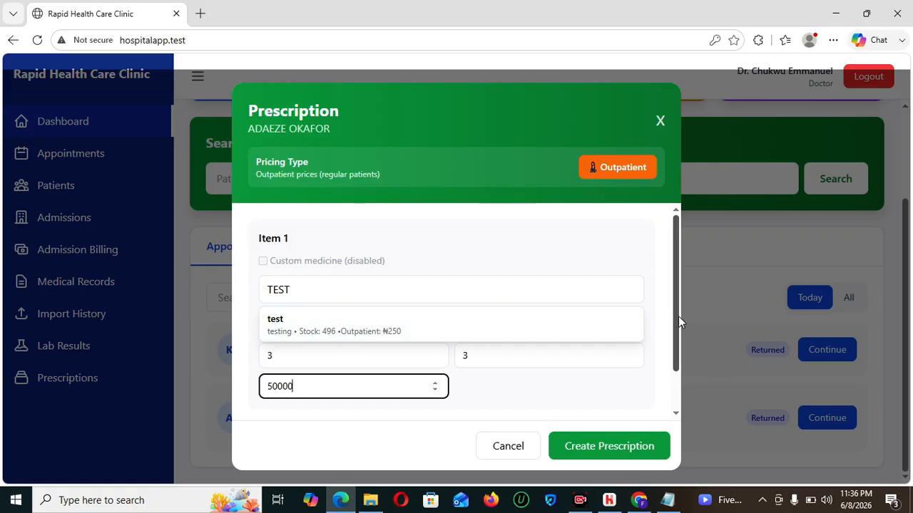
{"action": "left_click_drag", "start_coordinate": [677, 313], "coordinate": [684, 380]}
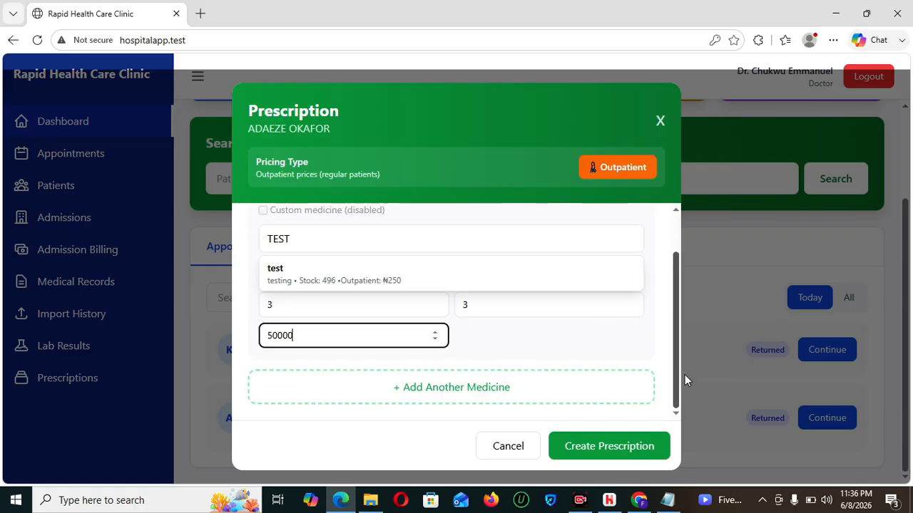
- Try creating the prescription, changing the quantity to 5 in between attempts
{"action": "left_click", "coordinate": [603, 447]}
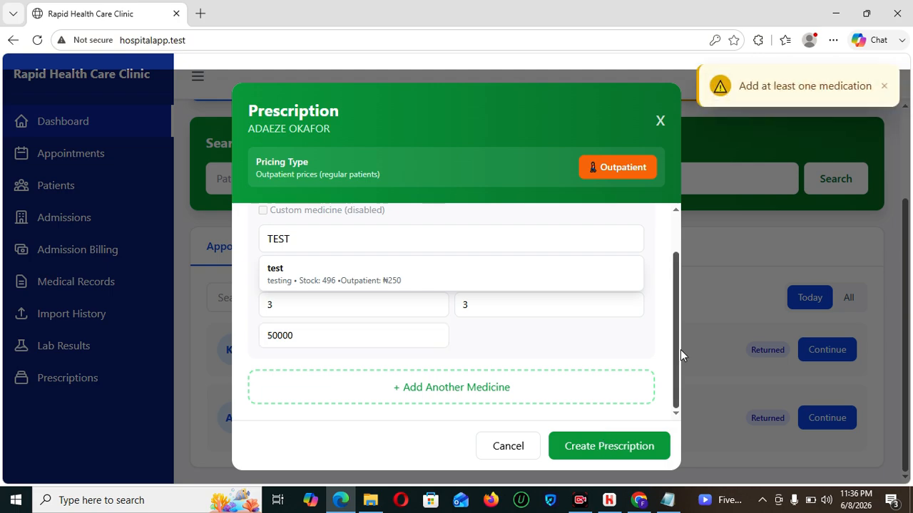
{"action": "mouse_move", "coordinate": [676, 354]}
{"action": "left_mouse_down"}
{"action": "mouse_move", "coordinate": [677, 292]}
{"action": "mouse_move", "coordinate": [682, 348]}
{"action": "left_mouse_up"}
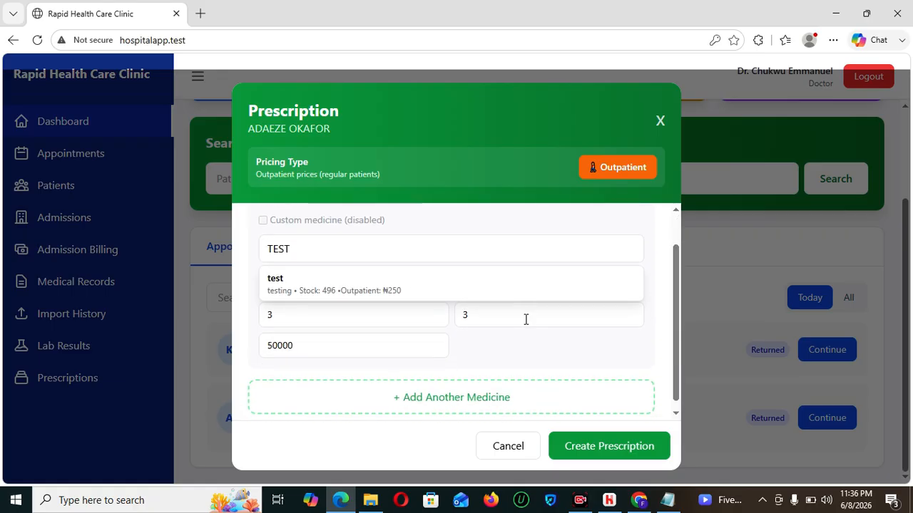
{"action": "double_click", "coordinate": [308, 352]}
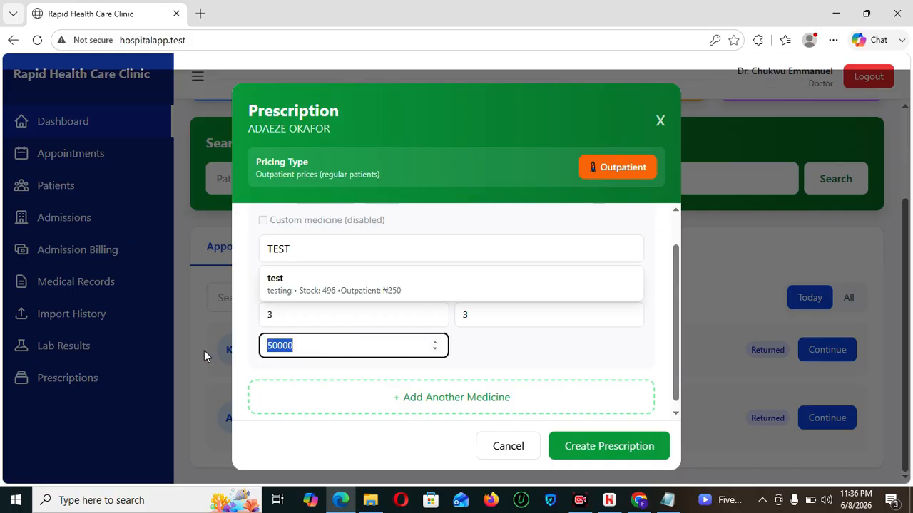
{"action": "type", "text": "5"}
{"action": "left_click", "coordinate": [603, 448]}
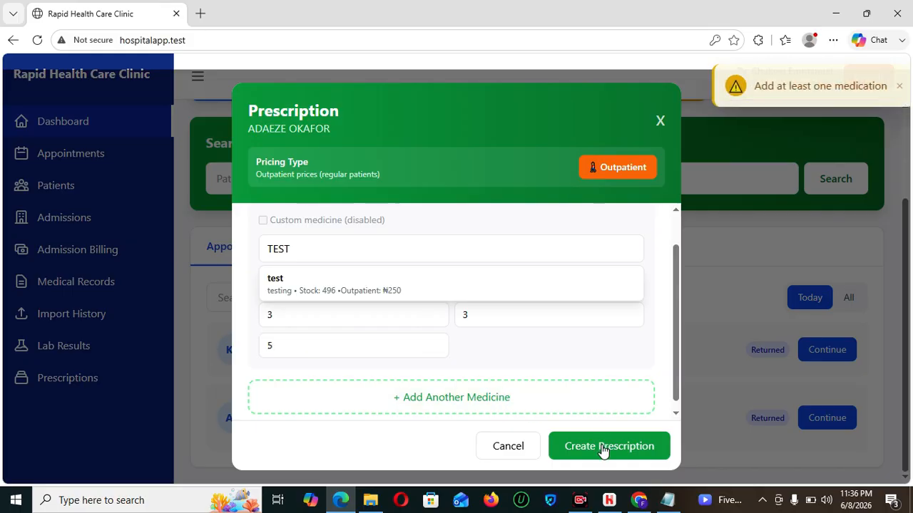
{"action": "left_click_drag", "start_coordinate": [678, 353], "coordinate": [676, 314]}
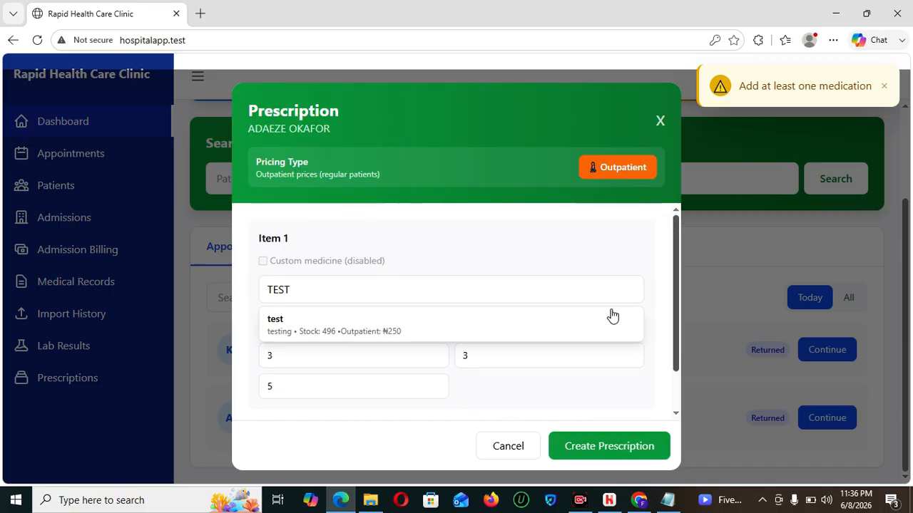
- Pick the test medicine, set dosage 500 and quantity 50000, and submit the prescription
{"action": "left_click", "coordinate": [345, 335]}
{"action": "left_click", "coordinate": [370, 324]}
{"action": "type", "text": "5"}
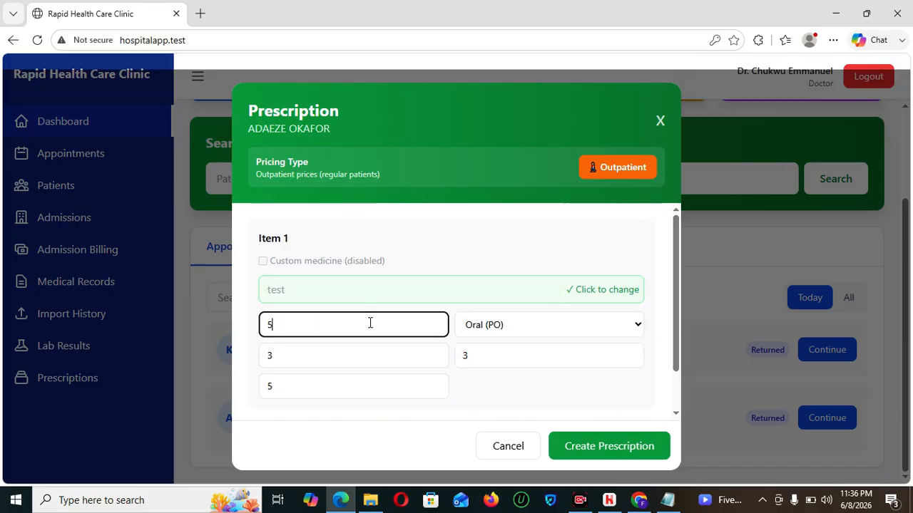
{"action": "type", "text": "00"}
{"action": "left_click", "coordinate": [350, 385]}
{"action": "key", "text": "BackSpace"}
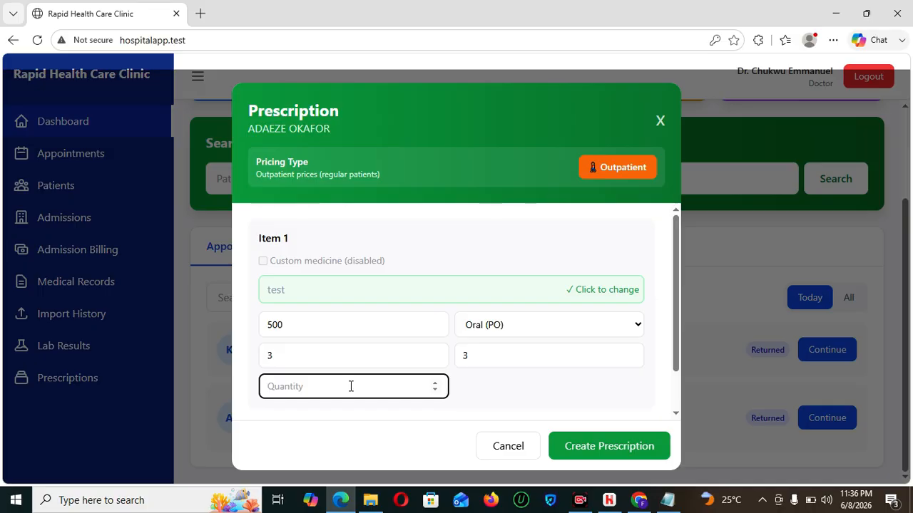
{"action": "type", "text": "50000"}
{"action": "left_click", "coordinate": [579, 446]}
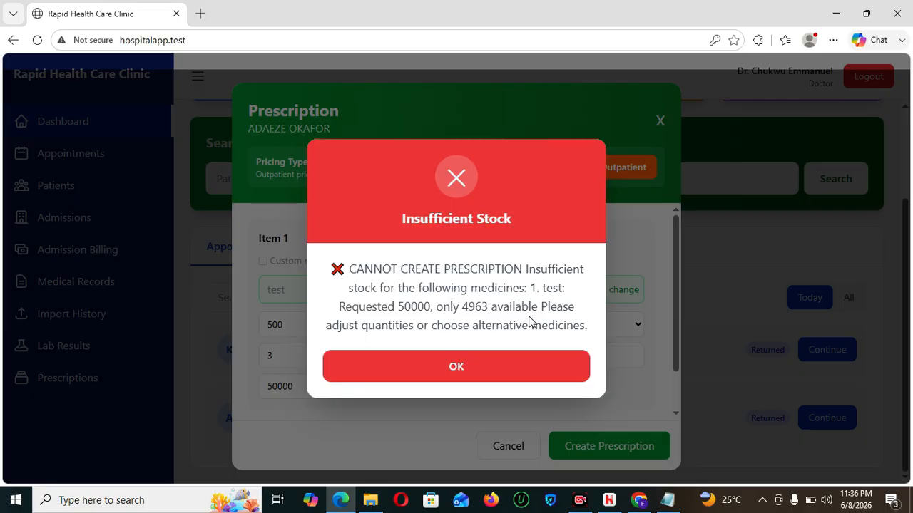
- Dismiss the stock error, change the quantity to 10, preview the ₦2,500 pricing, then cancel
{"action": "left_click", "coordinate": [469, 372]}
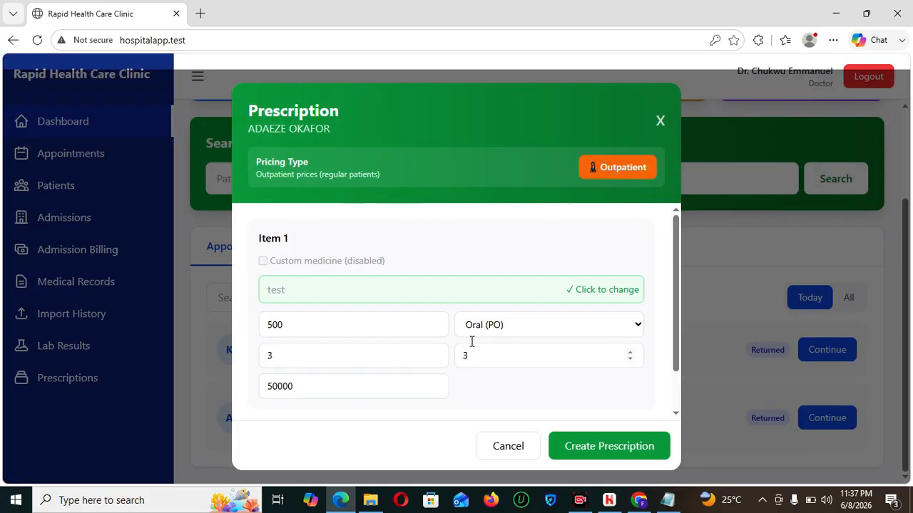
{"action": "left_click_drag", "start_coordinate": [314, 385], "coordinate": [216, 391]}
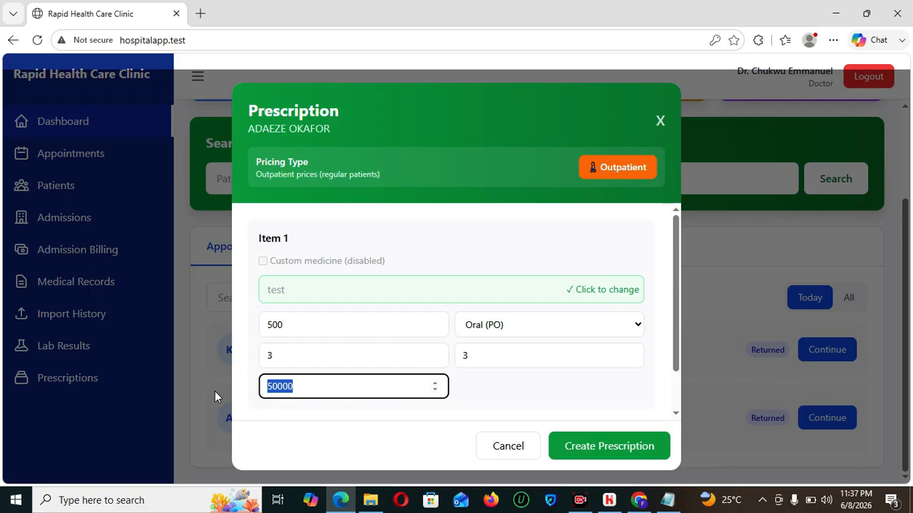
{"action": "type", "text": "10"}
{"action": "left_click", "coordinate": [584, 447]}
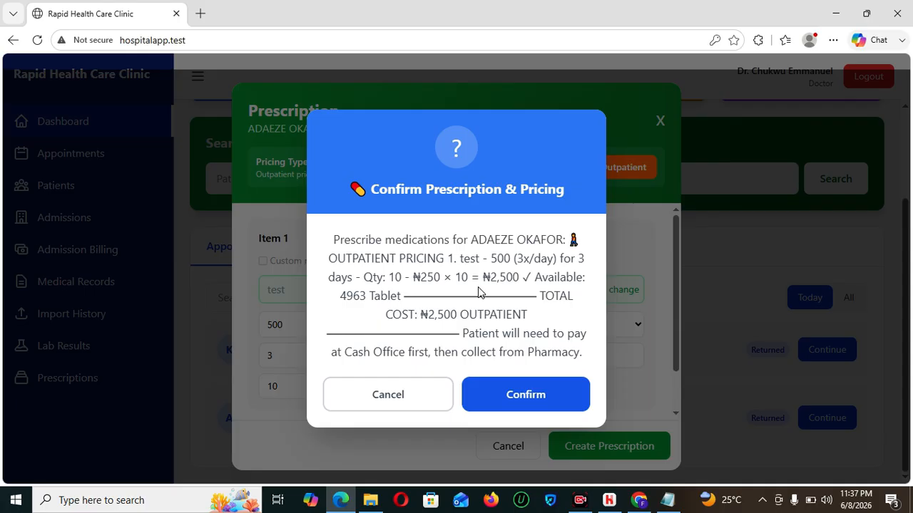
{"action": "left_click", "coordinate": [426, 393]}
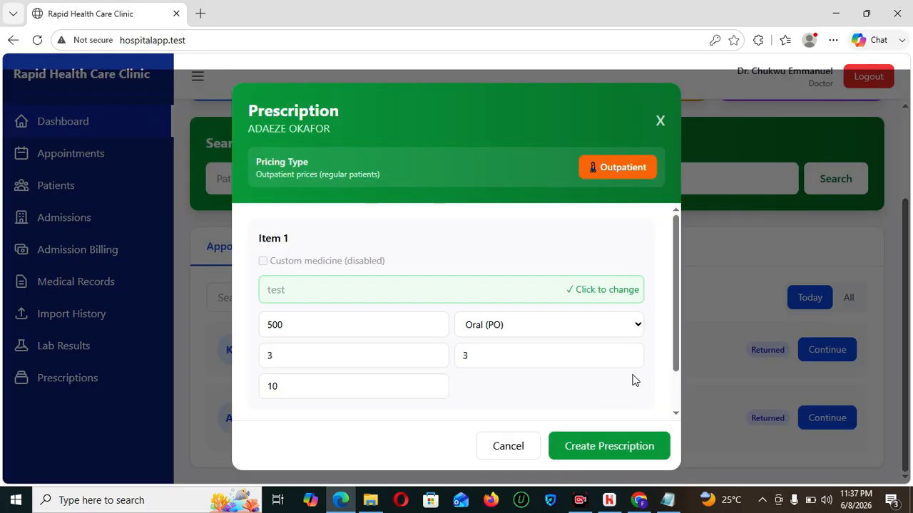
- Add Amoxicillin 500mg as item 2, taken 3 times daily for 3 days
{"action": "scroll", "coordinate": [677, 336], "scroll_direction": "down", "scroll_amount": 2}
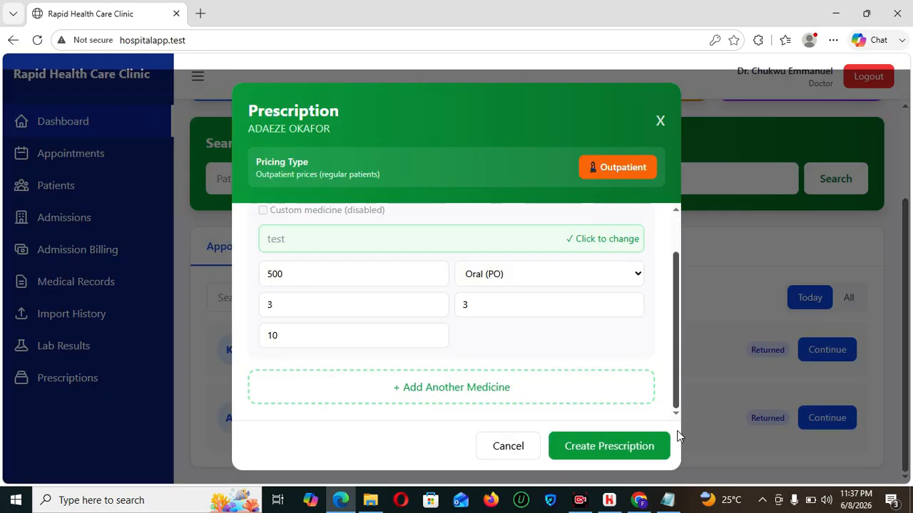
{"action": "left_click", "coordinate": [507, 388]}
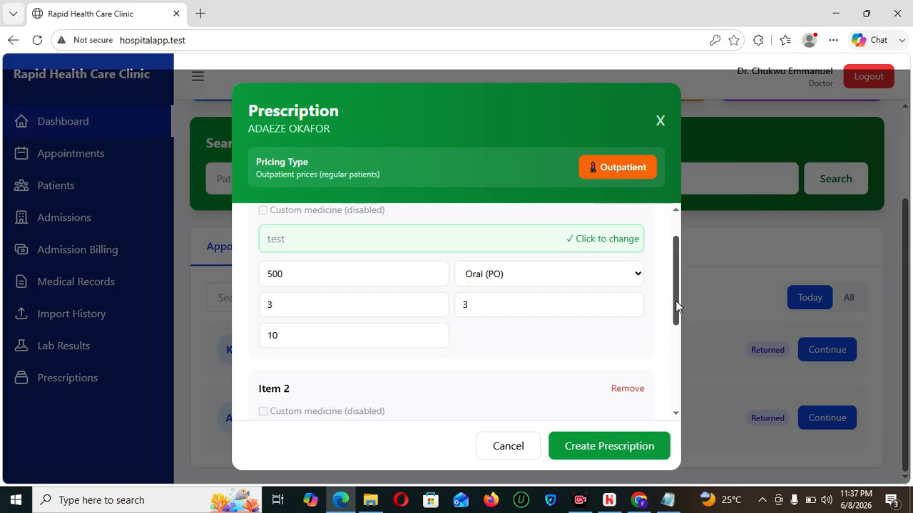
{"action": "scroll", "coordinate": [676, 367], "scroll_direction": "down", "scroll_amount": 2}
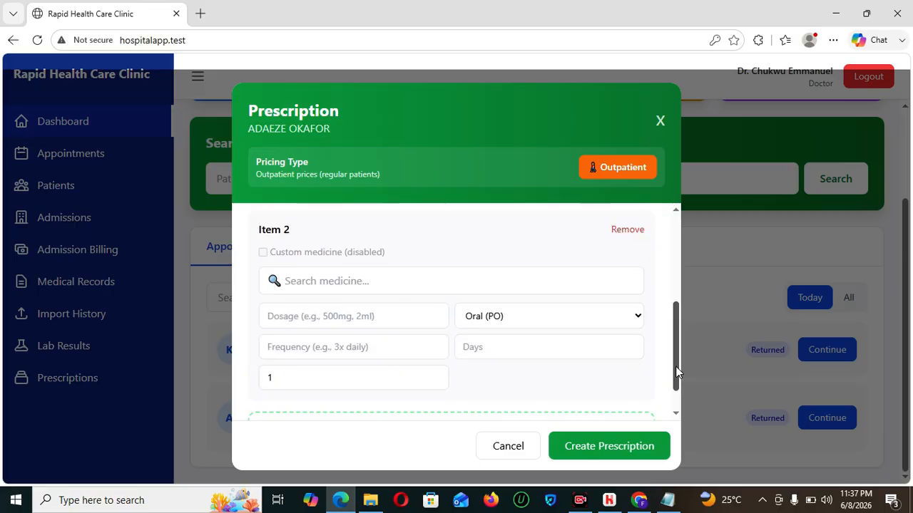
{"action": "left_click", "coordinate": [361, 280]}
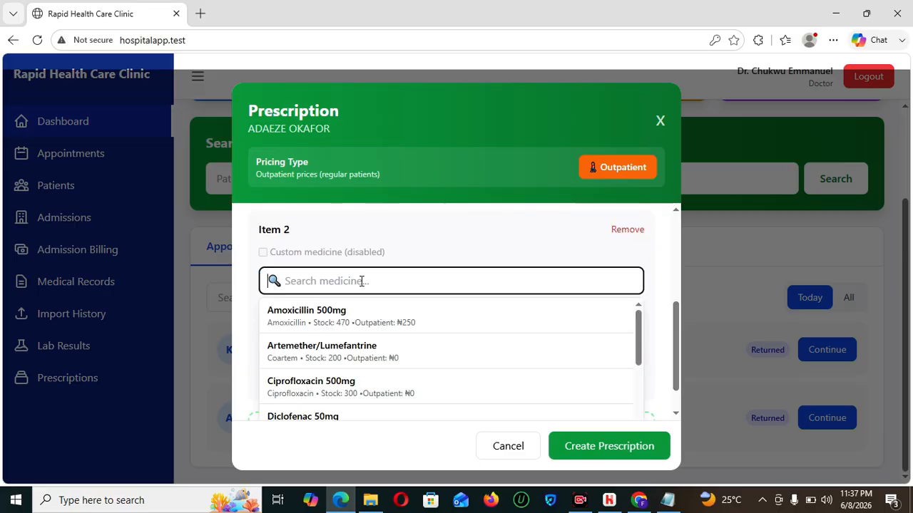
{"action": "left_click", "coordinate": [362, 316]}
{"action": "left_click", "coordinate": [327, 311]}
{"action": "type", "text": "500"}
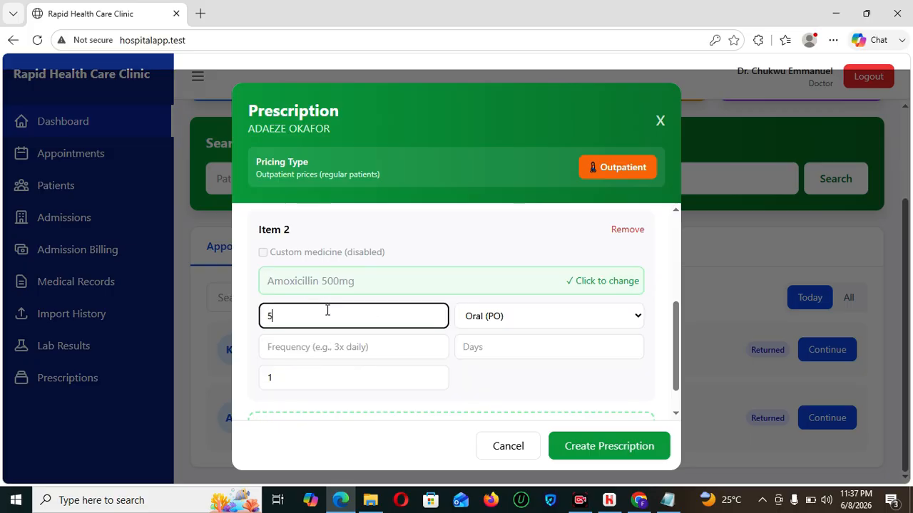
{"action": "left_click", "coordinate": [345, 349]}
{"action": "type", "text": "3"}
{"action": "left_click", "coordinate": [479, 349]}
{"action": "type", "text": "3"}
- Set item 2's dose to 10 and its quantity to 20
{"action": "key", "text": "Tab"}
{"action": "key", "text": "BackSpace"}
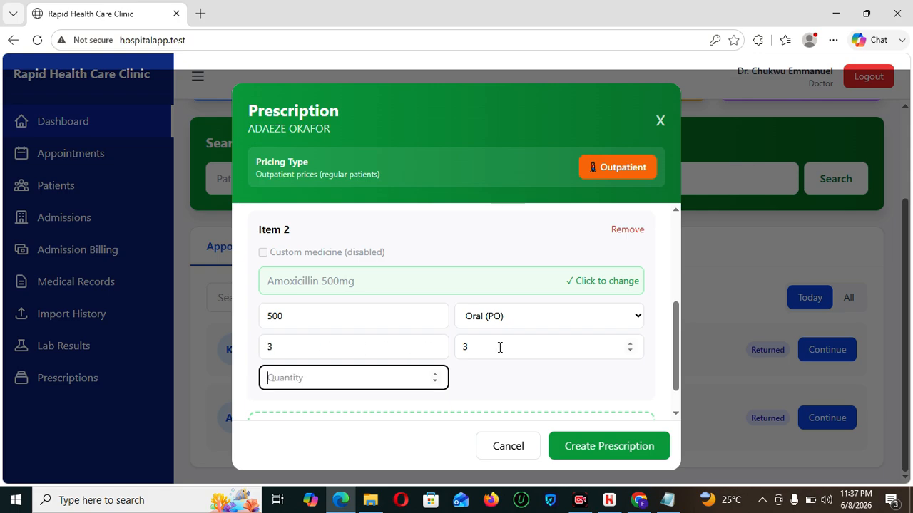
{"action": "type", "text": "9"}
{"action": "left_click", "coordinate": [304, 313]}
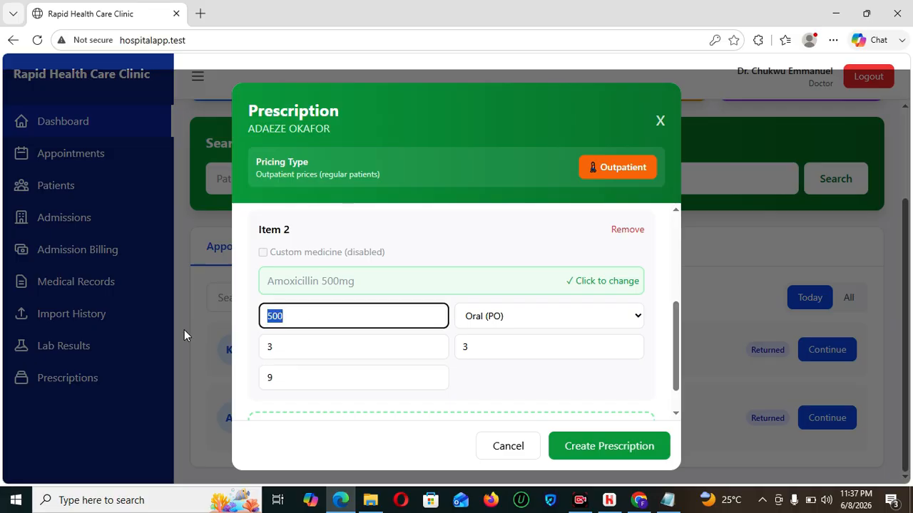
{"action": "key", "text": "BackSpace"}
{"action": "type", "text": "10"}
{"action": "scroll", "coordinate": [677, 361], "scroll_direction": "down", "scroll_amount": 1}
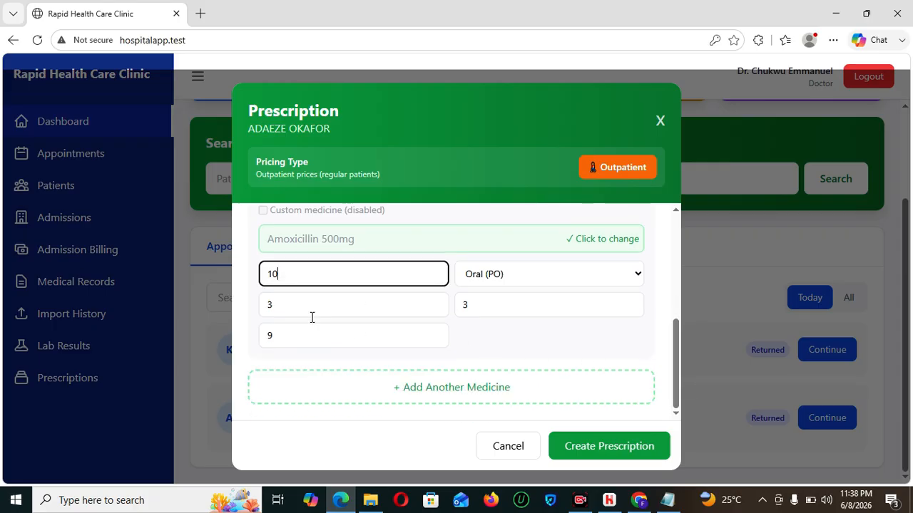
{"action": "double_click", "coordinate": [301, 336]}
{"action": "key", "text": "BackSpace"}
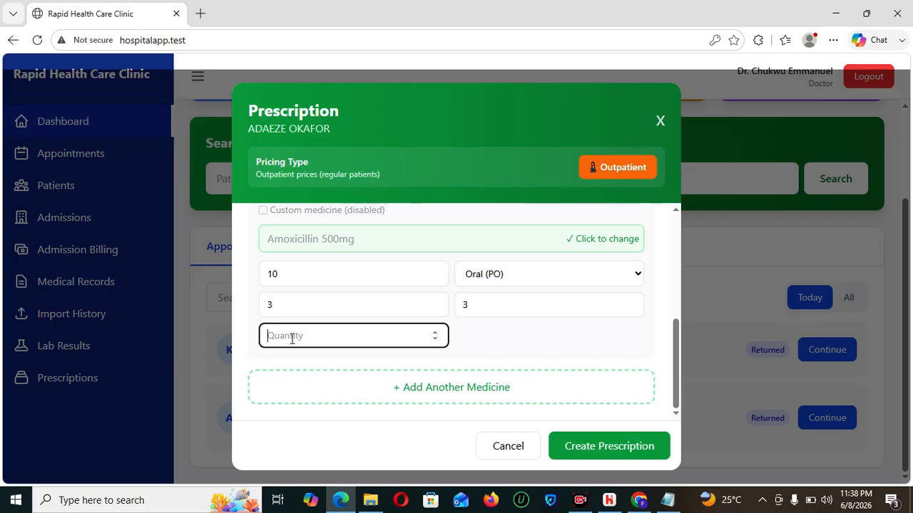
{"action": "type", "text": "20"}
- Create and confirm the ₦7,500 prescription
{"action": "left_click", "coordinate": [506, 358]}
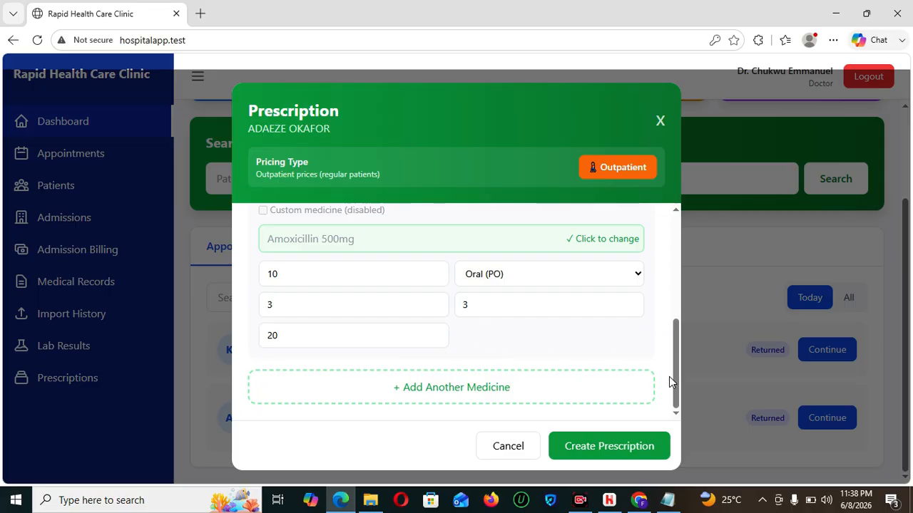
{"action": "left_click_drag", "start_coordinate": [673, 381], "coordinate": [676, 408]}
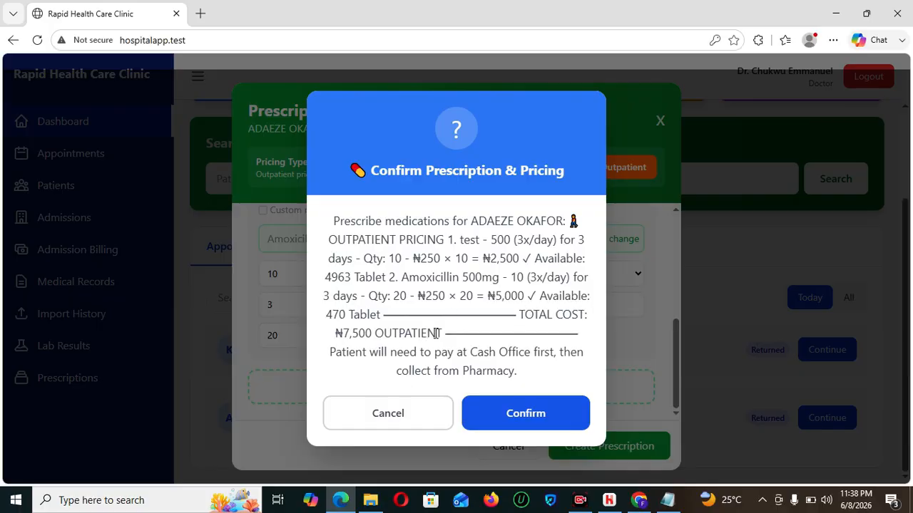
{"action": "left_click", "coordinate": [526, 413]}
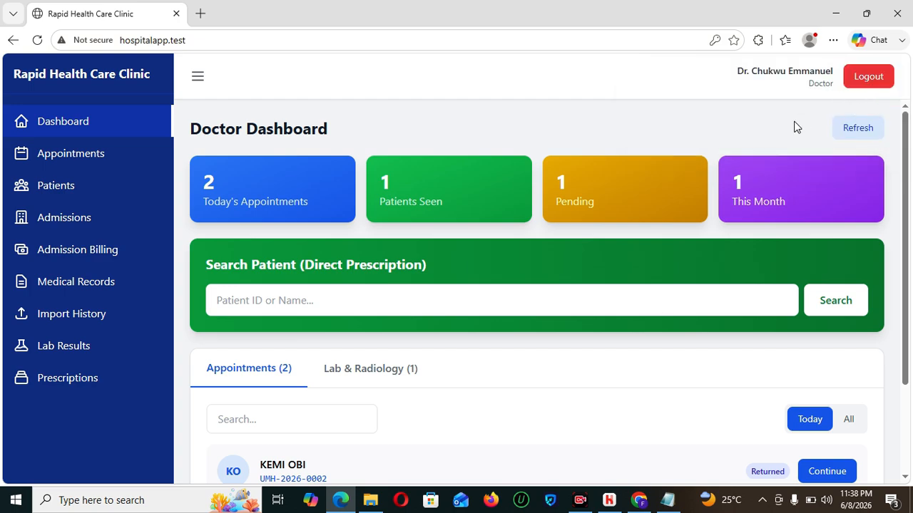
- Log out of the doctor account and sign in with the saved accounts login
{"action": "left_click", "coordinate": [873, 84]}
{"action": "left_click", "coordinate": [484, 256]}
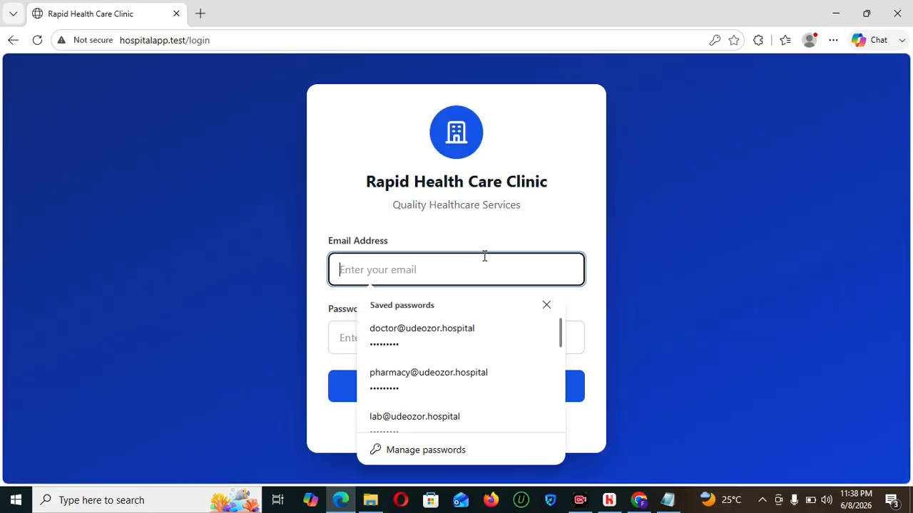
{"action": "type", "text": "ACC"}
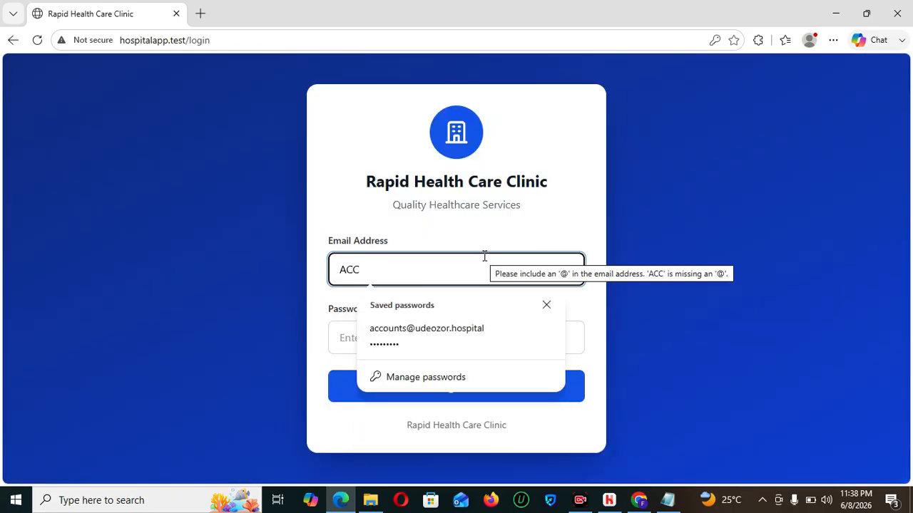
{"action": "left_click", "coordinate": [457, 338]}
{"action": "left_click", "coordinate": [478, 397]}
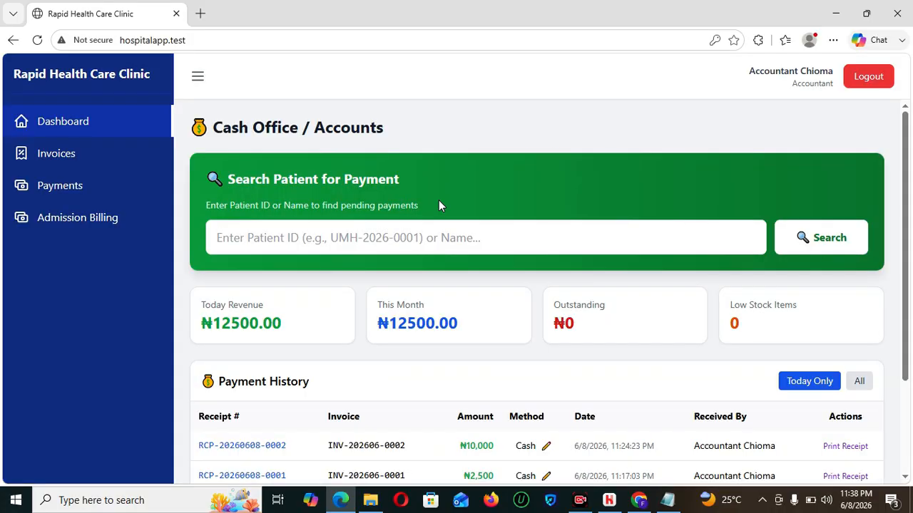
- Search payments by the pasted patient ID, choose Bill Now, and verify with the patient ID
{"action": "left_click", "coordinate": [469, 236]}
{"action": "type", "text": "UMH-2026-0003"}
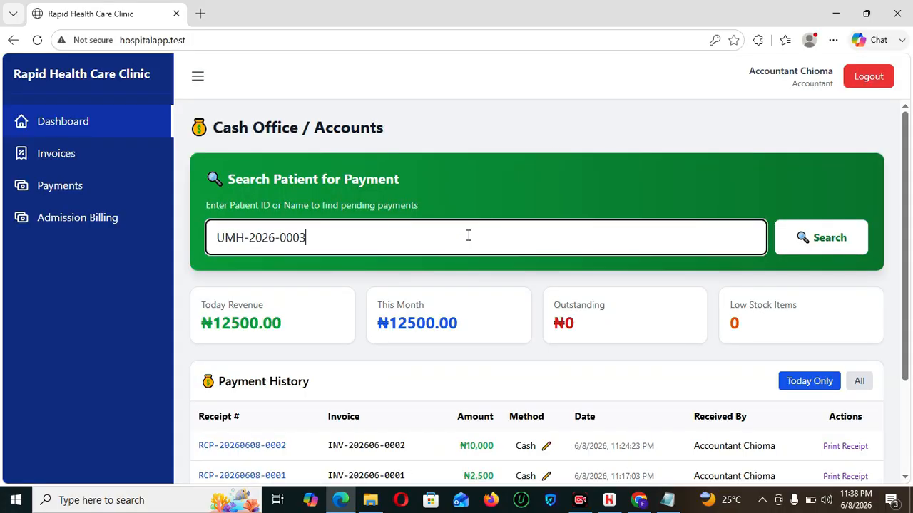
{"action": "left_click", "coordinate": [790, 240]}
{"action": "left_click_drag", "start_coordinate": [907, 206], "coordinate": [912, 293]}
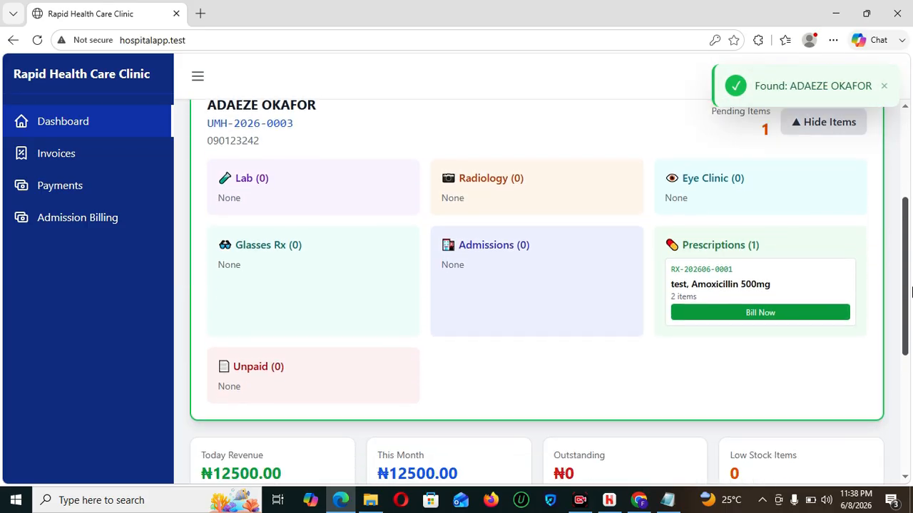
{"action": "left_click", "coordinate": [735, 313]}
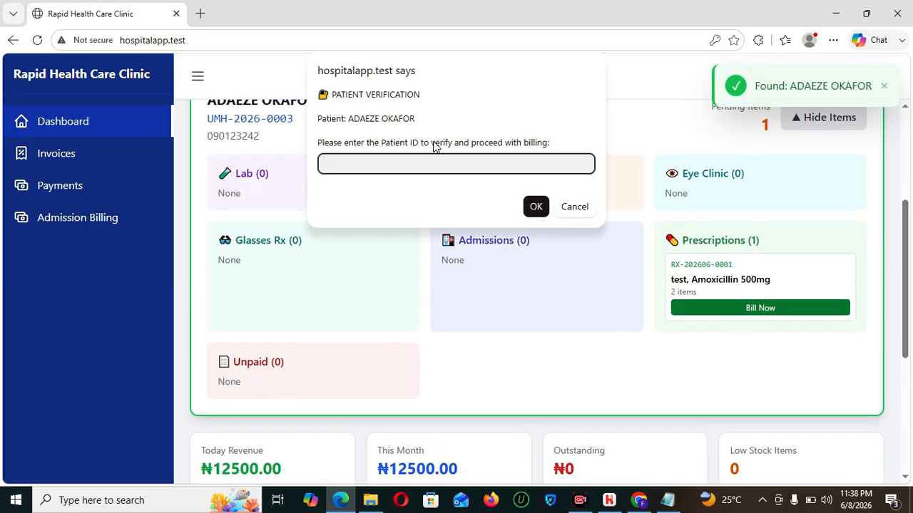
{"action": "type", "text": "UMH-2026-0003"}
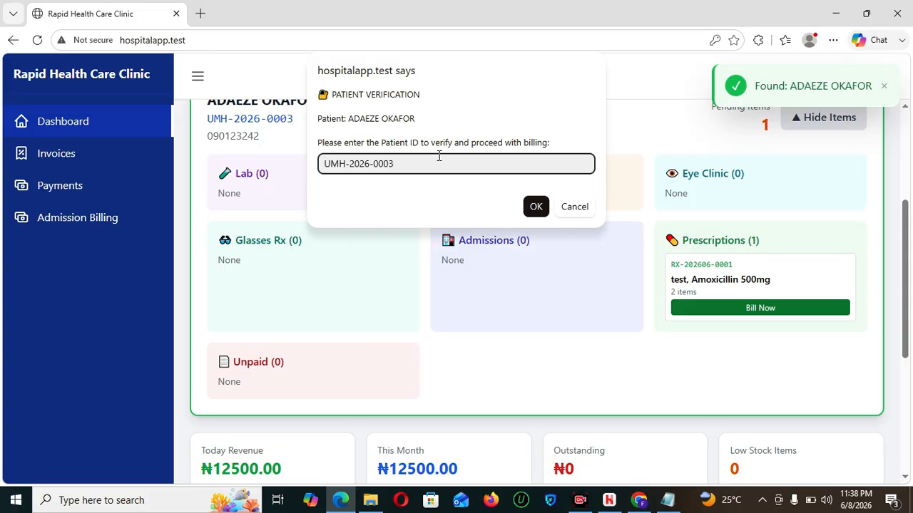
{"action": "left_click", "coordinate": [536, 206]}
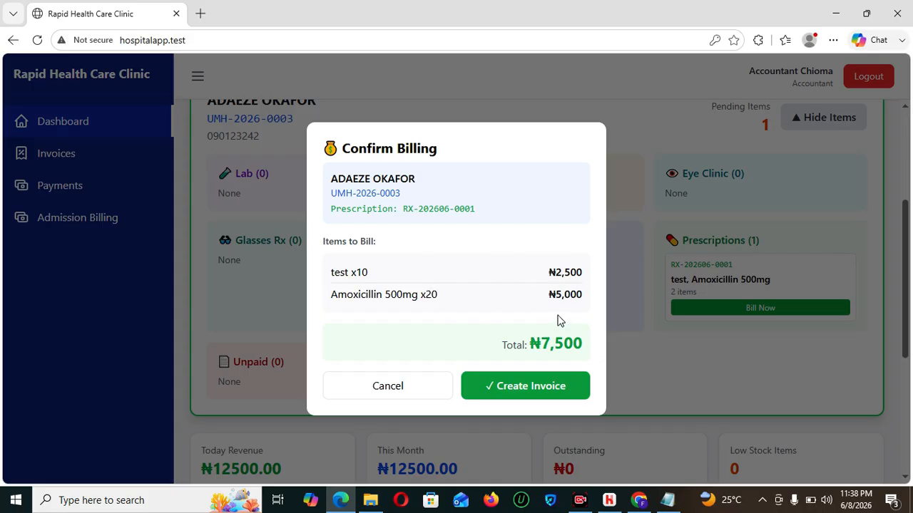
- Invoice the prescription, record the ₦7,500 cash payment, and log out of the accountant session
{"action": "left_click", "coordinate": [530, 389]}
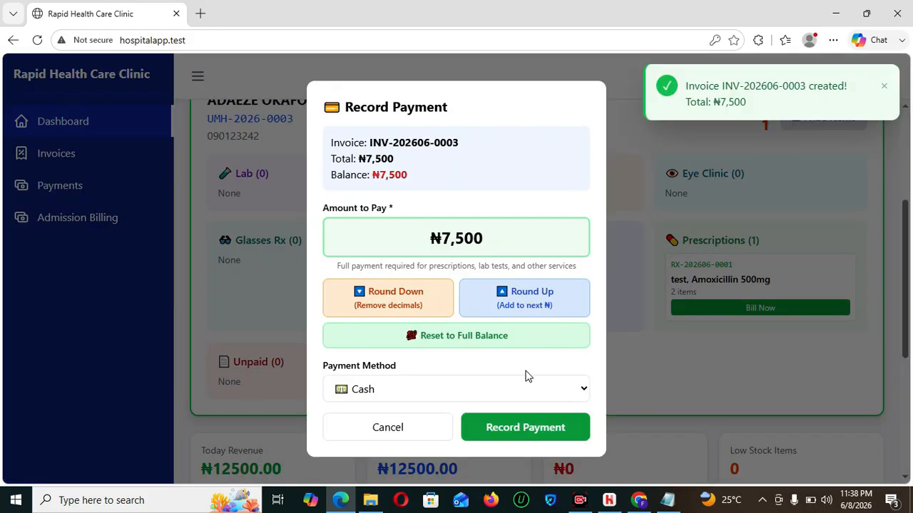
{"action": "left_click", "coordinate": [540, 426]}
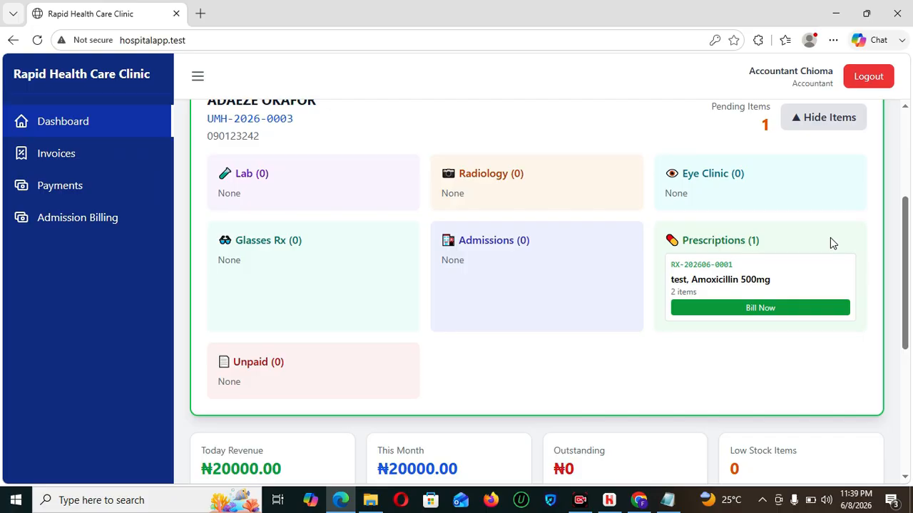
{"action": "left_click", "coordinate": [870, 78]}
{"action": "left_click", "coordinate": [458, 281]}
- Sign in with the saved pharmacy login
{"action": "scroll", "coordinate": [450, 363], "scroll_direction": "down", "scroll_amount": 1}
{"action": "left_click", "coordinate": [444, 418]}
{"action": "left_click", "coordinate": [478, 392]}
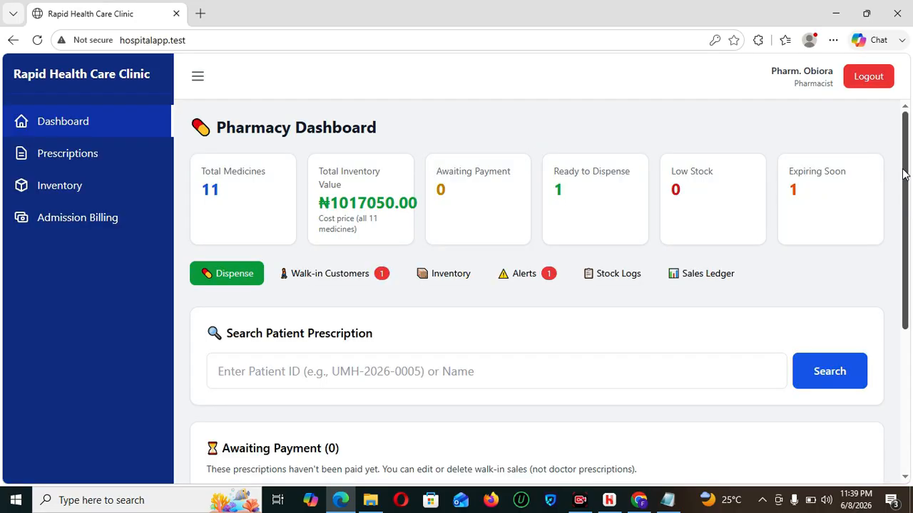
- Dispense the pending paid prescription and acknowledge the success message
{"action": "left_click_drag", "start_coordinate": [903, 174], "coordinate": [908, 378]}
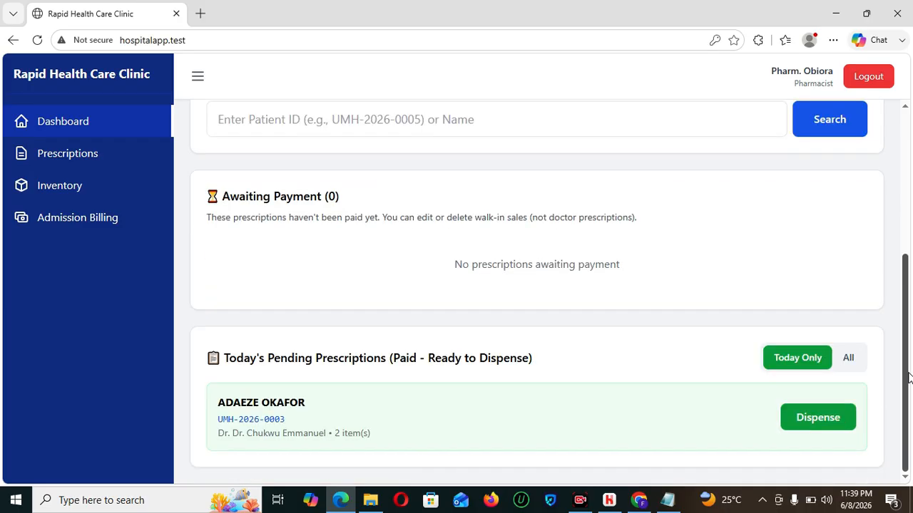
{"action": "mouse_move", "coordinate": [908, 378]}
{"action": "left_mouse_down"}
{"action": "mouse_move", "coordinate": [909, 361]}
{"action": "mouse_move", "coordinate": [908, 391]}
{"action": "mouse_move", "coordinate": [906, 286]}
{"action": "mouse_move", "coordinate": [909, 375]}
{"action": "left_mouse_up"}
{"action": "left_click", "coordinate": [821, 427]}
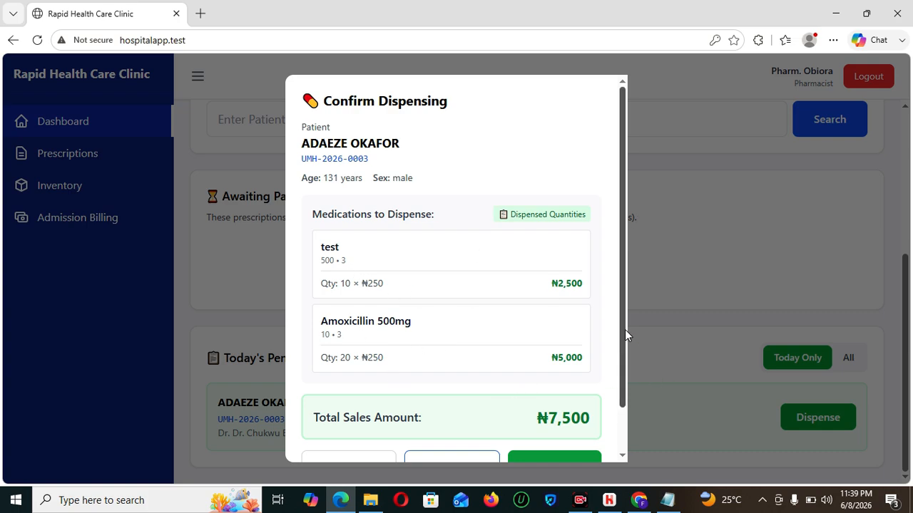
{"action": "left_click_drag", "start_coordinate": [624, 330], "coordinate": [630, 406]}
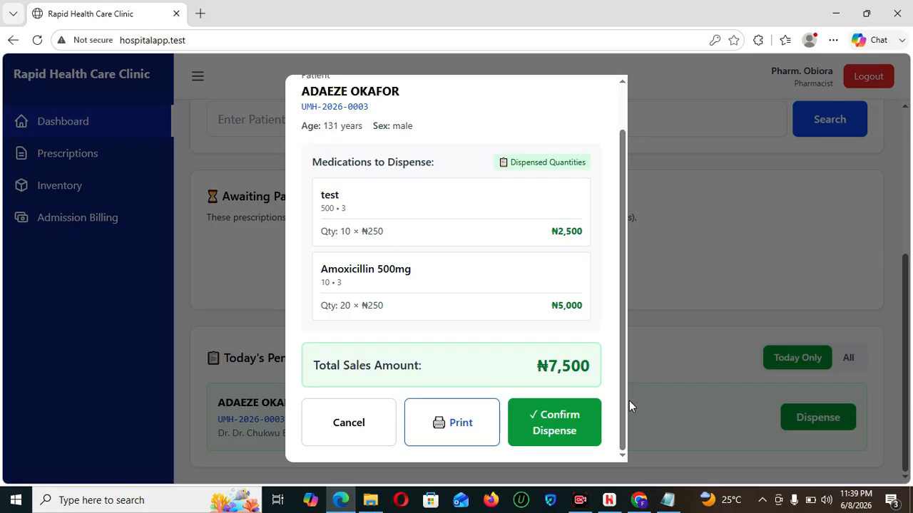
{"action": "left_click", "coordinate": [348, 416]}
{"action": "scroll", "coordinate": [910, 294], "scroll_direction": "up", "scroll_amount": 3}
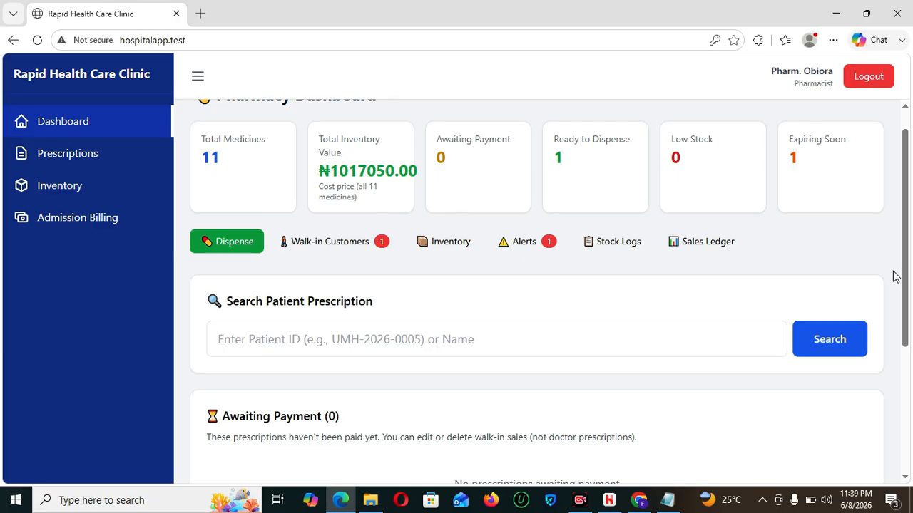
{"action": "left_click_drag", "start_coordinate": [907, 220], "coordinate": [912, 391]}
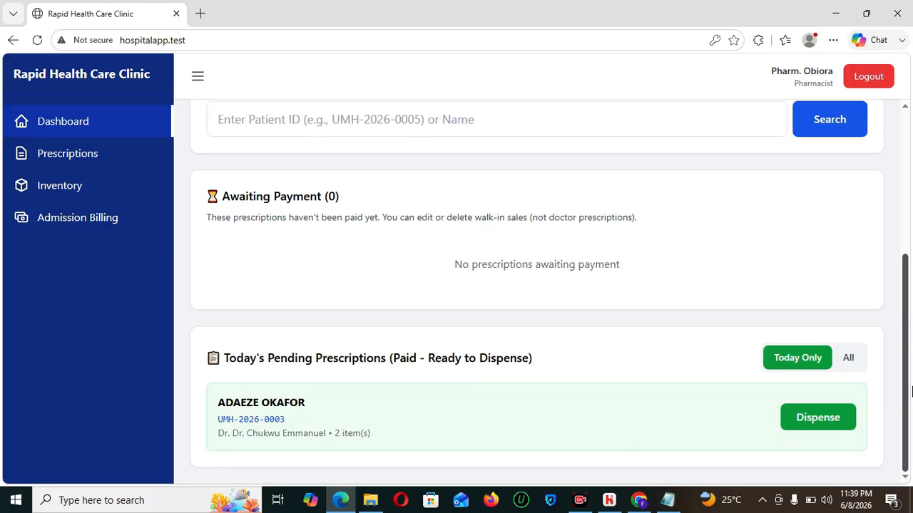
{"action": "left_click", "coordinate": [803, 427]}
{"action": "scroll", "coordinate": [624, 372], "scroll_direction": "down", "scroll_amount": 1}
{"action": "left_click", "coordinate": [550, 429]}
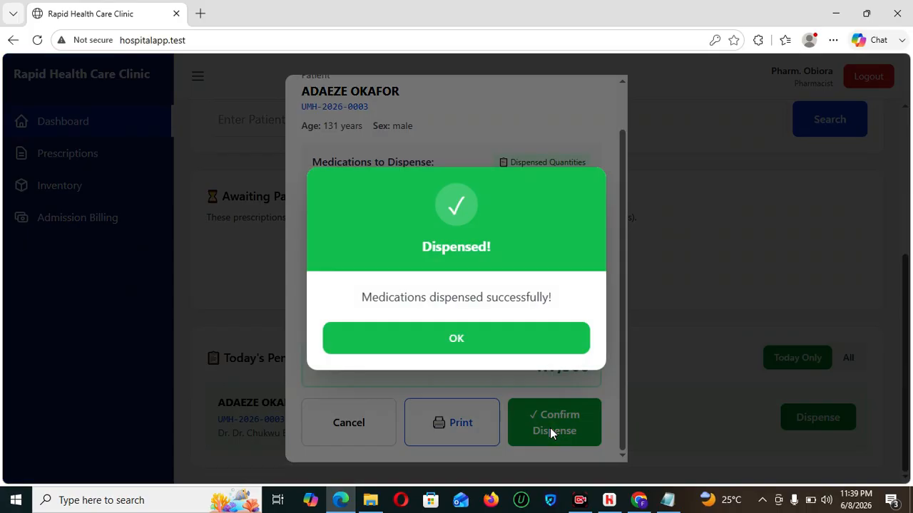
{"action": "left_click", "coordinate": [468, 345]}
{"action": "scroll", "coordinate": [907, 226], "scroll_direction": "up", "scroll_amount": 3}
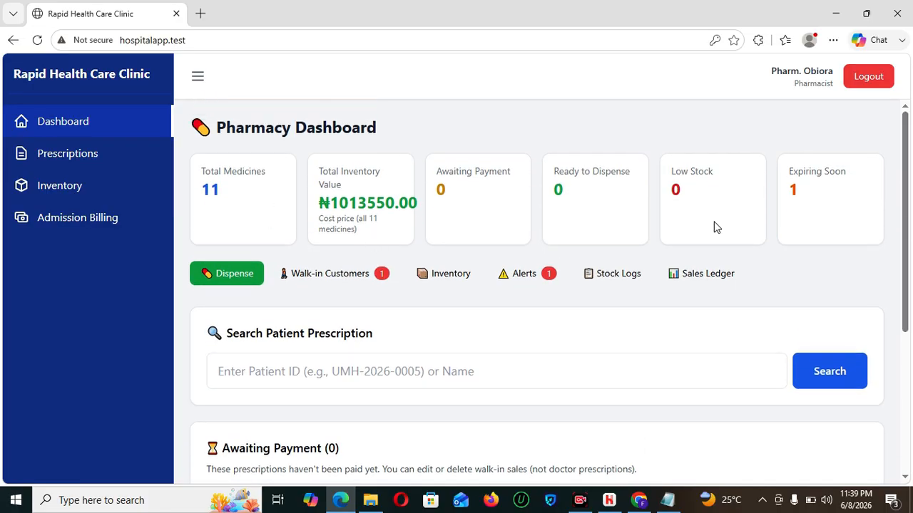
{"action": "left_click_drag", "start_coordinate": [909, 159], "coordinate": [910, 341]}
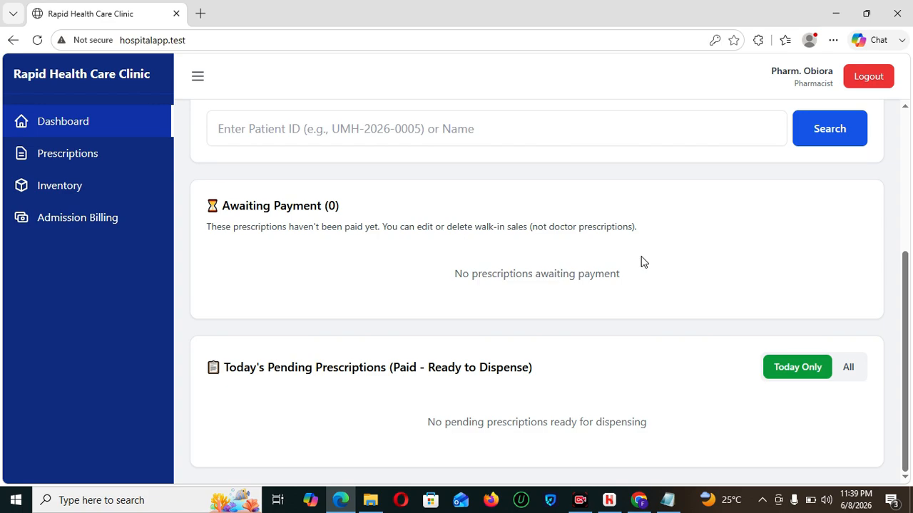
- Switch to the saved reception login and review today's patients on the dashboard
{"action": "left_click", "coordinate": [857, 86]}
{"action": "left_click", "coordinate": [490, 272]}
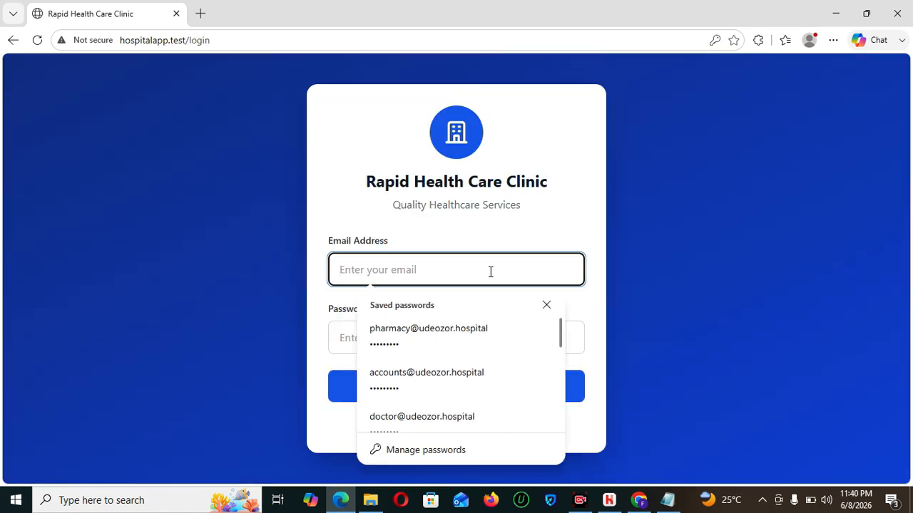
{"action": "type", "text": "REE"}
{"action": "key", "text": "BackSpace"}
{"action": "key", "text": "BackSpace"}
{"action": "key", "text": "BackSpace"}
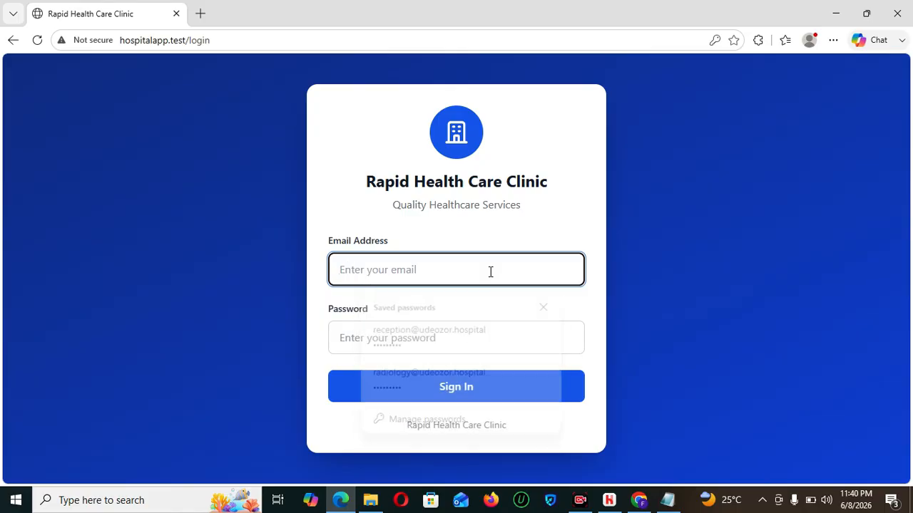
{"action": "type", "text": "rec"}
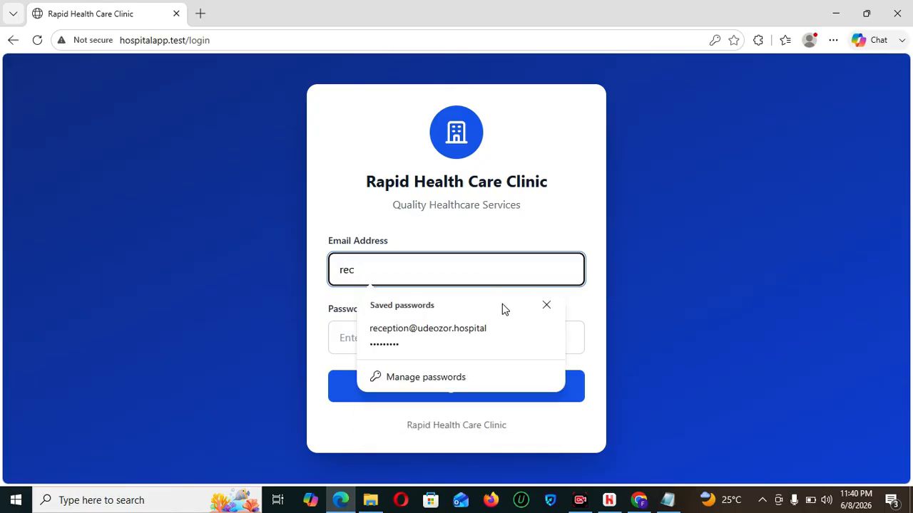
{"action": "left_click", "coordinate": [509, 341]}
{"action": "left_click", "coordinate": [483, 380]}
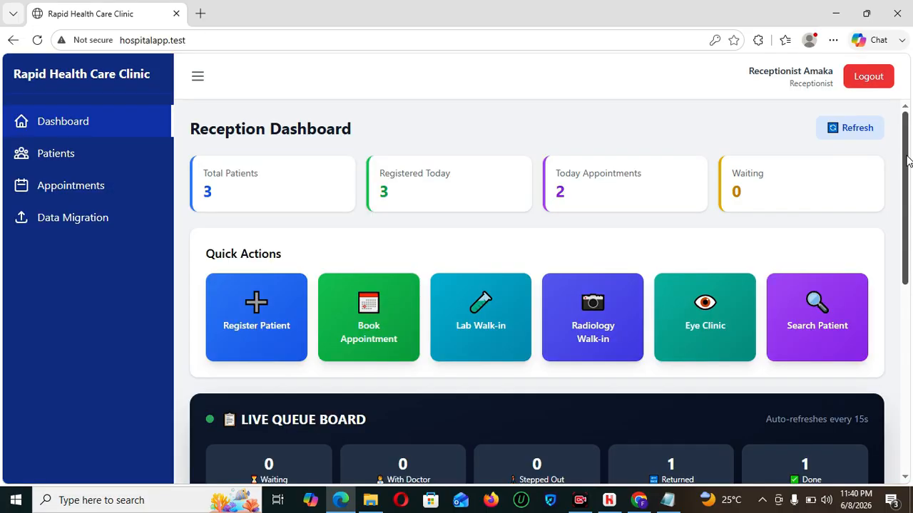
{"action": "left_click_drag", "start_coordinate": [906, 161], "coordinate": [909, 396]}
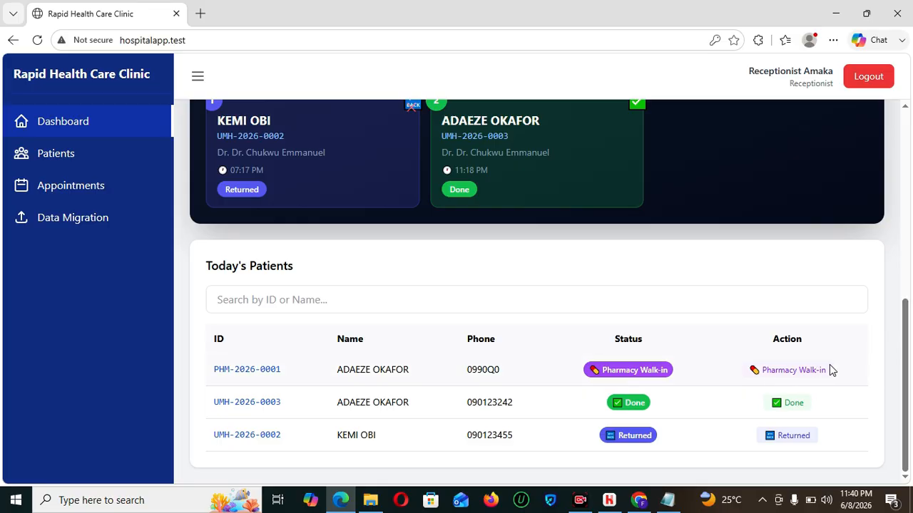
{"action": "left_click_drag", "start_coordinate": [907, 360], "coordinate": [907, 189]}
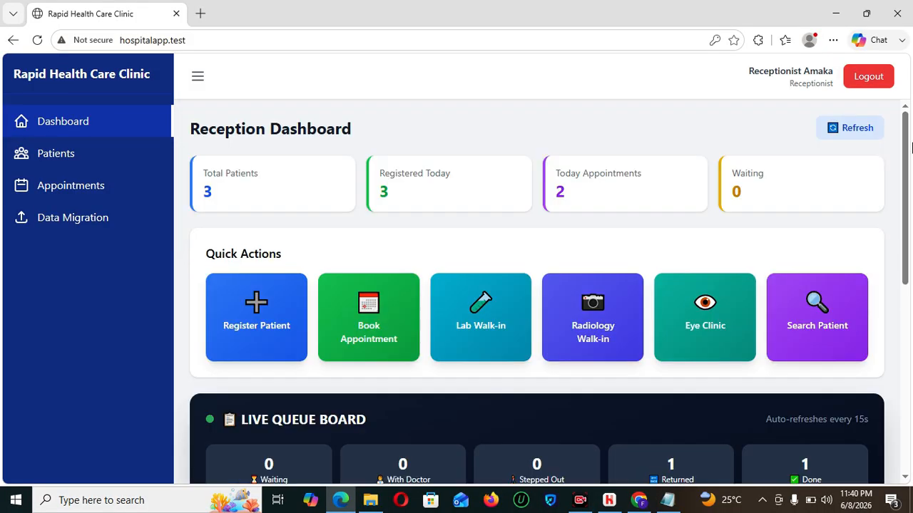
- Log out of reception and fill in the saved pharmacy login
{"action": "left_click", "coordinate": [861, 81]}
{"action": "left_click", "coordinate": [470, 256]}
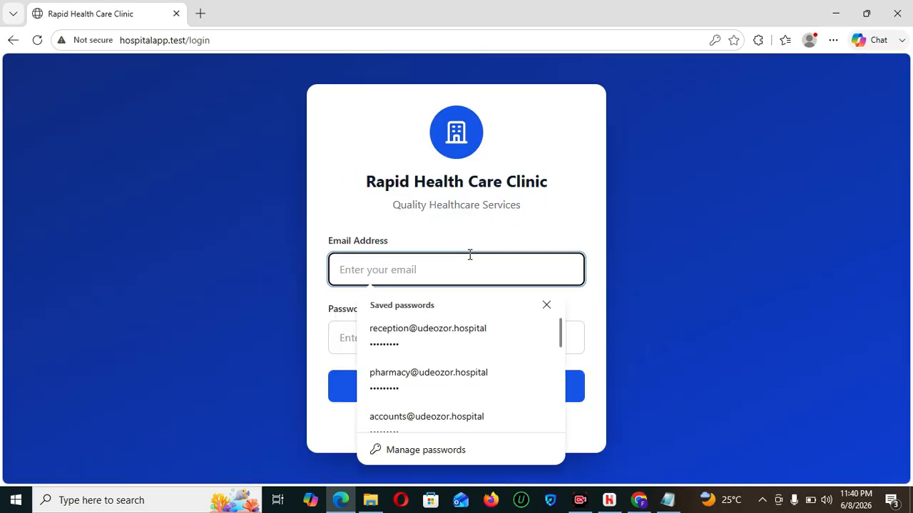
{"action": "type", "text": "re"}
{"action": "key", "text": "BackSpace"}
{"action": "key", "text": "BackSpace"}
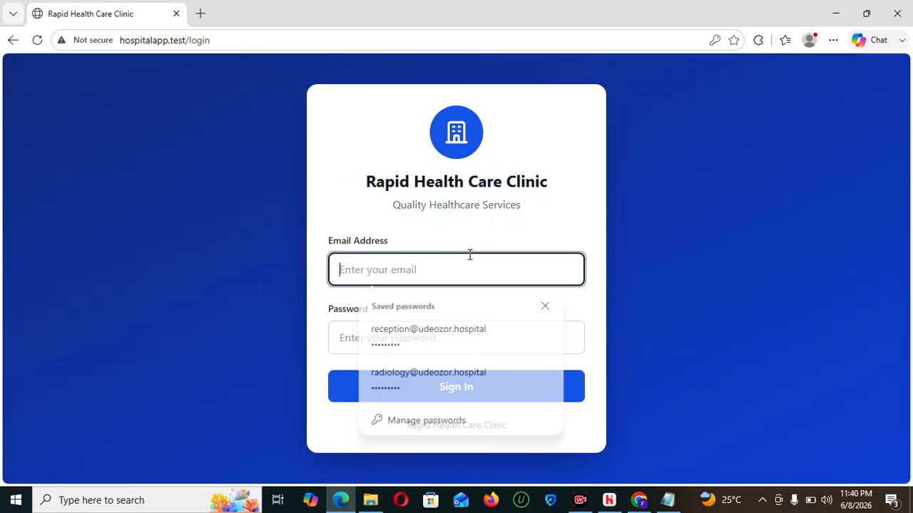
{"action": "type", "text": "phar"}
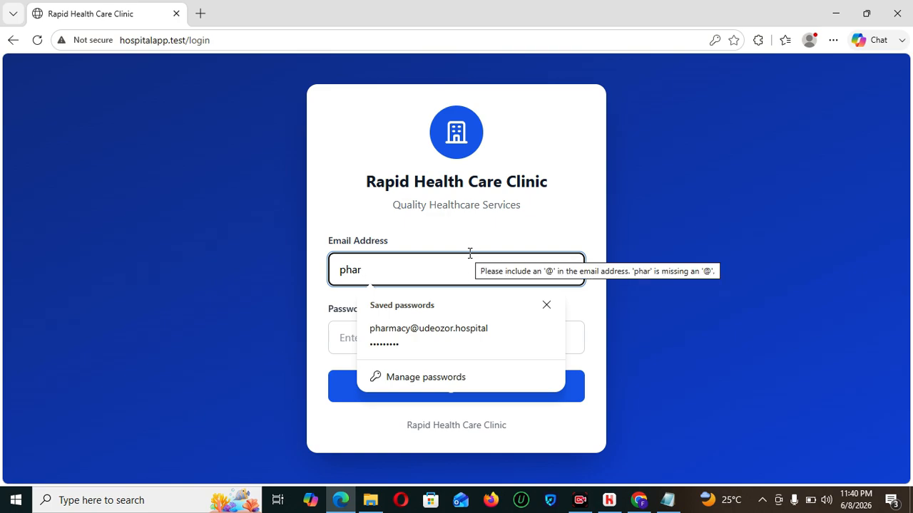
{"action": "left_click", "coordinate": [480, 323]}
- Sign in as the pharmacist and view the dispensed prescription's details in Prescriptions
{"action": "left_click", "coordinate": [476, 385]}
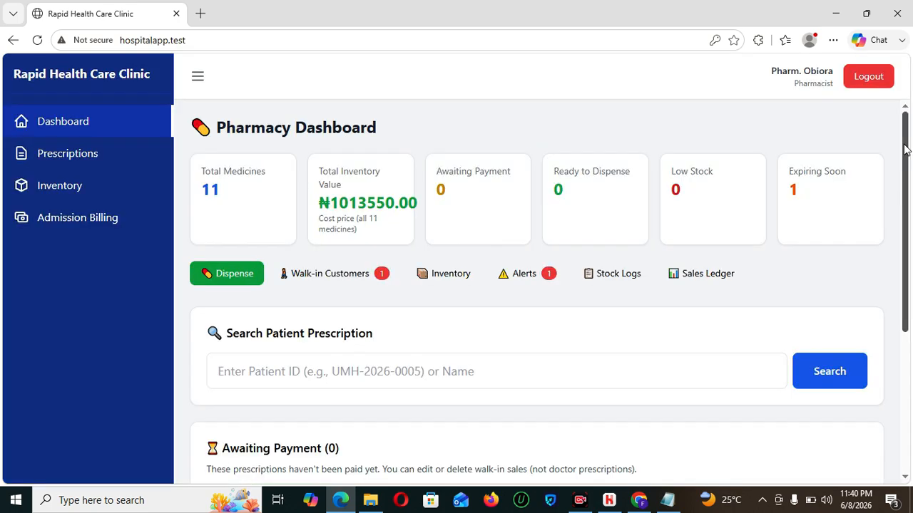
{"action": "scroll", "coordinate": [905, 148], "scroll_direction": "down", "scroll_amount": 4}
{"action": "scroll", "coordinate": [906, 148], "scroll_direction": "up", "scroll_amount": 4}
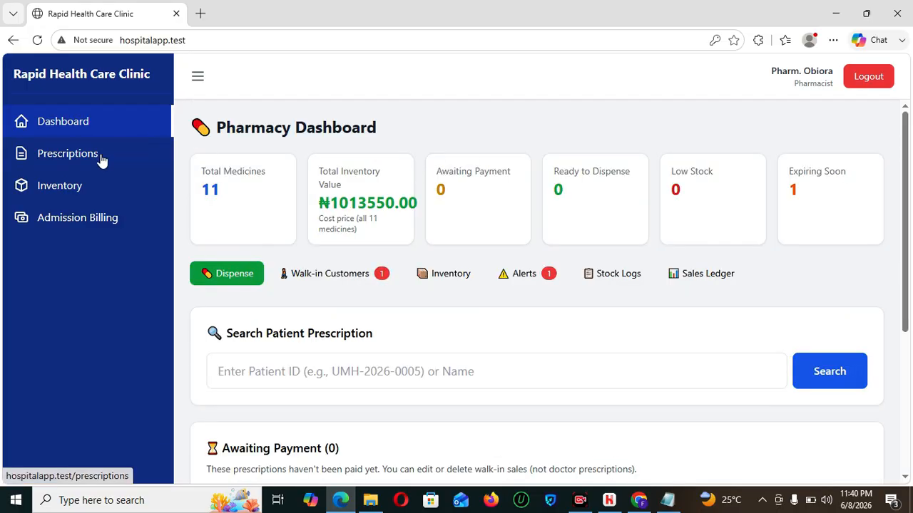
{"action": "left_click", "coordinate": [96, 155]}
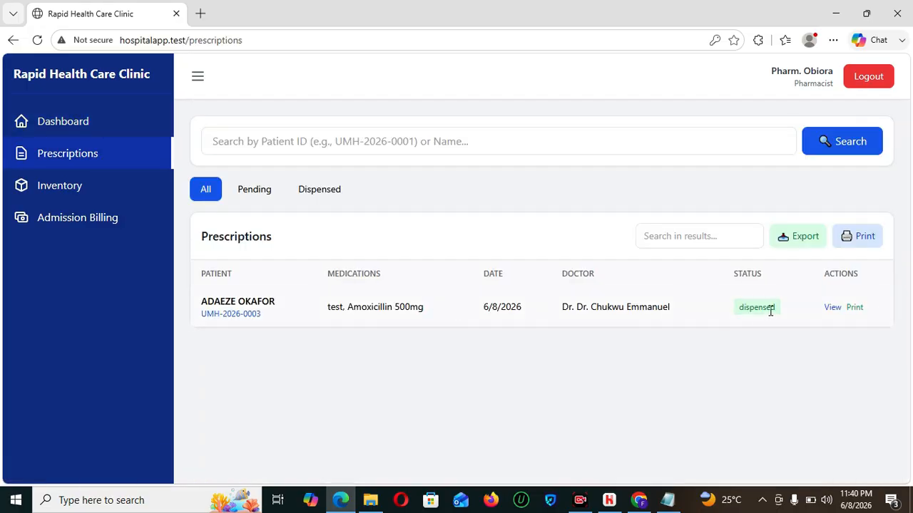
{"action": "left_click", "coordinate": [829, 308]}
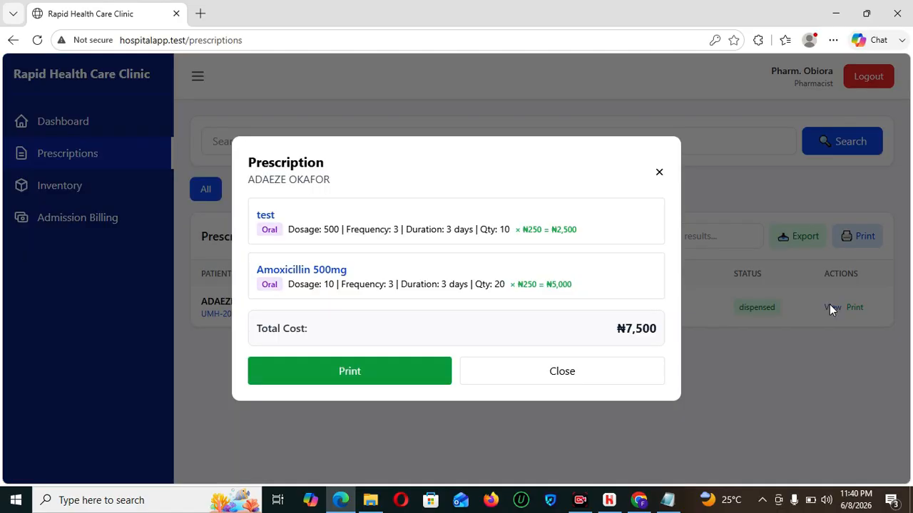
{"action": "left_click", "coordinate": [535, 375]}
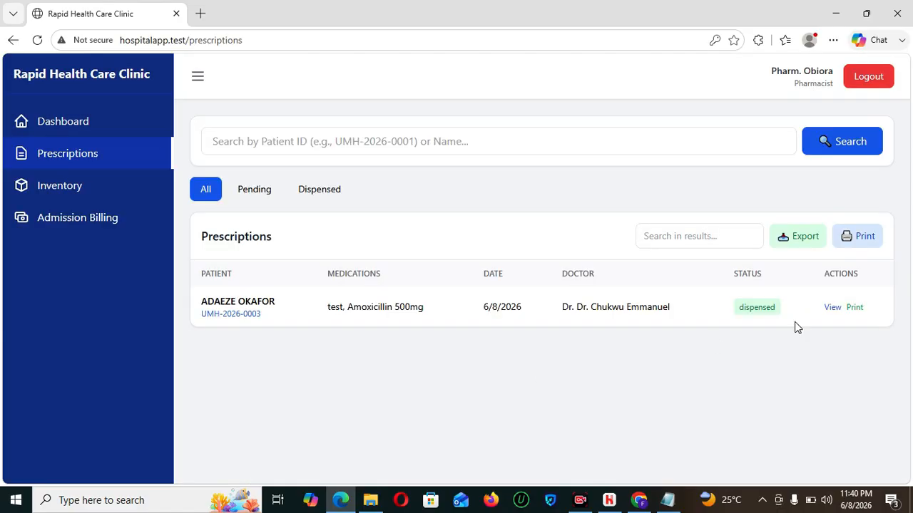
- Open the prescription's receipt, cancel printing, close the receipt tab, and log out
{"action": "left_click", "coordinate": [854, 308]}
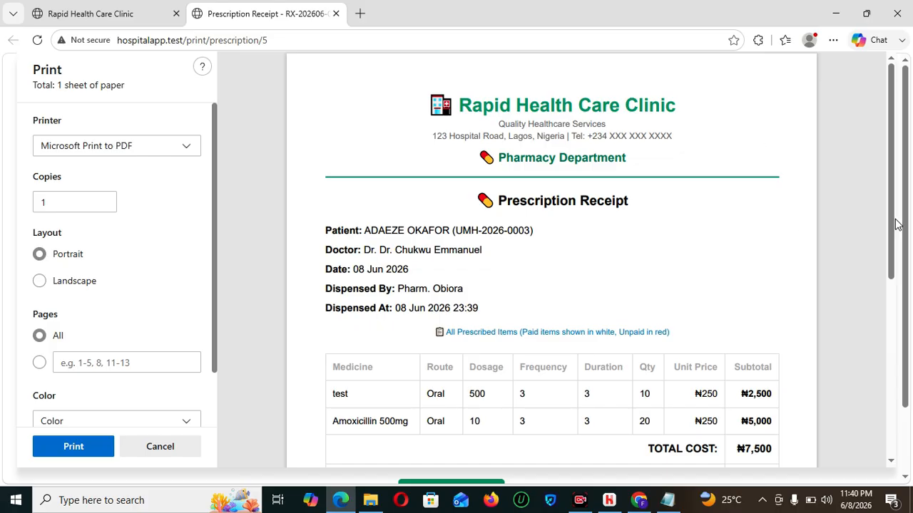
{"action": "left_click_drag", "start_coordinate": [892, 195], "coordinate": [890, 251]}
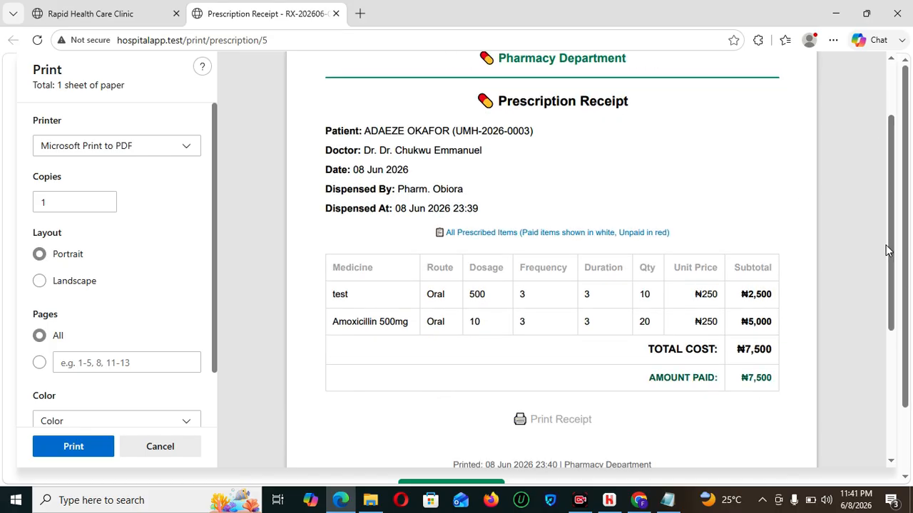
{"action": "left_click", "coordinate": [168, 449]}
{"action": "left_click", "coordinate": [335, 14]}
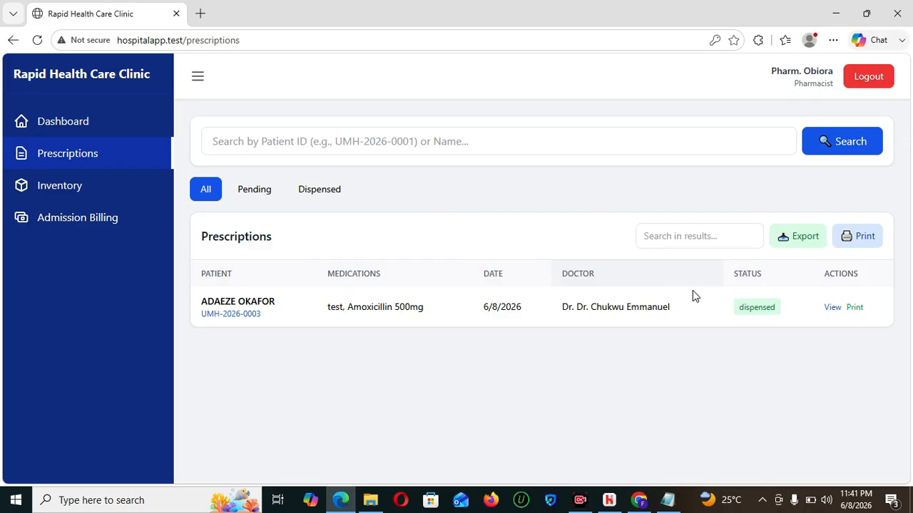
{"action": "left_click", "coordinate": [868, 76]}
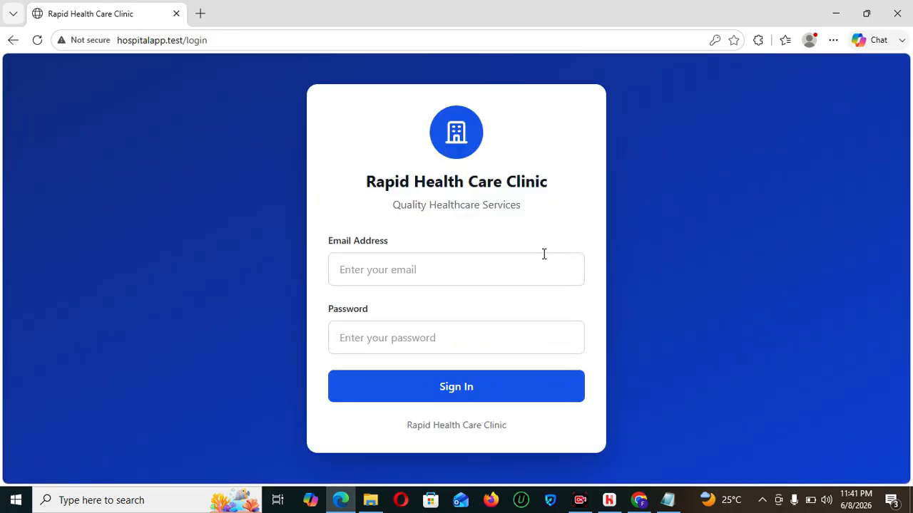
- Sign in to the clinic with the saved receptionist login
{"action": "left_click", "coordinate": [461, 272]}
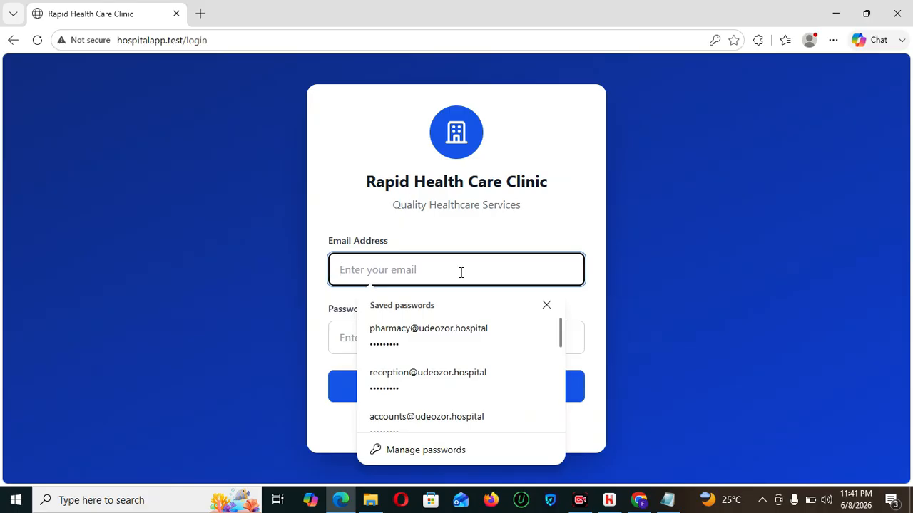
{"action": "type", "text": "re"}
{"action": "left_click", "coordinate": [455, 347]}
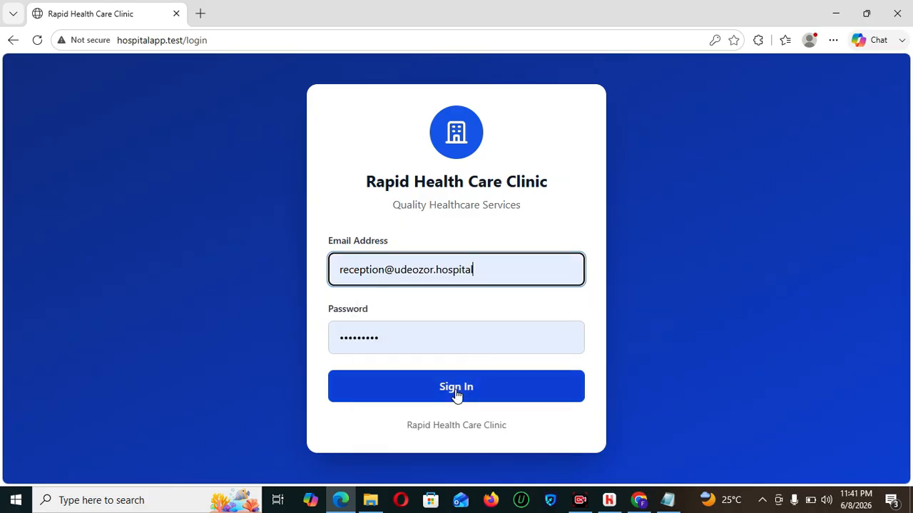
{"action": "left_click", "coordinate": [456, 391]}
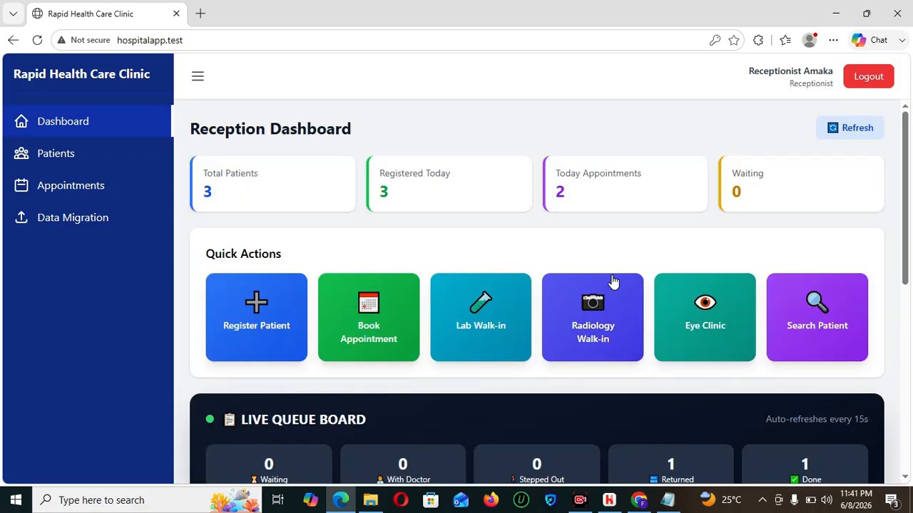
- Open Book Appointment, search 'ad', then cancel without booking
{"action": "scroll", "coordinate": [909, 189], "scroll_direction": "down", "scroll_amount": 1}
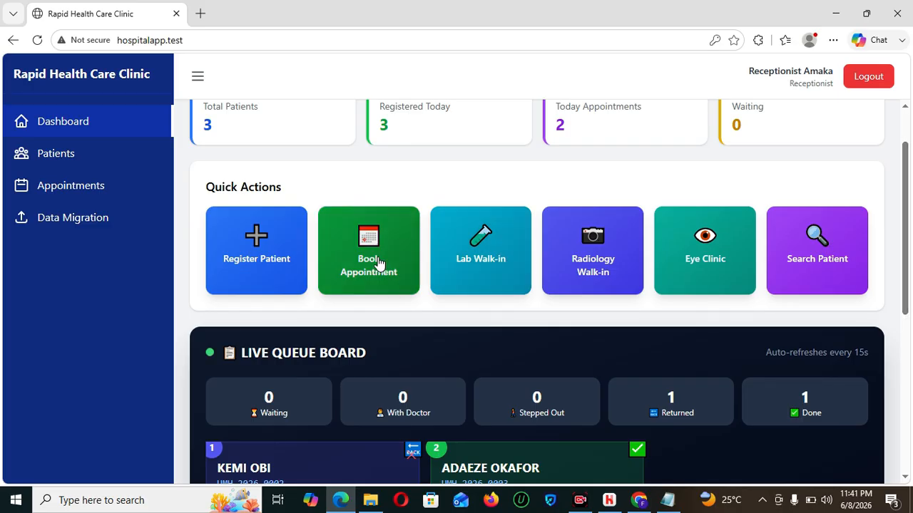
{"action": "left_click", "coordinate": [344, 267]}
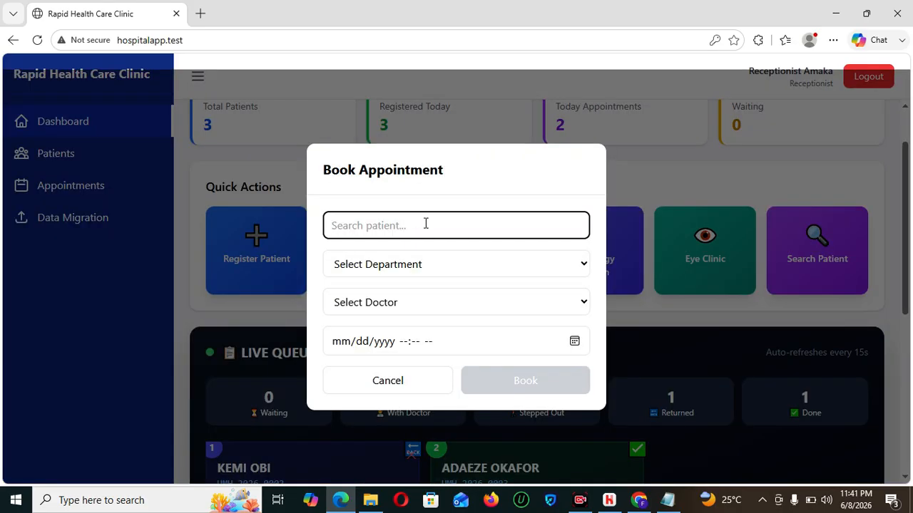
{"action": "type", "text": "ad"}
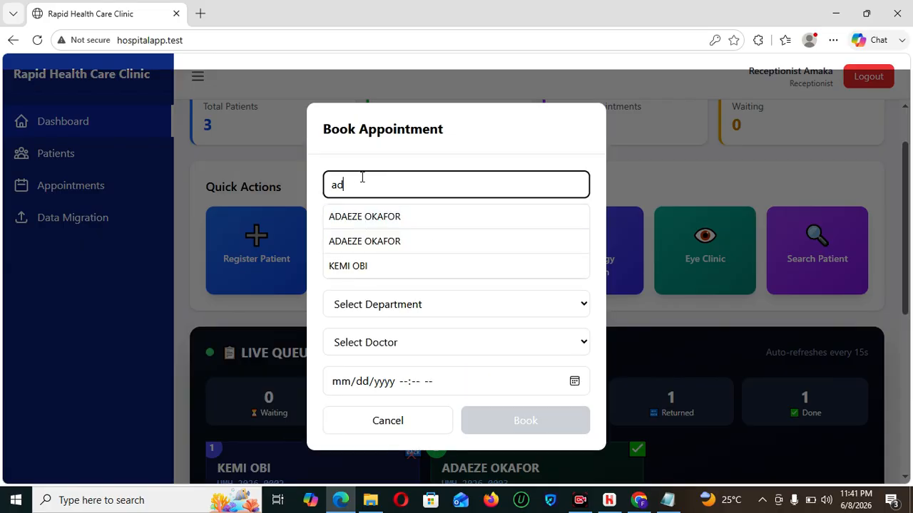
{"action": "left_click", "coordinate": [387, 421]}
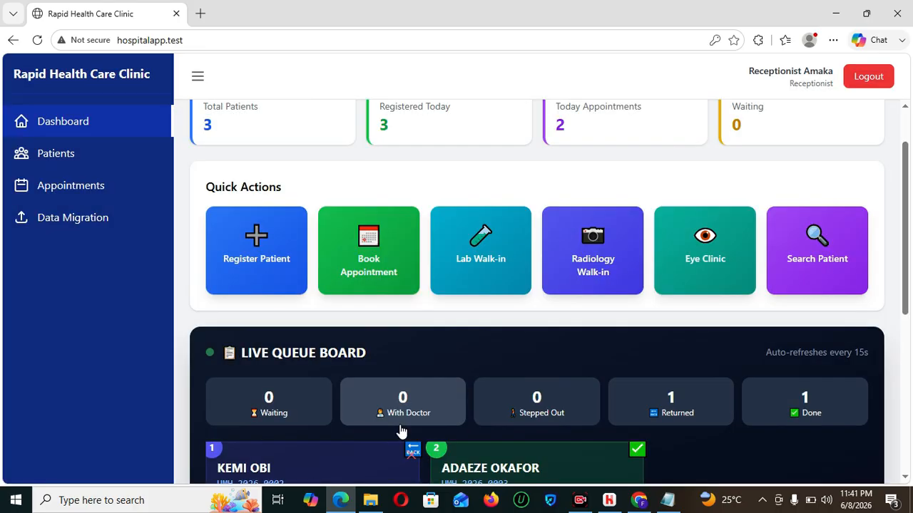
{"action": "left_click", "coordinate": [489, 260]}
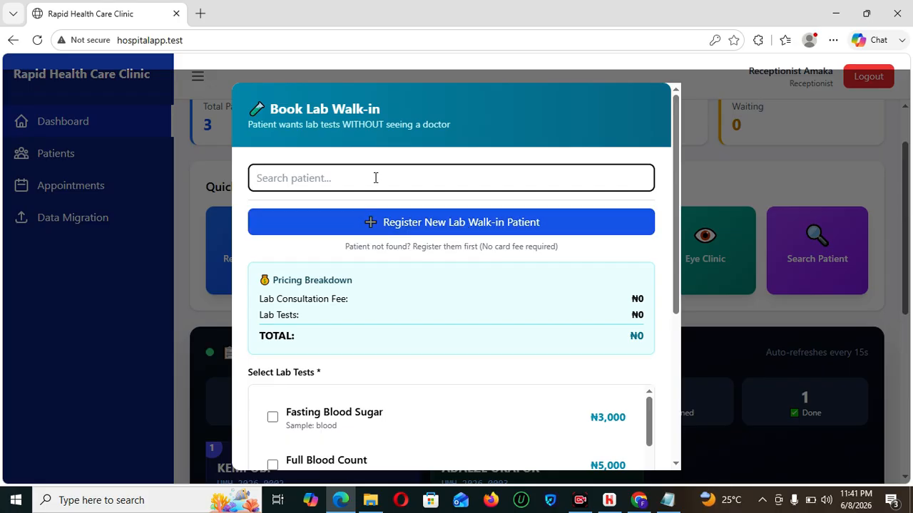
{"action": "left_click", "coordinate": [423, 220]}
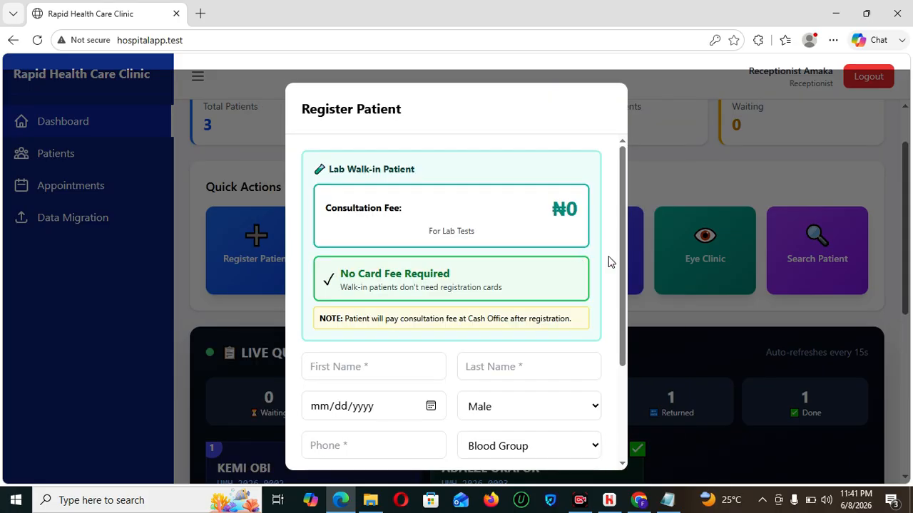
{"action": "left_click_drag", "start_coordinate": [623, 251], "coordinate": [630, 337]}
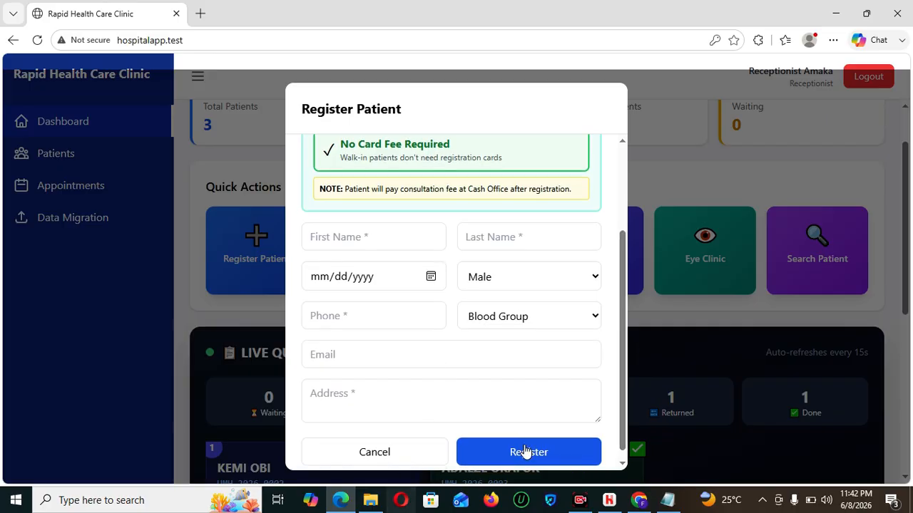
{"action": "left_click", "coordinate": [372, 239]}
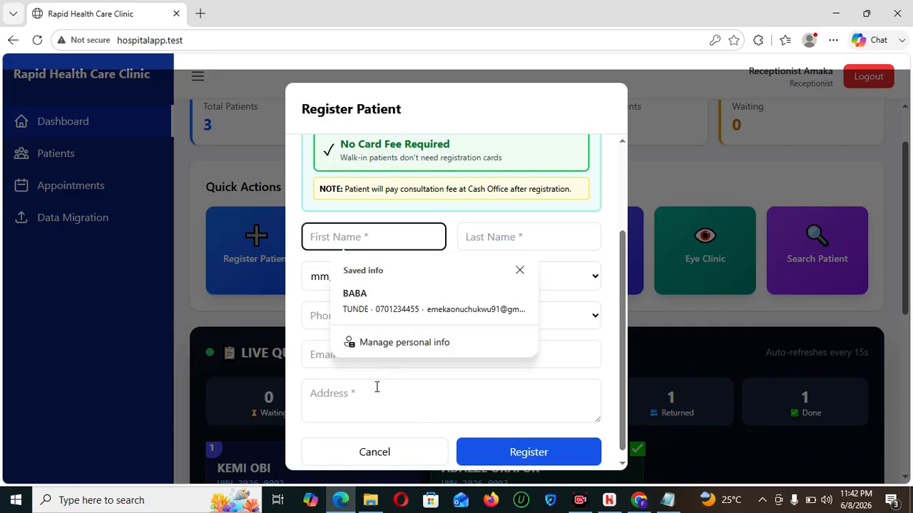
{"action": "left_click", "coordinate": [377, 386]}
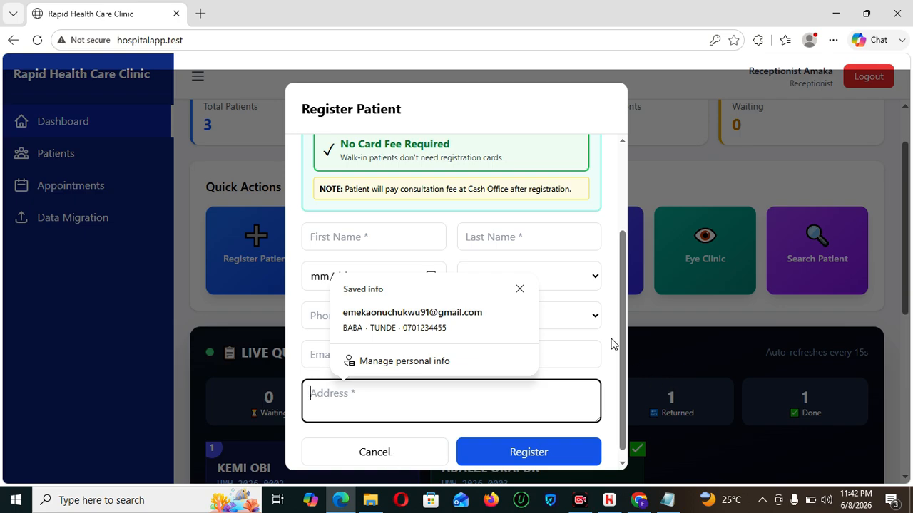
{"action": "left_click_drag", "start_coordinate": [622, 349], "coordinate": [639, 407]}
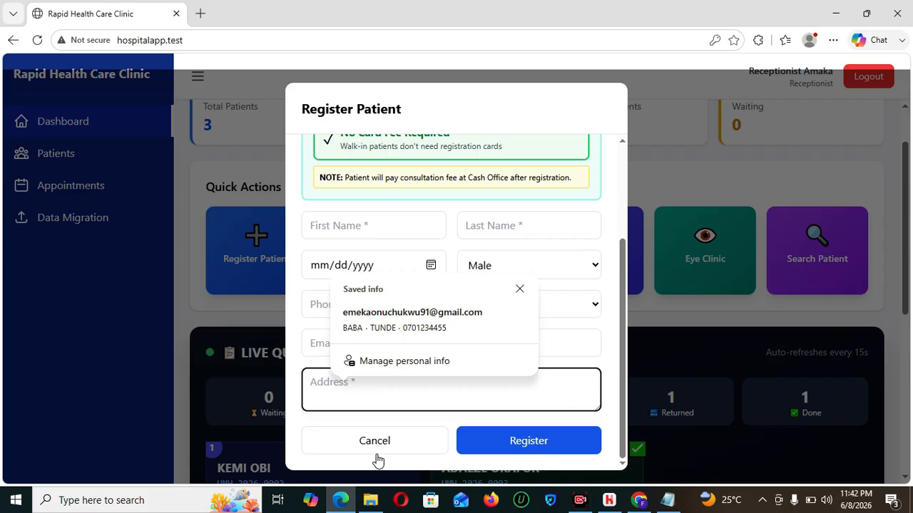
{"action": "left_click_drag", "start_coordinate": [618, 375], "coordinate": [626, 343]}
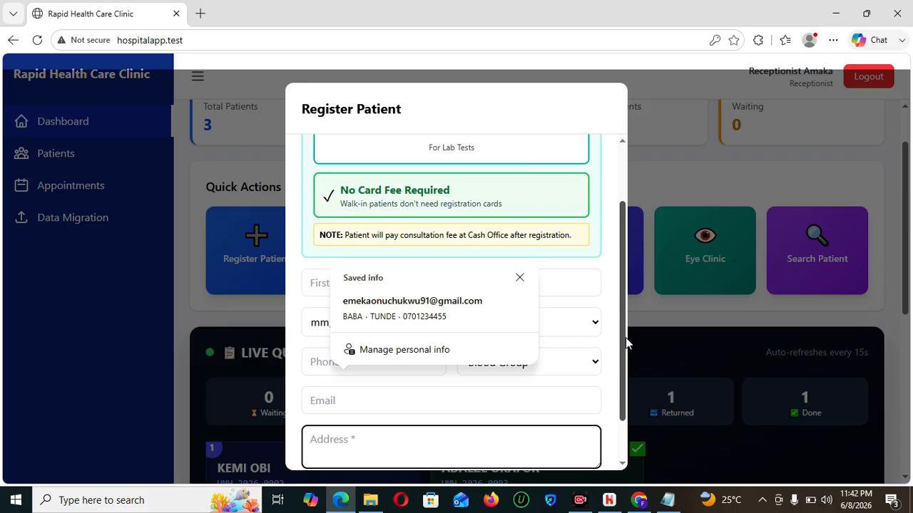
{"action": "left_click_drag", "start_coordinate": [619, 339], "coordinate": [619, 382]}
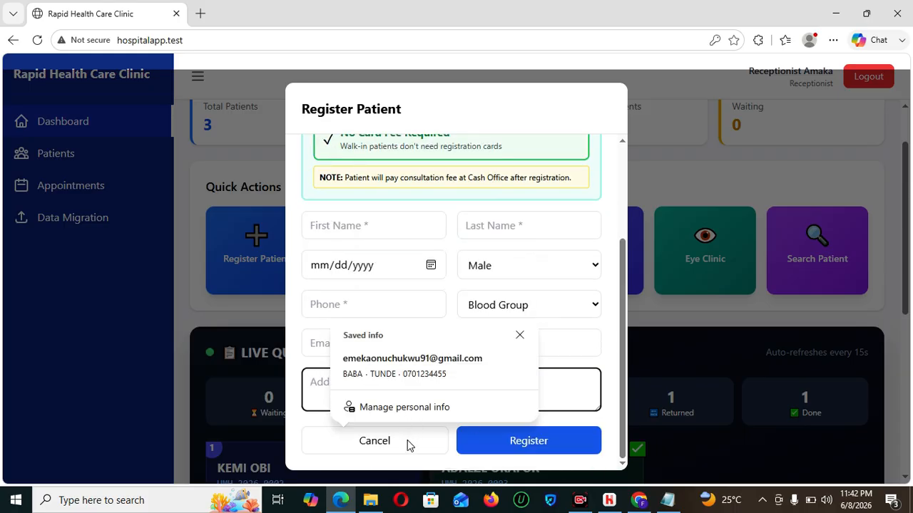
{"action": "left_click_drag", "start_coordinate": [622, 338], "coordinate": [634, 361]}
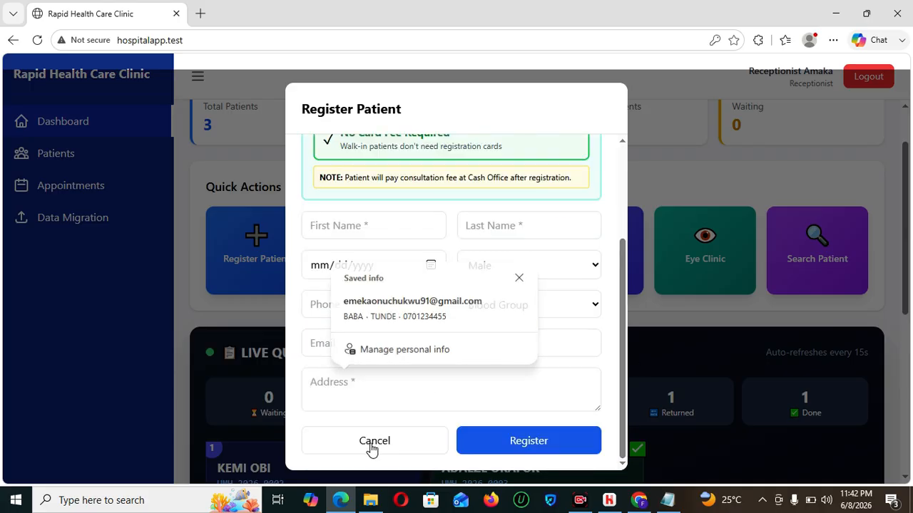
{"action": "left_click", "coordinate": [374, 442]}
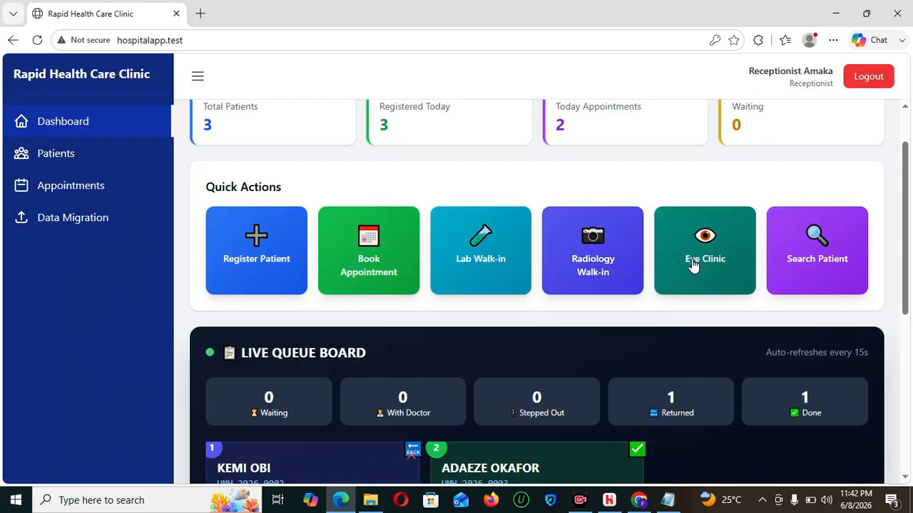
- Open the Radiology Walk-in quick action and choose Register New Radiology Walk-in Patient
{"action": "left_click", "coordinate": [601, 256]}
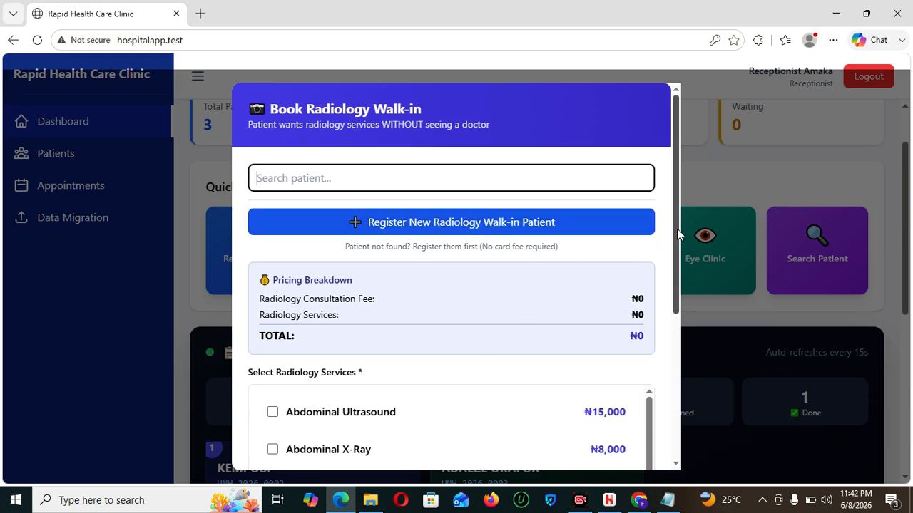
{"action": "left_click", "coordinate": [512, 227]}
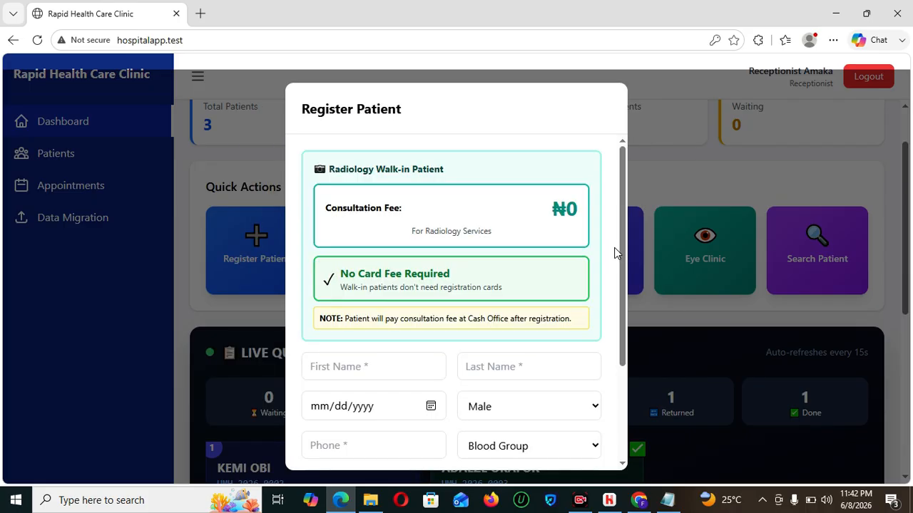
- Enter the patient's first and last name, a date of birth, and phone number
{"action": "left_click_drag", "start_coordinate": [618, 267], "coordinate": [632, 382]}
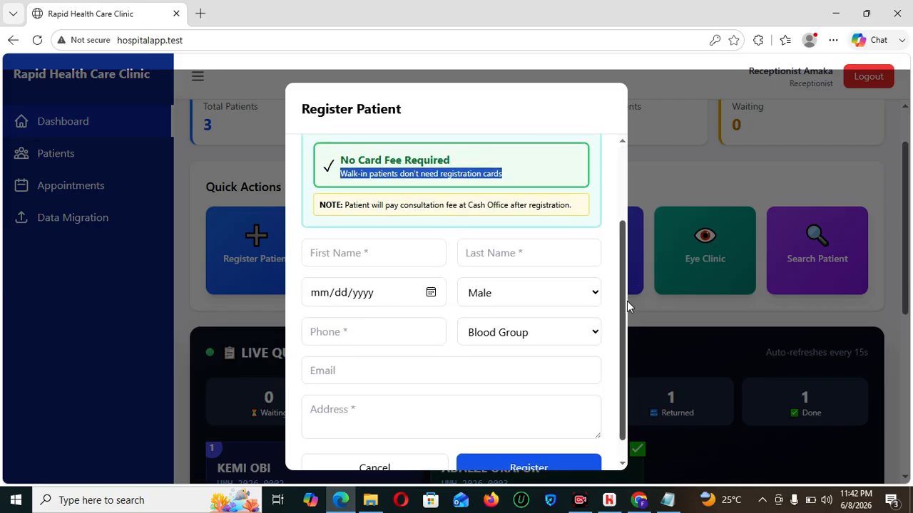
{"action": "mouse_move", "coordinate": [627, 317]}
{"action": "left_mouse_down"}
{"action": "mouse_move", "coordinate": [609, 204]}
{"action": "mouse_move", "coordinate": [621, 367]}
{"action": "mouse_move", "coordinate": [621, 184]}
{"action": "mouse_move", "coordinate": [625, 326]}
{"action": "mouse_move", "coordinate": [623, 304]}
{"action": "left_mouse_up"}
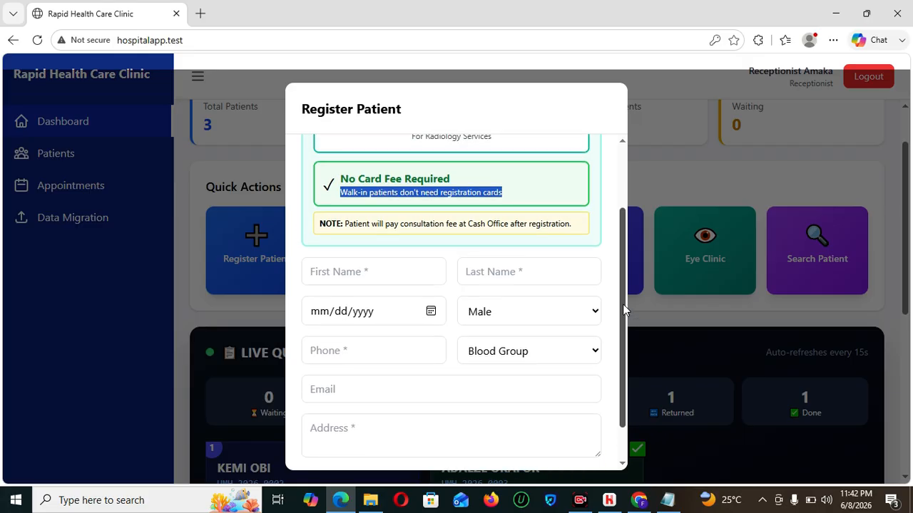
{"action": "left_click", "coordinate": [399, 278]}
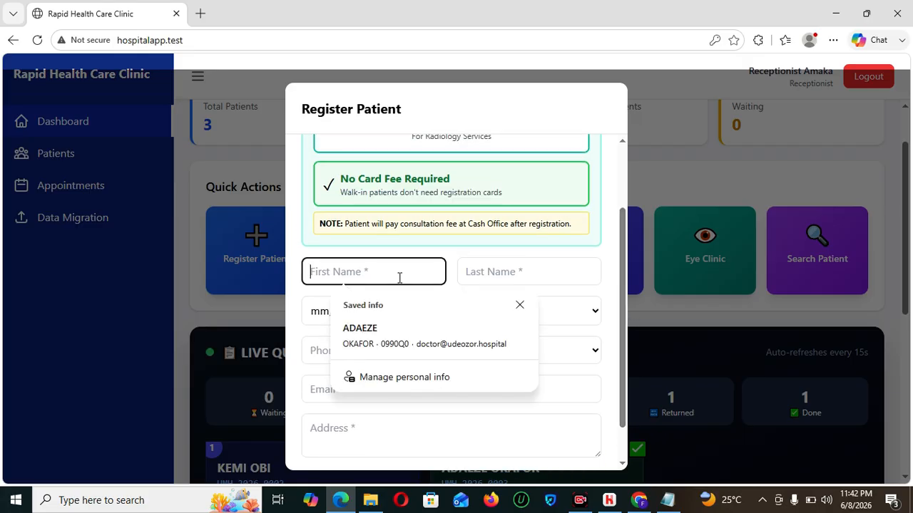
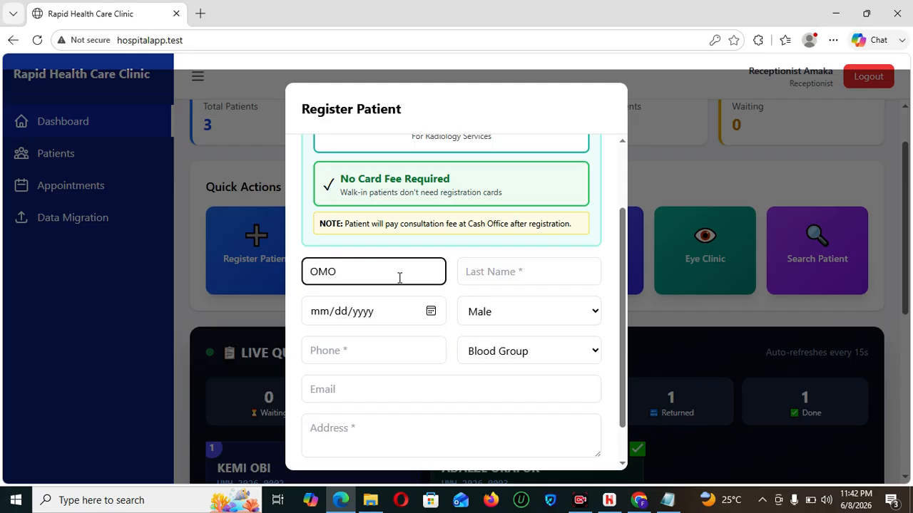
{"action": "key", "text": "Tab"}
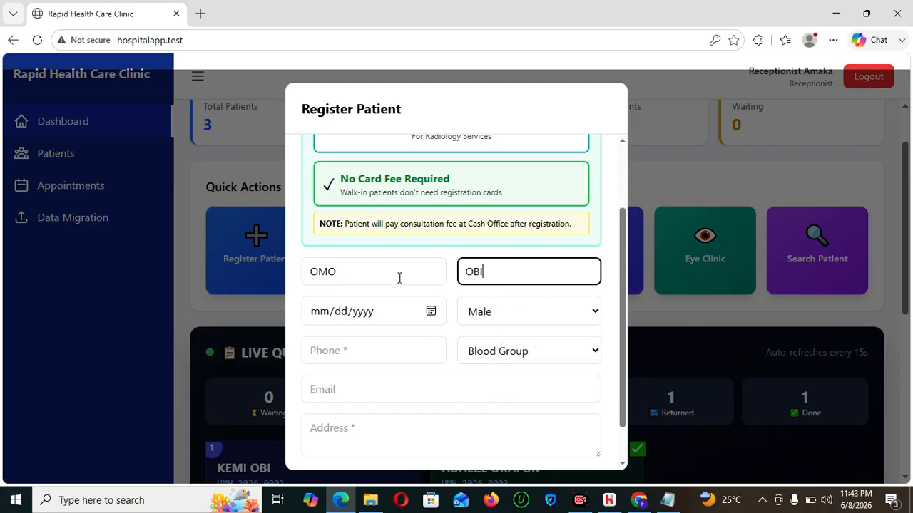
{"action": "left_click", "coordinate": [316, 317]}
{"action": "type", "text": "01/06/"}
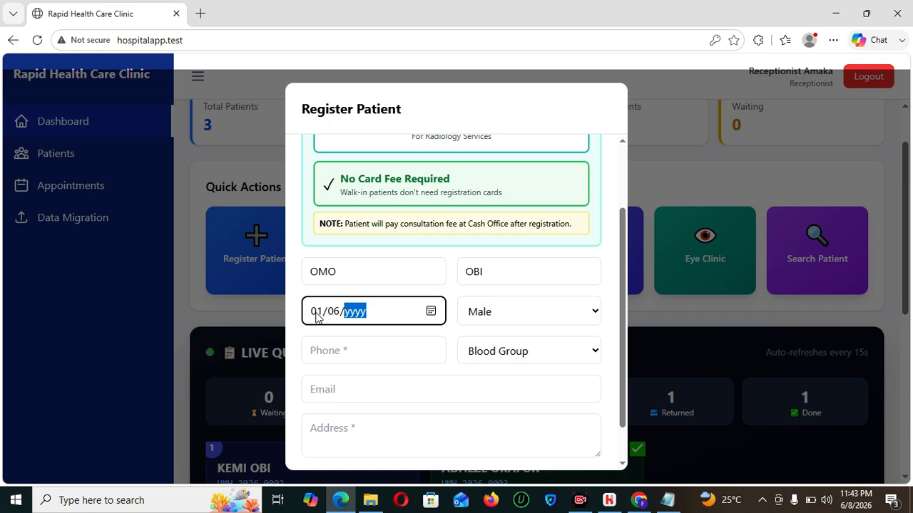
{"action": "type", "text": "2021"}
{"action": "left_click", "coordinate": [363, 343]}
{"action": "type", "text": "09024252"}
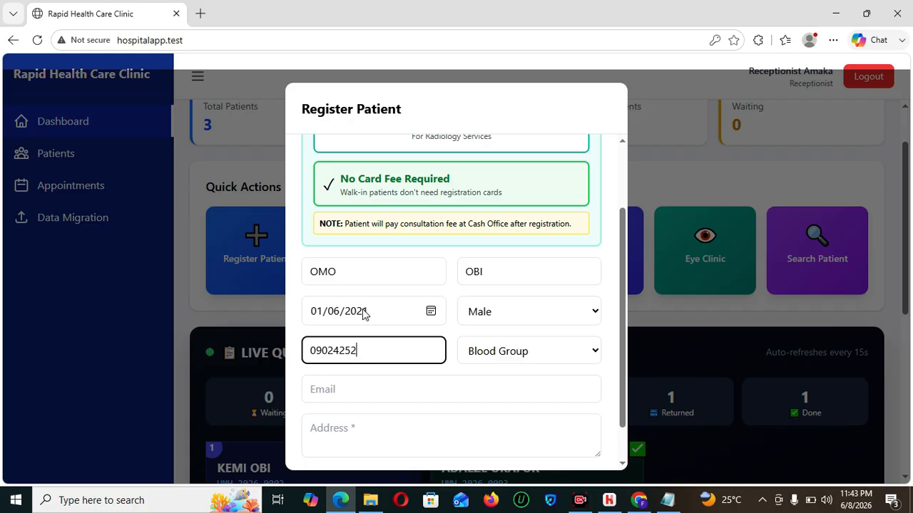
- Correct the birth date to 01/06/1999, fill in the address, and register the patient
{"action": "left_click", "coordinate": [383, 315]}
{"action": "left_click", "coordinate": [356, 314]}
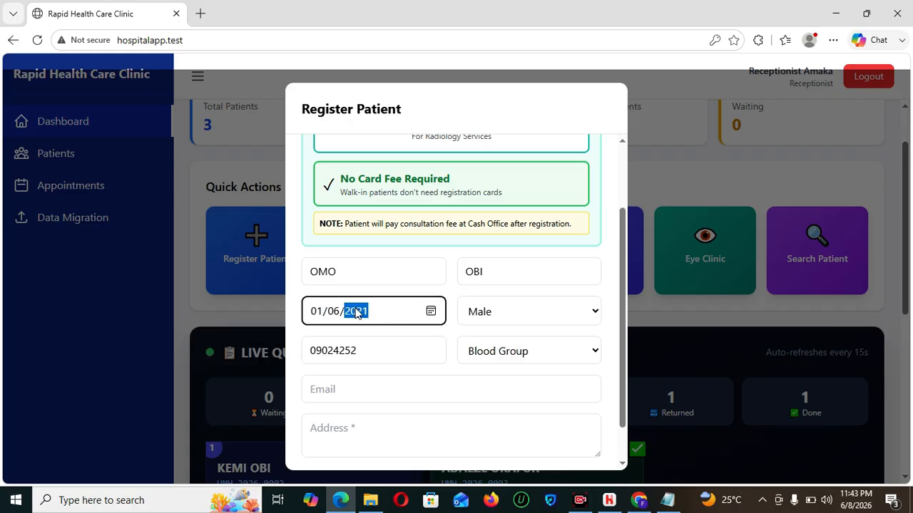
{"action": "type", "text": "1999"}
{"action": "left_click", "coordinate": [361, 420]}
{"action": "type", "text": "OREMO"}
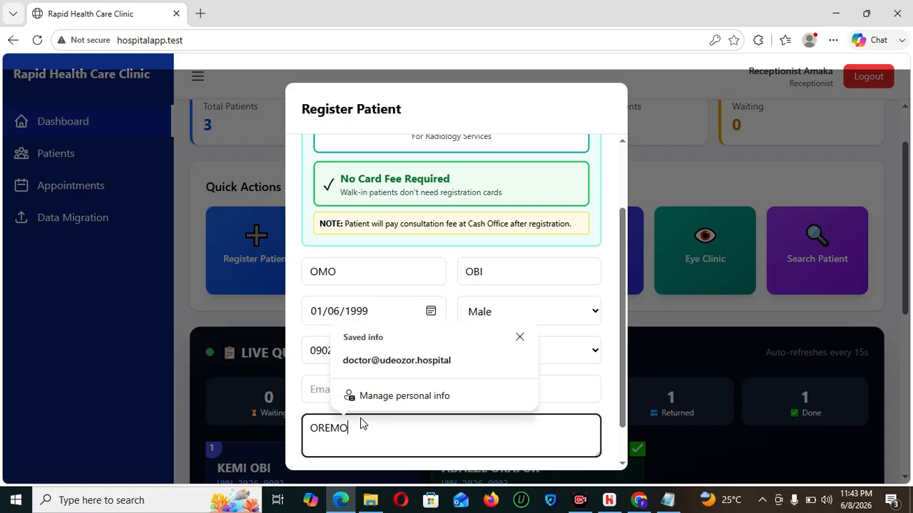
{"action": "scroll", "coordinate": [625, 357], "scroll_direction": "down", "scroll_amount": 2}
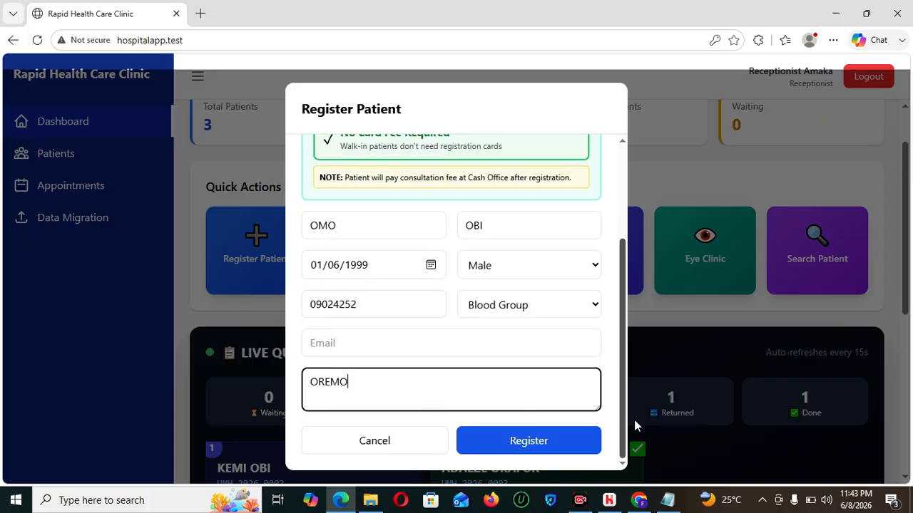
{"action": "left_click", "coordinate": [524, 443]}
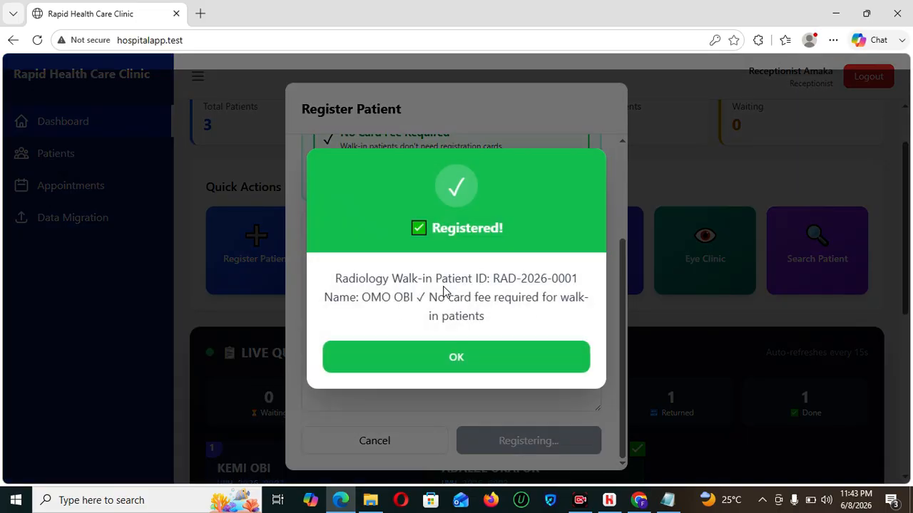
- Book the radiology walk-in for Abdominal Ultrasound with clinical notes 'RETEGEH'
{"action": "left_click", "coordinate": [465, 369]}
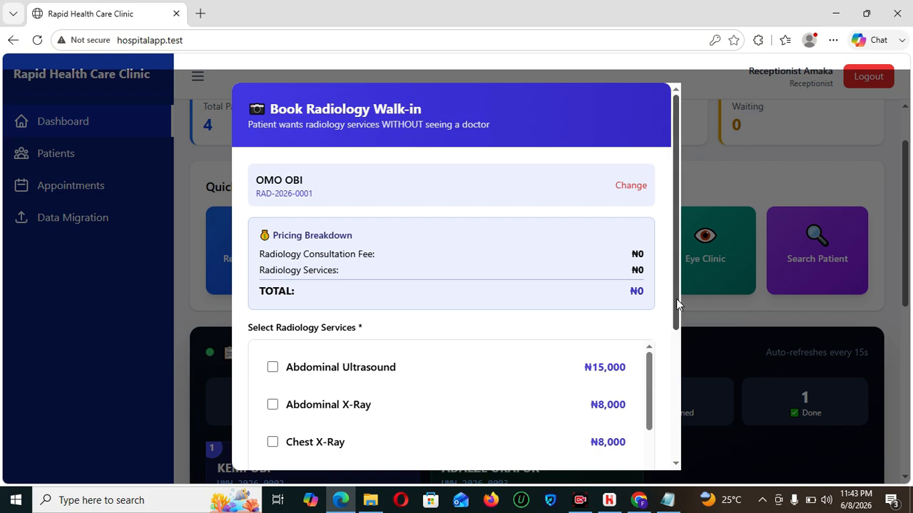
{"action": "left_click_drag", "start_coordinate": [676, 269], "coordinate": [685, 350]}
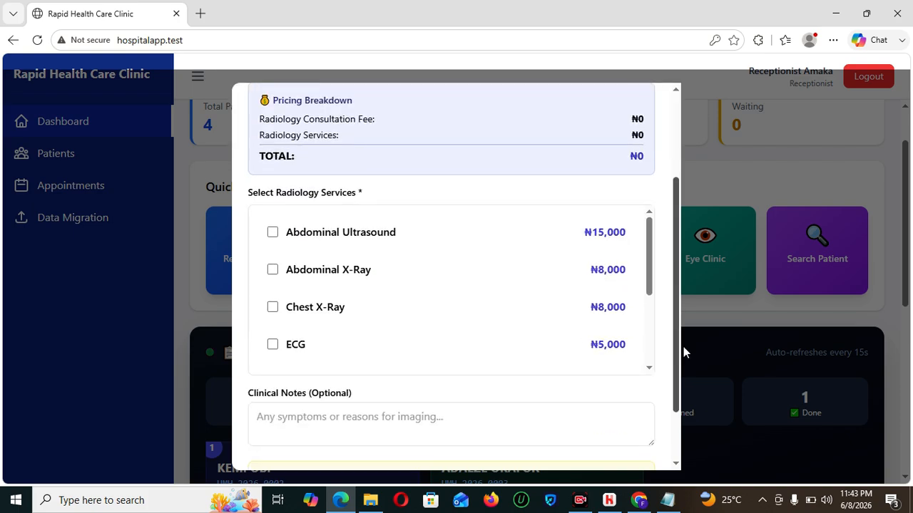
{"action": "left_click", "coordinate": [315, 244]}
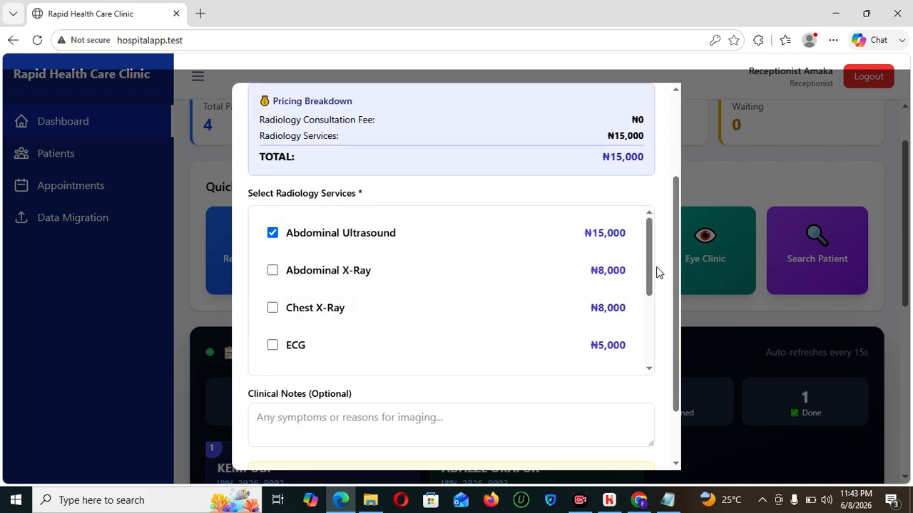
{"action": "left_click_drag", "start_coordinate": [680, 301], "coordinate": [681, 376]}
{"action": "left_click", "coordinate": [406, 336]}
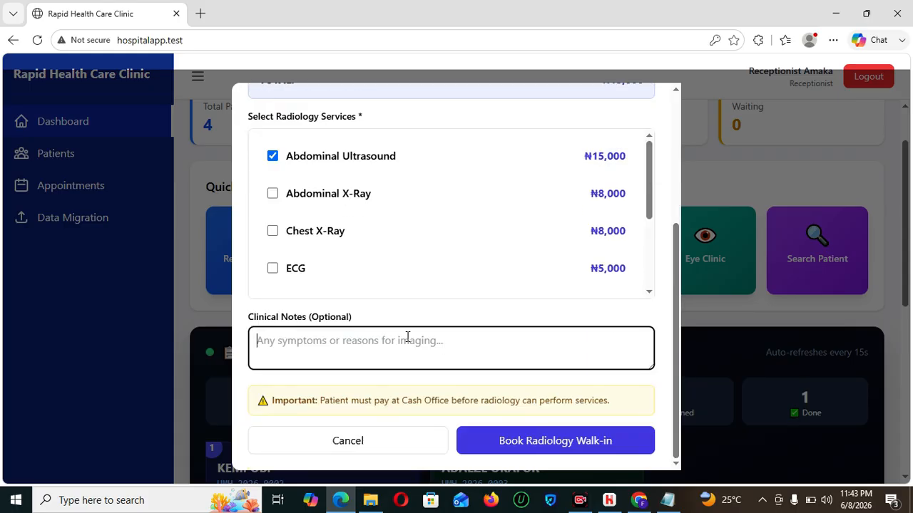
{"action": "type", "text": "RETEGEH"}
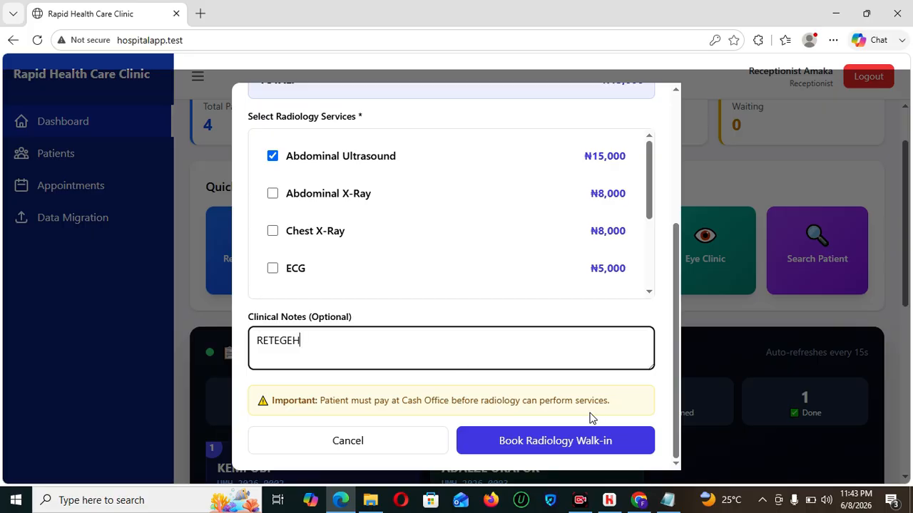
{"action": "left_click", "coordinate": [526, 446]}
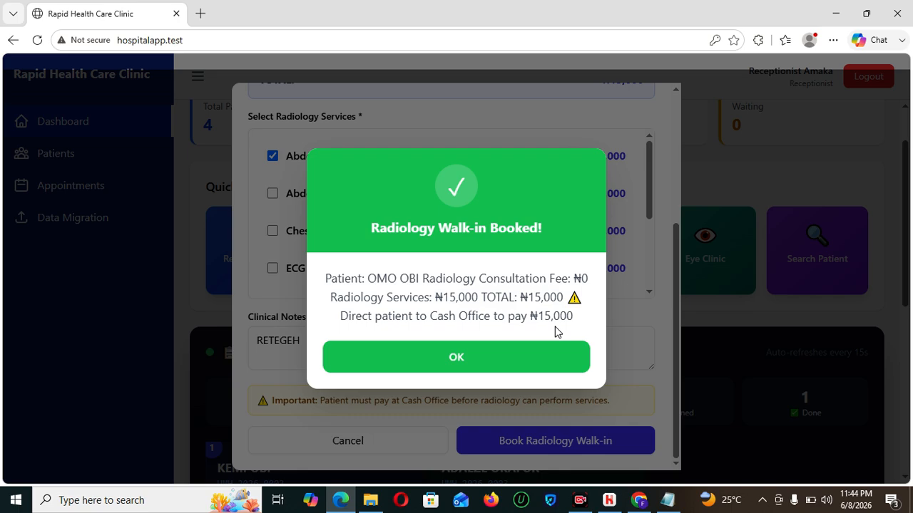
- Dismiss the booking confirmation and review Today's Patients on the reception dashboard
{"action": "left_click", "coordinate": [498, 354]}
{"action": "left_click_drag", "start_coordinate": [907, 250], "coordinate": [909, 423]}
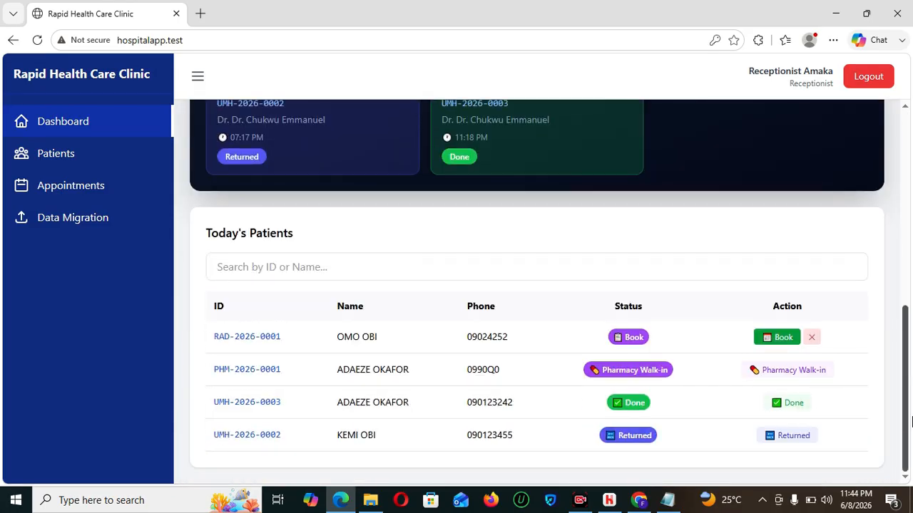
{"action": "left_click_drag", "start_coordinate": [910, 422], "coordinate": [907, 214]}
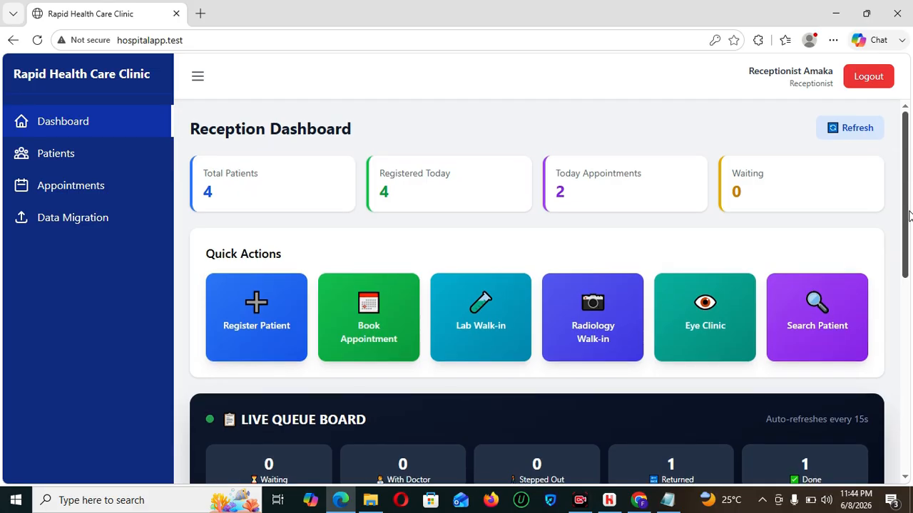
- Log out of reception and sign in as the accountant with the saved accounts login
{"action": "left_click", "coordinate": [876, 84]}
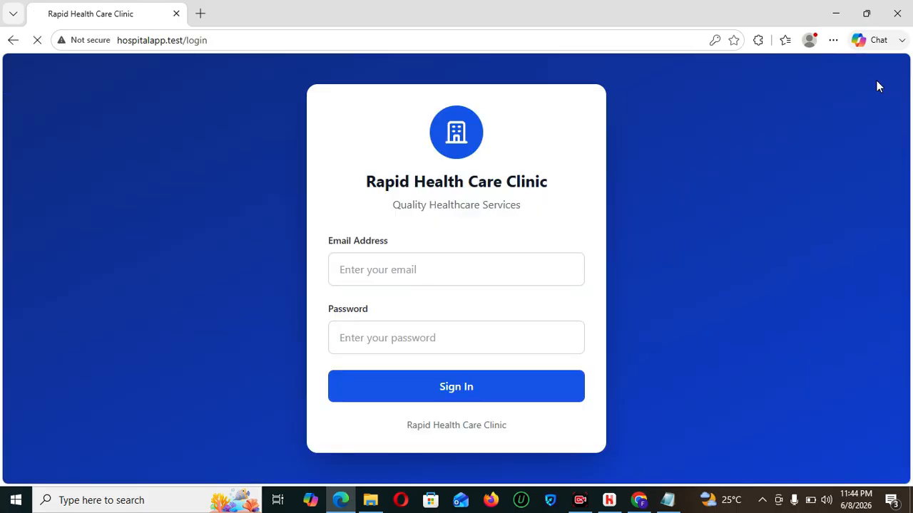
{"action": "left_click", "coordinate": [500, 266]}
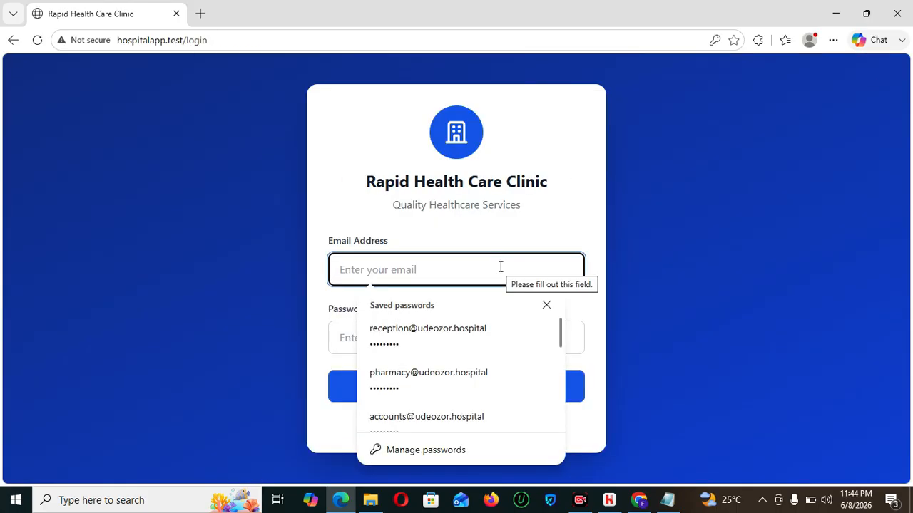
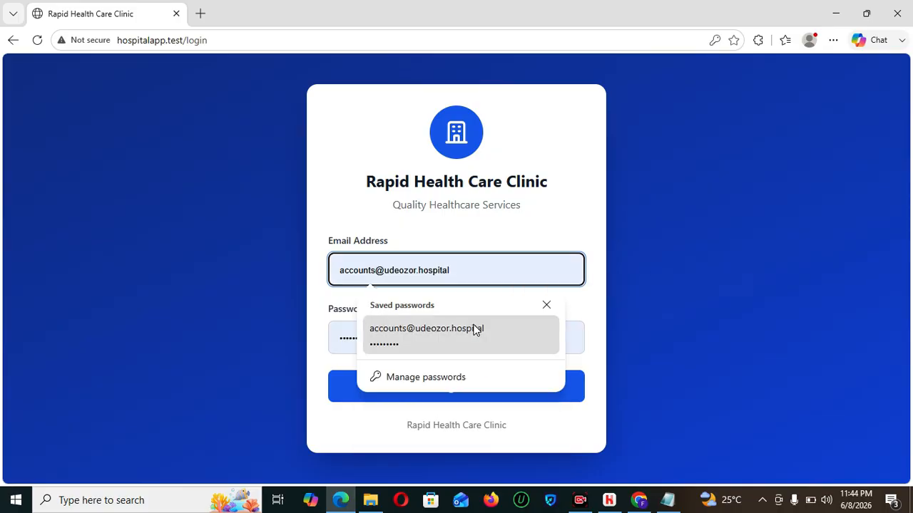
{"action": "left_click", "coordinate": [479, 335]}
{"action": "left_click", "coordinate": [475, 390]}
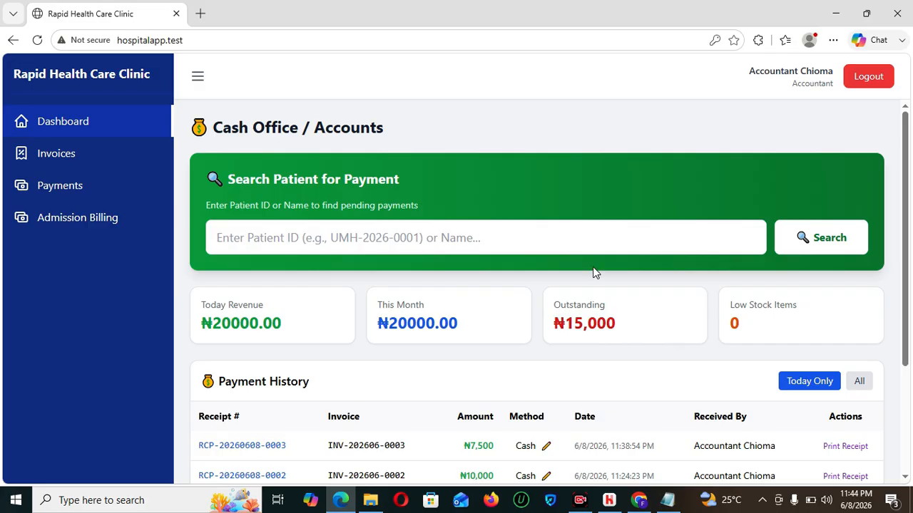
- Search the Cash Office for the earlier clinic patient's pending payments by pasted patient ID
{"action": "left_click", "coordinate": [594, 248]}
{"action": "type", "text": "UMH-2026-0003"}
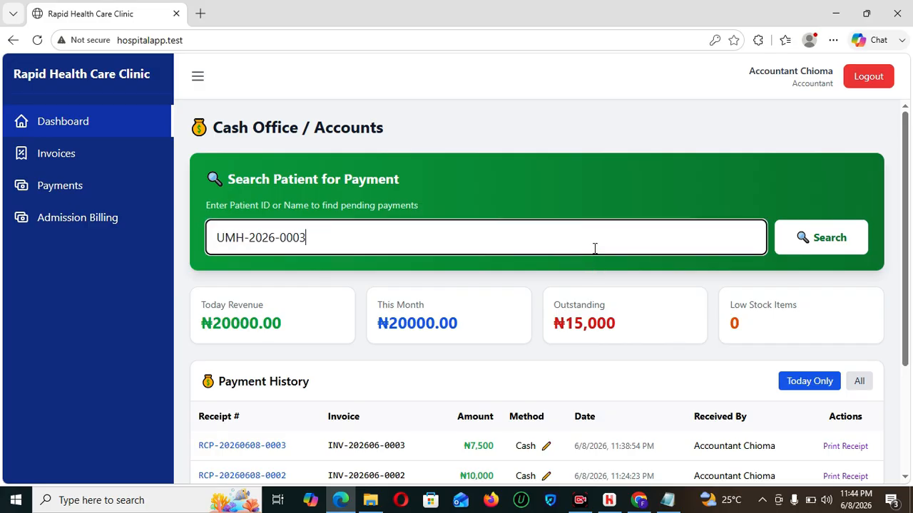
{"action": "left_click", "coordinate": [818, 243]}
{"action": "left_click_drag", "start_coordinate": [905, 190], "coordinate": [908, 461]}
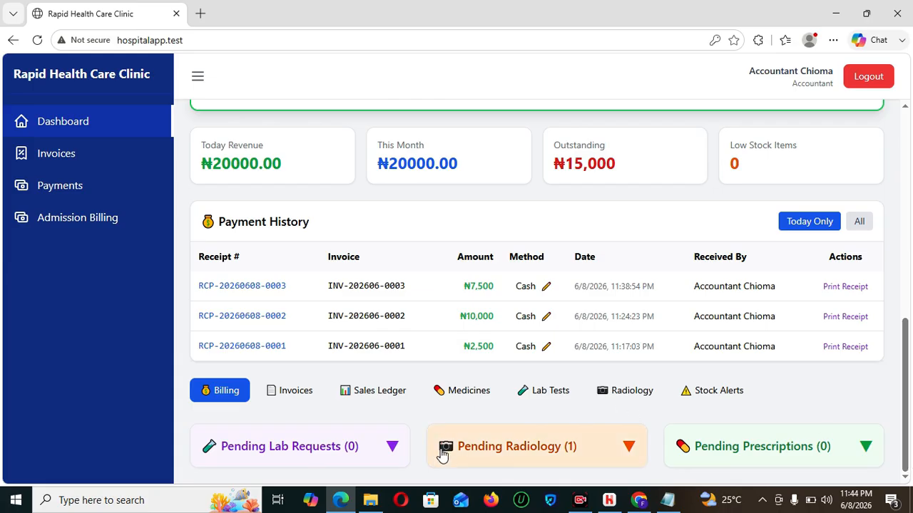
- Expand Pending Radiology and try billing the request, verifying with the pasted patient ID
{"action": "left_click", "coordinate": [501, 452]}
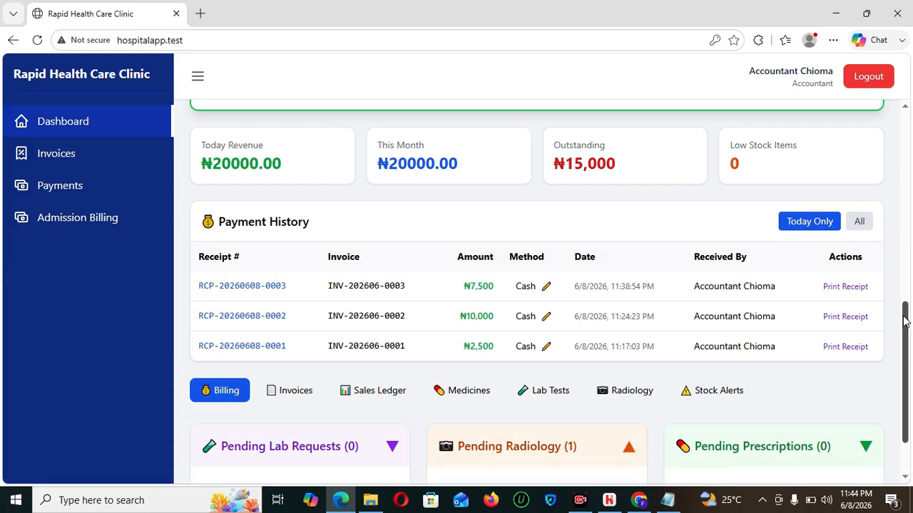
{"action": "left_click_drag", "start_coordinate": [907, 317], "coordinate": [908, 365]}
{"action": "scroll", "coordinate": [907, 365], "scroll_direction": "down", "scroll_amount": 1}
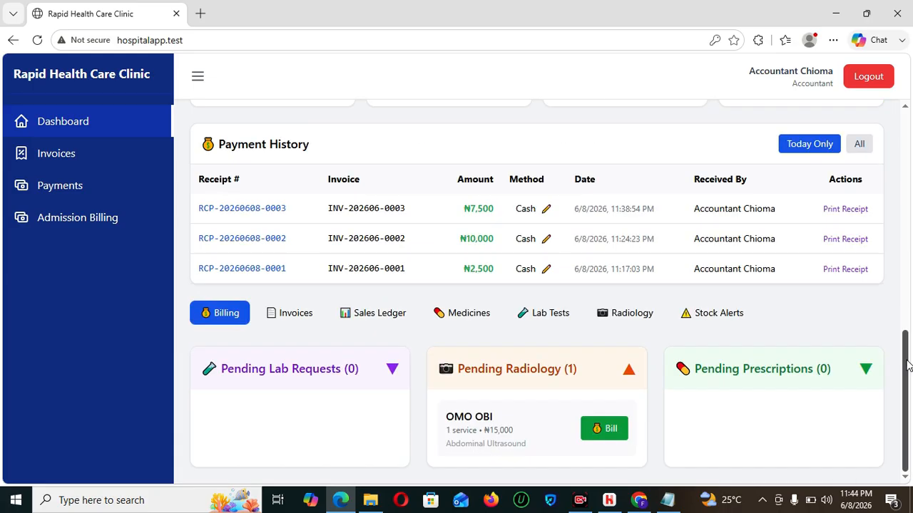
{"action": "left_click", "coordinate": [603, 431]}
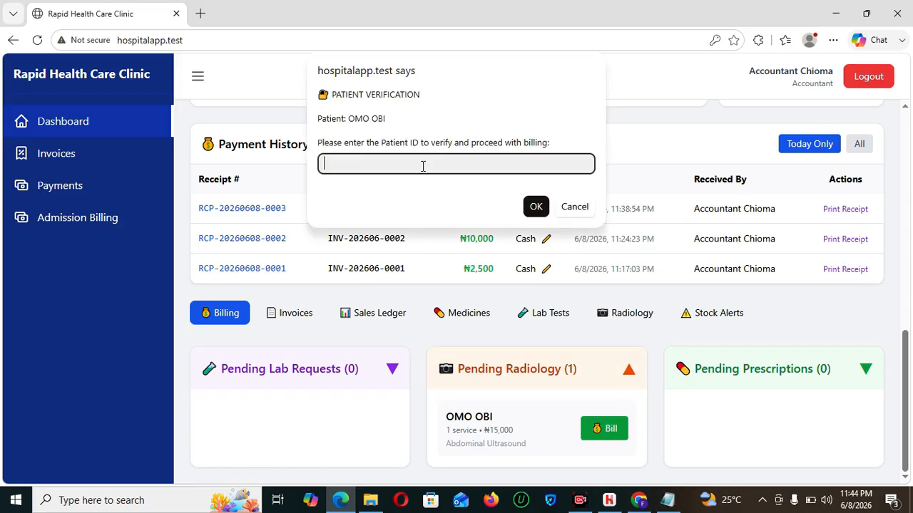
{"action": "type", "text": "UMH-2026-0003"}
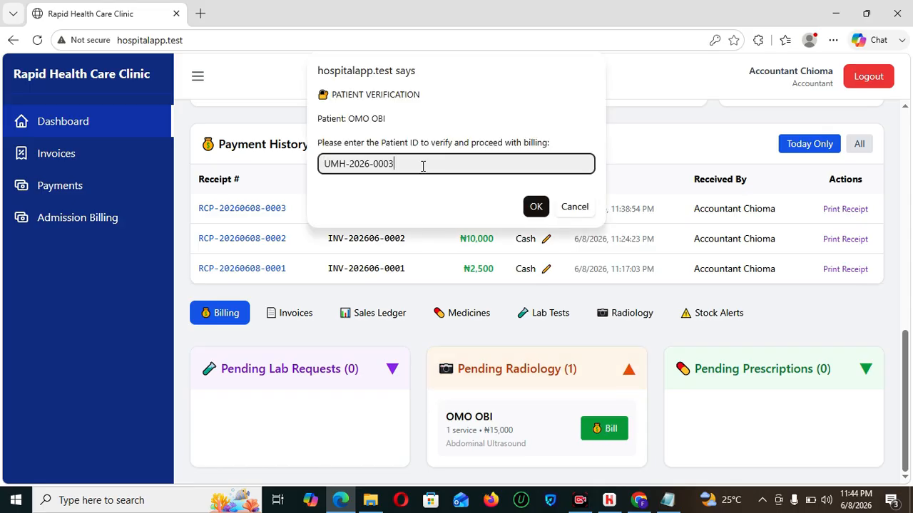
{"action": "left_click", "coordinate": [536, 208]}
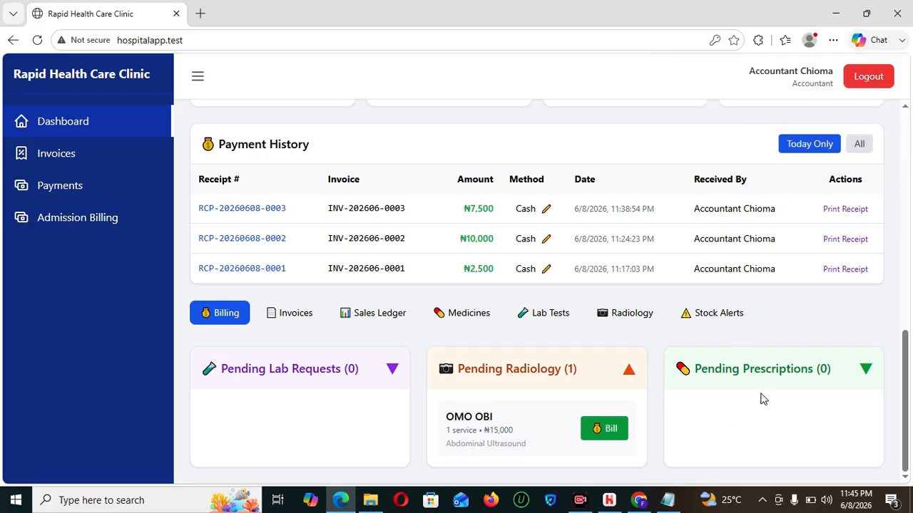
{"action": "left_click_drag", "start_coordinate": [906, 376], "coordinate": [907, 157]}
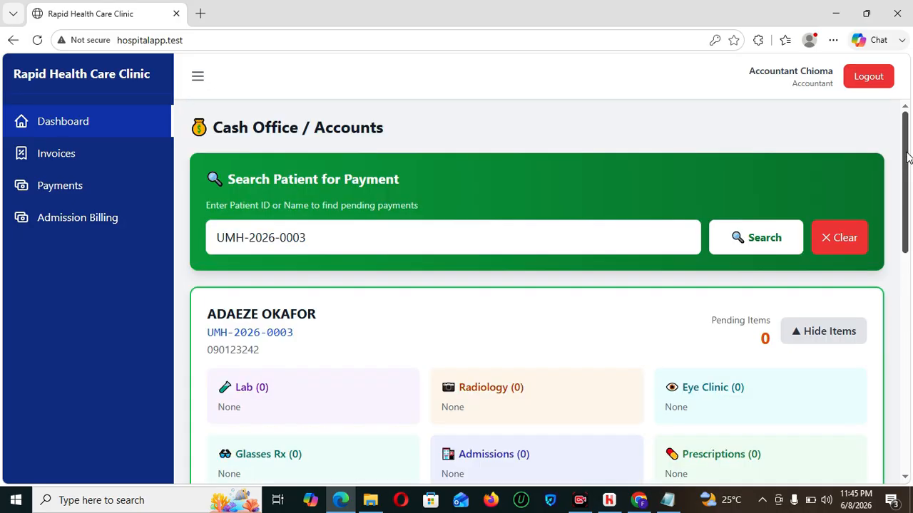
- Log out of the accountant account and sign in with the saved reception login
{"action": "left_click", "coordinate": [864, 76]}
{"action": "left_click", "coordinate": [467, 271]}
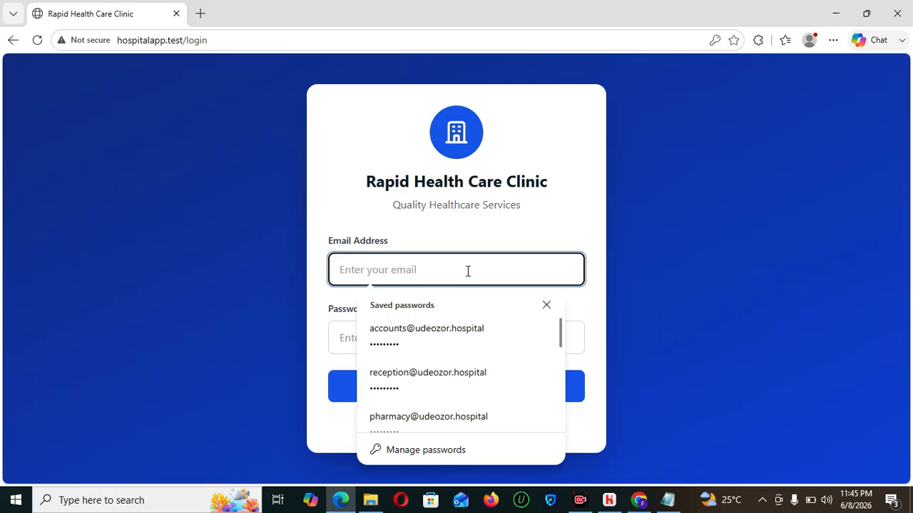
{"action": "type", "text": "RE"}
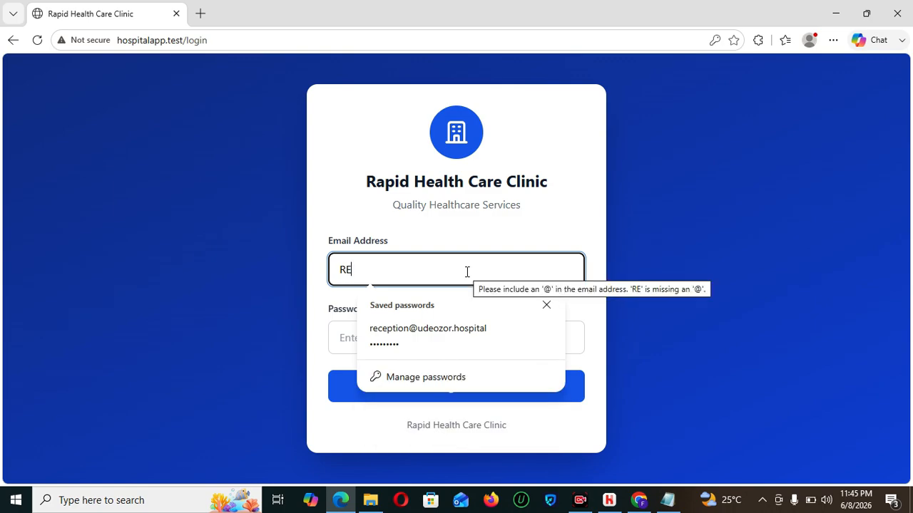
{"action": "left_click", "coordinate": [445, 336]}
{"action": "left_click", "coordinate": [465, 386]}
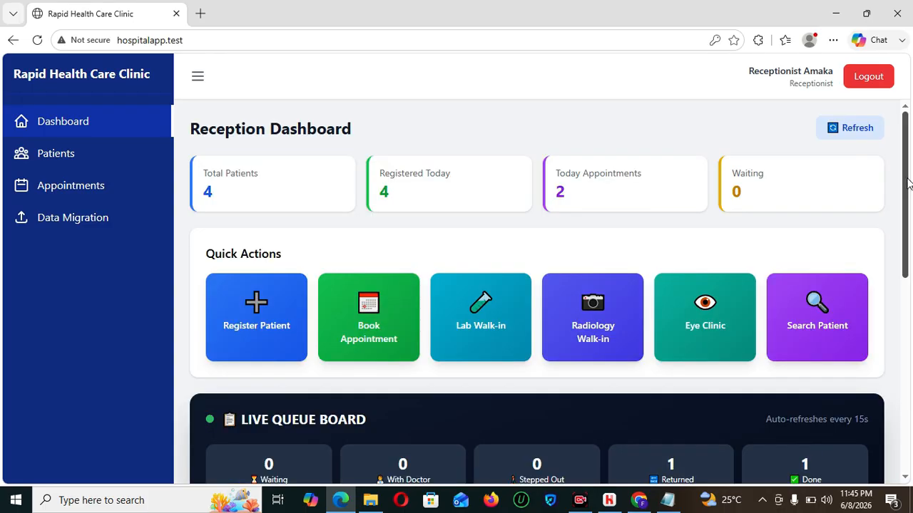
- Copy the radiology patient's RAD ID from Today's Patients, then log out and pick the accounts login
{"action": "left_click_drag", "start_coordinate": [908, 184], "coordinate": [911, 405]}
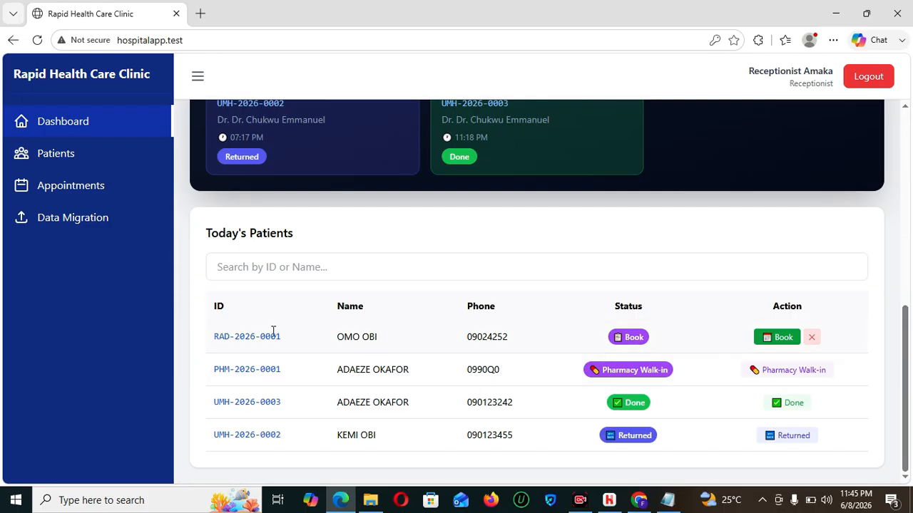
{"action": "left_click_drag", "start_coordinate": [285, 341], "coordinate": [211, 343]}
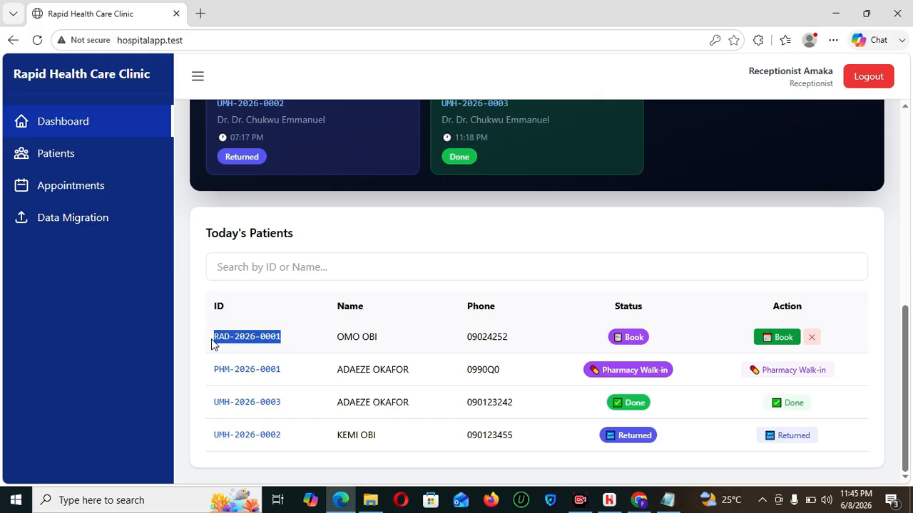
{"action": "left_click", "coordinate": [864, 79]}
{"action": "left_click", "coordinate": [425, 268]}
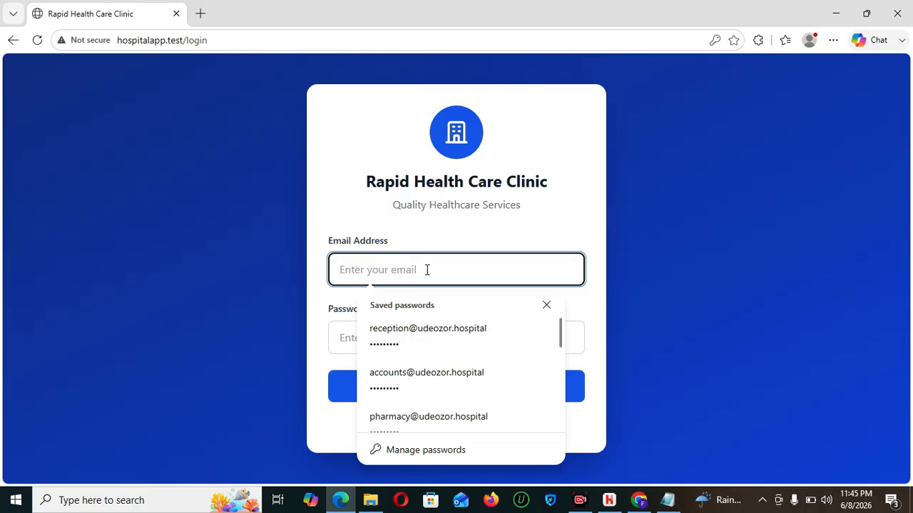
{"action": "left_click", "coordinate": [432, 381]}
- Sign in as the accountant and search the radiology patient's pending items by copied ID
{"action": "left_click", "coordinate": [465, 392]}
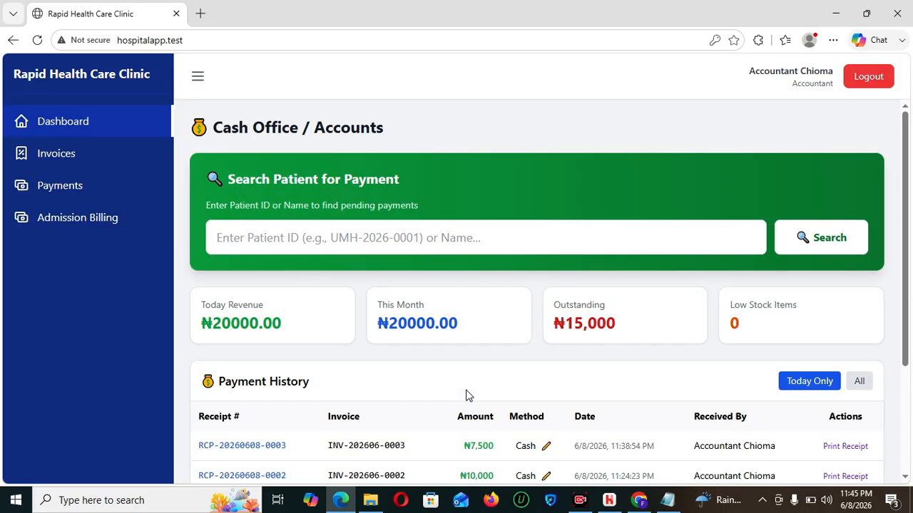
{"action": "left_click", "coordinate": [458, 252]}
{"action": "type", "text": "RAD-2026-0001"}
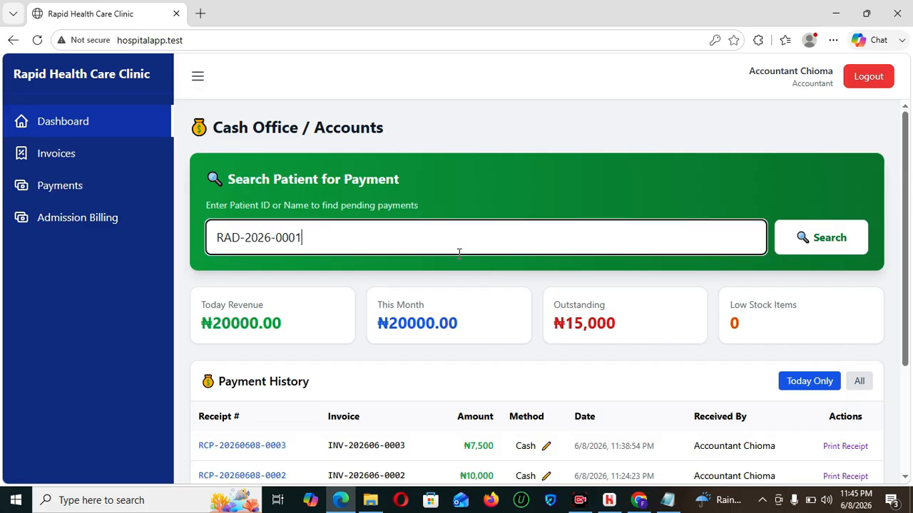
{"action": "left_click", "coordinate": [827, 239]}
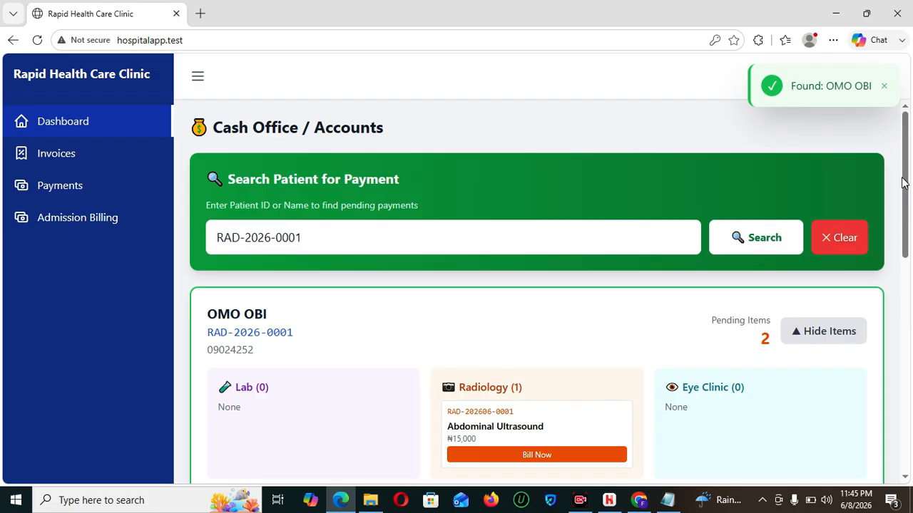
{"action": "scroll", "coordinate": [904, 192], "scroll_direction": "down", "scroll_amount": 2}
- Verify the patient, invoice the ₦15,000 Abdominal Ultrasound and record its cash payment
{"action": "left_click", "coordinate": [544, 309]}
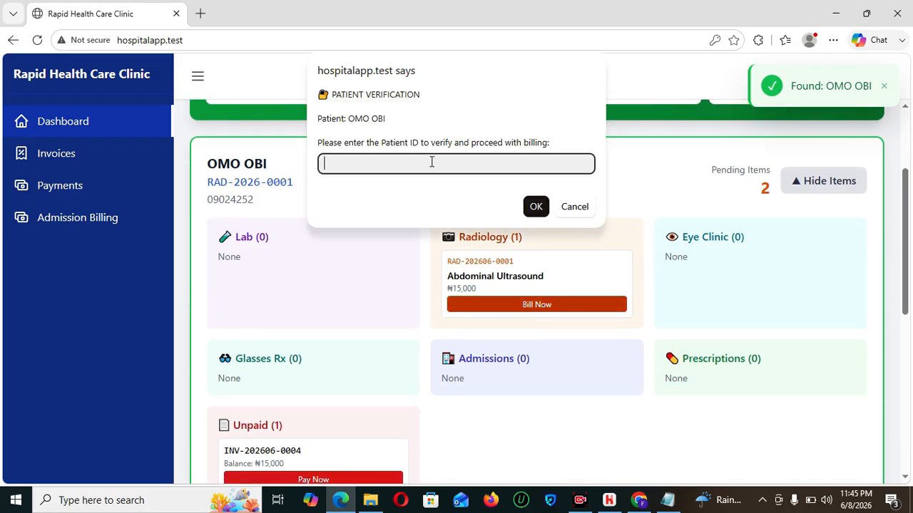
{"action": "type", "text": "RAD-2026-0001"}
{"action": "left_click", "coordinate": [533, 204]}
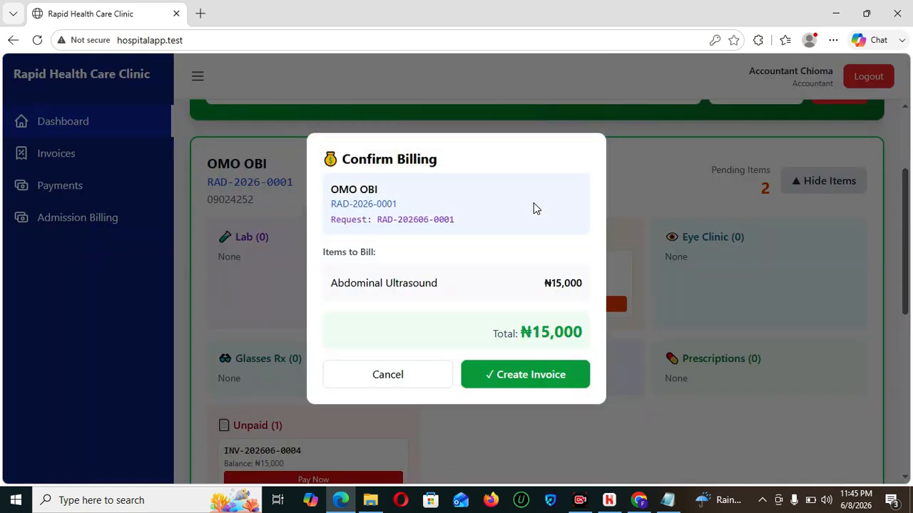
{"action": "left_click", "coordinate": [531, 376]}
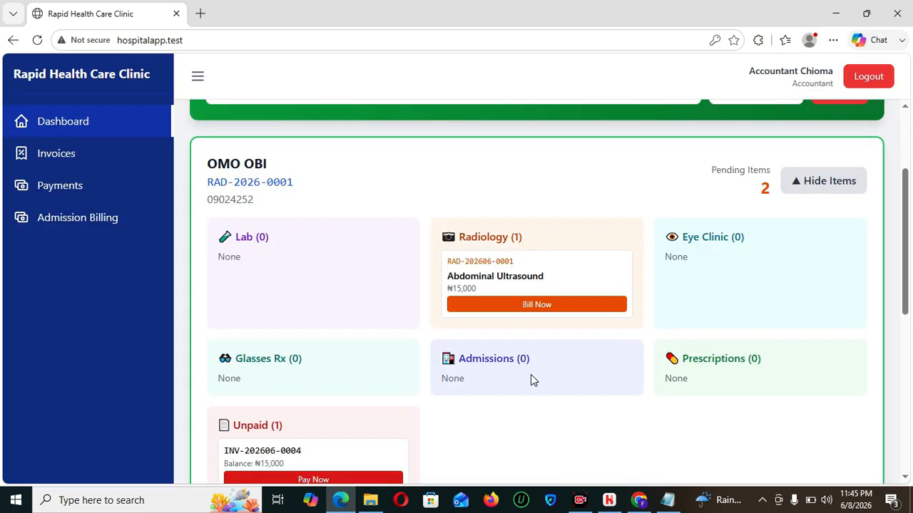
{"action": "left_click", "coordinate": [525, 426]}
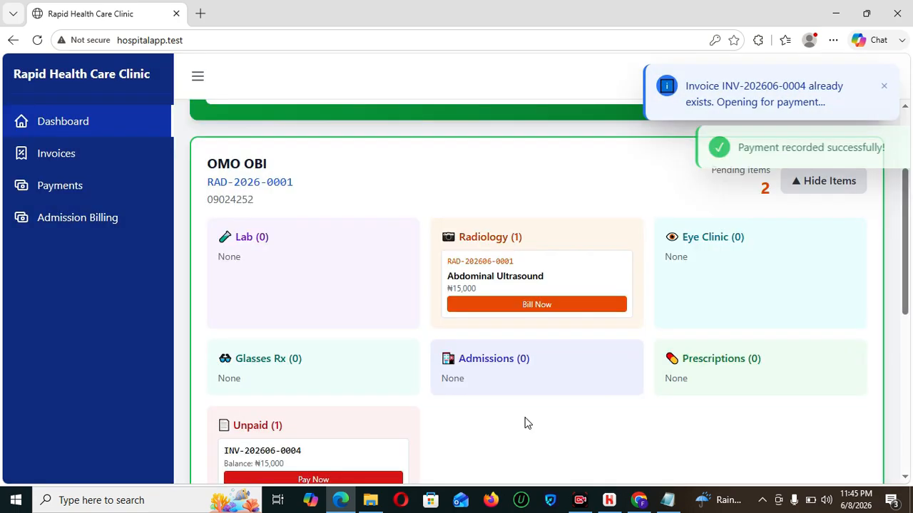
- Hide the patient's pending items and scroll to the Payment History's four cash receipts
{"action": "left_click_drag", "start_coordinate": [904, 269], "coordinate": [904, 222]}
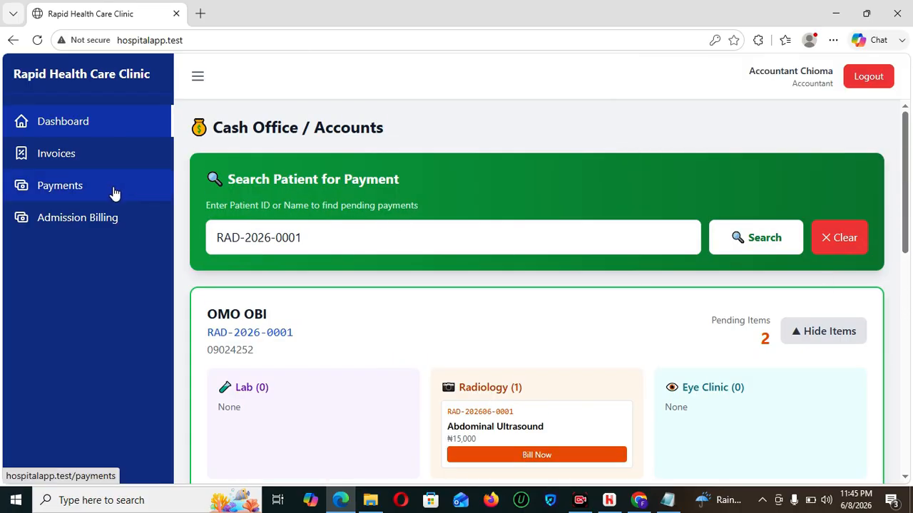
{"action": "left_click", "coordinate": [827, 333]}
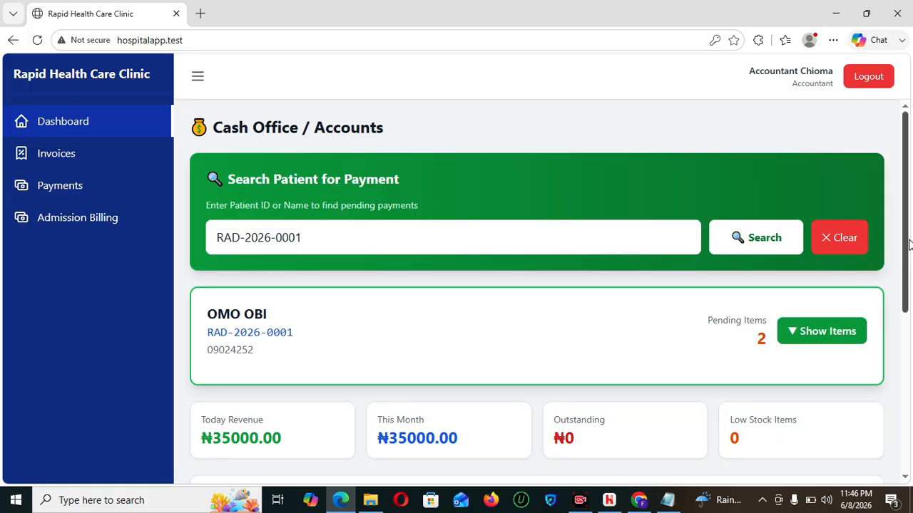
{"action": "left_click_drag", "start_coordinate": [910, 246], "coordinate": [911, 457]}
- Generate the Monthly June 2026 Sales Ledger report and review its ₦35,000 across 4 transactions
{"action": "left_click", "coordinate": [367, 393]}
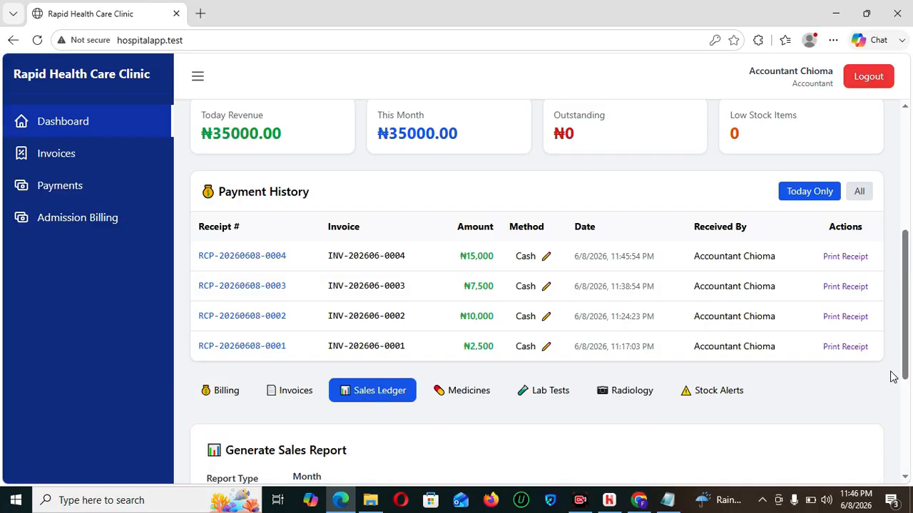
{"action": "left_click_drag", "start_coordinate": [909, 271], "coordinate": [909, 355]}
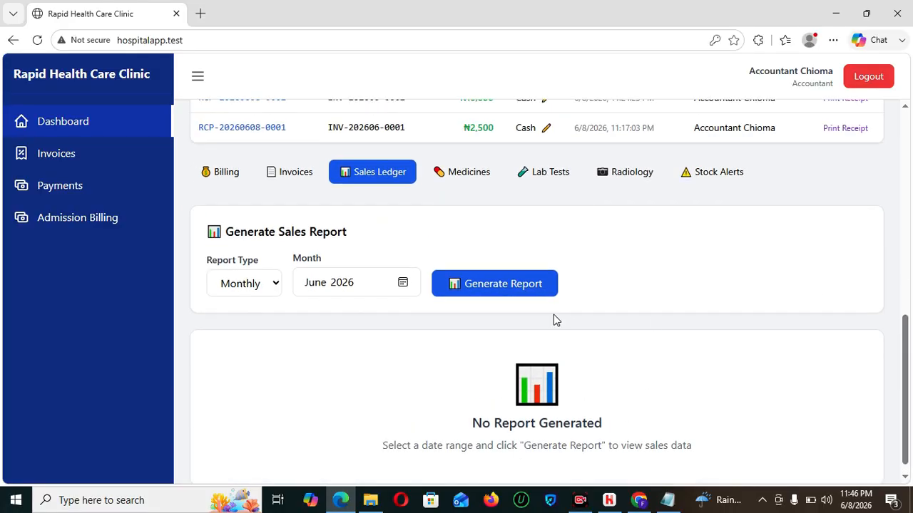
{"action": "left_click", "coordinate": [491, 284]}
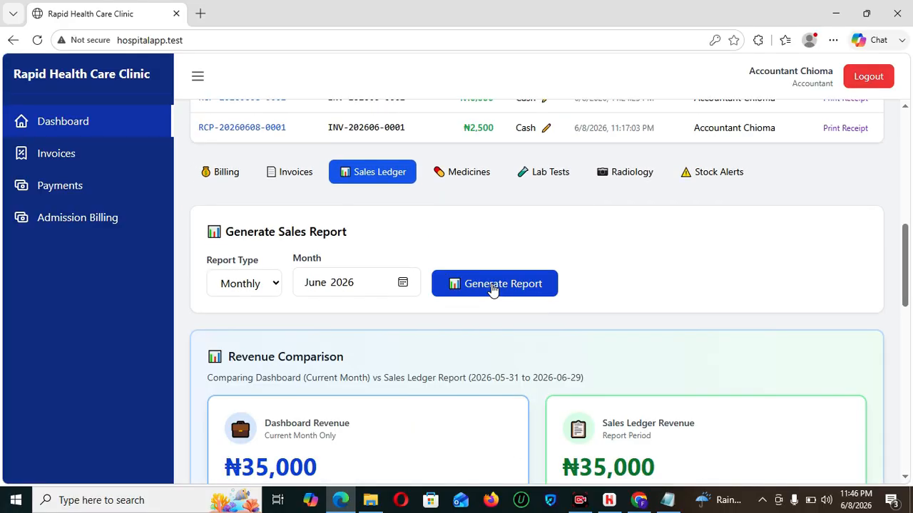
{"action": "left_click_drag", "start_coordinate": [904, 257], "coordinate": [909, 328]}
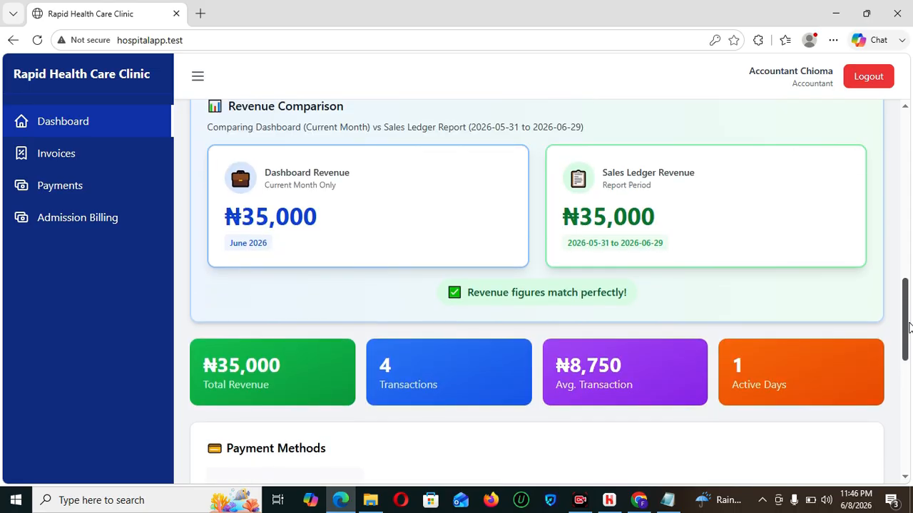
{"action": "left_click_drag", "start_coordinate": [909, 307], "coordinate": [911, 421]}
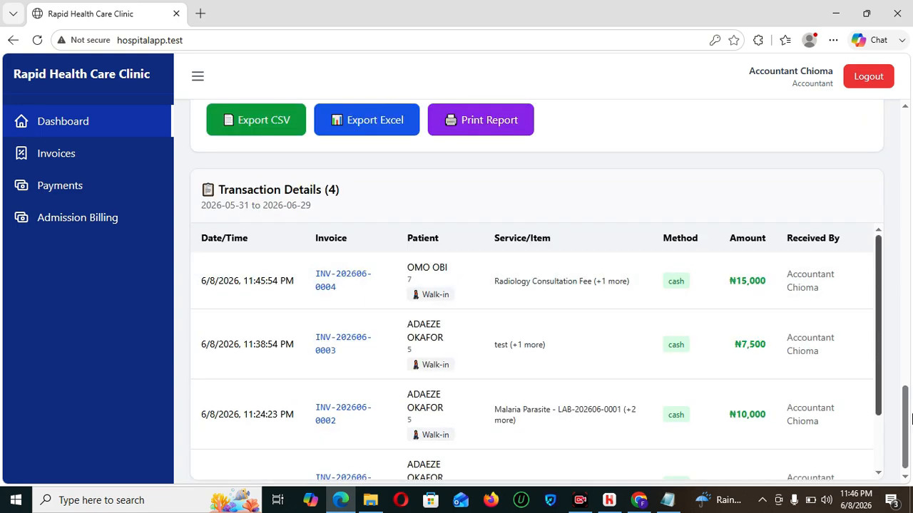
{"action": "left_click_drag", "start_coordinate": [909, 454], "coordinate": [848, 76]}
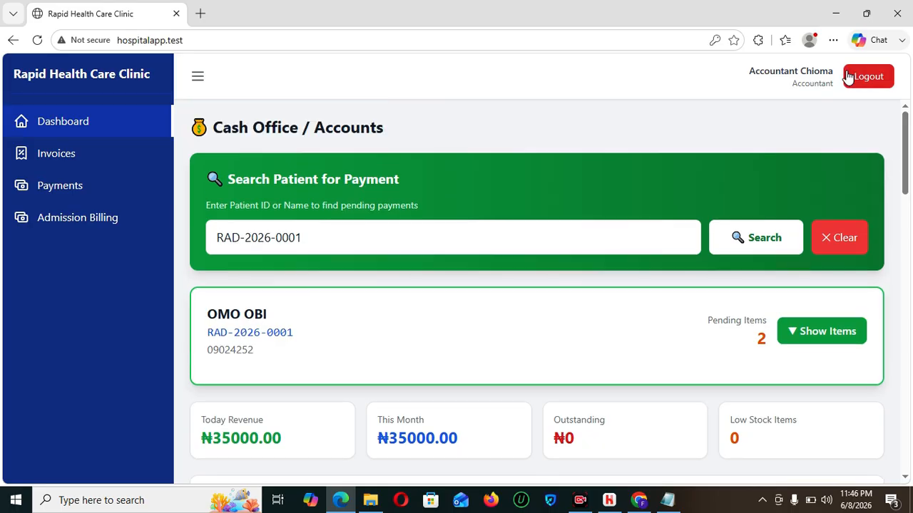
- Log out of the accountant account and sign in with the saved radiology login
{"action": "left_click", "coordinate": [847, 75]}
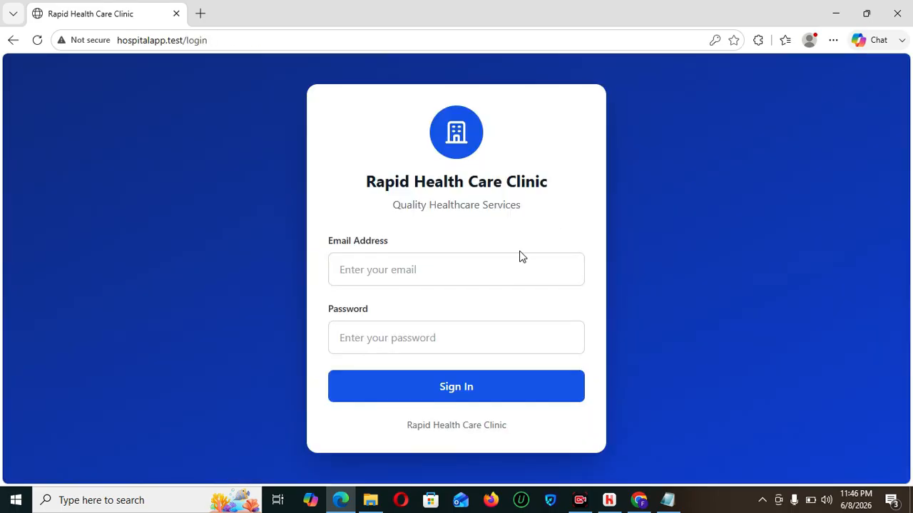
{"action": "left_click", "coordinate": [512, 263]}
{"action": "type", "text": "RA"}
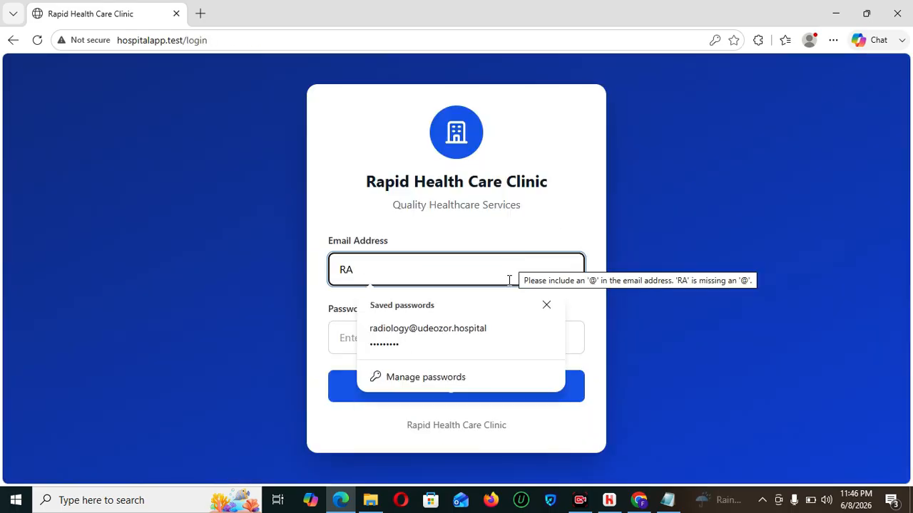
{"action": "left_click", "coordinate": [485, 336]}
{"action": "left_click", "coordinate": [477, 386]}
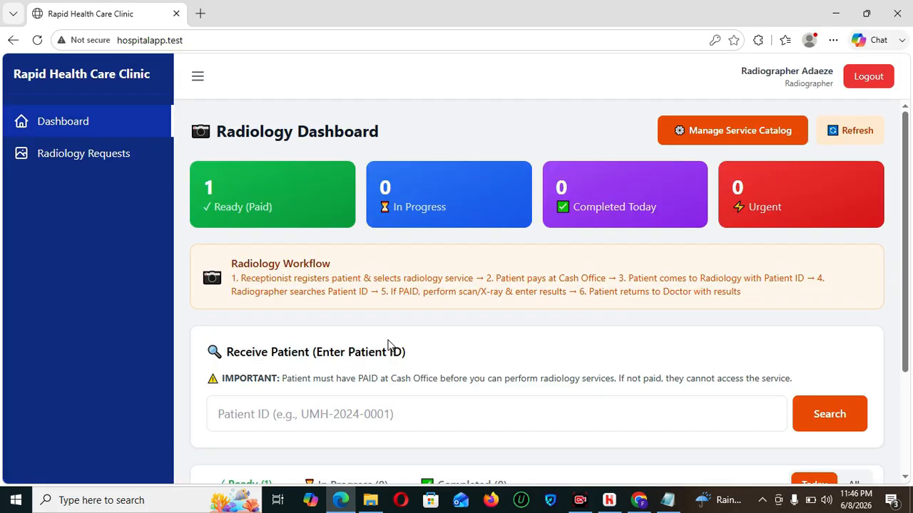
- Search the pasted patient ID and start the Abdominal Ultrasound examination
{"action": "left_click", "coordinate": [375, 409]}
{"action": "type", "text": "RAD-2026-0001"}
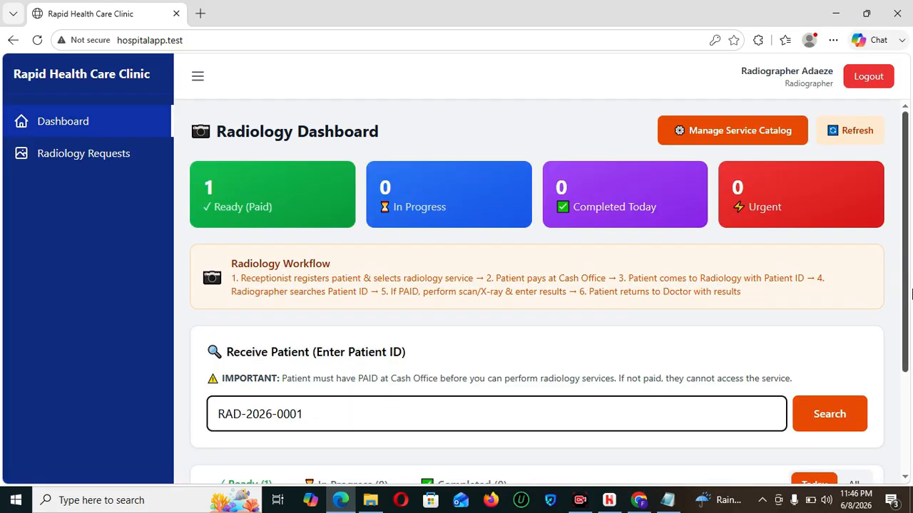
{"action": "scroll", "coordinate": [906, 355], "scroll_direction": "down", "scroll_amount": 3}
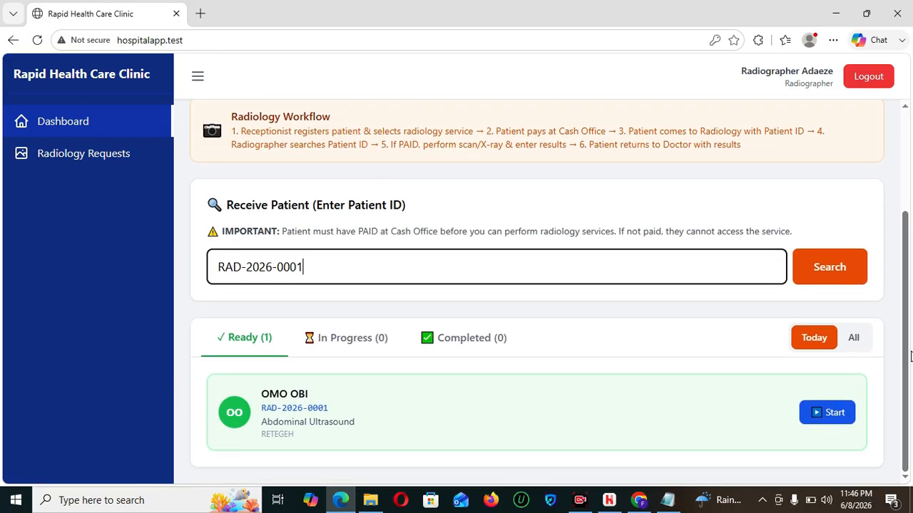
{"action": "left_click", "coordinate": [821, 413]}
{"action": "left_click", "coordinate": [823, 420]}
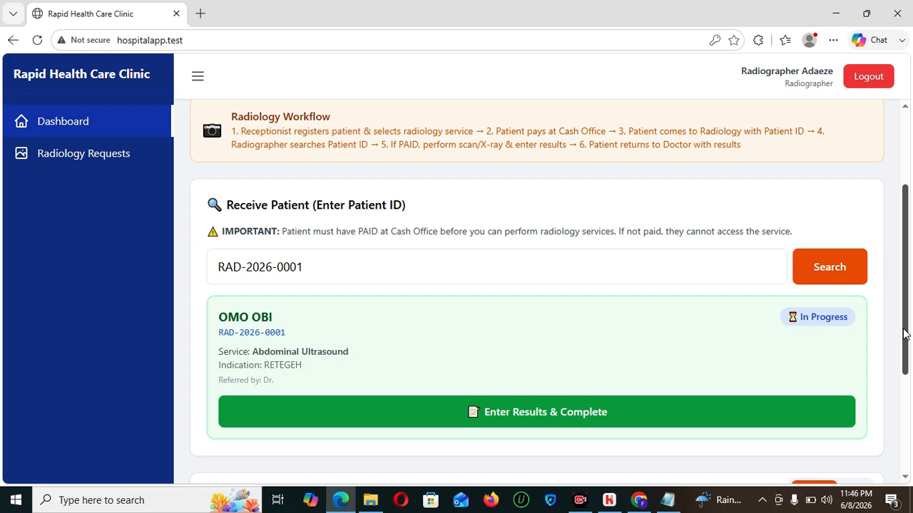
{"action": "scroll", "coordinate": [904, 334], "scroll_direction": "up", "scroll_amount": 2}
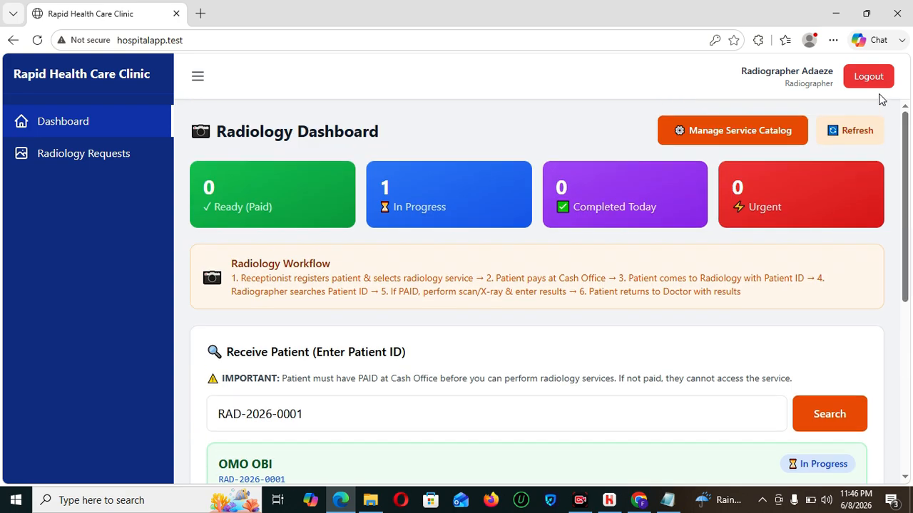
{"action": "left_click", "coordinate": [769, 129]}
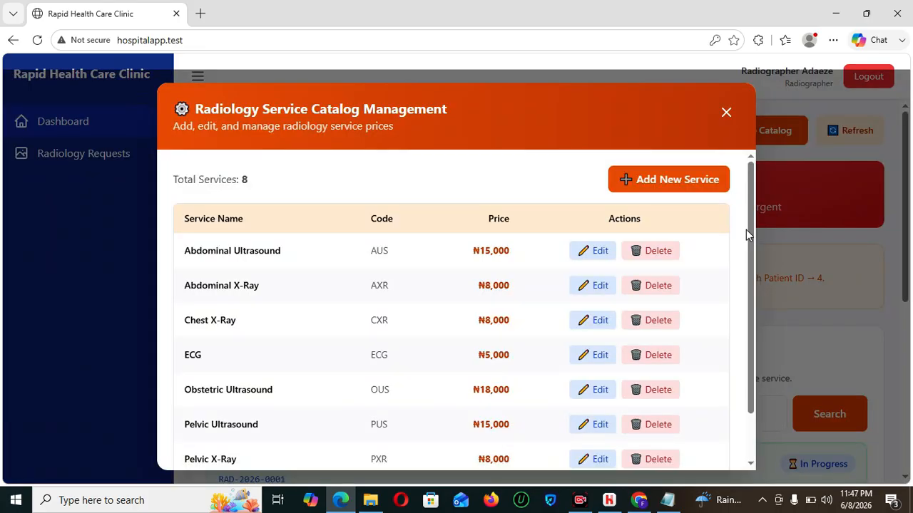
{"action": "left_click_drag", "start_coordinate": [751, 278], "coordinate": [754, 193]}
{"action": "left_click", "coordinate": [725, 113]}
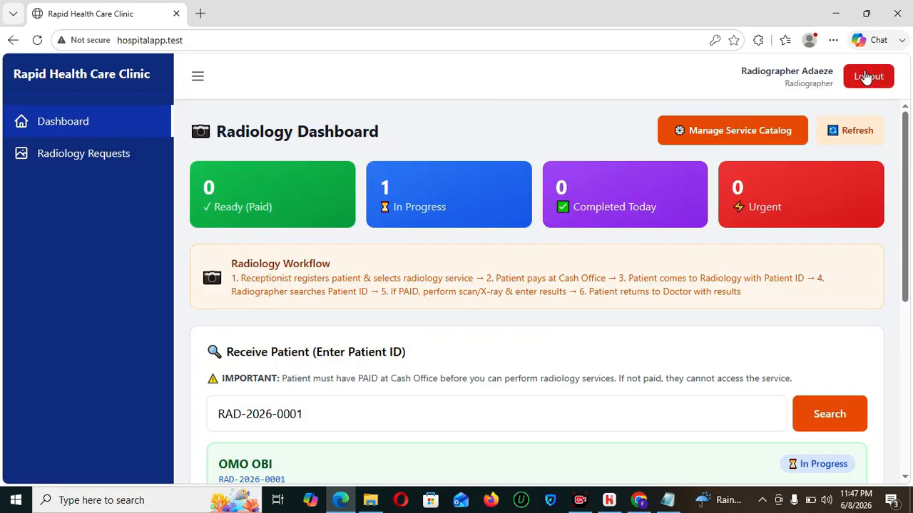
- Log out of the radiographer account and sign in with the saved reception login
{"action": "left_click", "coordinate": [868, 76]}
{"action": "left_click", "coordinate": [441, 269]}
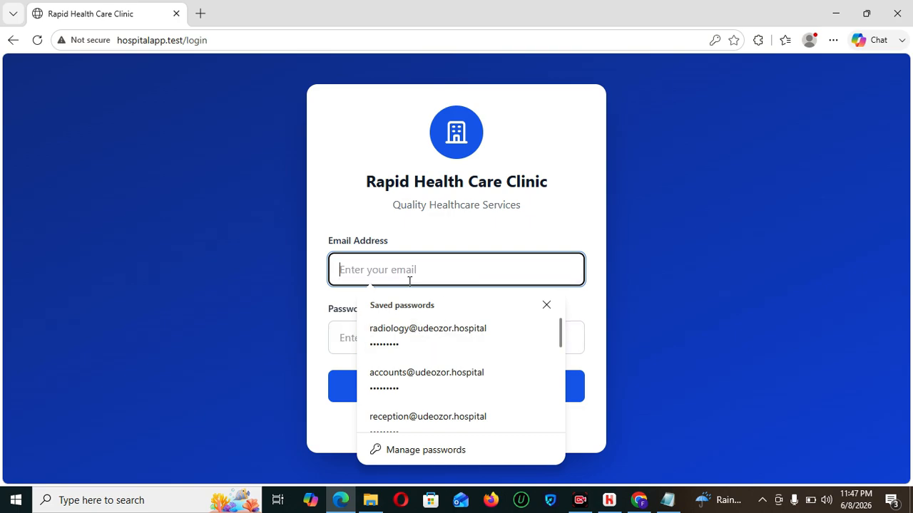
{"action": "type", "text": "REC"}
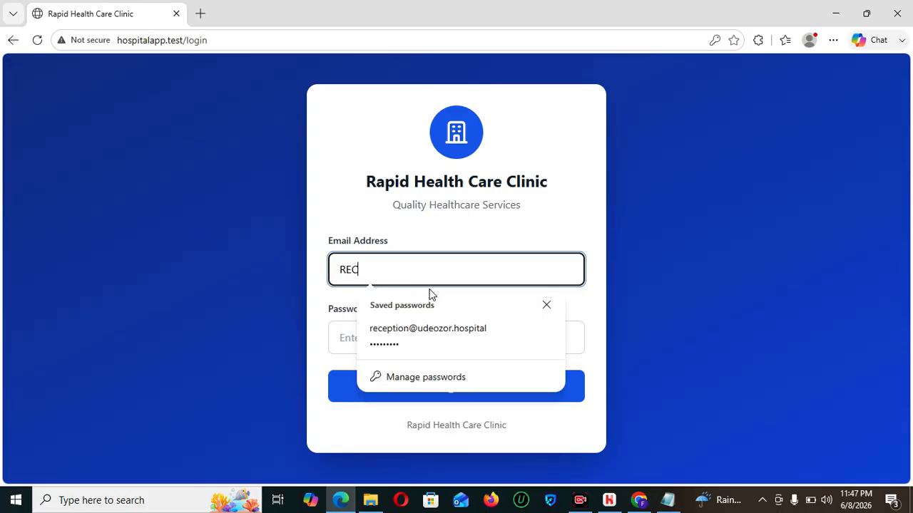
{"action": "left_click", "coordinate": [435, 348]}
{"action": "left_click", "coordinate": [455, 387]}
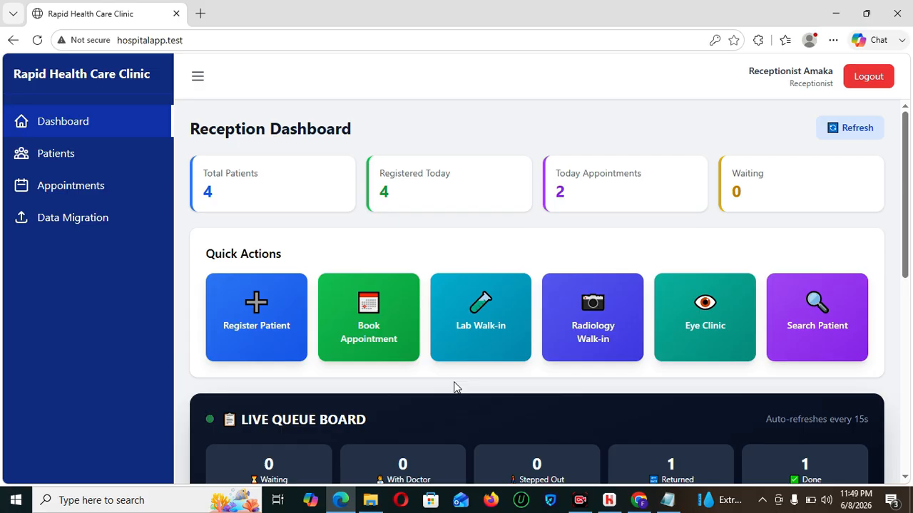
- Start a new patient registration with the ₦5,000 Emergency card and autofill the form
{"action": "left_click", "coordinate": [255, 332]}
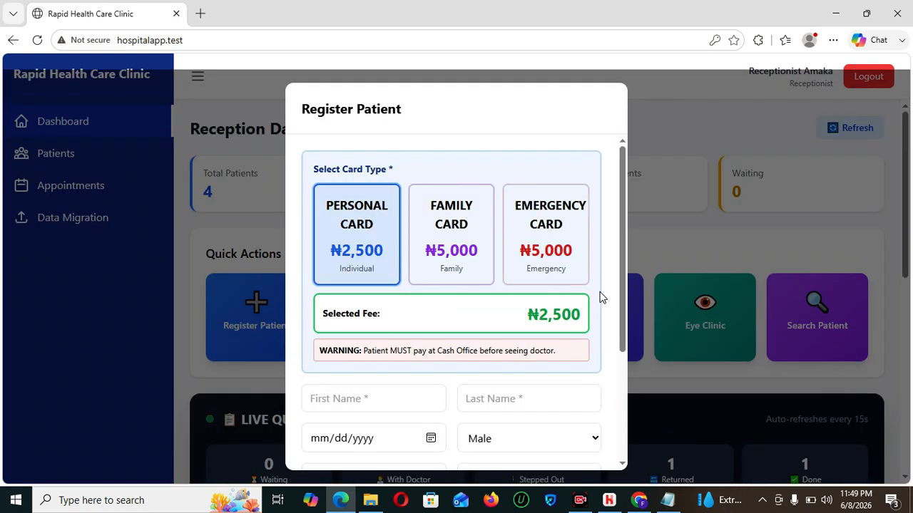
{"action": "left_click_drag", "start_coordinate": [626, 317], "coordinate": [628, 357]}
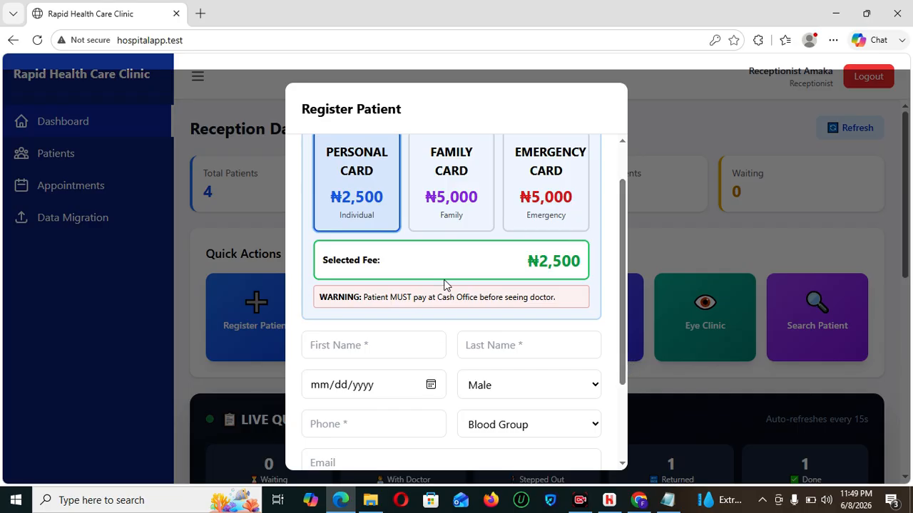
{"action": "left_click", "coordinate": [551, 192]}
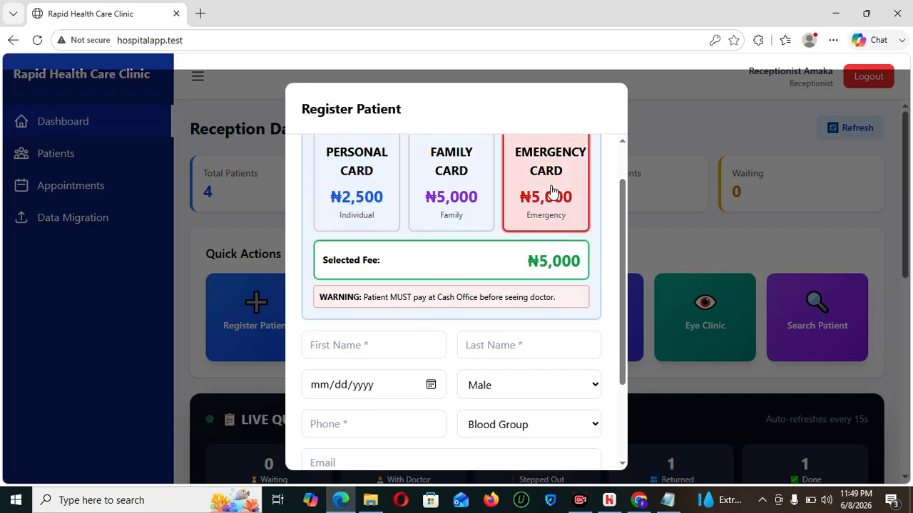
{"action": "left_click", "coordinate": [357, 343]}
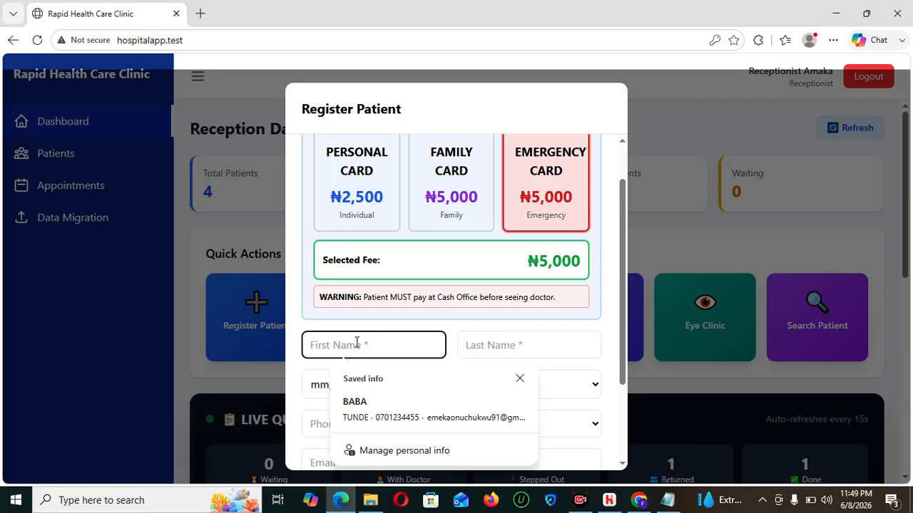
{"action": "left_click", "coordinate": [362, 403]}
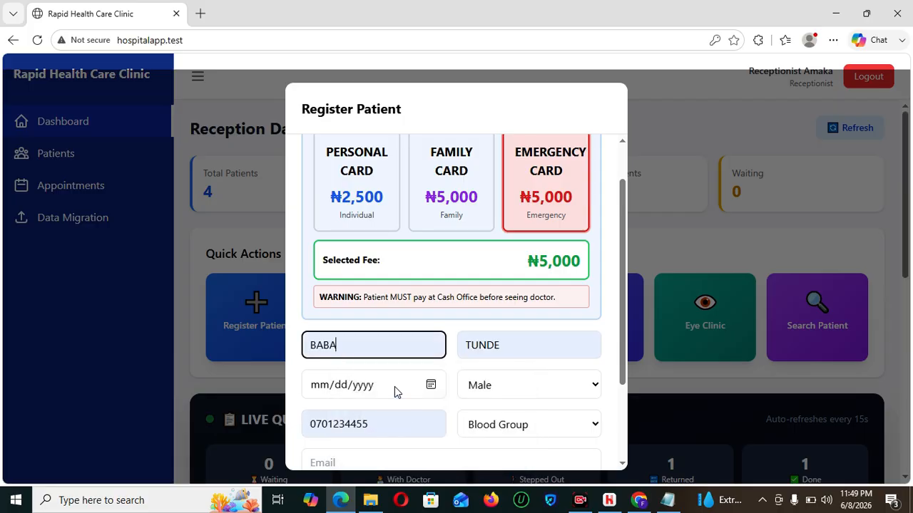
- Replace the autofilled name with the new patient's first and last name and enter their date of birth
{"action": "left_click_drag", "start_coordinate": [354, 350], "coordinate": [249, 351]}
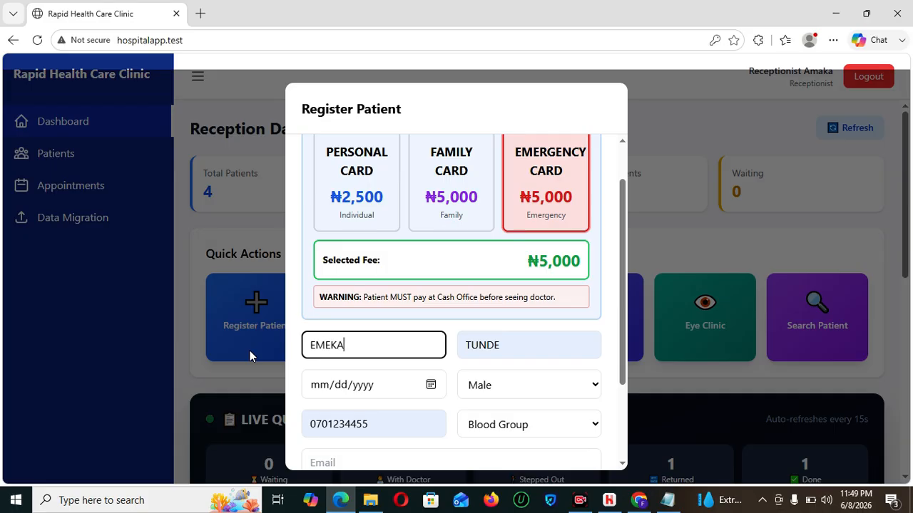
{"action": "key", "text": "Tab"}
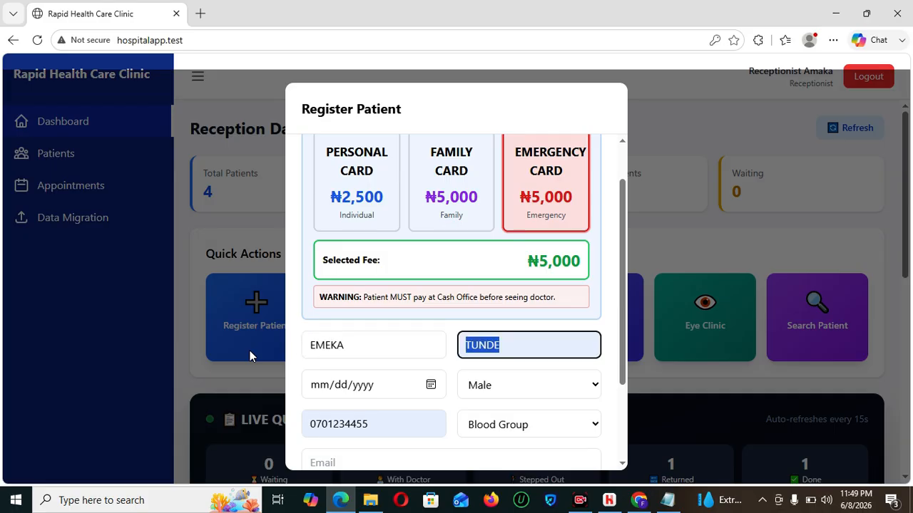
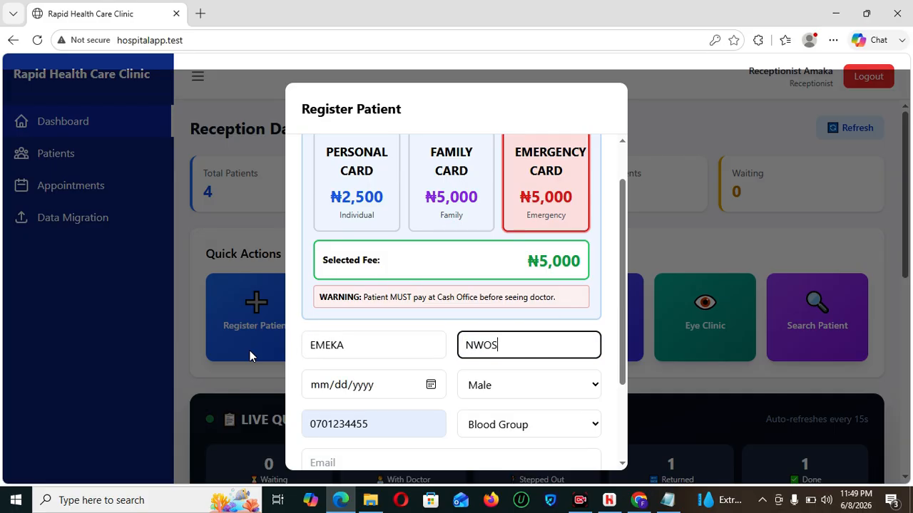
{"action": "left_click", "coordinate": [332, 391]}
{"action": "type", "text": "01/"}
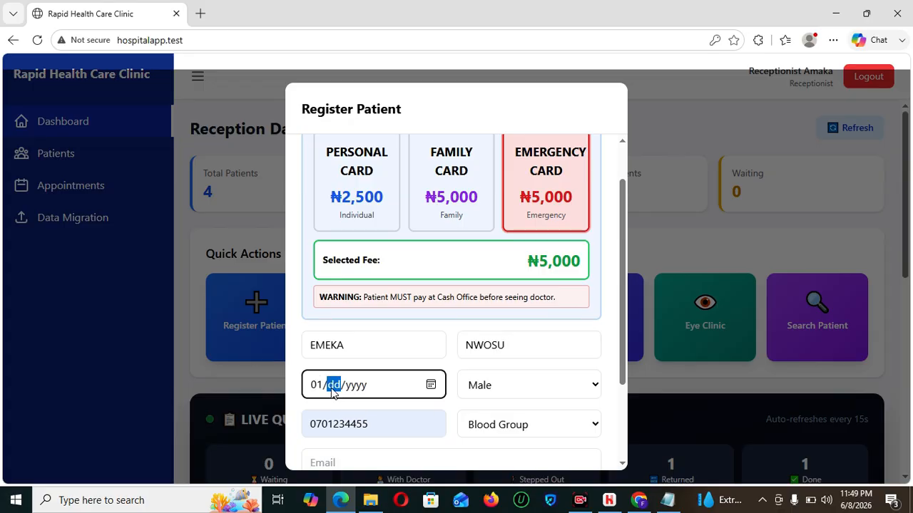
{"action": "type", "text": "03/"}
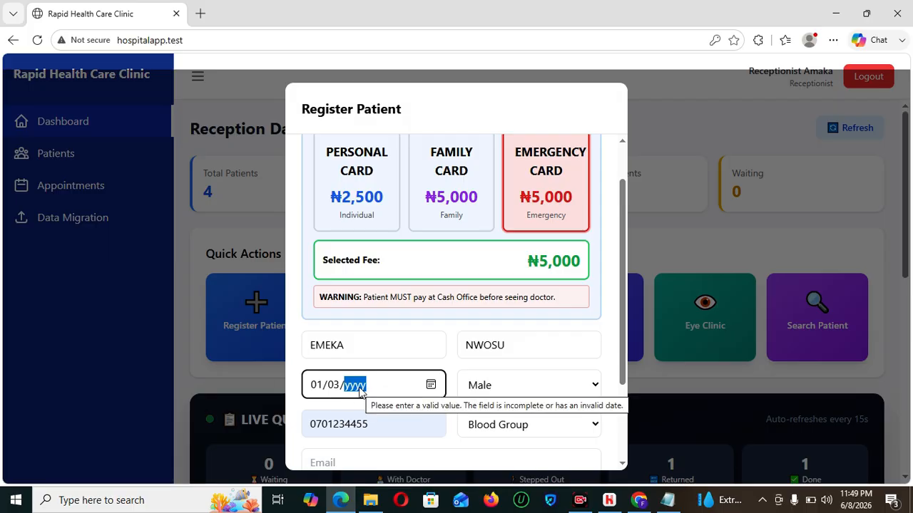
{"action": "type", "text": "1997"}
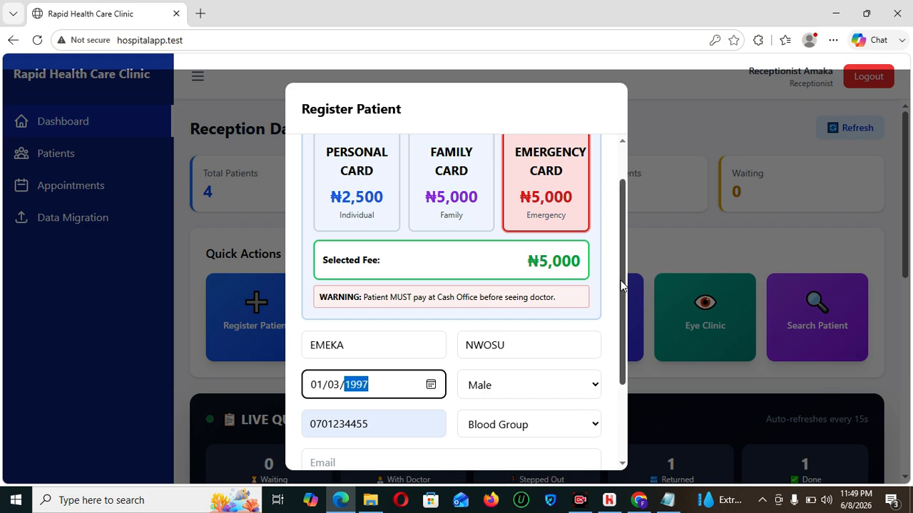
- Replace the autofilled address with the patient's street address, then register and confirm the Emergency Card
{"action": "scroll", "coordinate": [628, 392], "scroll_direction": "down", "scroll_amount": 2}
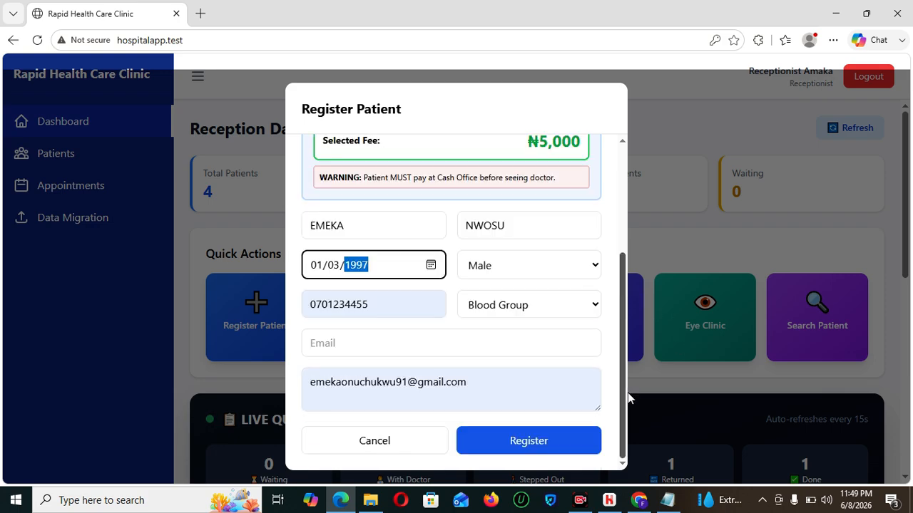
{"action": "triple_click", "coordinate": [473, 383]}
{"action": "key", "text": "BackSpace"}
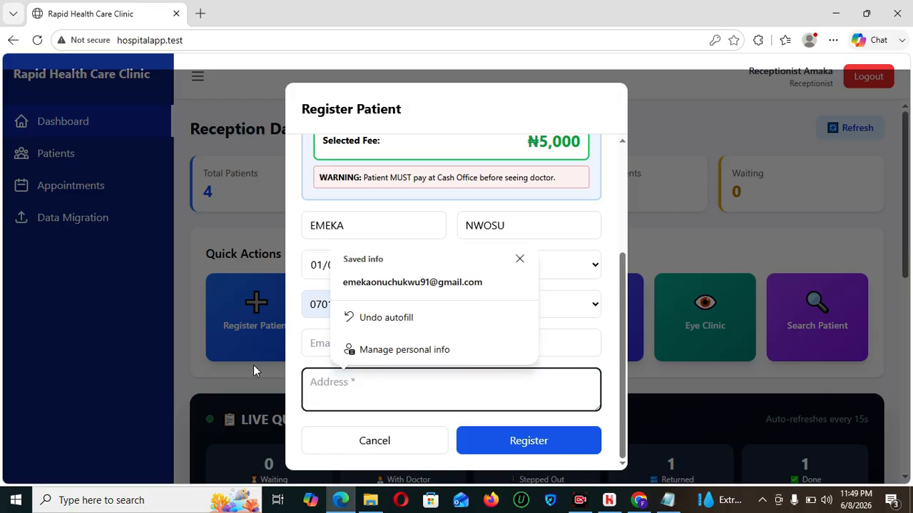
{"action": "type", "text": "PATALANLA"}
{"action": "key", "text": "BackSpace"}
{"action": "key", "text": "BackSpace"}
{"action": "key", "text": "BackSpace"}
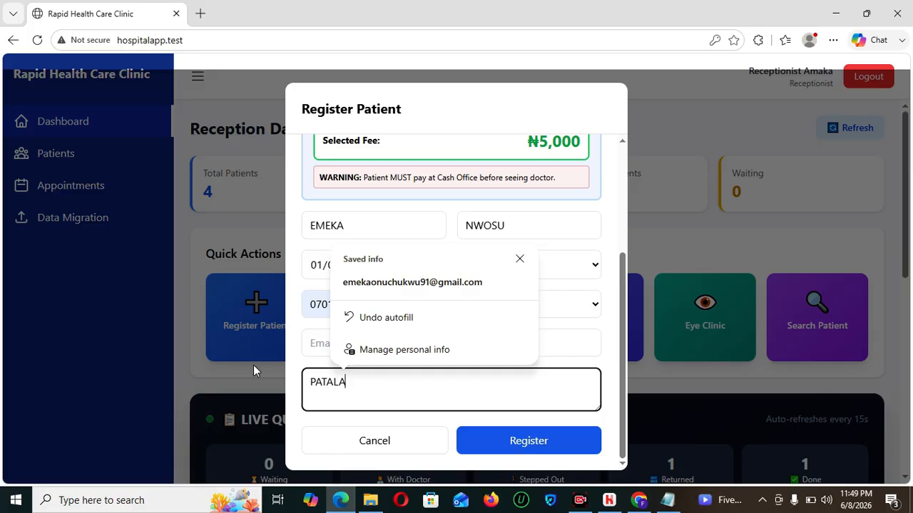
{"action": "type", "text": "STREET"}
{"action": "left_click", "coordinate": [520, 442]}
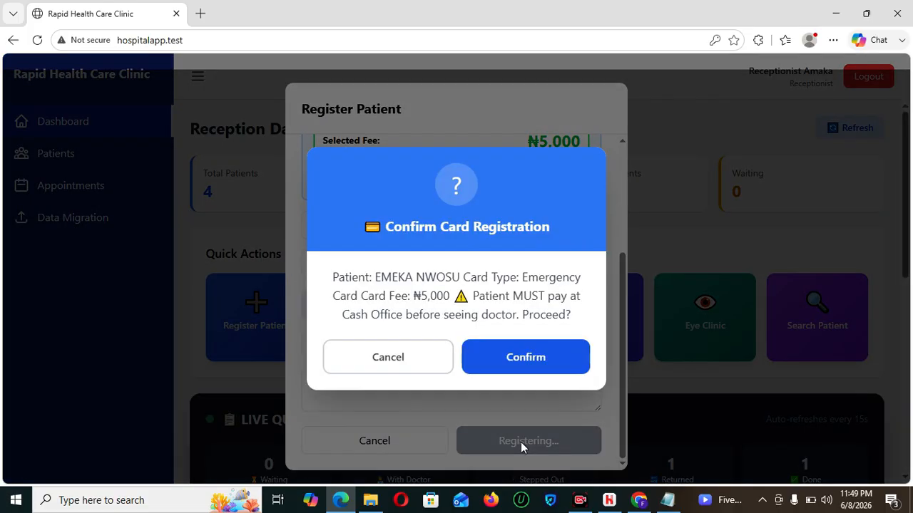
{"action": "left_click", "coordinate": [539, 371]}
{"action": "left_click", "coordinate": [506, 354]}
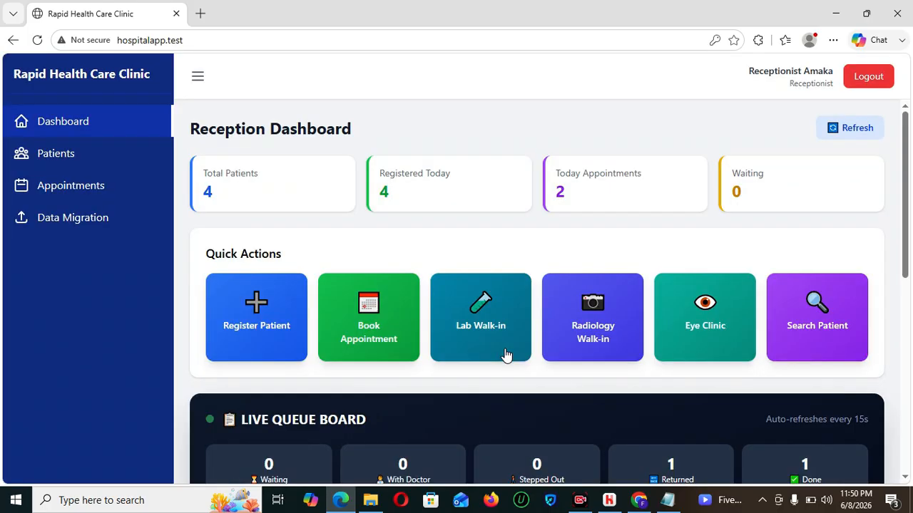
- Log out of reception and sign in as the accountant with the saved accounts login
{"action": "left_click", "coordinate": [873, 75]}
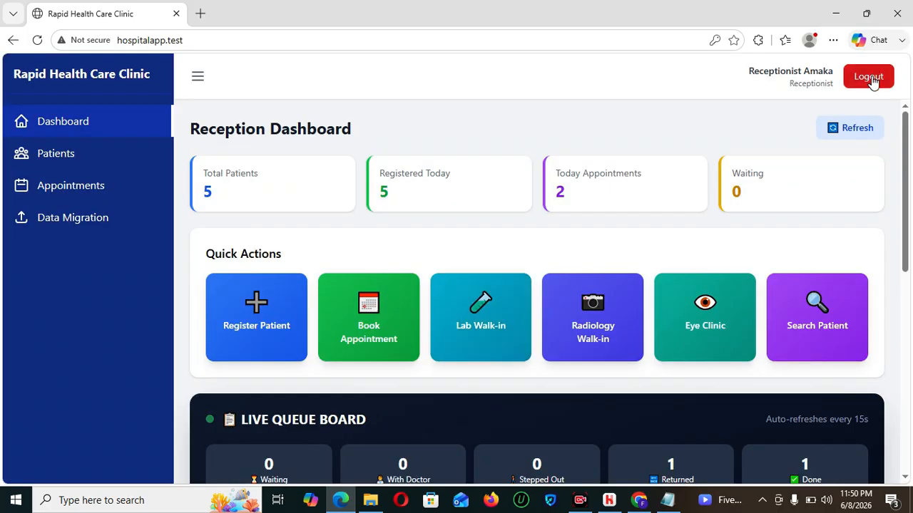
{"action": "left_click", "coordinate": [445, 278]}
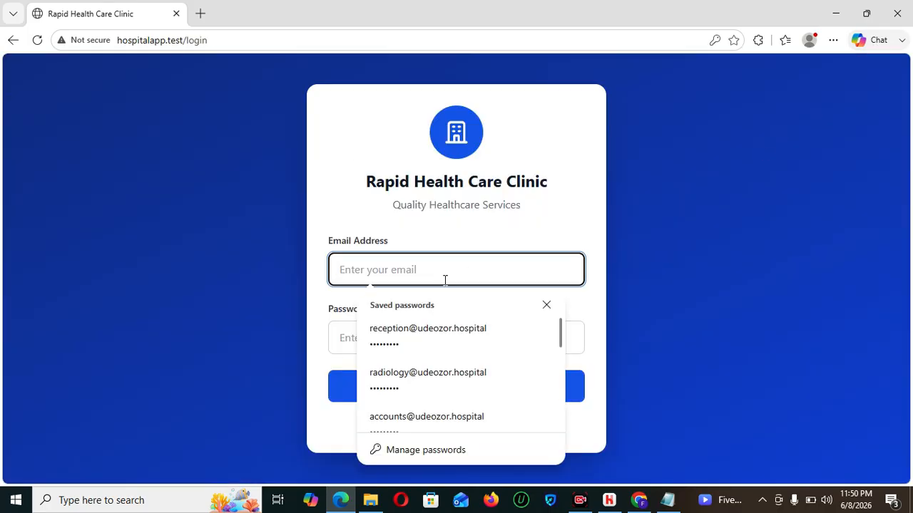
{"action": "type", "text": "ACC"}
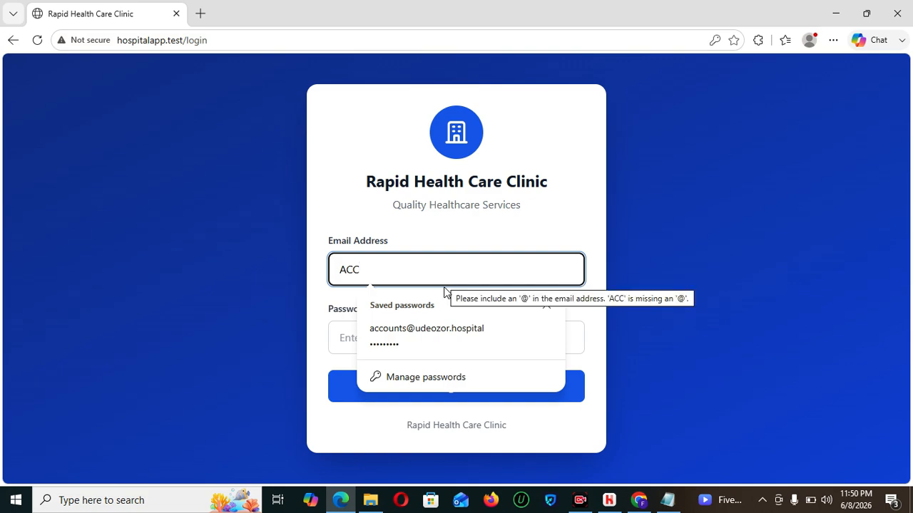
{"action": "left_click", "coordinate": [444, 330]}
{"action": "left_click", "coordinate": [460, 386]}
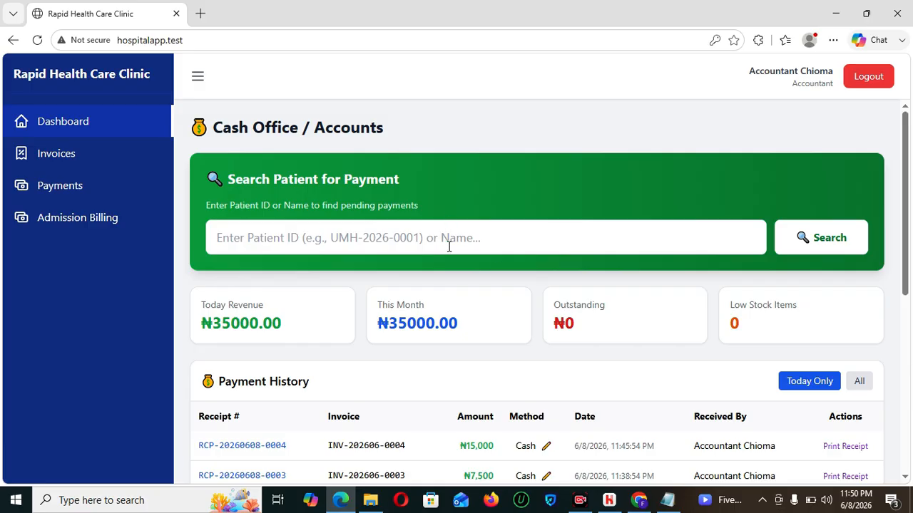
- Clear the wrongly pasted radiology ID from the patient payment search, then log out
{"action": "left_click", "coordinate": [449, 246]}
{"action": "type", "text": "V"}
{"action": "key", "text": "BackSpace"}
{"action": "type", "text": "RAD-2026-0001"}
{"action": "left_click_drag", "start_coordinate": [429, 236], "coordinate": [203, 267]}
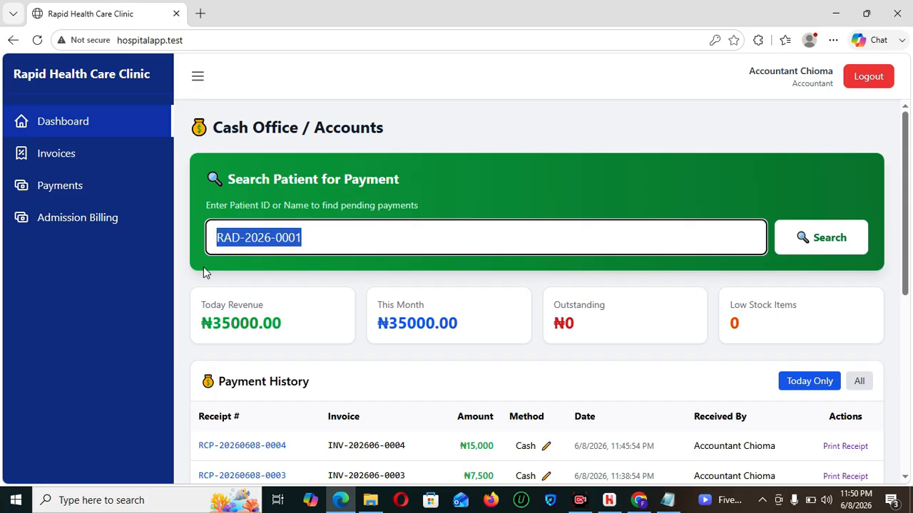
{"action": "key", "text": "BackSpace"}
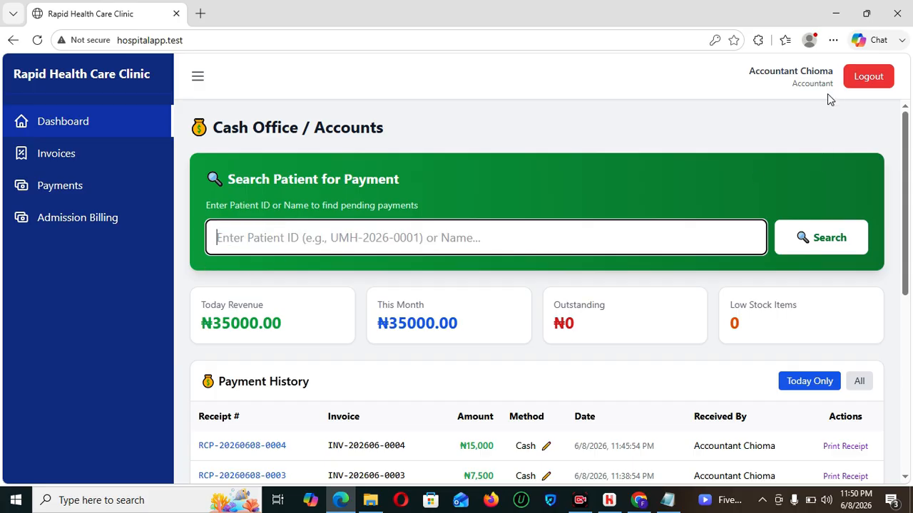
{"action": "left_click", "coordinate": [847, 86]}
- Sign in as the receptionist using the saved reception login
{"action": "left_click", "coordinate": [461, 272]}
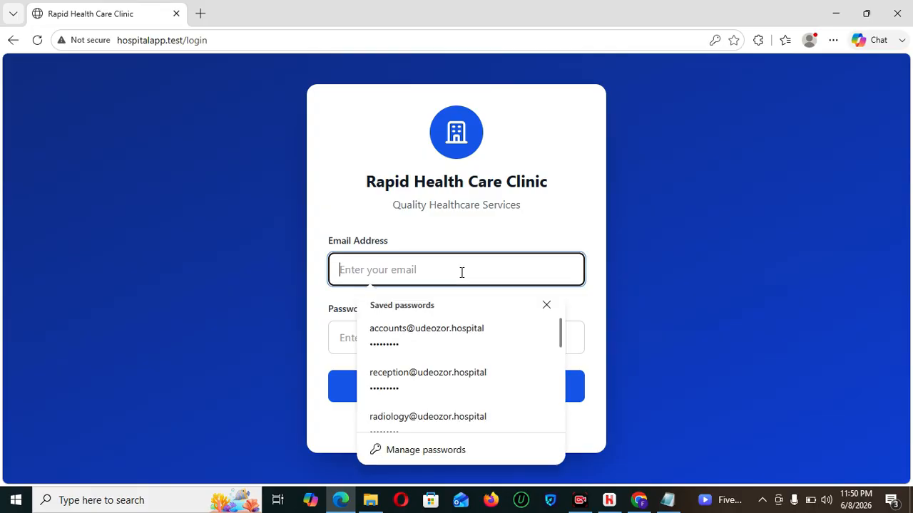
{"action": "type", "text": "RE"}
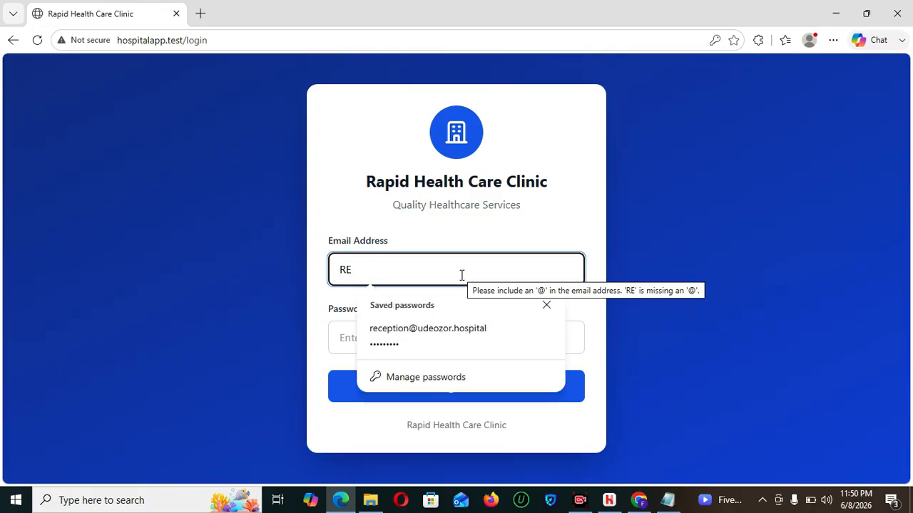
{"action": "left_click", "coordinate": [457, 333]}
{"action": "left_click", "coordinate": [459, 386]}
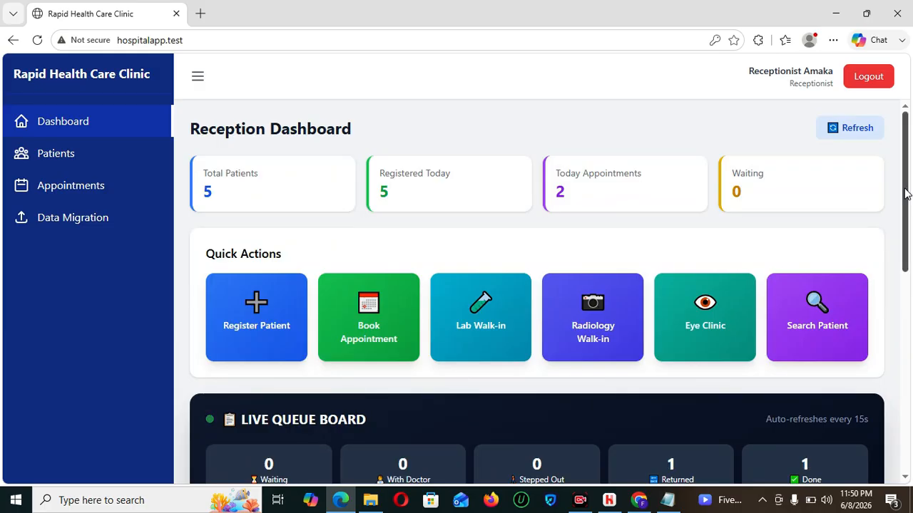
- Copy the new patient's ID from the top of Today's Patients, then log out
{"action": "left_click_drag", "start_coordinate": [905, 194], "coordinate": [911, 402]}
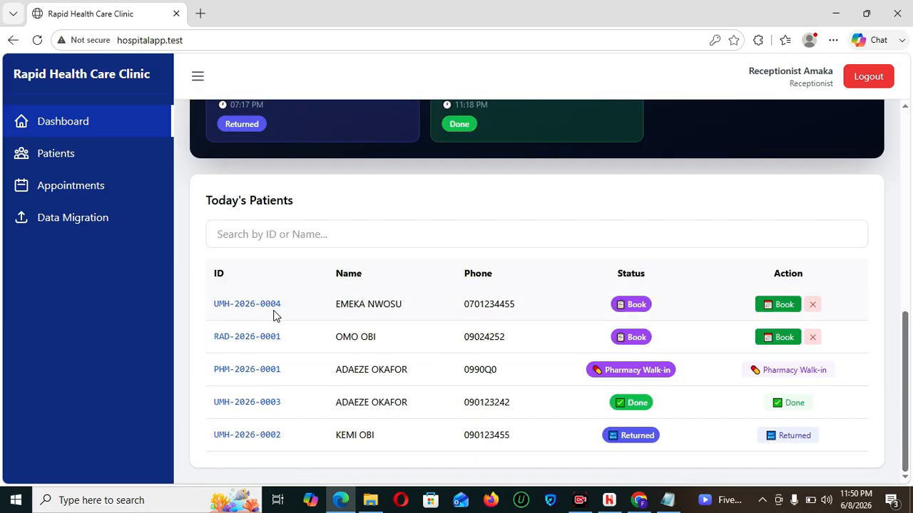
{"action": "left_click_drag", "start_coordinate": [274, 303], "coordinate": [204, 311]}
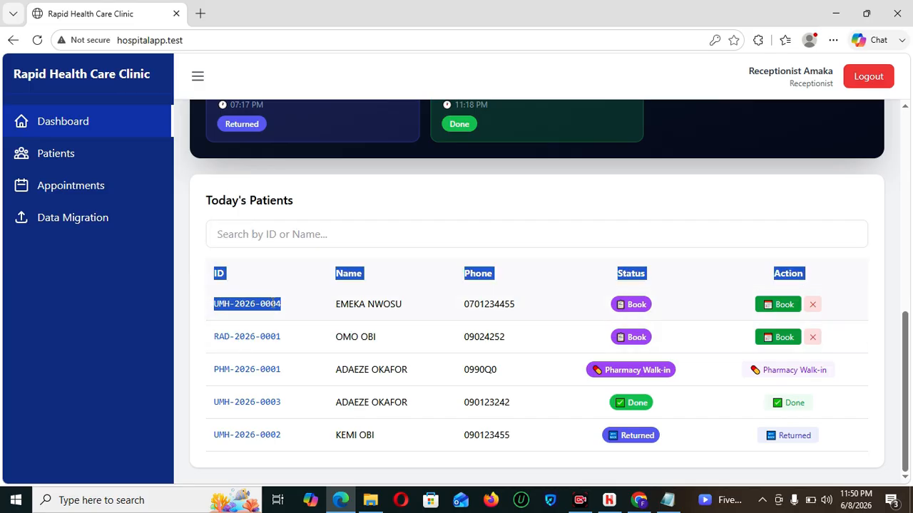
{"action": "left_click", "coordinate": [283, 308]}
{"action": "left_click_drag", "start_coordinate": [283, 308], "coordinate": [209, 311]}
{"action": "key", "text": "ctrl+c"}
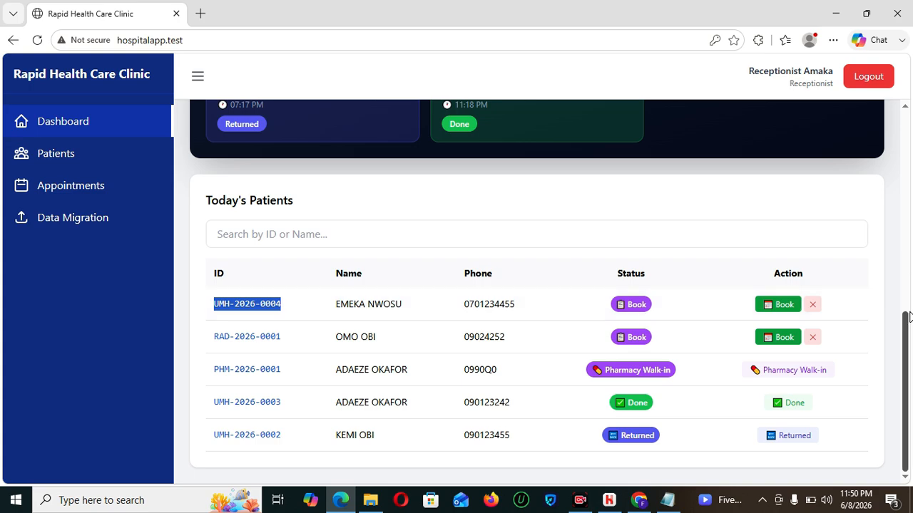
{"action": "left_click_drag", "start_coordinate": [910, 327], "coordinate": [910, 114]}
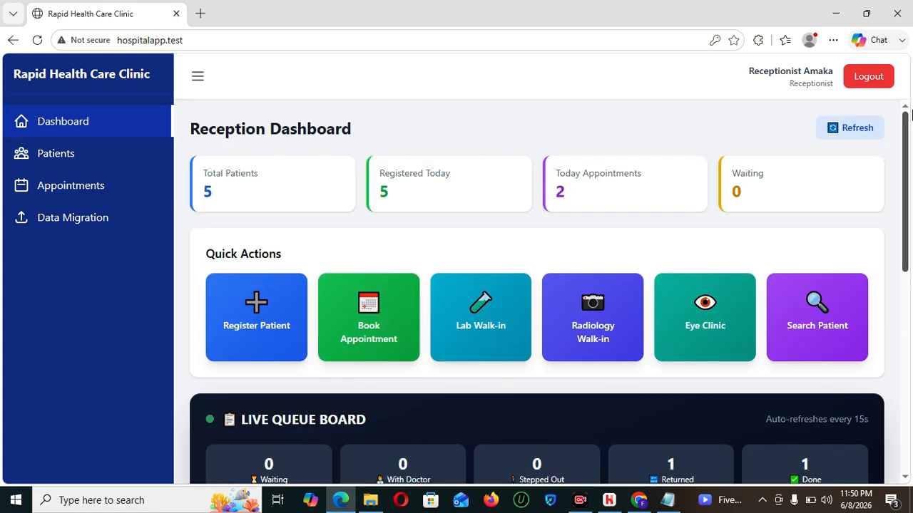
{"action": "left_click", "coordinate": [868, 76]}
- Sign in to the clinic app with the saved accounts login
{"action": "left_click", "coordinate": [428, 271]}
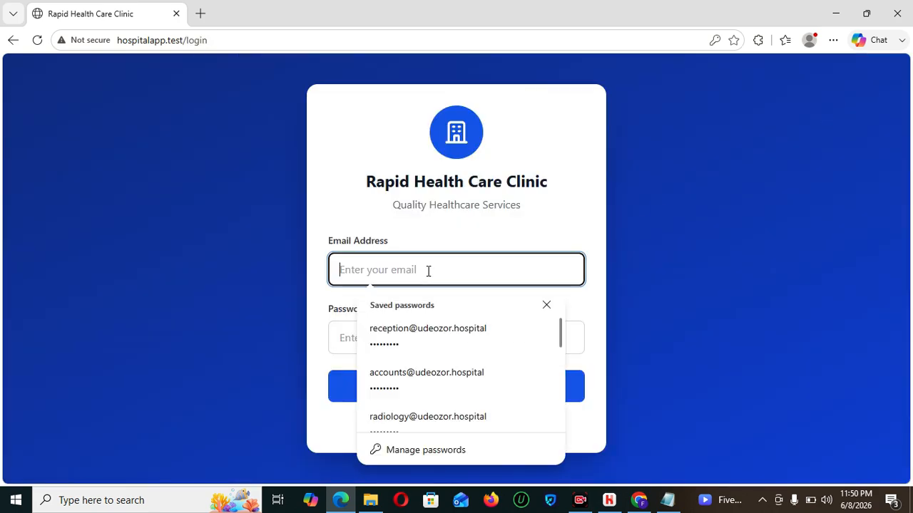
{"action": "left_click", "coordinate": [421, 380]}
{"action": "left_click", "coordinate": [444, 389]}
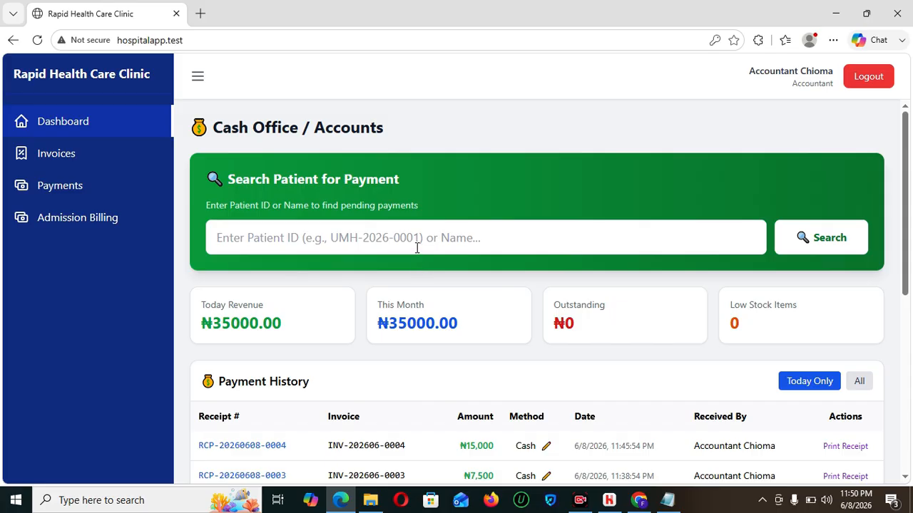
- Look up the patient by pasted ID and mark the ₦5000.00 card fee as paid
{"action": "left_click", "coordinate": [417, 248]}
{"action": "key", "text": "ctrl+v"}
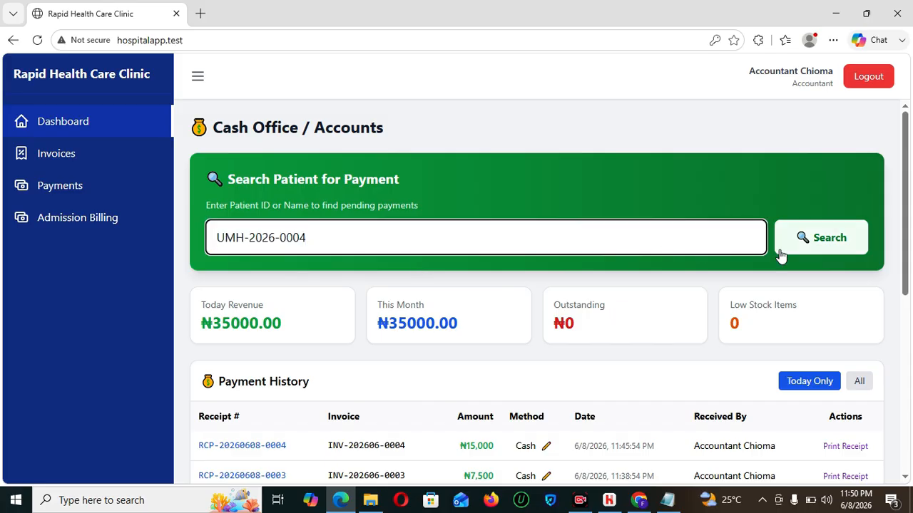
{"action": "left_click", "coordinate": [827, 246]}
{"action": "scroll", "coordinate": [904, 243], "scroll_direction": "down", "scroll_amount": 2}
{"action": "left_click_drag", "start_coordinate": [904, 243], "coordinate": [910, 448]}
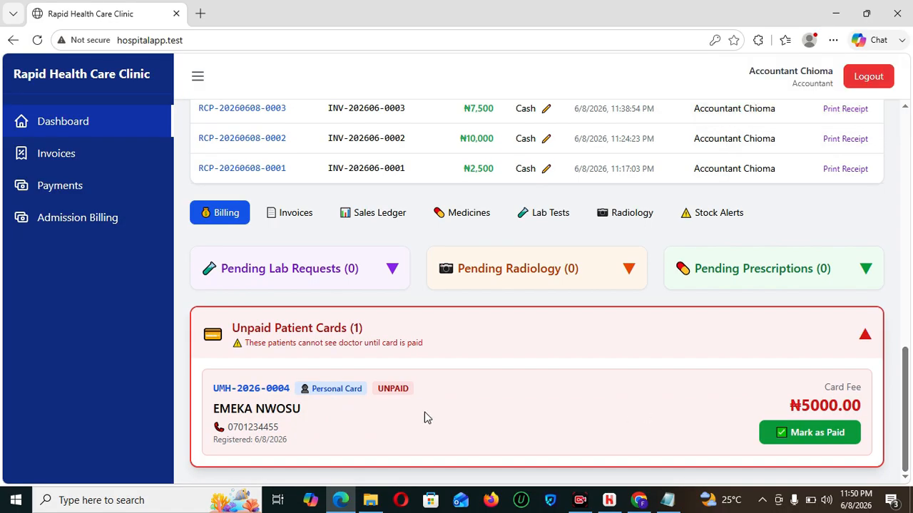
{"action": "left_click", "coordinate": [806, 432]}
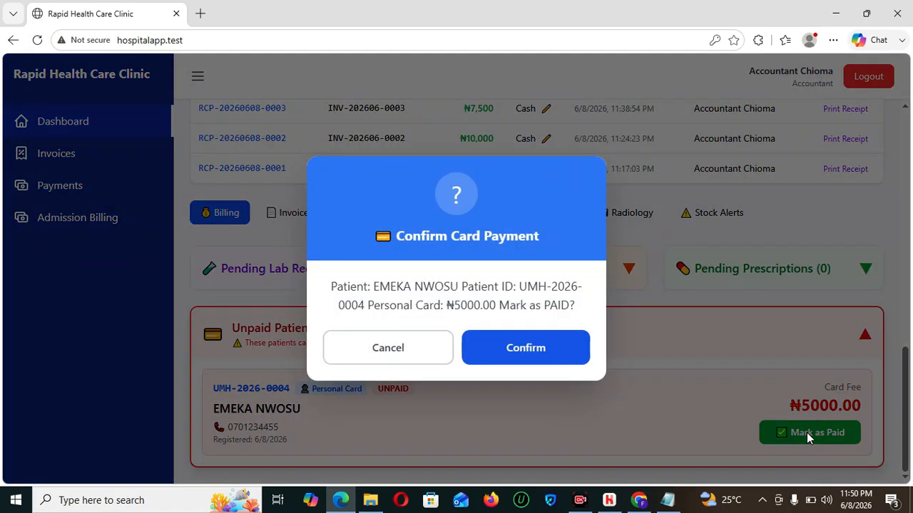
{"action": "left_click", "coordinate": [528, 348]}
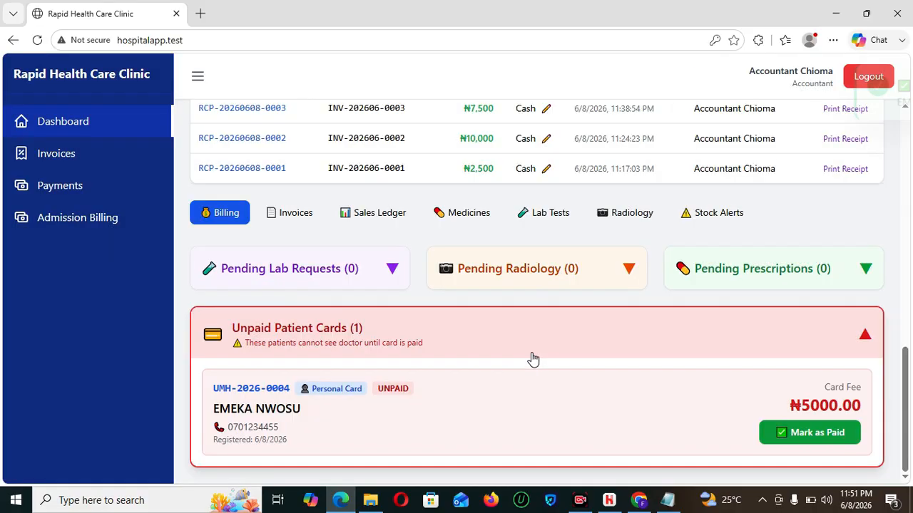
{"action": "left_click_drag", "start_coordinate": [909, 376], "coordinate": [908, 148]}
{"action": "left_click", "coordinate": [883, 87]}
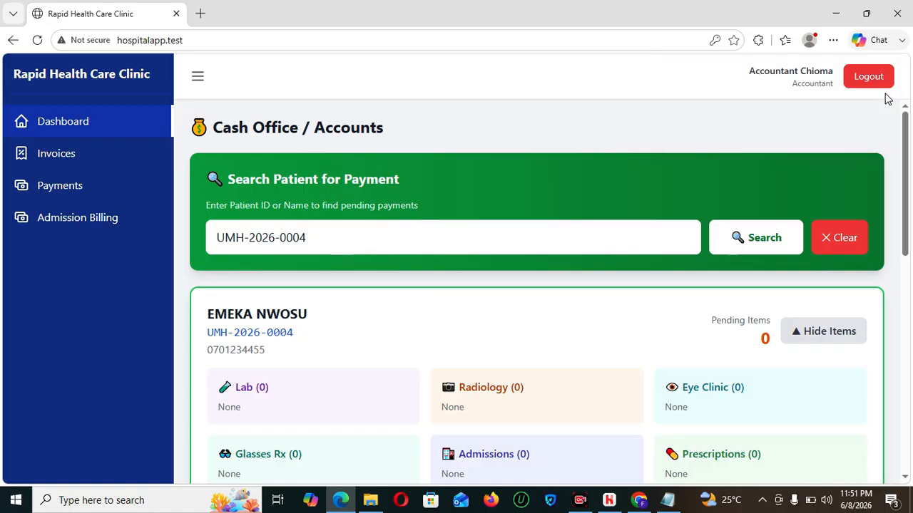
- Switch from the accountant account to the saved reception login
{"action": "left_click", "coordinate": [859, 79]}
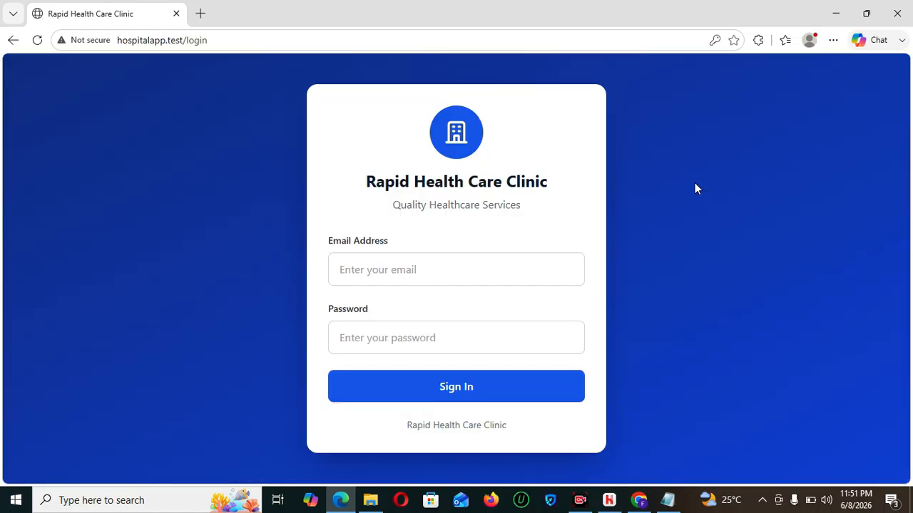
{"action": "left_click", "coordinate": [457, 273]}
{"action": "scroll", "coordinate": [437, 409], "scroll_direction": "down", "scroll_amount": 1}
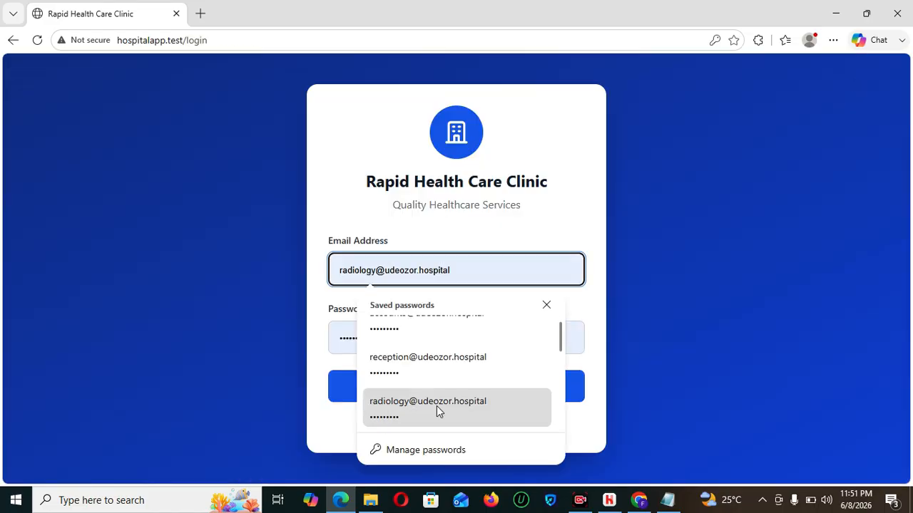
{"action": "left_click", "coordinate": [432, 375]}
{"action": "left_click", "coordinate": [463, 393]}
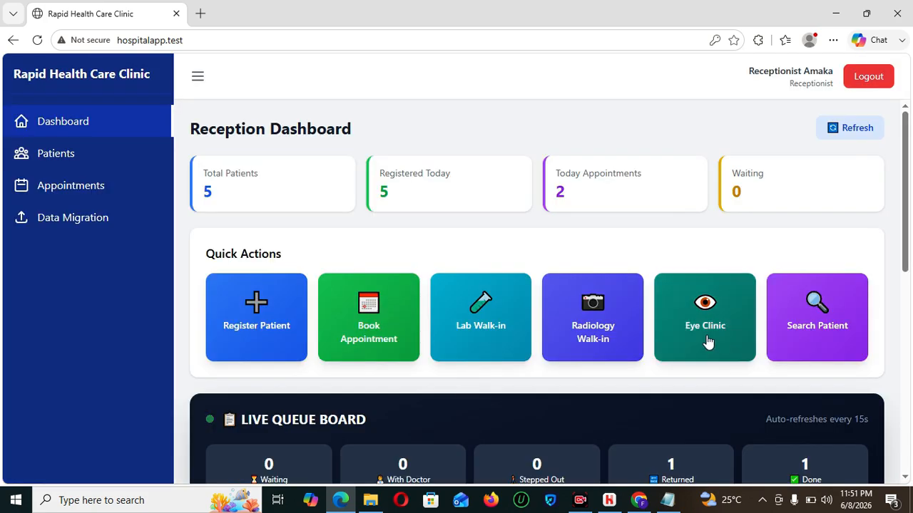
{"action": "scroll", "coordinate": [907, 224], "scroll_direction": "down", "scroll_amount": 6}
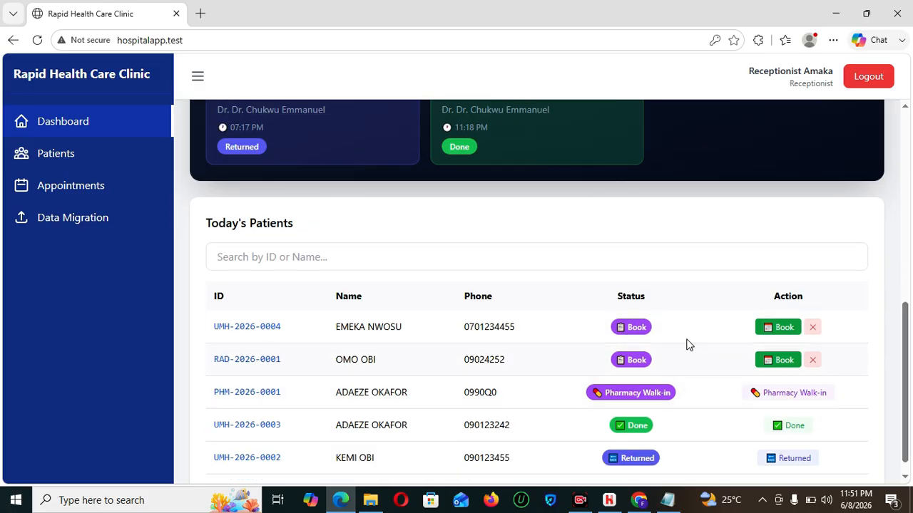
- Book the patient with the General Medicine doctor for today at 11:51 PM
{"action": "left_click", "coordinate": [763, 328]}
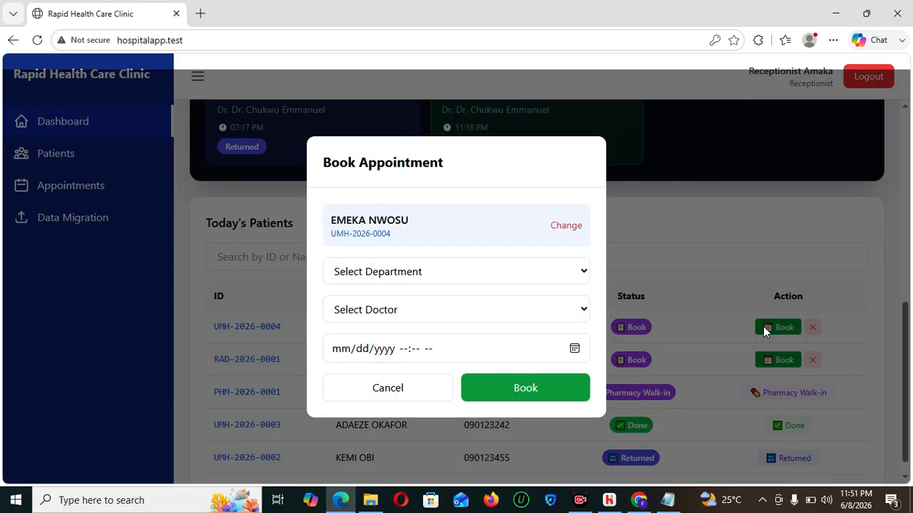
{"action": "left_click", "coordinate": [460, 276]}
{"action": "left_click", "coordinate": [377, 338]}
{"action": "left_click", "coordinate": [462, 310]}
{"action": "left_click", "coordinate": [434, 360]}
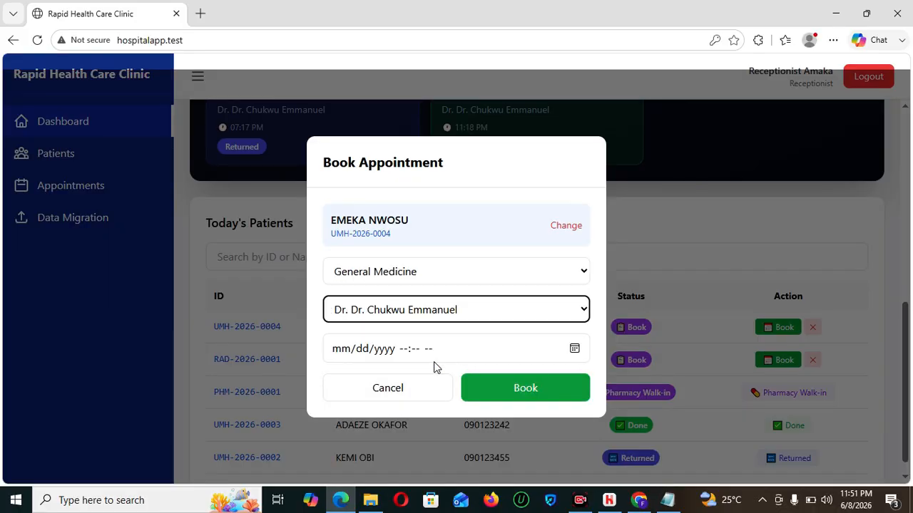
{"action": "left_click", "coordinate": [579, 347]}
{"action": "left_click", "coordinate": [440, 316]}
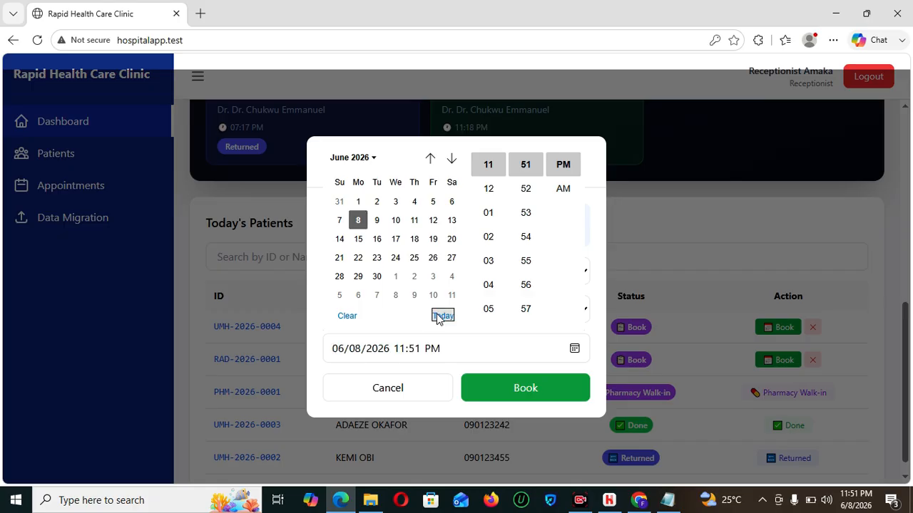
{"action": "left_click", "coordinate": [510, 392]}
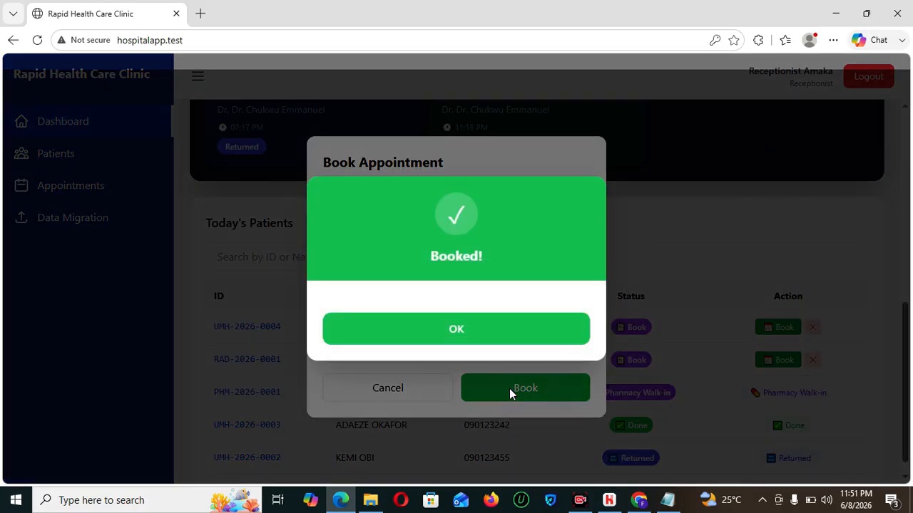
{"action": "left_click", "coordinate": [489, 341]}
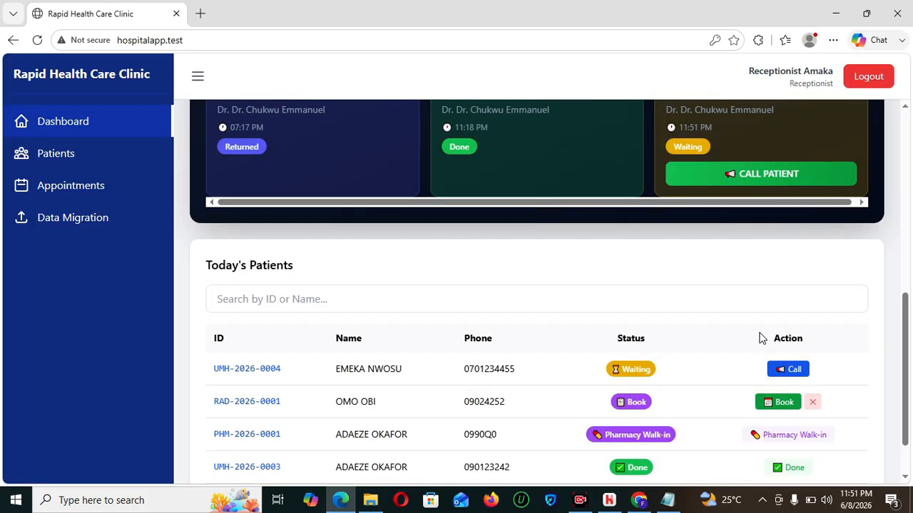
{"action": "left_click_drag", "start_coordinate": [907, 324], "coordinate": [900, 178]}
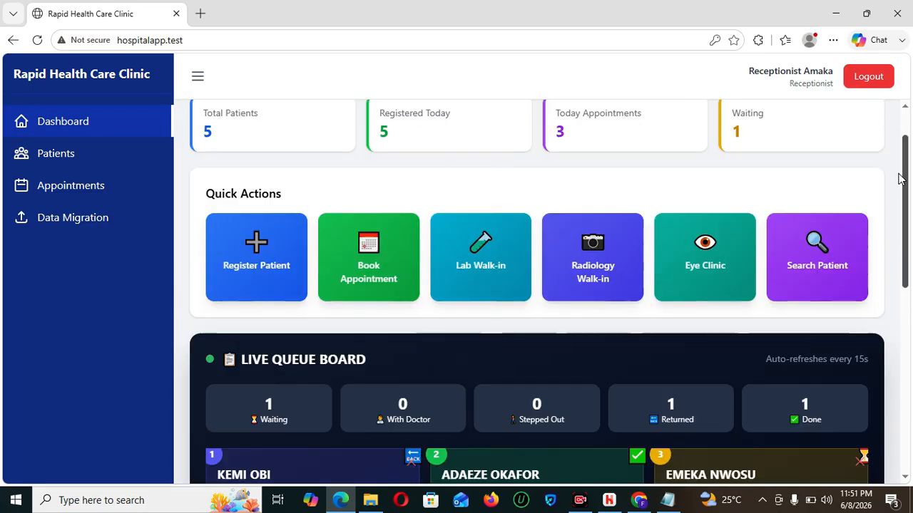
- Sign out of reception and sign in with the saved nurse login
{"action": "left_click", "coordinate": [869, 79]}
{"action": "left_click", "coordinate": [474, 269]}
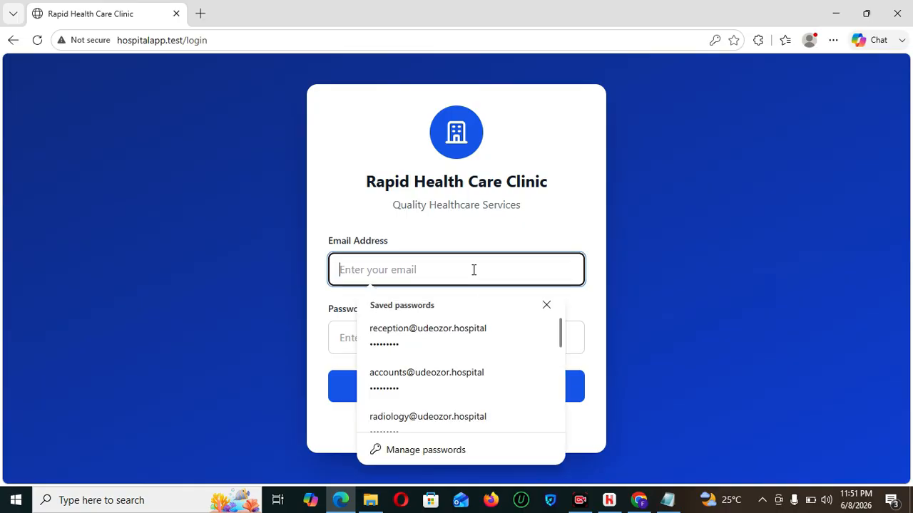
{"action": "type", "text": "NUR"}
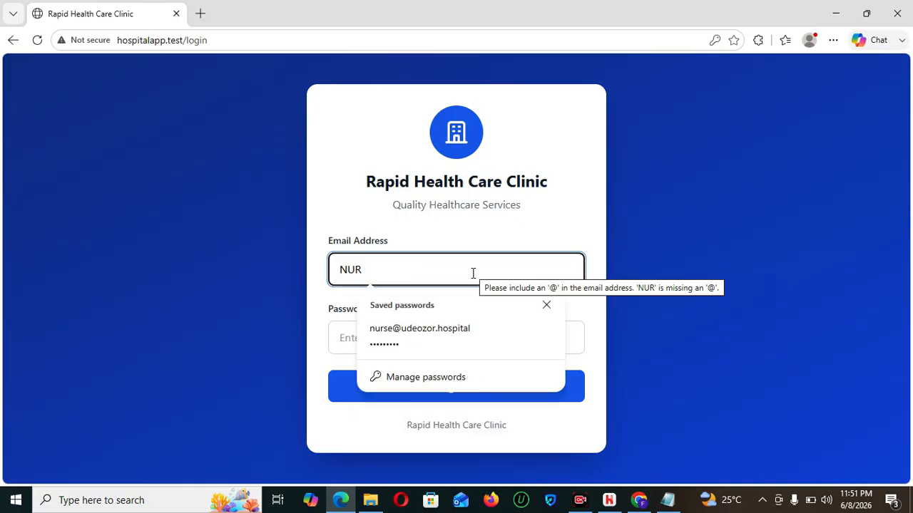
{"action": "left_click", "coordinate": [452, 334]}
{"action": "left_click", "coordinate": [488, 391]}
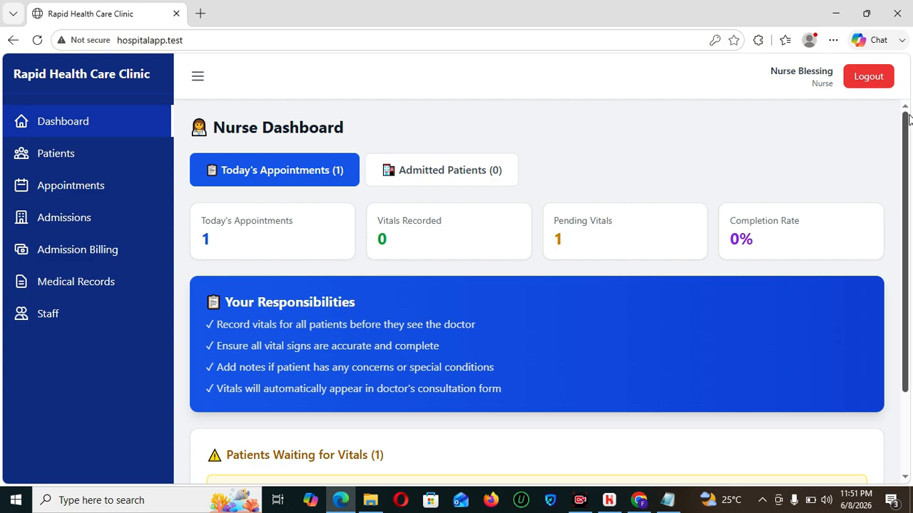
{"action": "scroll", "coordinate": [651, 275], "scroll_direction": "down", "scroll_amount": 2}
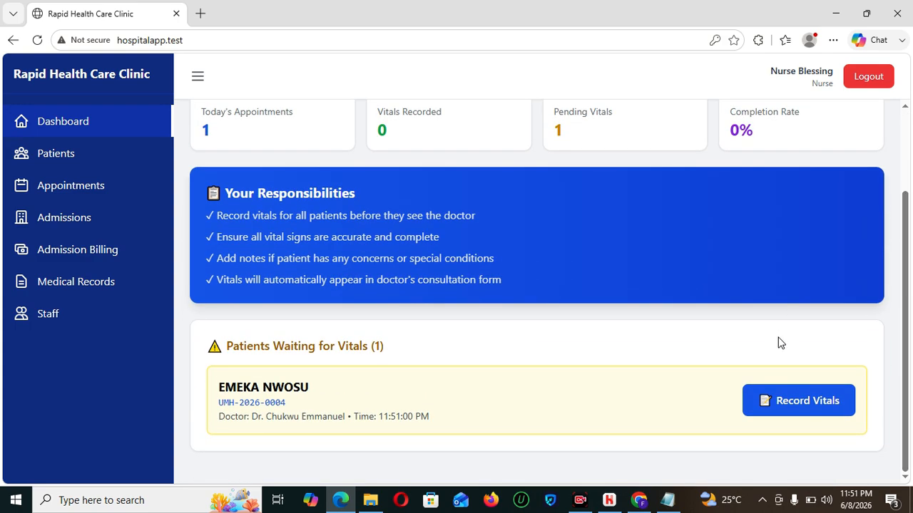
- Enter temperature 32.5, blood pressure 120/90 and pulse 67 for the waiting patient
{"action": "left_click", "coordinate": [795, 408]}
{"action": "left_click", "coordinate": [326, 188]}
{"action": "type", "text": "32.5"}
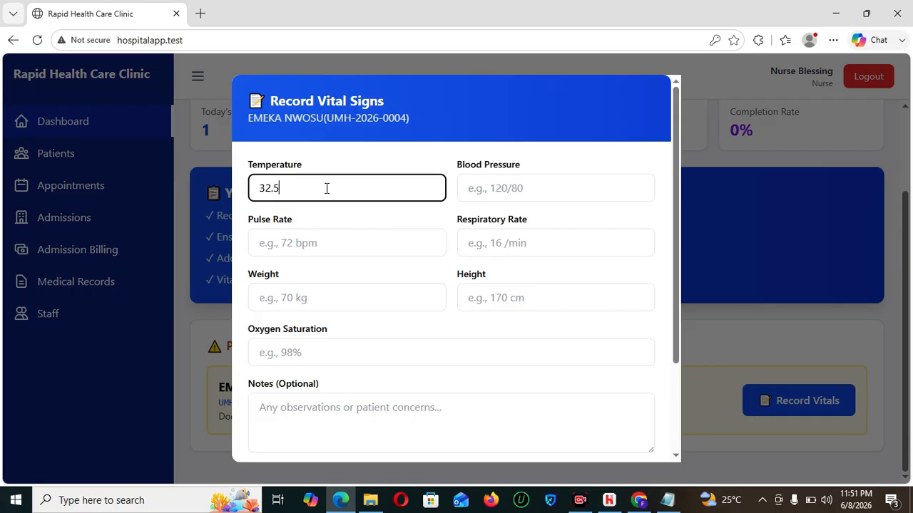
{"action": "key", "text": "Tab"}
{"action": "type", "text": "1"}
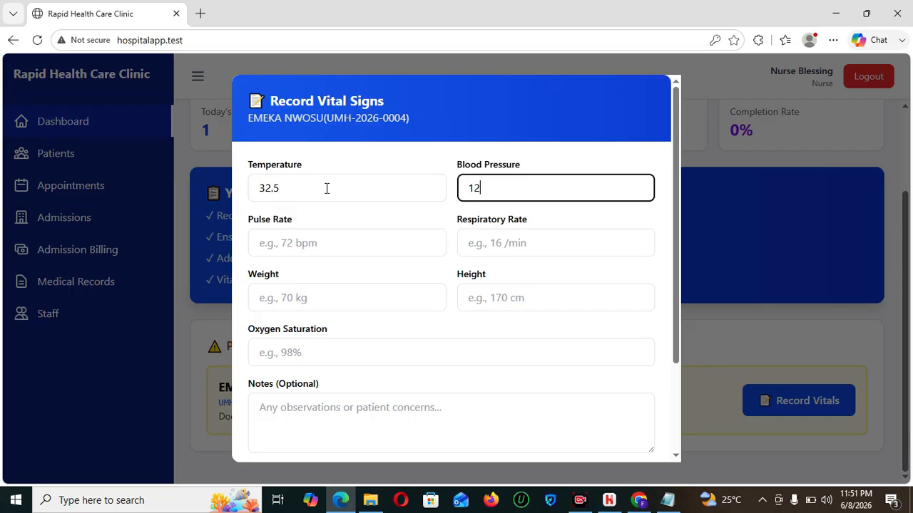
{"action": "type", "text": "20/90"}
{"action": "key", "text": "Tab"}
{"action": "type", "text": "67"}
- Fill respiratory rate, weight, height and oxygen 87, save the vitals, then log out
{"action": "key", "text": "Tab"}
{"action": "type", "text": "1"}
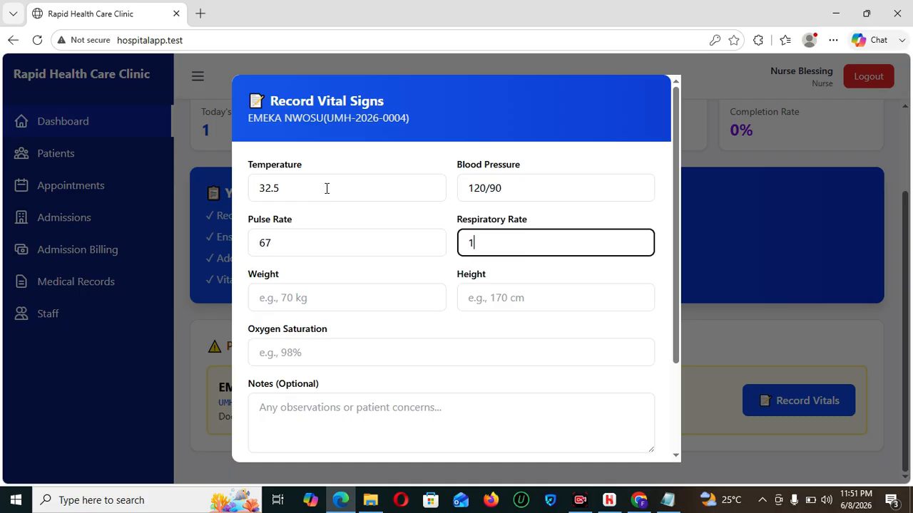
{"action": "key", "text": "Tab"}
{"action": "type", "text": "67"}
{"action": "key", "text": "Tab"}
{"action": "type", "text": "11"}
{"action": "key", "text": "Tab"}
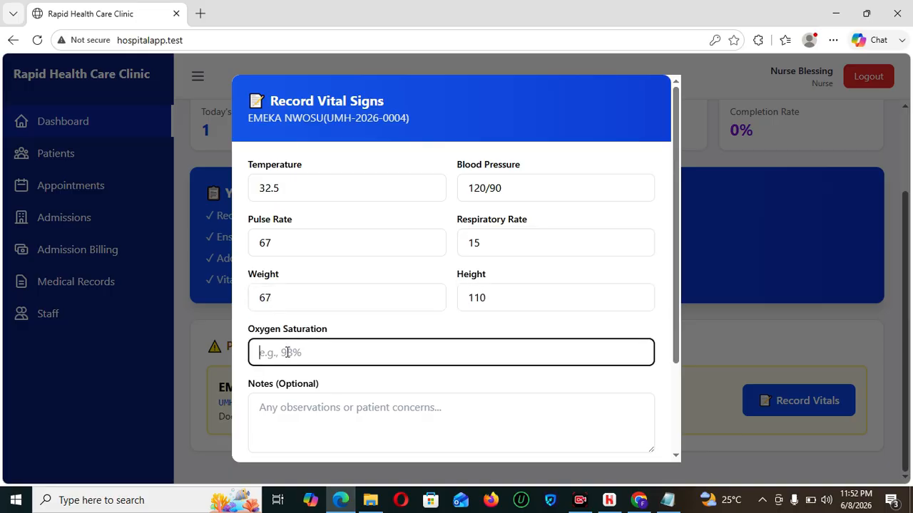
{"action": "type", "text": "87"}
{"action": "scroll", "coordinate": [675, 258], "scroll_direction": "down", "scroll_amount": 2}
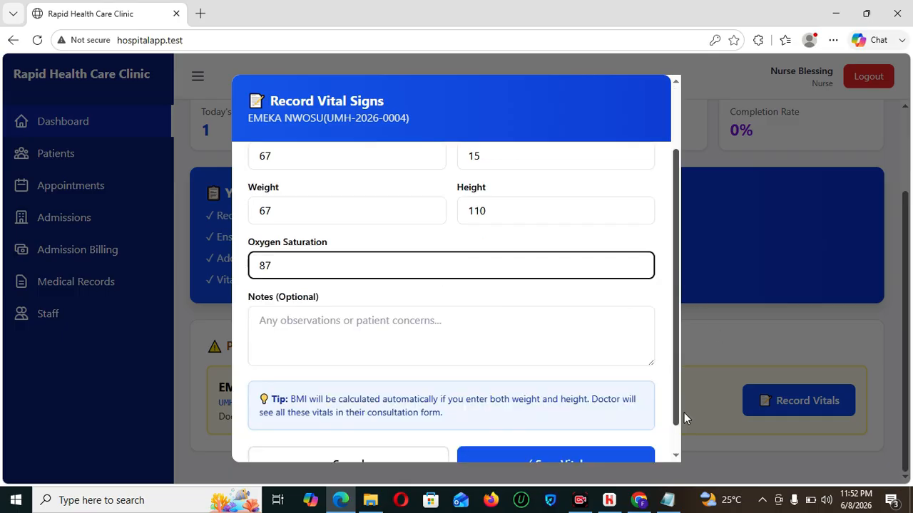
{"action": "left_click", "coordinate": [564, 431]}
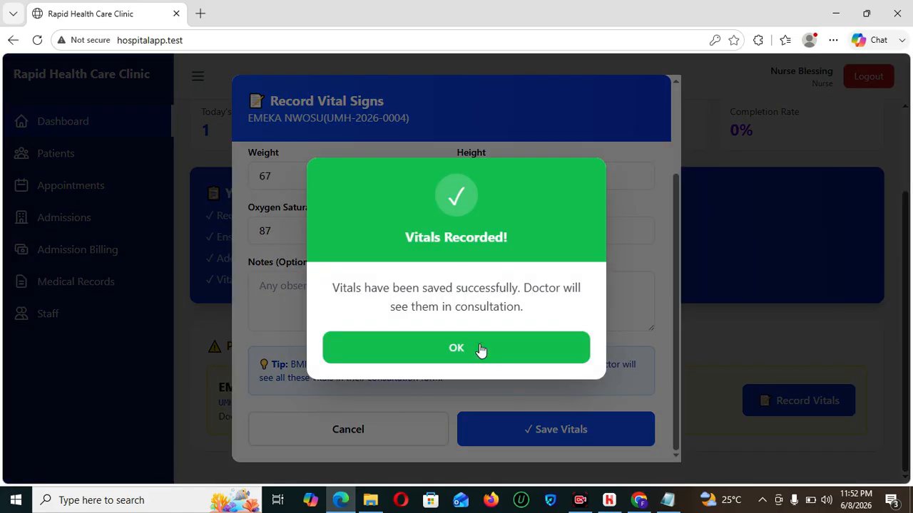
{"action": "left_click", "coordinate": [481, 350]}
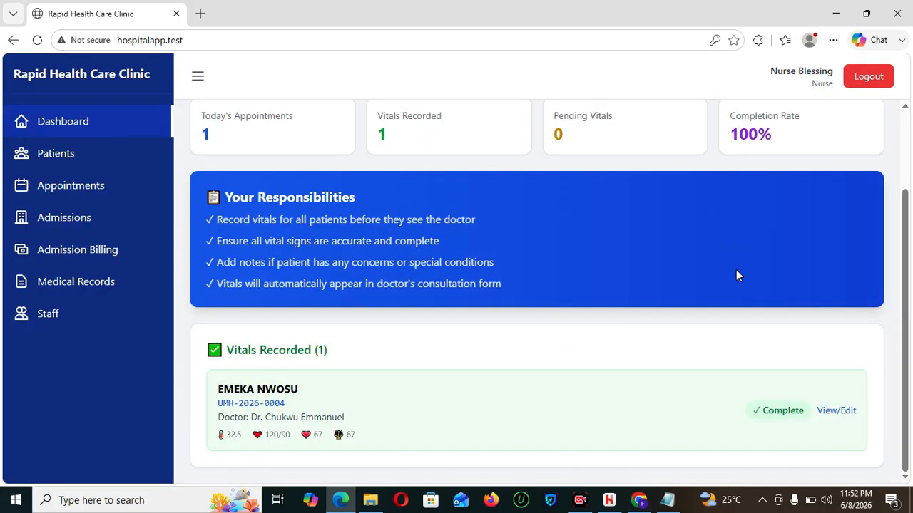
{"action": "left_click", "coordinate": [871, 84]}
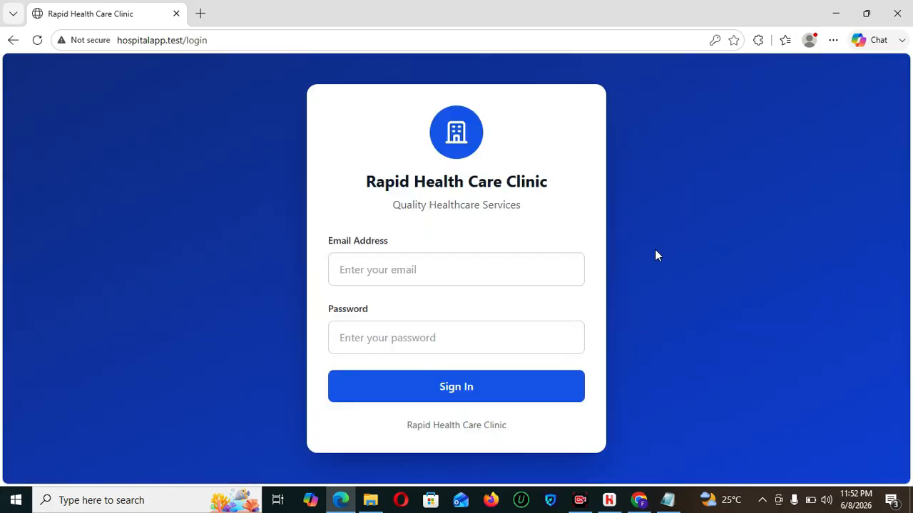
- Sign in with the saved receptionist login
{"action": "left_click", "coordinate": [476, 264]}
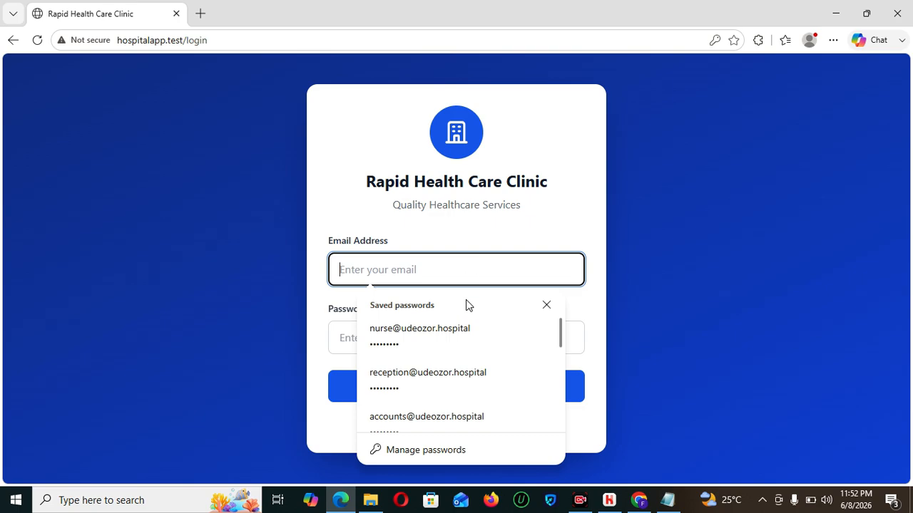
{"action": "left_click", "coordinate": [438, 378]}
{"action": "left_click", "coordinate": [463, 396]}
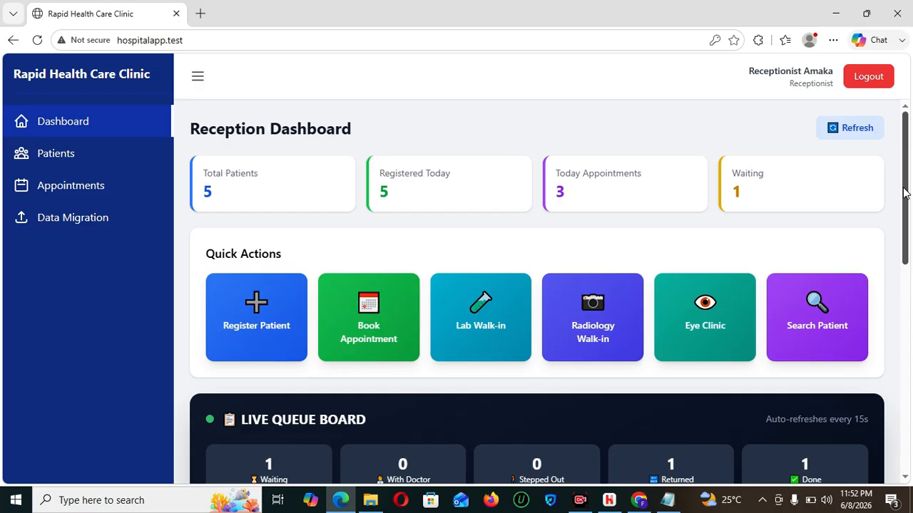
- Call the waiting patient from Today's Patients and confirm the call
{"action": "left_click_drag", "start_coordinate": [905, 196], "coordinate": [910, 442]}
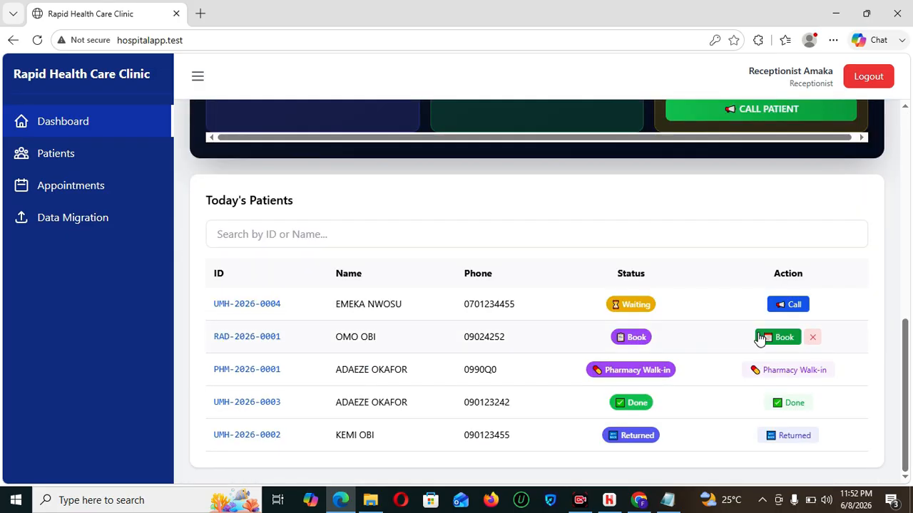
{"action": "left_click", "coordinate": [788, 307]}
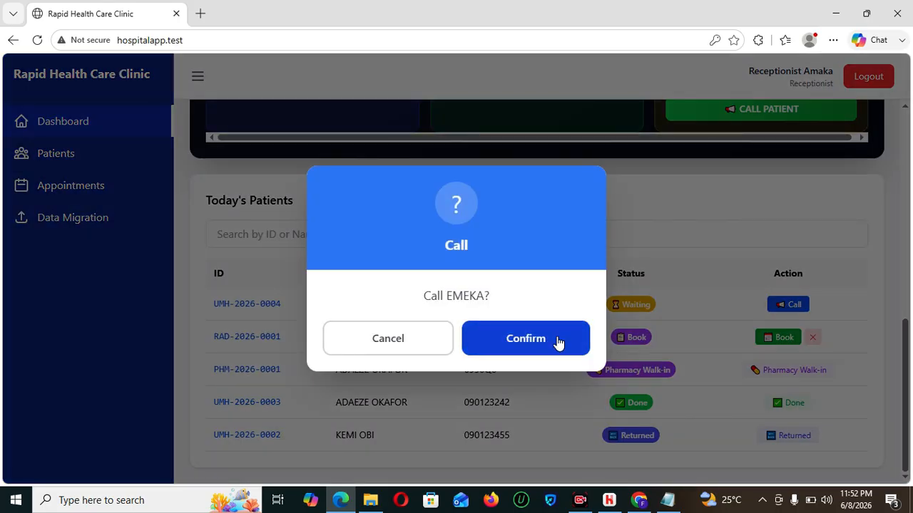
{"action": "left_click", "coordinate": [558, 342]}
{"action": "left_click_drag", "start_coordinate": [908, 335], "coordinate": [907, 125]}
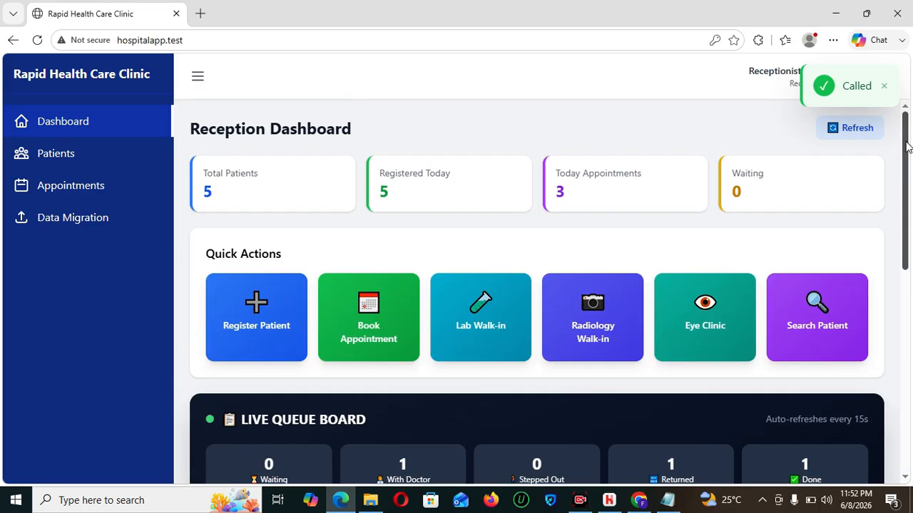
- Sign out of reception and sign in with the saved doctor login
{"action": "left_click", "coordinate": [868, 77]}
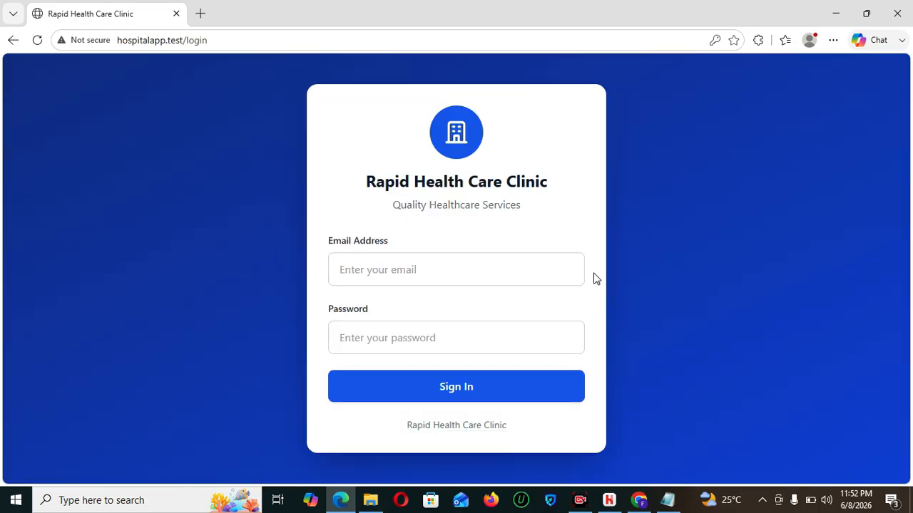
{"action": "left_click", "coordinate": [436, 272]}
{"action": "type", "text": "d"}
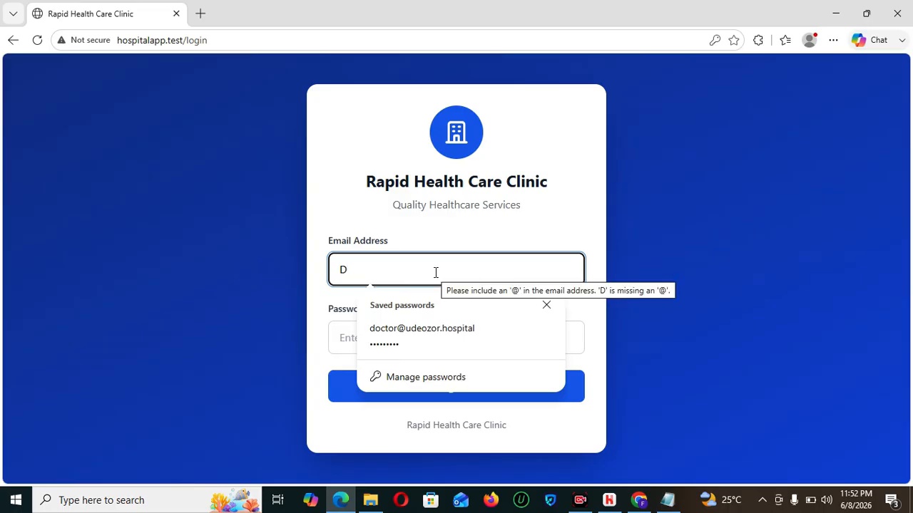
{"action": "left_click", "coordinate": [436, 330]}
{"action": "left_click", "coordinate": [461, 382]}
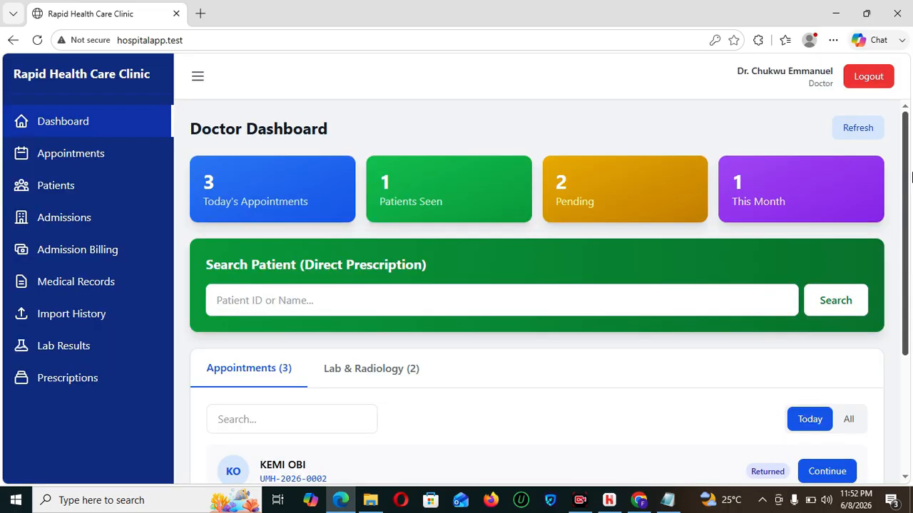
- Review the called patient's vitals in Consultation, then show the Lab & Radiology items
{"action": "left_click_drag", "start_coordinate": [910, 177], "coordinate": [910, 292]}
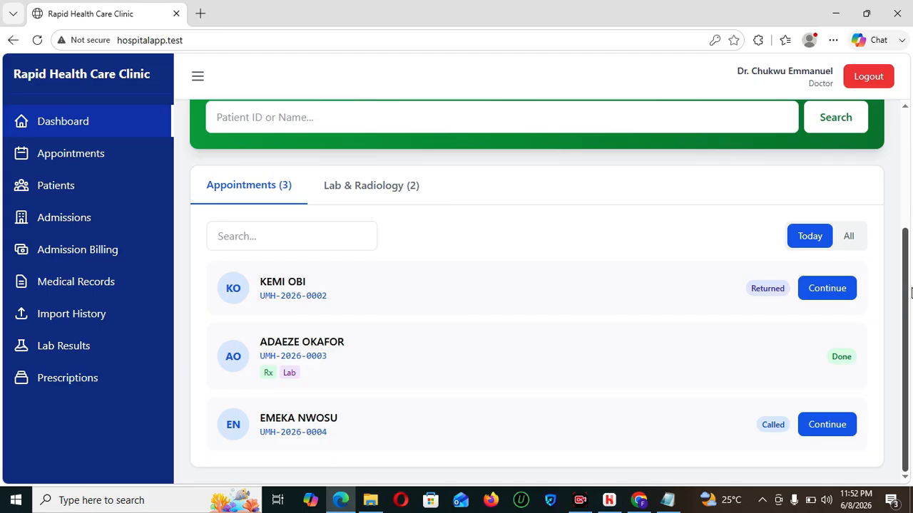
{"action": "left_click", "coordinate": [827, 425]}
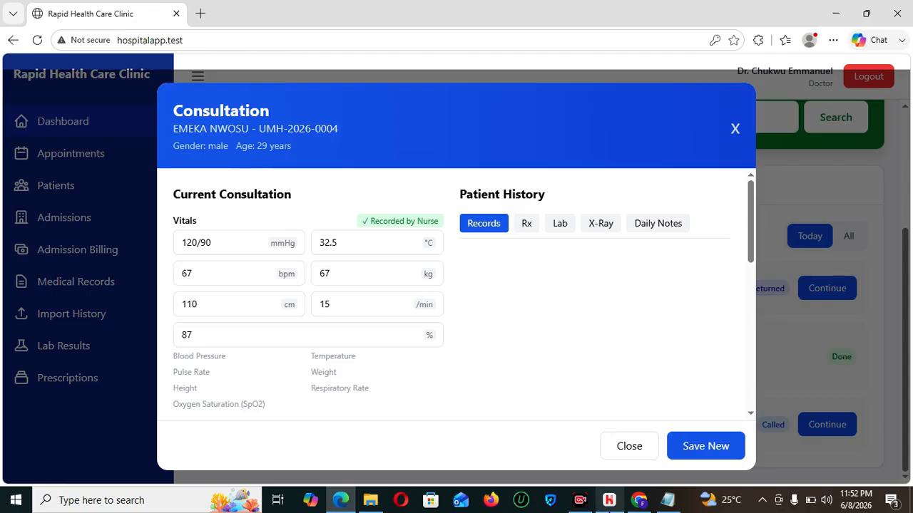
{"action": "left_click", "coordinate": [623, 446]}
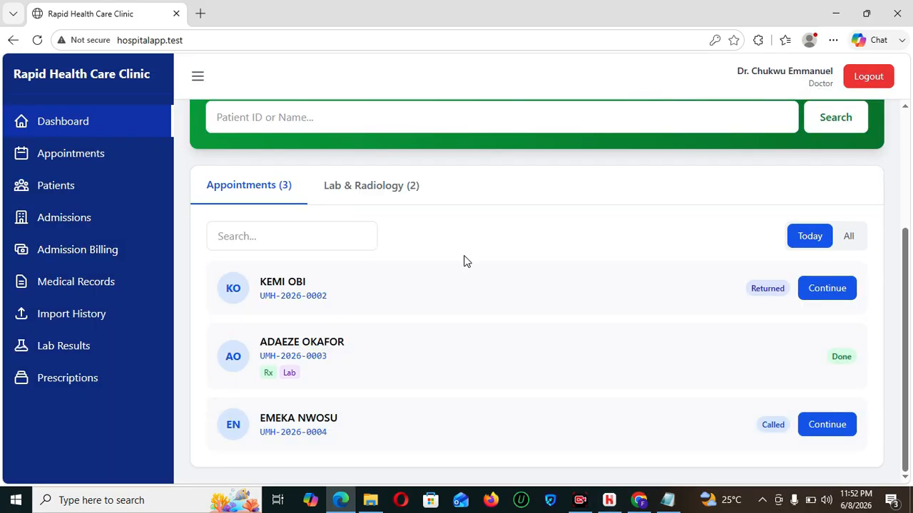
{"action": "left_click", "coordinate": [379, 187]}
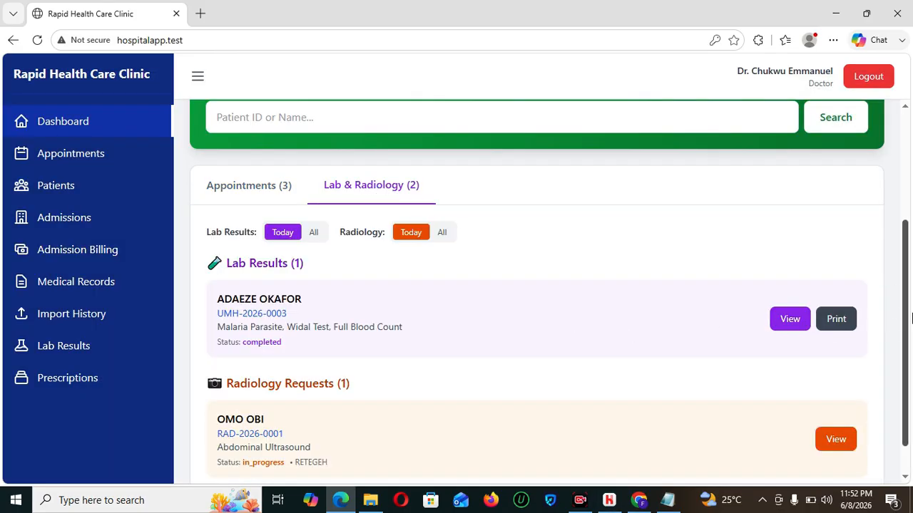
{"action": "left_click_drag", "start_coordinate": [906, 316], "coordinate": [911, 378]}
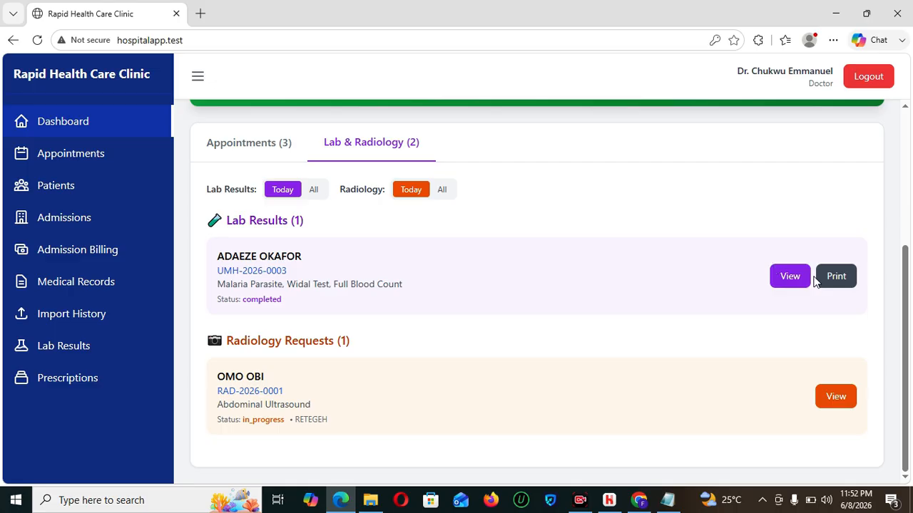
- Open the Appointments (3) tab to list today's Done, Returned and Called appointments
{"action": "left_click_drag", "start_coordinate": [910, 346], "coordinate": [896, 184]}
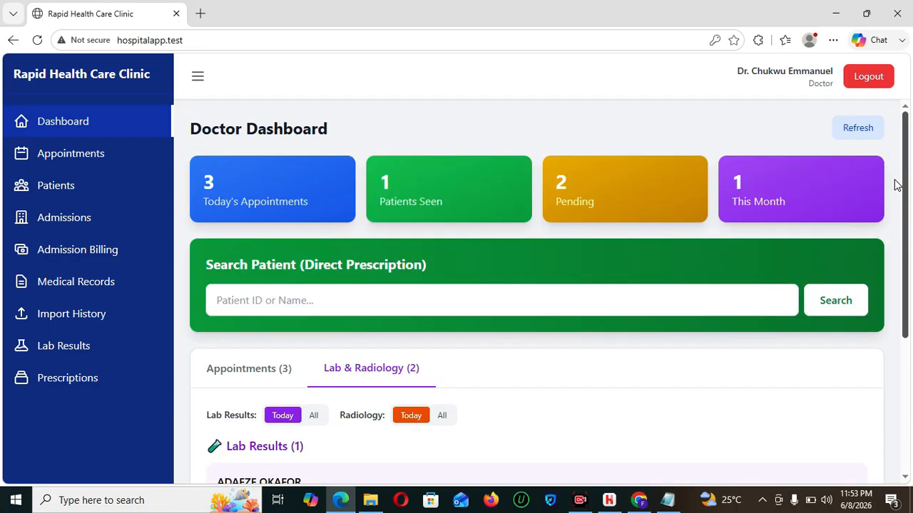
{"action": "left_click", "coordinate": [217, 373]}
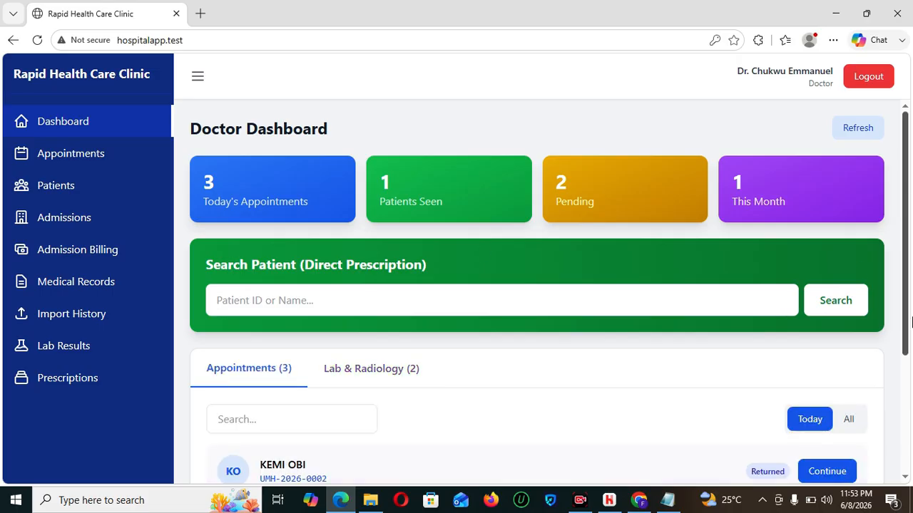
{"action": "left_click_drag", "start_coordinate": [911, 228], "coordinate": [911, 362]}
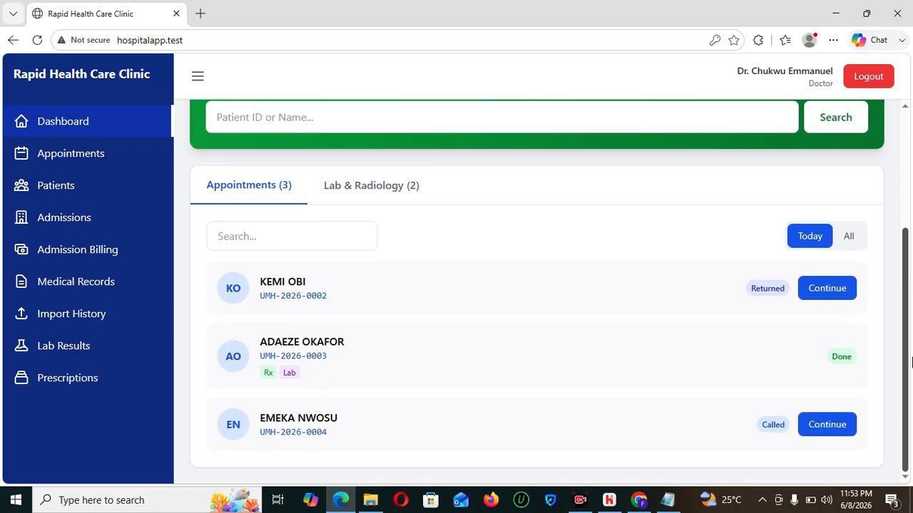
- Open the Called patient's consultation and enter symptoms 'FEVER, HEADACHE'
{"action": "left_click", "coordinate": [826, 426]}
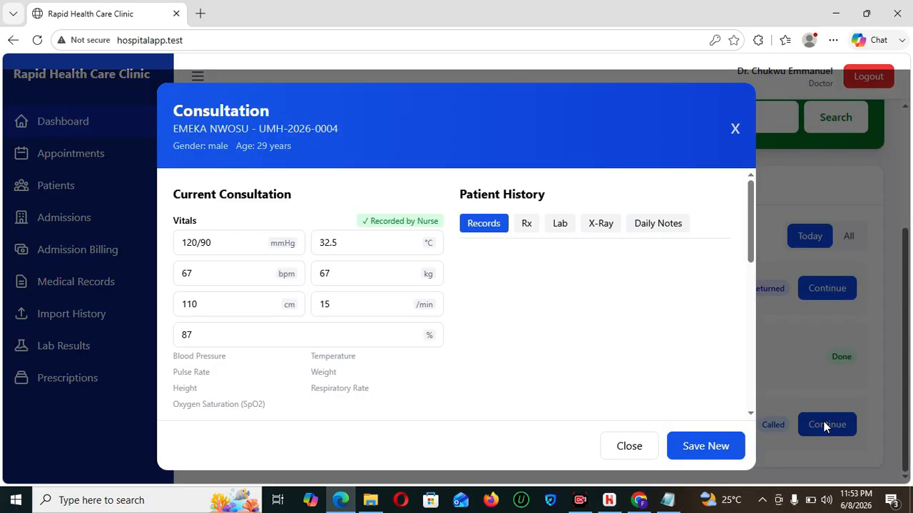
{"action": "left_click_drag", "start_coordinate": [751, 250], "coordinate": [752, 293]}
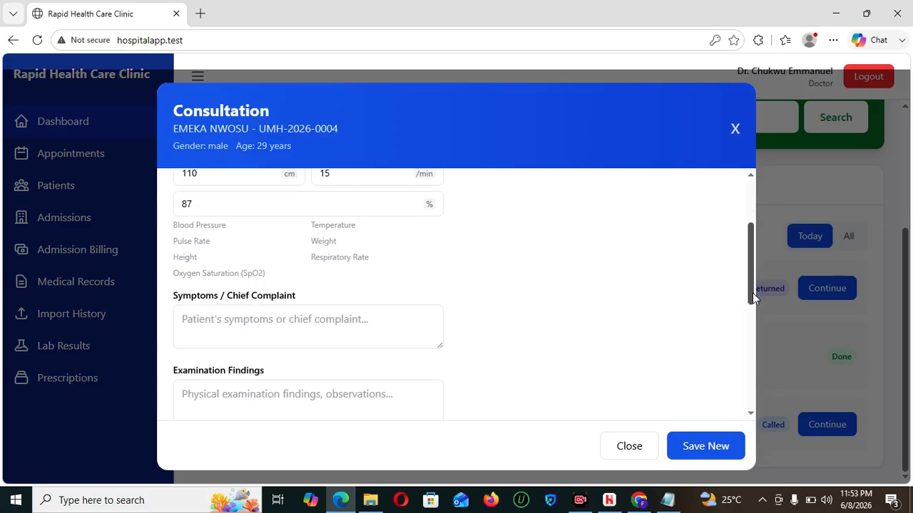
{"action": "left_click", "coordinate": [384, 321]}
{"action": "type", "text": "FEV"}
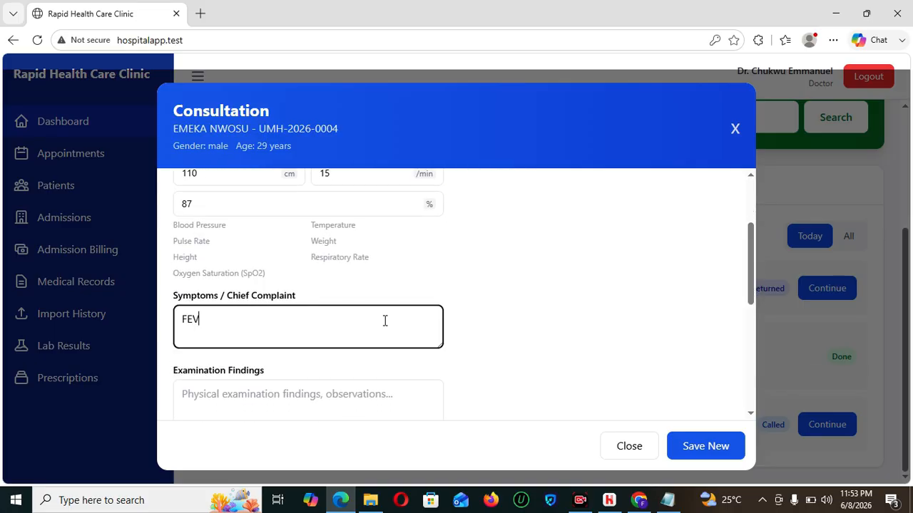
{"action": "type", "text": "ER, HEADACHE"}
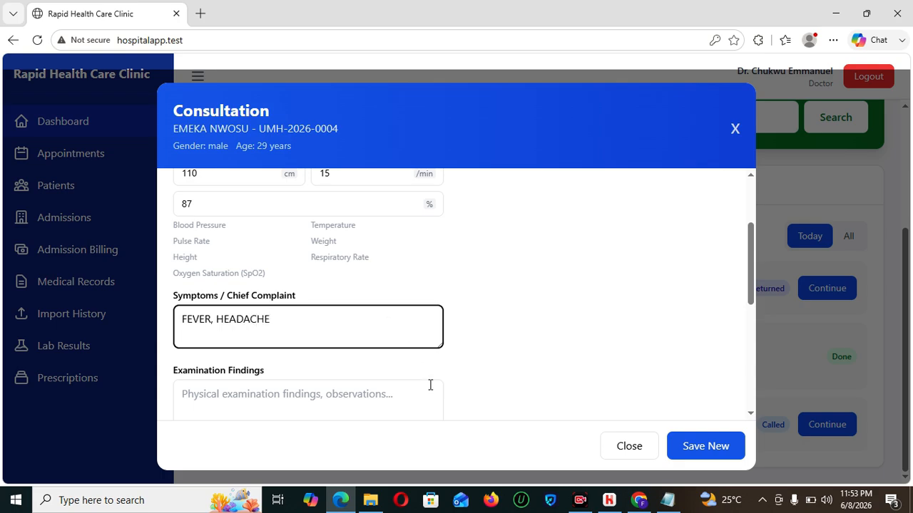
- Fill examination findings '--', diagnosis '---' and treatment '-' as placeholders
{"action": "left_click_drag", "start_coordinate": [751, 286], "coordinate": [752, 313]}
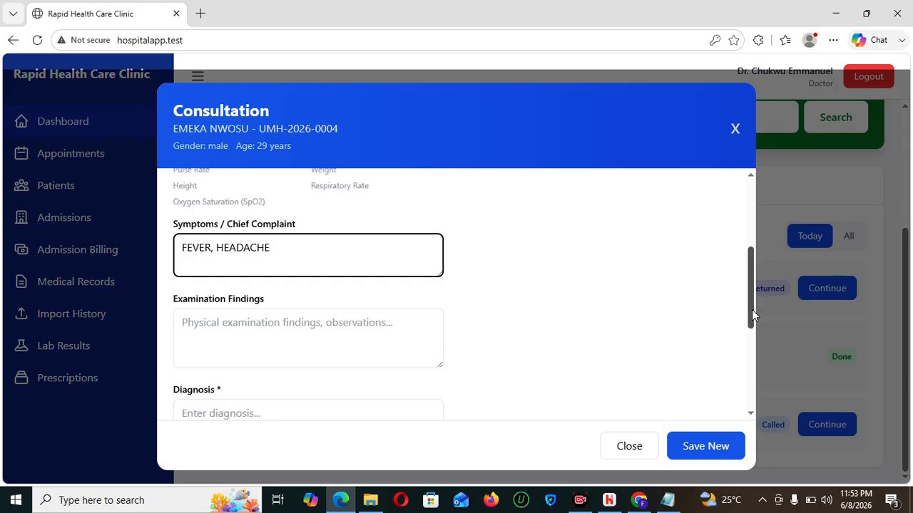
{"action": "left_click", "coordinate": [322, 345]}
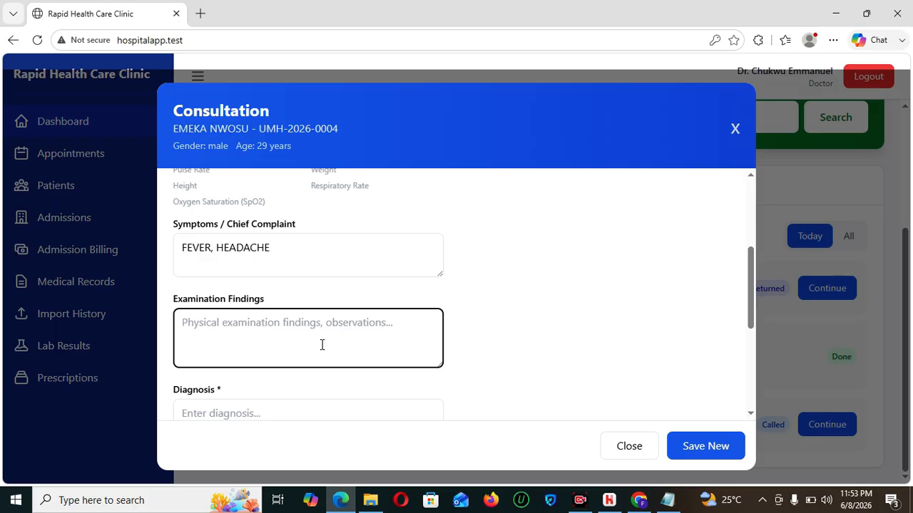
{"action": "type", "text": "---"}
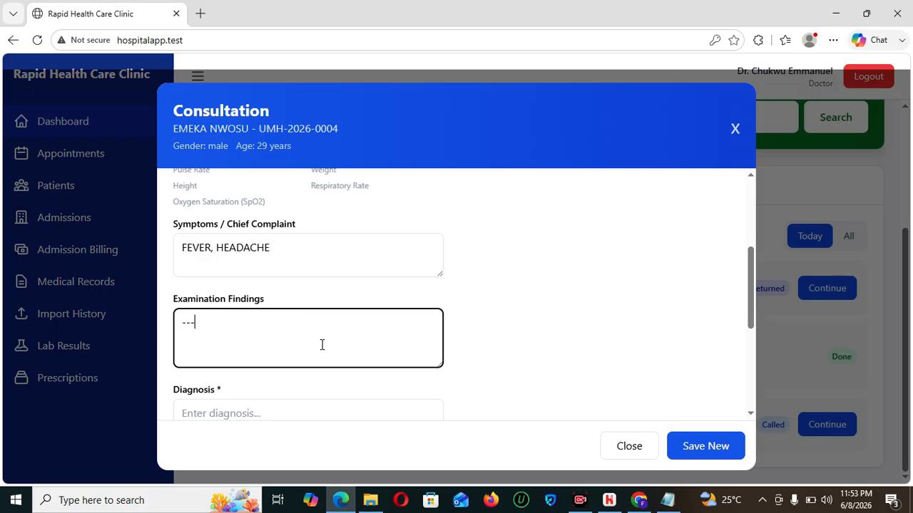
{"action": "left_click_drag", "start_coordinate": [754, 288], "coordinate": [755, 338]}
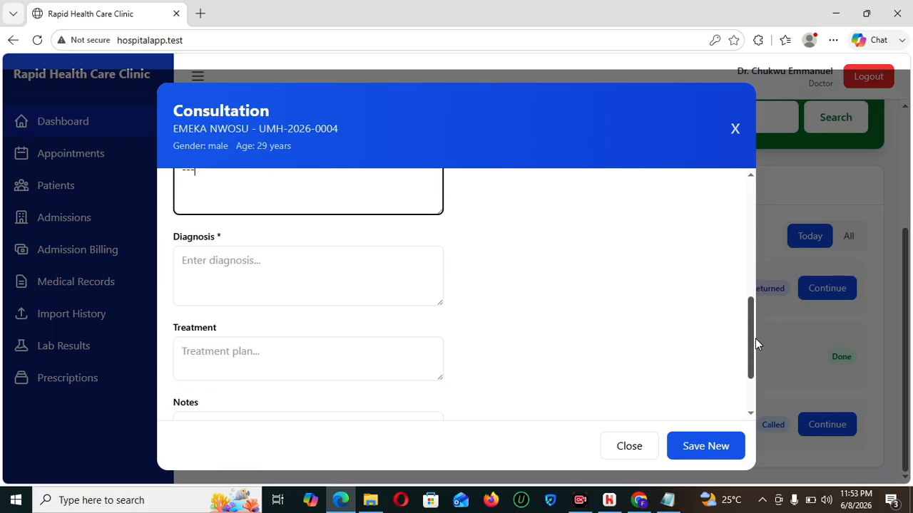
{"action": "left_click", "coordinate": [300, 266]}
{"action": "type", "text": "----"}
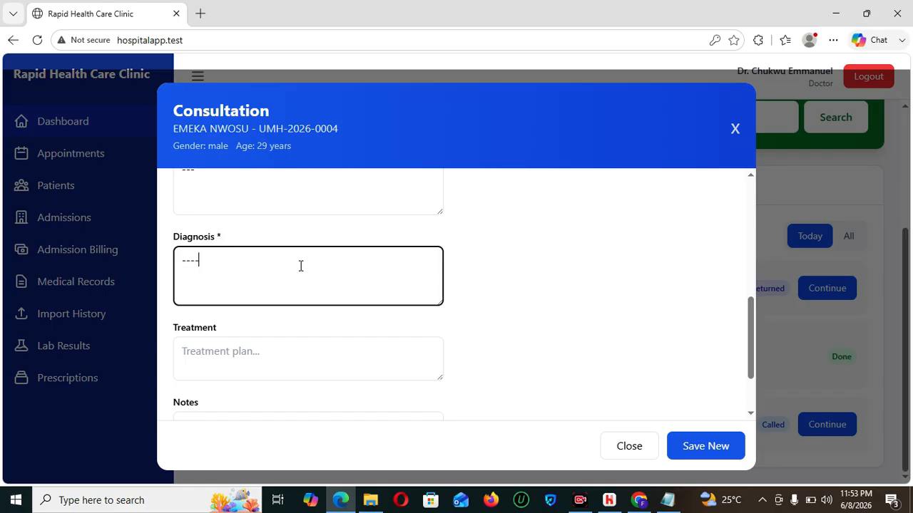
{"action": "left_click", "coordinate": [278, 338]}
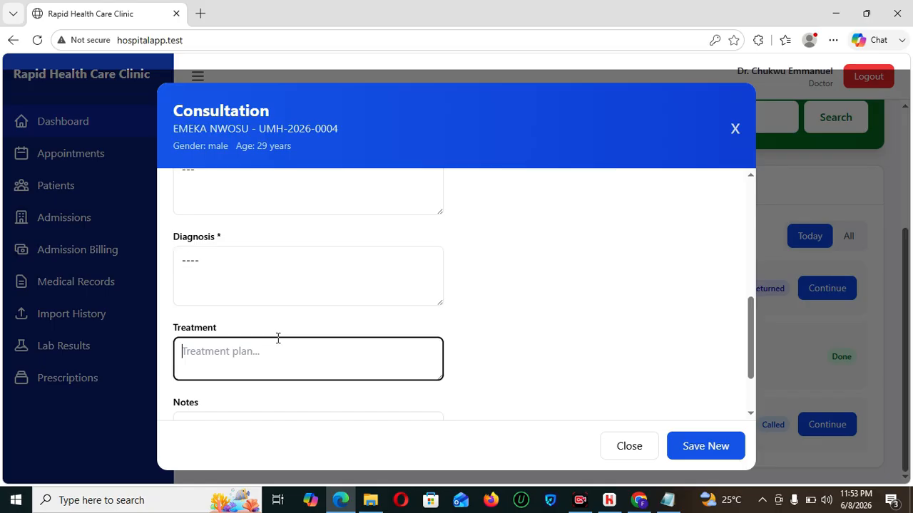
{"action": "type", "text": "---"}
{"action": "left_click_drag", "start_coordinate": [751, 343], "coordinate": [752, 386]}
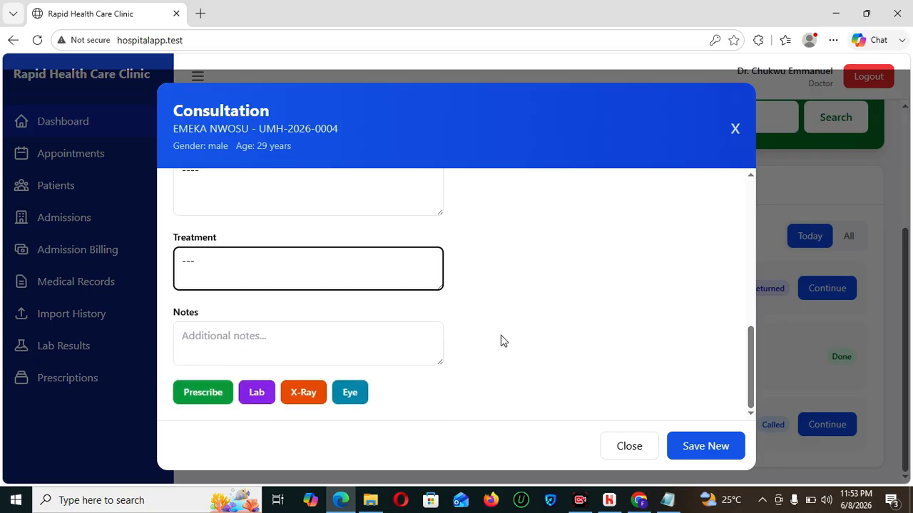
- Save the new consultation and close it to return to the dashboard
{"action": "left_click", "coordinate": [706, 446]}
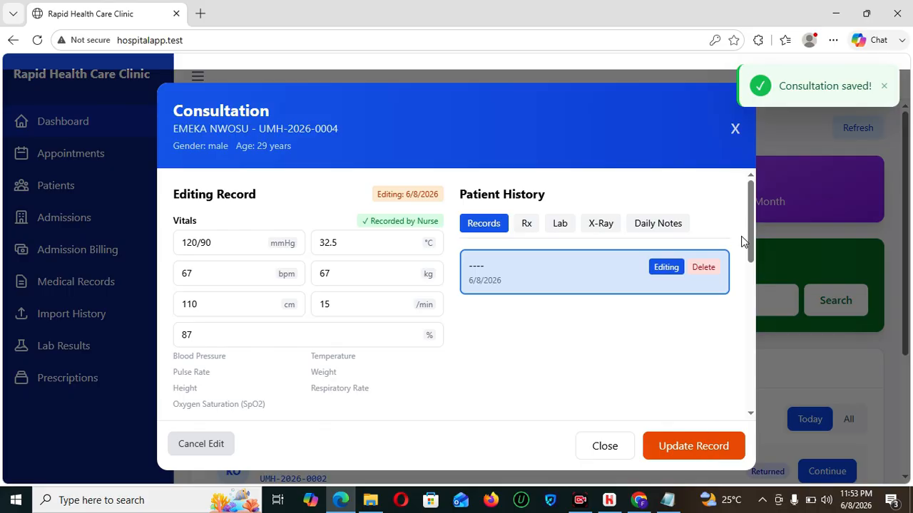
{"action": "left_click_drag", "start_coordinate": [748, 249], "coordinate": [765, 394]}
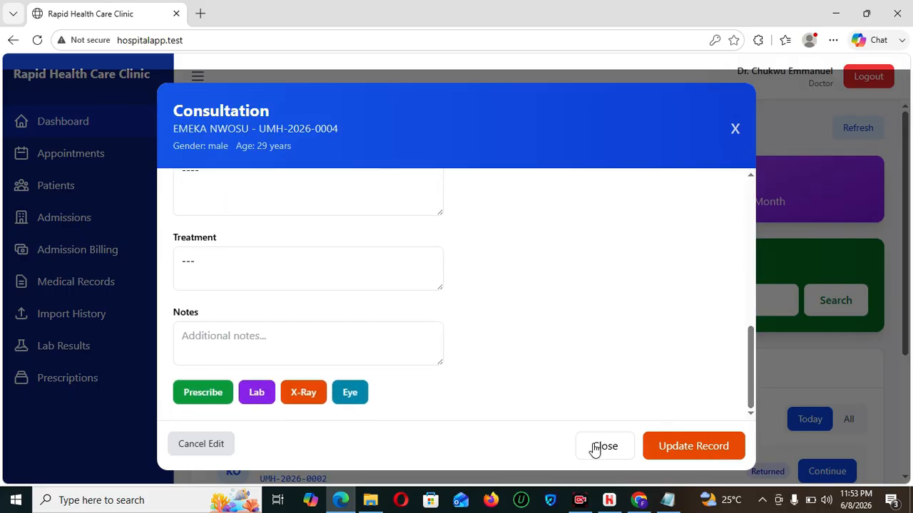
{"action": "left_click", "coordinate": [594, 446]}
{"action": "scroll", "coordinate": [905, 250], "scroll_direction": "down", "scroll_amount": 1}
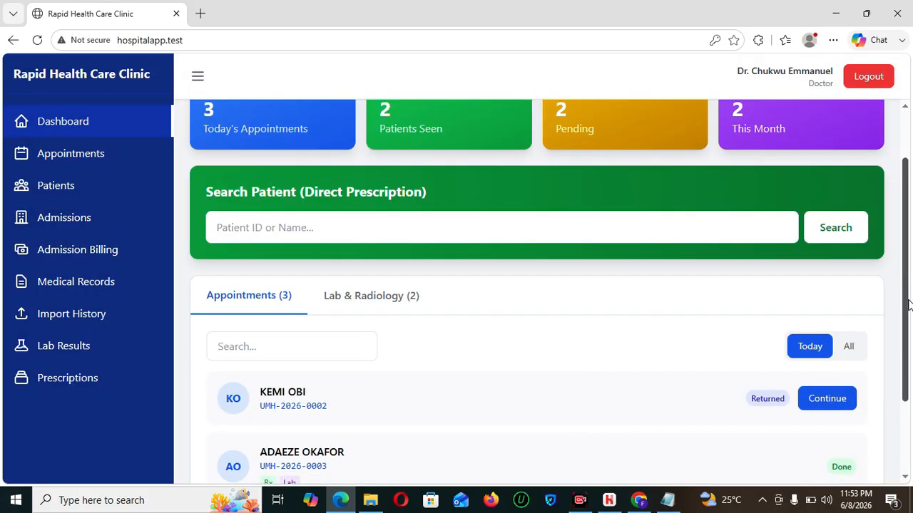
- Open the Admissions page and scroll to the Ward Overview and admissions table
{"action": "left_click", "coordinate": [47, 220]}
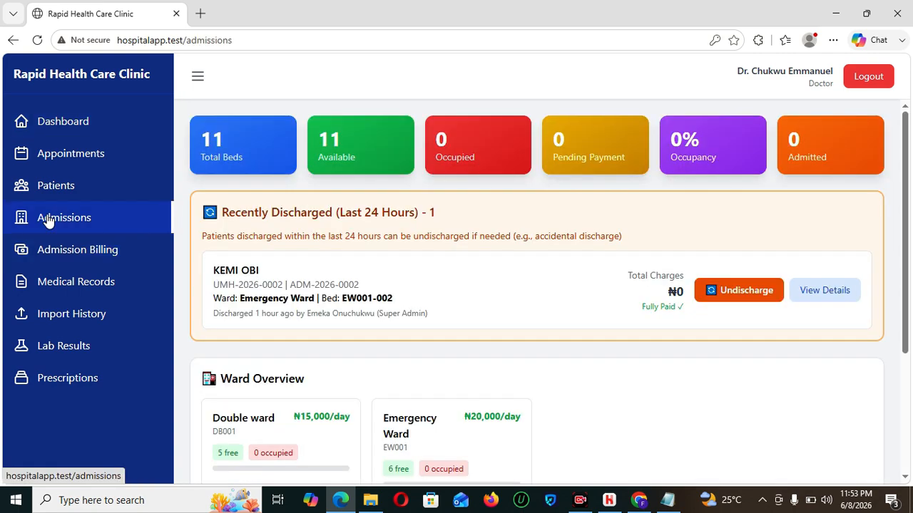
{"action": "left_click_drag", "start_coordinate": [904, 189], "coordinate": [908, 274]}
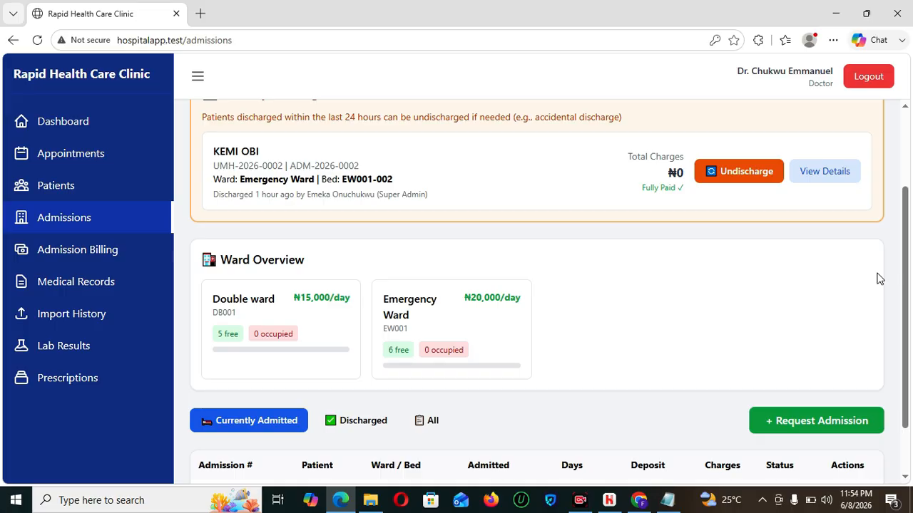
- Start a new admission request and select the patient, correcting an initially wrong pick
{"action": "left_click", "coordinate": [799, 421]}
{"action": "left_click", "coordinate": [414, 192]}
{"action": "type", "text": "AD"}
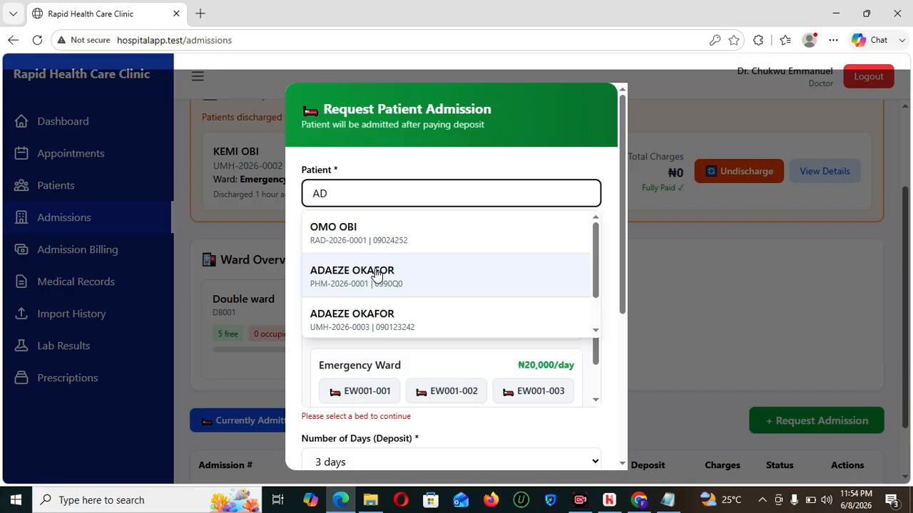
{"action": "left_click", "coordinate": [382, 324]}
{"action": "left_click_drag", "start_coordinate": [562, 204], "coordinate": [282, 214]}
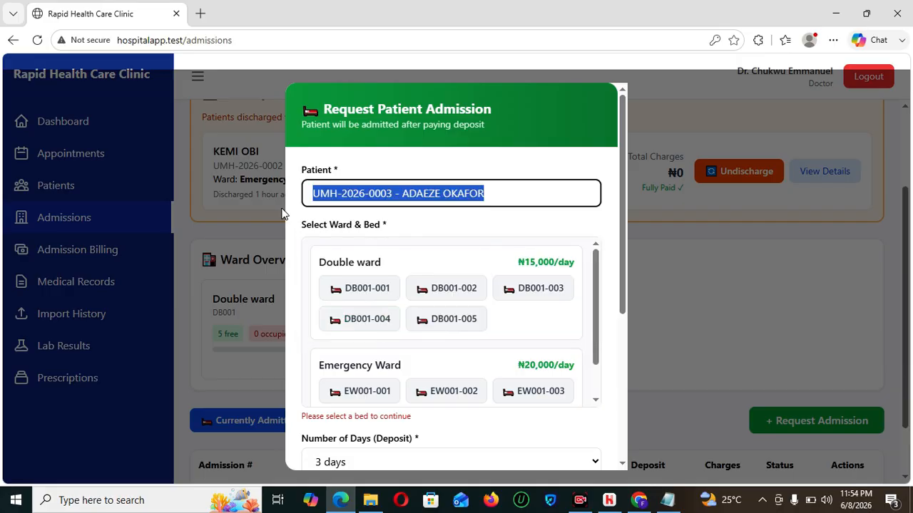
{"action": "key", "text": "BackSpace"}
{"action": "type", "text": "EME"}
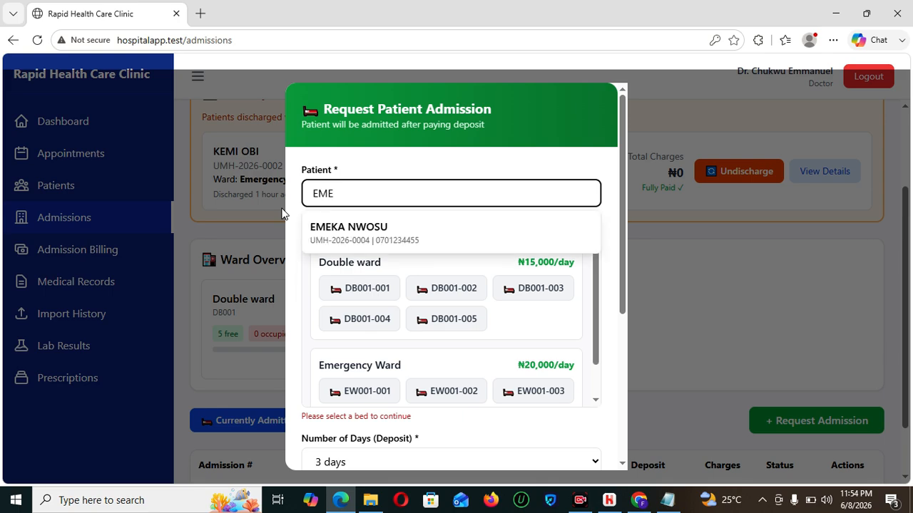
{"action": "left_click", "coordinate": [375, 230]}
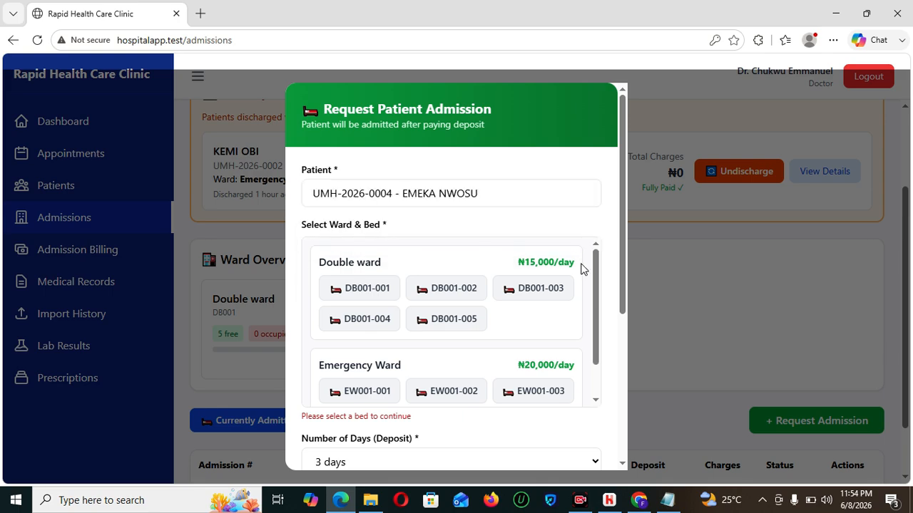
- Assign Double ward bed DB001-003 with a deposit covering 1 day
{"action": "left_click", "coordinate": [548, 293]}
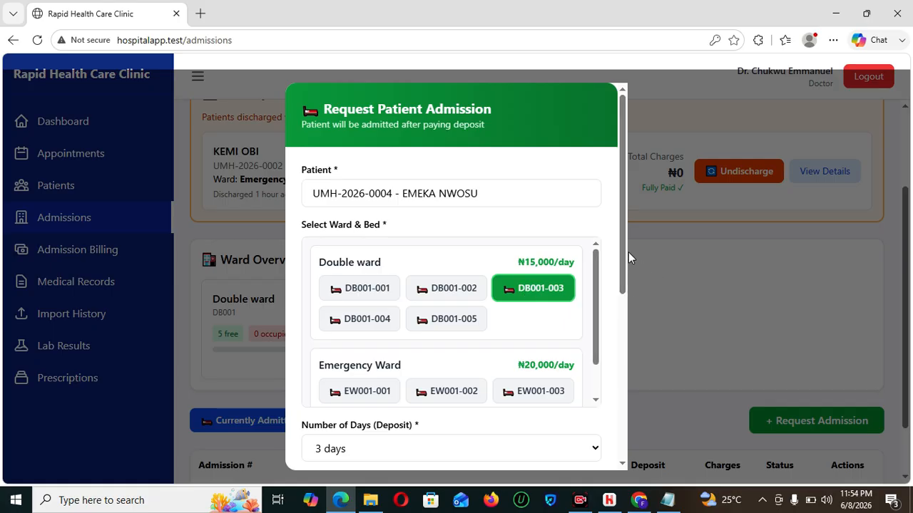
{"action": "left_click_drag", "start_coordinate": [624, 246], "coordinate": [625, 332]}
{"action": "left_click", "coordinate": [442, 279]}
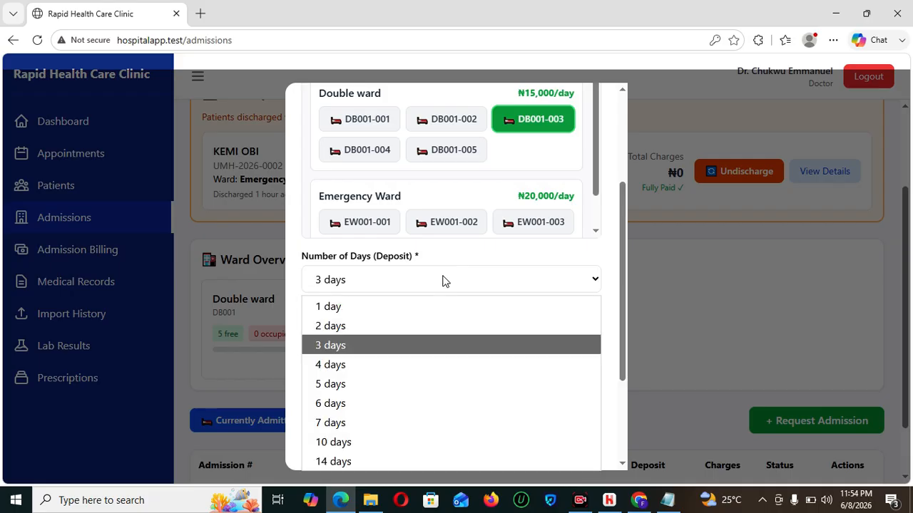
{"action": "left_click", "coordinate": [409, 306]}
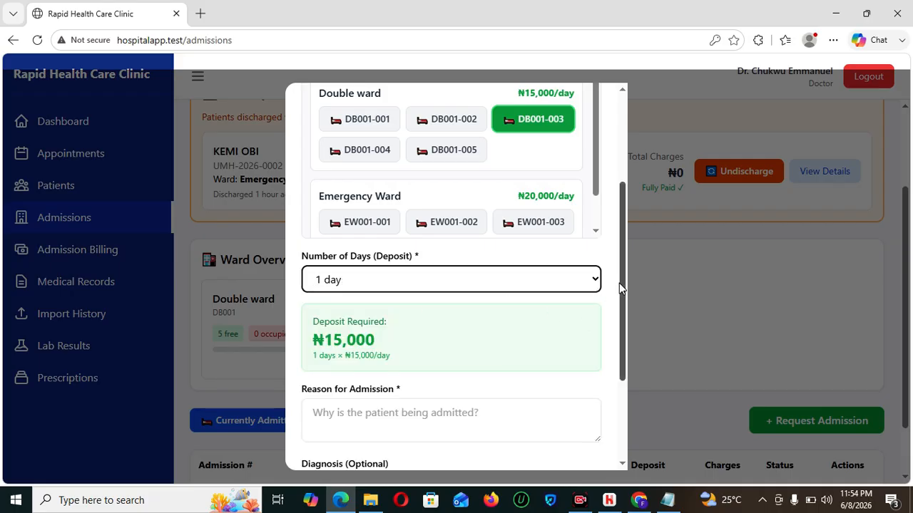
{"action": "left_click_drag", "start_coordinate": [619, 283], "coordinate": [626, 348]}
- Enter the reason for admission and submit the admission request
{"action": "left_click", "coordinate": [378, 288]}
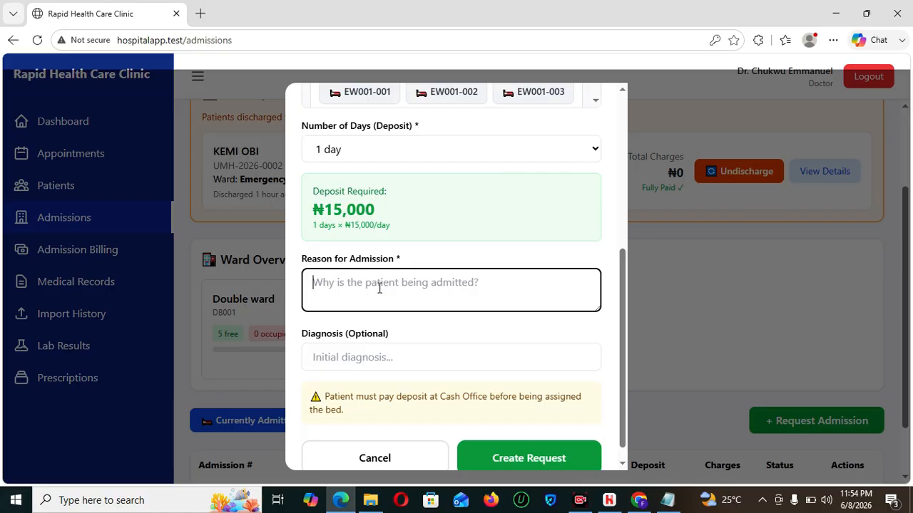
{"action": "type", "text": "hener"}
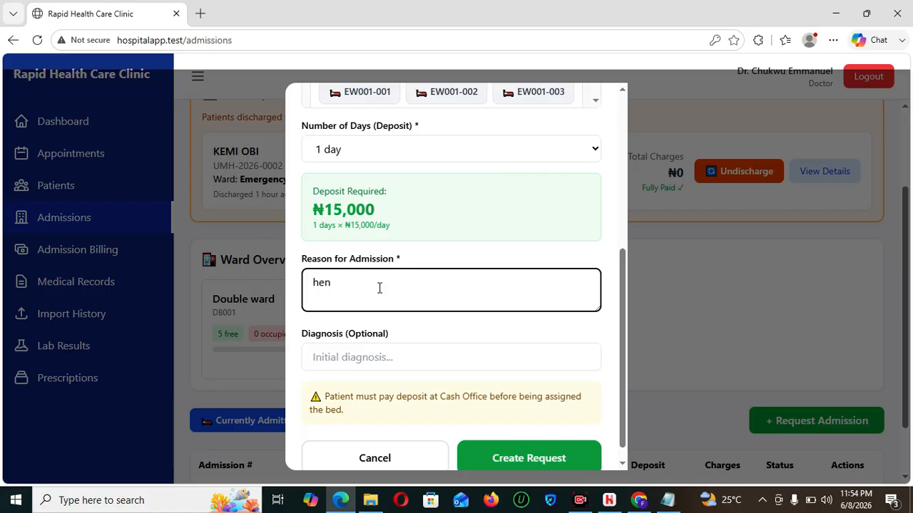
{"action": "key", "text": "BackSpace"}
{"action": "key", "text": "BackSpace"}
{"action": "key", "text": "BackSpace"}
{"action": "type", "text": "eeakness of the body"}
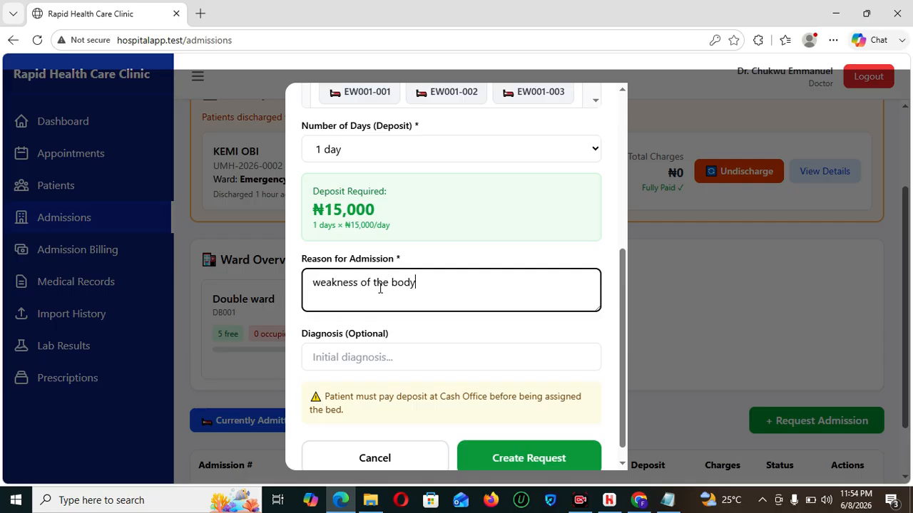
{"action": "left_click_drag", "start_coordinate": [626, 376], "coordinate": [630, 412]}
{"action": "left_click", "coordinate": [525, 439]}
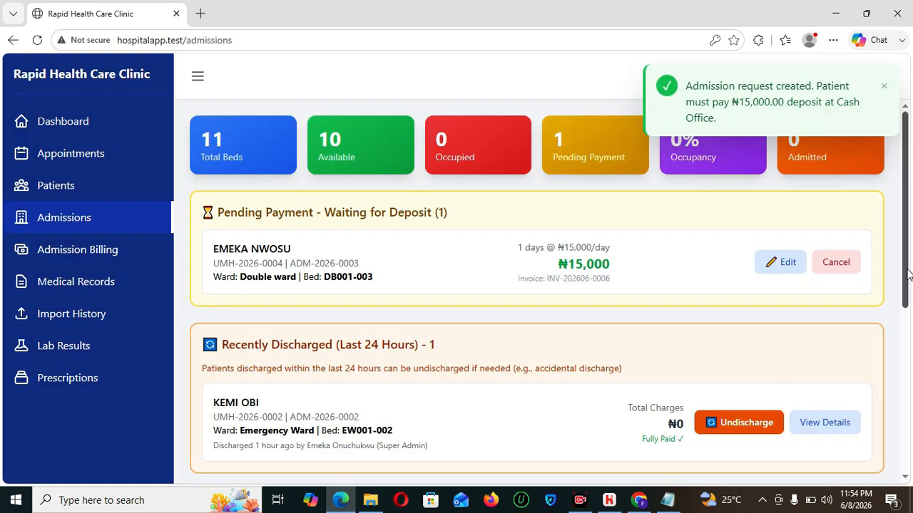
{"action": "left_click_drag", "start_coordinate": [909, 275], "coordinate": [898, 303]}
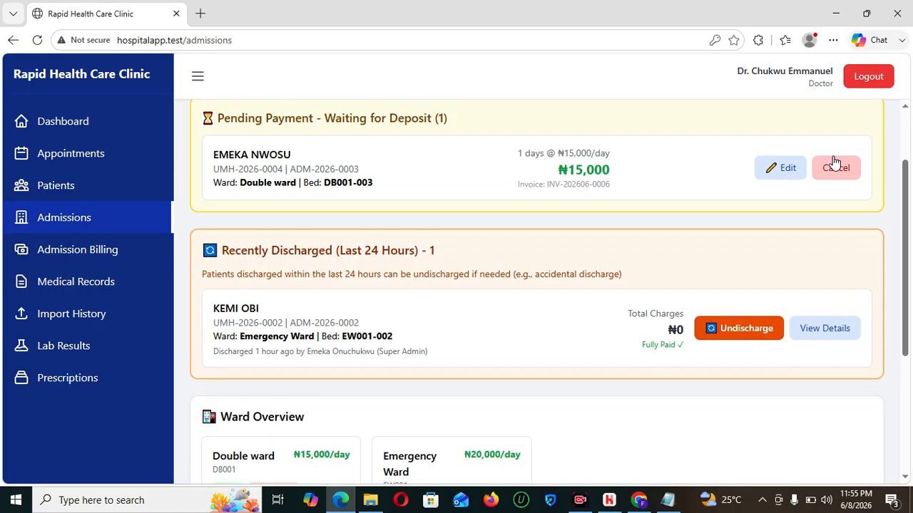
- Log out of the doctor account and sign in with the saved accountant login
{"action": "left_click", "coordinate": [872, 77]}
{"action": "left_click", "coordinate": [479, 273]}
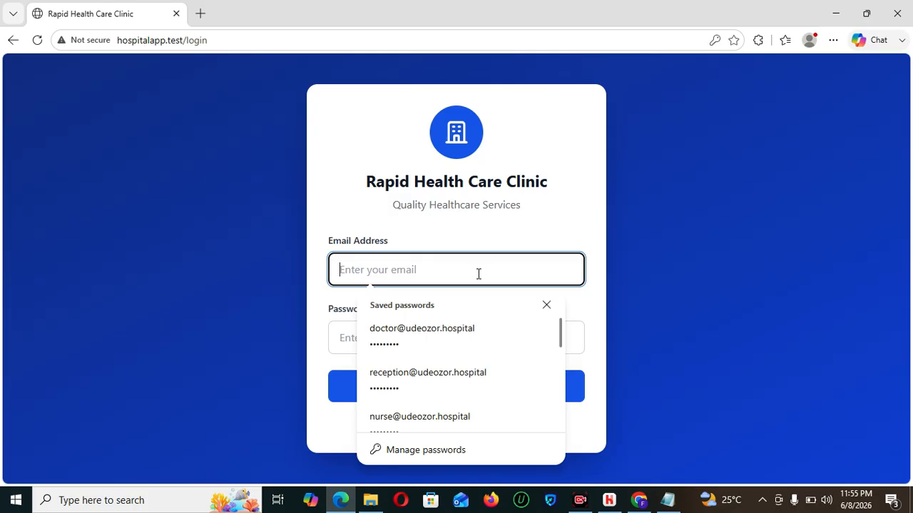
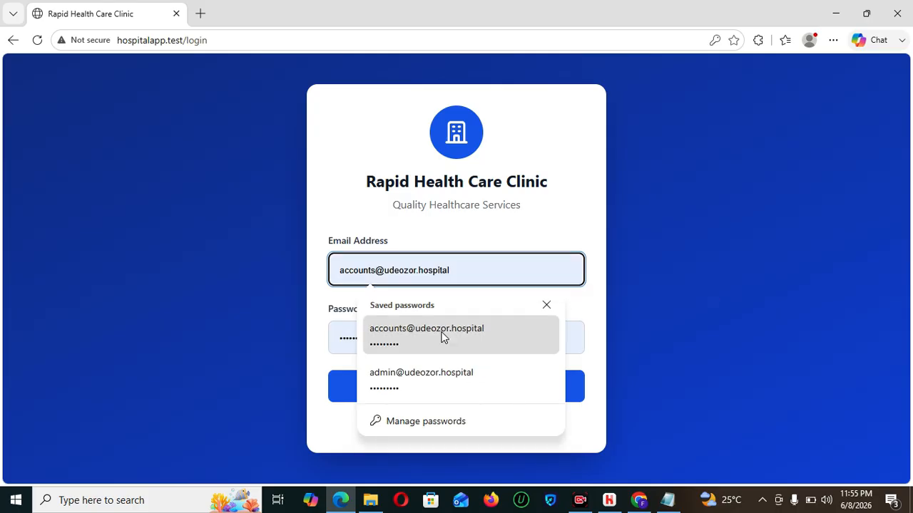
{"action": "left_click", "coordinate": [442, 336]}
{"action": "left_click", "coordinate": [457, 378]}
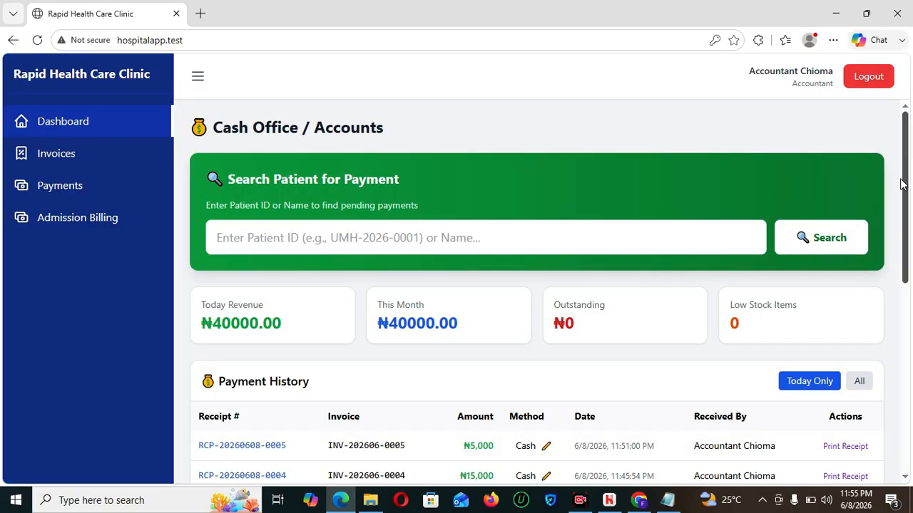
- Begin receiving the pending admission deposit and paste the patient ID for verification
{"action": "left_click_drag", "start_coordinate": [907, 207], "coordinate": [910, 408]}
{"action": "left_click", "coordinate": [805, 434]}
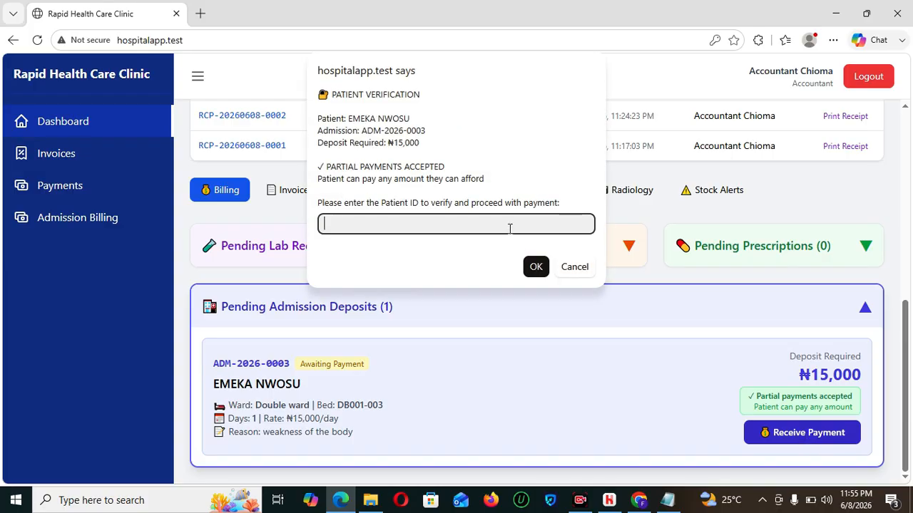
{"action": "type", "text": "UMH-2026-0004"}
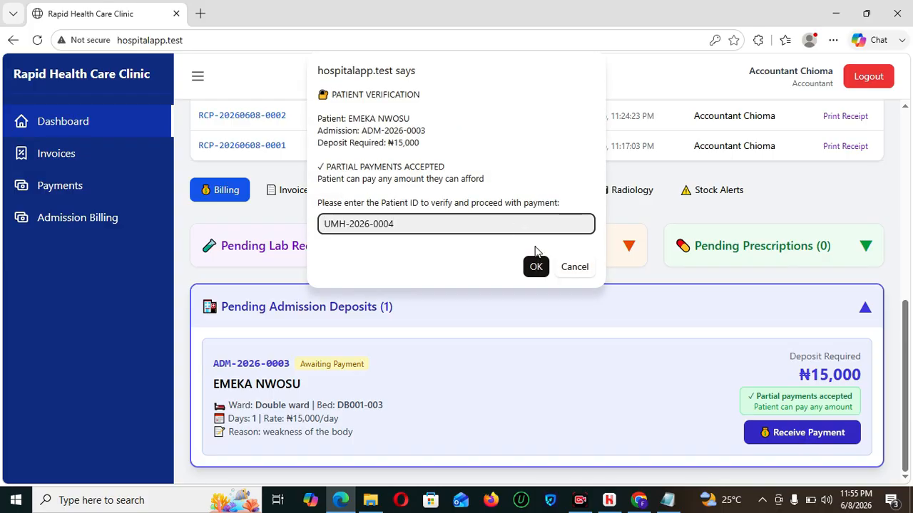
- Confirm the patient ID and enter 10000 as the deposit amount
{"action": "left_click", "coordinate": [536, 268]}
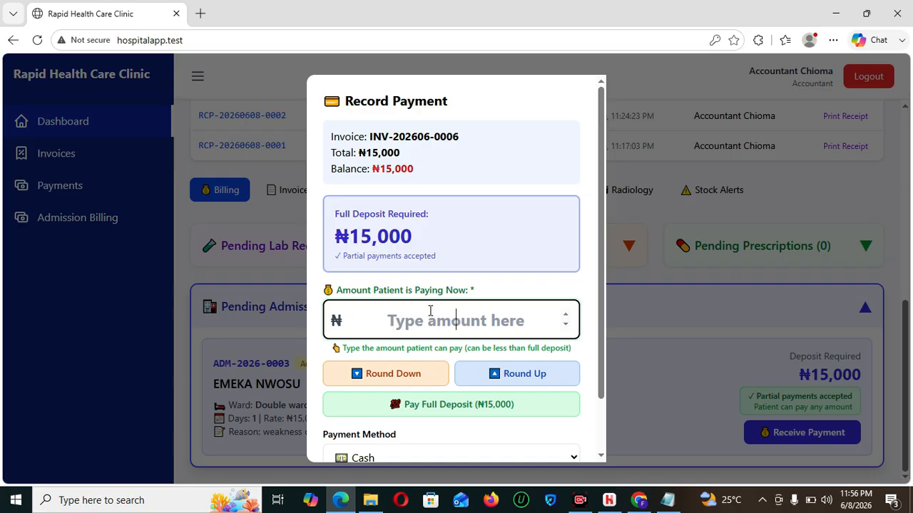
{"action": "type", "text": "10"}
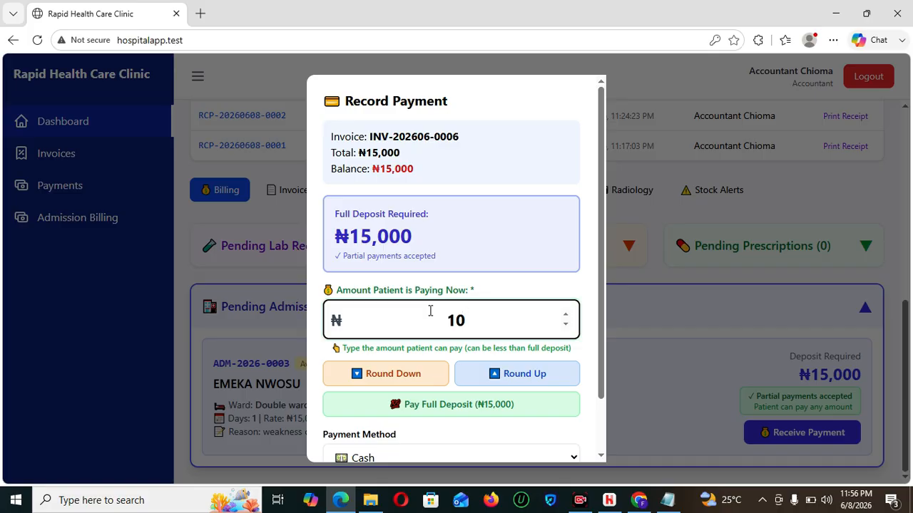
{"action": "type", "text": "000"}
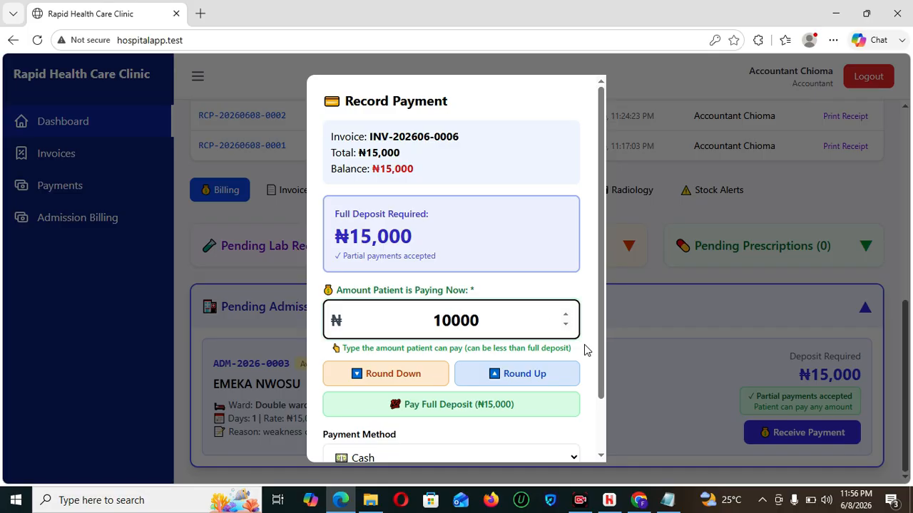
{"action": "scroll", "coordinate": [601, 363], "scroll_direction": "down", "scroll_amount": 1}
{"action": "scroll", "coordinate": [603, 363], "scroll_direction": "down", "scroll_amount": 1}
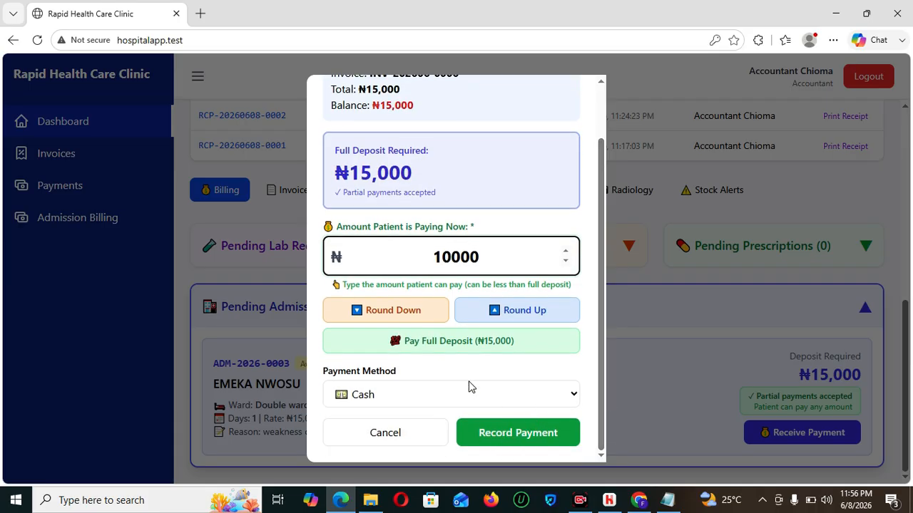
- Set the payment method to Cash and record the ₦10,000 deposit
{"action": "left_click", "coordinate": [469, 398]}
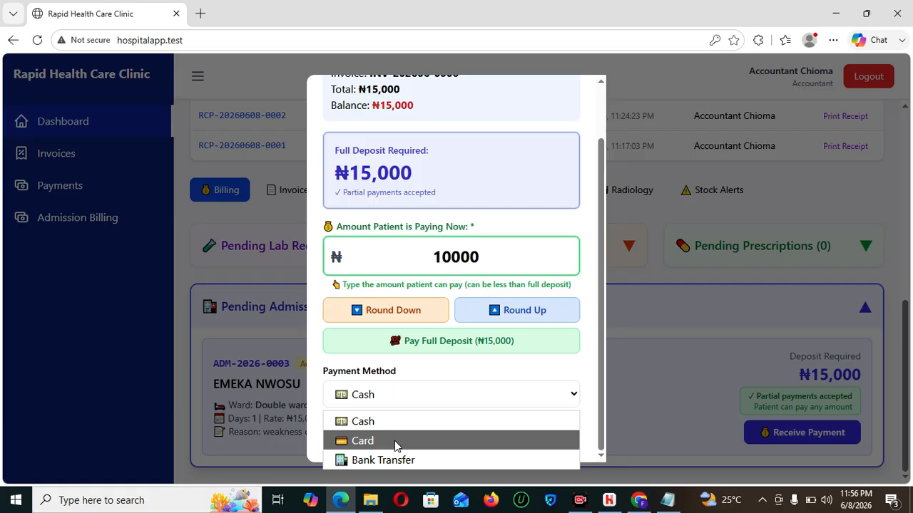
{"action": "left_click", "coordinate": [395, 440]}
{"action": "left_click", "coordinate": [477, 393]}
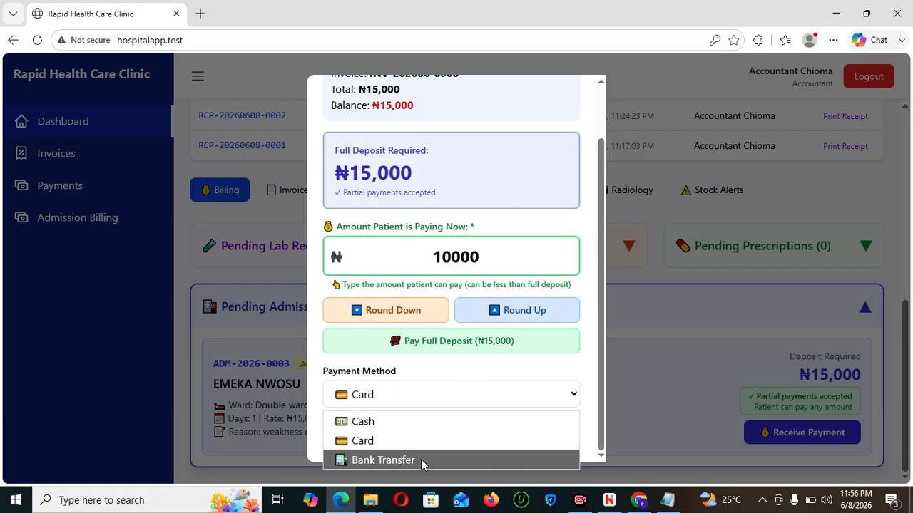
{"action": "left_click", "coordinate": [421, 460]}
{"action": "left_click", "coordinate": [556, 394]}
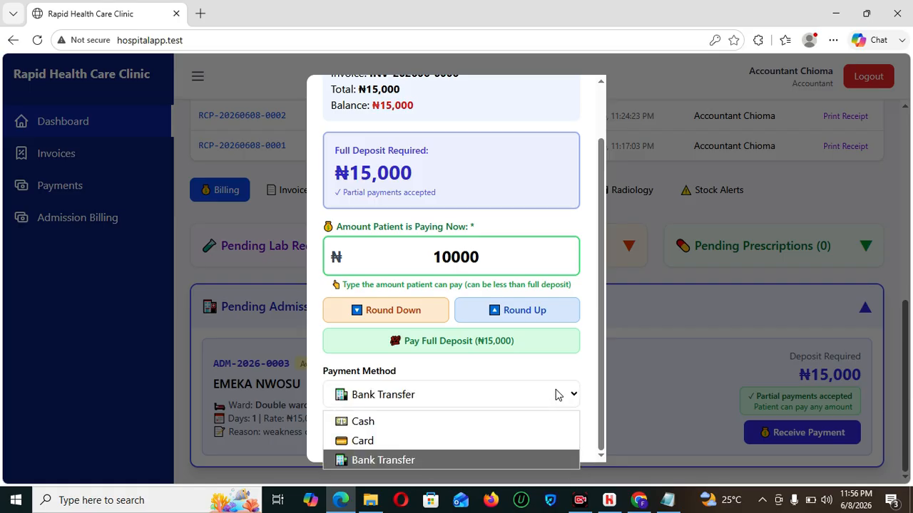
{"action": "left_click", "coordinate": [597, 368]}
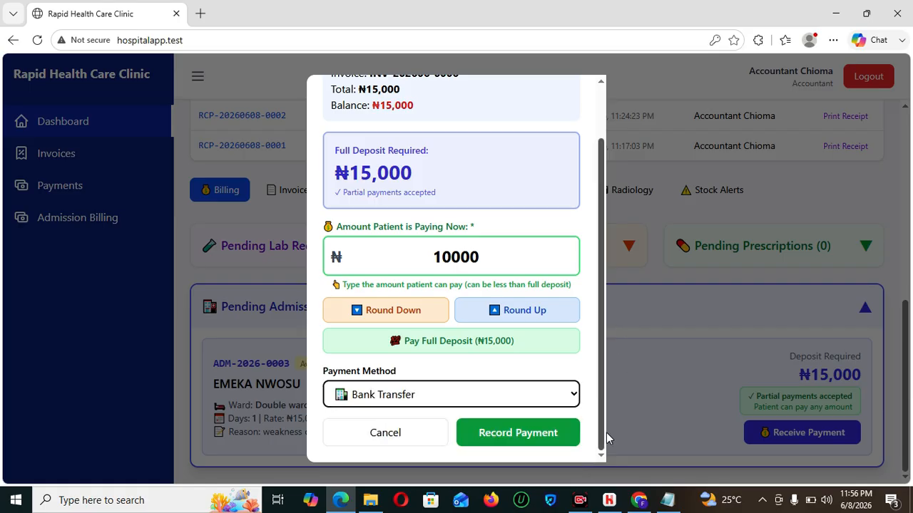
{"action": "left_click", "coordinate": [529, 391]}
{"action": "left_click", "coordinate": [400, 427]}
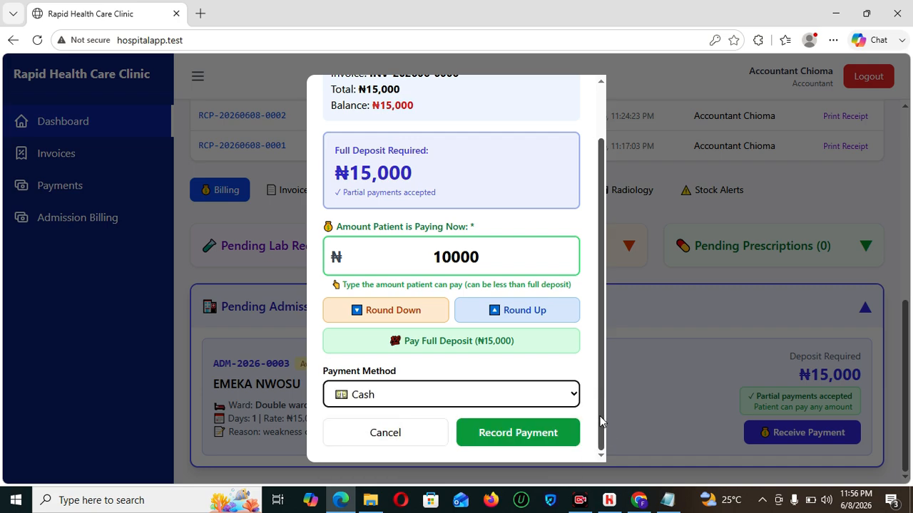
{"action": "left_click", "coordinate": [513, 438]}
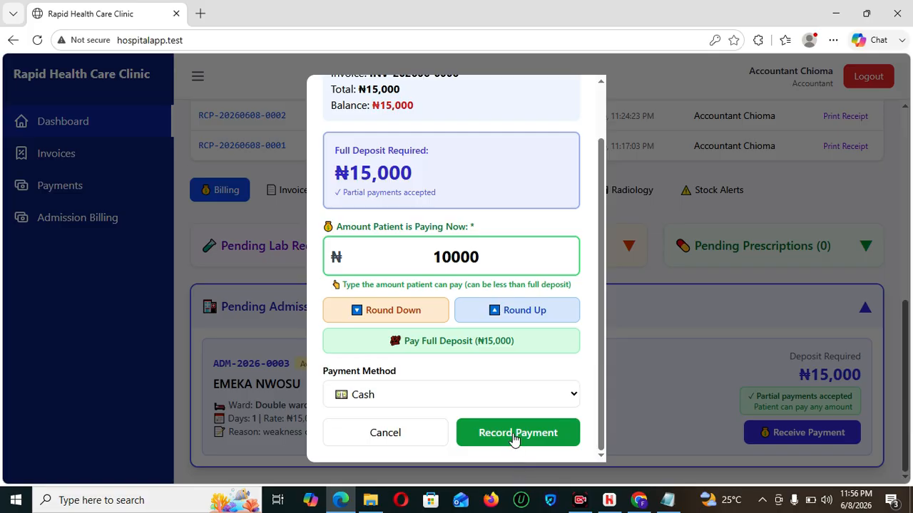
{"action": "scroll", "coordinate": [907, 342], "scroll_direction": "up", "scroll_amount": 3}
{"action": "scroll", "coordinate": [908, 343], "scroll_direction": "up", "scroll_amount": 2}
{"action": "scroll", "coordinate": [900, 298], "scroll_direction": "up", "scroll_amount": 2}
- Open Admission Billing and view the patient's billing details
{"action": "scroll", "coordinate": [900, 221], "scroll_direction": "up", "scroll_amount": 2}
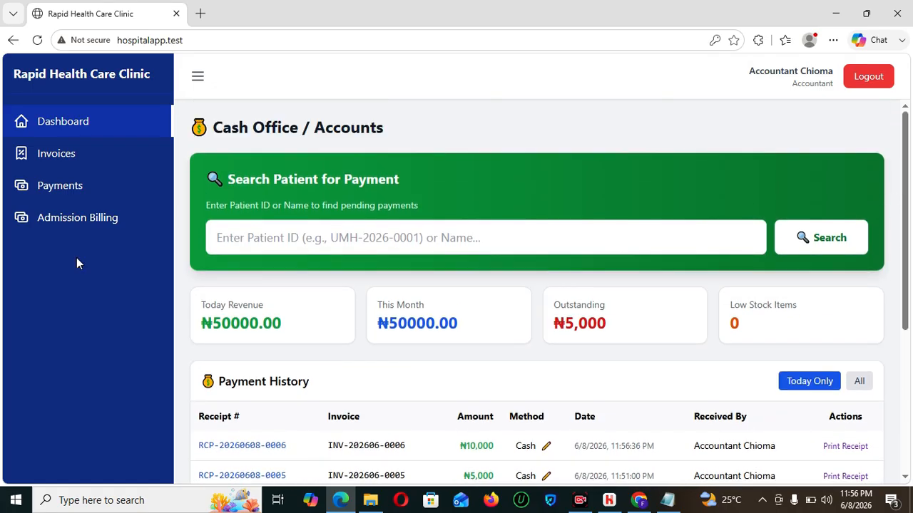
{"action": "left_click", "coordinate": [64, 223]}
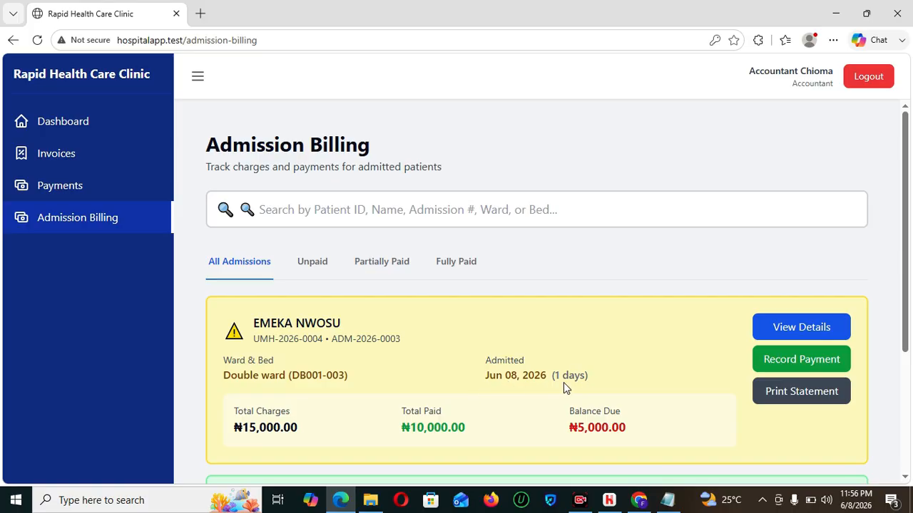
{"action": "left_click", "coordinate": [803, 325]}
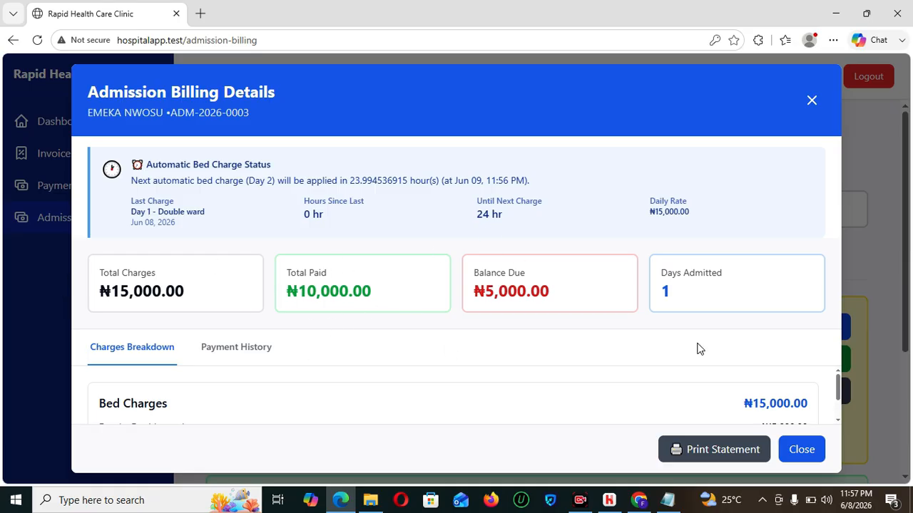
- Check Payment History, view the printable statement, then close the billing details
{"action": "left_click_drag", "start_coordinate": [841, 384], "coordinate": [842, 413]}
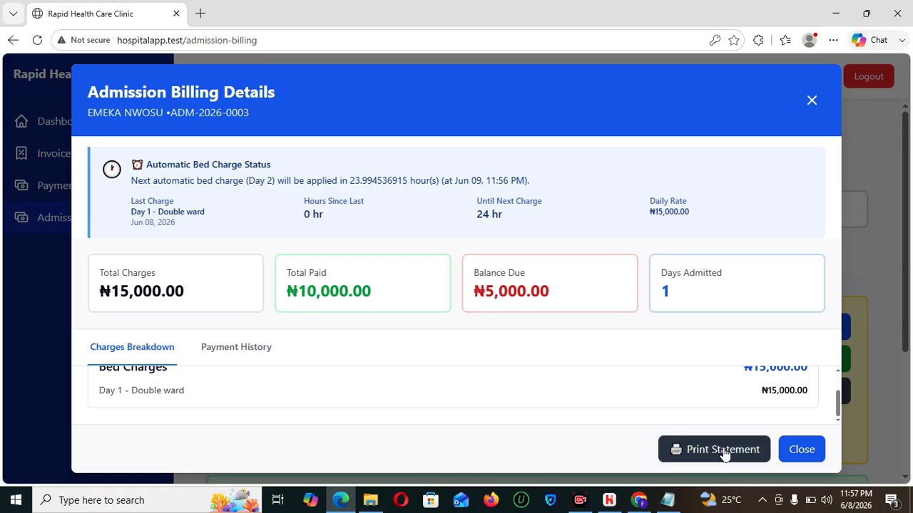
{"action": "left_click", "coordinate": [247, 349]}
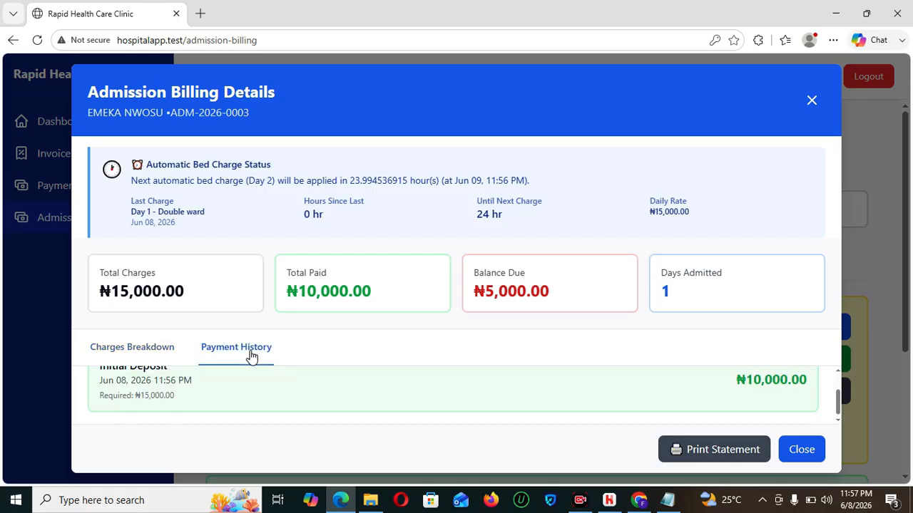
{"action": "mouse_move", "coordinate": [837, 403]}
{"action": "left_mouse_down"}
{"action": "mouse_move", "coordinate": [839, 389]}
{"action": "mouse_move", "coordinate": [839, 412]}
{"action": "left_mouse_up"}
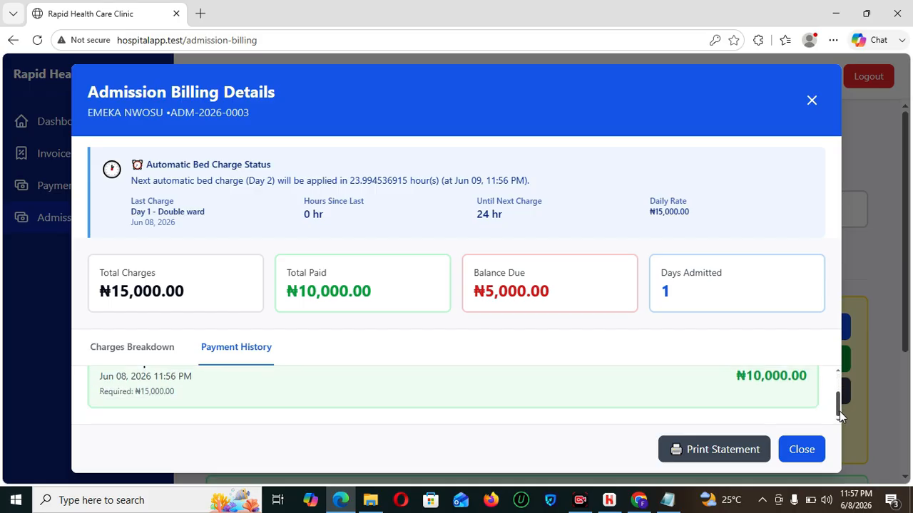
{"action": "left_click", "coordinate": [722, 447]}
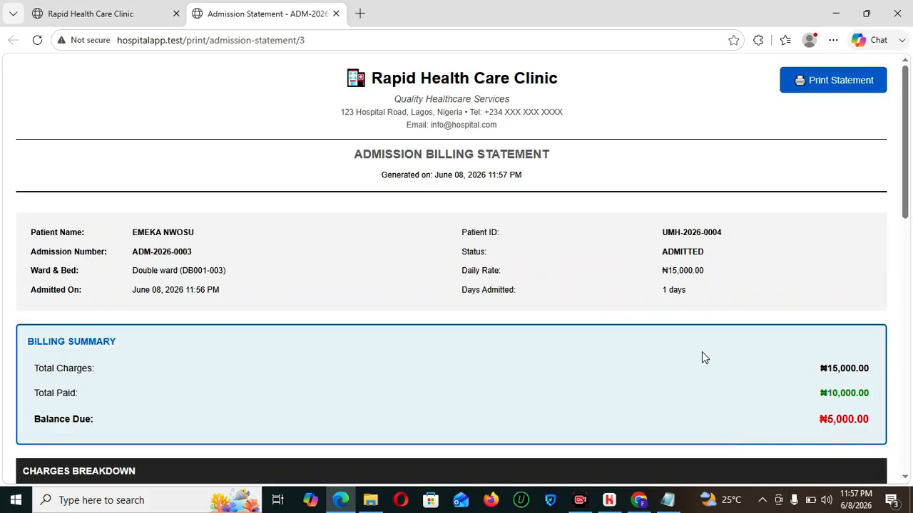
{"action": "mouse_move", "coordinate": [910, 156]}
{"action": "left_mouse_down"}
{"action": "mouse_move", "coordinate": [911, 403]}
{"action": "mouse_move", "coordinate": [896, 208]}
{"action": "mouse_move", "coordinate": [906, 143]}
{"action": "left_mouse_up"}
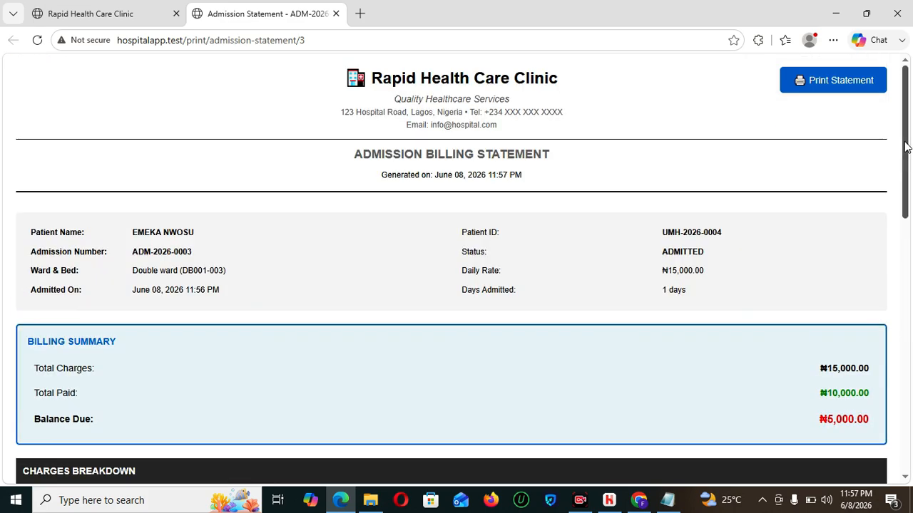
{"action": "left_click", "coordinate": [336, 14]}
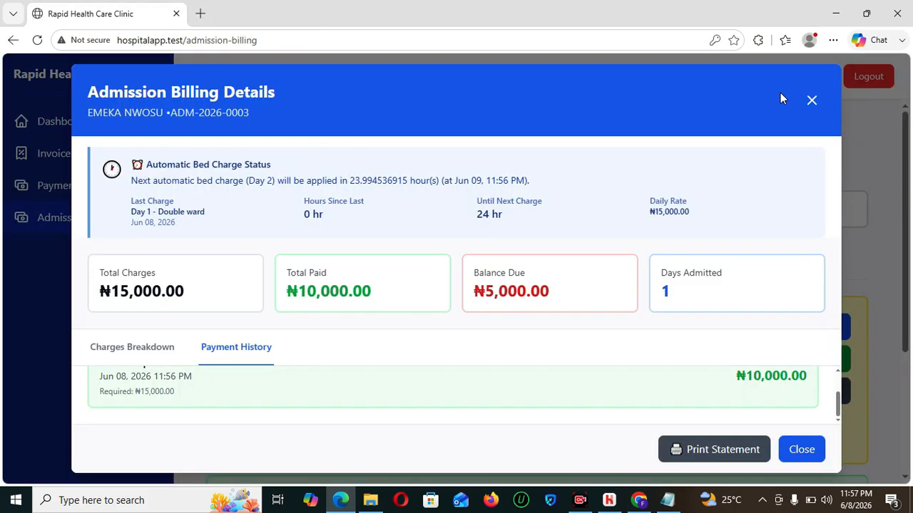
{"action": "left_click", "coordinate": [810, 101]}
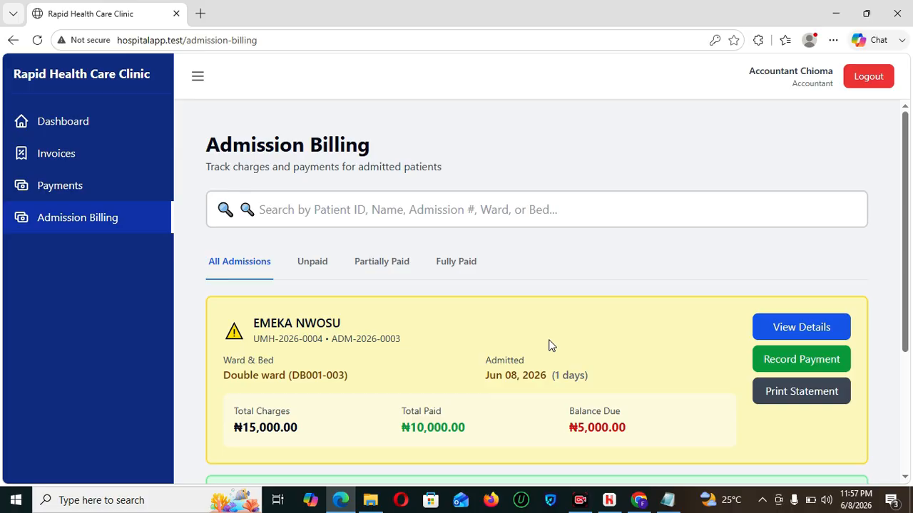
- In the other browser, sign in with the saved super admin login
{"action": "left_click", "coordinate": [639, 499]}
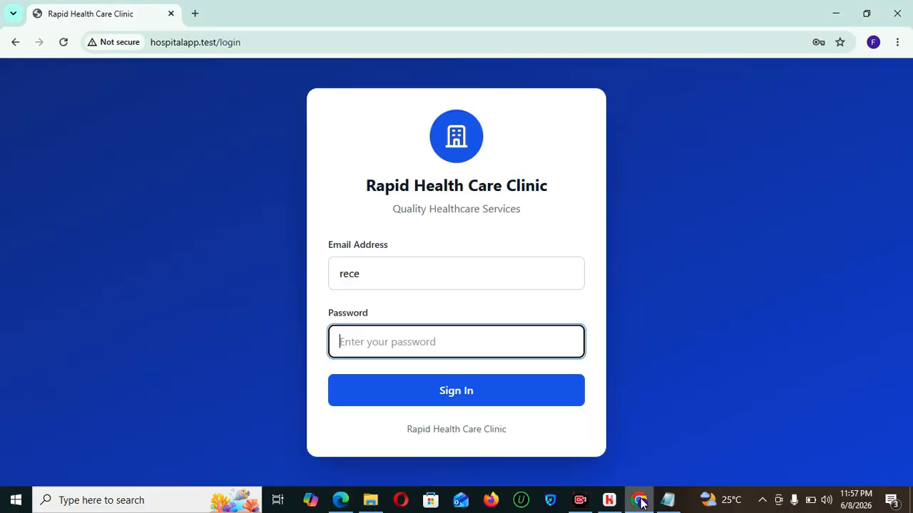
{"action": "left_click", "coordinate": [378, 276]}
{"action": "key", "text": "ctrl+a"}
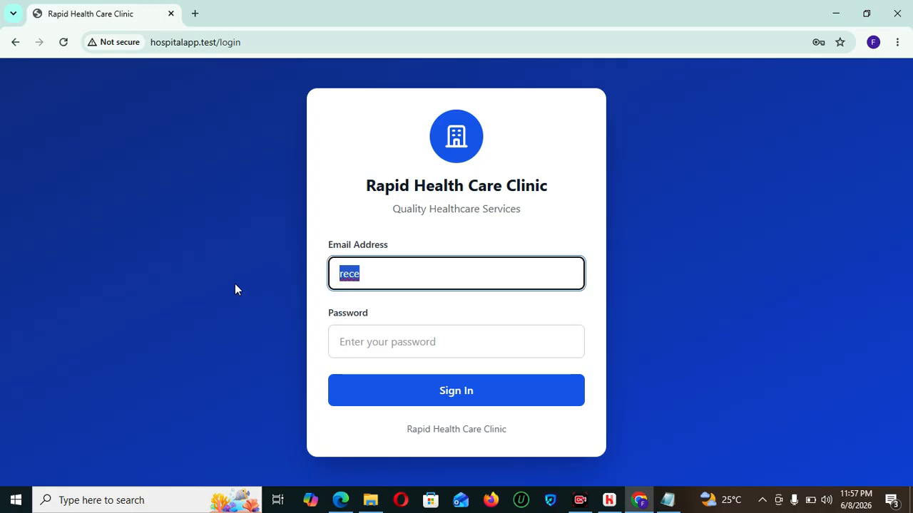
{"action": "left_click", "coordinate": [440, 310]}
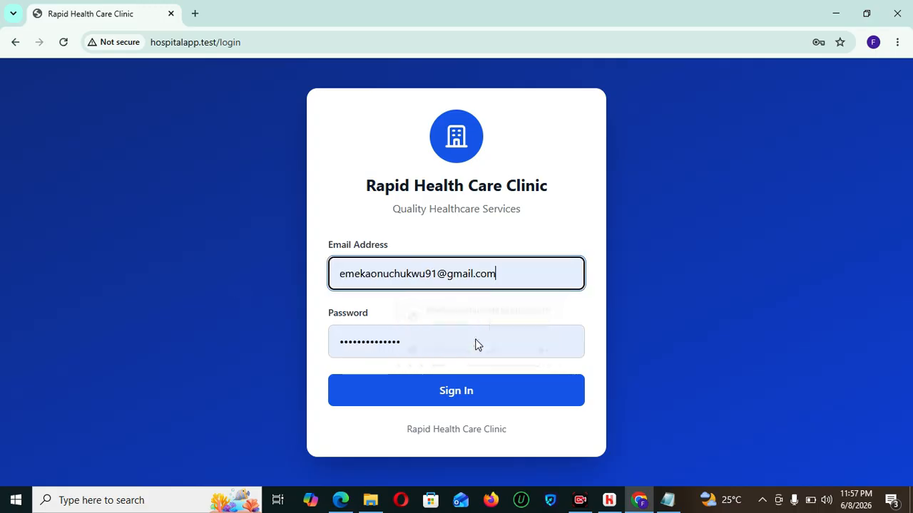
{"action": "left_click", "coordinate": [445, 397]}
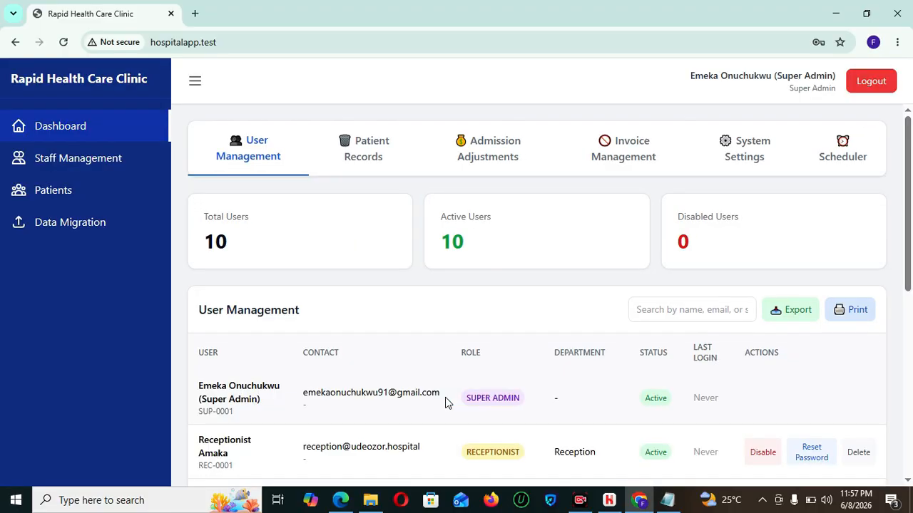
- Install the automatic bed billing scheduler and confirm the installation
{"action": "left_click", "coordinate": [853, 157]}
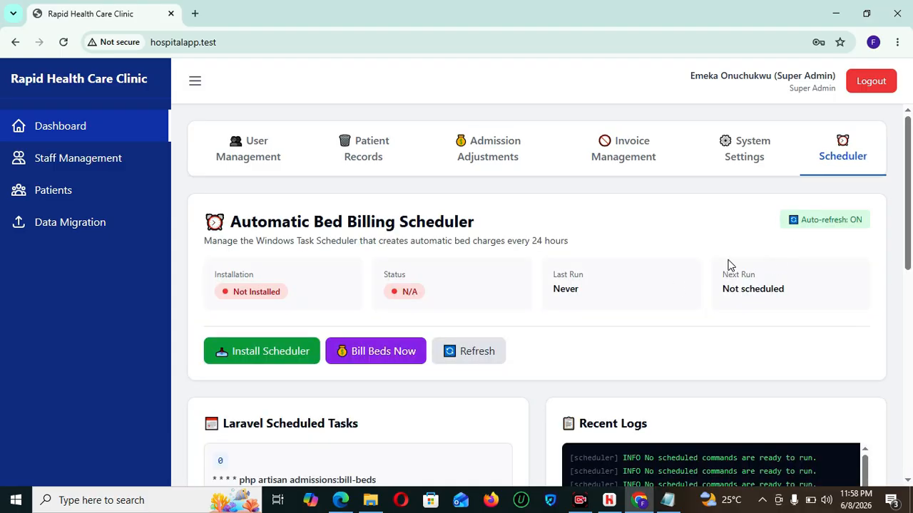
{"action": "scroll", "coordinate": [911, 236], "scroll_direction": "down", "scroll_amount": 1}
{"action": "left_click_drag", "start_coordinate": [911, 235], "coordinate": [911, 387]}
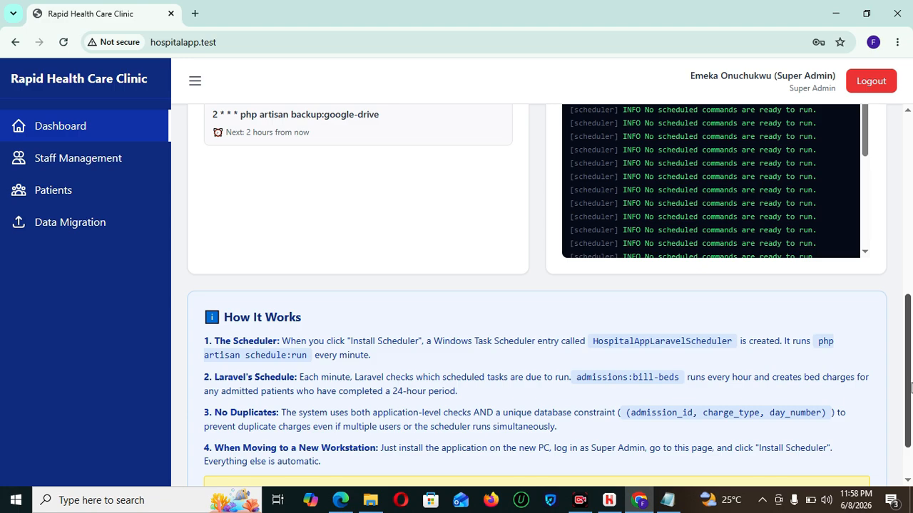
{"action": "left_click_drag", "start_coordinate": [911, 387], "coordinate": [907, 217]}
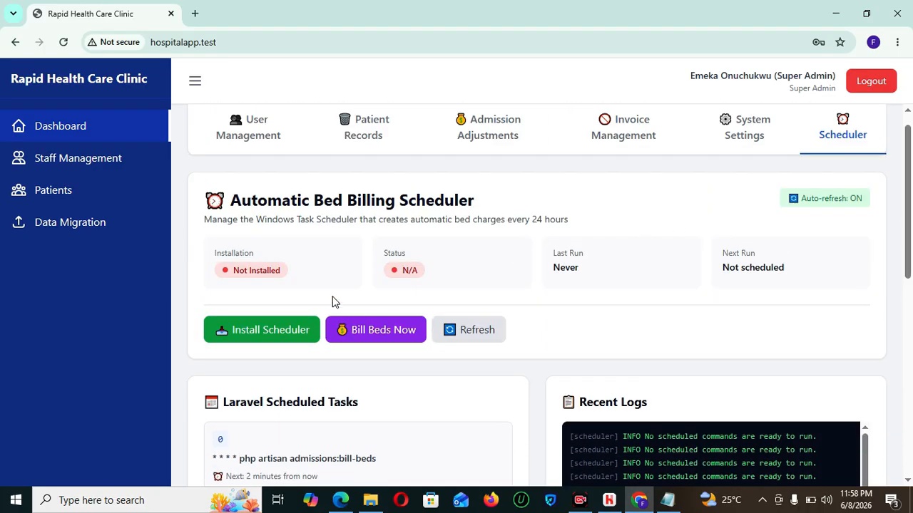
{"action": "left_click", "coordinate": [253, 332]}
{"action": "left_click", "coordinate": [530, 358]}
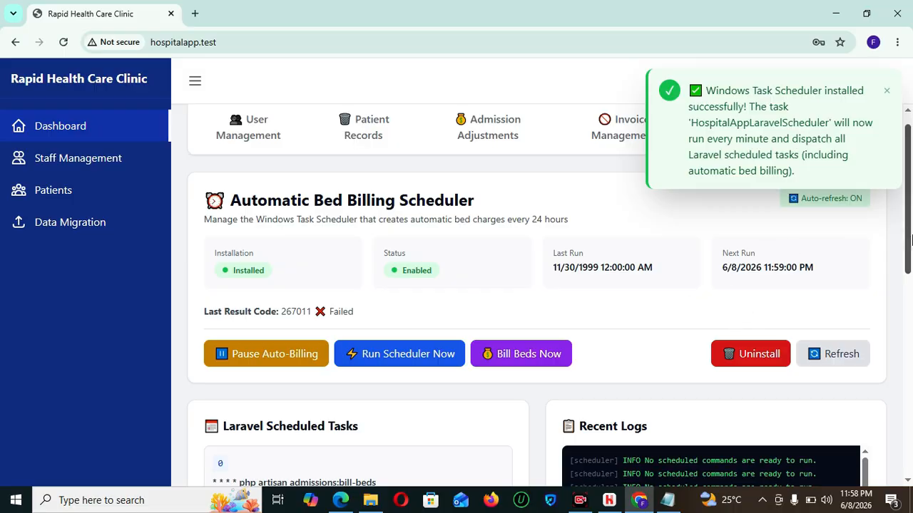
- Log out of the Super Admin account
{"action": "scroll", "coordinate": [911, 341], "scroll_direction": "down", "scroll_amount": 4}
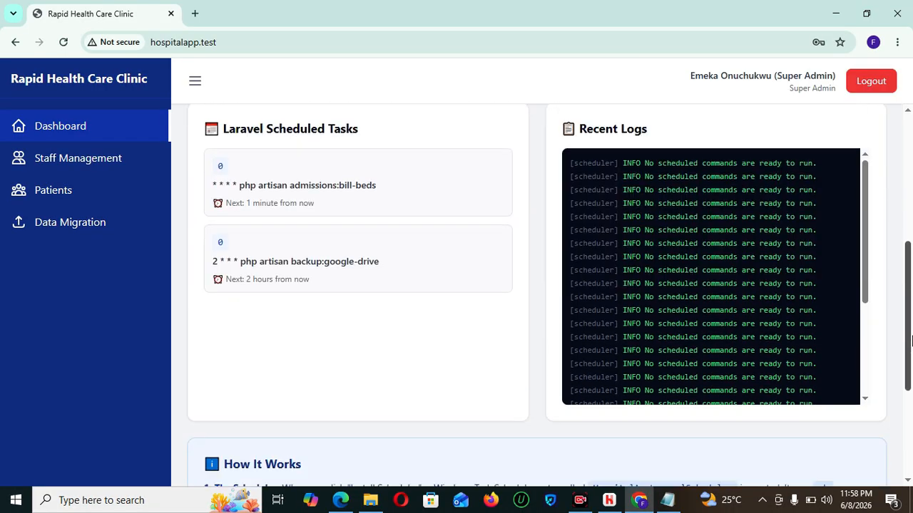
{"action": "left_click_drag", "start_coordinate": [910, 303], "coordinate": [904, 154]}
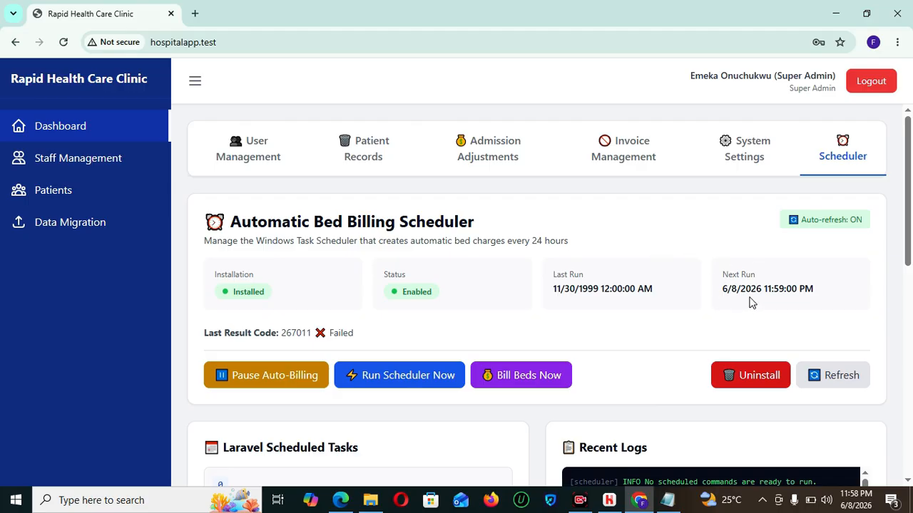
{"action": "left_click", "coordinate": [861, 84]}
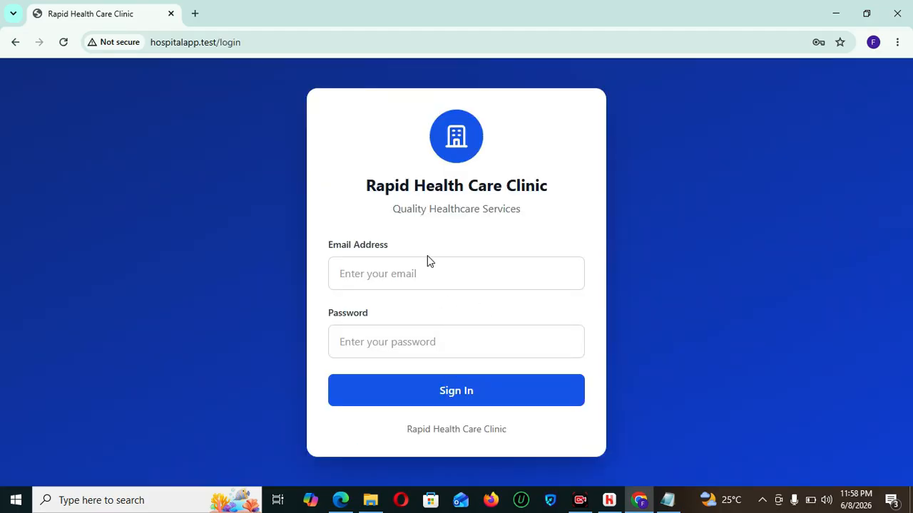
- In the accountant's Edge window, reload and review the first admission's ₦15,000 charge, then close it
{"action": "left_click", "coordinate": [342, 501]}
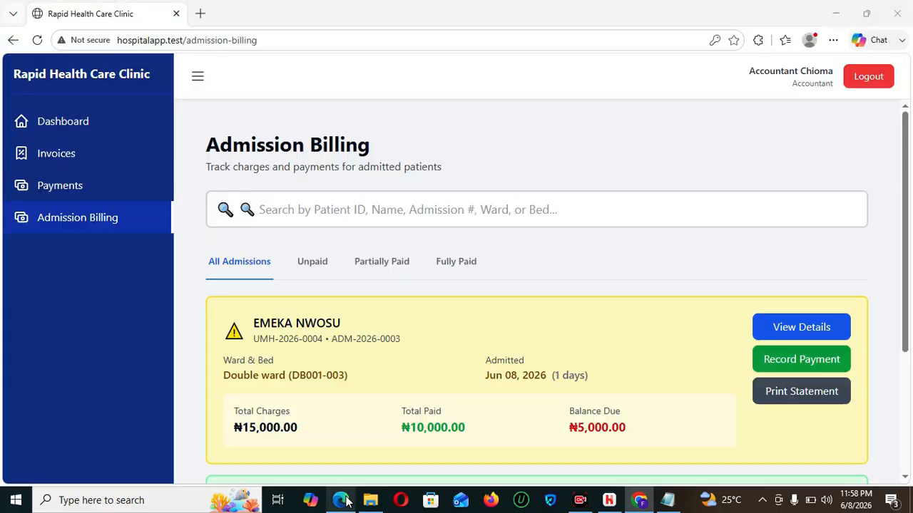
{"action": "left_click_drag", "start_coordinate": [910, 256], "coordinate": [906, 293]}
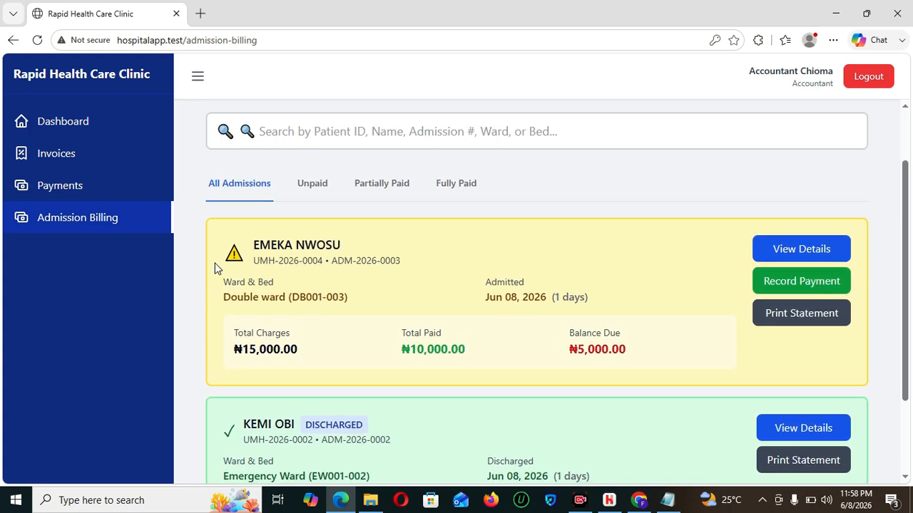
{"action": "left_click", "coordinate": [37, 41]}
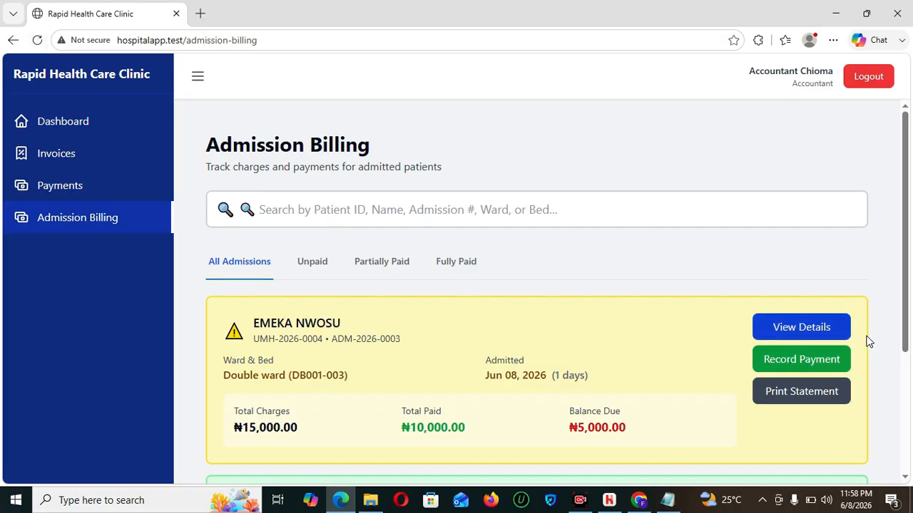
{"action": "left_click", "coordinate": [818, 332]}
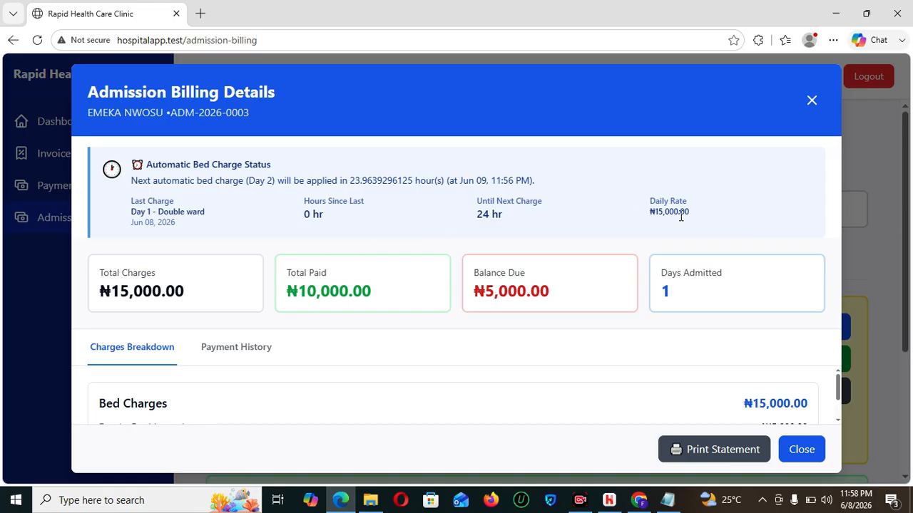
{"action": "scroll", "coordinate": [839, 397], "scroll_direction": "down", "scroll_amount": 1}
{"action": "scroll", "coordinate": [836, 371], "scroll_direction": "up", "scroll_amount": 1}
{"action": "left_click", "coordinate": [812, 100]}
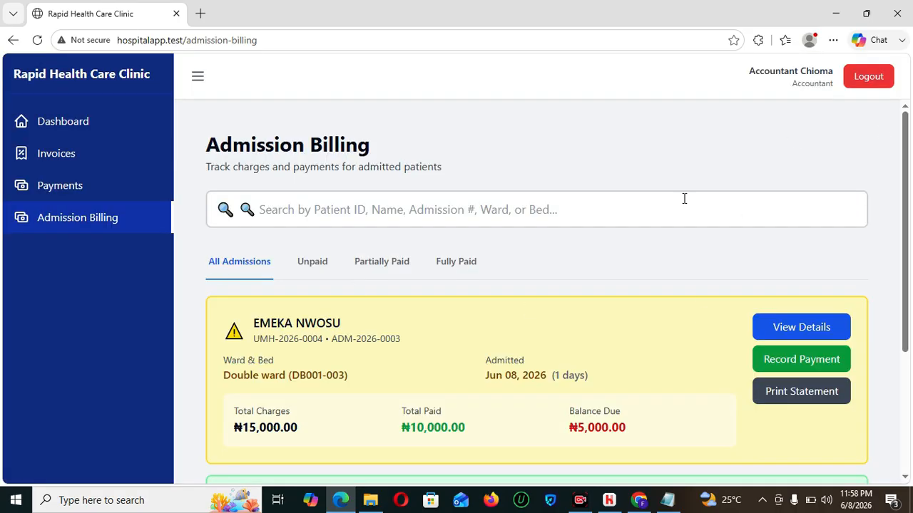
- Switch from the accountant account to the saved doctor login
{"action": "left_click", "coordinate": [858, 80]}
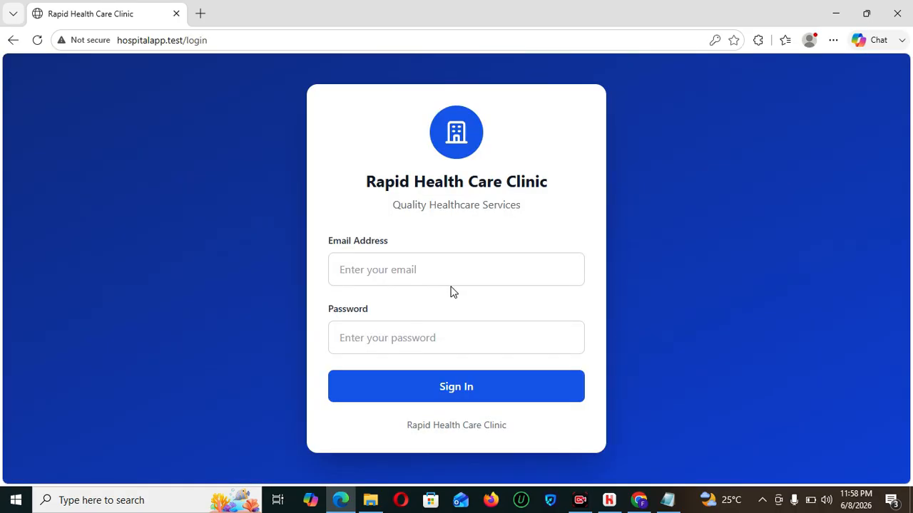
{"action": "left_click", "coordinate": [448, 264]}
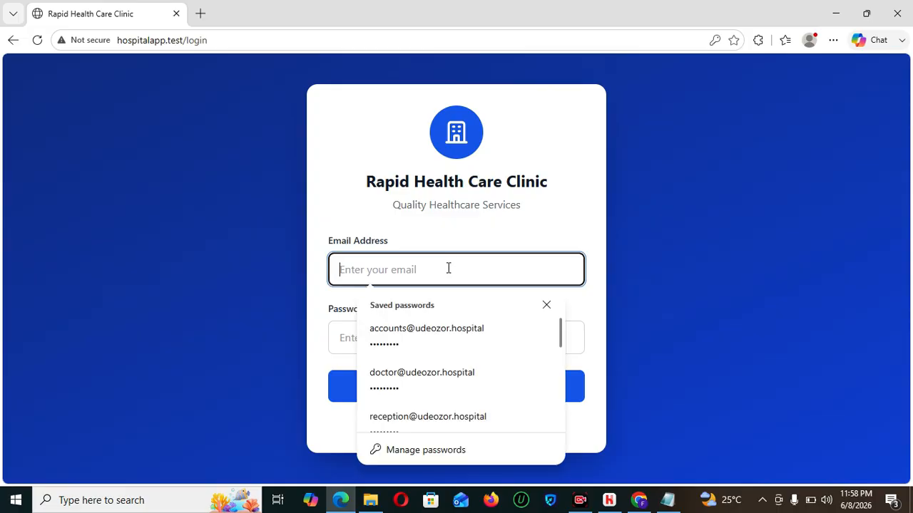
{"action": "left_click", "coordinate": [440, 367]}
{"action": "left_click", "coordinate": [475, 390]}
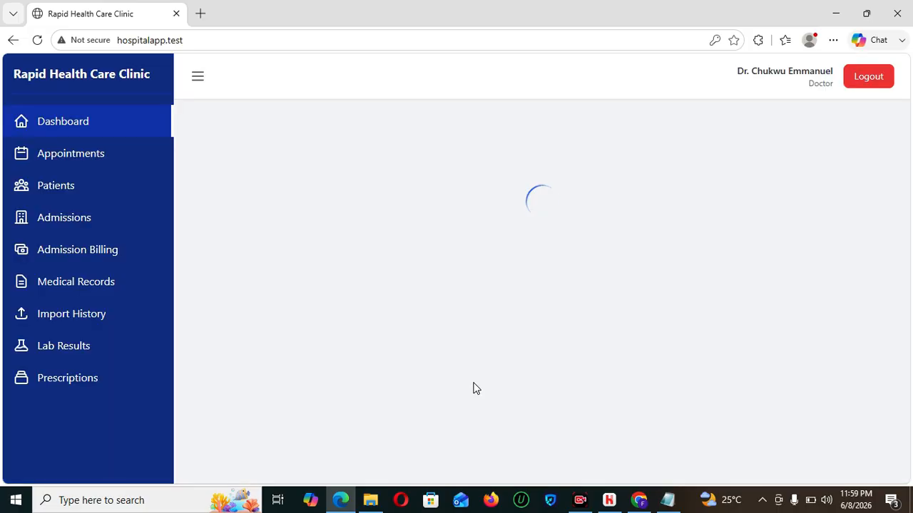
- Send a Fasting Blood Sugar and HIV Screening lab request for the first patient in Medical Records
{"action": "scroll", "coordinate": [907, 264], "scroll_direction": "down", "scroll_amount": 2}
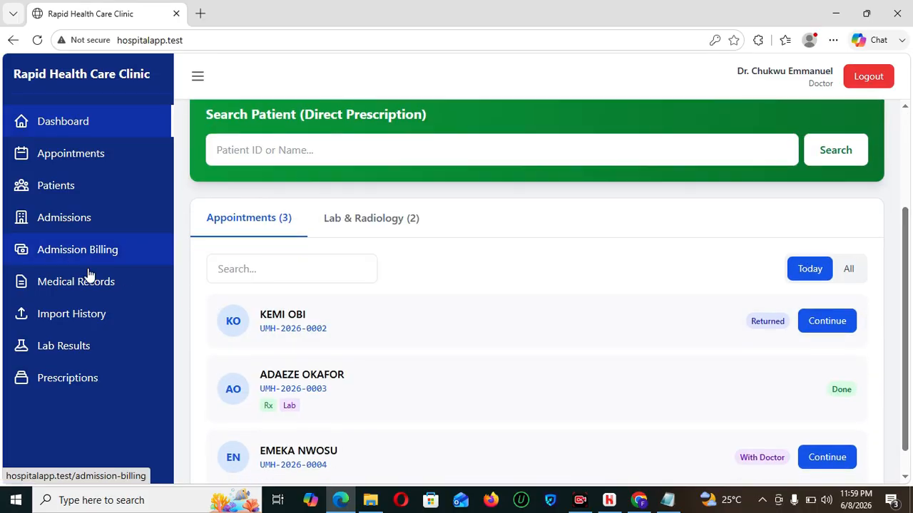
{"action": "left_click", "coordinate": [69, 298]}
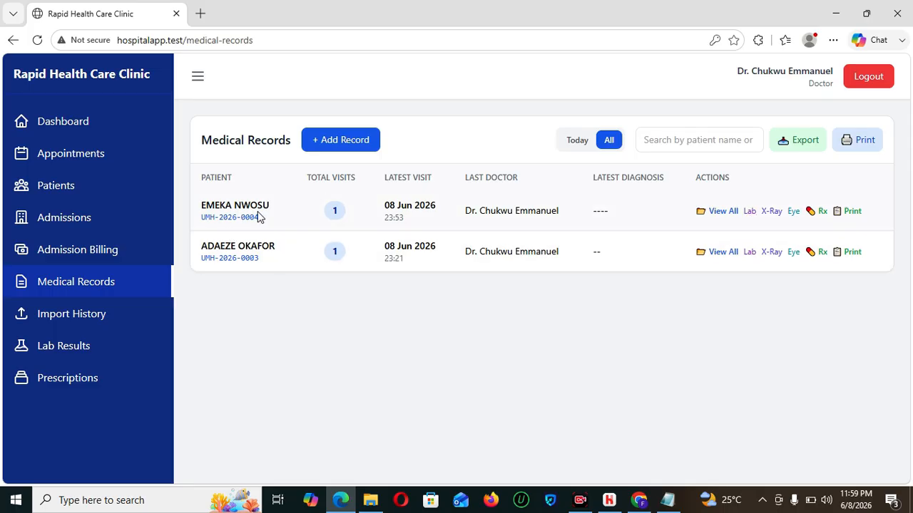
{"action": "left_click", "coordinate": [749, 212]}
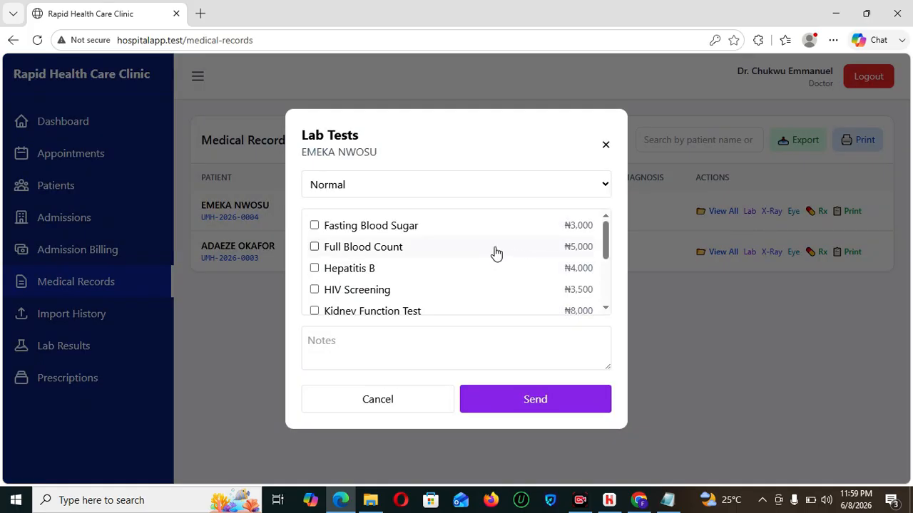
{"action": "left_click", "coordinate": [314, 226]}
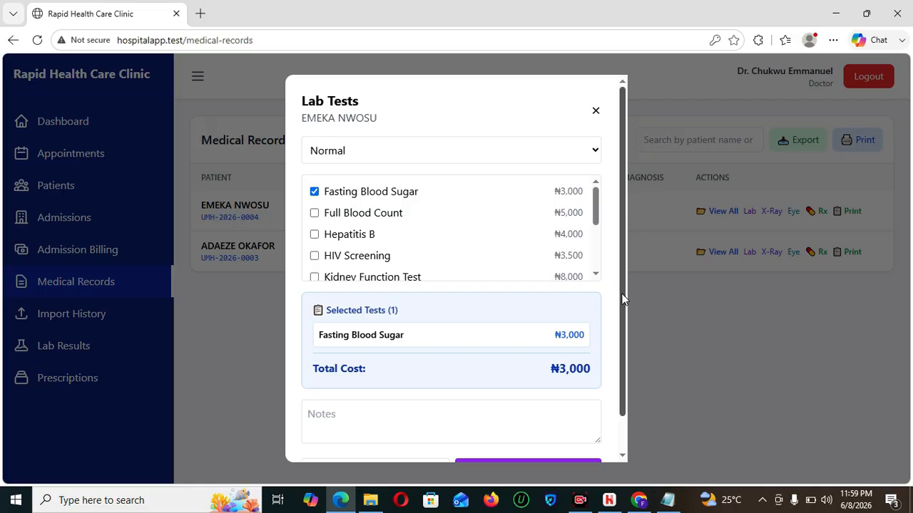
{"action": "scroll", "coordinate": [621, 293], "scroll_direction": "down", "scroll_amount": 1}
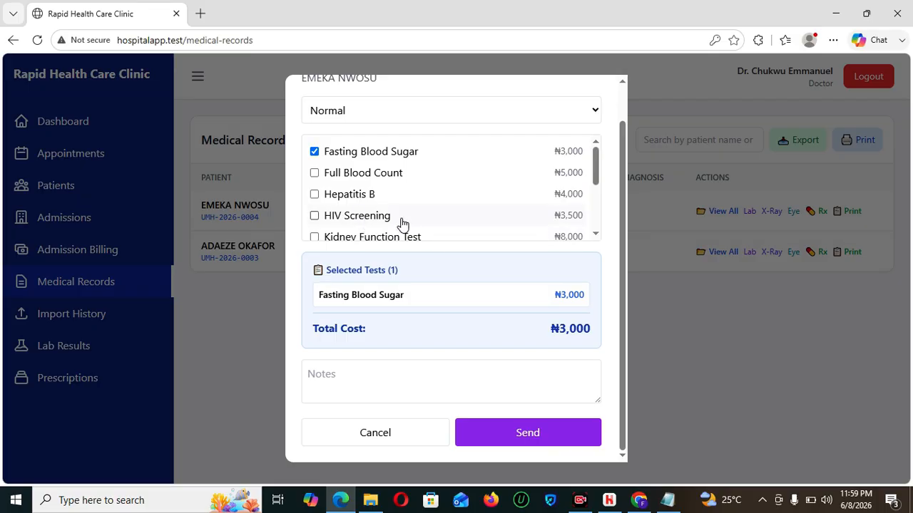
{"action": "left_click", "coordinate": [316, 216]}
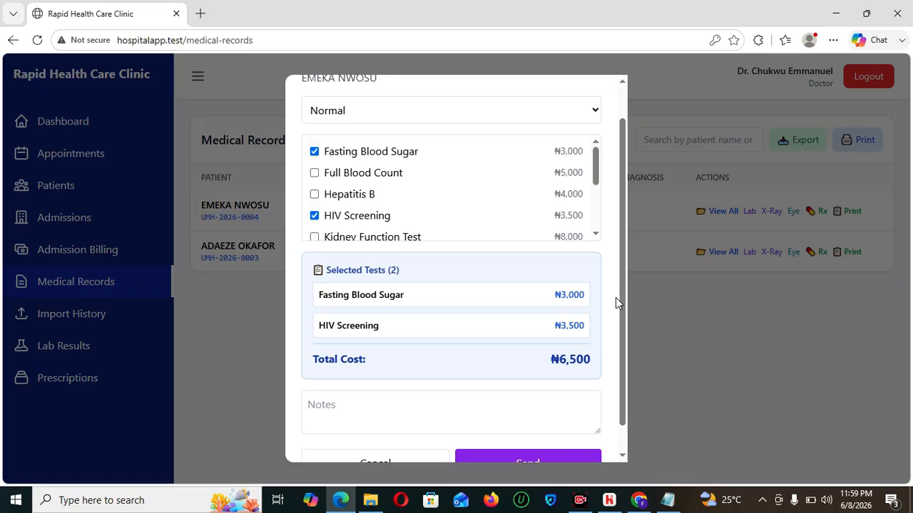
{"action": "scroll", "coordinate": [619, 320], "scroll_direction": "down", "scroll_amount": 1}
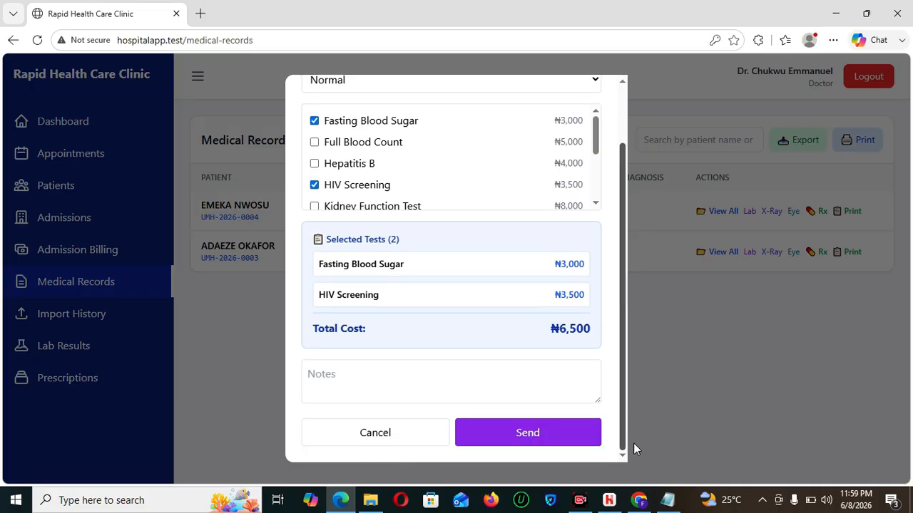
{"action": "left_click", "coordinate": [519, 440]}
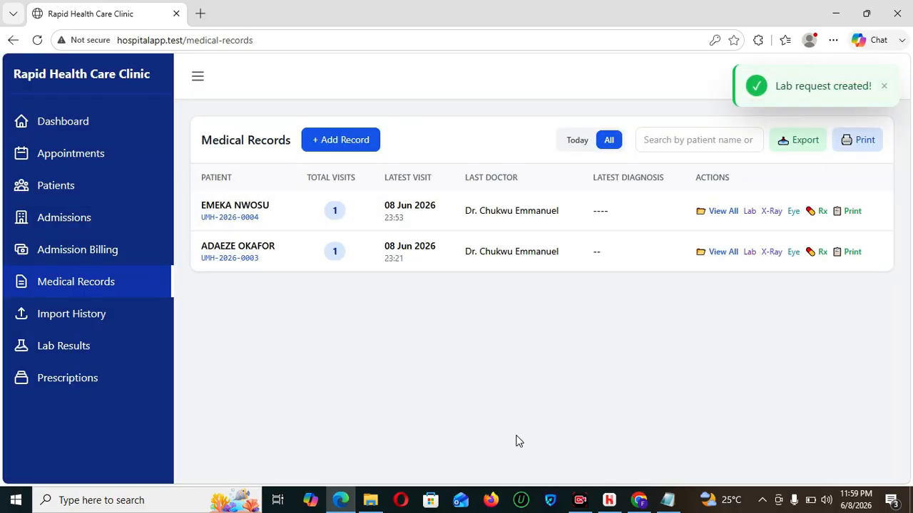
- Review the new pending request in Lab Results and copy the patient's ID
{"action": "left_click", "coordinate": [81, 349]}
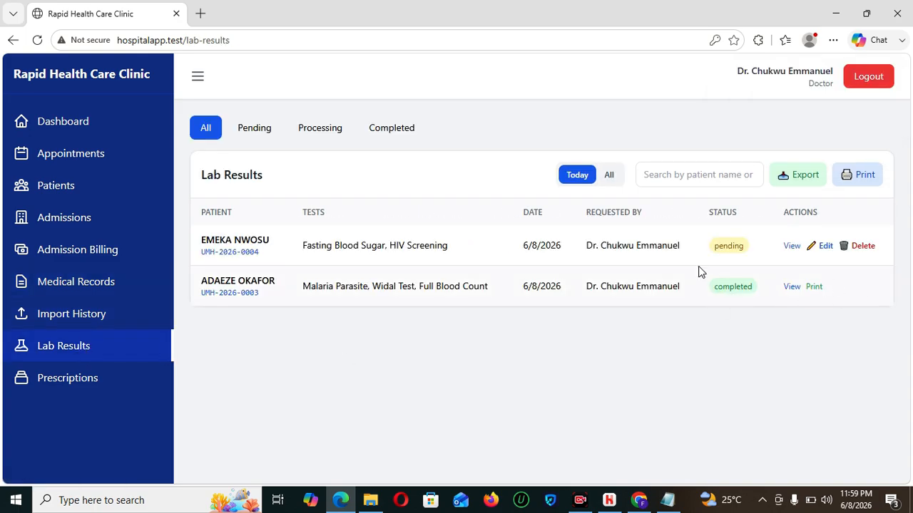
{"action": "left_click", "coordinate": [793, 247]}
{"action": "scroll", "coordinate": [678, 294], "scroll_direction": "down", "scroll_amount": 1}
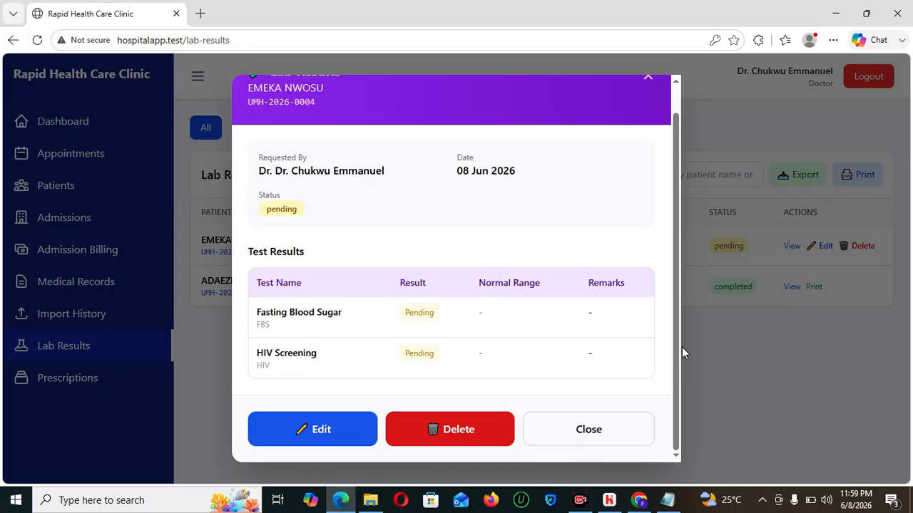
{"action": "left_click", "coordinate": [603, 440]}
{"action": "mouse_move", "coordinate": [261, 254]}
{"action": "left_mouse_down"}
{"action": "mouse_move", "coordinate": [202, 254]}
{"action": "mouse_move", "coordinate": [264, 255]}
{"action": "left_mouse_up"}
{"action": "key", "text": "ctrl+c"}
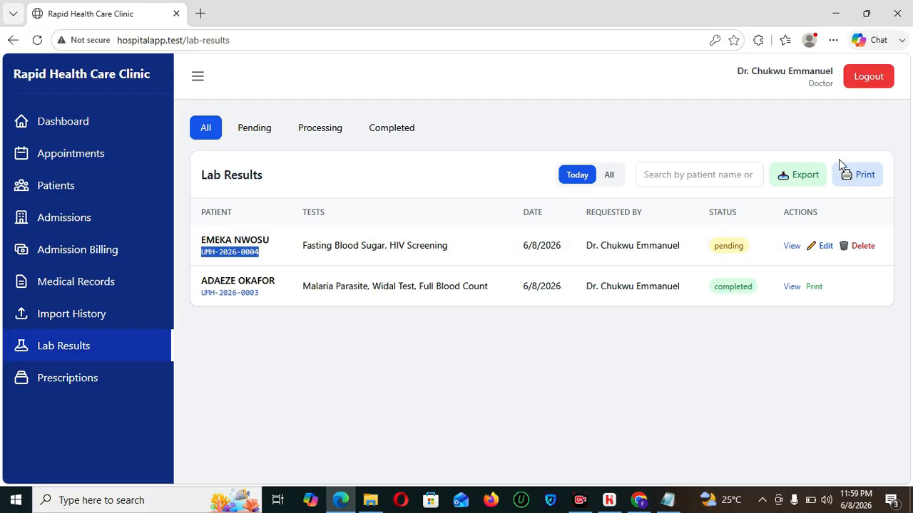
- Sign in as the accountant and search the patient's pending payments by the copied ID
{"action": "left_click", "coordinate": [861, 83]}
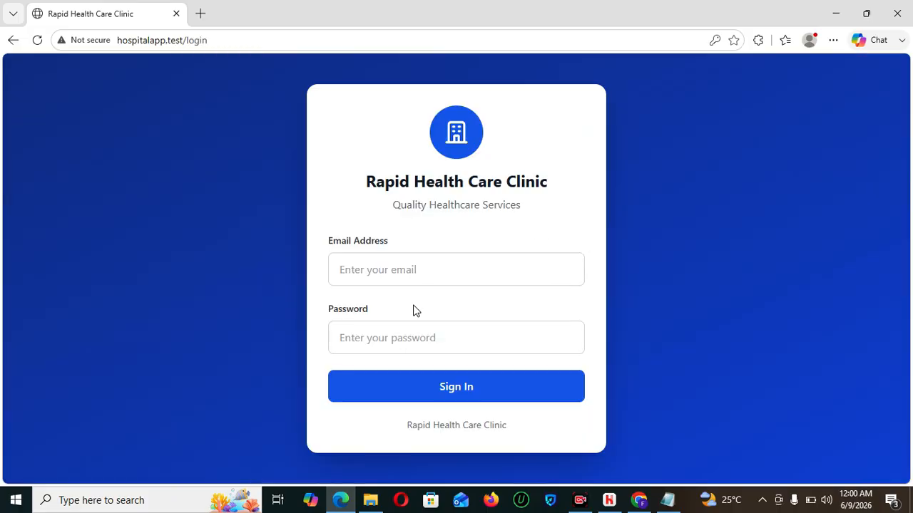
{"action": "left_click", "coordinate": [416, 263]}
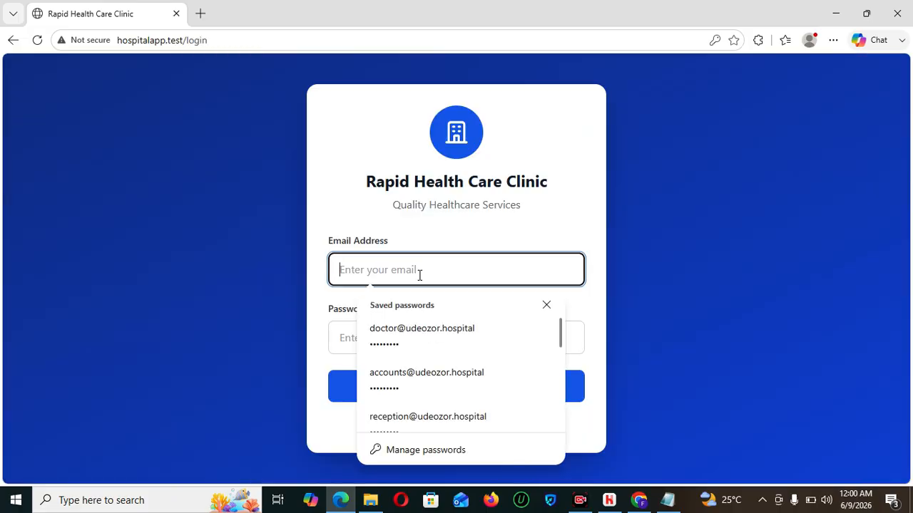
{"action": "left_click", "coordinate": [437, 373]}
{"action": "left_click", "coordinate": [472, 387]}
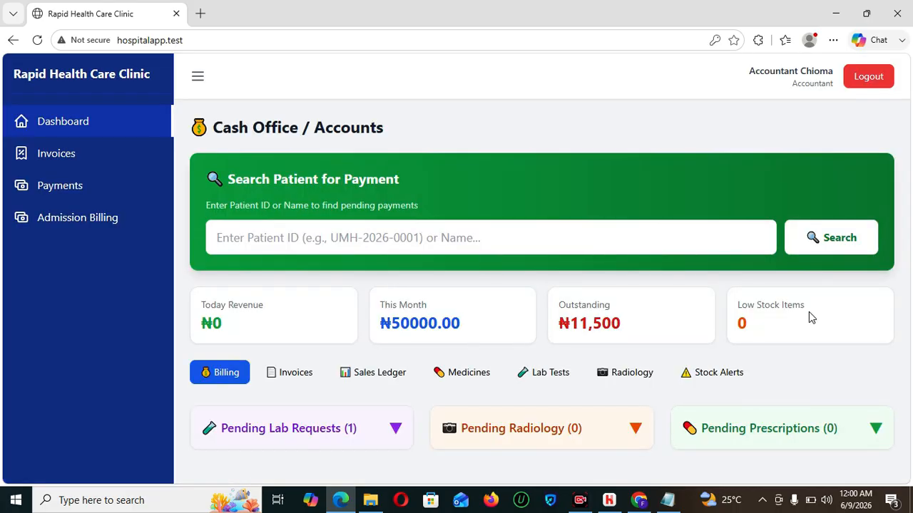
{"action": "left_click", "coordinate": [696, 244]}
{"action": "key", "text": "ctrl+v"}
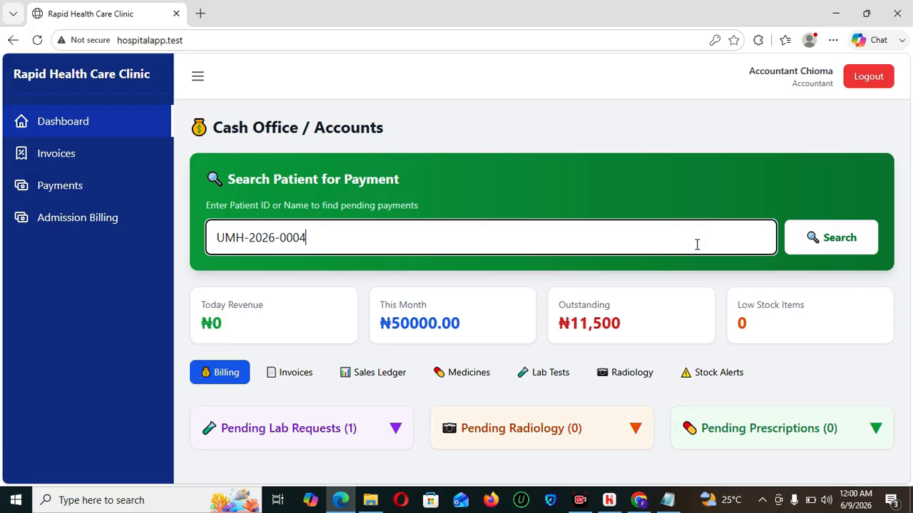
{"action": "left_click", "coordinate": [804, 243]}
- Start billing the lab request, verify the patient ID, then cancel and sign out
{"action": "left_click_drag", "start_coordinate": [909, 151], "coordinate": [909, 241]}
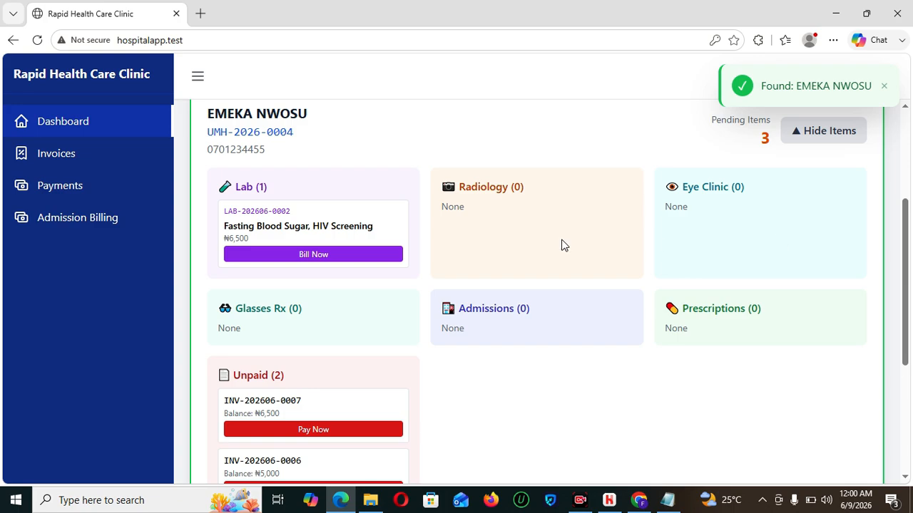
{"action": "left_click", "coordinate": [313, 256]}
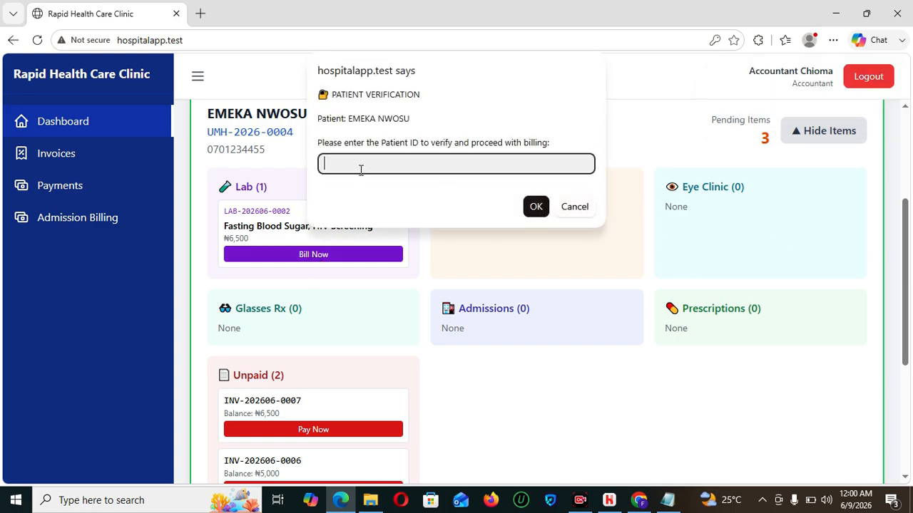
{"action": "key", "text": "ctrl+v"}
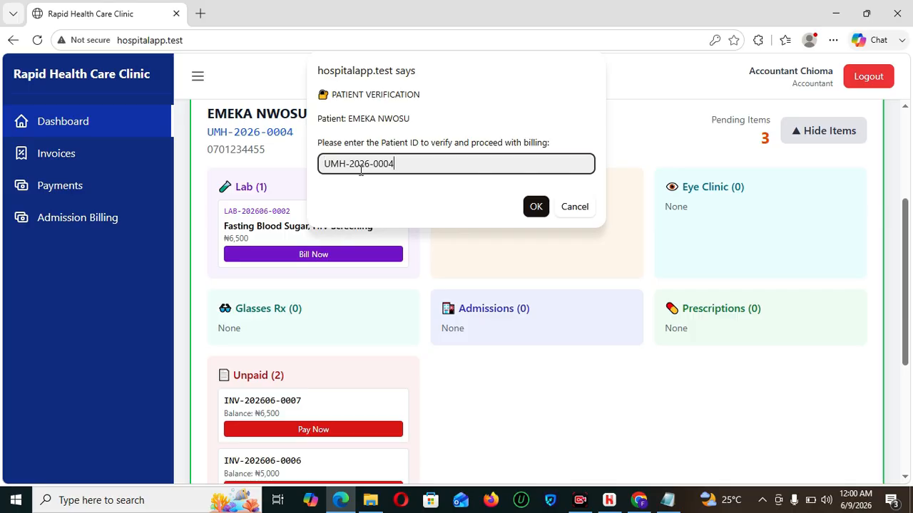
{"action": "left_click", "coordinate": [540, 208]}
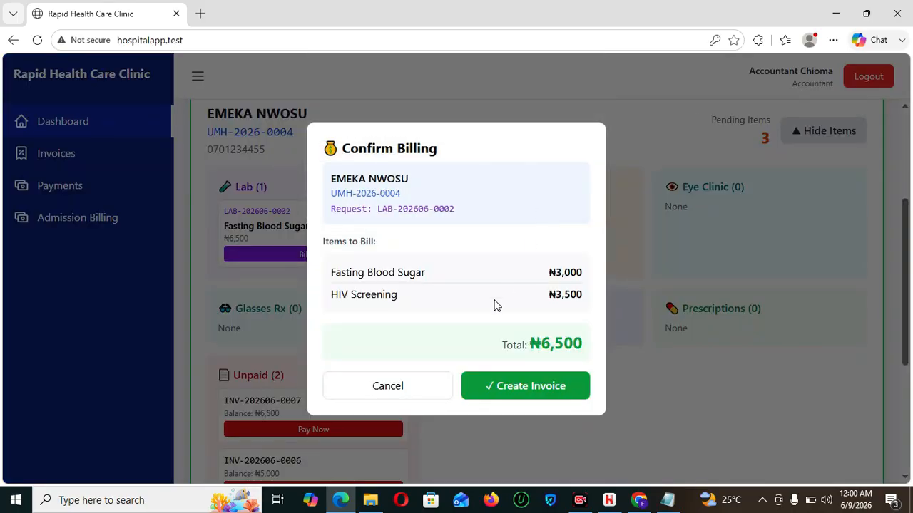
{"action": "left_click", "coordinate": [398, 388]}
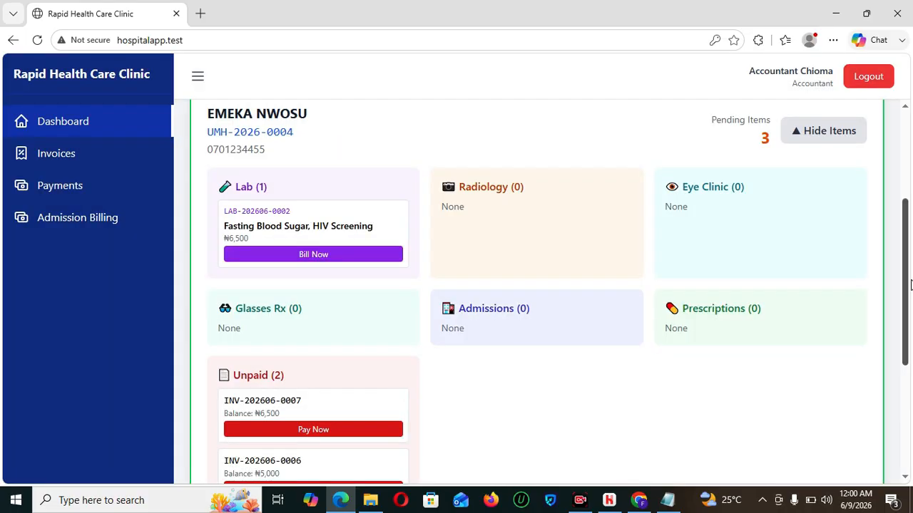
{"action": "scroll", "coordinate": [894, 164], "scroll_direction": "up", "scroll_amount": 3}
{"action": "left_click", "coordinate": [864, 83]}
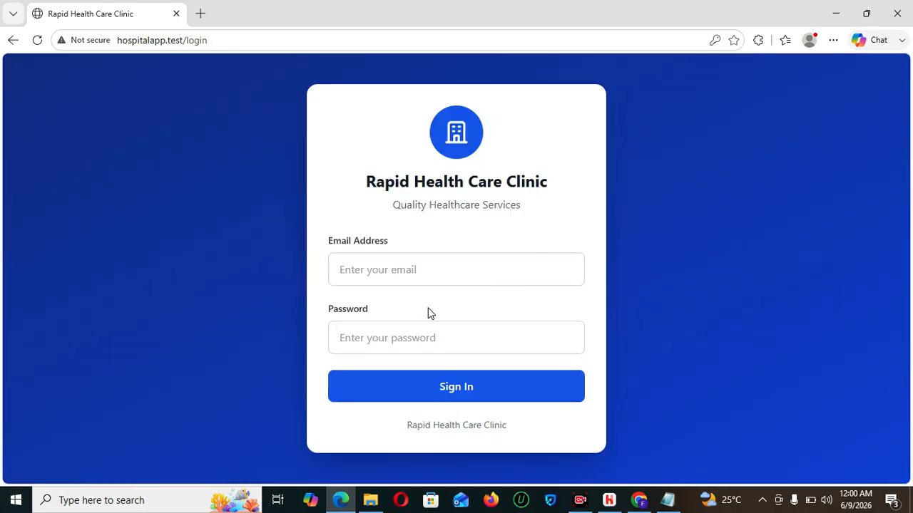
- Sign in with the saved doctor login
{"action": "left_click", "coordinate": [429, 271]}
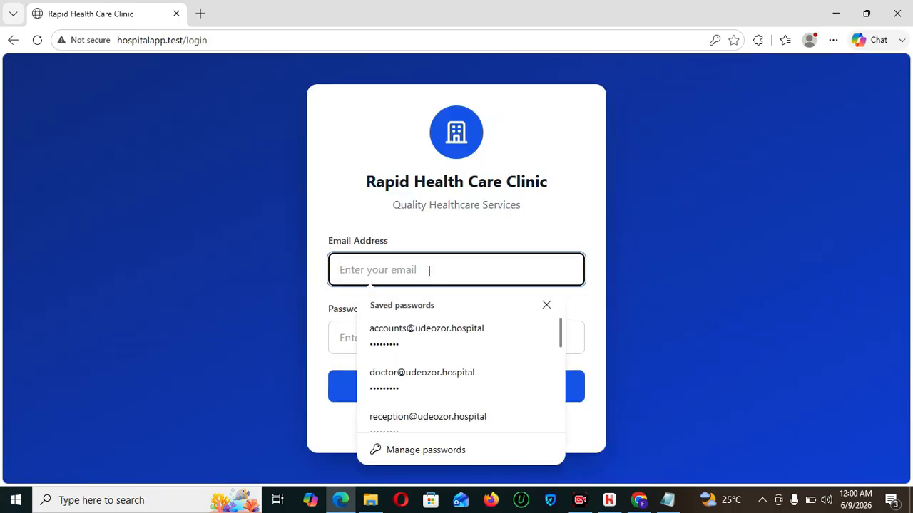
{"action": "left_click", "coordinate": [429, 385]}
{"action": "left_click", "coordinate": [462, 384]}
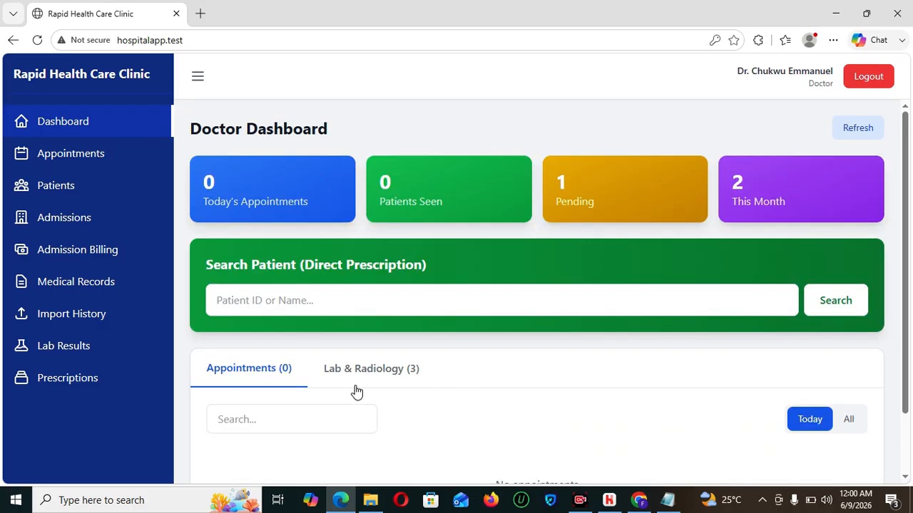
- Delete the pending Fasting Blood Sugar, HIV Screening request from Lab Results showing all dates
{"action": "left_click", "coordinate": [360, 372]}
{"action": "scroll", "coordinate": [904, 357], "scroll_direction": "down", "scroll_amount": 3}
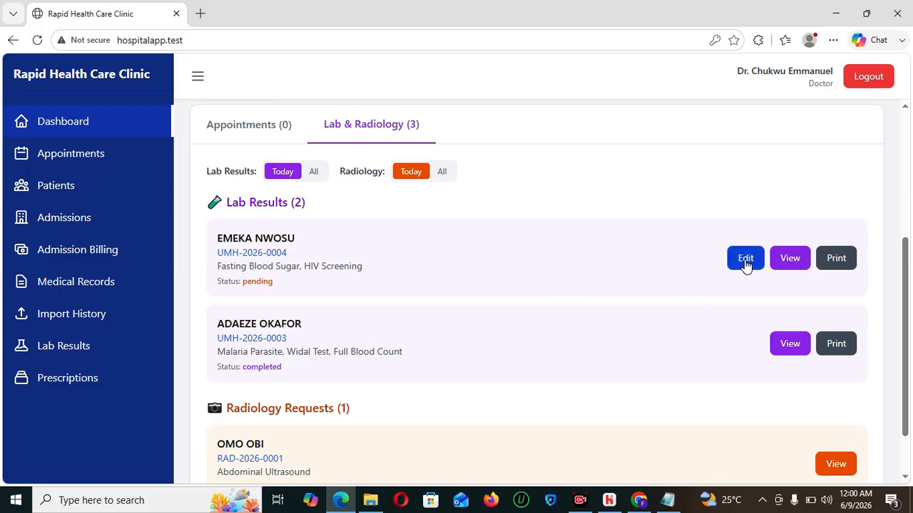
{"action": "left_click", "coordinate": [25, 360]}
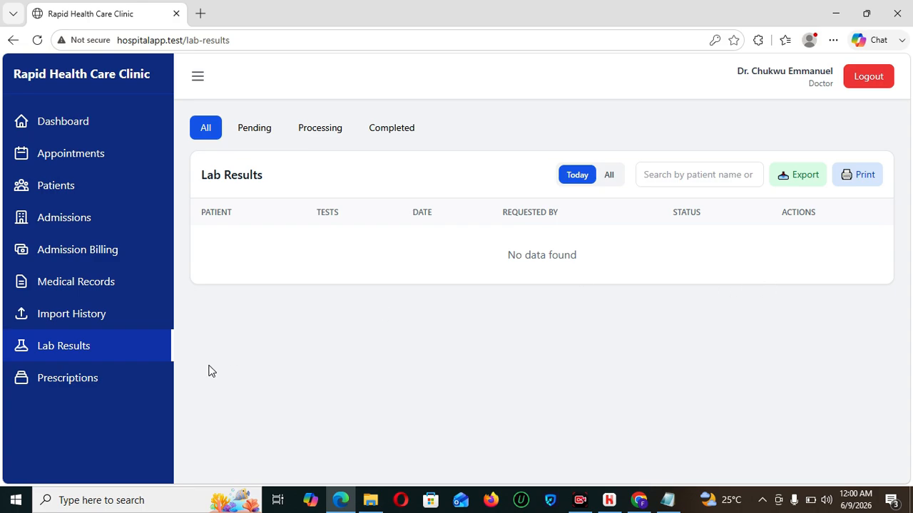
{"action": "left_click", "coordinate": [611, 179]}
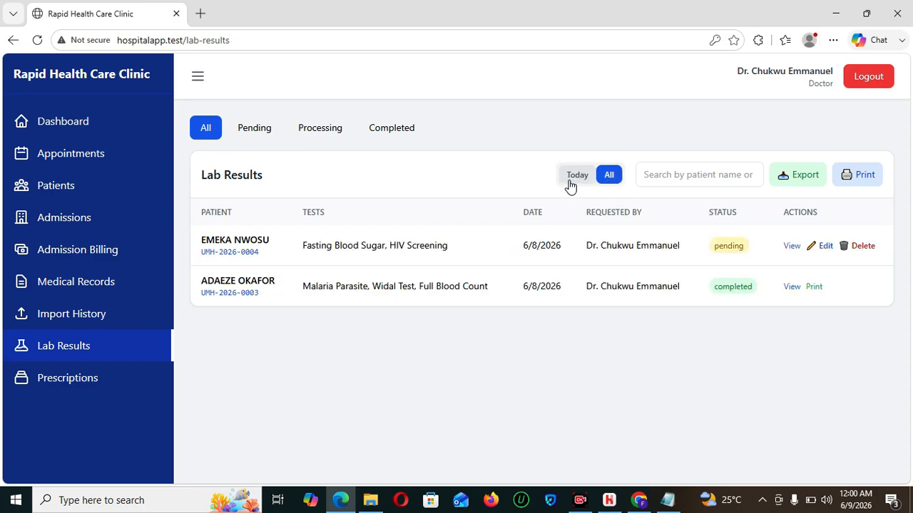
{"action": "left_click", "coordinate": [863, 247]}
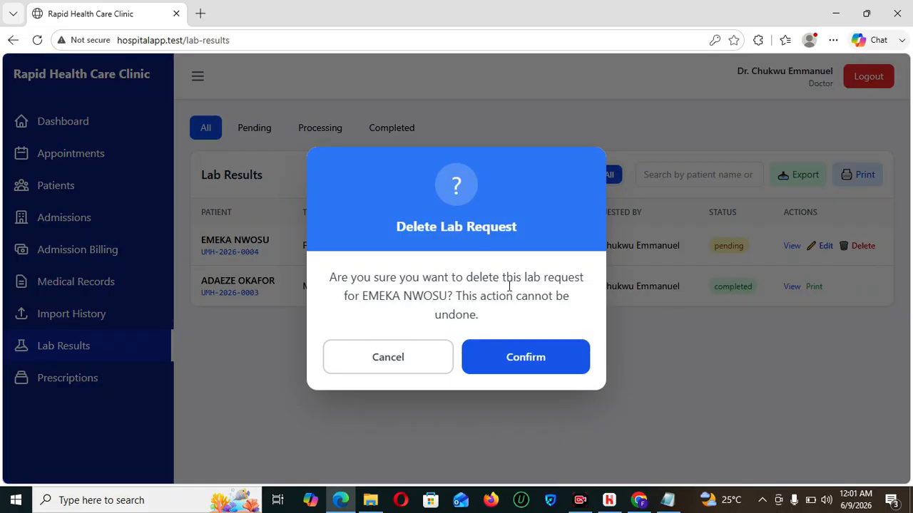
{"action": "left_click", "coordinate": [516, 367]}
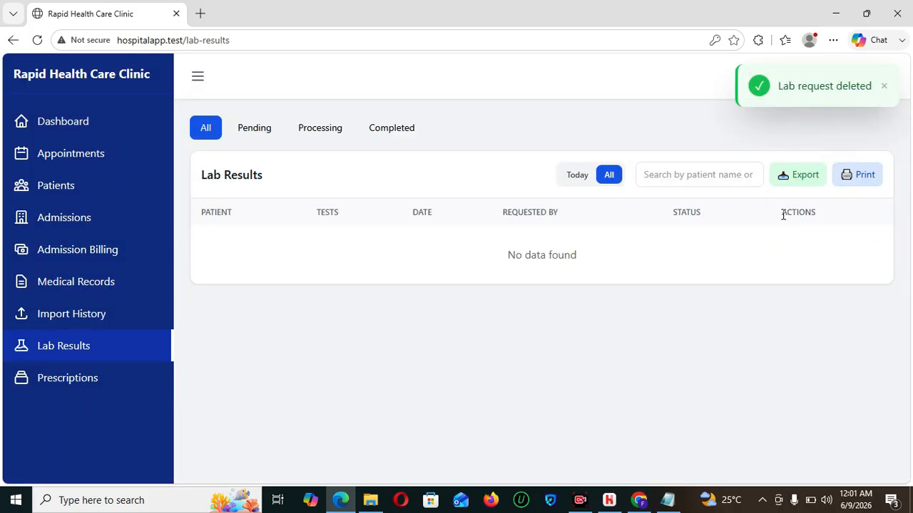
- Sign in as the accountant to confirm zero pending lab requests, then sign out
{"action": "left_click", "coordinate": [882, 89]}
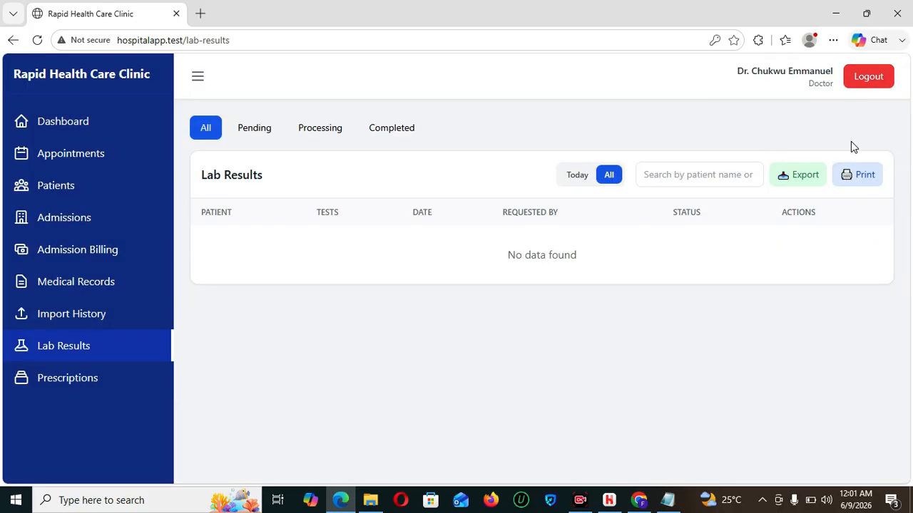
{"action": "left_click", "coordinate": [870, 78]}
{"action": "left_click", "coordinate": [526, 263]}
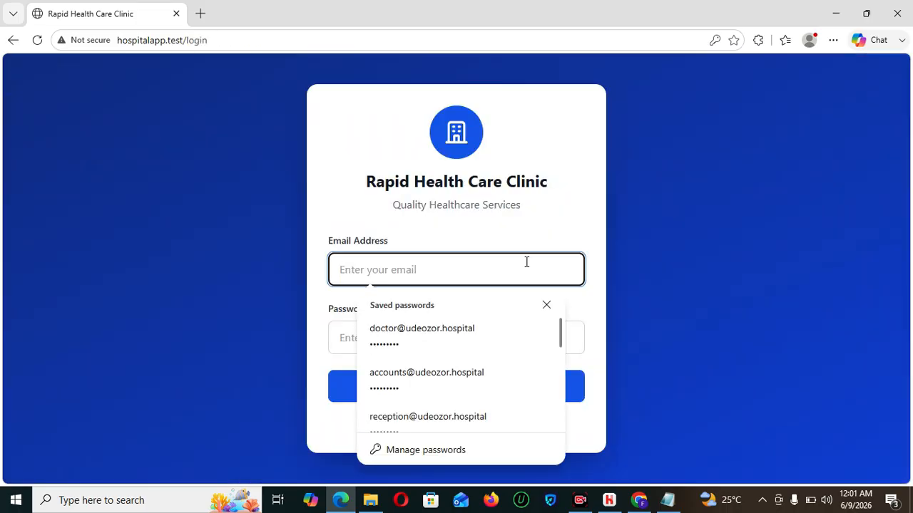
{"action": "left_click", "coordinate": [450, 377]}
{"action": "left_click", "coordinate": [483, 390]}
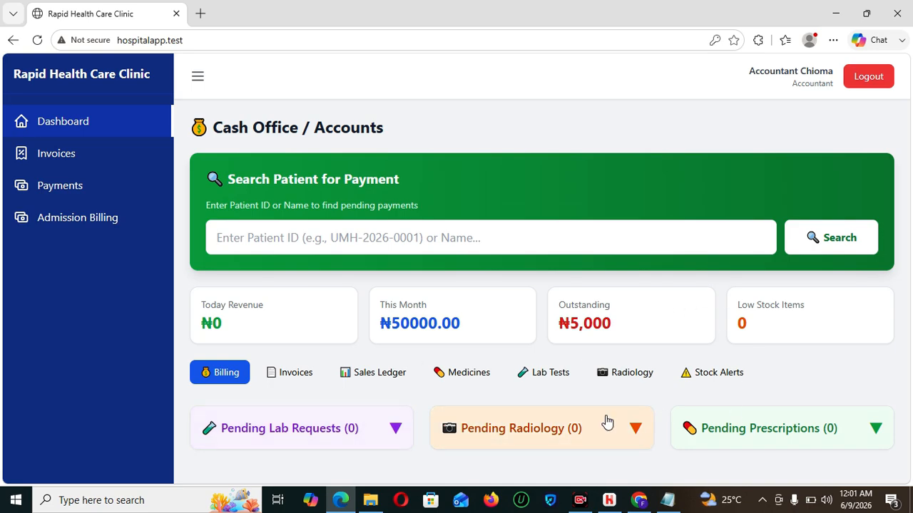
{"action": "left_click", "coordinate": [866, 78]}
{"action": "left_click", "coordinate": [517, 277]}
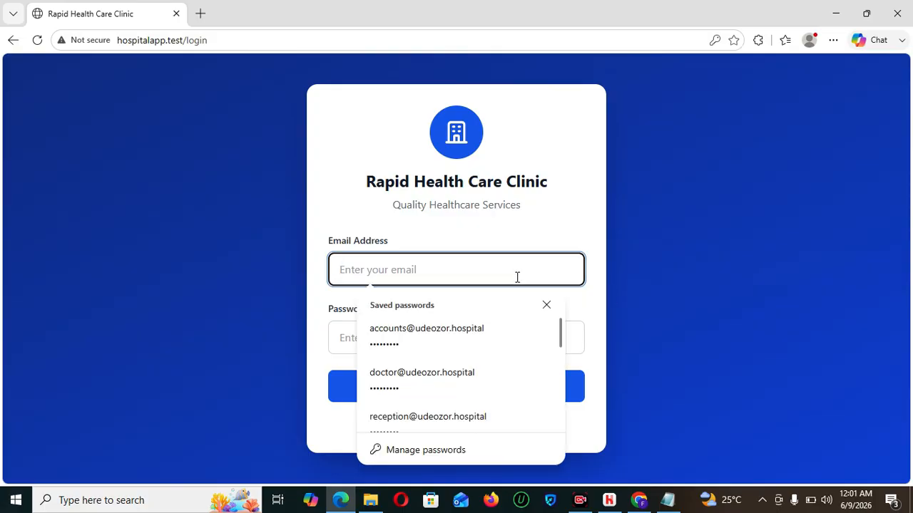
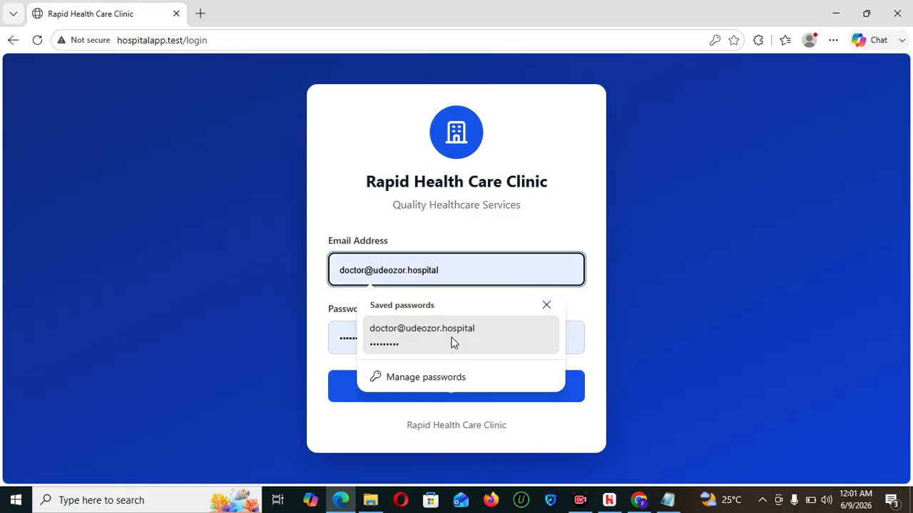
- Sign in with the saved doctor login
{"action": "left_click", "coordinate": [452, 342]}
{"action": "left_click", "coordinate": [451, 385]}
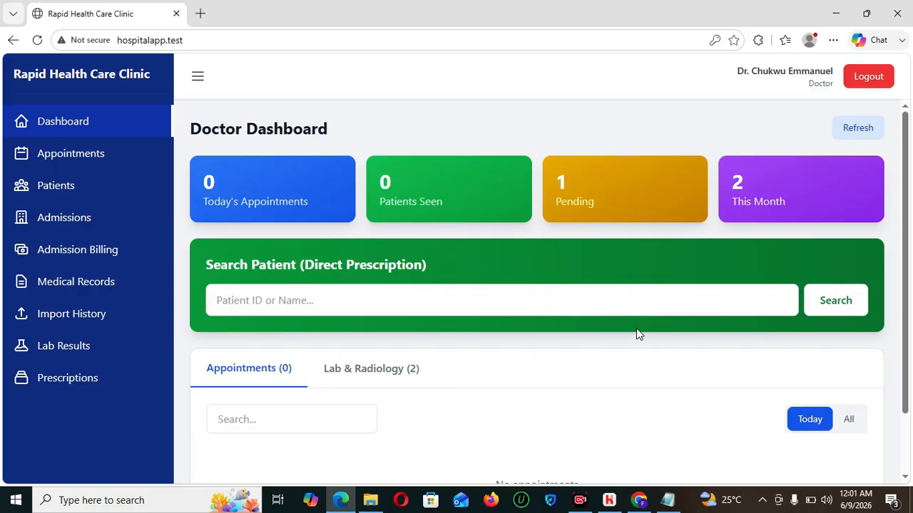
- Send a Full Blood Count lab request for the first patient in all-dates Medical Records
{"action": "left_click", "coordinate": [82, 283]}
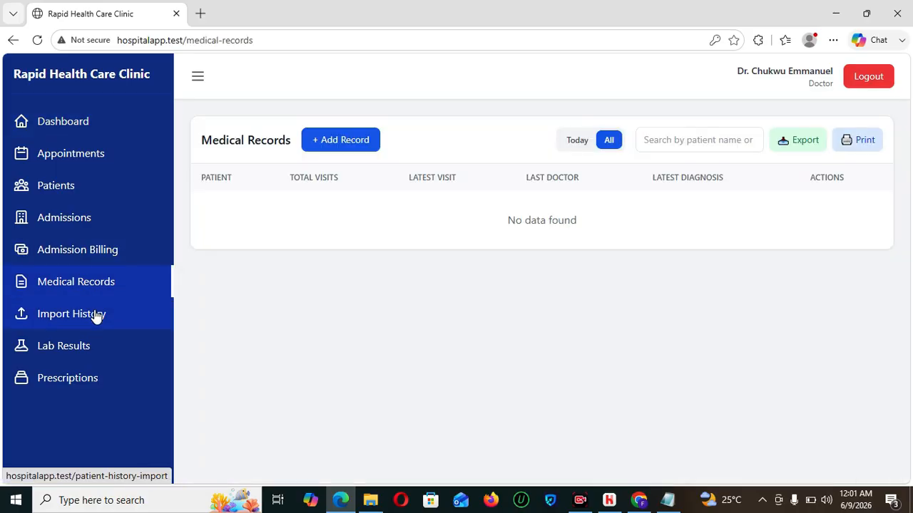
{"action": "left_click", "coordinate": [57, 350]}
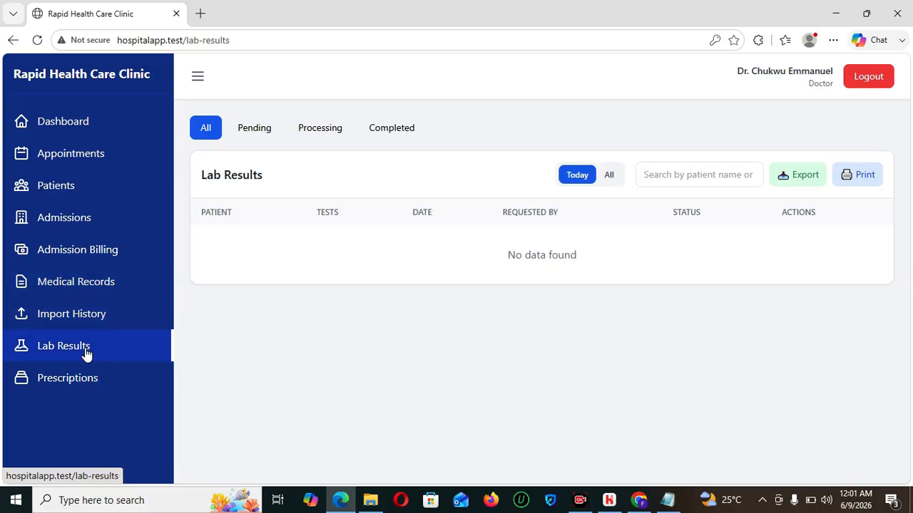
{"action": "left_click", "coordinate": [93, 283]}
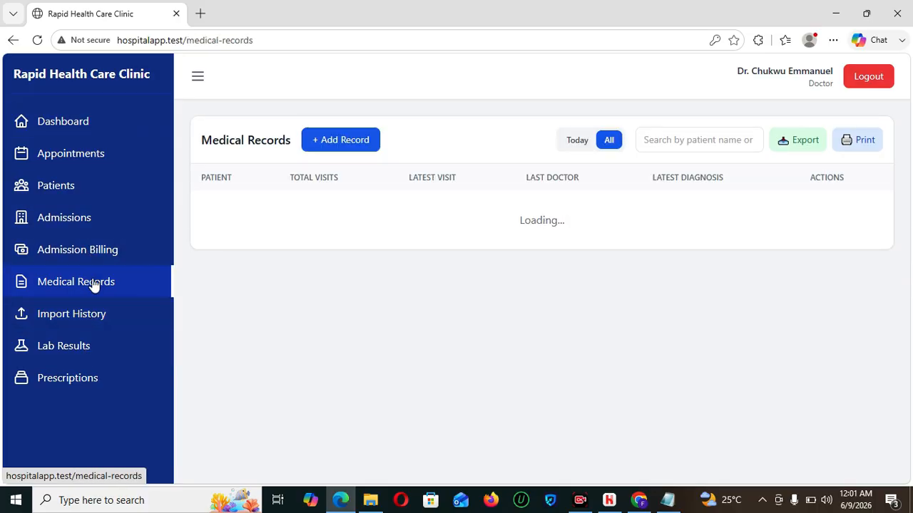
{"action": "left_click", "coordinate": [580, 151]}
{"action": "left_click", "coordinate": [608, 145]}
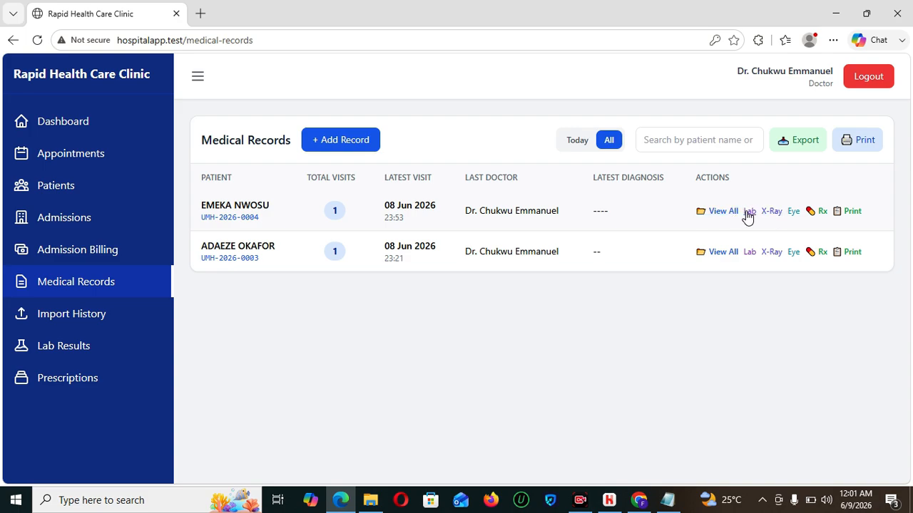
{"action": "left_click", "coordinate": [748, 212]}
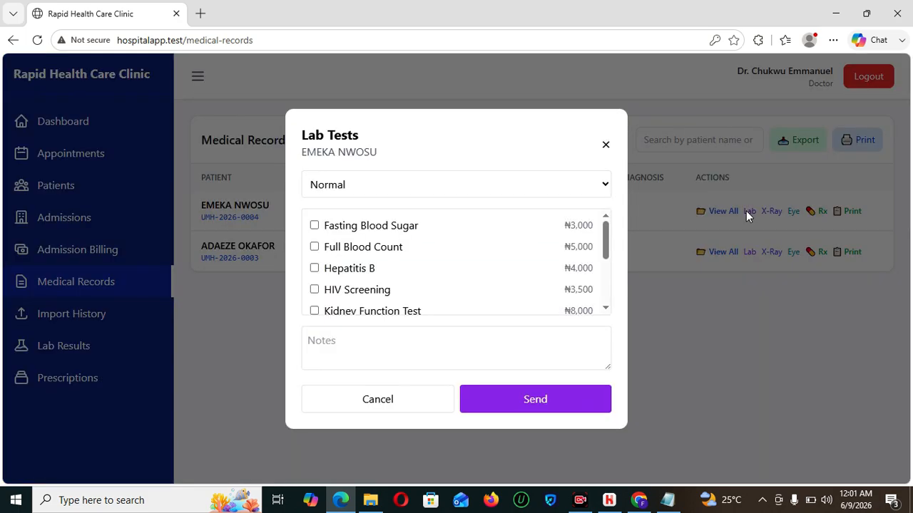
{"action": "left_click", "coordinate": [369, 247]}
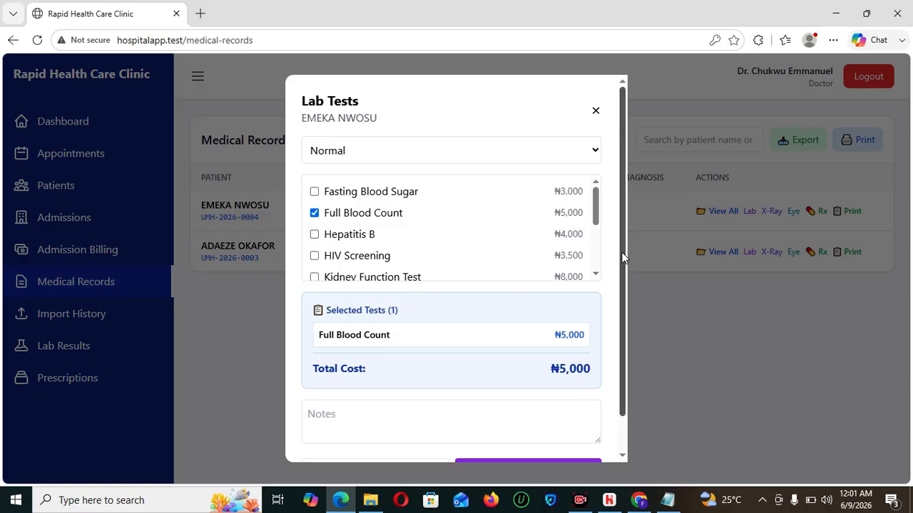
{"action": "scroll", "coordinate": [624, 248], "scroll_direction": "down", "scroll_amount": 1}
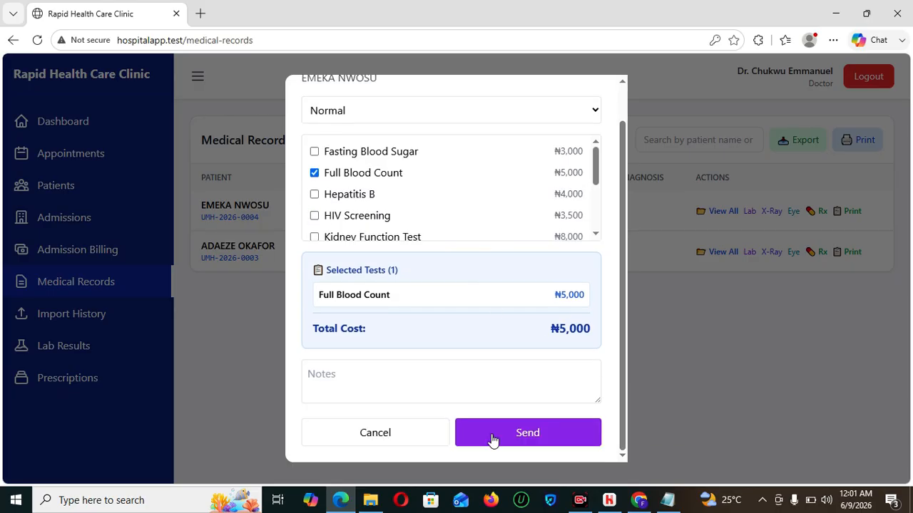
{"action": "left_click", "coordinate": [528, 435]}
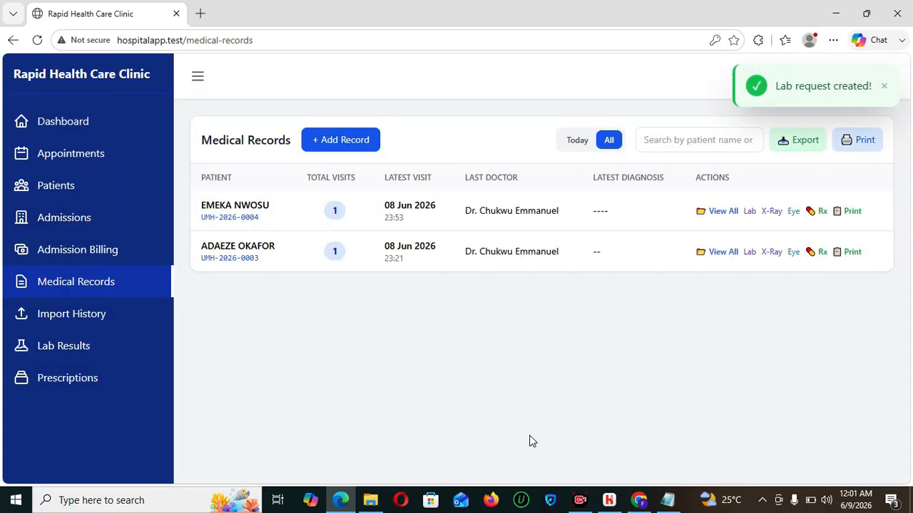
{"action": "left_click", "coordinate": [885, 87]}
- Sign out of the doctor account and sign in as the accountant
{"action": "left_click", "coordinate": [867, 84]}
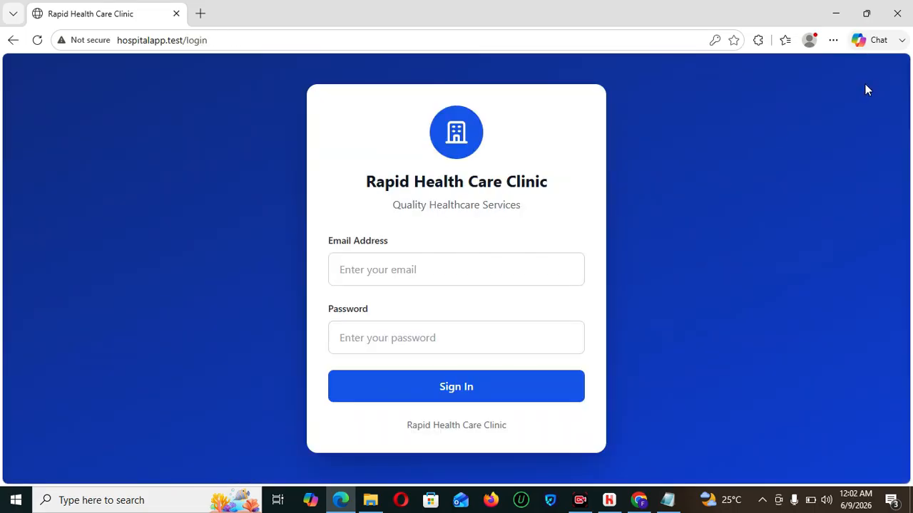
{"action": "left_click", "coordinate": [507, 265]}
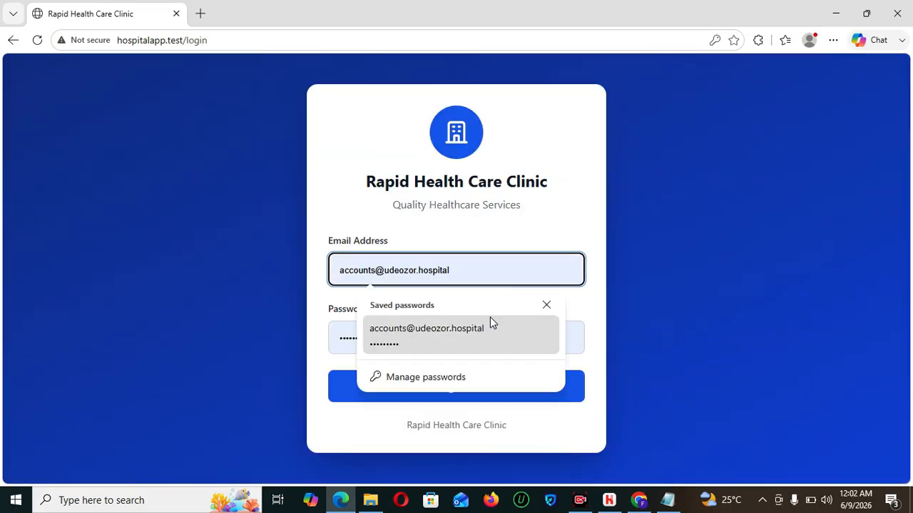
{"action": "left_click", "coordinate": [490, 321]}
{"action": "left_click", "coordinate": [481, 388]}
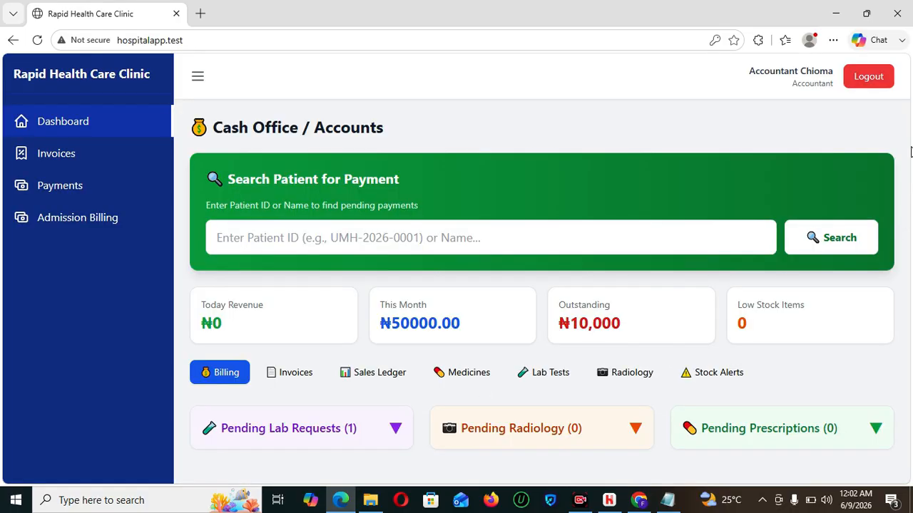
- Start billing the pending Full Blood Count request, verify the patient ID, then cancel
{"action": "left_click", "coordinate": [330, 434]}
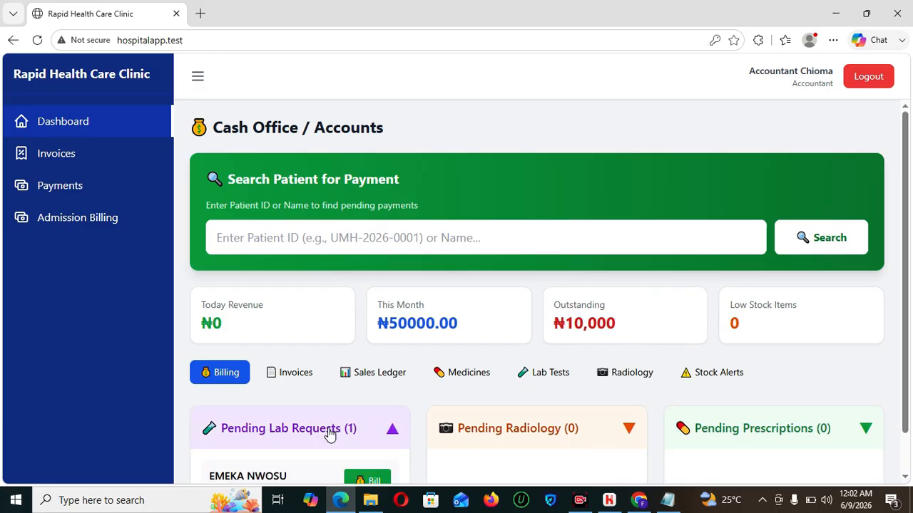
{"action": "left_click_drag", "start_coordinate": [909, 229], "coordinate": [911, 321]}
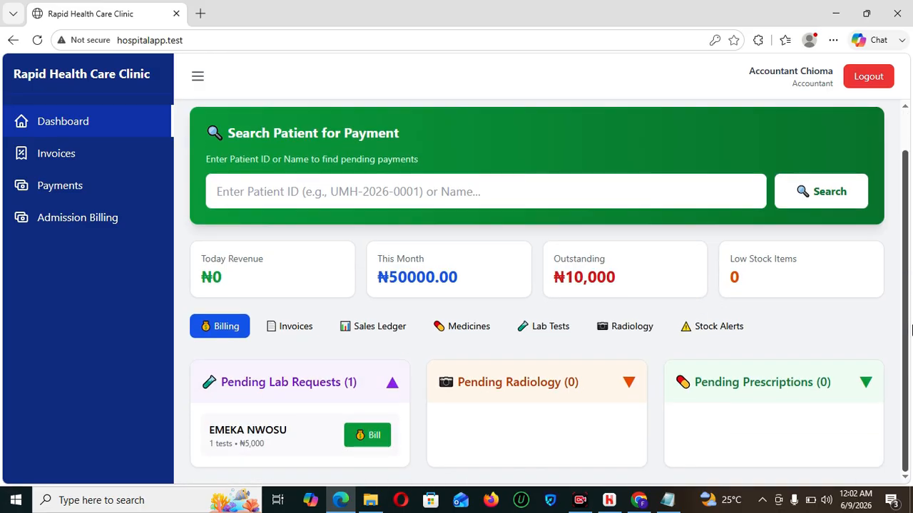
{"action": "left_click", "coordinate": [356, 441]}
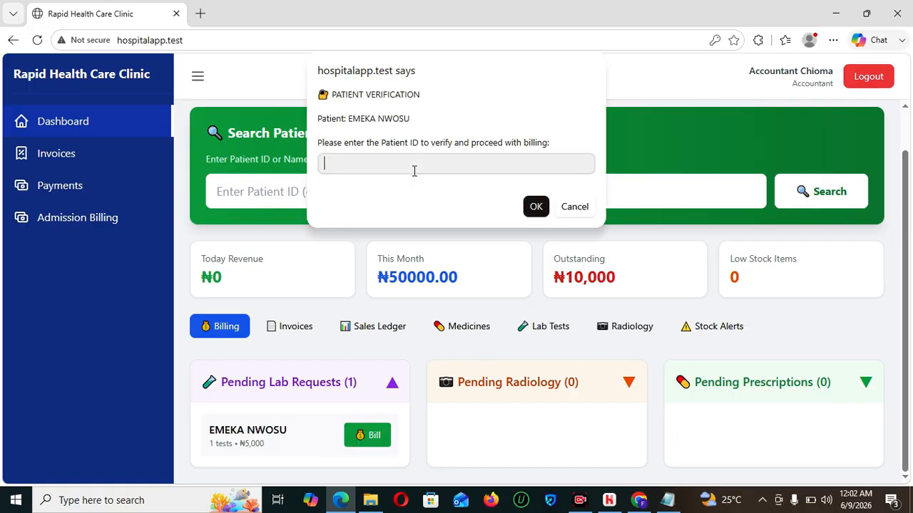
{"action": "type", "text": "UMH-2026-0004"}
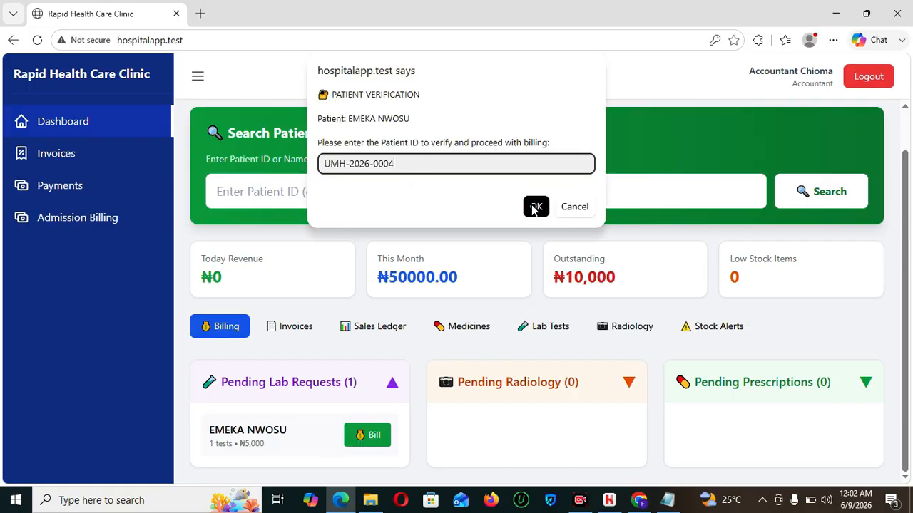
{"action": "left_click", "coordinate": [535, 206]}
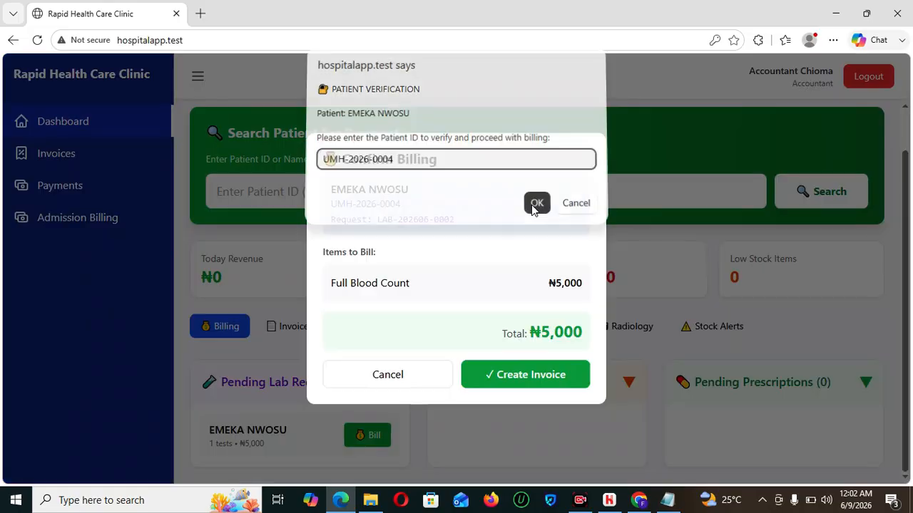
{"action": "left_click", "coordinate": [362, 383]}
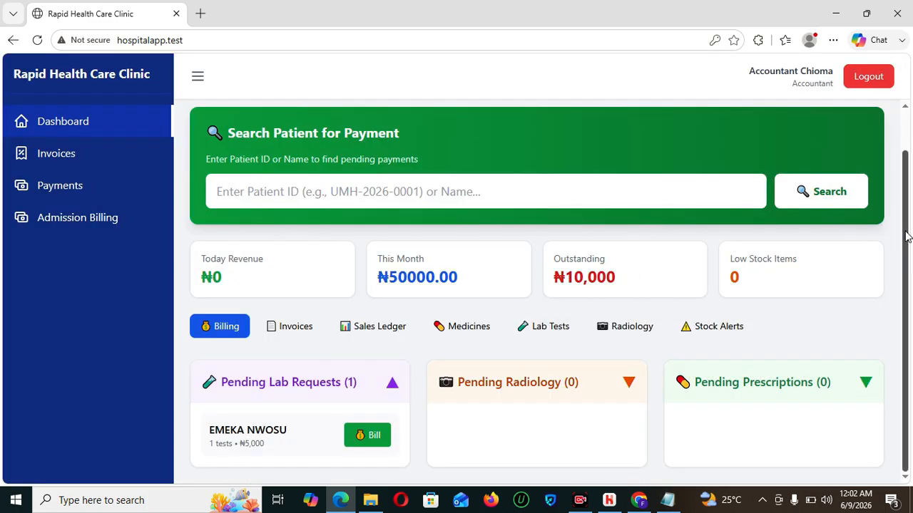
- Check Admission Billing: ₦20,000 charged, ₦10,000 paid, ₦10,000 due
{"action": "scroll", "coordinate": [906, 210], "scroll_direction": "up", "scroll_amount": 1}
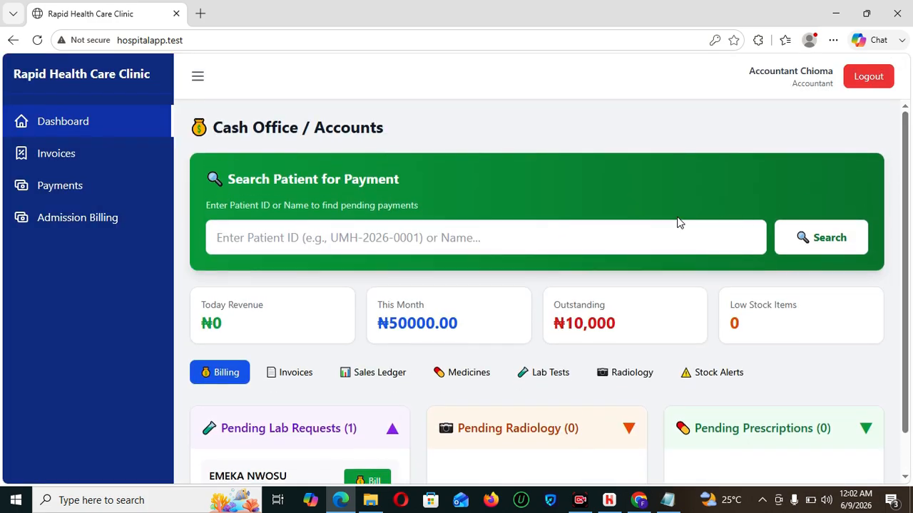
{"action": "left_click", "coordinate": [100, 219]}
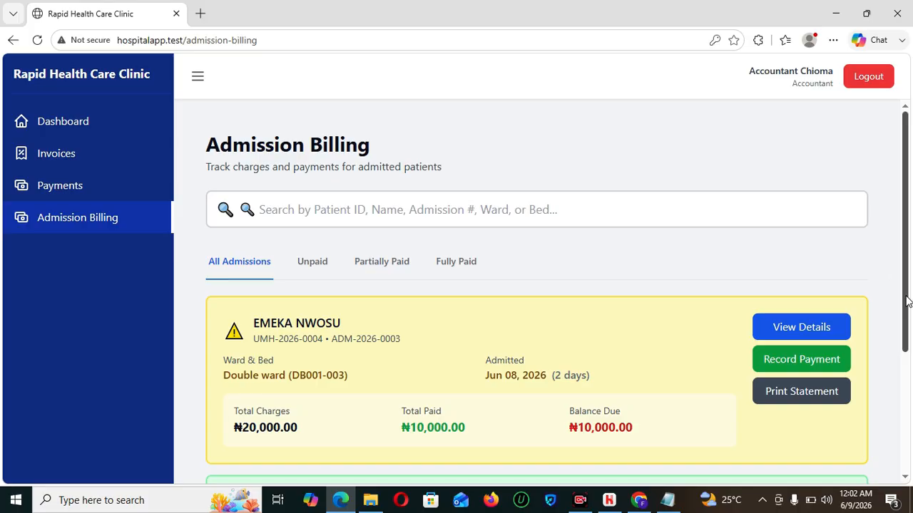
{"action": "scroll", "coordinate": [910, 335], "scroll_direction": "down", "scroll_amount": 2}
{"action": "scroll", "coordinate": [910, 299], "scroll_direction": "up", "scroll_amount": 2}
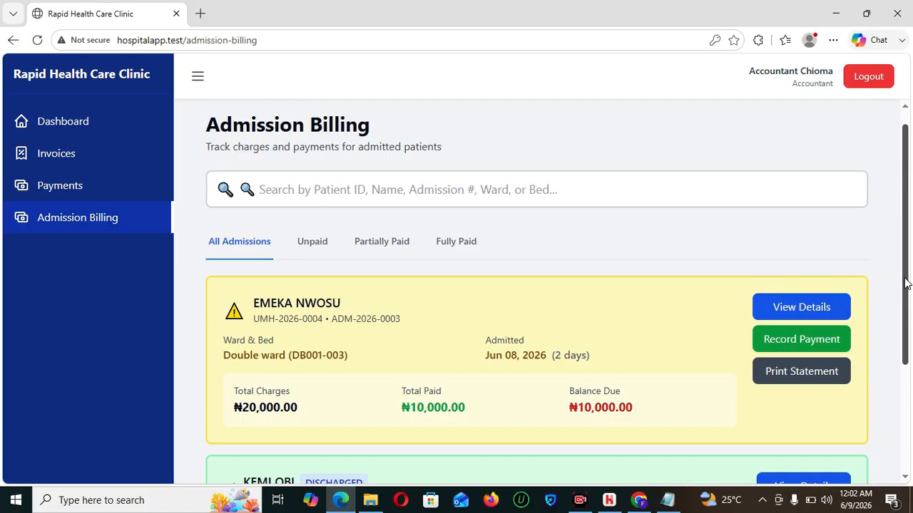
- Sign out and back in with the saved accountant login
{"action": "left_click", "coordinate": [862, 79]}
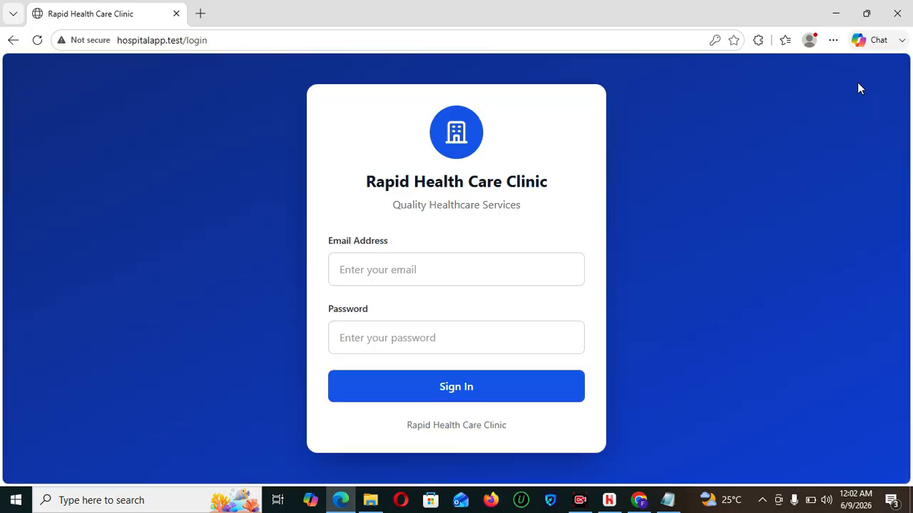
{"action": "left_click", "coordinate": [420, 260]}
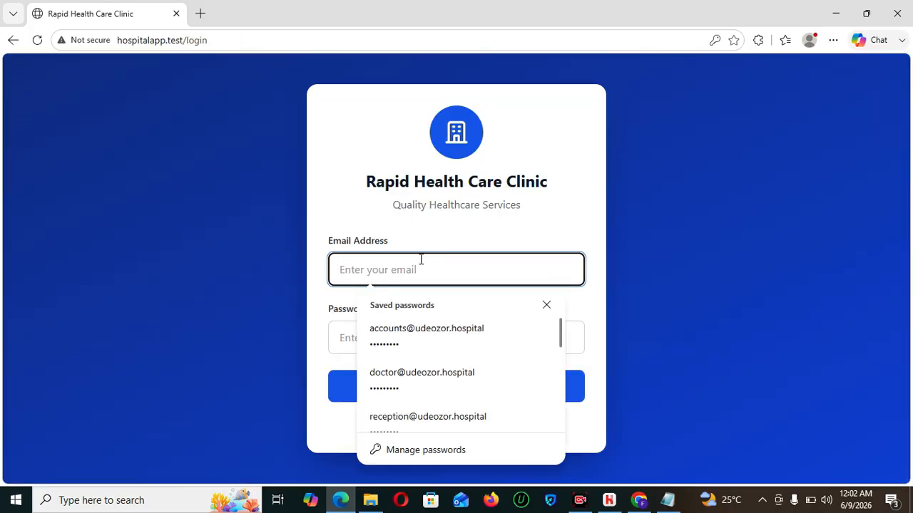
{"action": "left_click", "coordinate": [432, 345]}
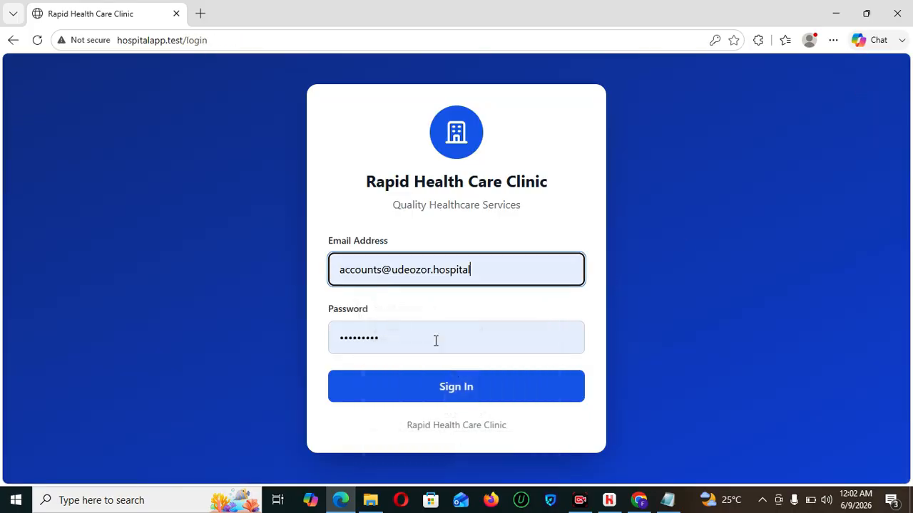
{"action": "left_click", "coordinate": [450, 386]}
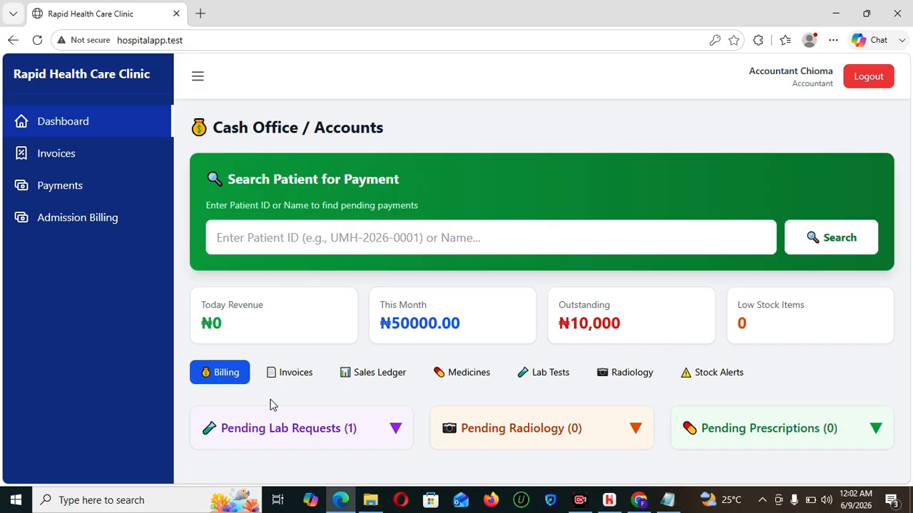
- Try invoicing the Full Blood Count request, then follow the refusal to Admission Billing
{"action": "left_click", "coordinate": [397, 432]}
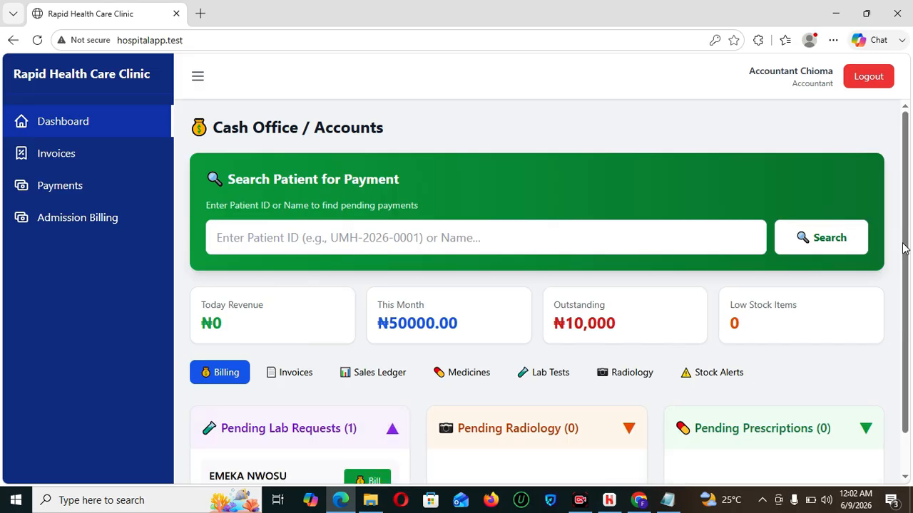
{"action": "left_click_drag", "start_coordinate": [903, 257], "coordinate": [435, 405]}
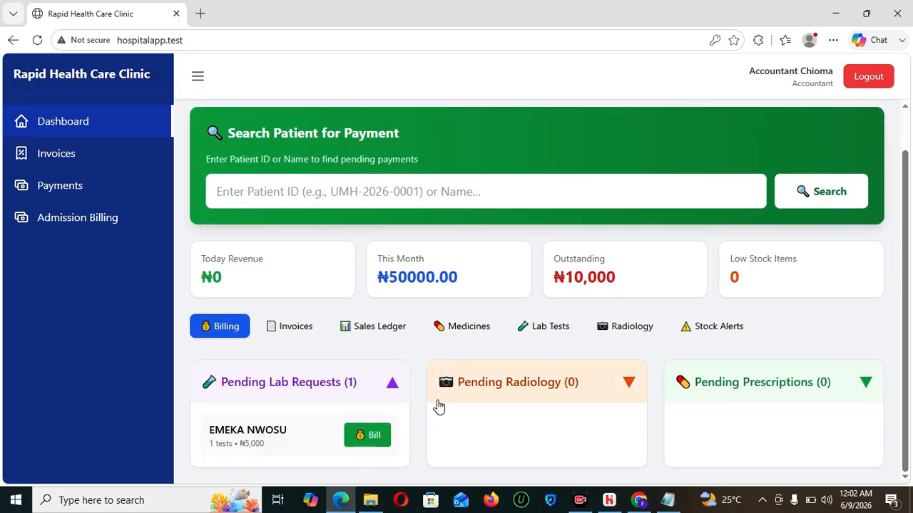
{"action": "left_click", "coordinate": [359, 443]}
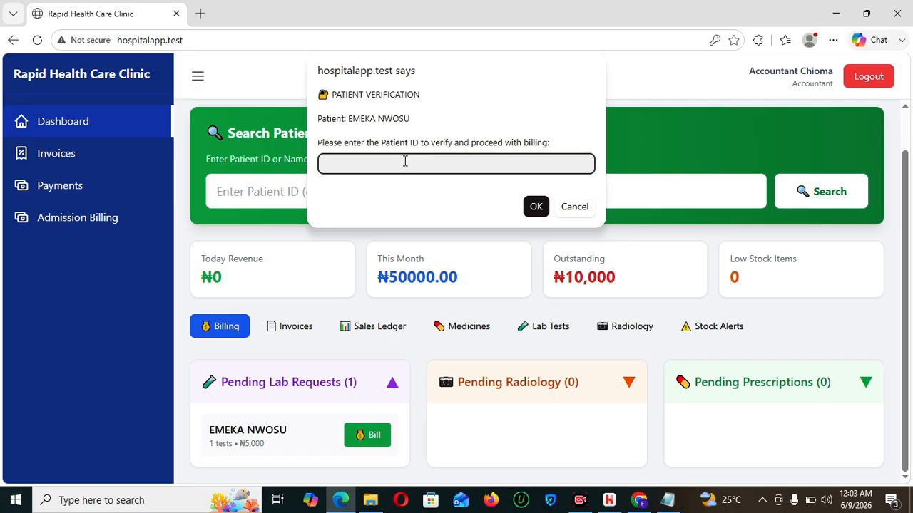
{"action": "type", "text": "UMH-2026-0004"}
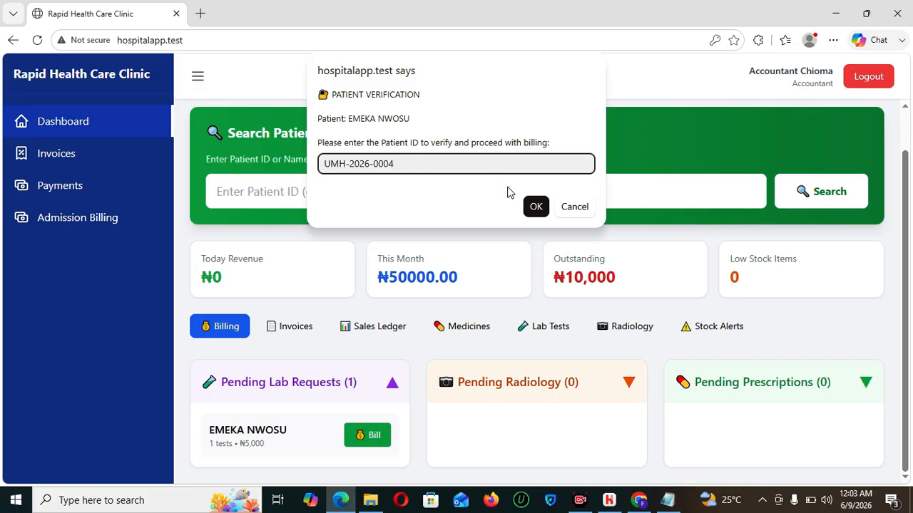
{"action": "left_click", "coordinate": [536, 206]}
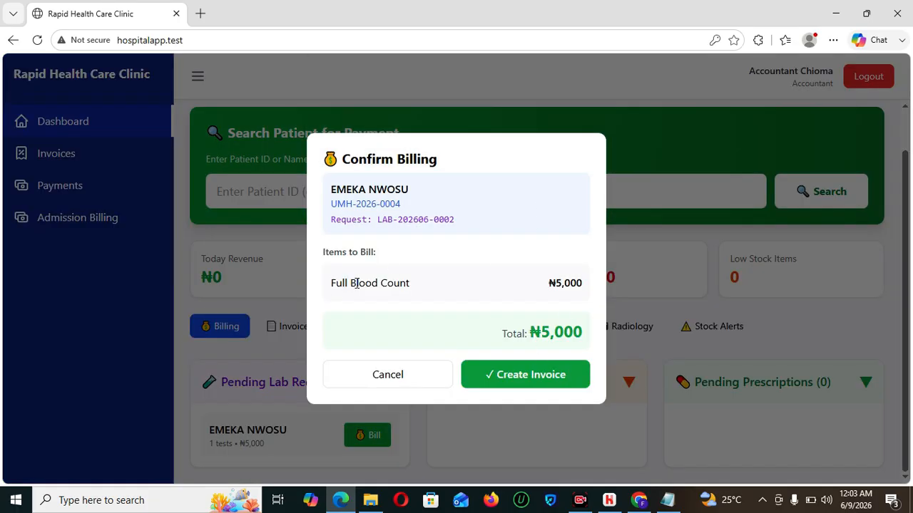
{"action": "left_click", "coordinate": [542, 389]}
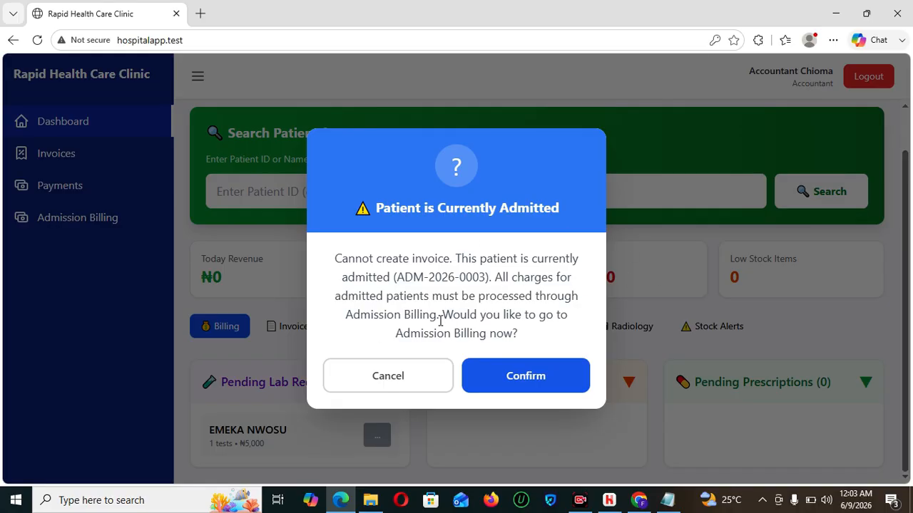
{"action": "left_click", "coordinate": [524, 385]}
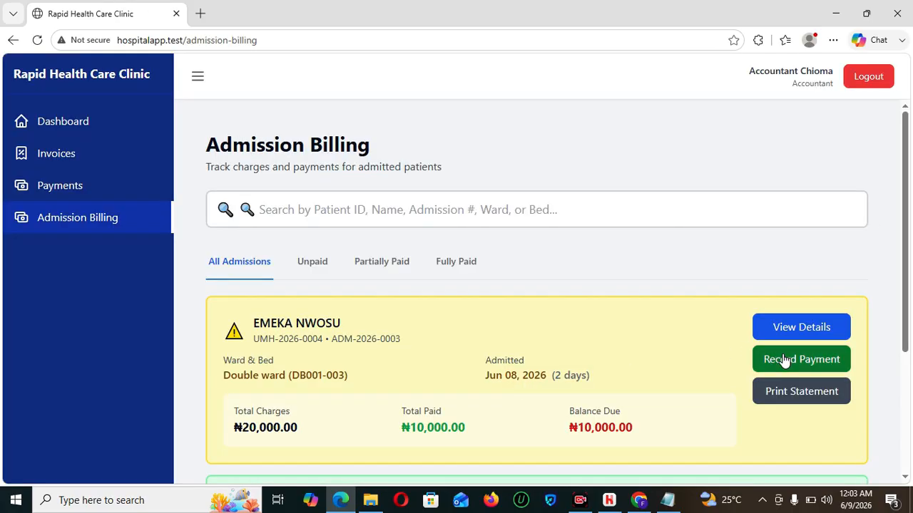
- Record a ₦2,000 Cash payment on the admission, bringing total paid to ₦12,000, ₦8,000 due
{"action": "left_click", "coordinate": [784, 360]}
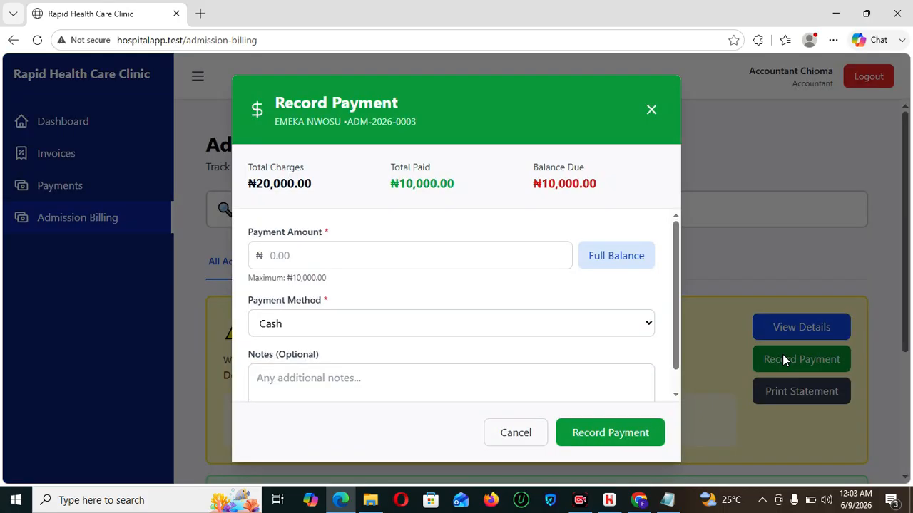
{"action": "left_click", "coordinate": [349, 247]}
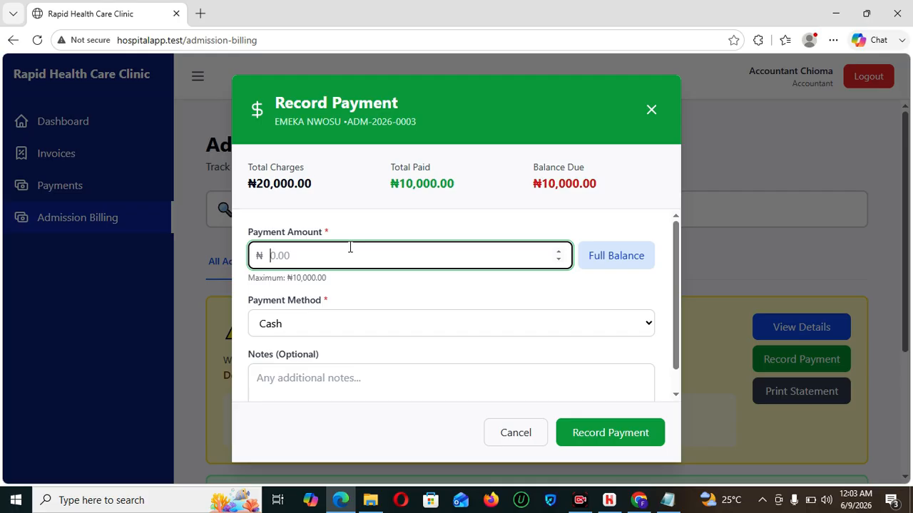
{"action": "type", "text": "2000"}
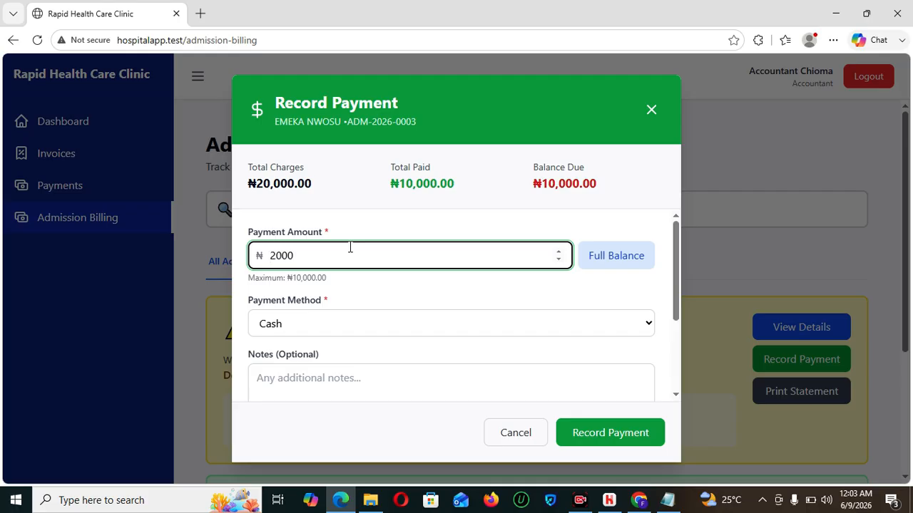
{"action": "left_click", "coordinate": [383, 323]}
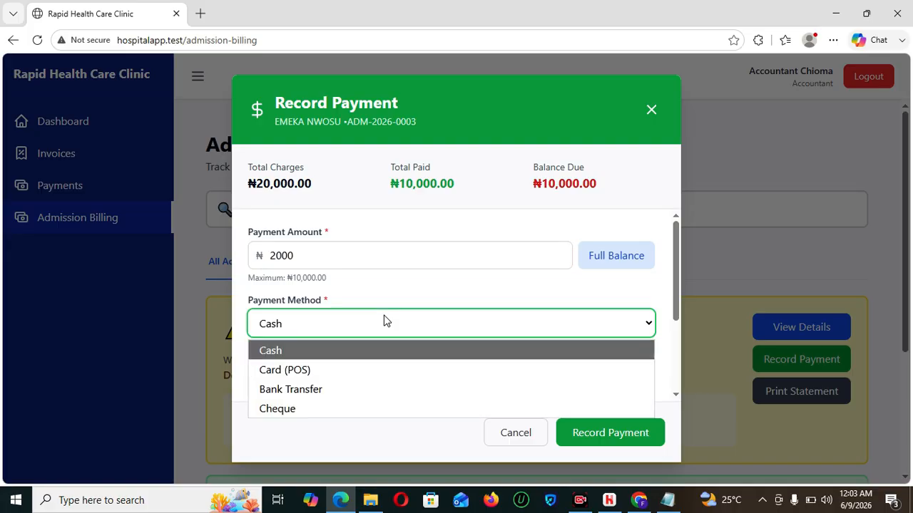
{"action": "left_click", "coordinate": [343, 367]}
{"action": "left_click", "coordinate": [384, 378]}
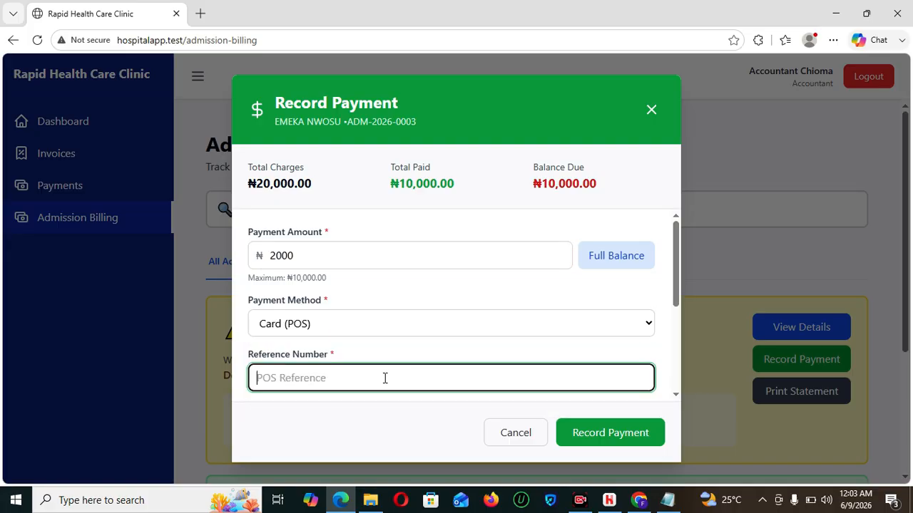
{"action": "left_click", "coordinate": [394, 324]}
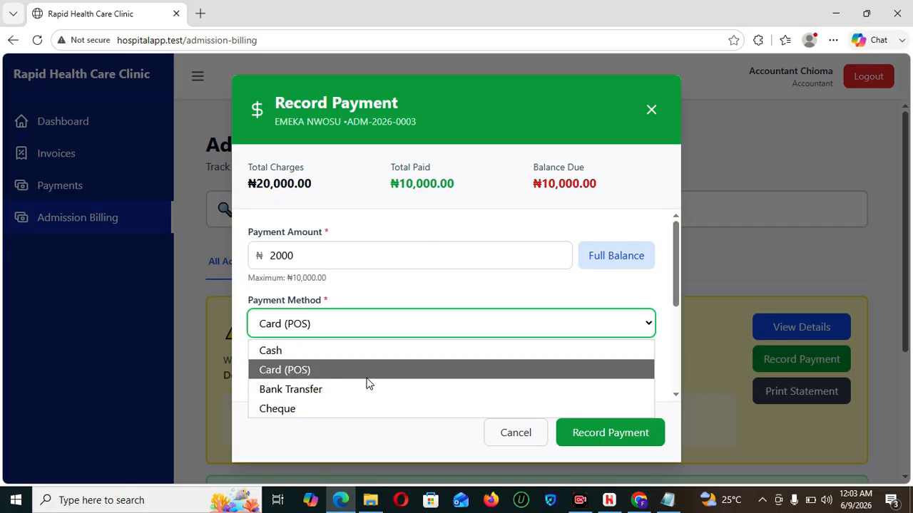
{"action": "left_click", "coordinate": [356, 356]}
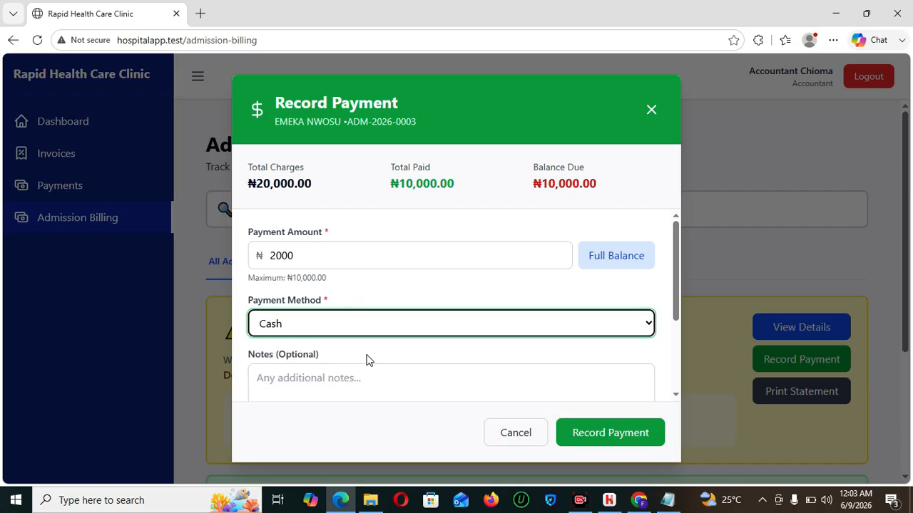
{"action": "left_click", "coordinate": [605, 431]}
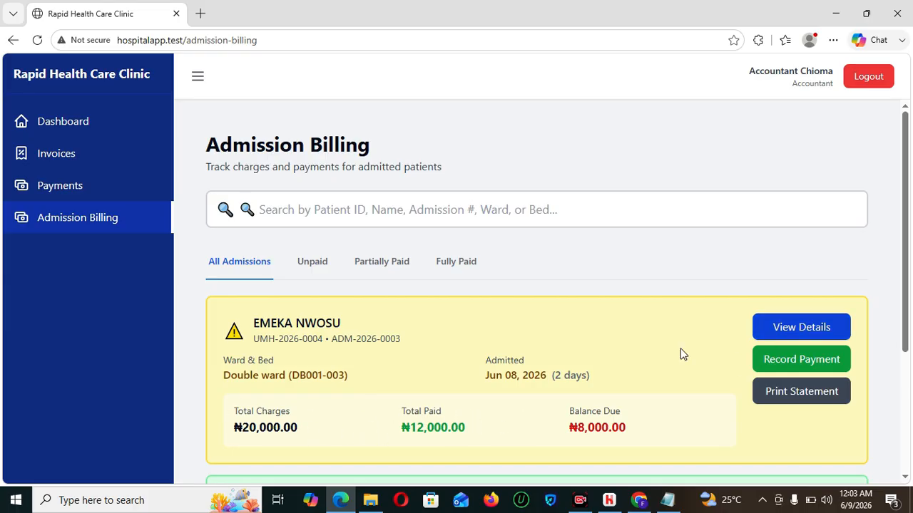
{"action": "scroll", "coordinate": [903, 306], "scroll_direction": "down", "scroll_amount": 1}
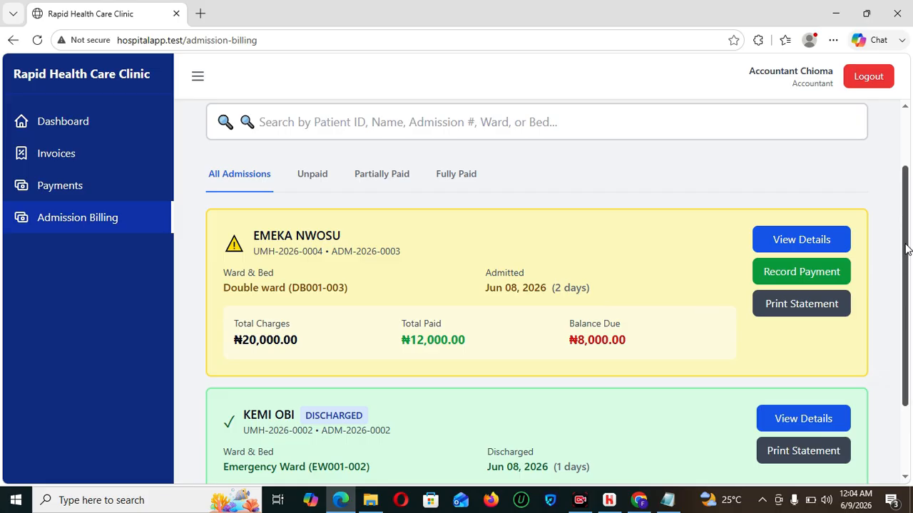
{"action": "scroll", "coordinate": [907, 254], "scroll_direction": "up", "scroll_amount": 1}
{"action": "scroll", "coordinate": [907, 255], "scroll_direction": "down", "scroll_amount": 1}
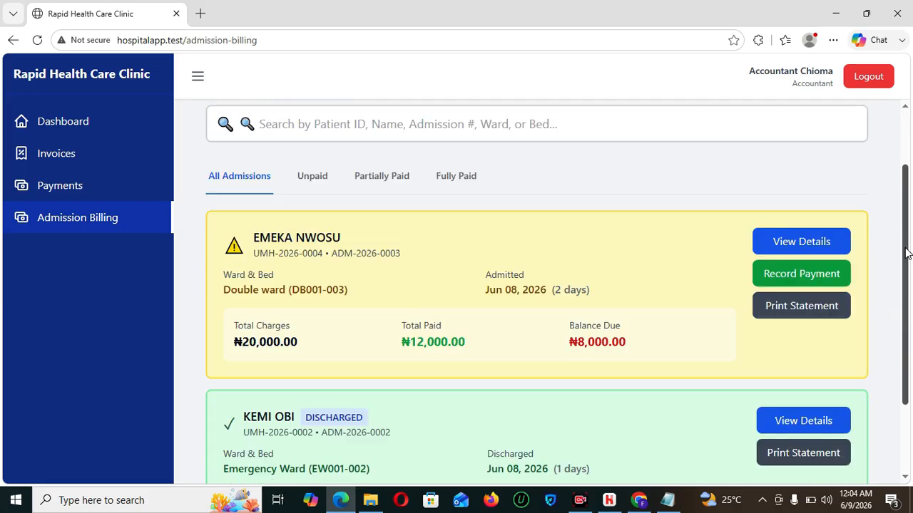
{"action": "left_click_drag", "start_coordinate": [907, 253], "coordinate": [907, 236]}
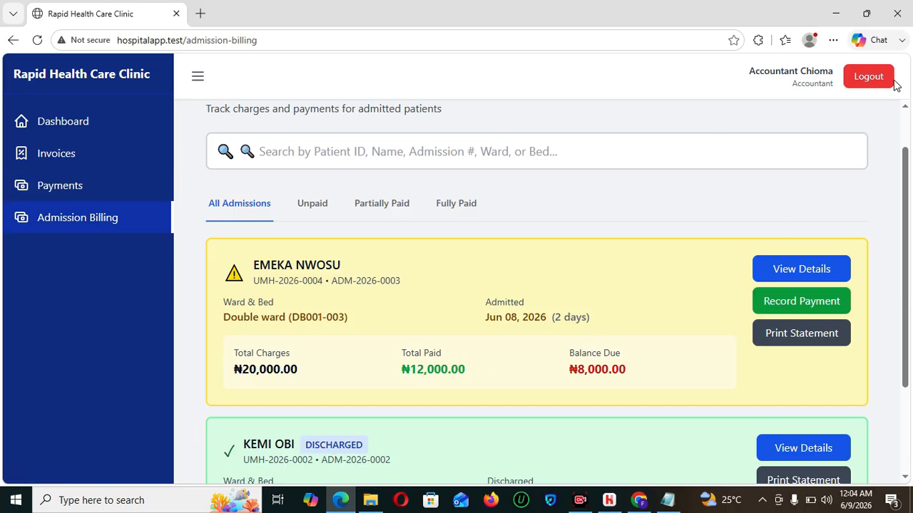
- Sign out of the accountant account and sign in as the doctor
{"action": "left_click", "coordinate": [869, 79]}
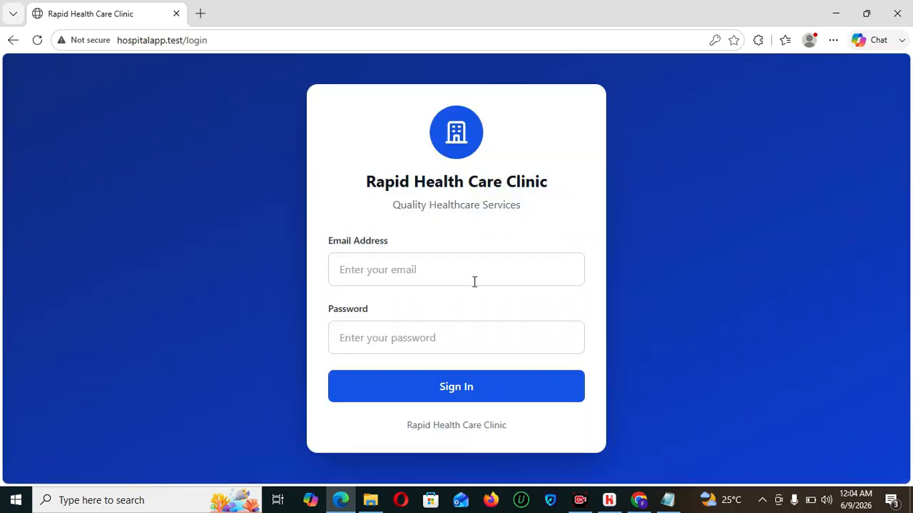
{"action": "left_click", "coordinate": [421, 271]}
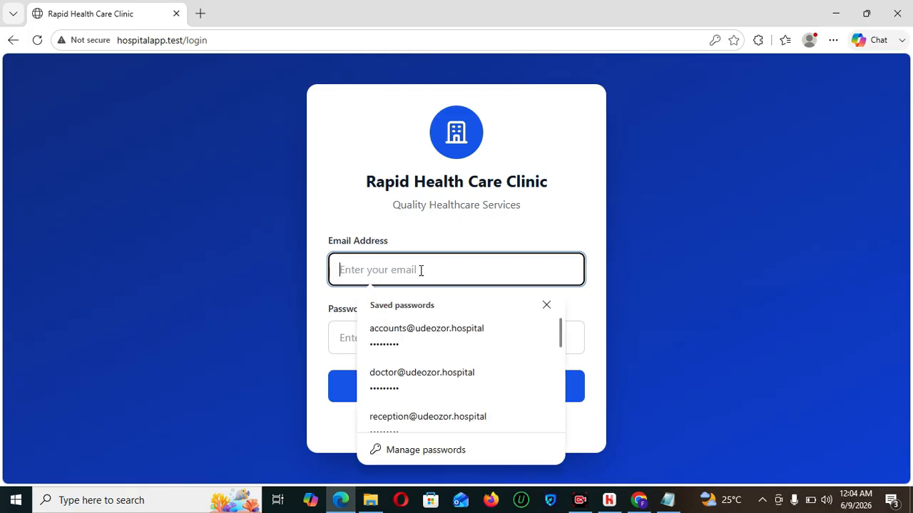
{"action": "left_click", "coordinate": [423, 388]}
{"action": "left_click", "coordinate": [467, 388]}
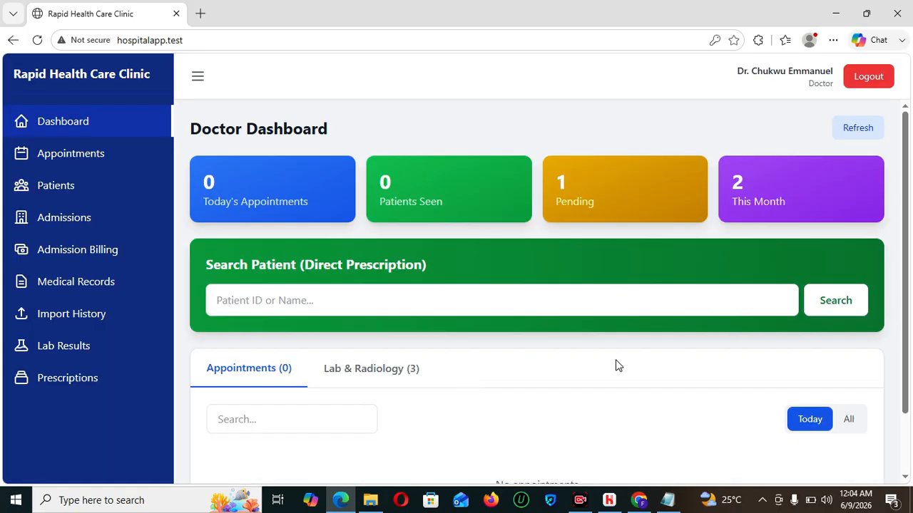
- Review Ward Overview and the Currently Admitted Double ward patient on Admissions
{"action": "left_click", "coordinate": [69, 257]}
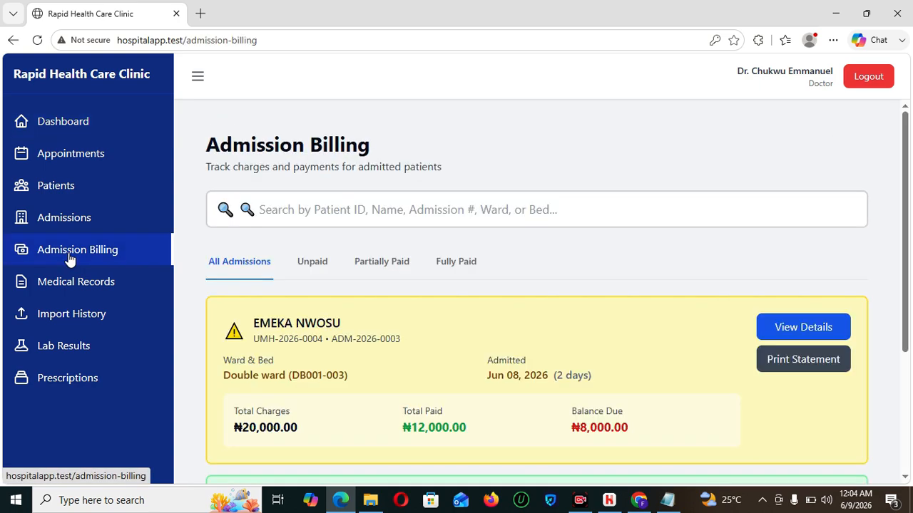
{"action": "left_click", "coordinate": [72, 227]}
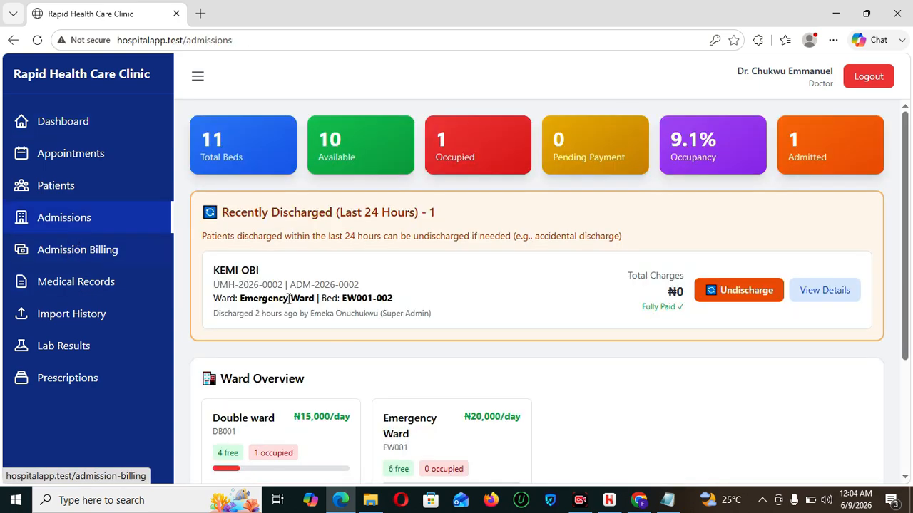
{"action": "left_click_drag", "start_coordinate": [910, 282], "coordinate": [910, 446]}
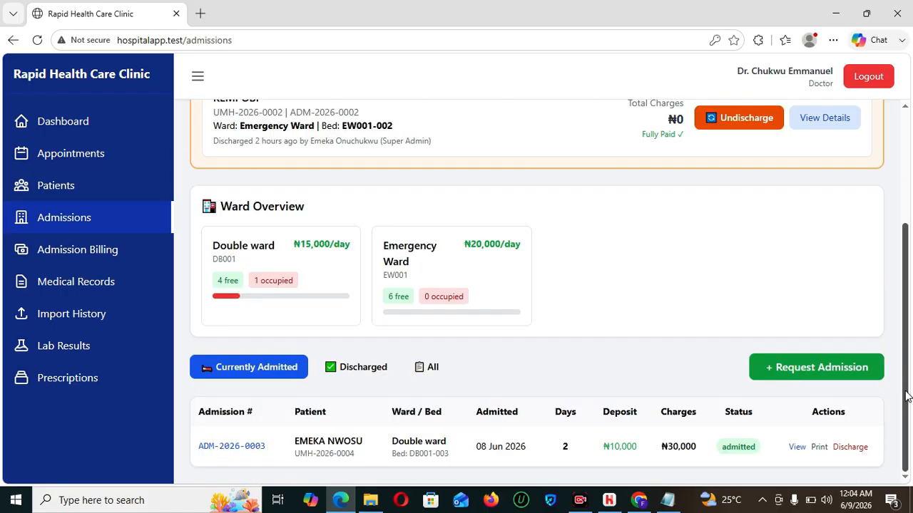
{"action": "left_click_drag", "start_coordinate": [911, 362], "coordinate": [911, 407]}
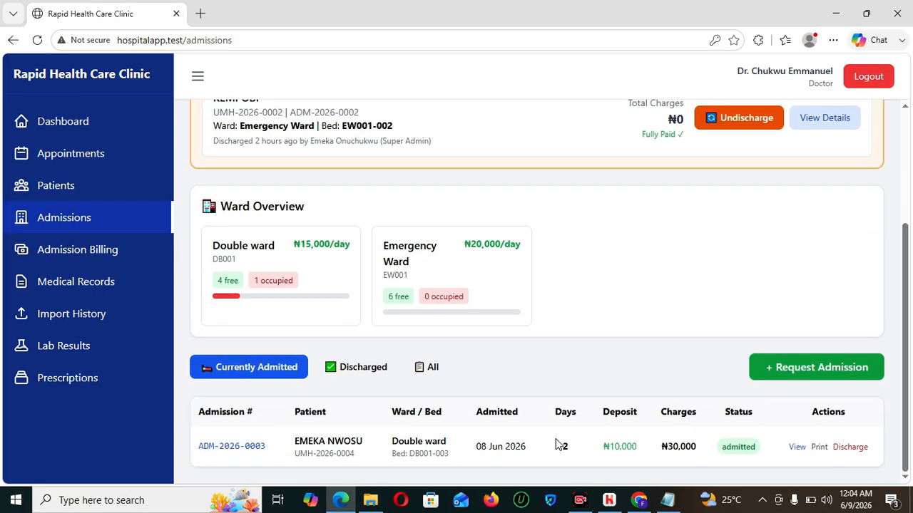
- Review the Double ward admission's charges and balance summary
{"action": "left_click", "coordinate": [796, 448]}
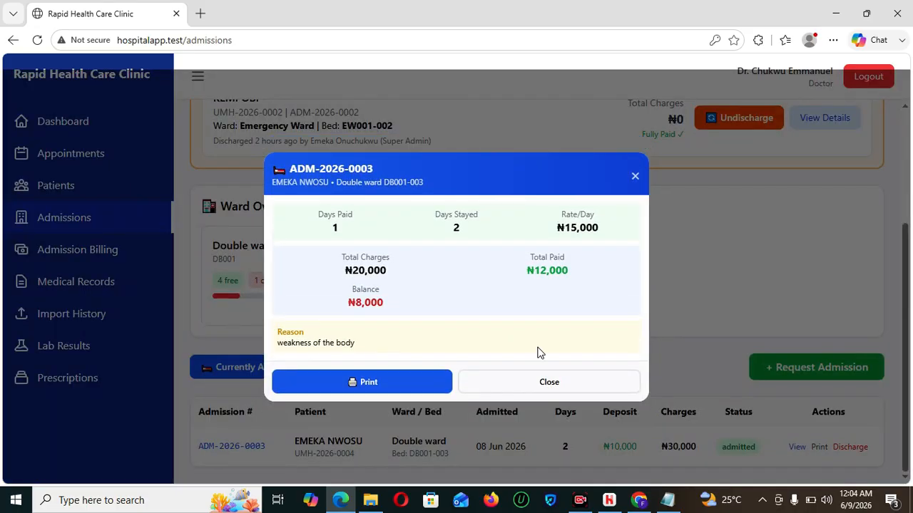
{"action": "left_click", "coordinate": [634, 177]}
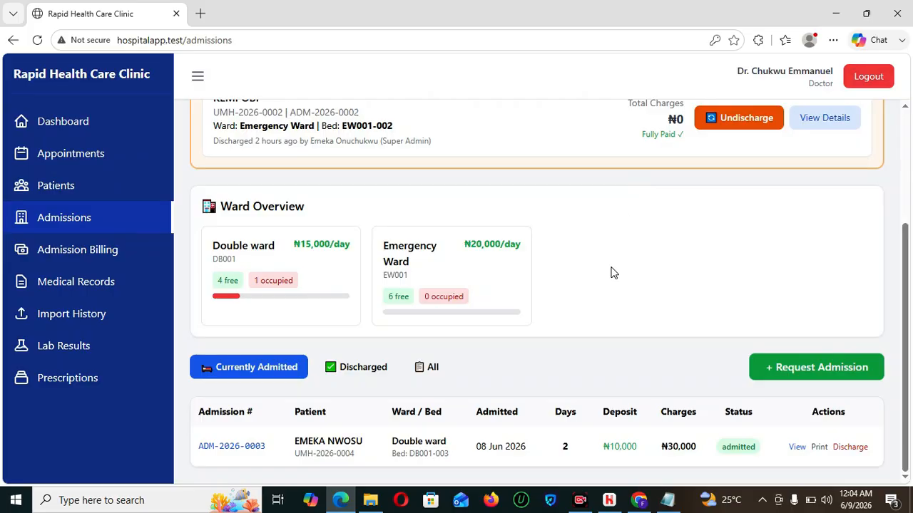
{"action": "left_click_drag", "start_coordinate": [908, 259], "coordinate": [912, 324]}
{"action": "left_click_drag", "start_coordinate": [907, 414], "coordinate": [910, 447]}
{"action": "left_click", "coordinate": [795, 447]}
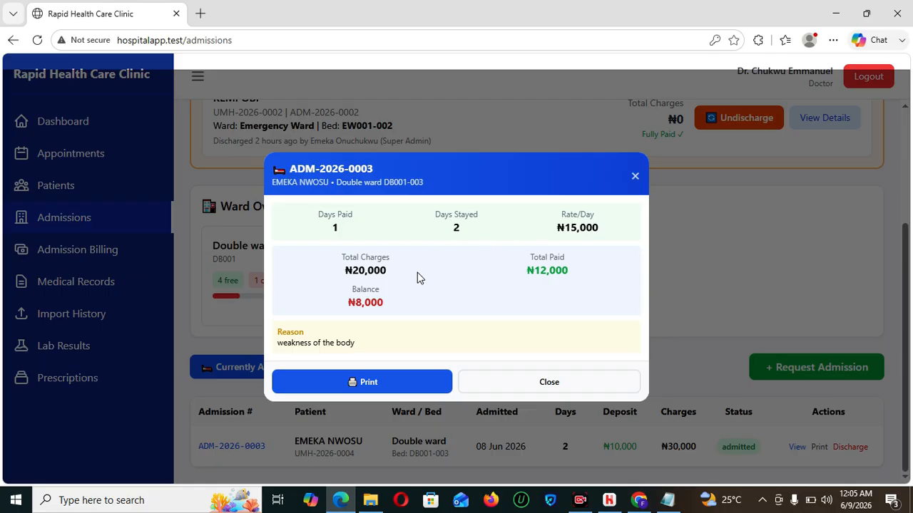
{"action": "left_click", "coordinate": [635, 178]}
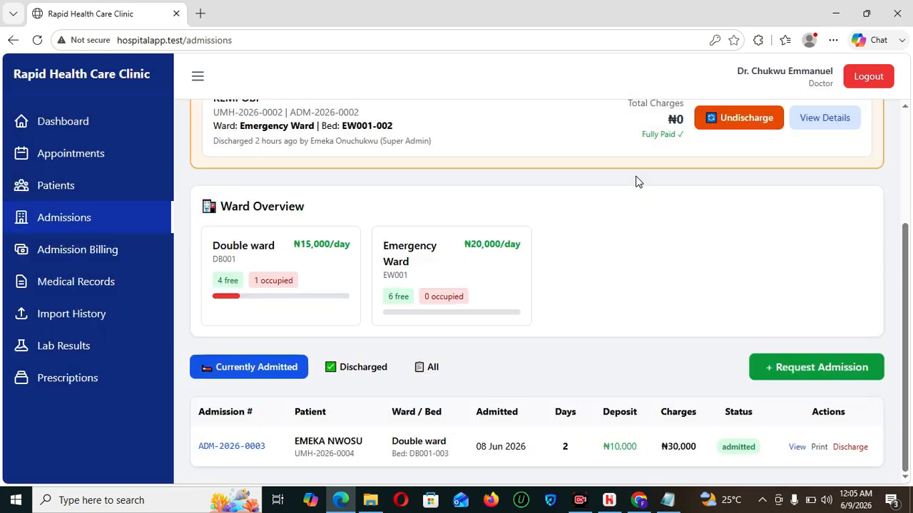
- Go to the Import Patient History page
{"action": "left_click_drag", "start_coordinate": [906, 305], "coordinate": [909, 188]}
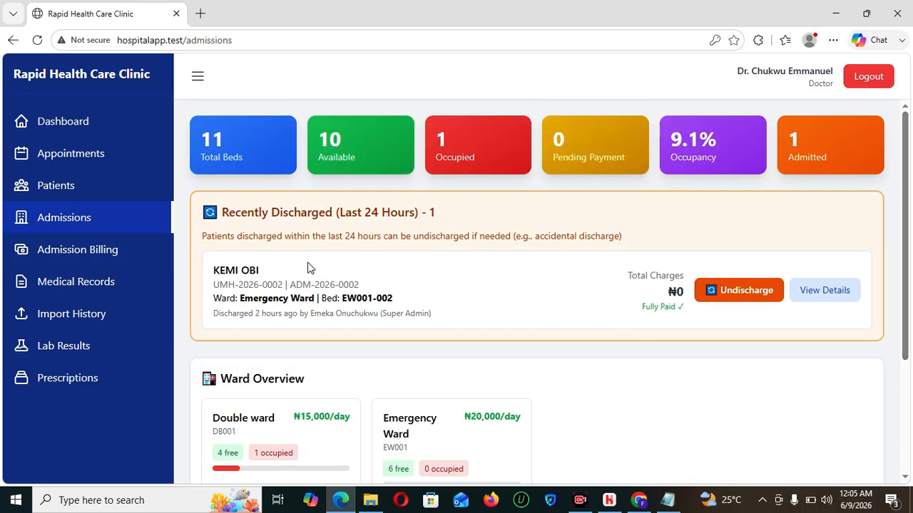
{"action": "left_click_drag", "start_coordinate": [911, 248], "coordinate": [910, 351]}
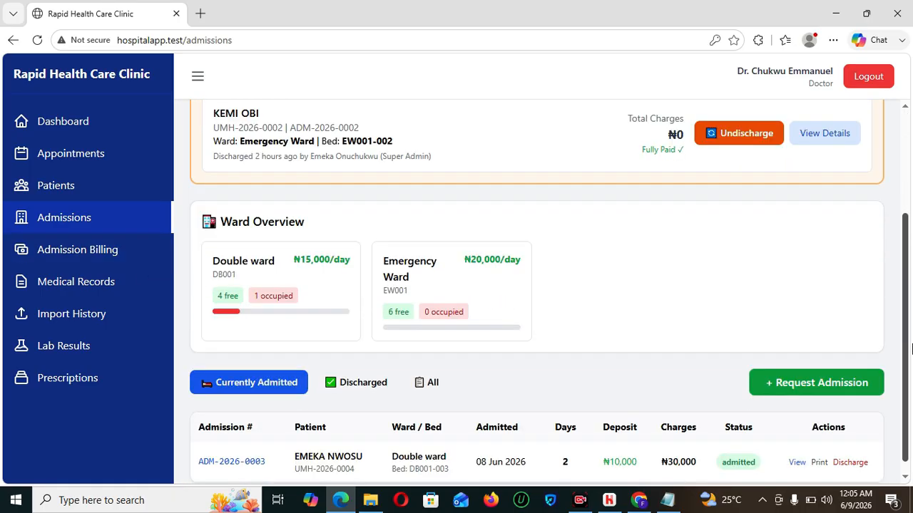
{"action": "left_click", "coordinate": [102, 313]}
{"action": "left_click", "coordinate": [364, 236]}
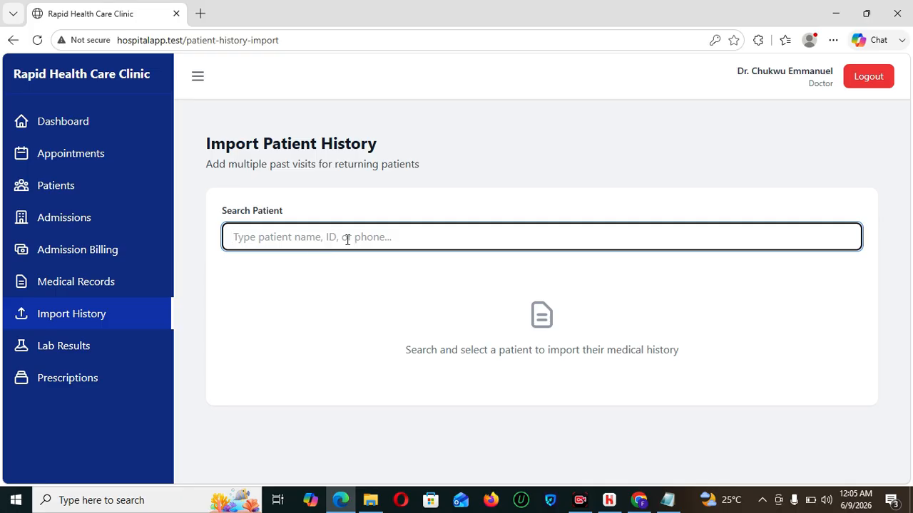
- Sign out of the doctor account and sign in with the saved receptionist login
{"action": "left_click", "coordinate": [874, 79]}
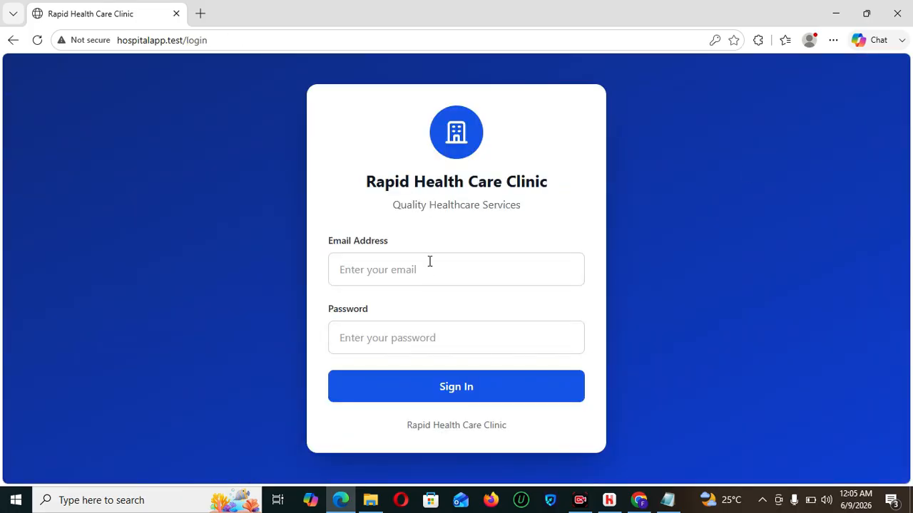
{"action": "left_click", "coordinate": [430, 264]}
{"action": "type", "text": "ree"}
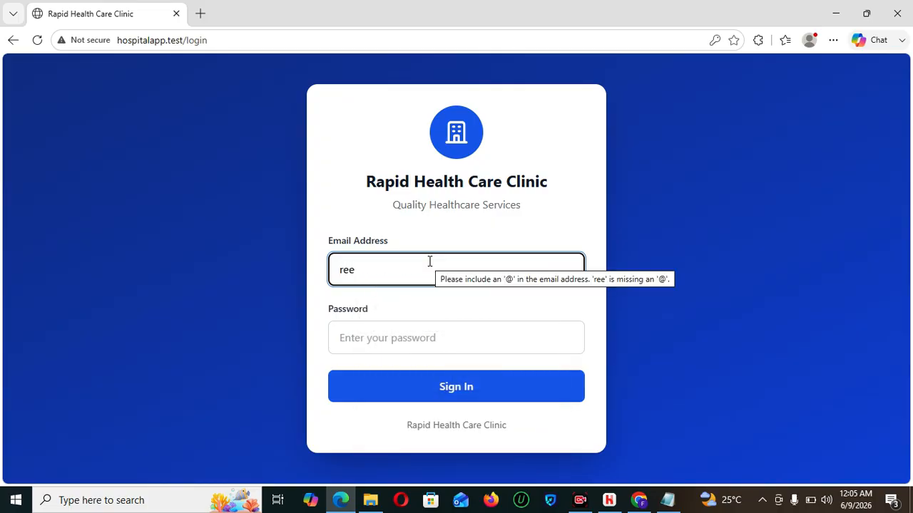
{"action": "key", "text": "BackSpace"}
{"action": "type", "text": "ce"}
{"action": "left_click", "coordinate": [446, 330]}
{"action": "left_click", "coordinate": [456, 385]}
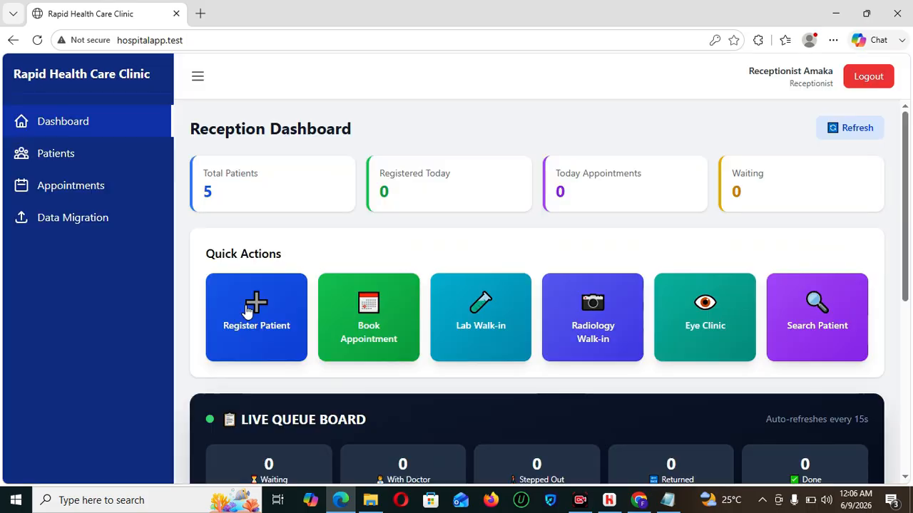
- Look over Data Migration's Register Old Patient form, cancel it without registering, and sign out
{"action": "left_click", "coordinate": [72, 218]}
{"action": "scroll", "coordinate": [670, 342], "scroll_direction": "down", "scroll_amount": 4}
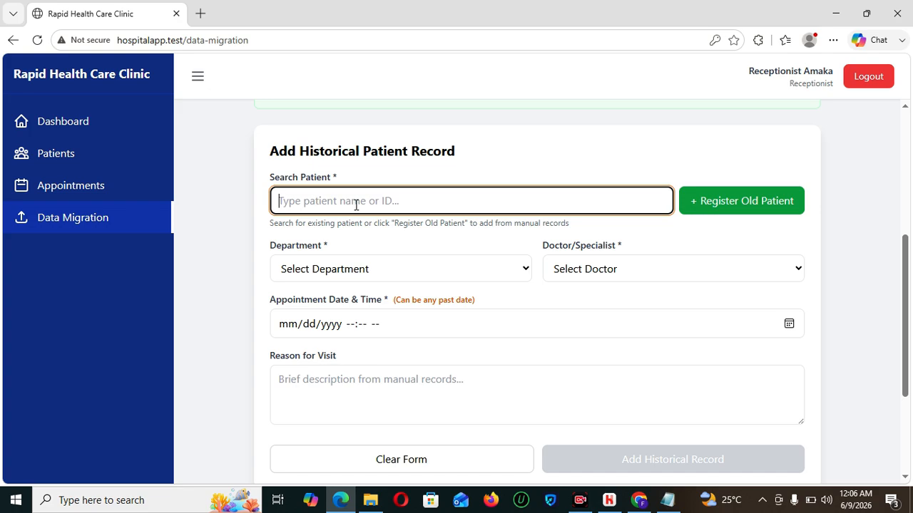
{"action": "left_click", "coordinate": [728, 199]}
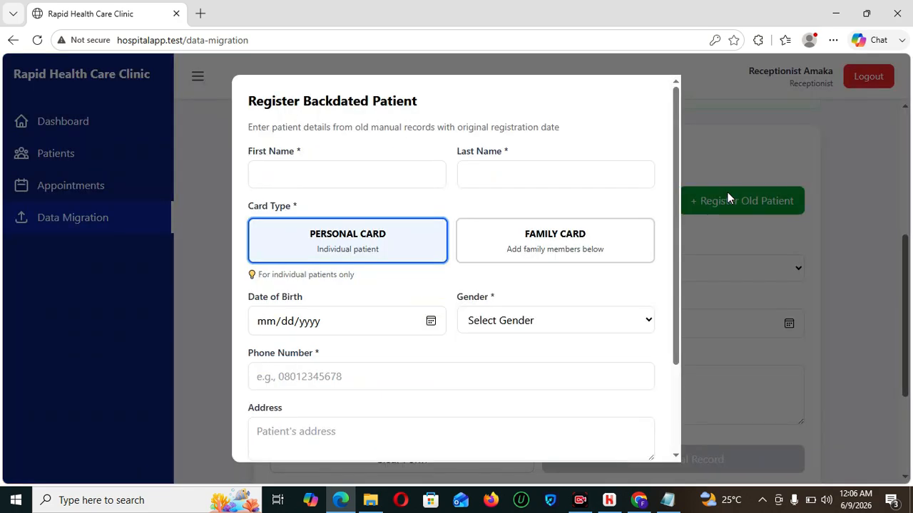
{"action": "left_click", "coordinate": [304, 179]}
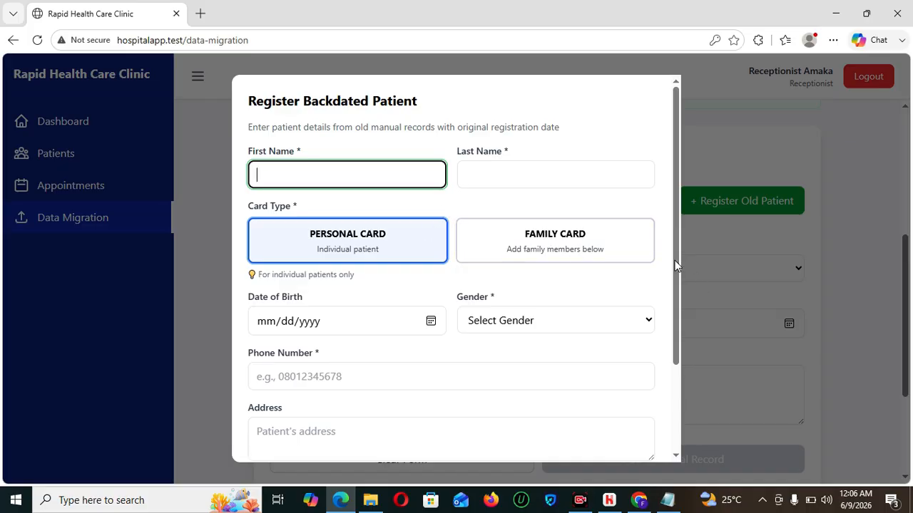
{"action": "scroll", "coordinate": [686, 313], "scroll_direction": "down", "scroll_amount": 3}
{"action": "scroll", "coordinate": [682, 228], "scroll_direction": "up", "scroll_amount": 5}
{"action": "scroll", "coordinate": [682, 228], "scroll_direction": "down", "scroll_amount": 5}
{"action": "left_click", "coordinate": [430, 428]}
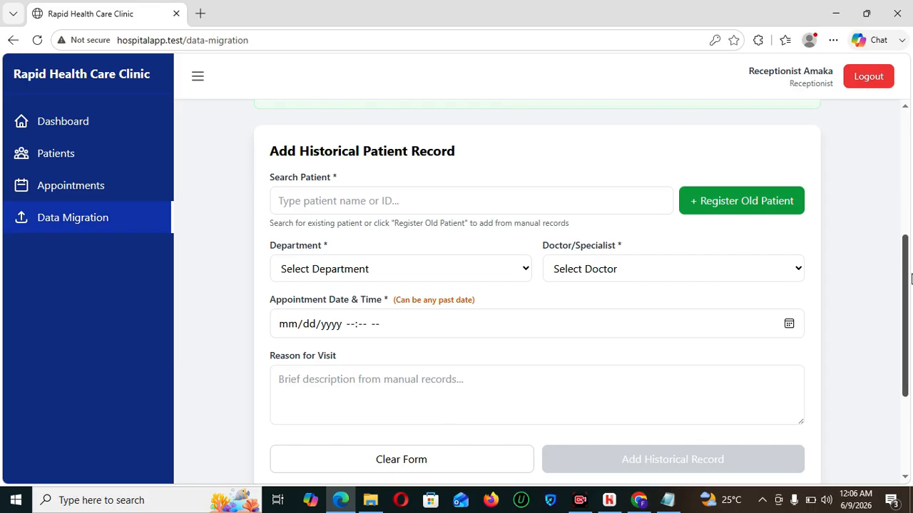
{"action": "left_click_drag", "start_coordinate": [904, 294], "coordinate": [908, 123]}
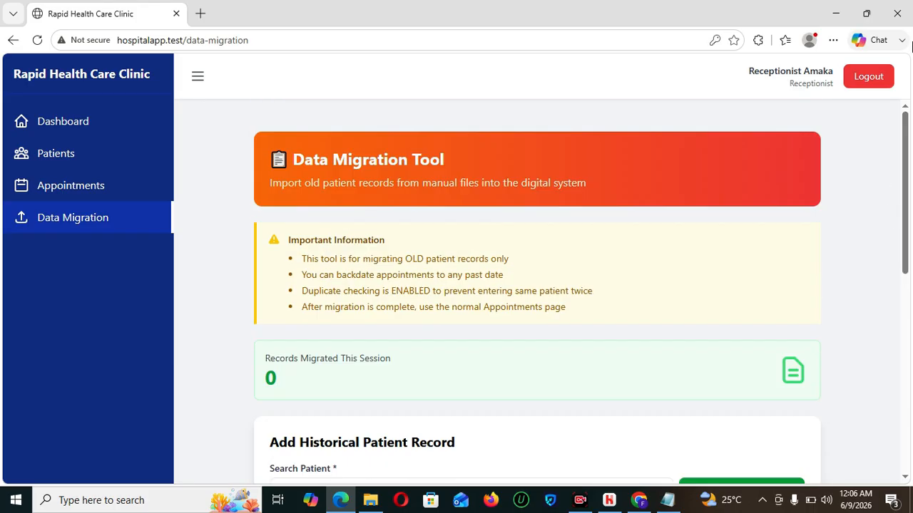
{"action": "left_click", "coordinate": [871, 76]}
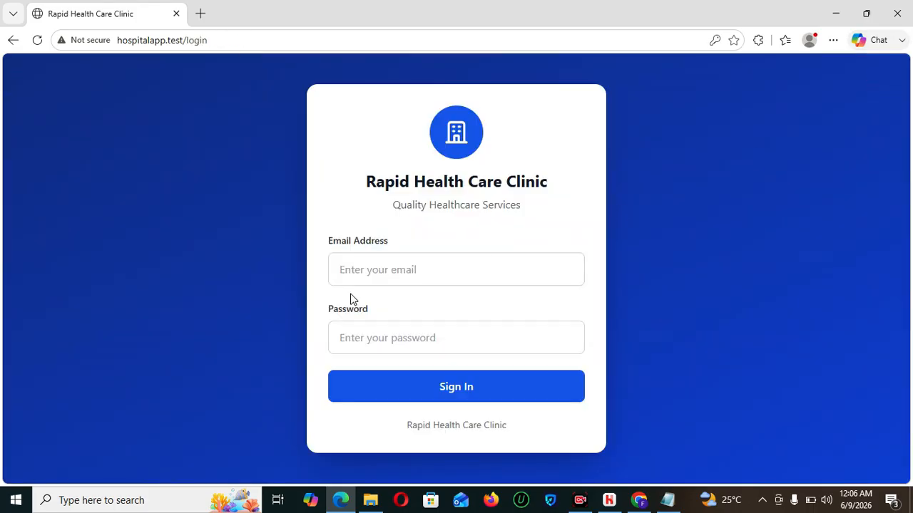
- Sign in with the saved doctor login
{"action": "left_click", "coordinate": [420, 263]}
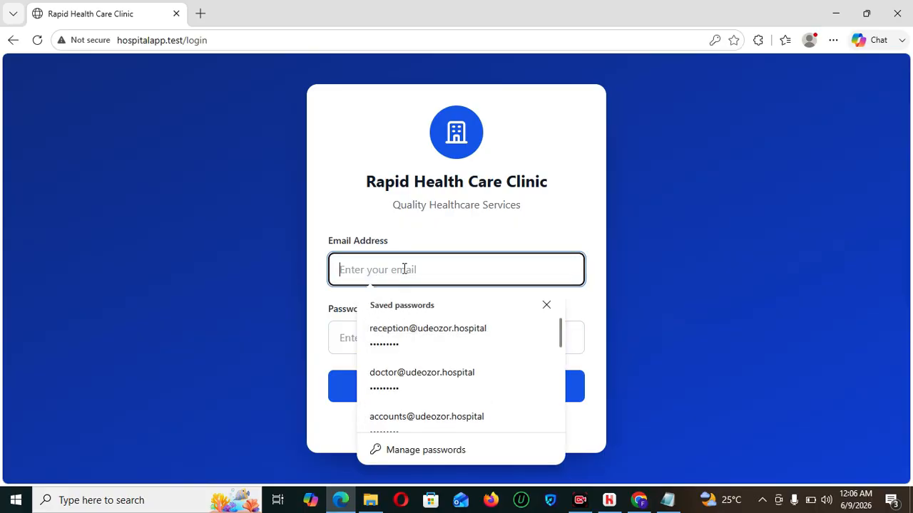
{"action": "type", "text": "d"}
{"action": "left_click", "coordinate": [410, 328]}
{"action": "left_click", "coordinate": [425, 401]}
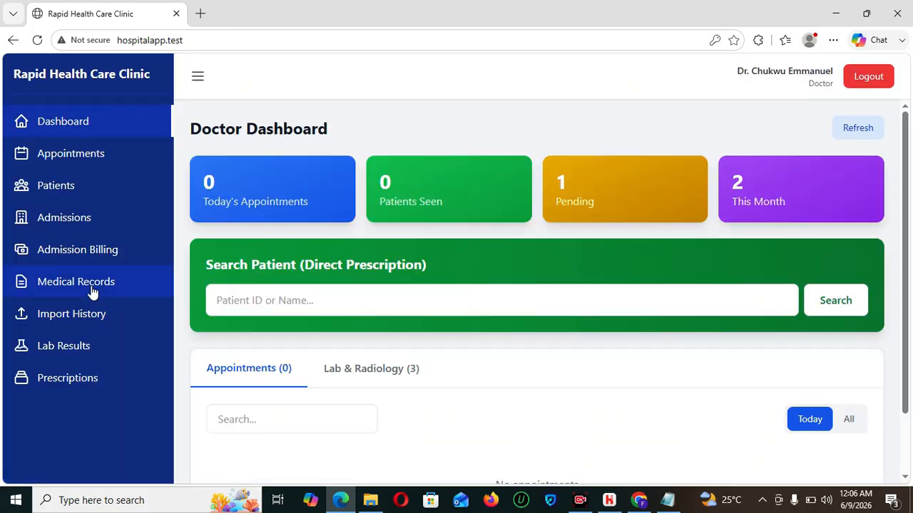
- View the partially paid admission's billing details: ₦20,000 charged, ₦12,000 paid, ₦8,000 due
{"action": "left_click", "coordinate": [90, 248]}
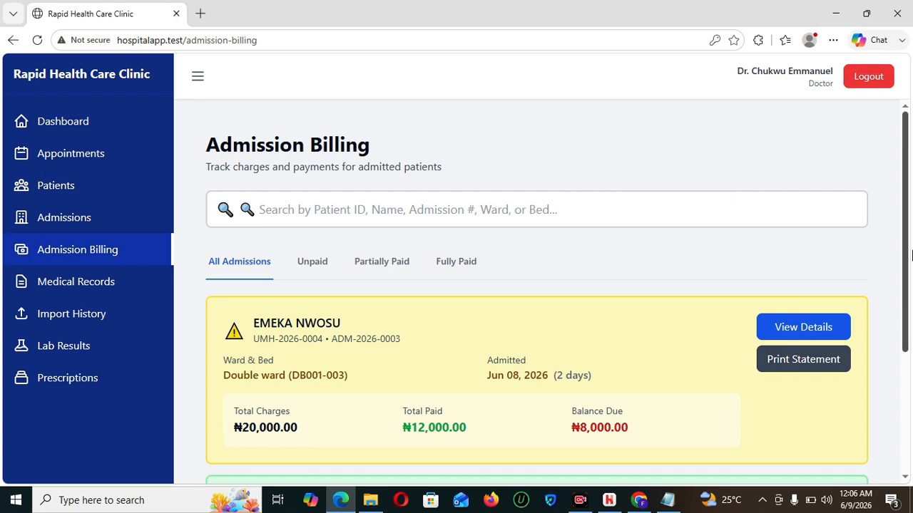
{"action": "scroll", "coordinate": [909, 362], "scroll_direction": "down", "scroll_amount": 2}
{"action": "scroll", "coordinate": [910, 362], "scroll_direction": "up", "scroll_amount": 1}
{"action": "left_click", "coordinate": [777, 250]}
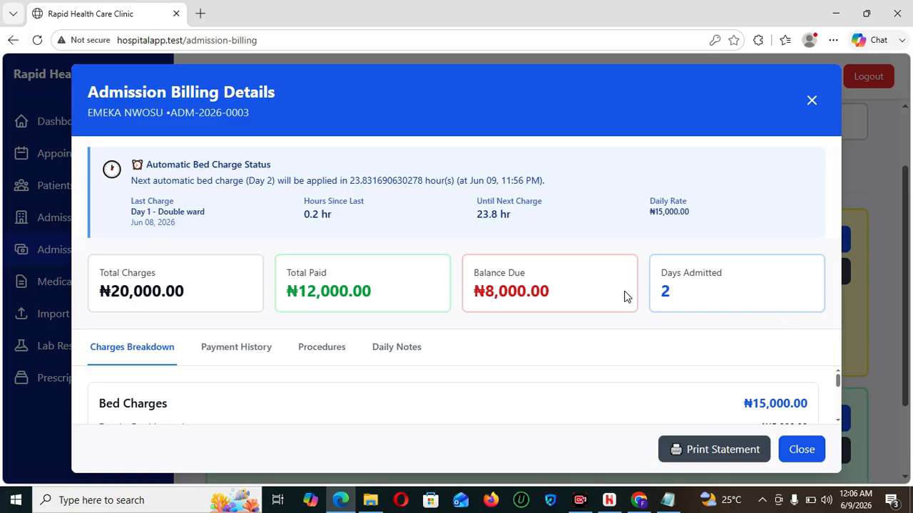
{"action": "left_click_drag", "start_coordinate": [836, 378], "coordinate": [839, 414]}
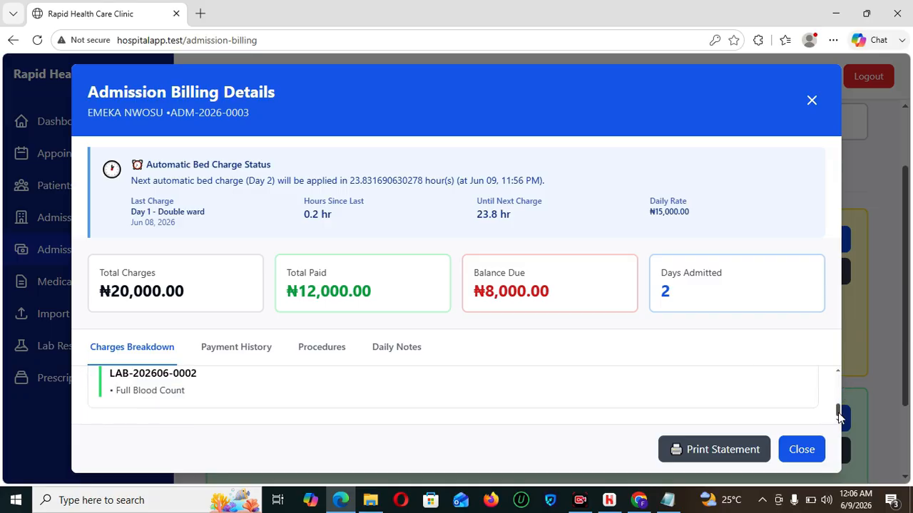
- Open and review the printable billing statement for the admission, then return to the app
{"action": "left_click", "coordinate": [723, 447]}
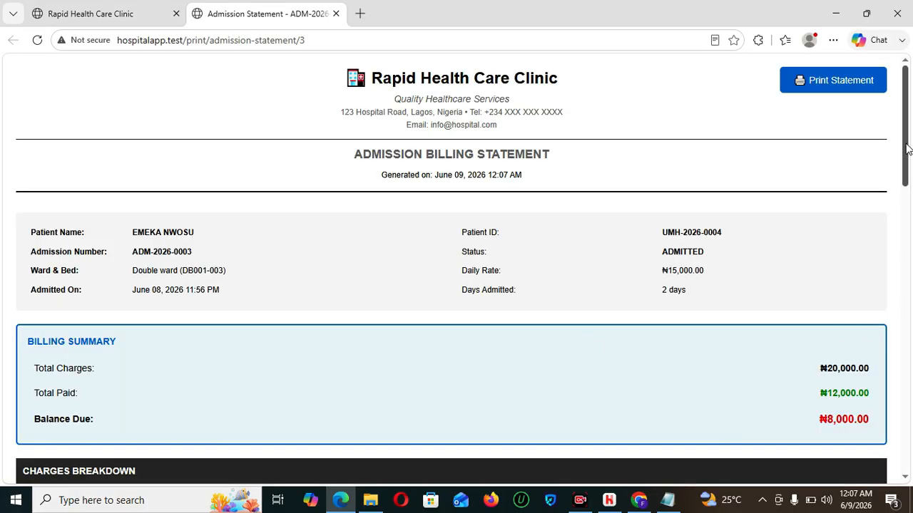
{"action": "scroll", "coordinate": [907, 153], "scroll_direction": "down", "scroll_amount": 1}
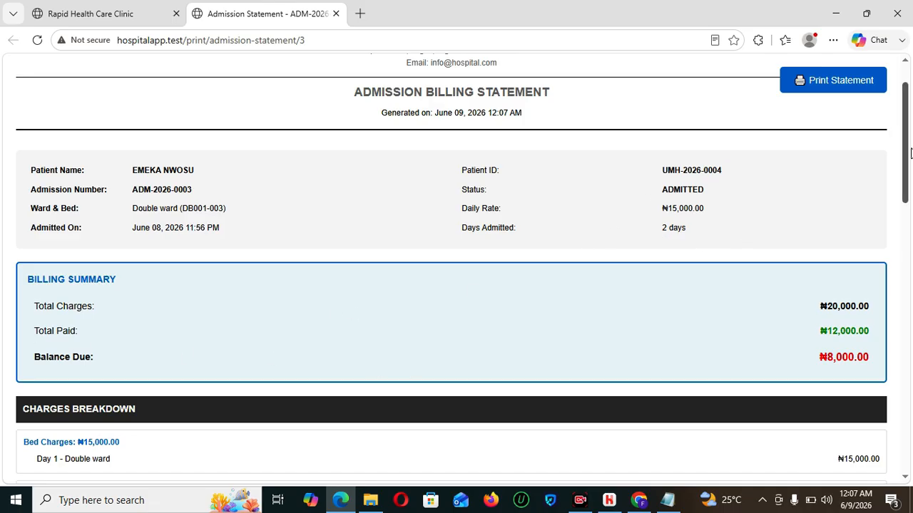
{"action": "scroll", "coordinate": [289, 281], "scroll_direction": "down", "scroll_amount": 2}
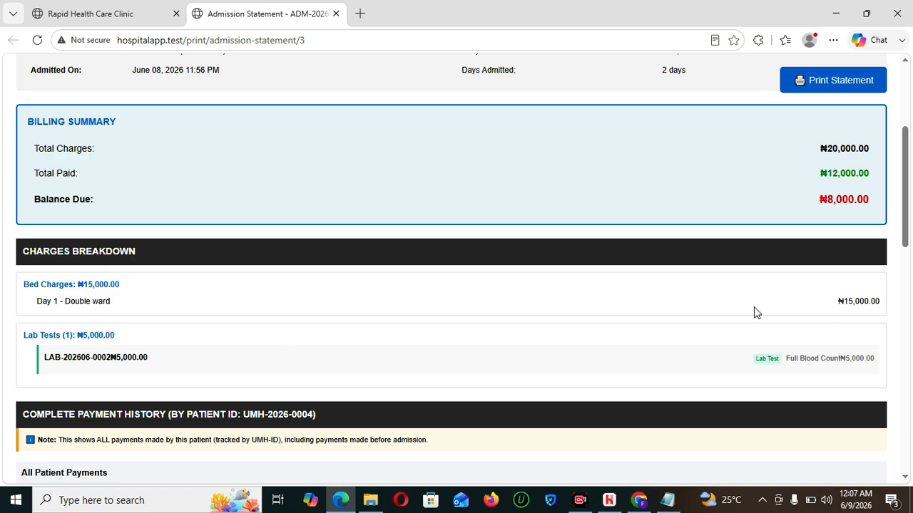
{"action": "left_click_drag", "start_coordinate": [910, 219], "coordinate": [908, 185]}
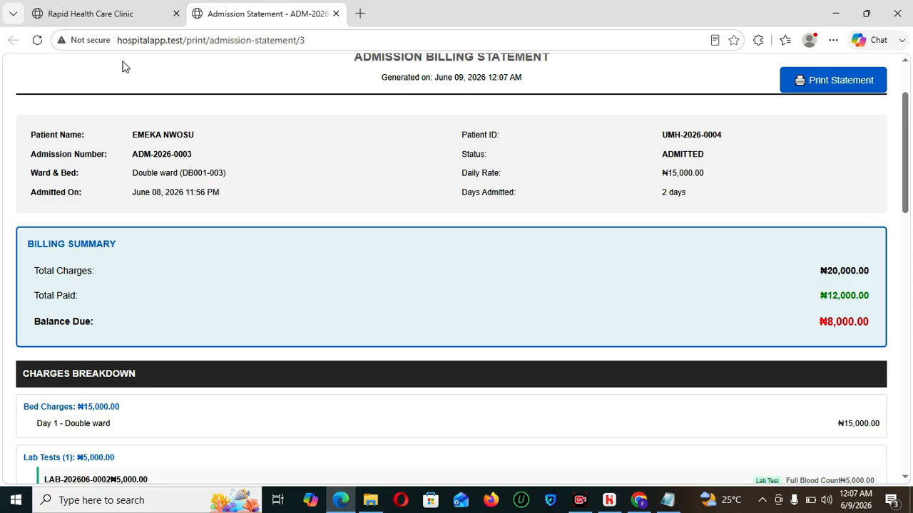
{"action": "left_click", "coordinate": [82, 14]}
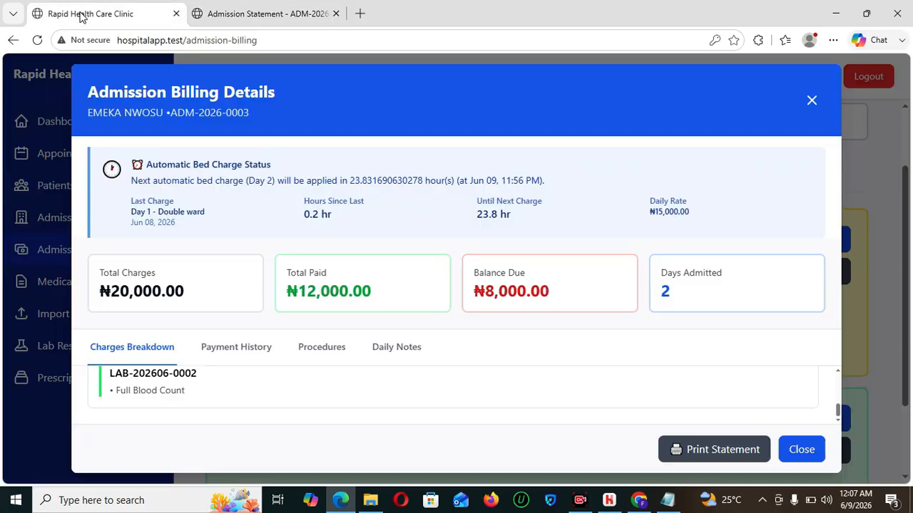
- Close the billing details, sign out of the doctor account, and begin the login email
{"action": "left_click", "coordinate": [812, 103]}
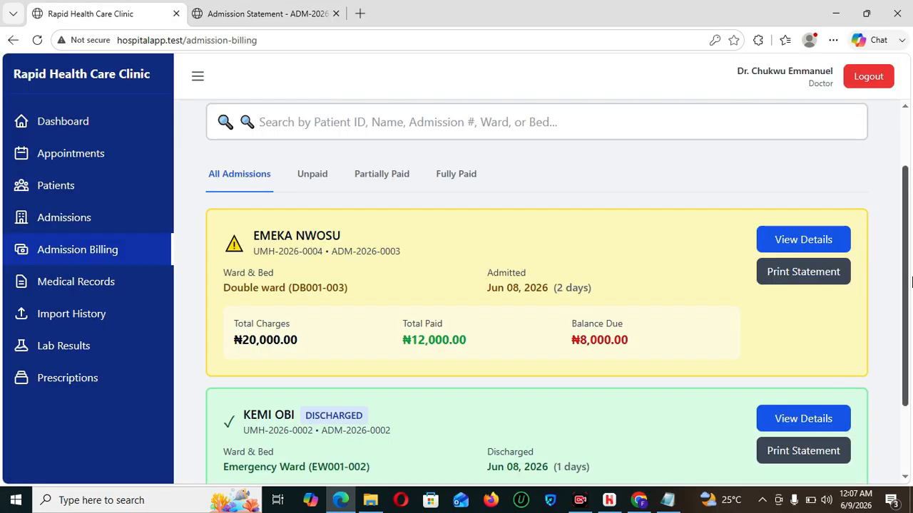
{"action": "left_click_drag", "start_coordinate": [908, 282], "coordinate": [909, 314]}
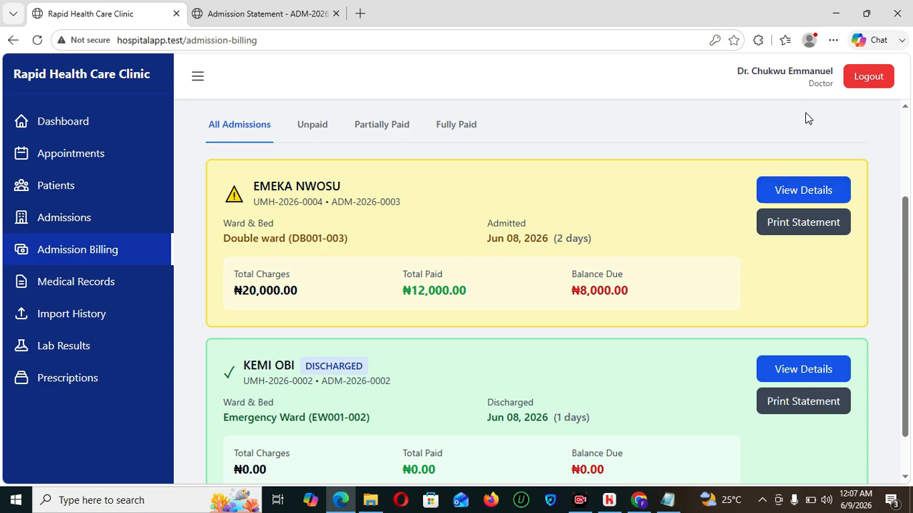
{"action": "left_click", "coordinate": [861, 79]}
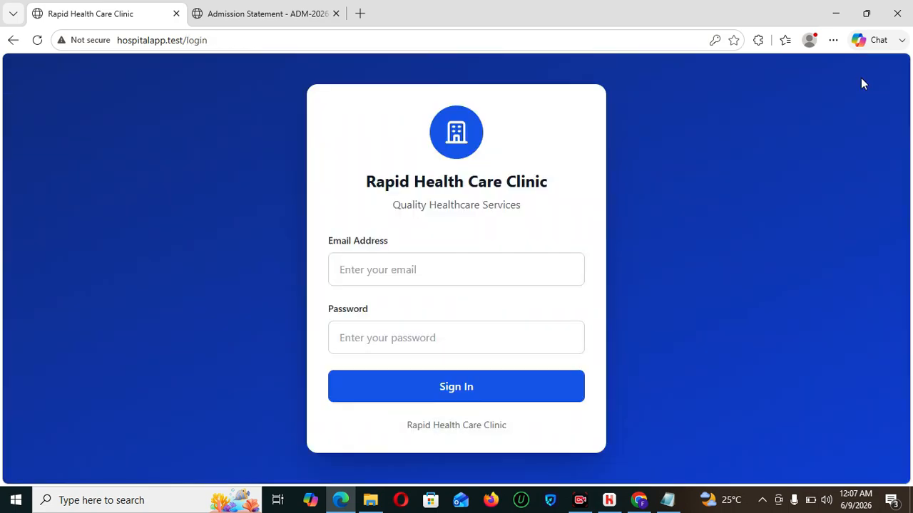
{"action": "left_click", "coordinate": [433, 265]}
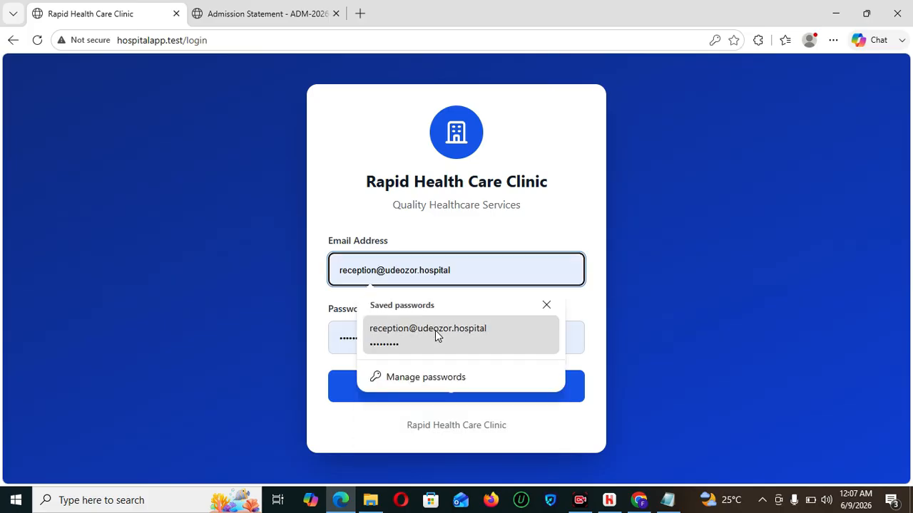
- Sign in with the saved reception login
{"action": "left_click", "coordinate": [434, 332]}
{"action": "left_click", "coordinate": [459, 386]}
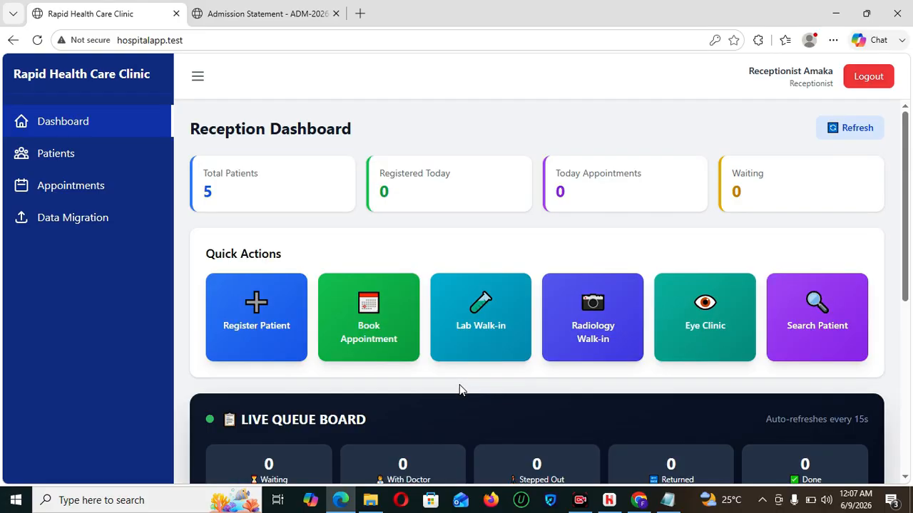
- Start a patient registration with the patient's first and last name and birth date 01/02/1990
{"action": "left_click", "coordinate": [295, 345]}
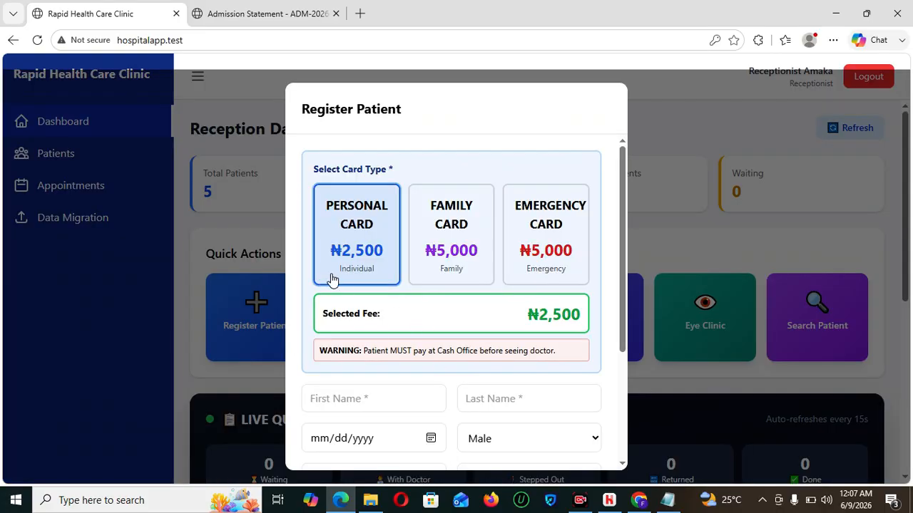
{"action": "scroll", "coordinate": [393, 304], "scroll_direction": "down", "scroll_amount": 1}
{"action": "left_click", "coordinate": [391, 303]}
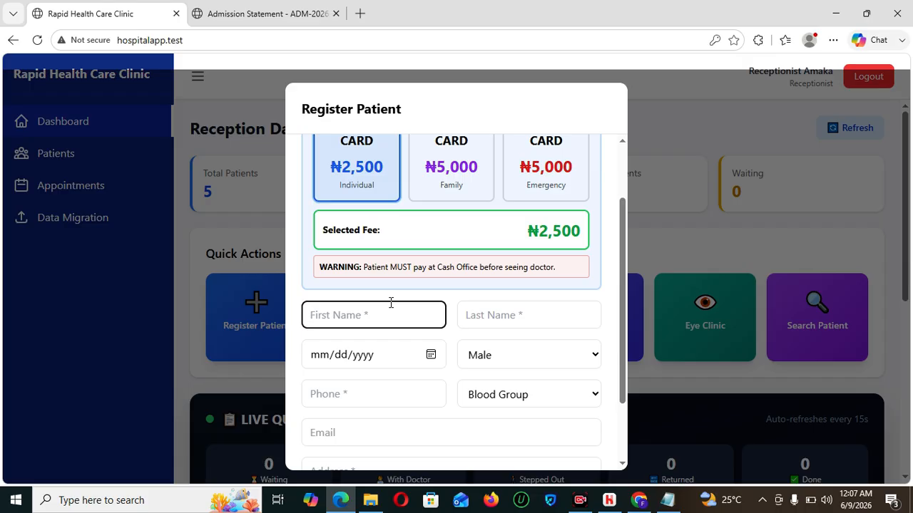
{"action": "key", "text": "Tab"}
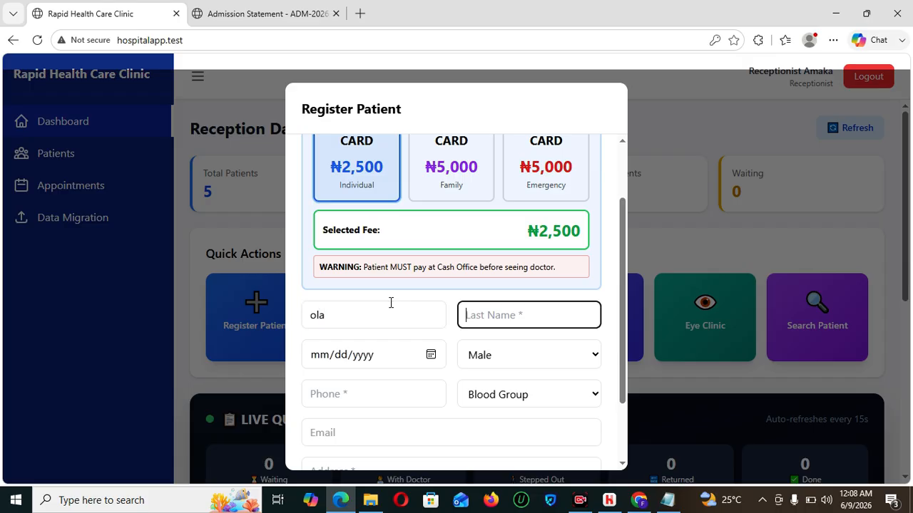
{"action": "left_click", "coordinate": [324, 355]}
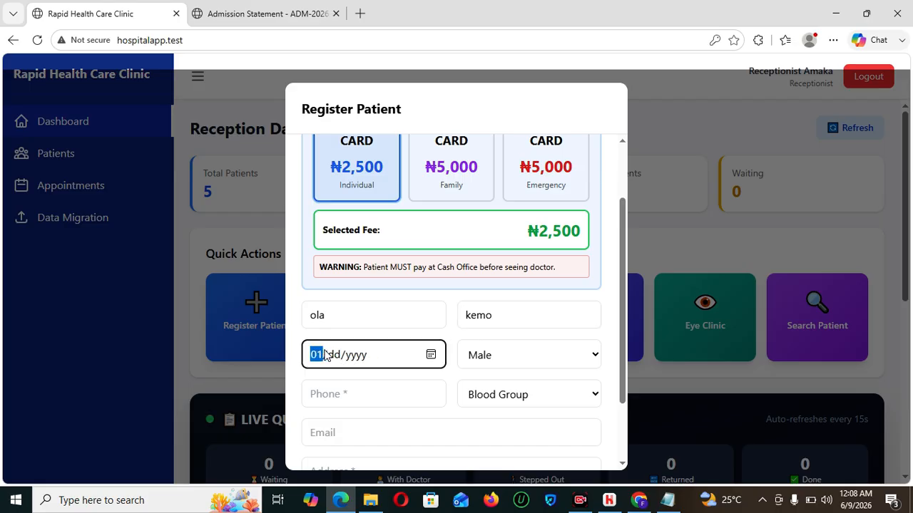
{"action": "type", "text": "01/"}
{"action": "type", "text": "02/0"}
{"action": "type", "text": "119"}
{"action": "key", "text": "BackSpace"}
{"action": "type", "text": "1990"}
- Add phone number and address, register on a ₦2,500 Personal Card, then sign out
{"action": "left_click", "coordinate": [350, 396]}
{"action": "type", "text": "090717181"}
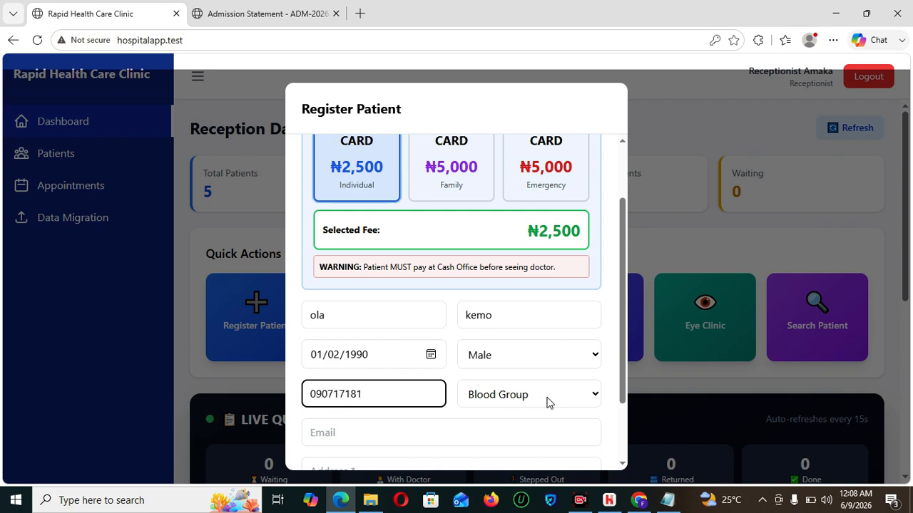
{"action": "scroll", "coordinate": [617, 358], "scroll_direction": "down", "scroll_amount": 2}
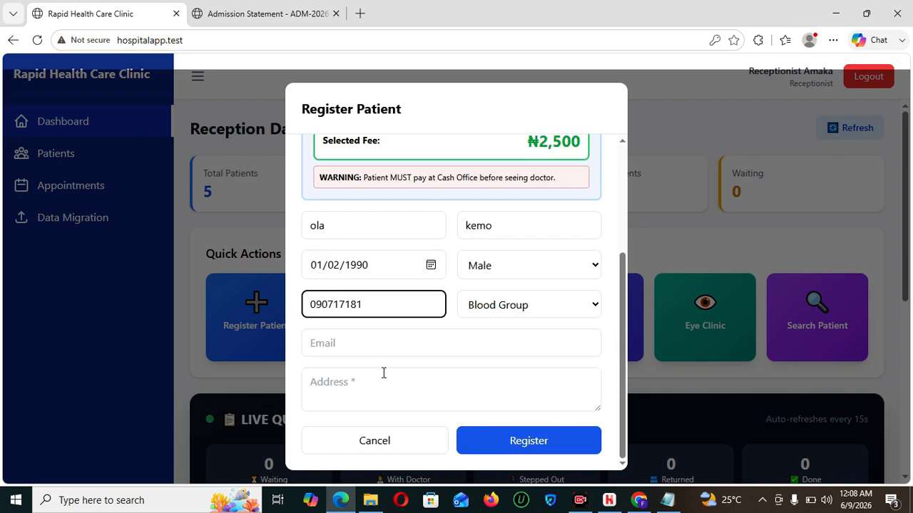
{"action": "left_click", "coordinate": [385, 343]}
{"action": "left_click", "coordinate": [377, 397]}
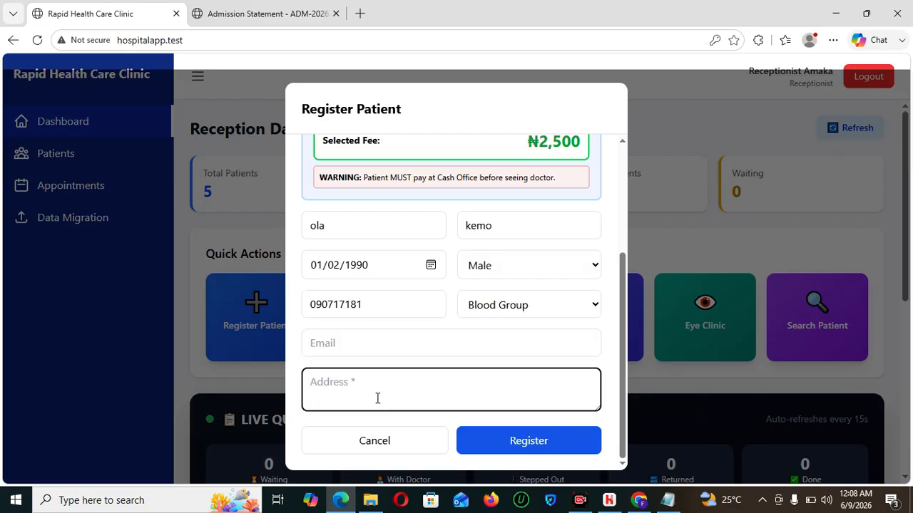
{"action": "type", "text": "magghw"}
{"action": "left_click", "coordinate": [516, 440]}
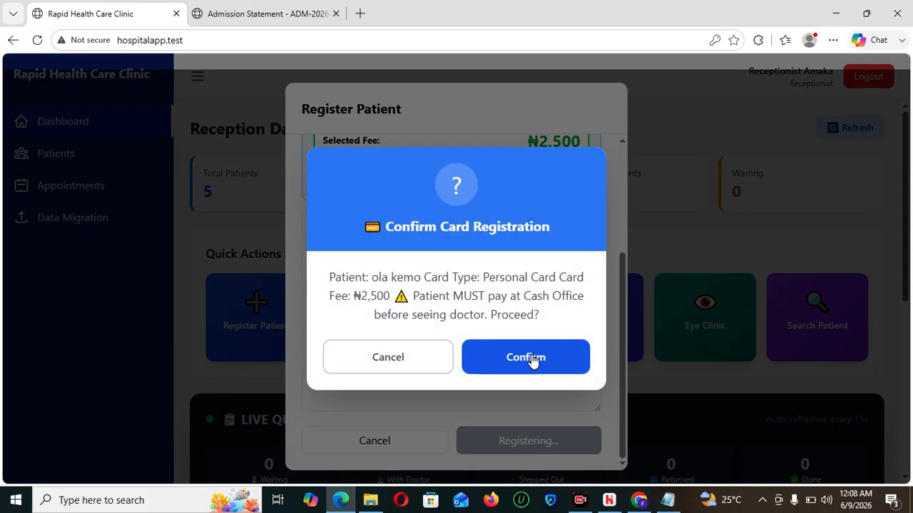
{"action": "left_click", "coordinate": [530, 354]}
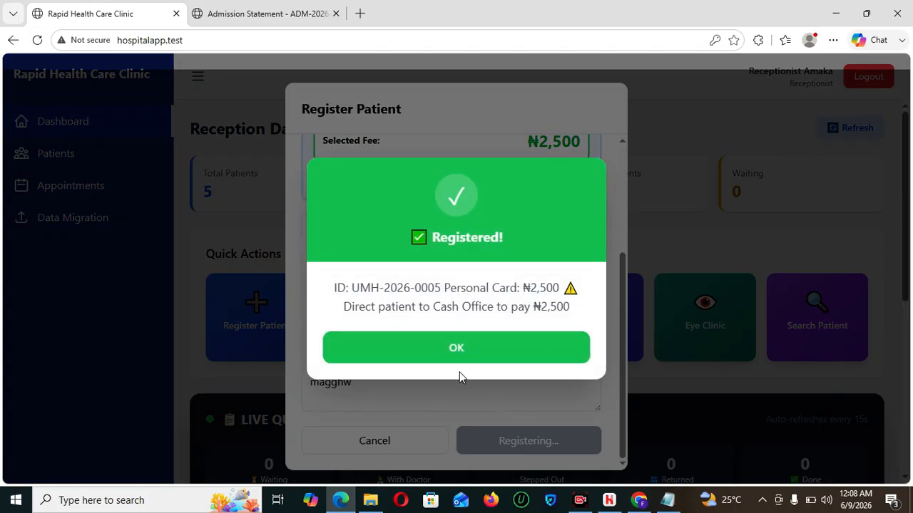
{"action": "left_click", "coordinate": [460, 360]}
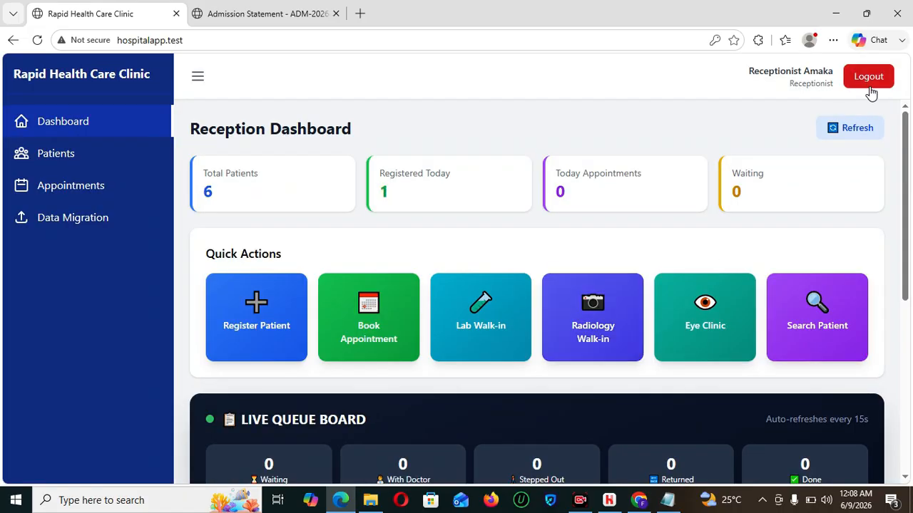
{"action": "left_click", "coordinate": [869, 83]}
- Sign in with the saved accounts login
{"action": "left_click", "coordinate": [517, 270]}
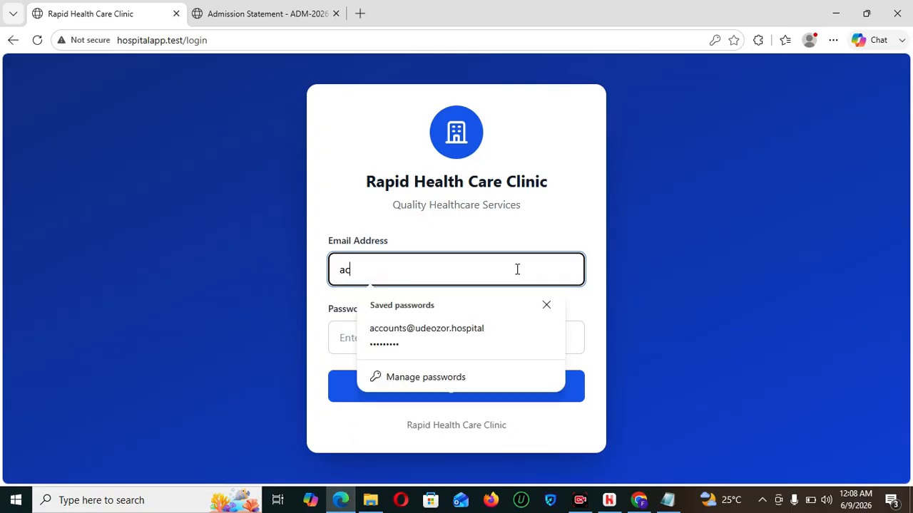
{"action": "left_click", "coordinate": [478, 342]}
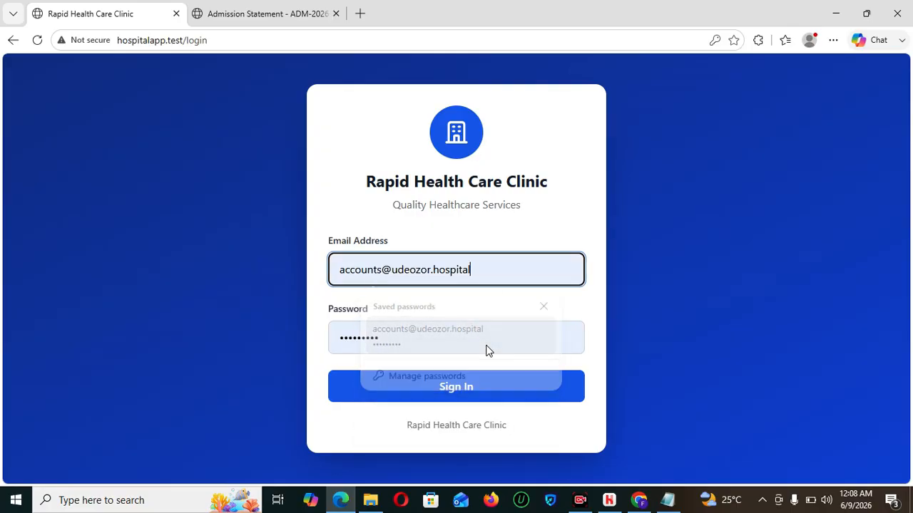
{"action": "left_click", "coordinate": [487, 390]}
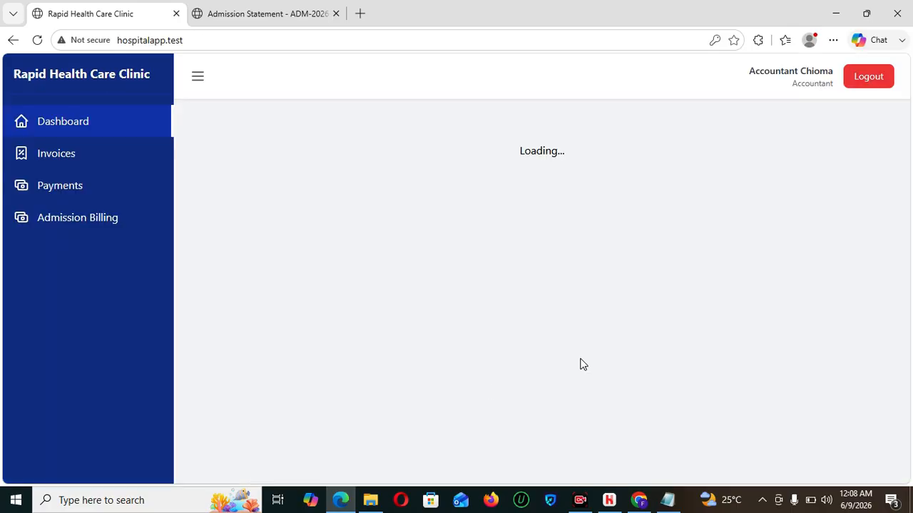
- Mark the new patient's ₦2,500 card fee as paid, then sign out
{"action": "scroll", "coordinate": [912, 201], "scroll_direction": "down", "scroll_amount": 4}
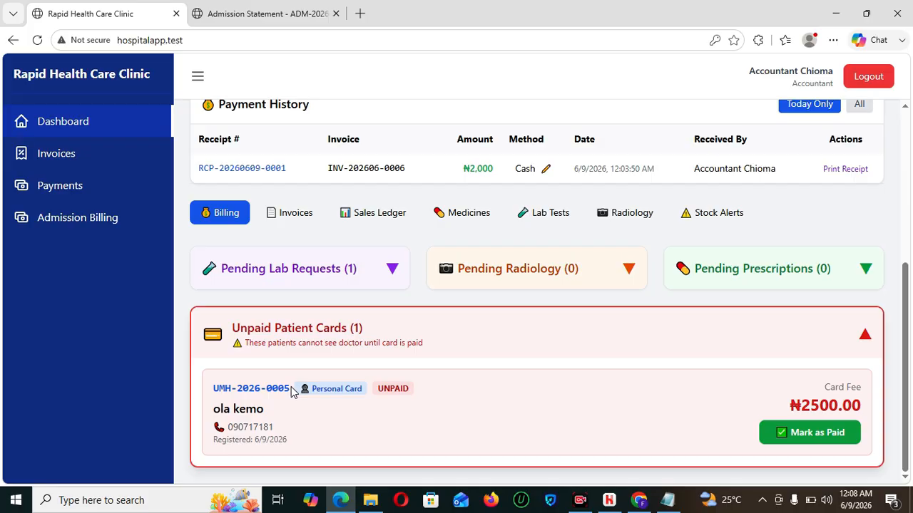
{"action": "left_click_drag", "start_coordinate": [294, 389], "coordinate": [200, 390]}
{"action": "key", "text": "ctrl+c"}
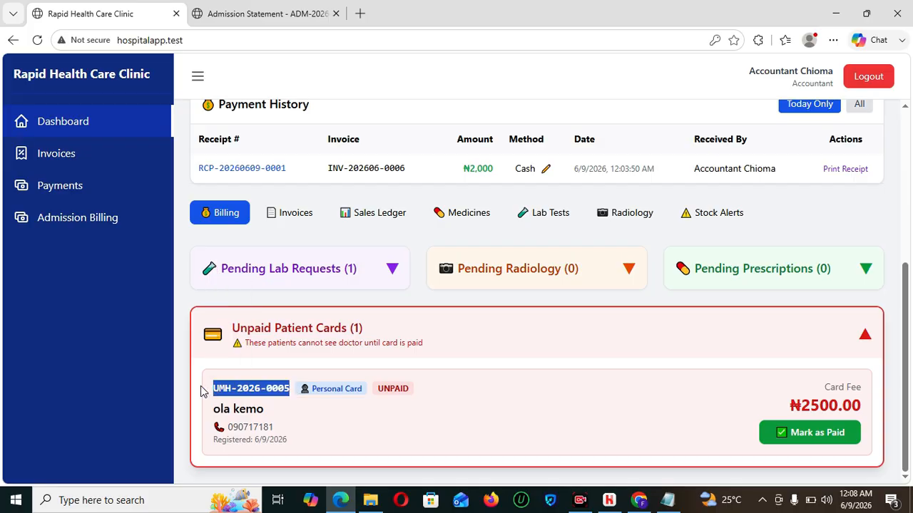
{"action": "left_click", "coordinate": [824, 437]}
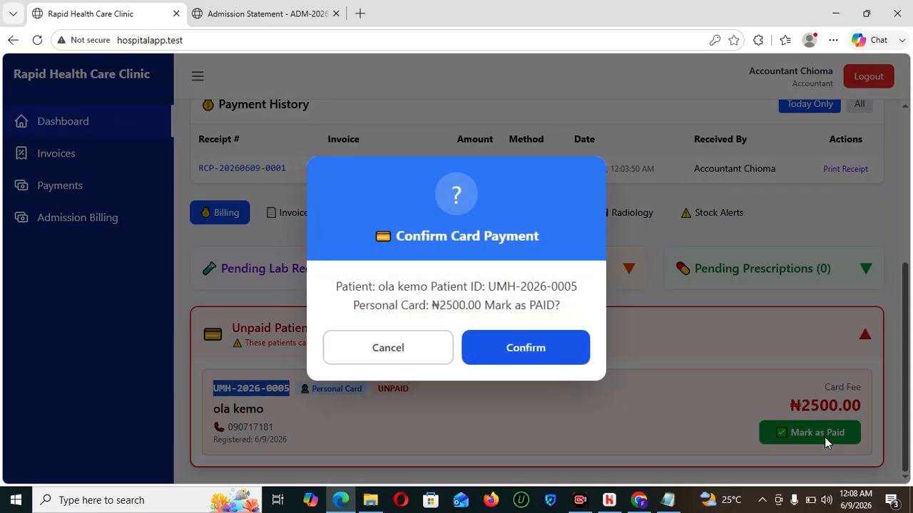
{"action": "left_click", "coordinate": [526, 349]}
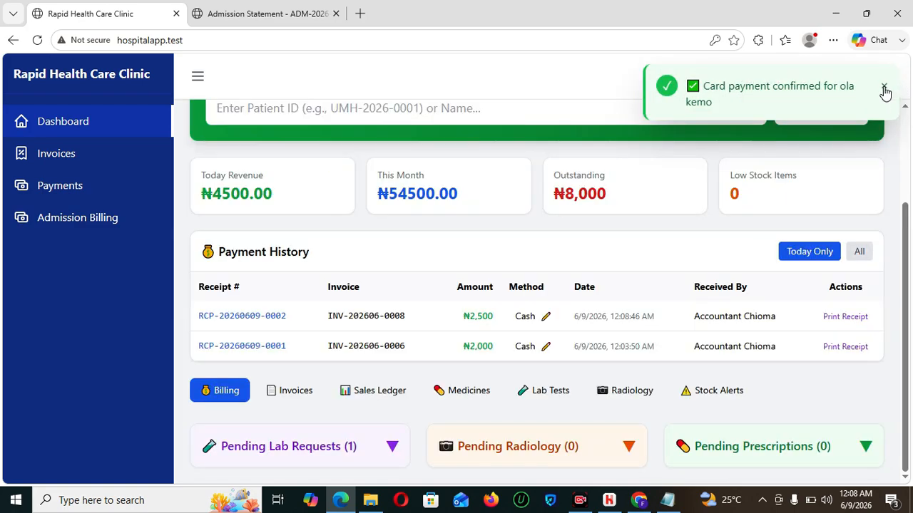
{"action": "left_click", "coordinate": [884, 89]}
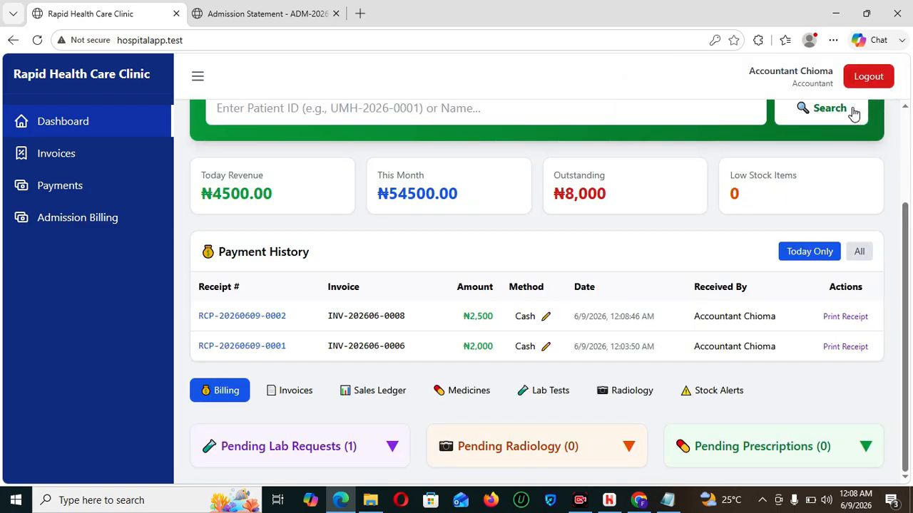
{"action": "left_click", "coordinate": [859, 84]}
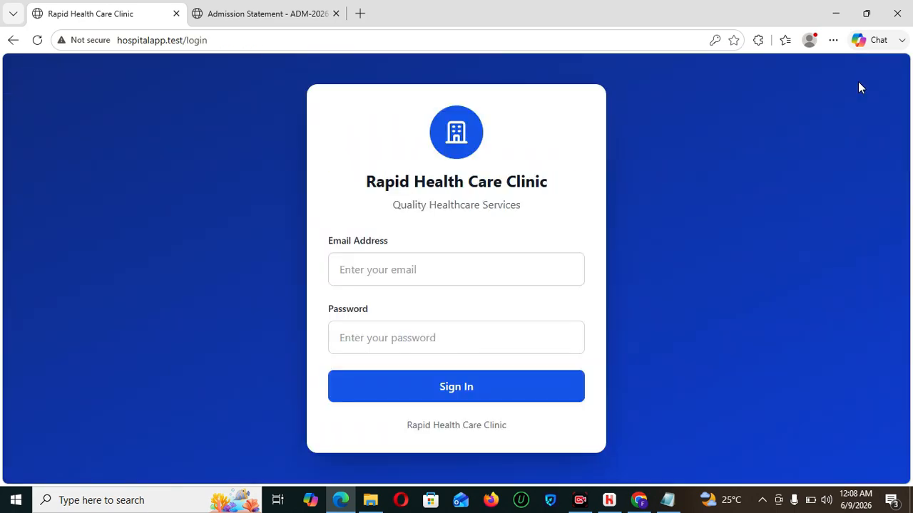
- Sign in with the saved reception login
{"action": "left_click", "coordinate": [418, 273]}
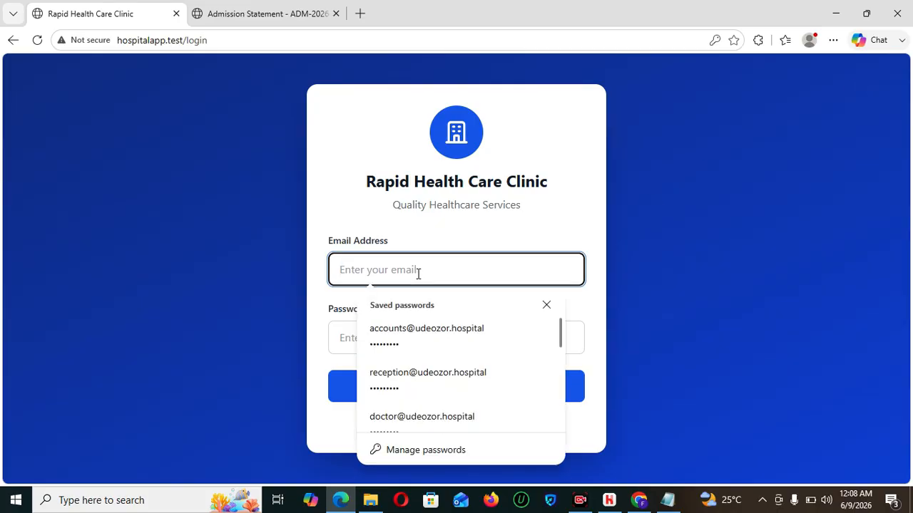
{"action": "left_click", "coordinate": [421, 374]}
{"action": "left_click", "coordinate": [458, 400]}
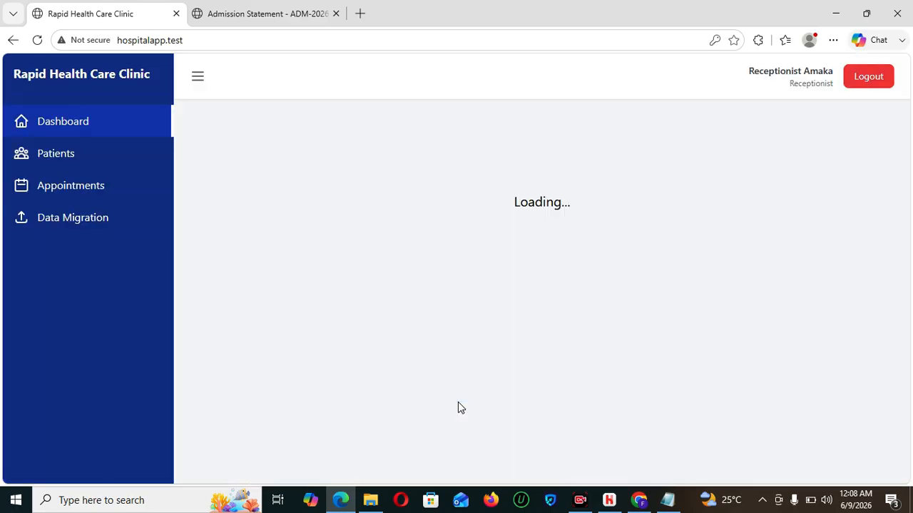
{"action": "scroll", "coordinate": [910, 204], "scroll_direction": "down", "scroll_amount": 5}
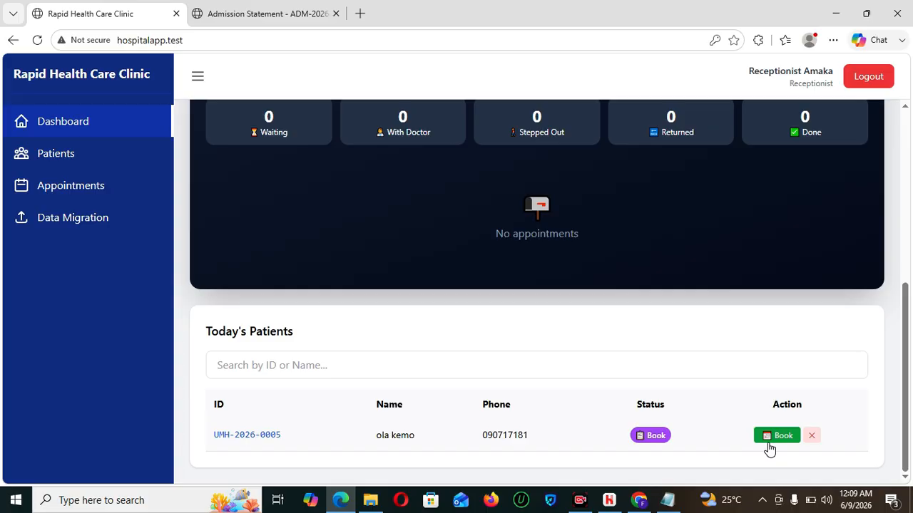
- Book the new patient a General Medicine appointment with the doctor for today
{"action": "left_click", "coordinate": [769, 439]}
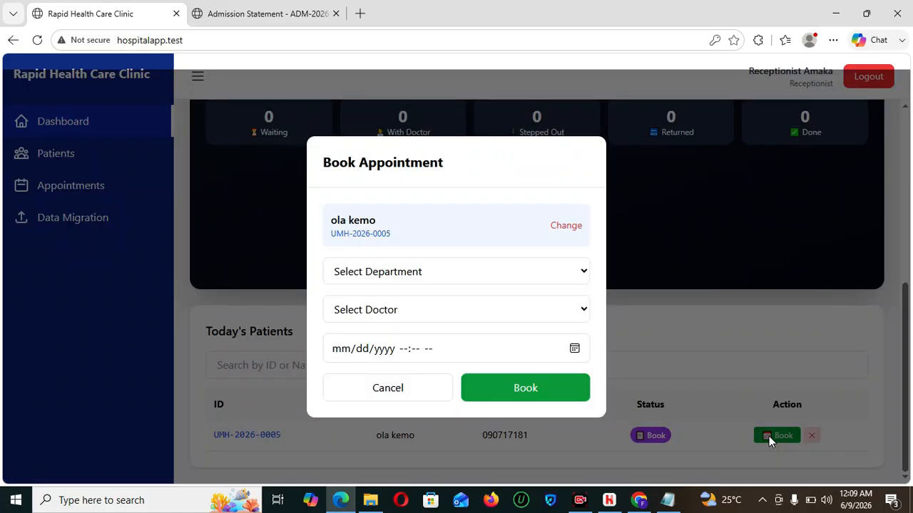
{"action": "left_click", "coordinate": [416, 278]}
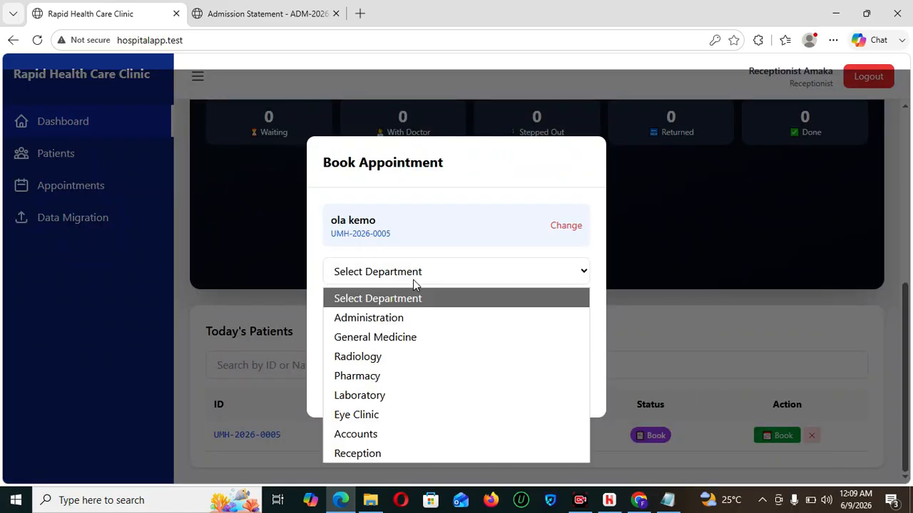
{"action": "left_click", "coordinate": [393, 338]}
{"action": "left_click", "coordinate": [489, 319]}
{"action": "left_click", "coordinate": [440, 356]}
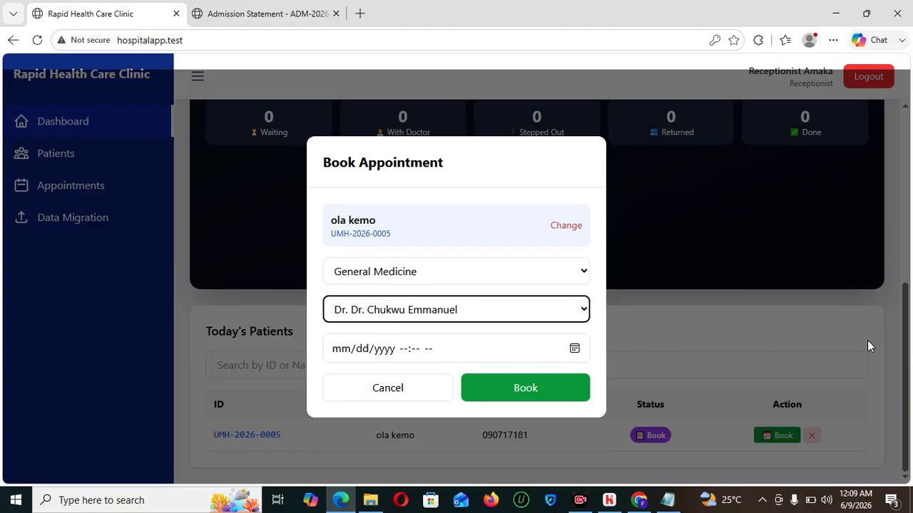
{"action": "left_click", "coordinate": [574, 348]}
{"action": "left_click", "coordinate": [442, 316]}
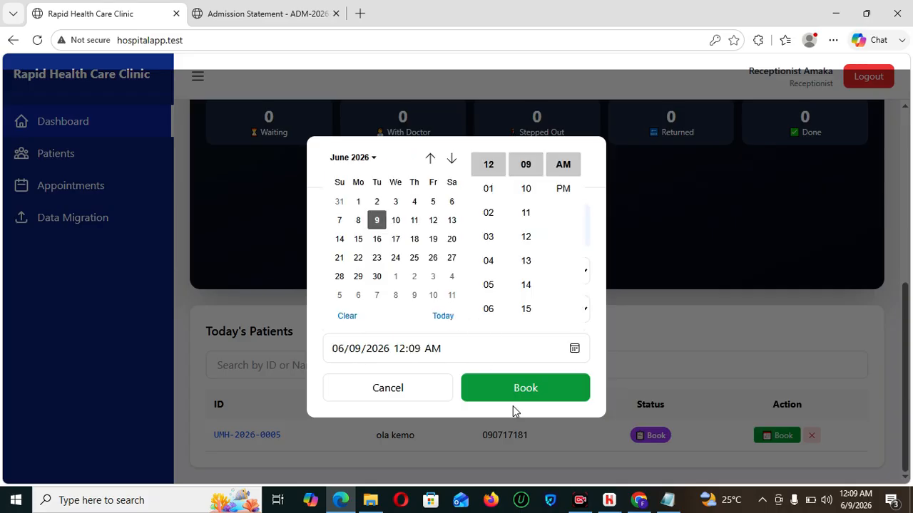
{"action": "left_click", "coordinate": [511, 388]}
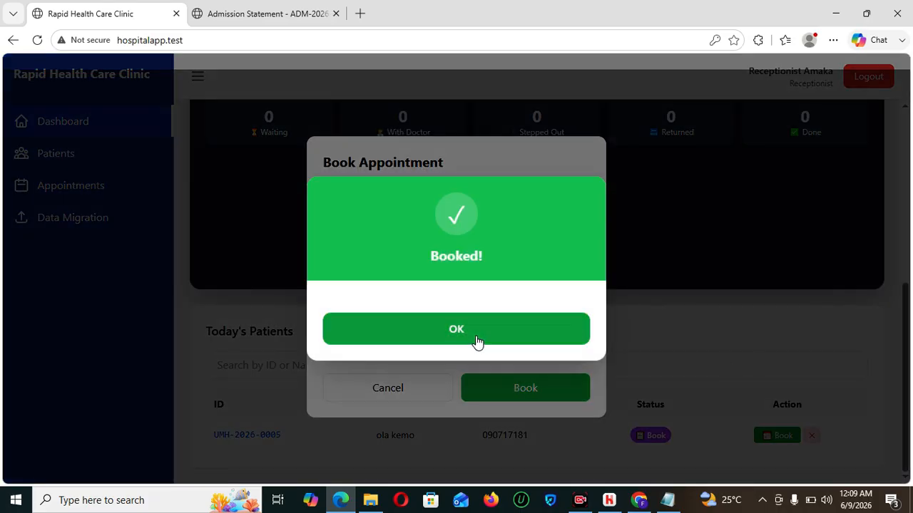
{"action": "left_click", "coordinate": [479, 341]}
{"action": "left_click_drag", "start_coordinate": [909, 349], "coordinate": [912, 426]}
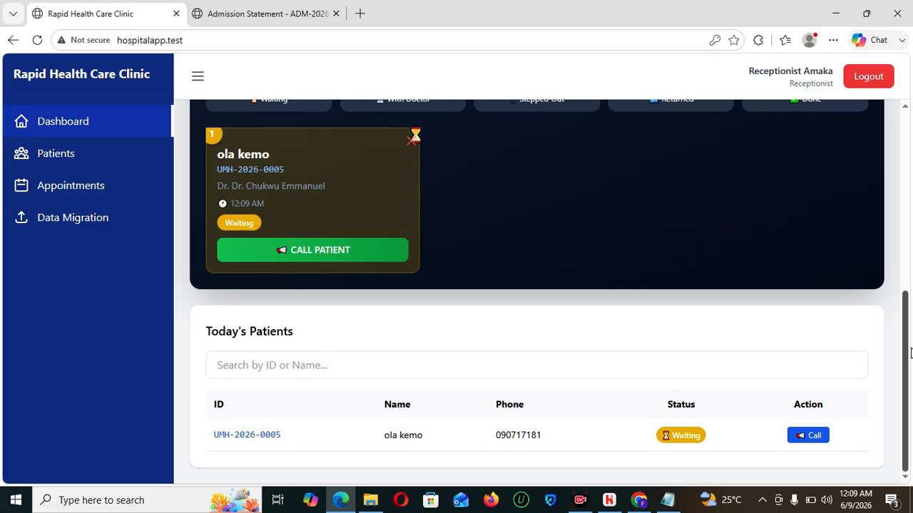
- Call the new patient in to the doctor and confirm, moving them to With Doctor
{"action": "left_click_drag", "start_coordinate": [905, 310], "coordinate": [903, 357]}
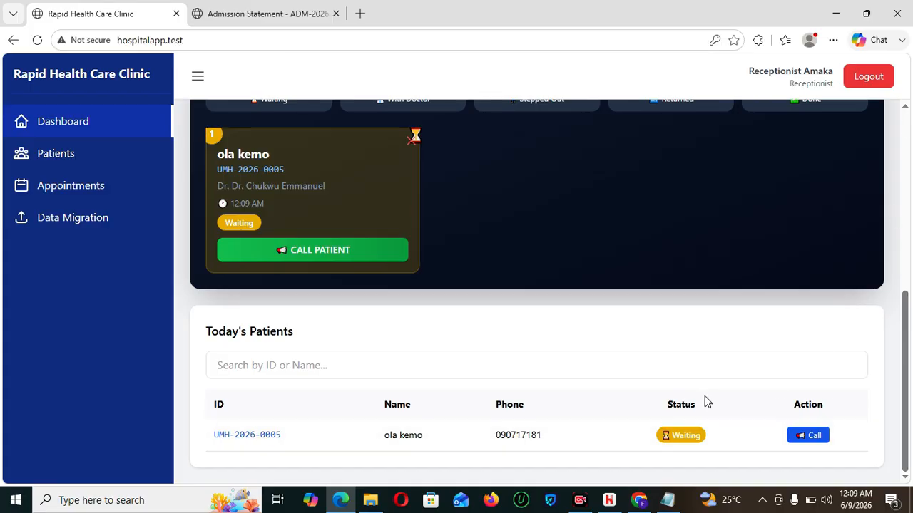
{"action": "left_click", "coordinate": [814, 436]}
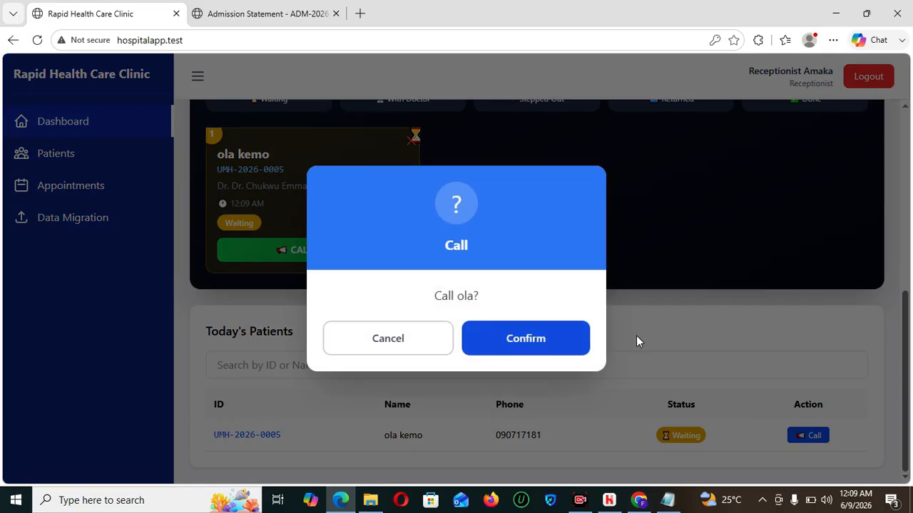
{"action": "left_click", "coordinate": [571, 340]}
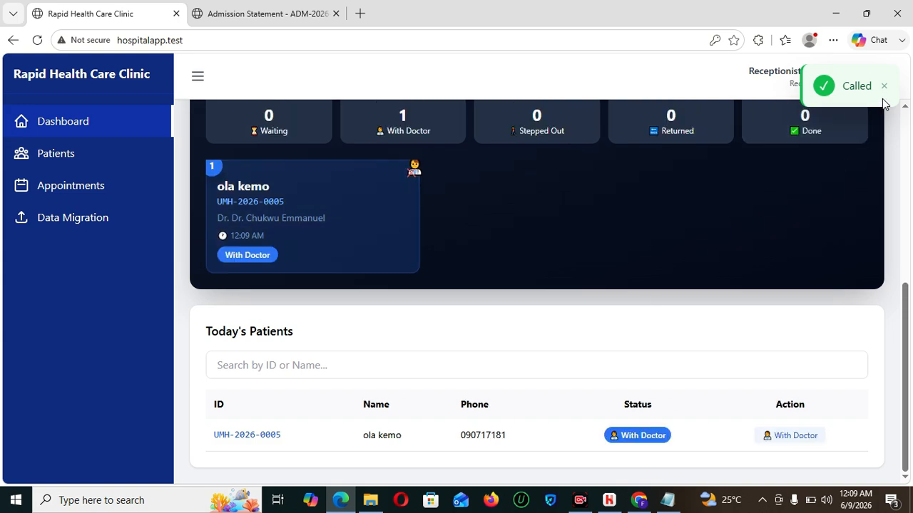
{"action": "left_click", "coordinate": [883, 89]}
- Log out of reception and sign in with the saved doctor login
{"action": "left_click", "coordinate": [868, 78]}
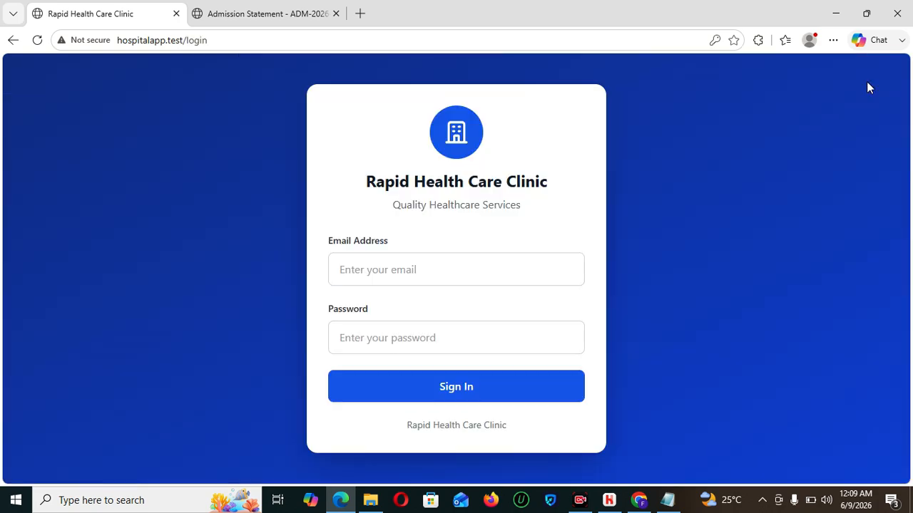
{"action": "left_click", "coordinate": [468, 266]}
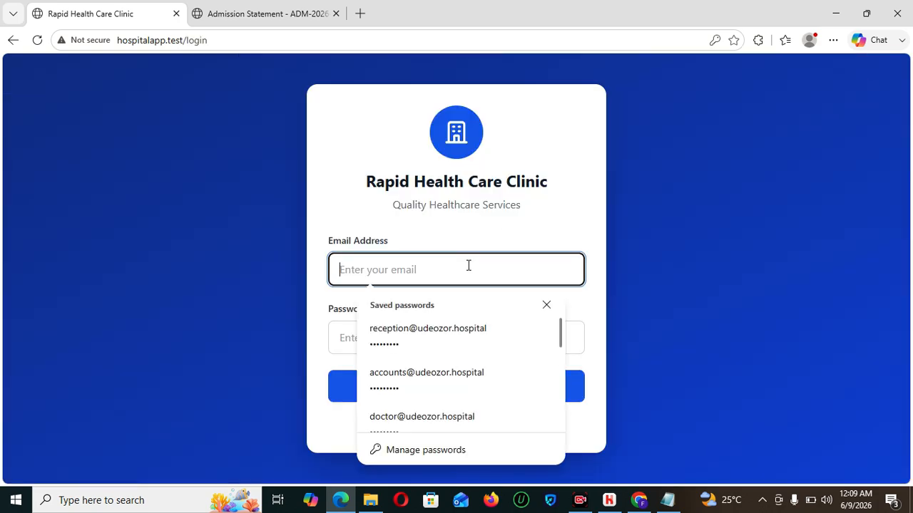
{"action": "type", "text": "d"}
{"action": "left_click", "coordinate": [444, 331]}
{"action": "left_click", "coordinate": [471, 391]}
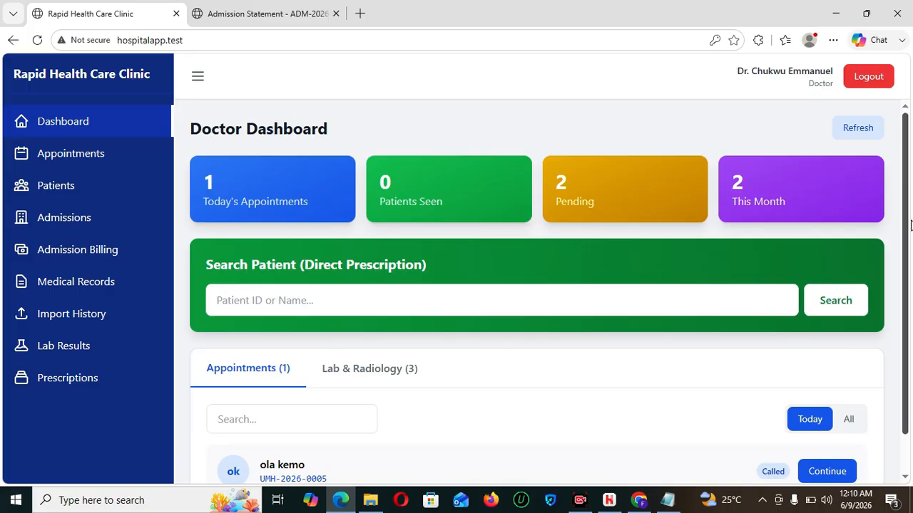
{"action": "scroll", "coordinate": [904, 235], "scroll_direction": "down", "scroll_amount": 1}
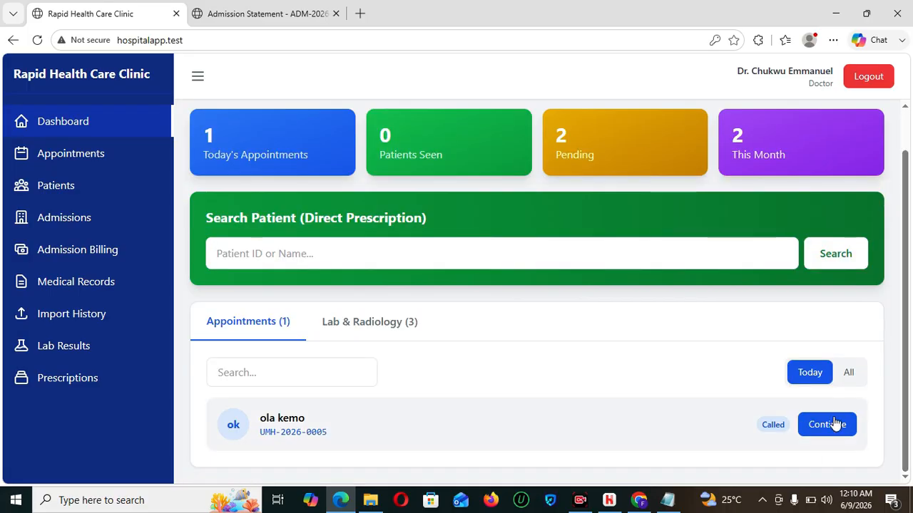
- Record the new patient's vitals: blood pressure 12, temperature 67, pulse 67, respiratory rate 12
{"action": "left_click", "coordinate": [834, 424]}
{"action": "left_click", "coordinate": [242, 252]}
{"action": "type", "text": "120/80"}
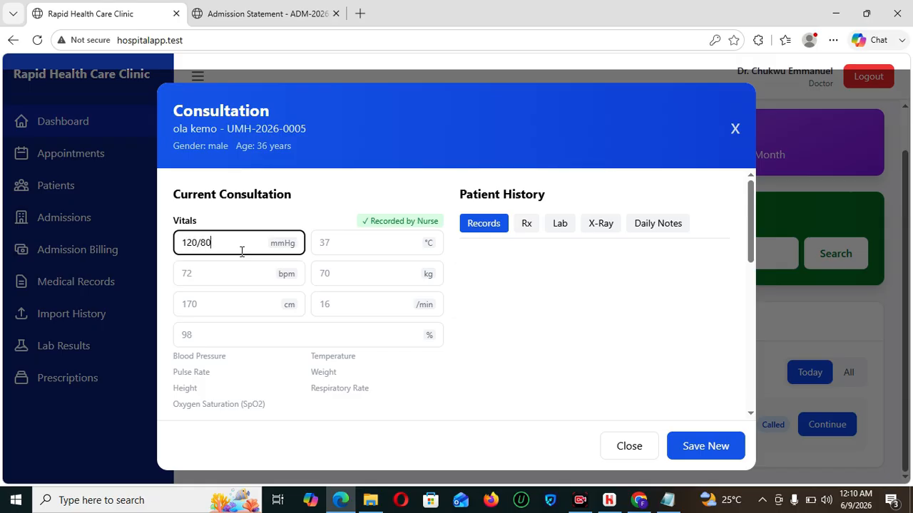
{"action": "key", "text": "Tab"}
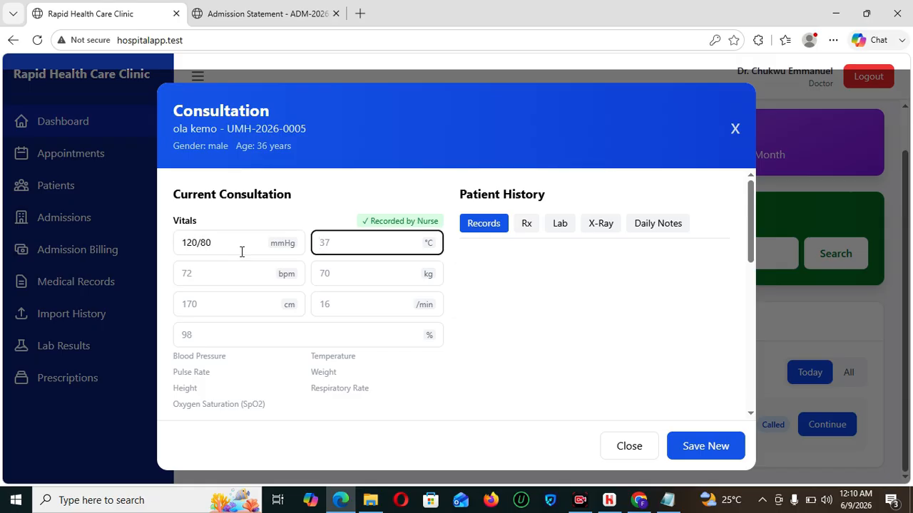
{"action": "type", "text": "67"}
{"action": "key", "text": "Tab"}
{"action": "type", "text": "67"}
{"action": "key", "text": "Tab"}
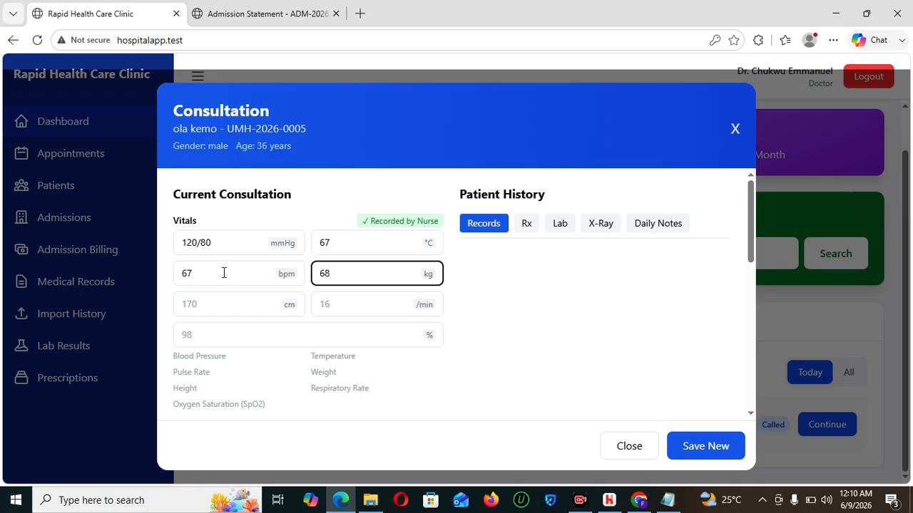
{"action": "key", "text": "Tab"}
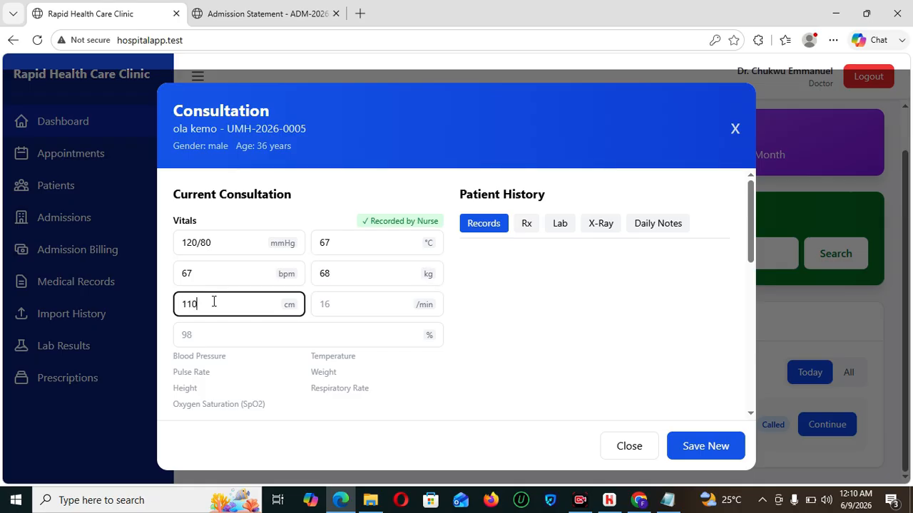
{"action": "left_click", "coordinate": [376, 297]}
{"action": "type", "text": "12"}
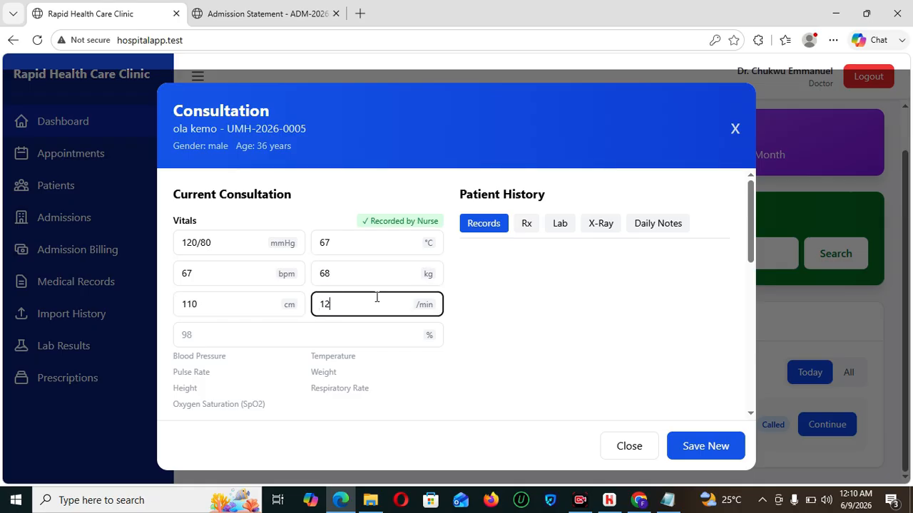
{"action": "left_click", "coordinate": [301, 344]}
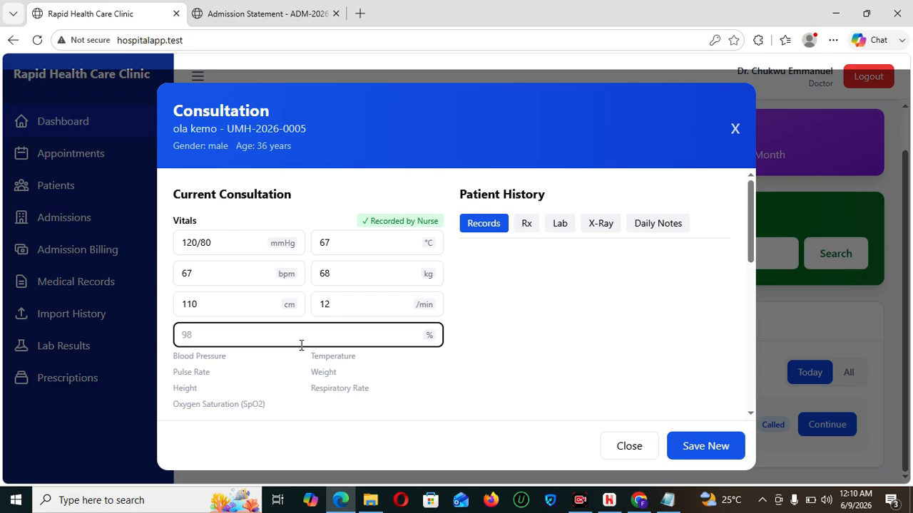
{"action": "left_click", "coordinate": [711, 451]}
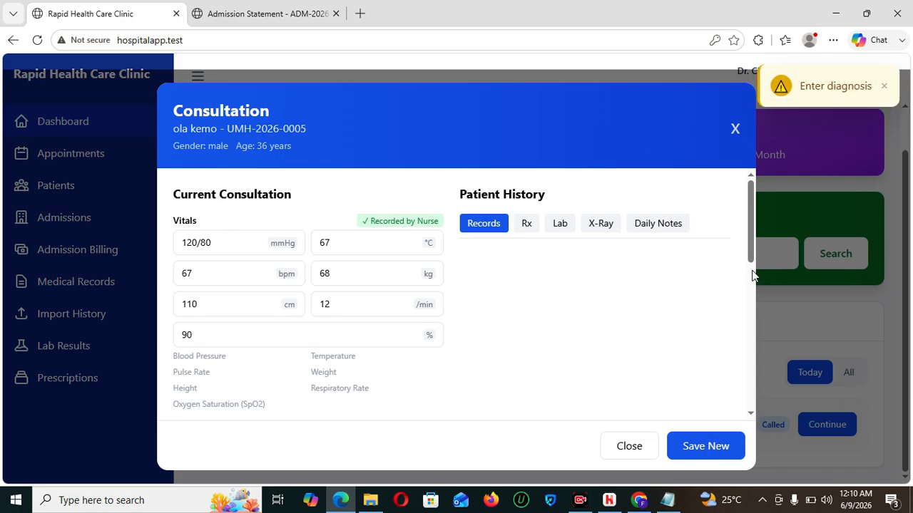
{"action": "left_click_drag", "start_coordinate": [751, 230], "coordinate": [759, 292]}
- Enter symptoms 'heaceg' with '---' placeholder findings, diagnosis and treatment, then save and close
{"action": "left_click", "coordinate": [306, 269]}
{"action": "type", "text": "heacegeg"}
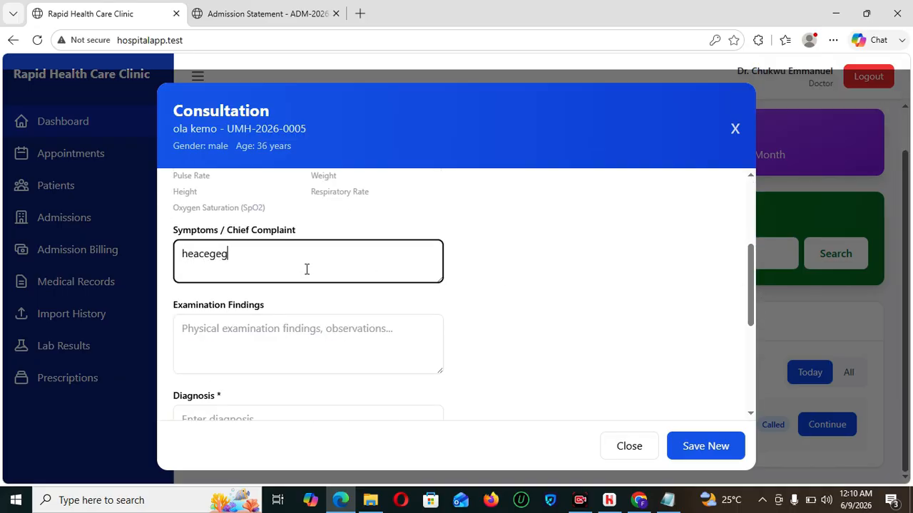
{"action": "left_click", "coordinate": [277, 337]}
{"action": "type", "text": "---"}
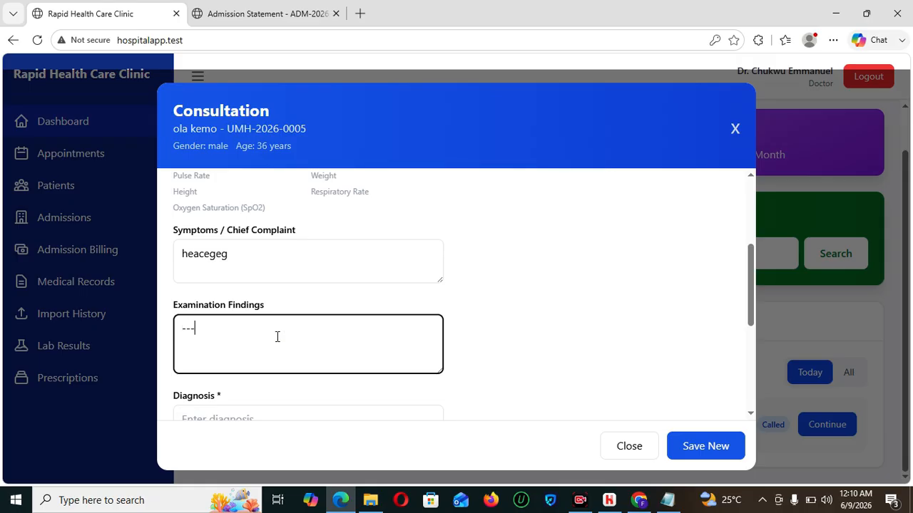
{"action": "left_click", "coordinate": [272, 414]}
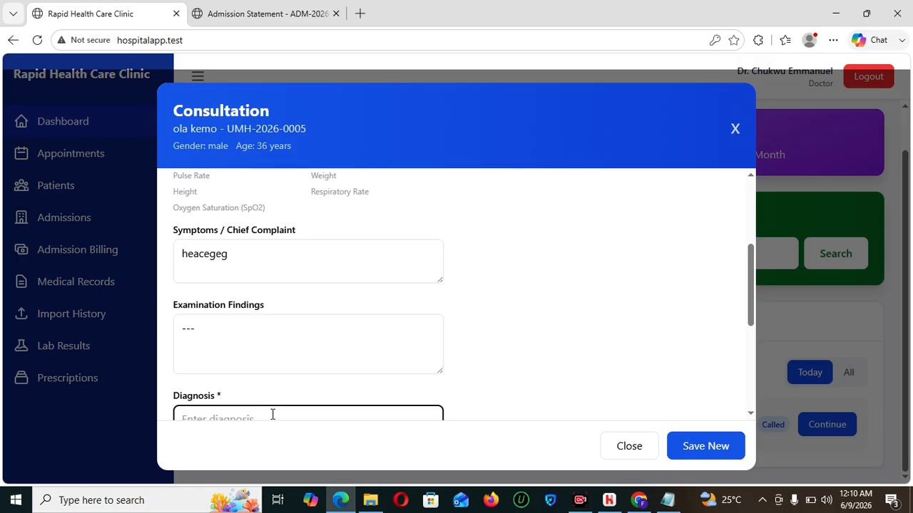
{"action": "type", "text": "---"}
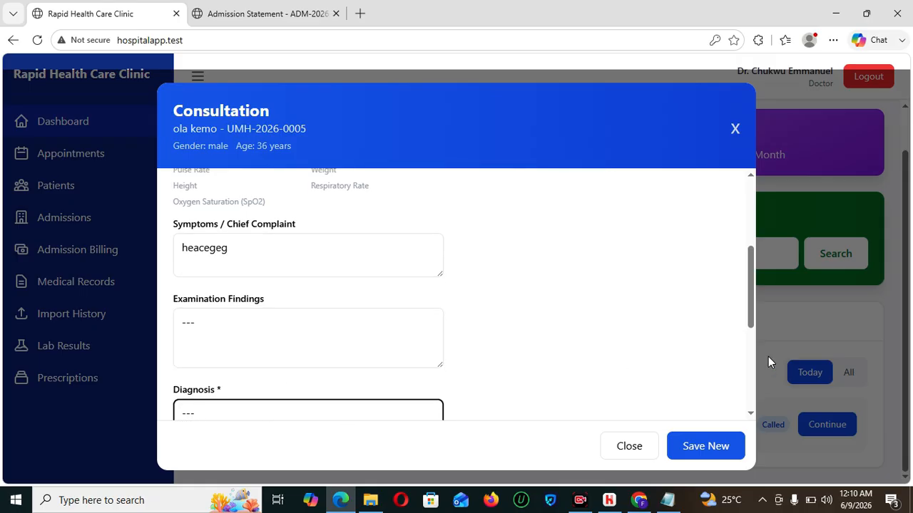
{"action": "left_click_drag", "start_coordinate": [754, 286], "coordinate": [759, 348]}
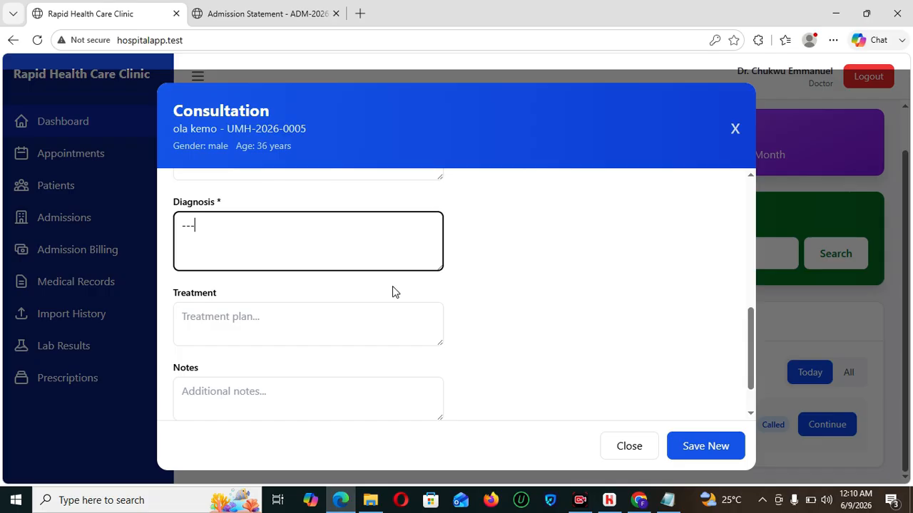
{"action": "left_click", "coordinate": [395, 314]}
{"action": "type", "text": "--"}
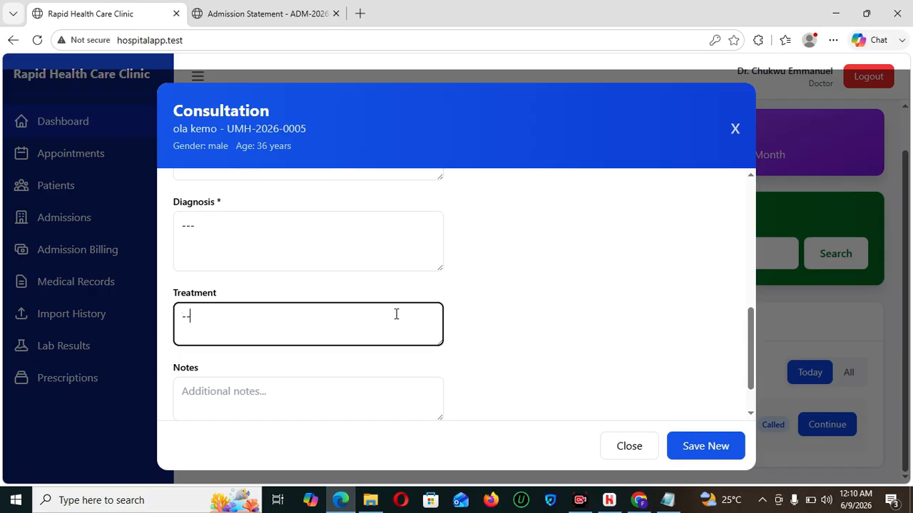
{"action": "left_click", "coordinate": [701, 442]}
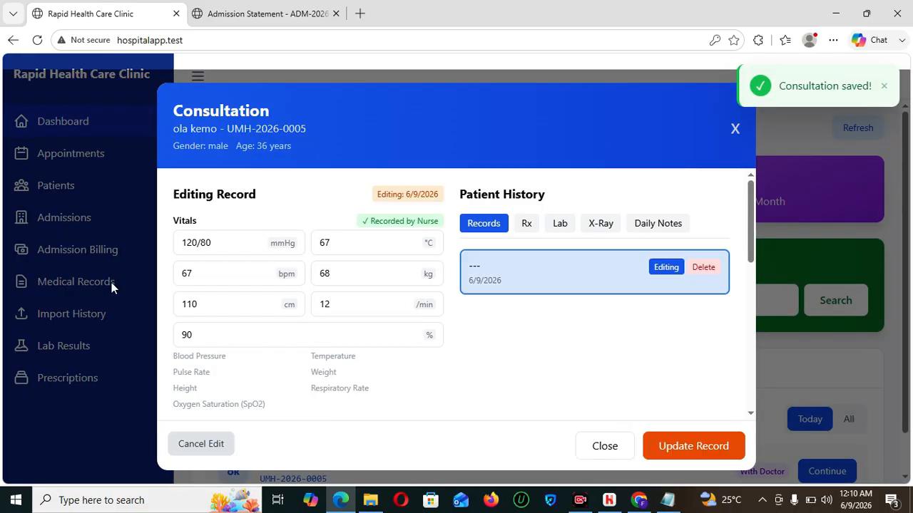
{"action": "left_click", "coordinate": [607, 445]}
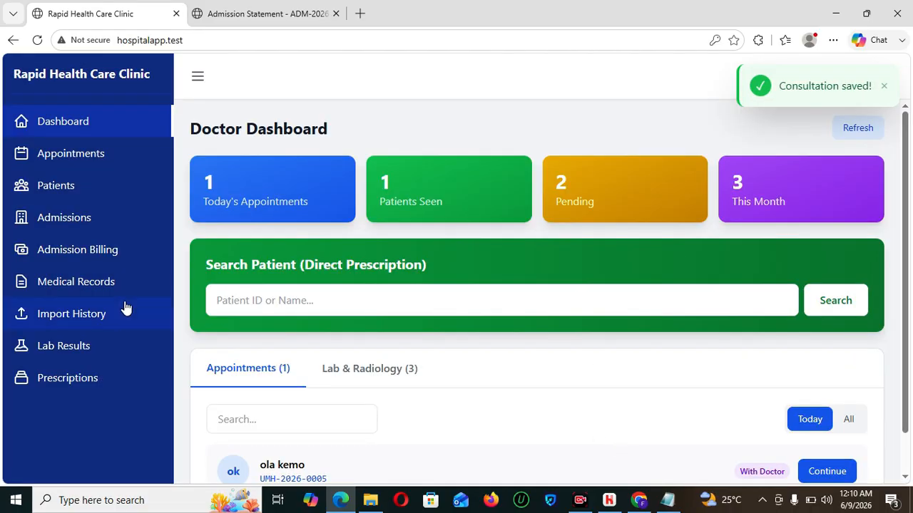
{"action": "left_click", "coordinate": [95, 260]}
- Start a new admission request for the new patient in Double ward bed DB001-002
{"action": "left_click", "coordinate": [64, 220]}
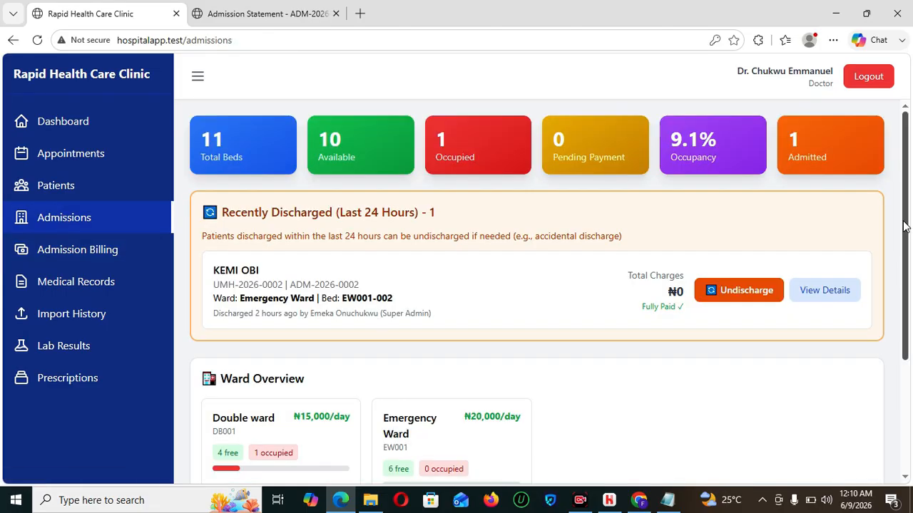
{"action": "left_click_drag", "start_coordinate": [906, 227], "coordinate": [912, 300]}
{"action": "scroll", "coordinate": [911, 299], "scroll_direction": "down", "scroll_amount": 1}
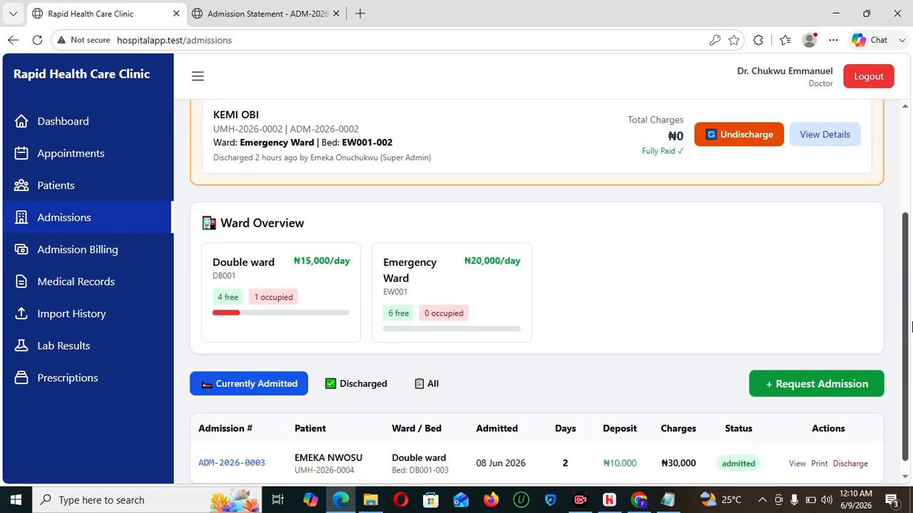
{"action": "left_click", "coordinate": [794, 383]}
{"action": "left_click", "coordinate": [353, 206]}
{"action": "type", "text": "ola"}
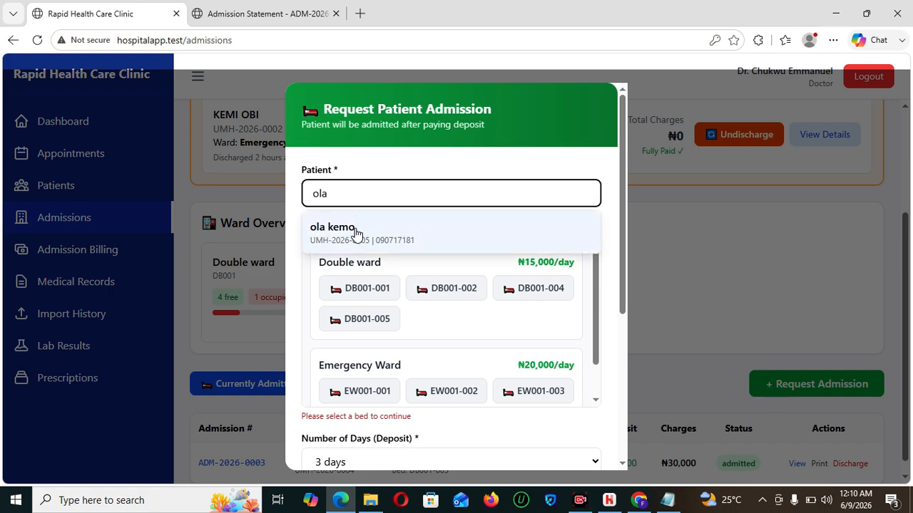
{"action": "left_click", "coordinate": [358, 246]}
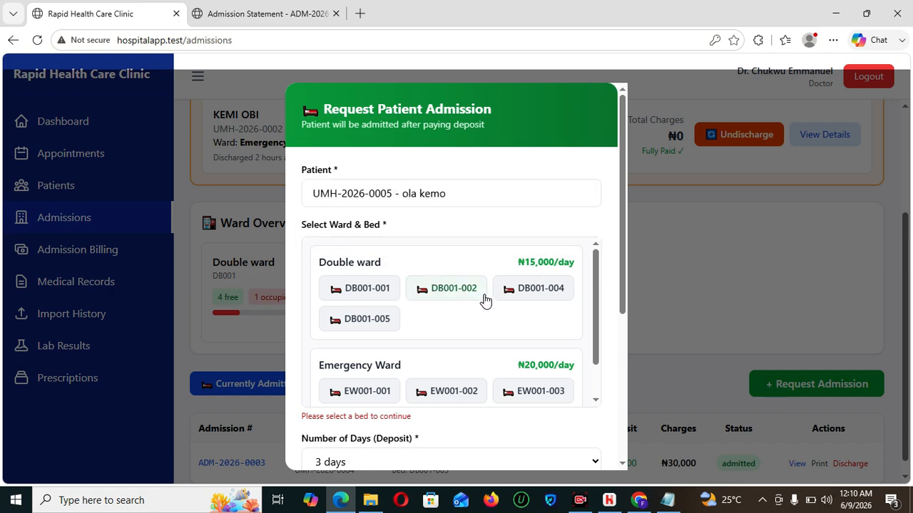
{"action": "left_click", "coordinate": [443, 297]}
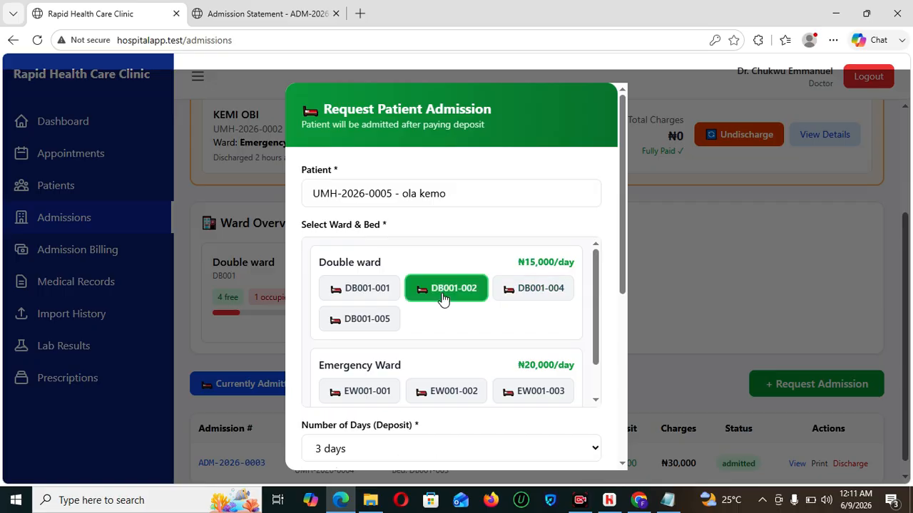
- Set a 1-day deposit period and reason 'weakness', then submit the request
{"action": "scroll", "coordinate": [623, 285], "scroll_direction": "down", "scroll_amount": 2}
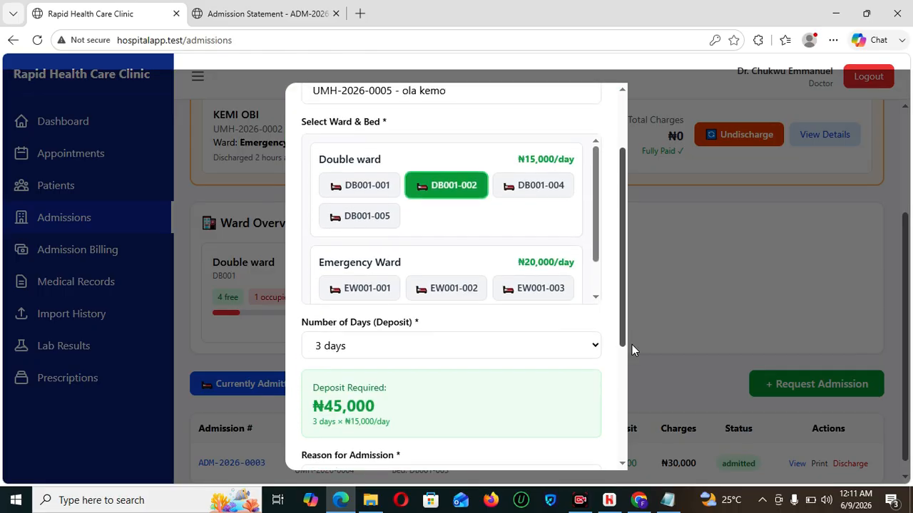
{"action": "left_click", "coordinate": [412, 303]}
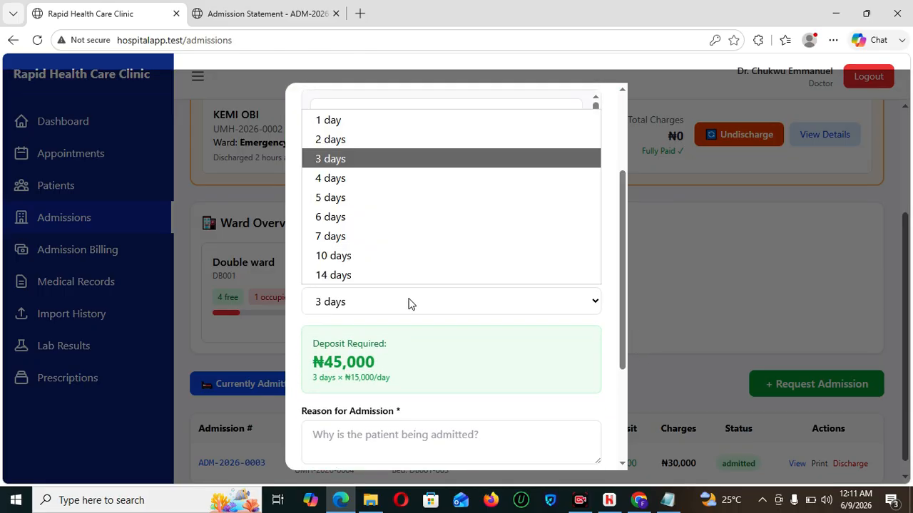
{"action": "left_click", "coordinate": [351, 120]}
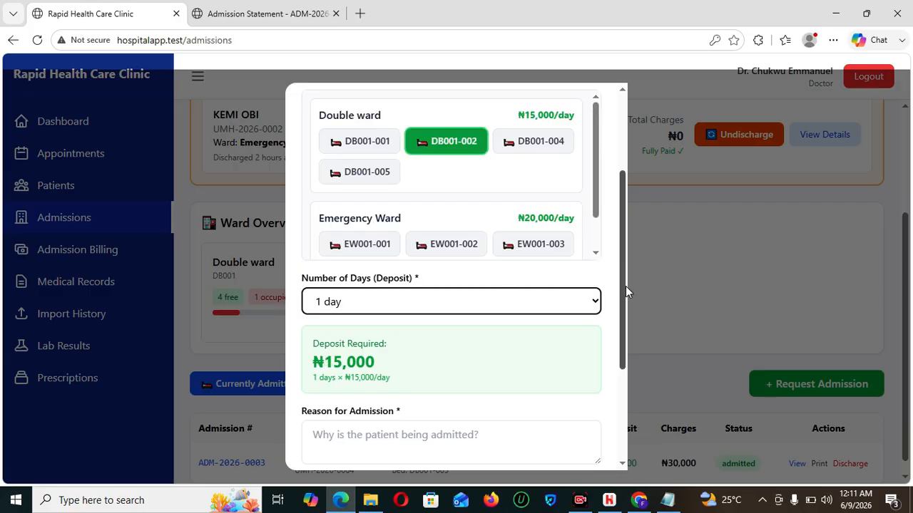
{"action": "scroll", "coordinate": [625, 287], "scroll_direction": "down", "scroll_amount": 2}
{"action": "left_click", "coordinate": [449, 306]}
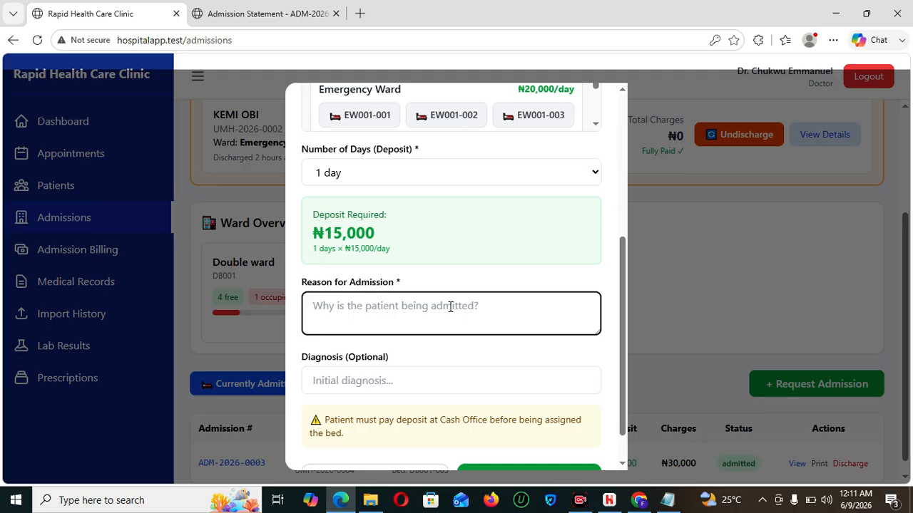
{"action": "type", "text": "weakness"}
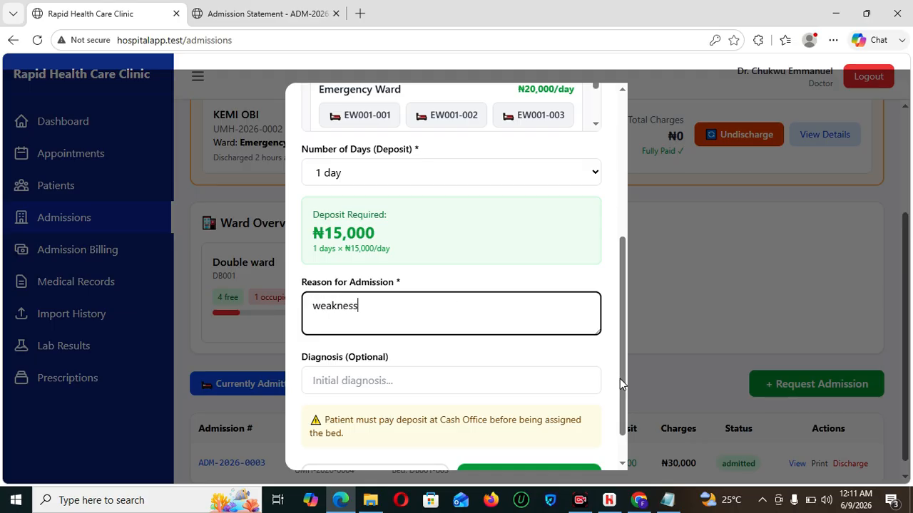
{"action": "scroll", "coordinate": [624, 398], "scroll_direction": "down", "scroll_amount": 1}
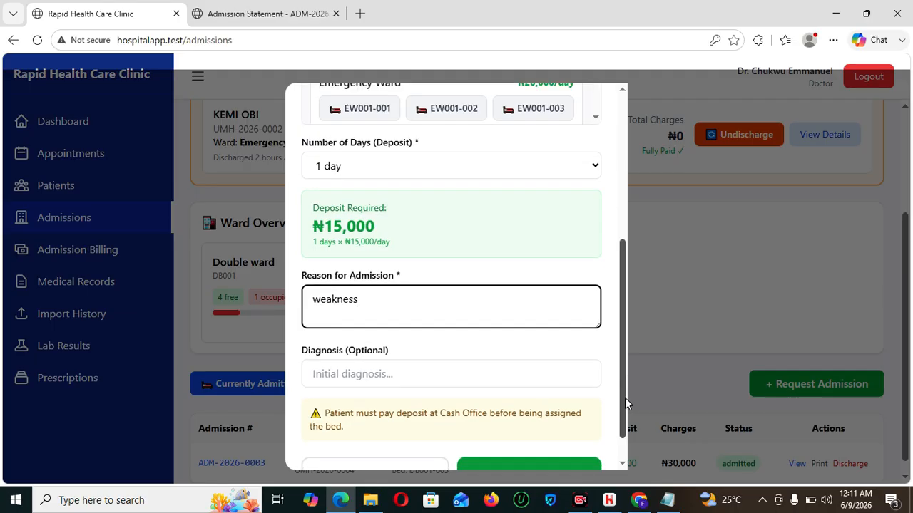
{"action": "left_click", "coordinate": [531, 442]}
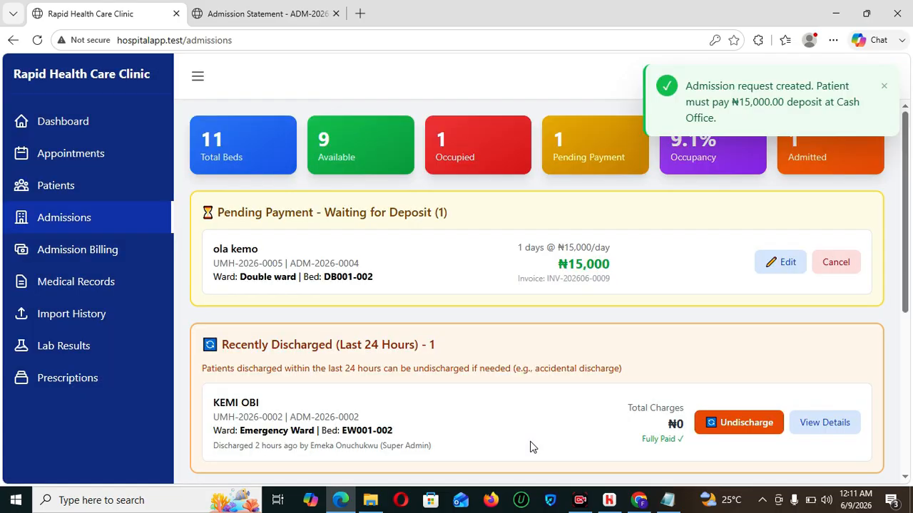
{"action": "left_click_drag", "start_coordinate": [904, 260], "coordinate": [909, 368]}
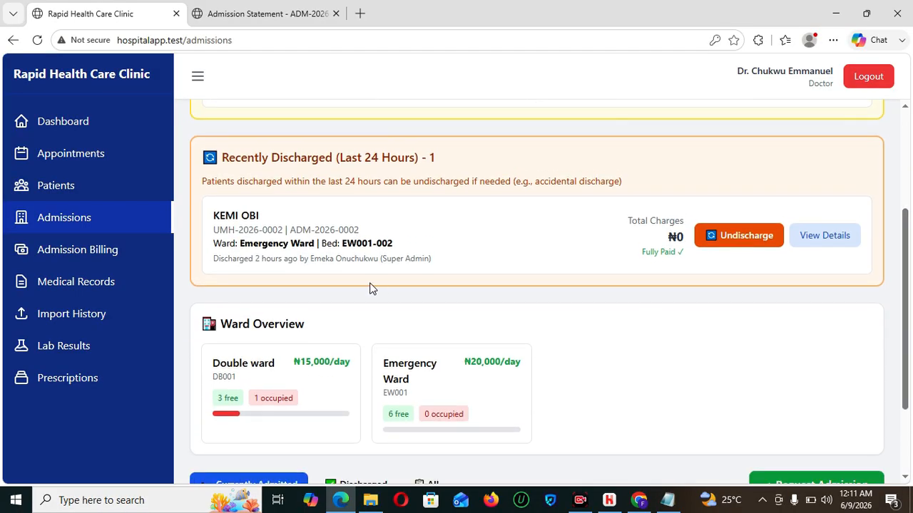
{"action": "left_click", "coordinate": [57, 258]}
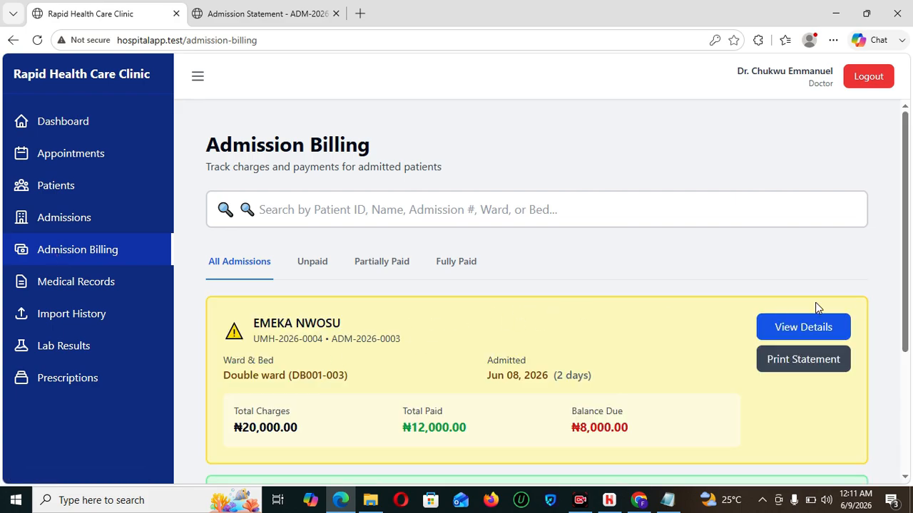
{"action": "left_click_drag", "start_coordinate": [910, 277], "coordinate": [903, 250]}
{"action": "left_click", "coordinate": [73, 229]}
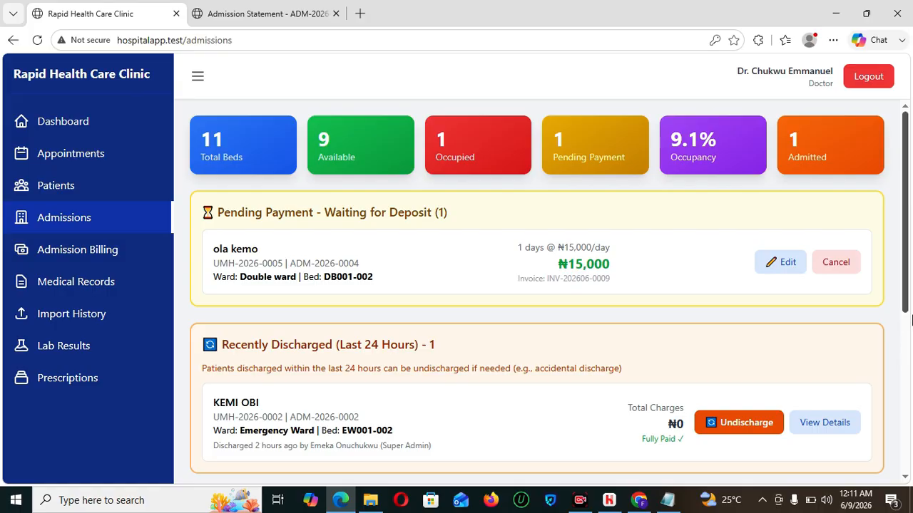
{"action": "left_click_drag", "start_coordinate": [910, 260], "coordinate": [911, 238]}
- Sign out of the doctor account and sign in with the accounts user's saved login
{"action": "left_click", "coordinate": [876, 78]}
{"action": "left_click", "coordinate": [497, 281]}
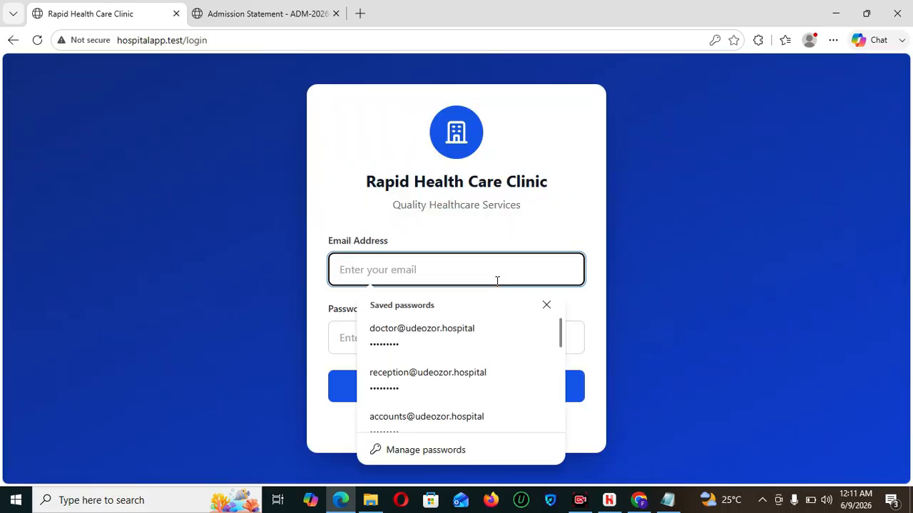
{"action": "left_click", "coordinate": [447, 388]}
{"action": "left_click_drag", "start_coordinate": [536, 264], "coordinate": [262, 285]}
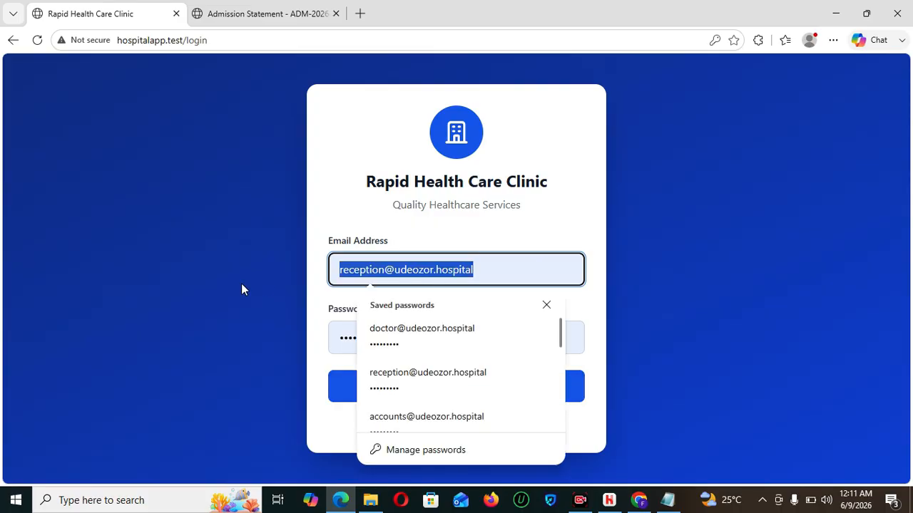
{"action": "type", "text": "accounts"}
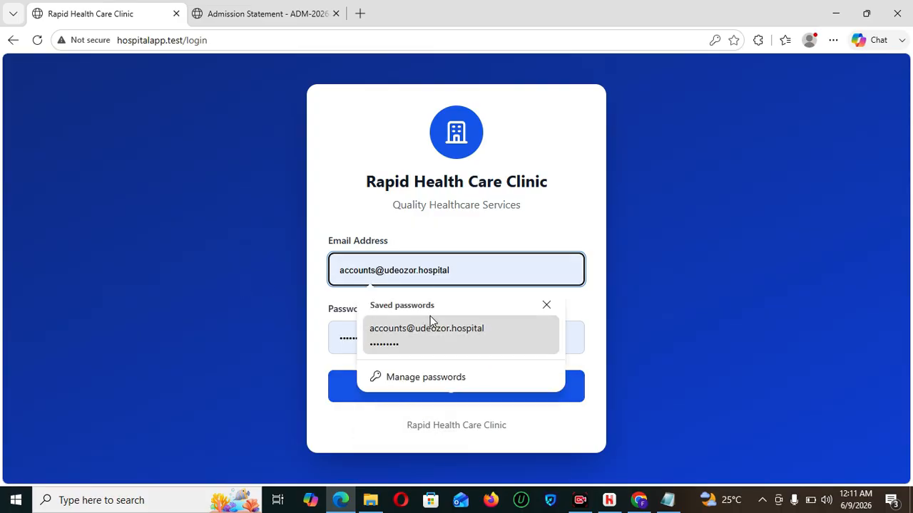
{"action": "left_click", "coordinate": [430, 326]}
{"action": "left_click", "coordinate": [443, 400]}
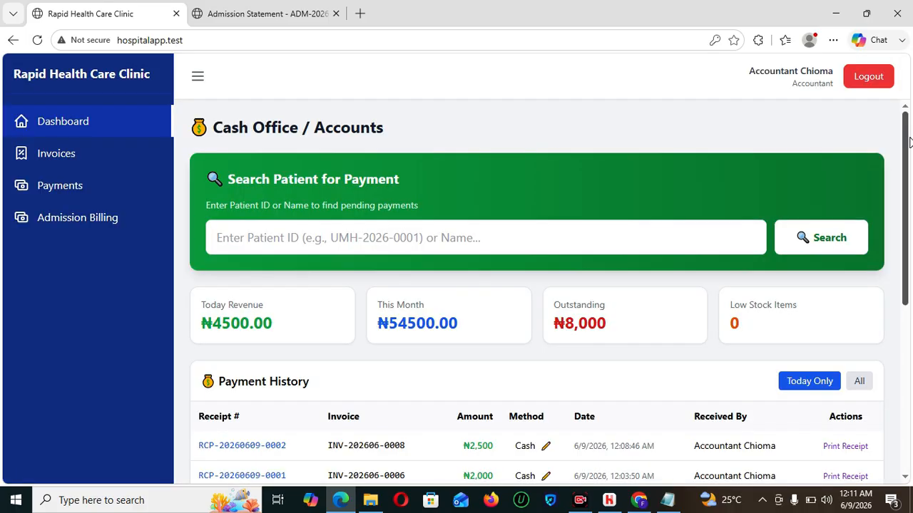
- Record a ₦5,000 Bank Transfer deposit for the verified patient ID, admitting them to DB001-002
{"action": "left_click_drag", "start_coordinate": [909, 143], "coordinate": [910, 341]}
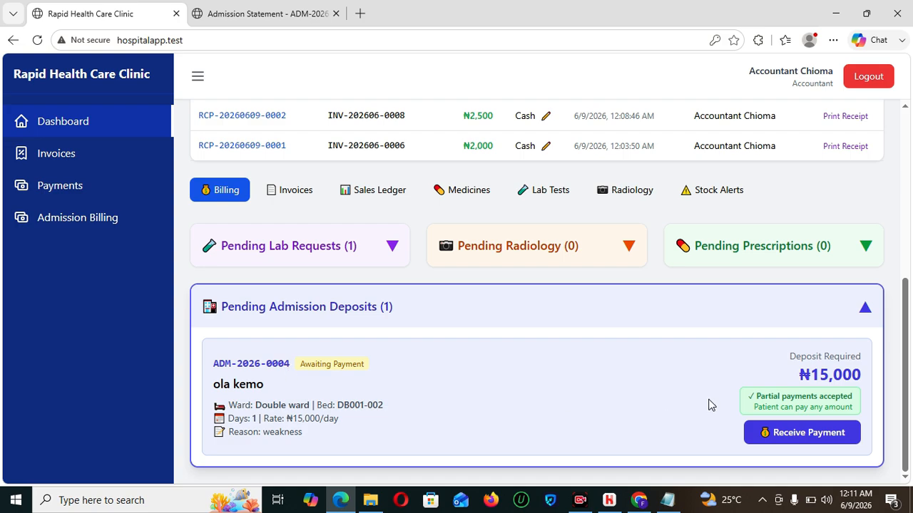
{"action": "left_click", "coordinate": [798, 436]}
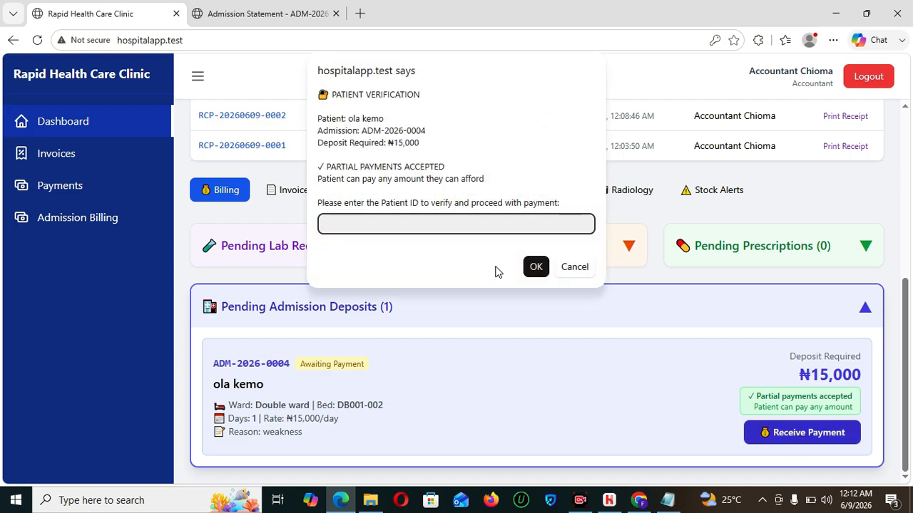
{"action": "type", "text": "UMH-2026-0005"}
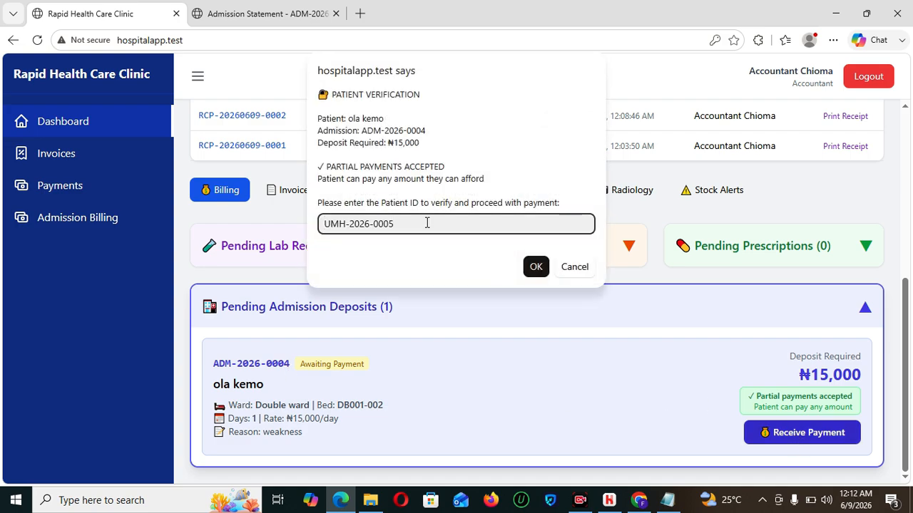
{"action": "left_click", "coordinate": [535, 267]}
{"action": "left_click", "coordinate": [439, 316]}
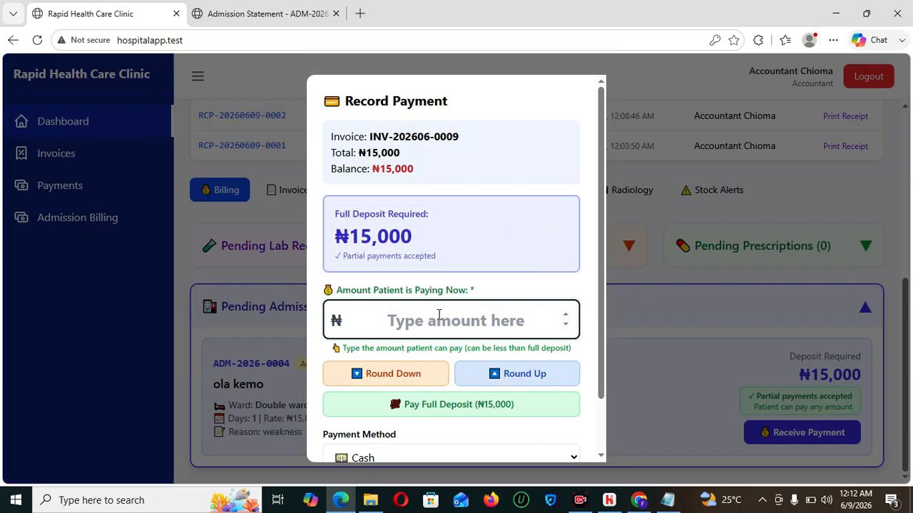
{"action": "type", "text": "5000"}
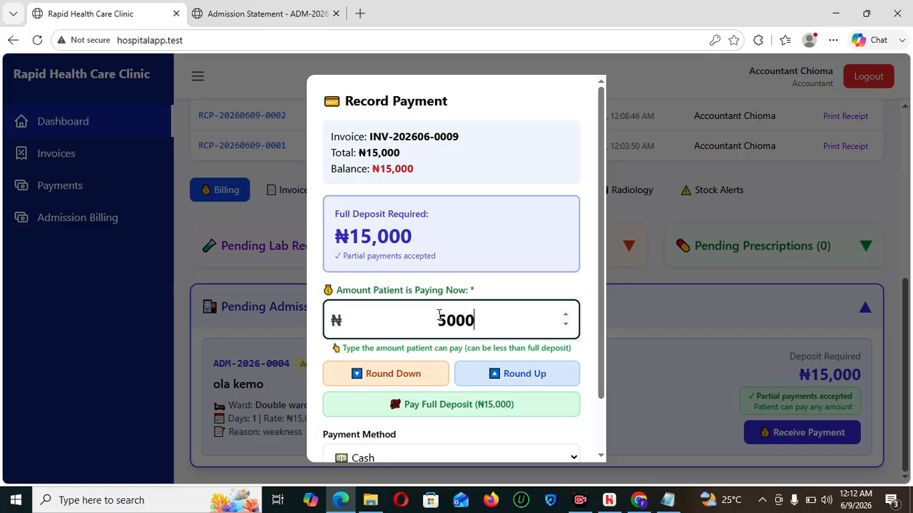
{"action": "scroll", "coordinate": [599, 348], "scroll_direction": "down", "scroll_amount": 1}
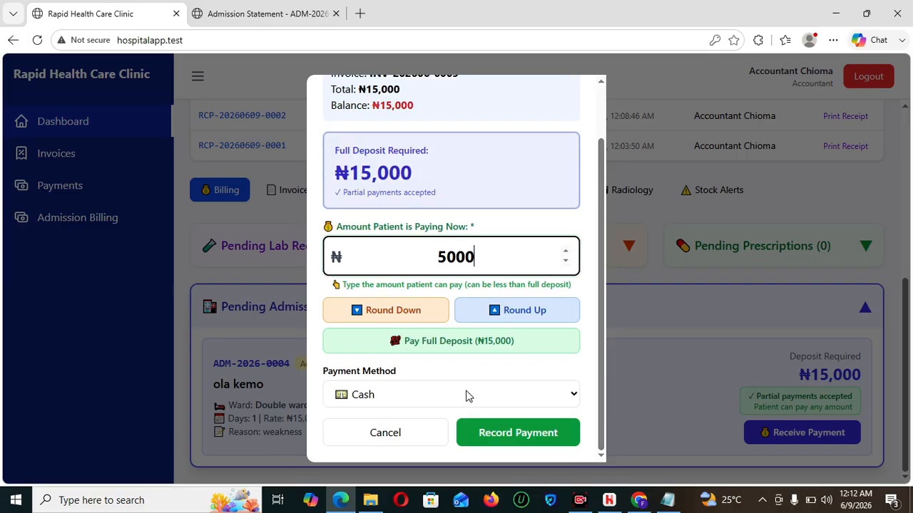
{"action": "left_click", "coordinate": [423, 394]}
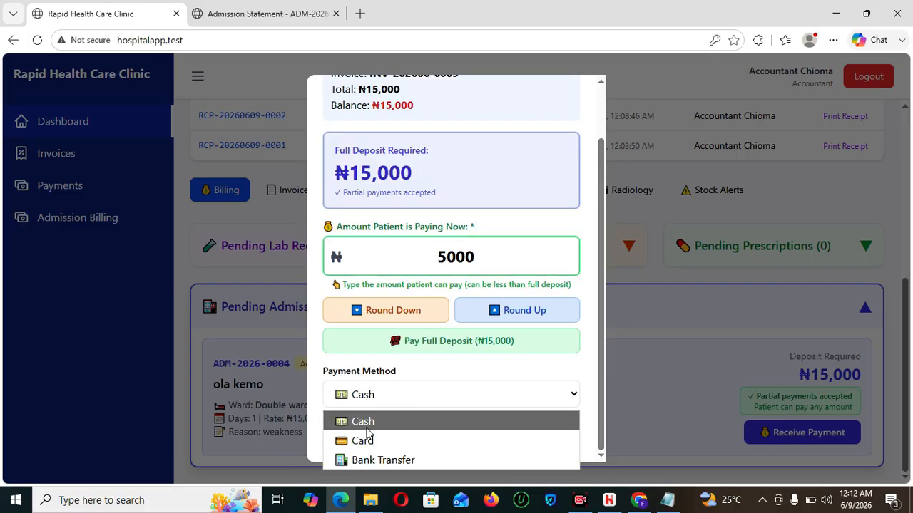
{"action": "left_click", "coordinate": [385, 460]}
{"action": "left_click", "coordinate": [536, 434]}
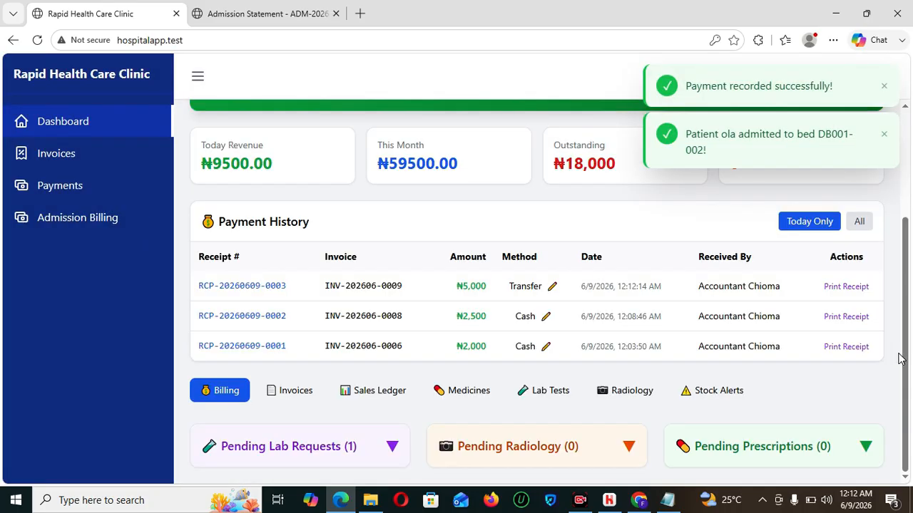
- Review ADM-2026-0004 in Admission Billing: ₦15,000 charged, ₦5,000 paid, ₦10,000 due
{"action": "left_click", "coordinate": [117, 219]}
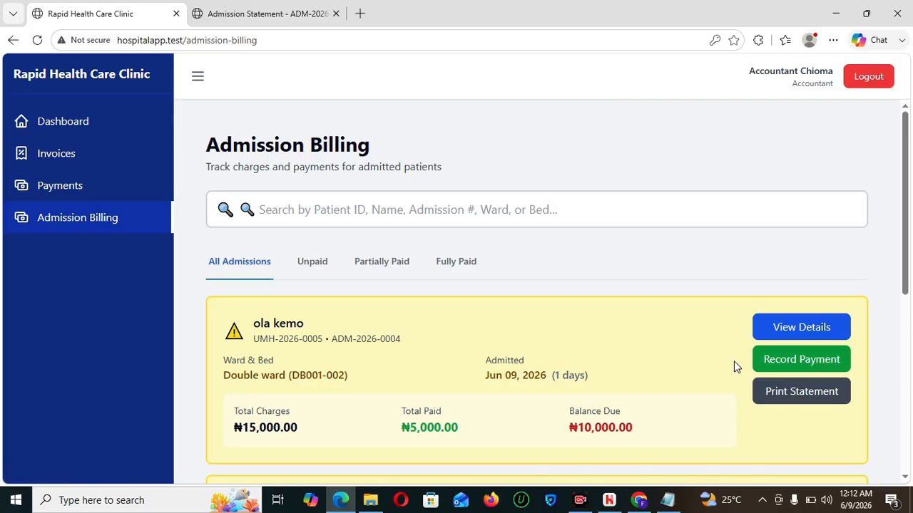
{"action": "left_click_drag", "start_coordinate": [909, 253], "coordinate": [910, 284]}
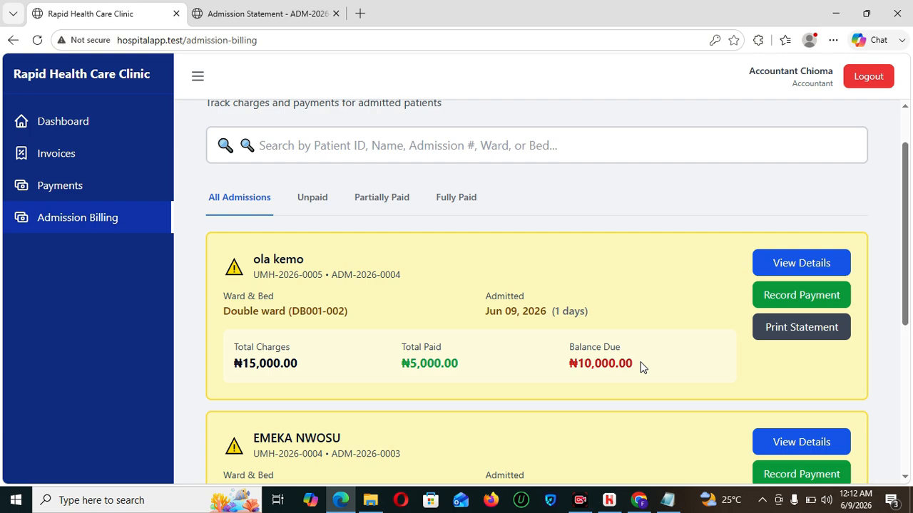
{"action": "left_click_drag", "start_coordinate": [910, 266], "coordinate": [908, 204]}
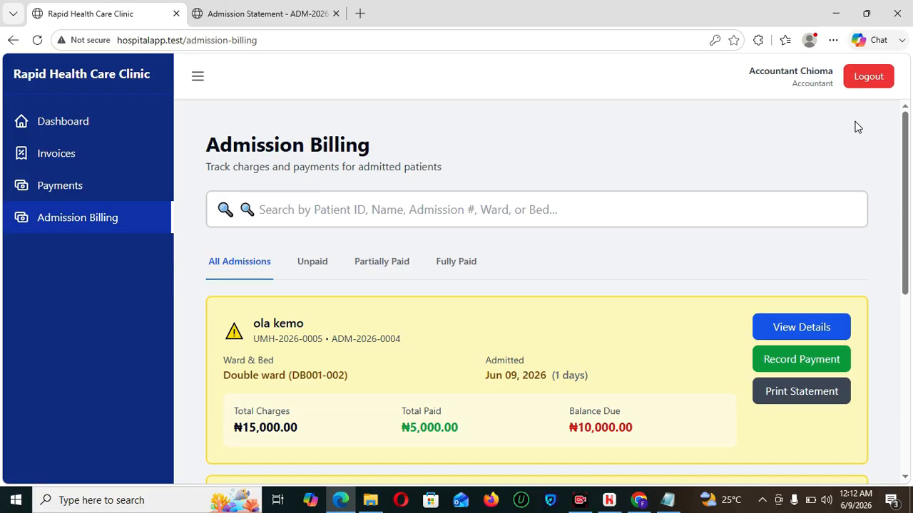
- Sign out of the accounts user and sign back in with the doctor's saved login
{"action": "left_click", "coordinate": [867, 76]}
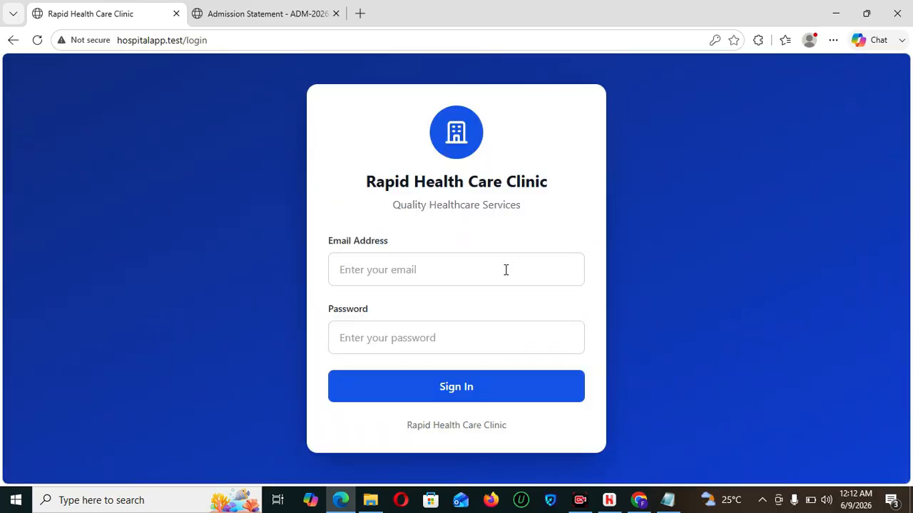
{"action": "left_click", "coordinate": [412, 272]}
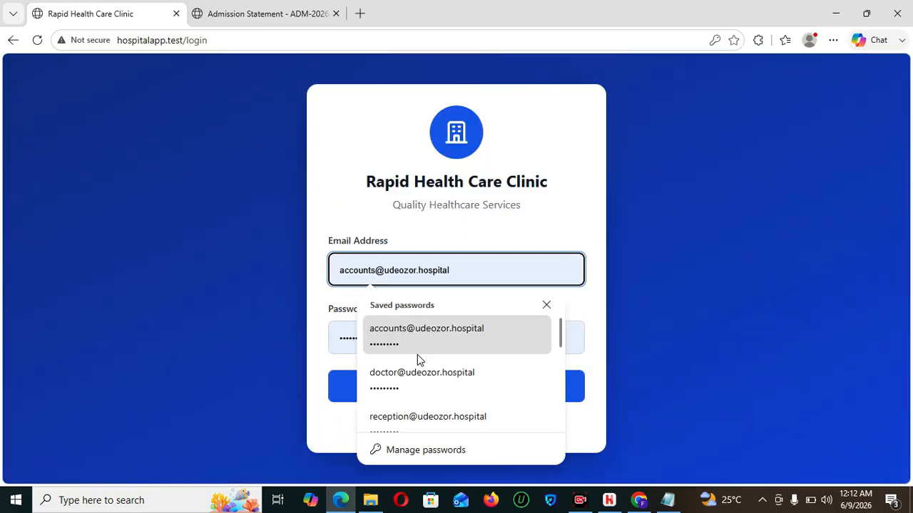
{"action": "left_click", "coordinate": [420, 385]}
{"action": "left_click", "coordinate": [465, 395]}
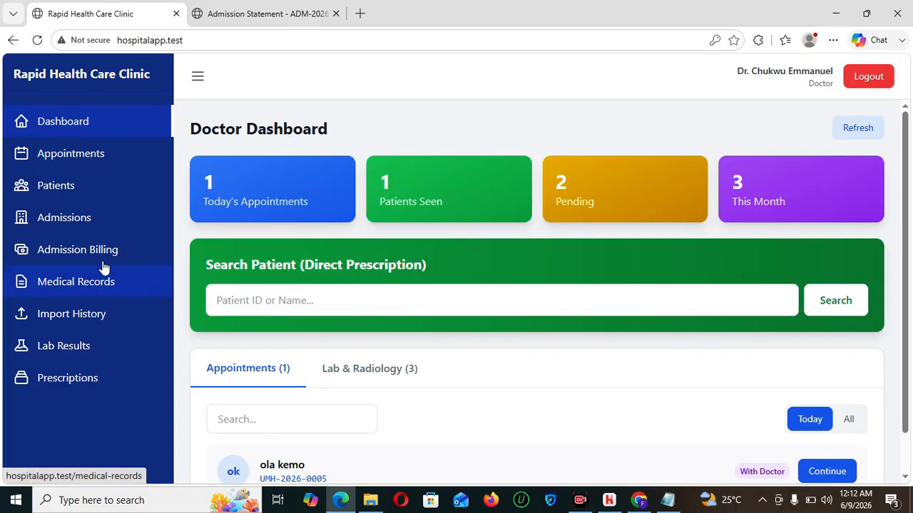
- Open ADM-2026-0004's billing details, checking Payment History then Procedures & Treatments
{"action": "left_click", "coordinate": [96, 251]}
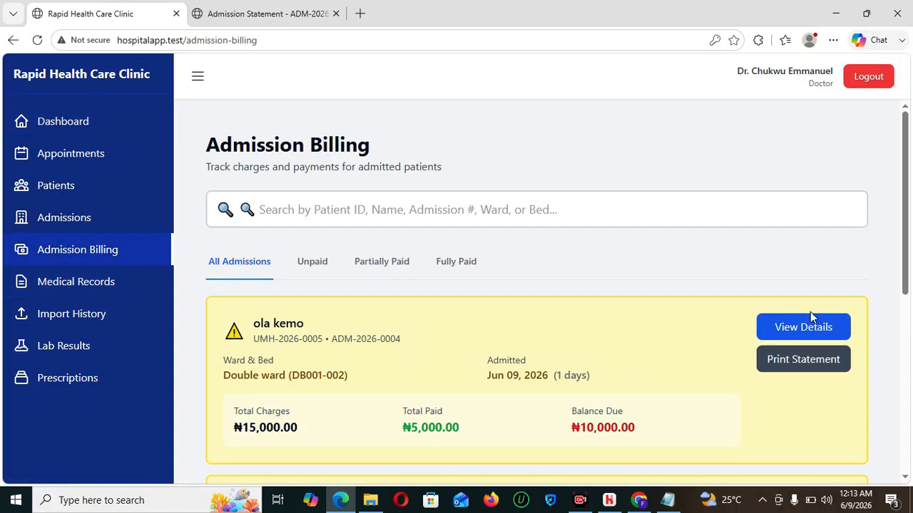
{"action": "left_click", "coordinate": [805, 327]}
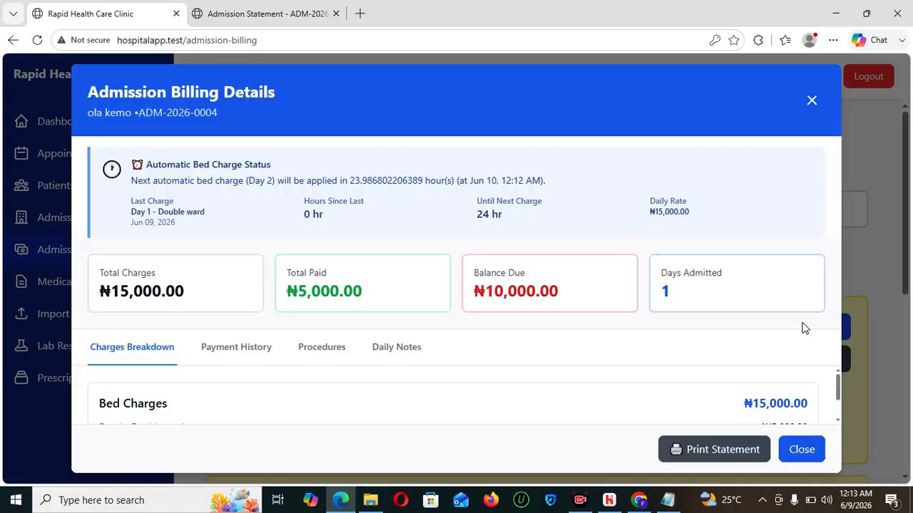
{"action": "left_click", "coordinate": [225, 360]}
{"action": "left_click", "coordinate": [337, 351]}
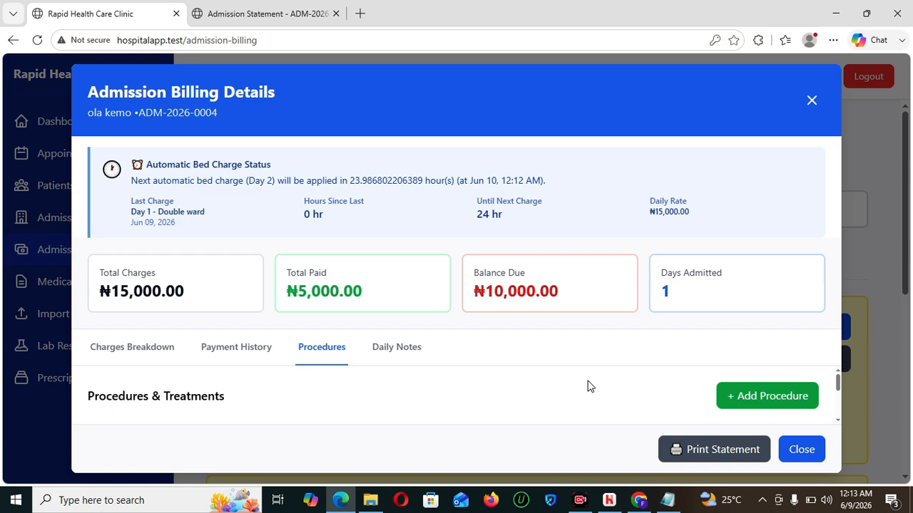
- Start a new procedure and set its type to Injection instead of Wound Dressing
{"action": "left_click", "coordinate": [763, 400]}
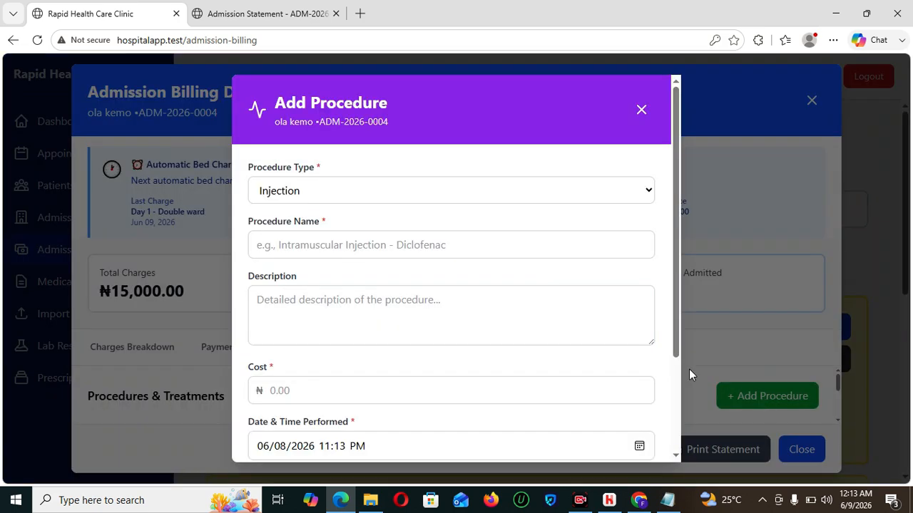
{"action": "left_click", "coordinate": [312, 197]}
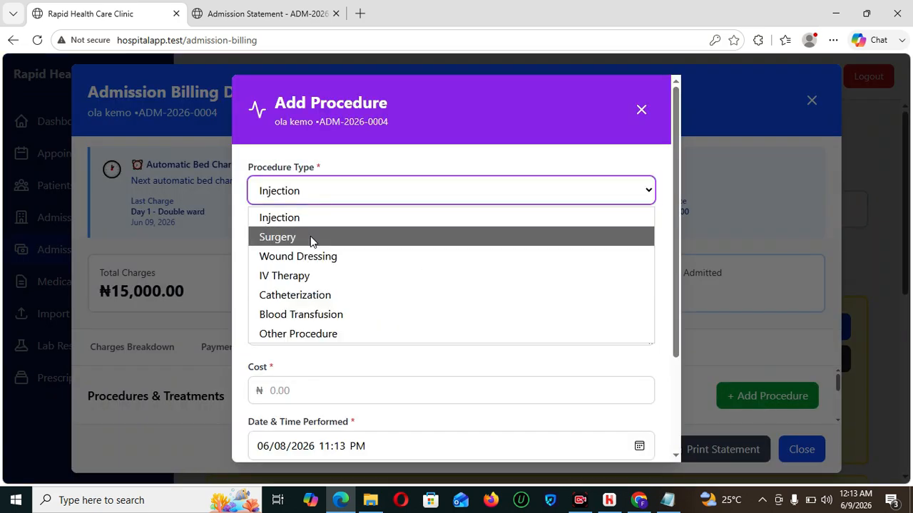
{"action": "left_click", "coordinate": [339, 264]}
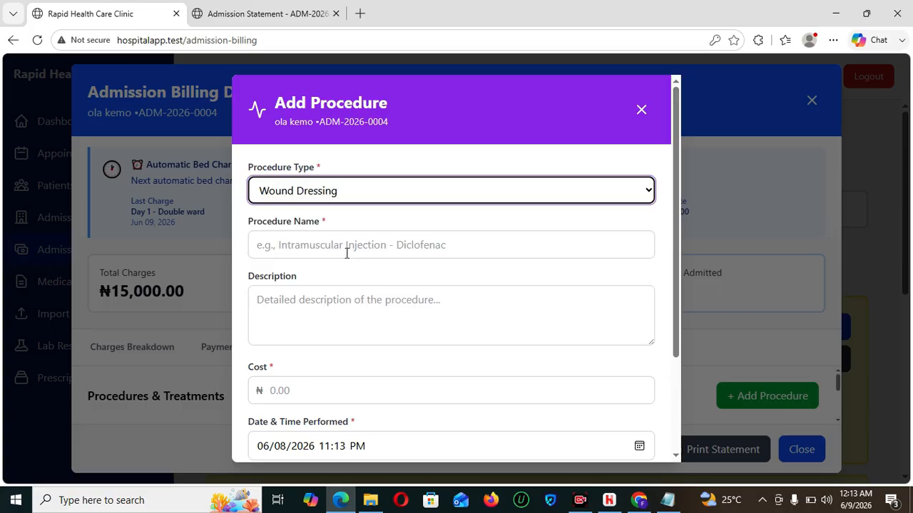
{"action": "left_click", "coordinate": [316, 243]}
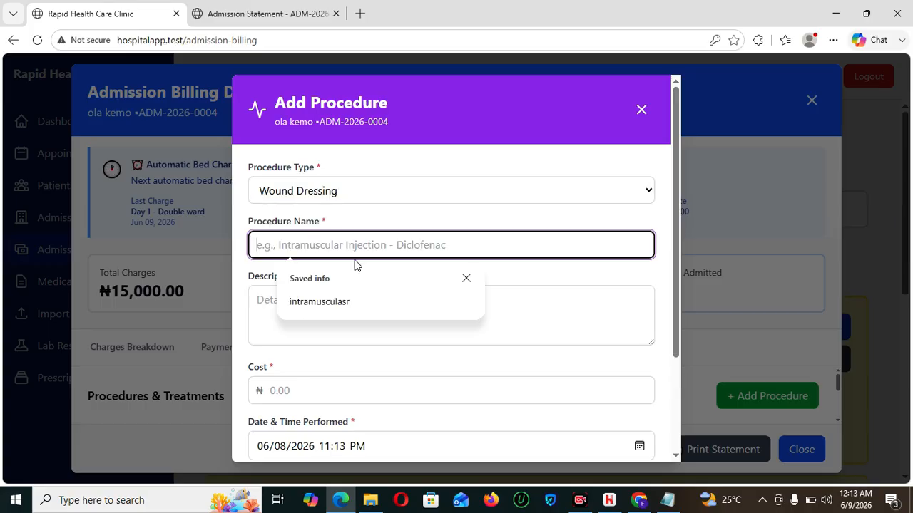
{"action": "left_click", "coordinate": [330, 379]}
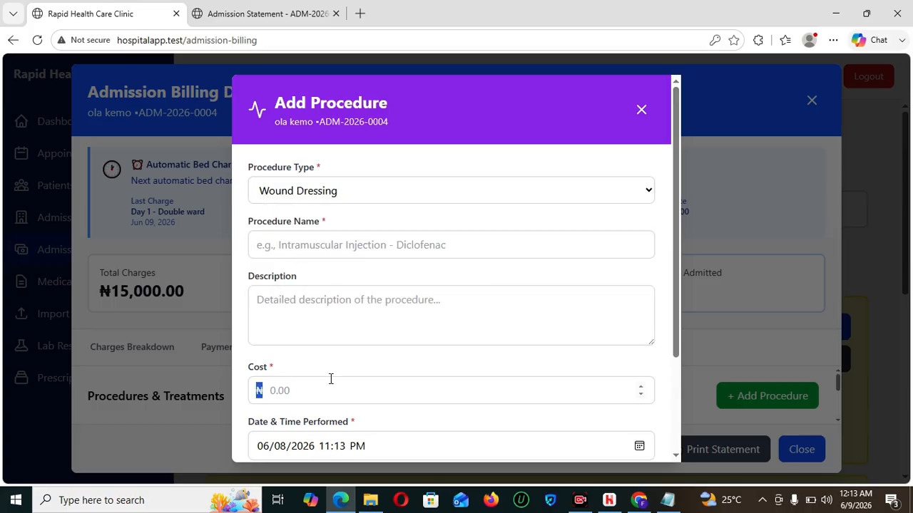
{"action": "left_click", "coordinate": [332, 200]}
{"action": "left_click", "coordinate": [313, 220]}
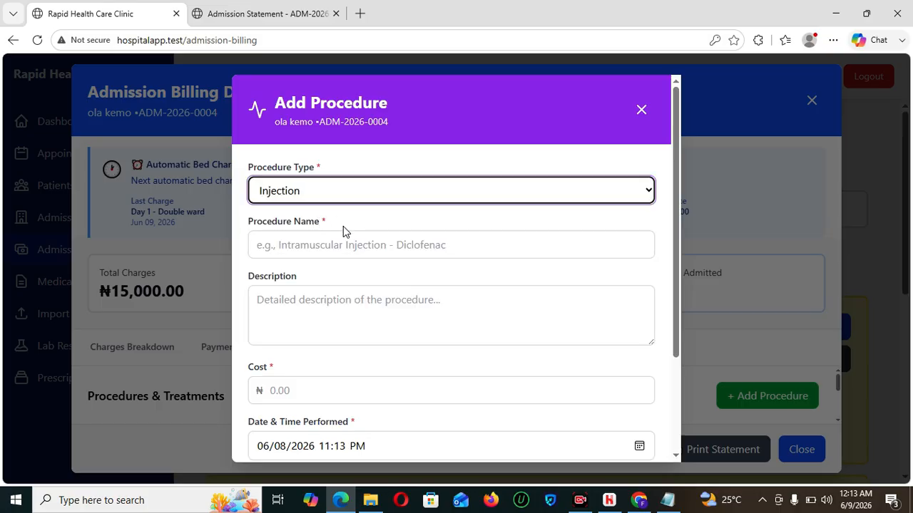
- Name it intramusculasr, describe it 'rtttyyy', set cost 2000, and save it
{"action": "left_click", "coordinate": [329, 239]}
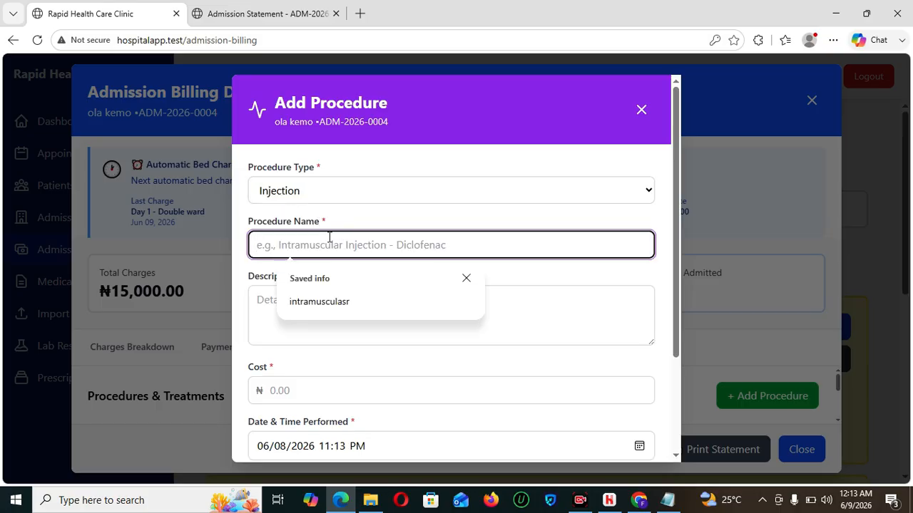
{"action": "left_click", "coordinate": [338, 303]}
{"action": "left_click", "coordinate": [344, 311]}
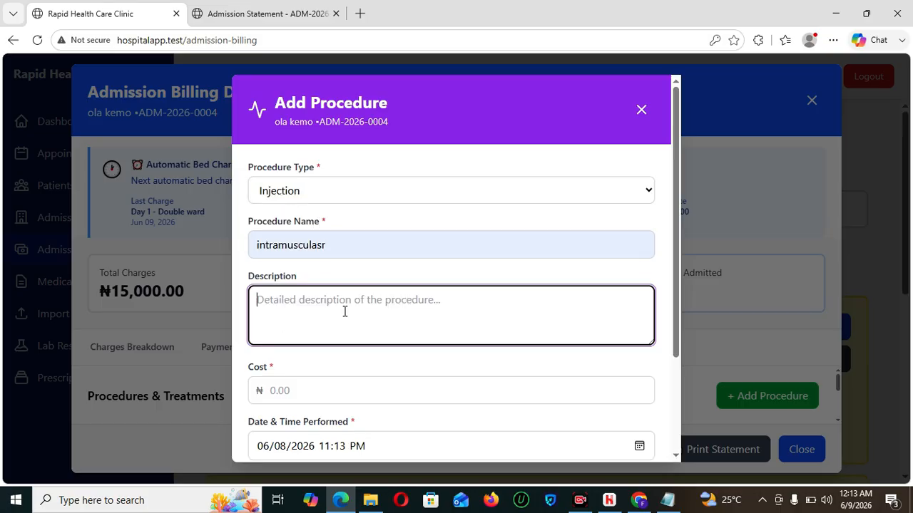
{"action": "type", "text": "rtttyyy"}
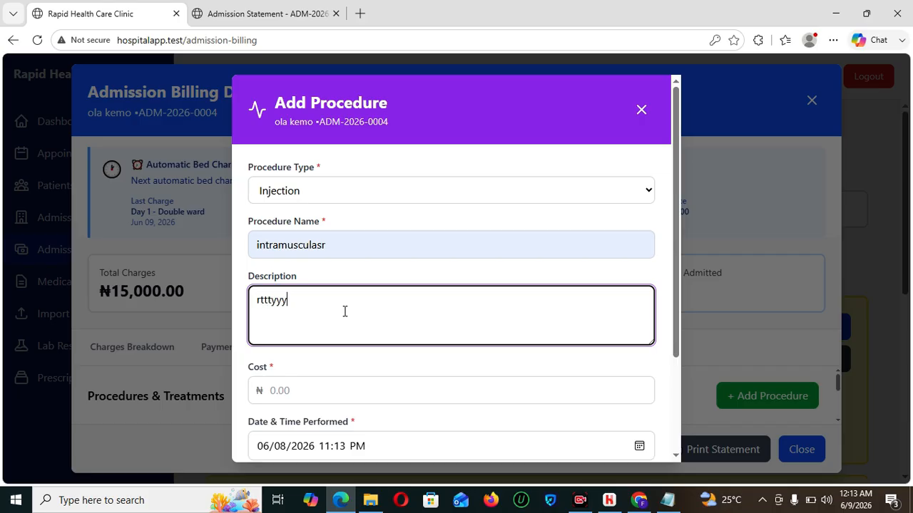
{"action": "left_click", "coordinate": [352, 378]}
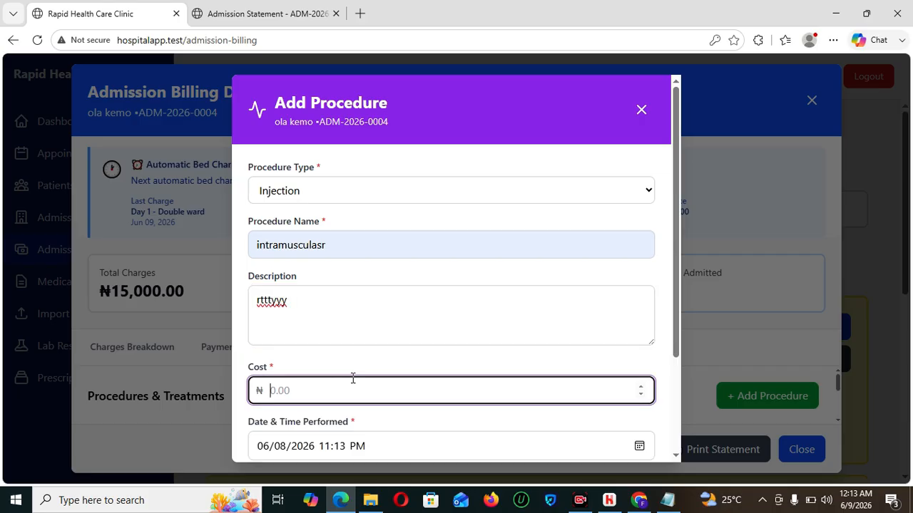
{"action": "type", "text": "2000"}
{"action": "left_click_drag", "start_coordinate": [681, 296], "coordinate": [681, 389]}
{"action": "left_click", "coordinate": [598, 437]}
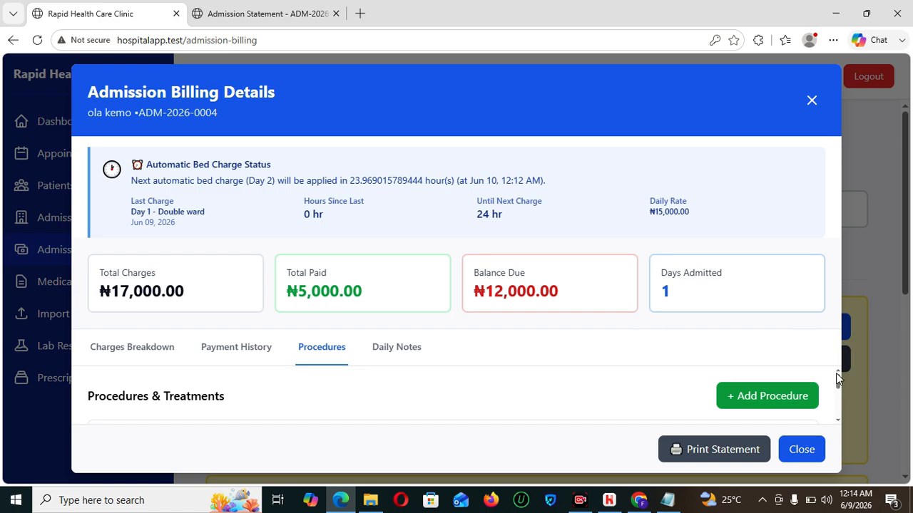
{"action": "scroll", "coordinate": [837, 385], "scroll_direction": "down", "scroll_amount": 2}
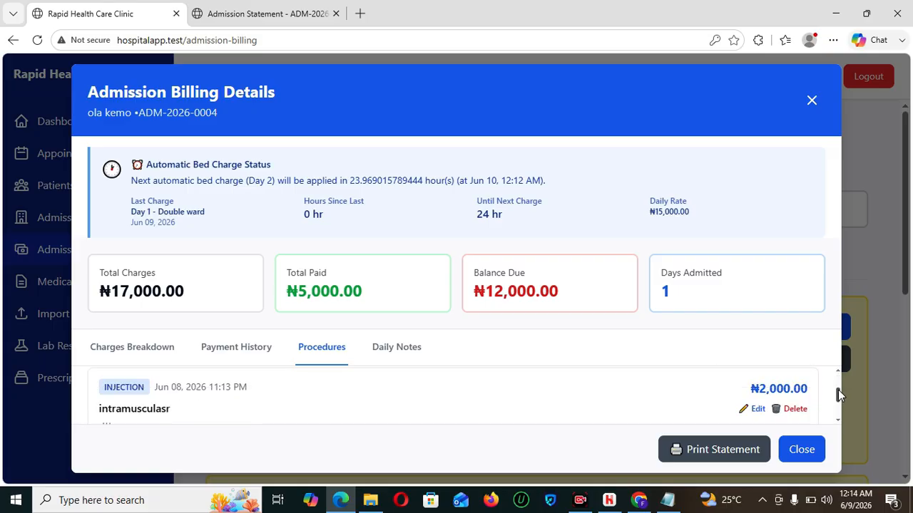
{"action": "left_click", "coordinate": [754, 397]}
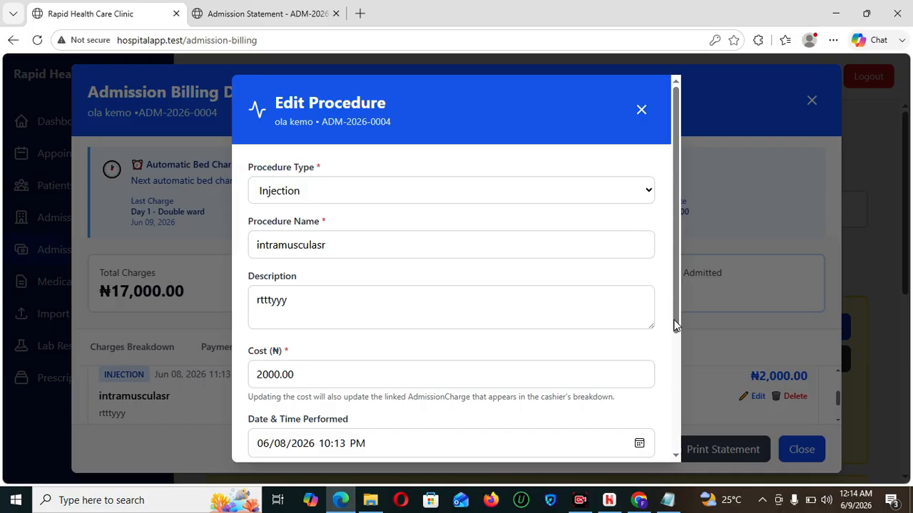
{"action": "left_click_drag", "start_coordinate": [676, 325], "coordinate": [689, 462]}
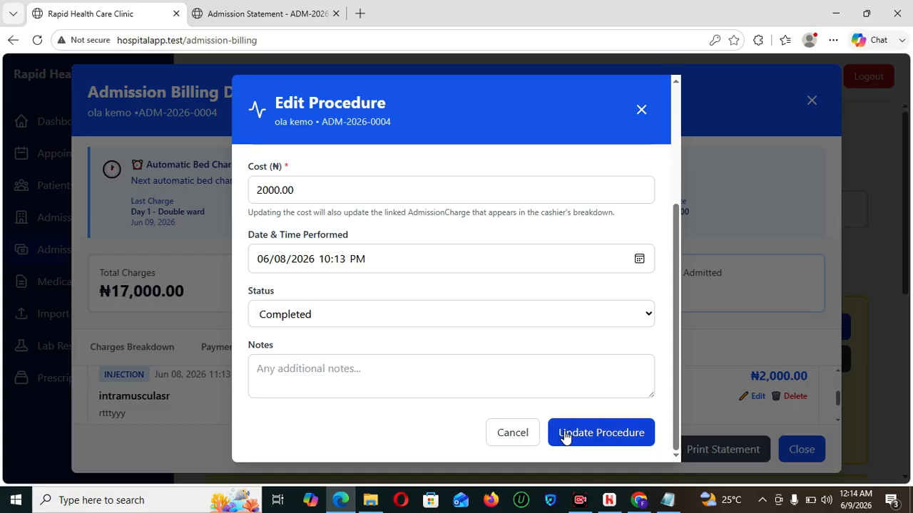
{"action": "left_click", "coordinate": [512, 433]}
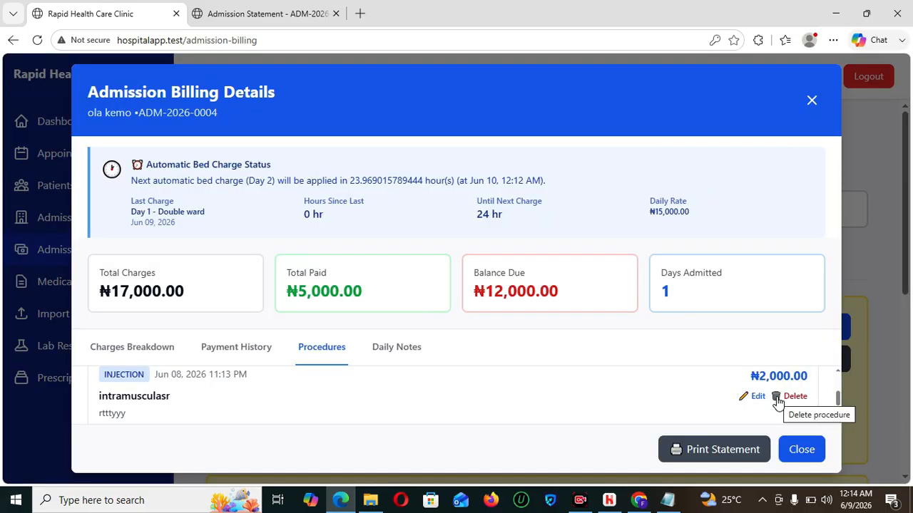
- View the Daily Notes tab, then open a new progress note form and close it unsaved
{"action": "left_click", "coordinate": [419, 350]}
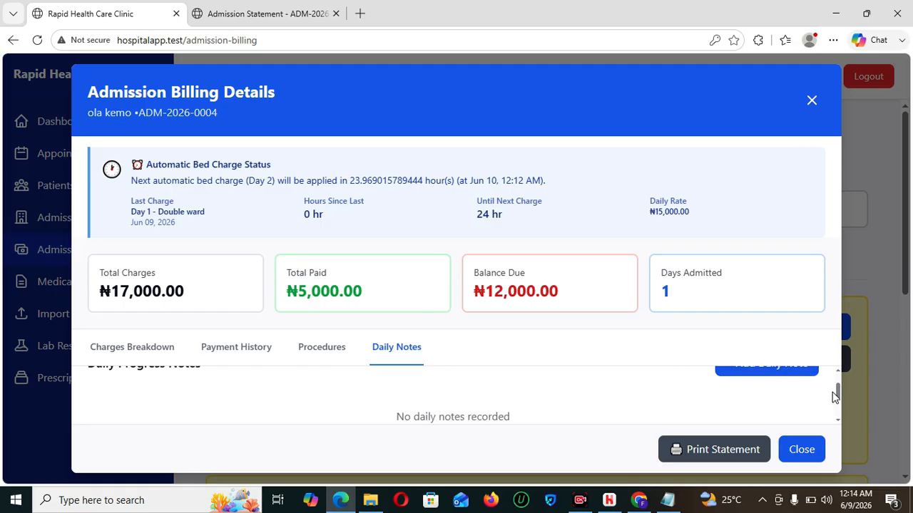
{"action": "left_click_drag", "start_coordinate": [838, 396], "coordinate": [839, 384]}
{"action": "left_click", "coordinate": [748, 403]}
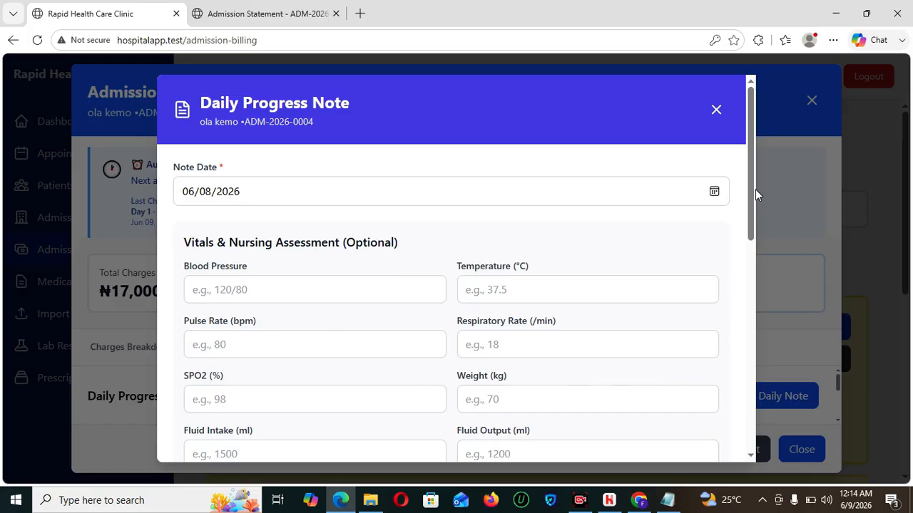
{"action": "left_click_drag", "start_coordinate": [753, 189], "coordinate": [766, 225]}
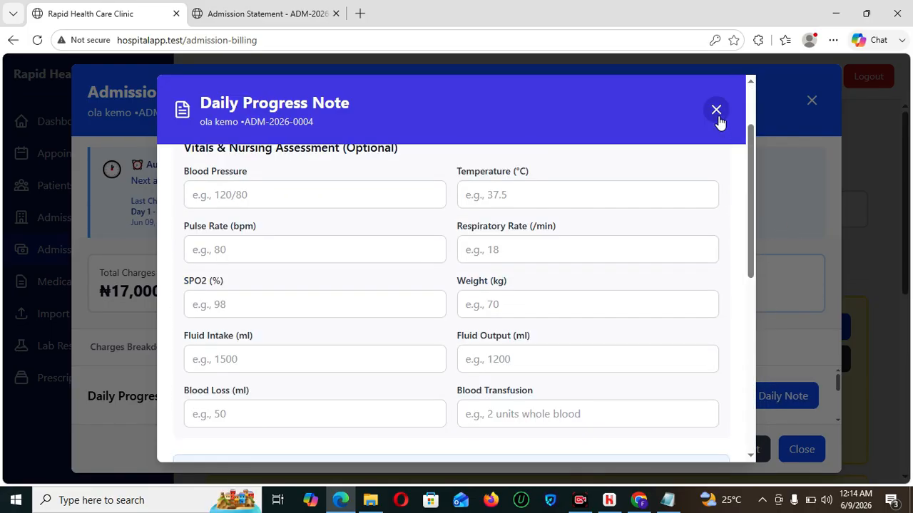
{"action": "left_click", "coordinate": [717, 112]}
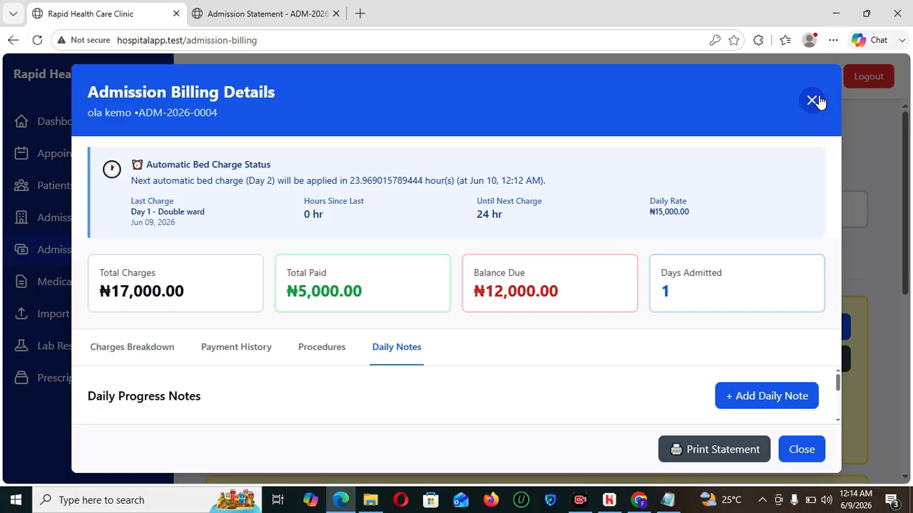
- Close the billing details and switch from the doctor to the saved nurse login
{"action": "left_click", "coordinate": [813, 100]}
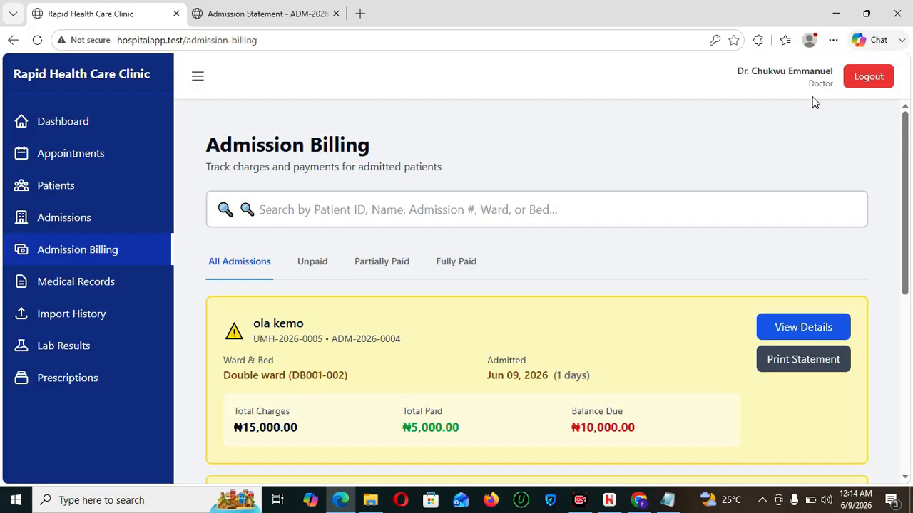
{"action": "left_click", "coordinate": [869, 79]}
{"action": "left_click", "coordinate": [460, 282]}
{"action": "type", "text": "nurse"}
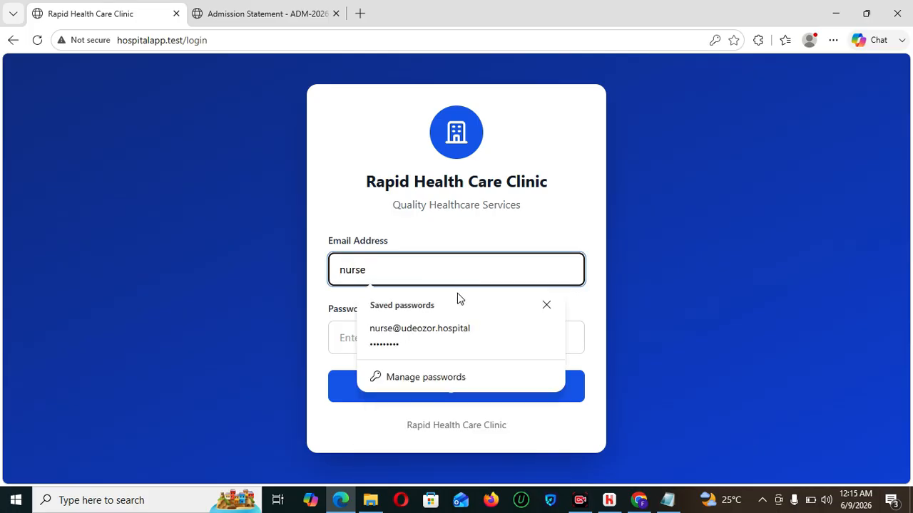
{"action": "left_click", "coordinate": [454, 328]}
{"action": "left_click", "coordinate": [459, 395]}
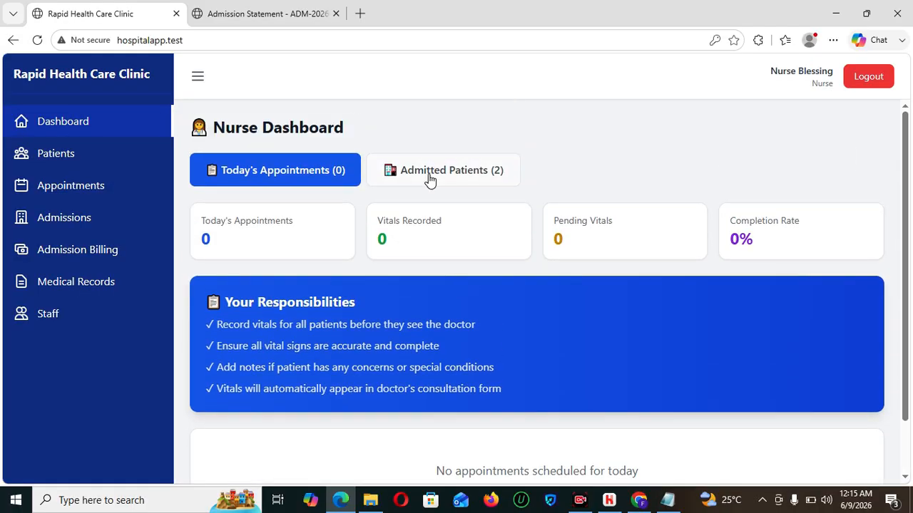
- In Admitted Patients, start a nurse note for the first patient, then cancel it
{"action": "left_click", "coordinate": [429, 178]}
{"action": "scroll", "coordinate": [906, 299], "scroll_direction": "down", "scroll_amount": 2}
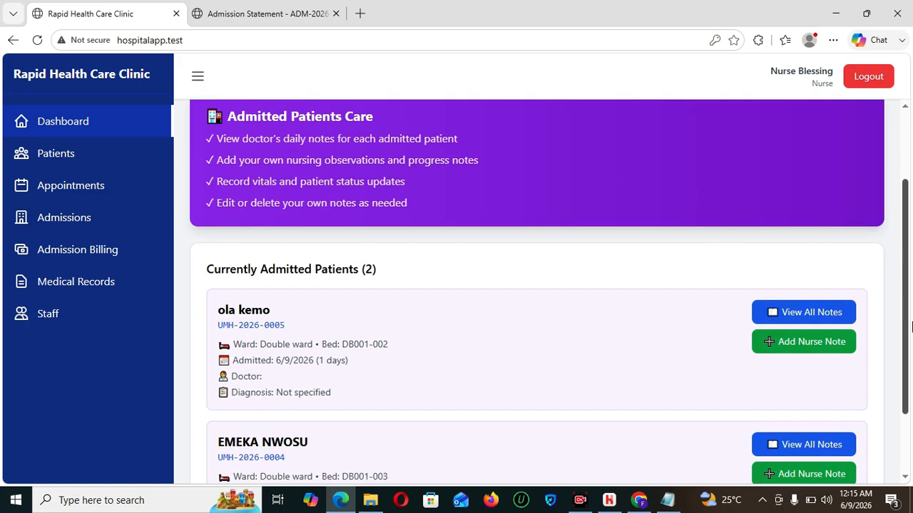
{"action": "left_click_drag", "start_coordinate": [911, 326], "coordinate": [910, 355]}
{"action": "scroll", "coordinate": [910, 355], "scroll_direction": "up", "scroll_amount": 3}
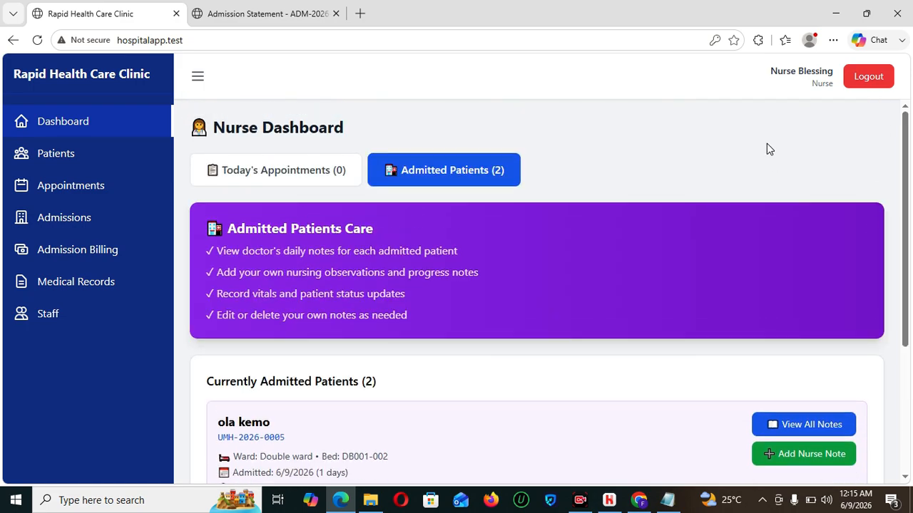
{"action": "scroll", "coordinate": [825, 242], "scroll_direction": "down", "scroll_amount": 2}
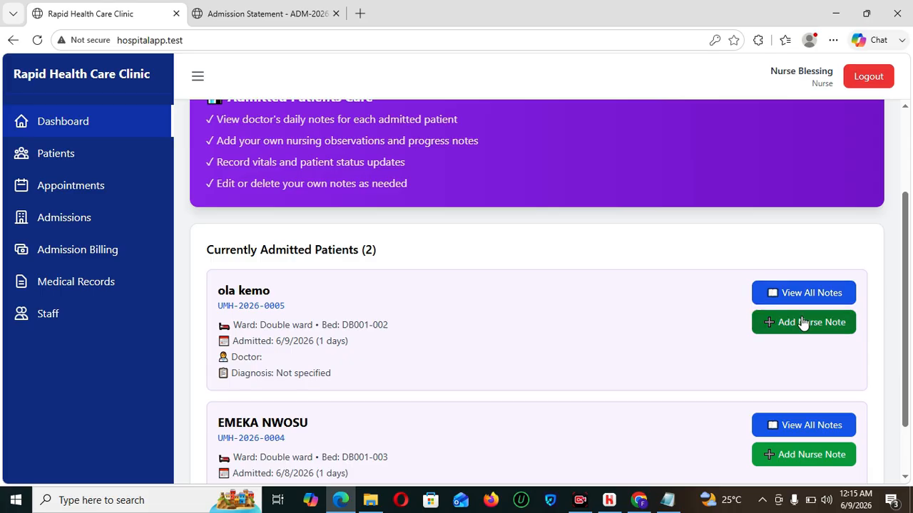
{"action": "left_click", "coordinate": [801, 322]}
{"action": "left_click_drag", "start_coordinate": [708, 248], "coordinate": [716, 435]}
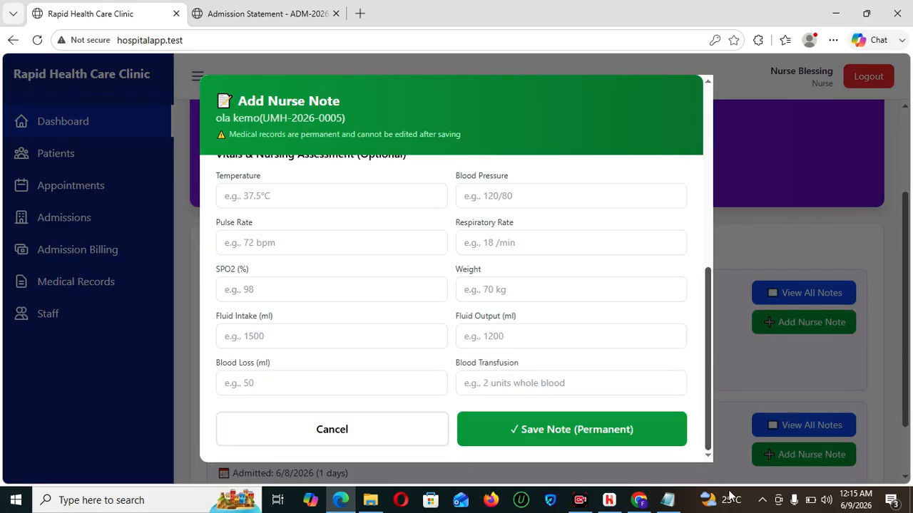
{"action": "left_click", "coordinate": [393, 441]}
{"action": "scroll", "coordinate": [906, 291], "scroll_direction": "down", "scroll_amount": 1}
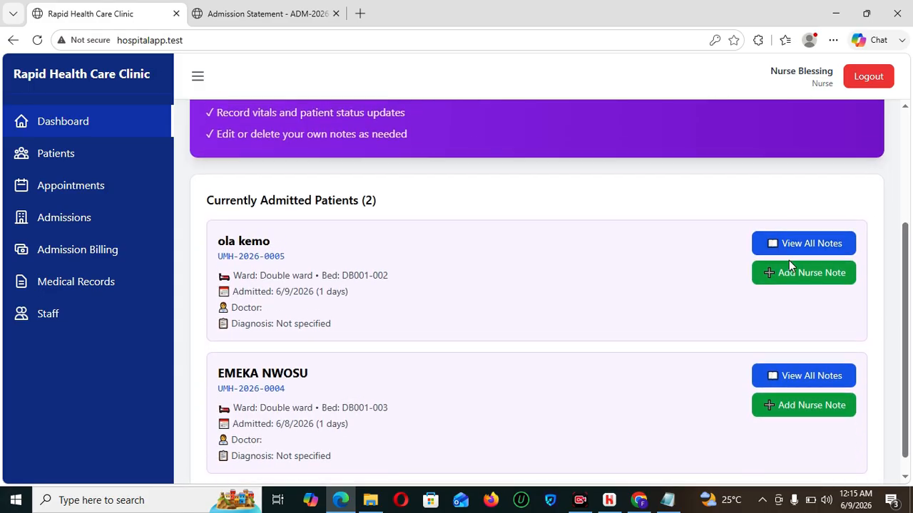
- Open the second admitted patient's daily progress notes, finding none, then close them
{"action": "left_click", "coordinate": [790, 381]}
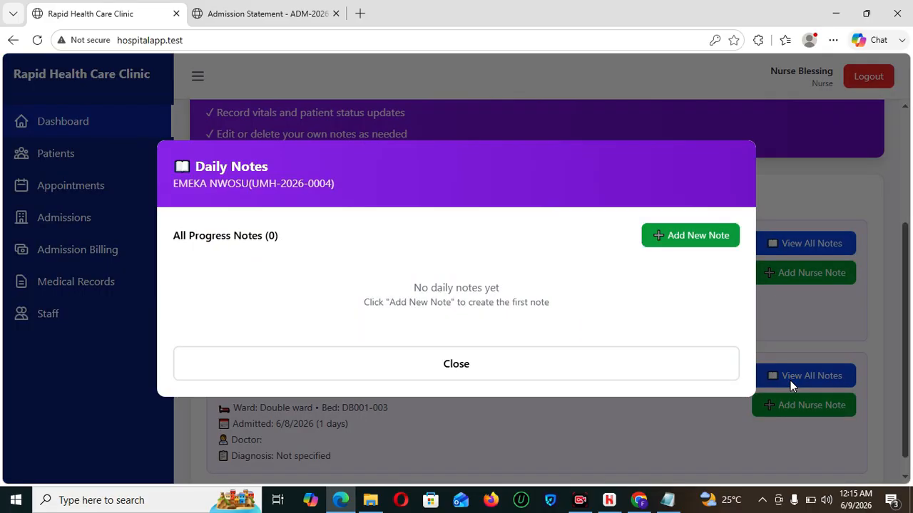
{"action": "left_click", "coordinate": [425, 376]}
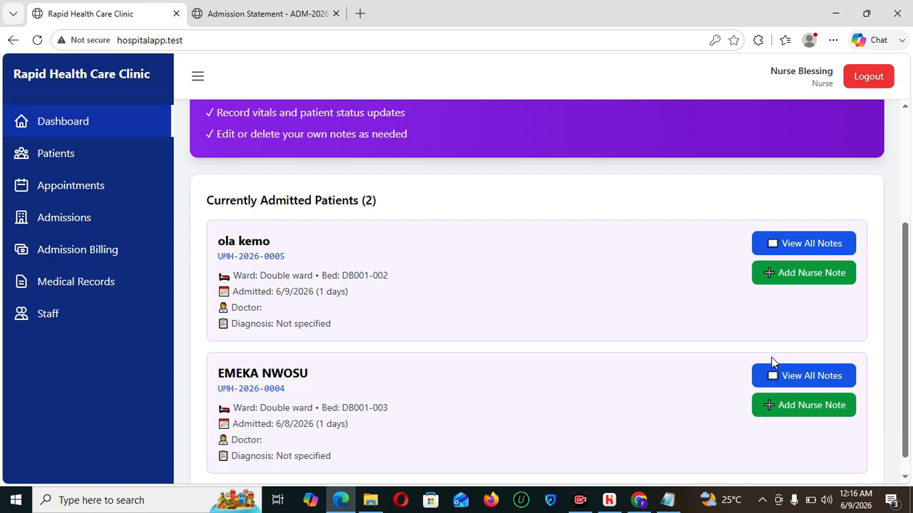
- Log out of the nurse account and sign in with the saved doctor login
{"action": "left_click", "coordinate": [858, 86]}
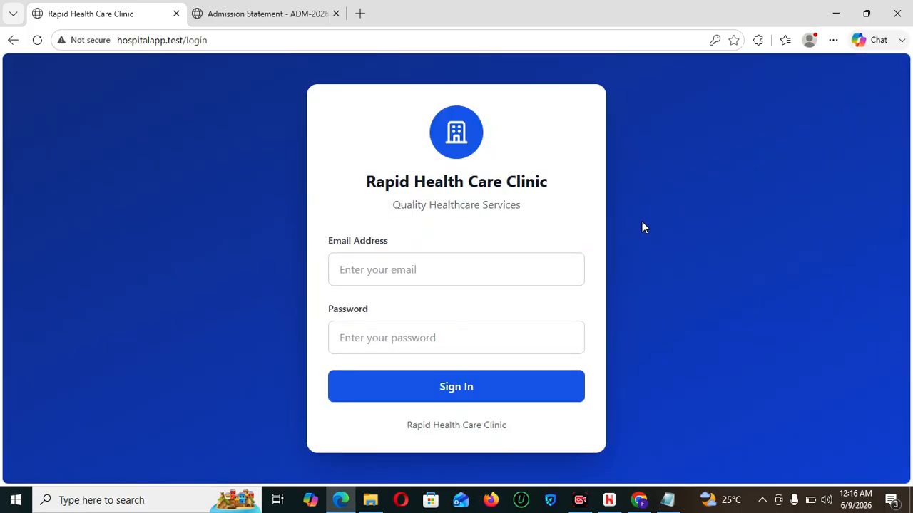
{"action": "left_click", "coordinate": [383, 278]}
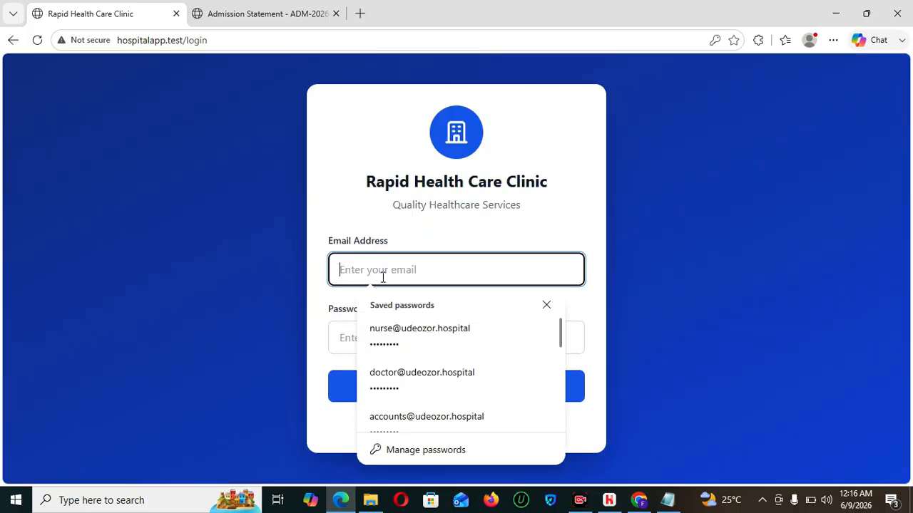
{"action": "left_click", "coordinate": [407, 373]}
{"action": "left_click", "coordinate": [423, 386]}
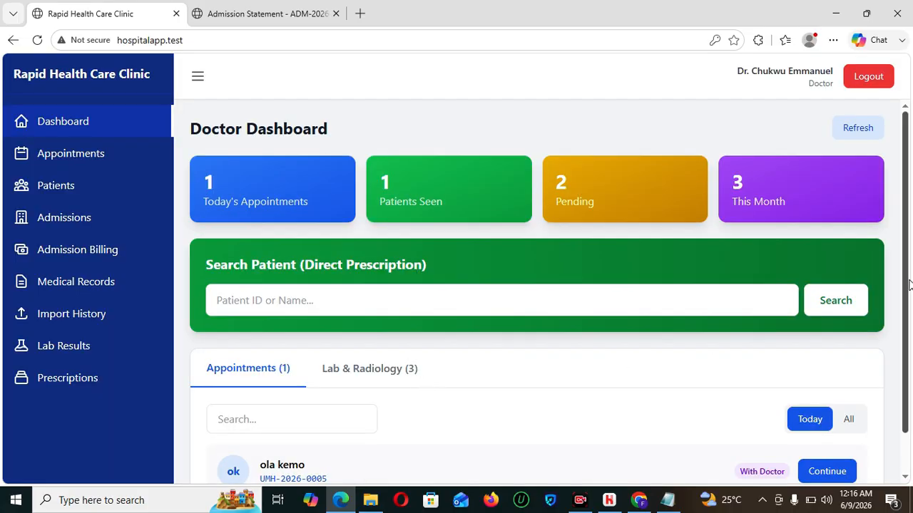
- Open the Admissions page and scroll to the two currently admitted patients
{"action": "left_click", "coordinate": [71, 257]}
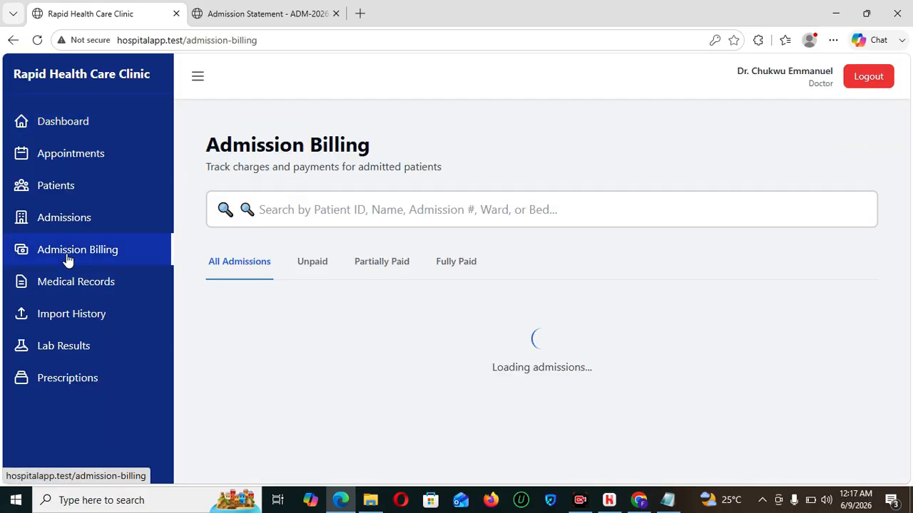
{"action": "left_click", "coordinate": [59, 227]}
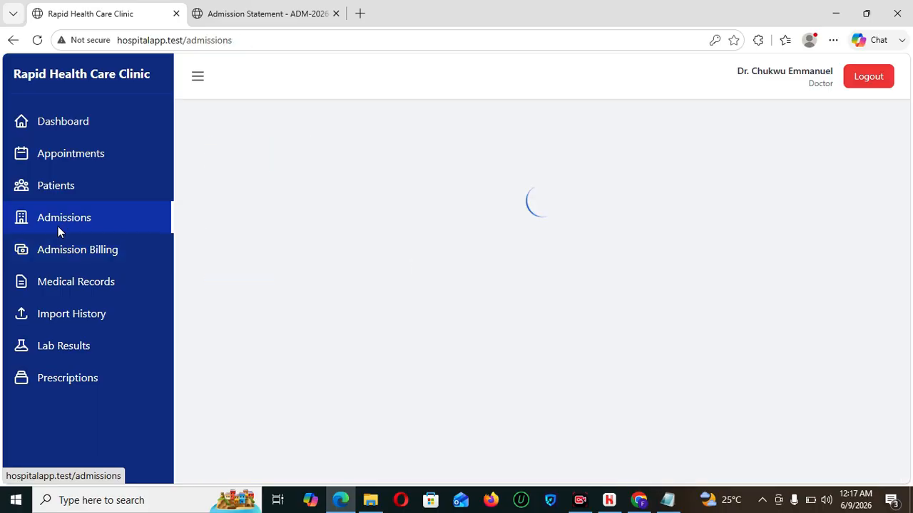
{"action": "left_click_drag", "start_coordinate": [907, 235], "coordinate": [910, 436]}
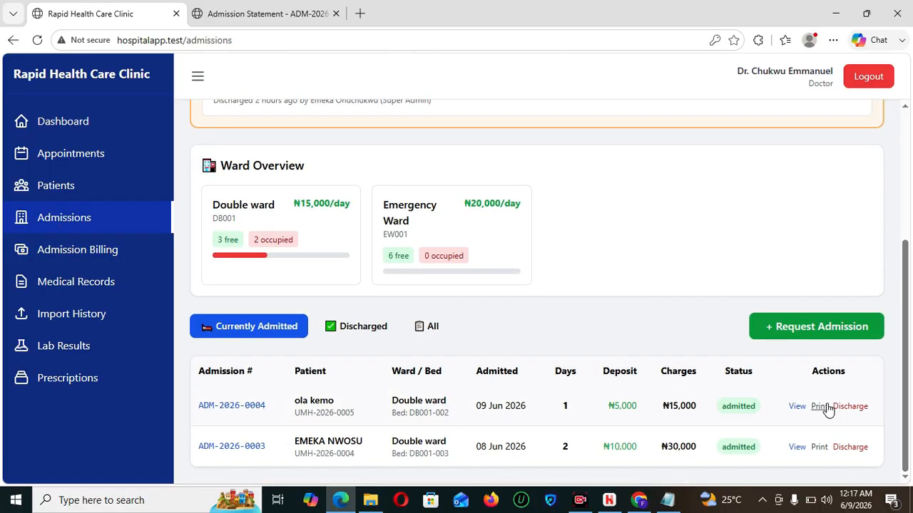
{"action": "left_click", "coordinate": [852, 406]}
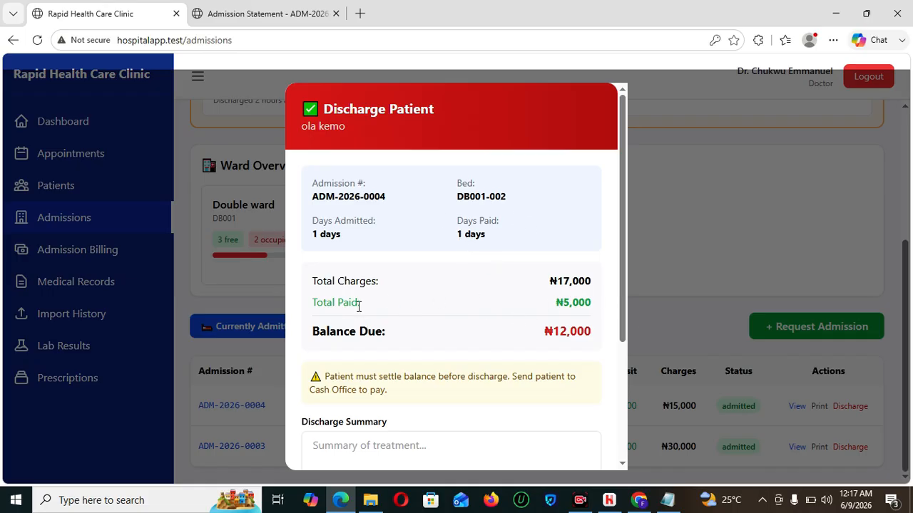
{"action": "left_click_drag", "start_coordinate": [620, 299], "coordinate": [621, 281]}
{"action": "scroll", "coordinate": [621, 281], "scroll_direction": "down", "scroll_amount": 5}
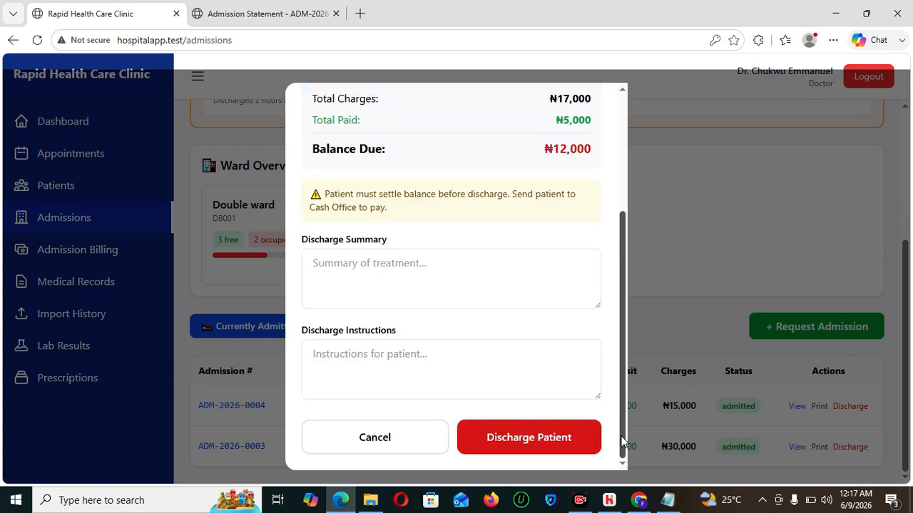
{"action": "left_click", "coordinate": [373, 436]}
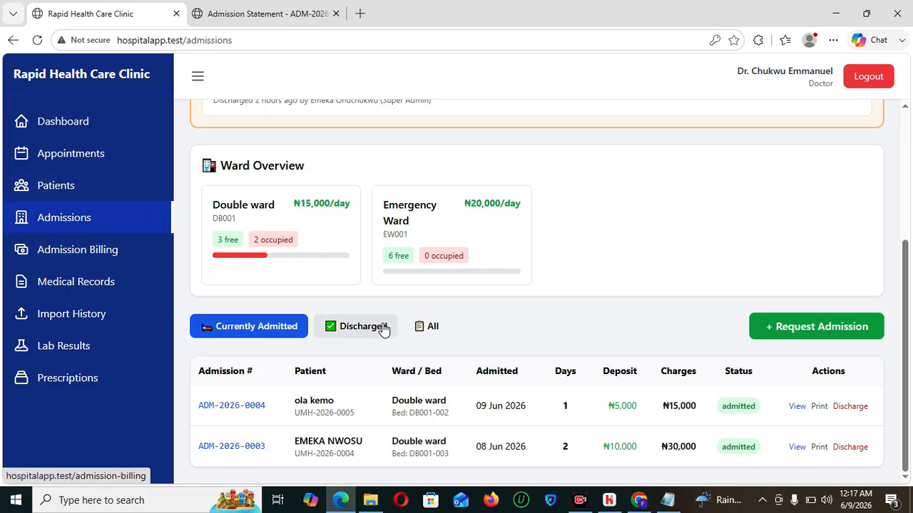
{"action": "left_click", "coordinate": [796, 405]}
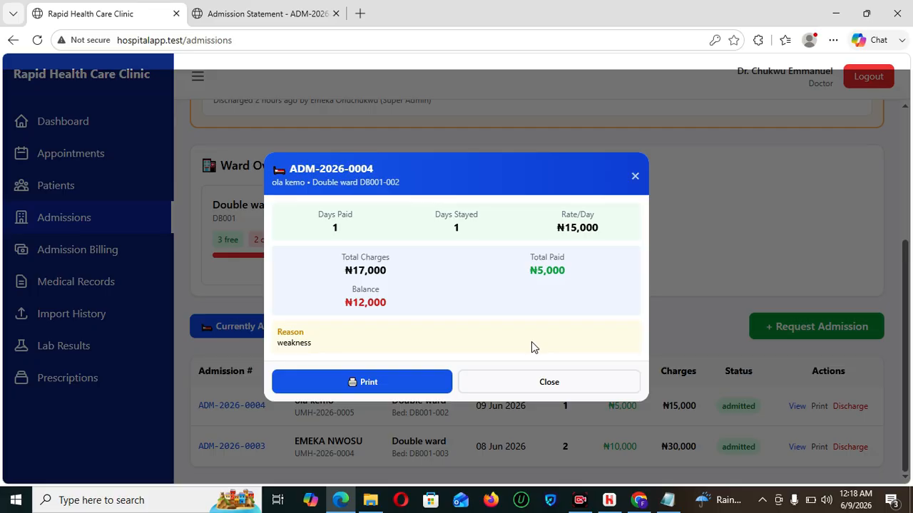
{"action": "left_click", "coordinate": [549, 383]}
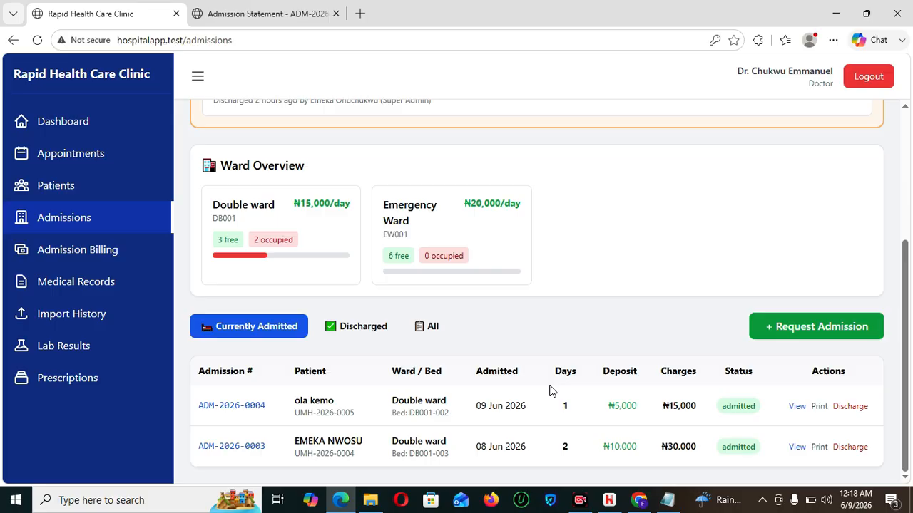
- Sign in with the saved admin login and review the dashboard: ₦20,000 outstanding, 9 invoices
{"action": "left_click", "coordinate": [870, 76]}
{"action": "left_click", "coordinate": [478, 261]}
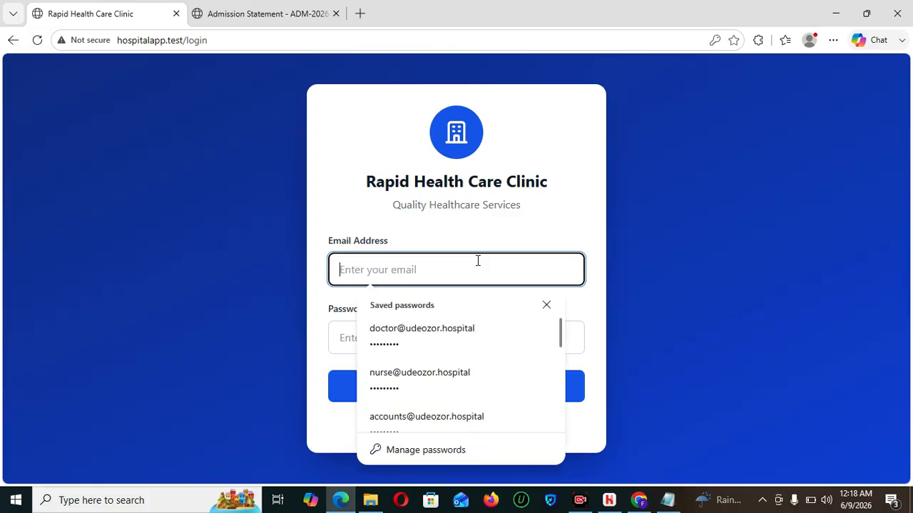
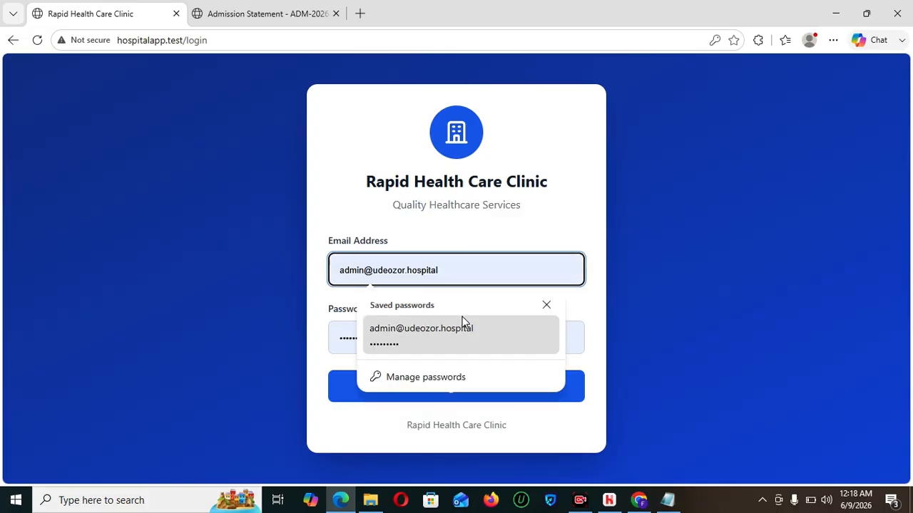
{"action": "left_click", "coordinate": [462, 328]}
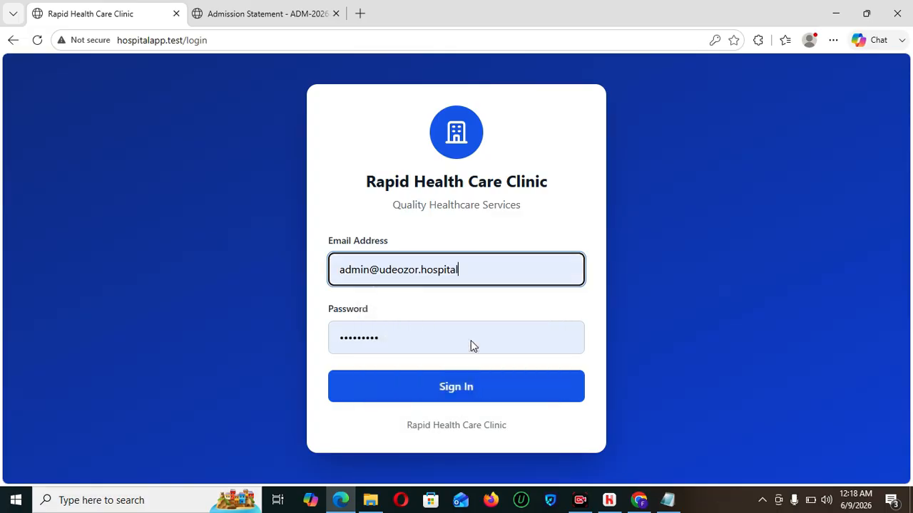
{"action": "left_click", "coordinate": [463, 385]}
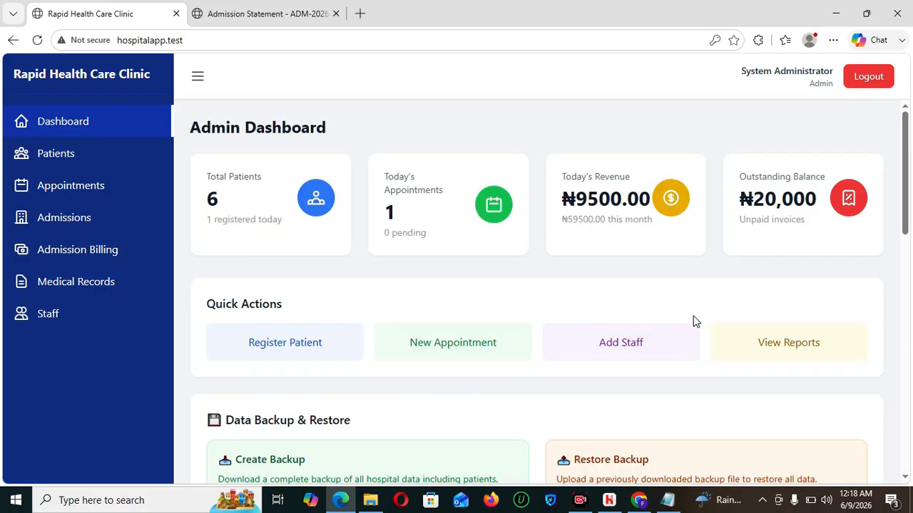
{"action": "left_click_drag", "start_coordinate": [900, 187], "coordinate": [907, 295]}
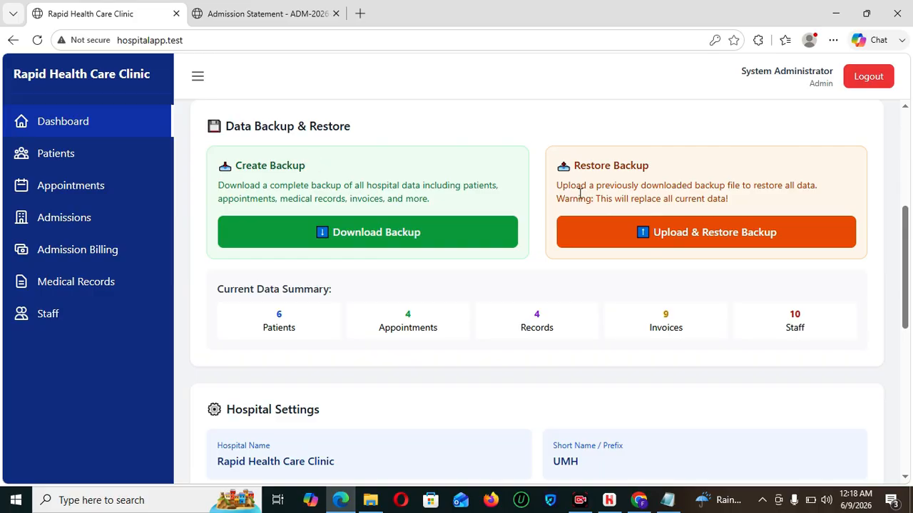
{"action": "left_click_drag", "start_coordinate": [910, 264], "coordinate": [908, 301]}
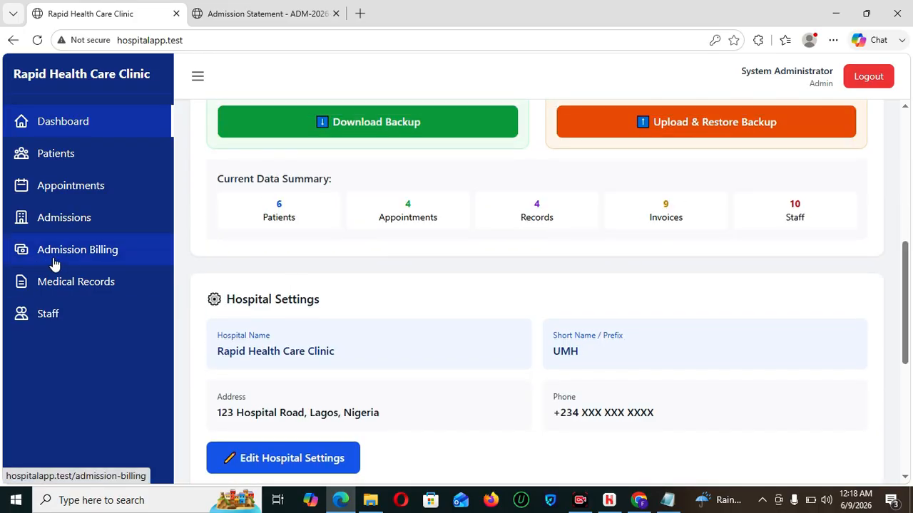